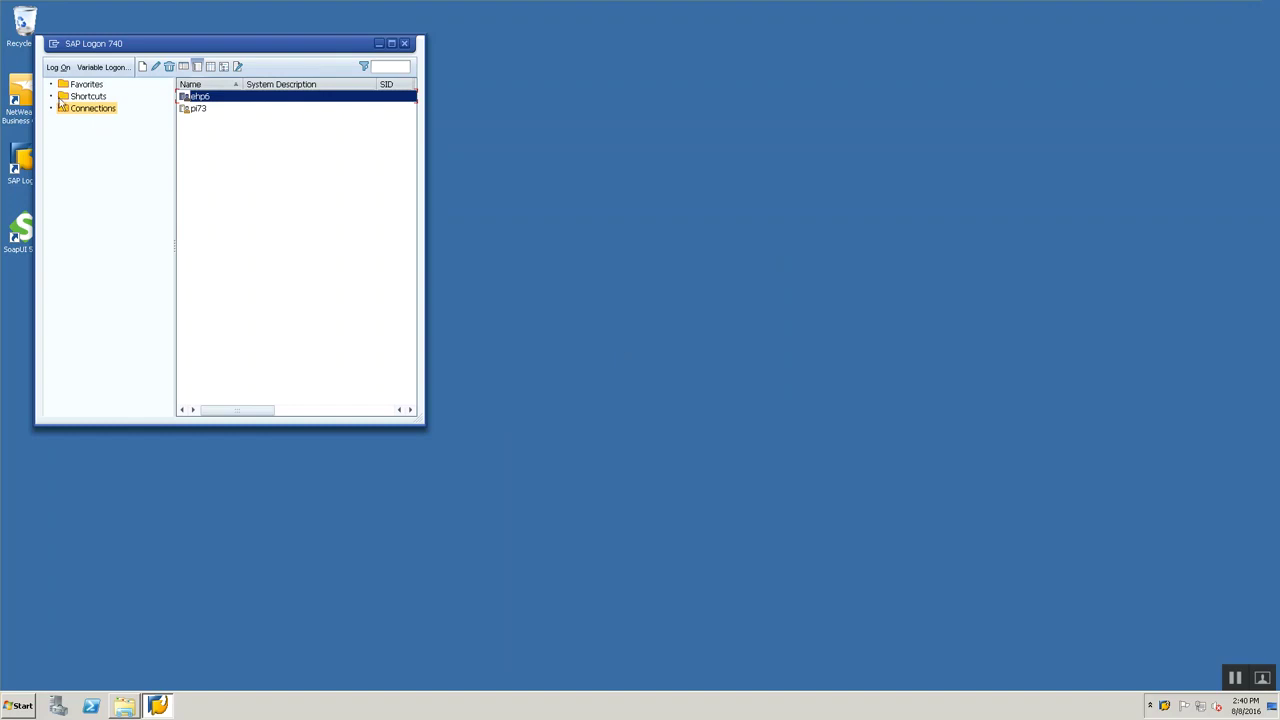
# Log on to the pi73 system with client 001, user piuser2 and the account password
pyautogui.doubleClick(190, 110)
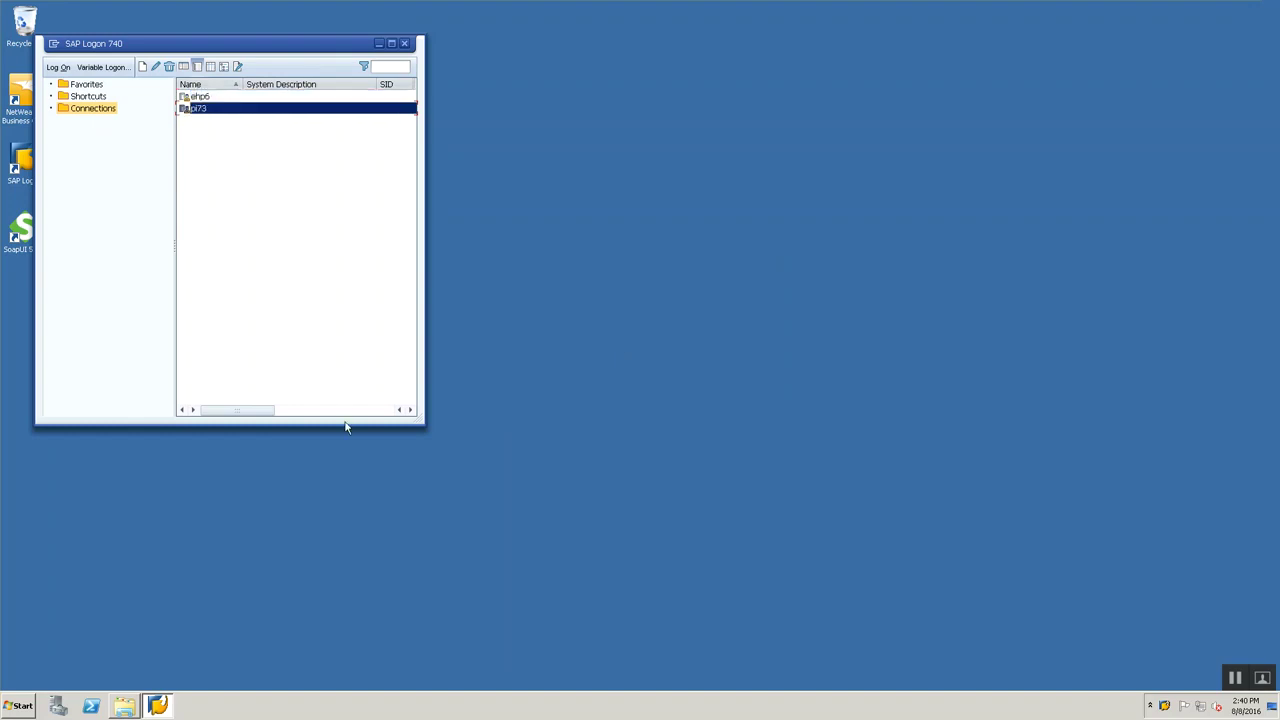
pyautogui.hotkey('shift', 'Tab')
pyautogui.write('001')
pyautogui.press('Tab')
pyautogui.write('p')
pyautogui.press('Down')
pyautogui.press('Tab')
pyautogui.write('*')
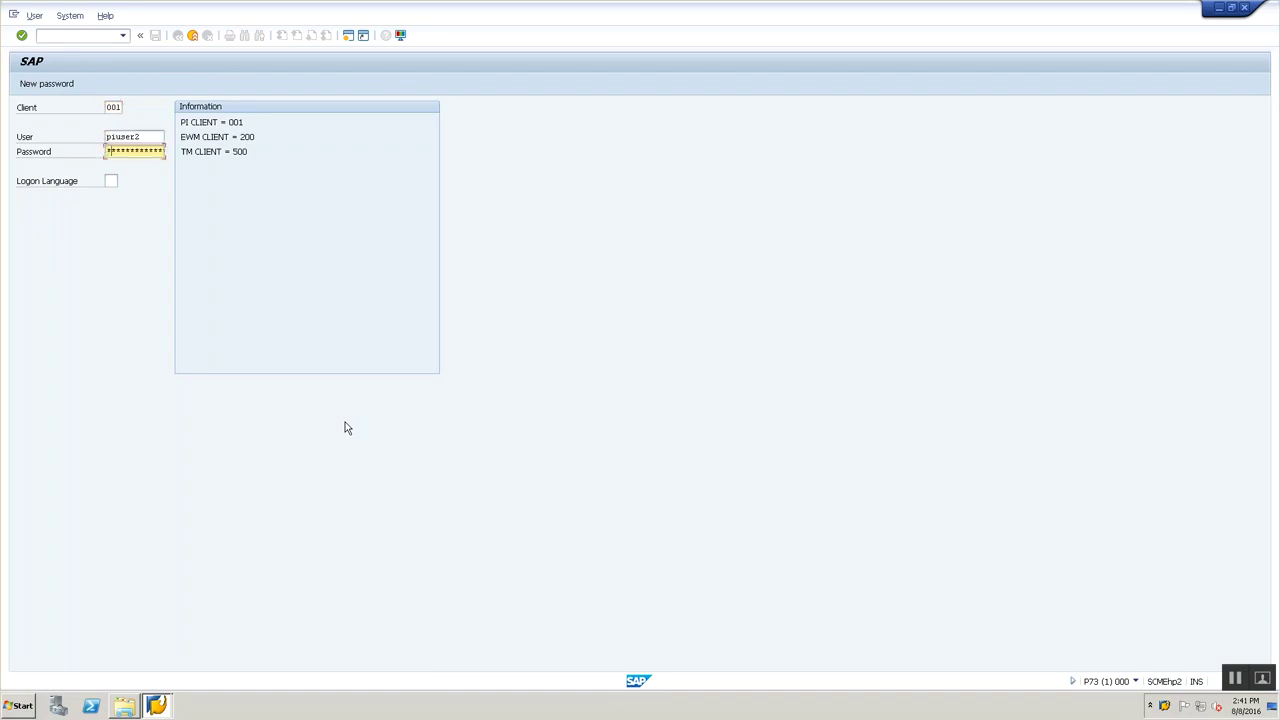
pyautogui.press('Return')
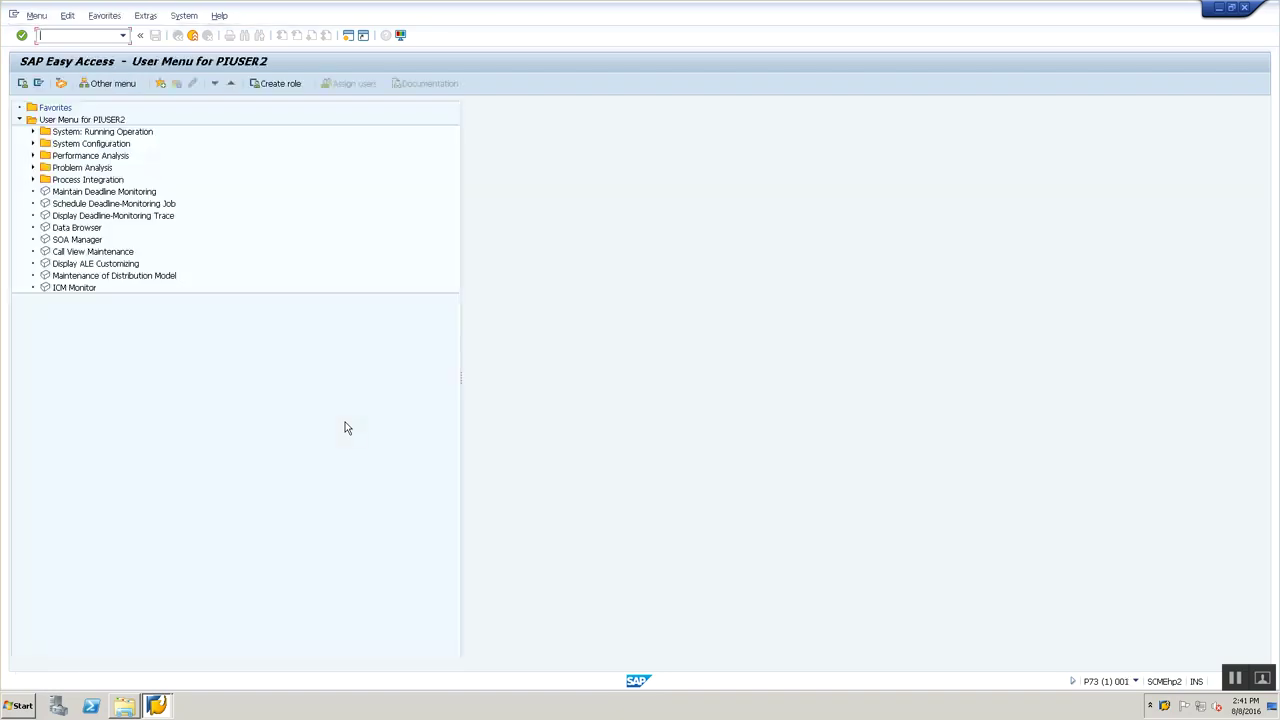
# Run transaction sxmb_ifr and maximize the browser window showing the Process Integration tools
pyautogui.write('sxm')
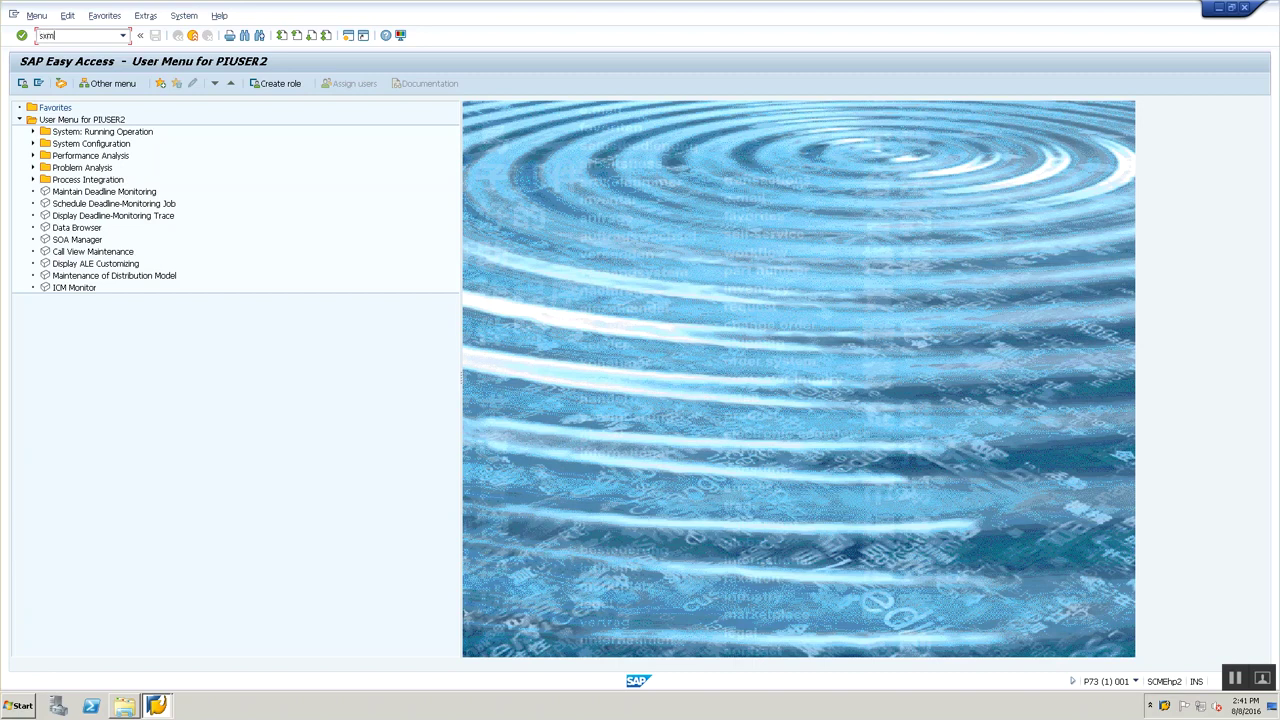
pyautogui.write('b_ifr')
pyautogui.press('Return')
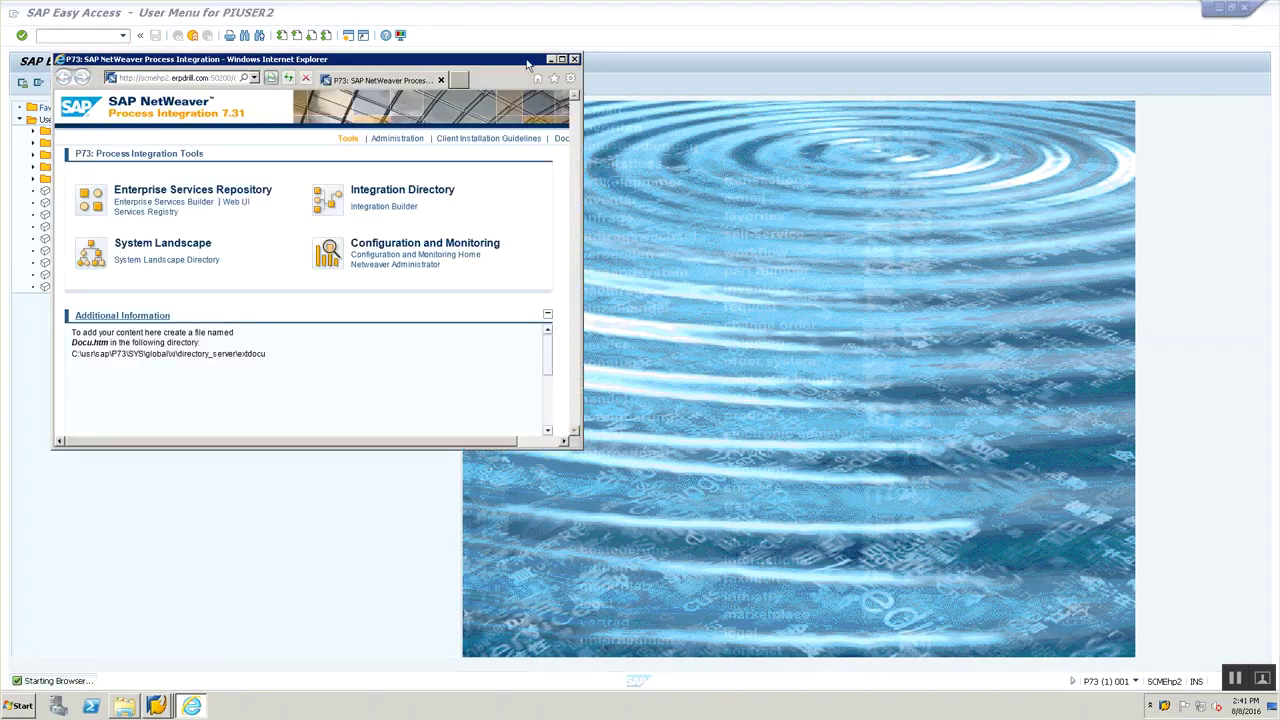
pyautogui.doubleClick(530, 60)
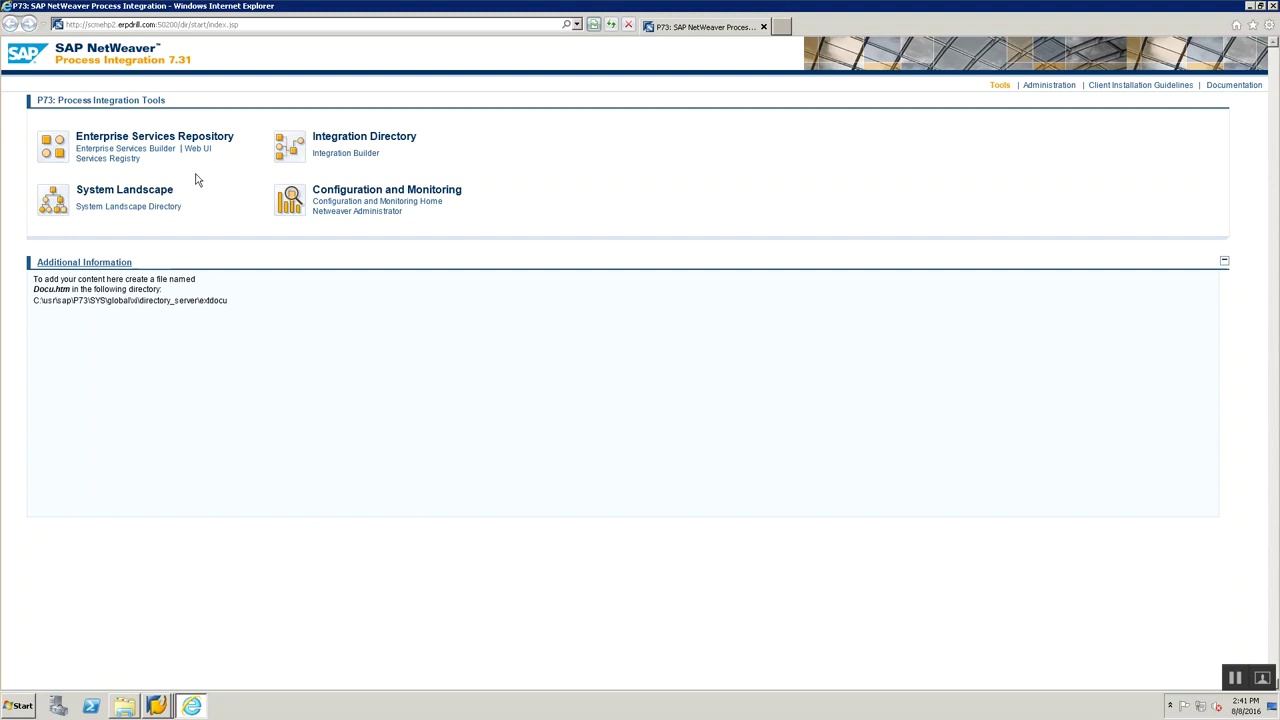
# Launch the Enterprise Services Builder from the Process Integration tools page and bring up its logon page
pyautogui.click(147, 152)
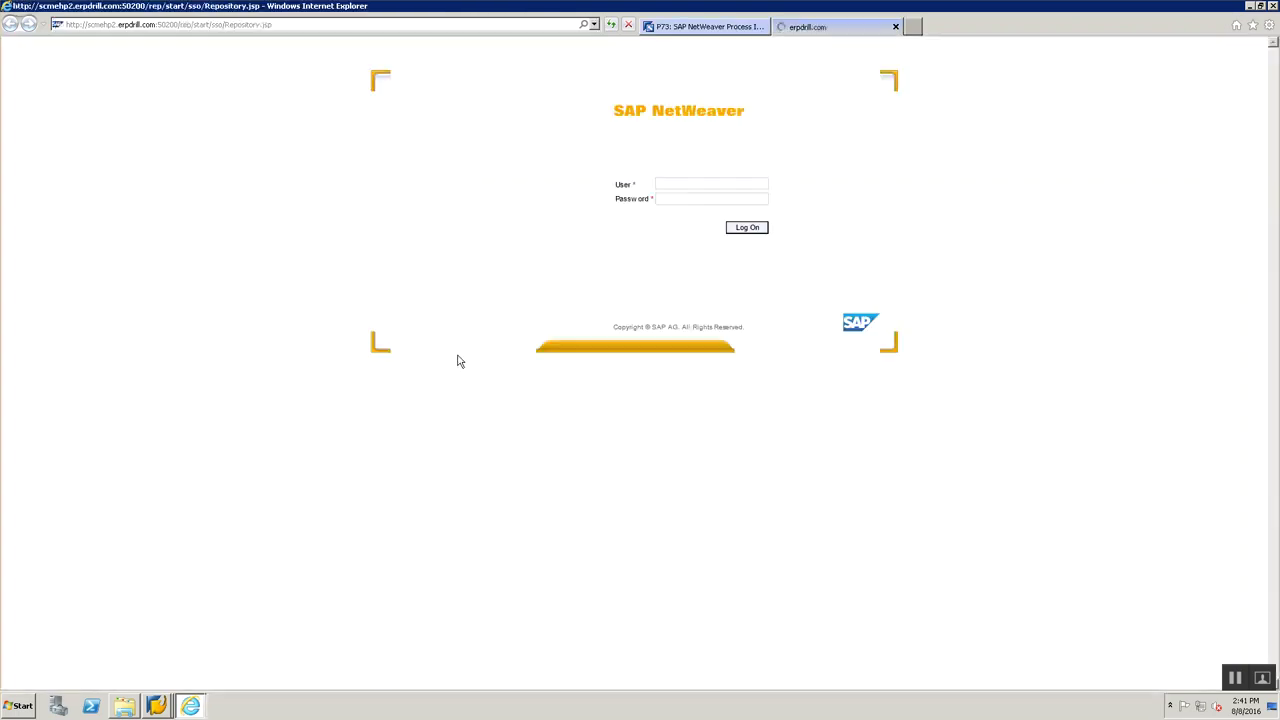
pyautogui.click(695, 28)
pyautogui.click(806, 27)
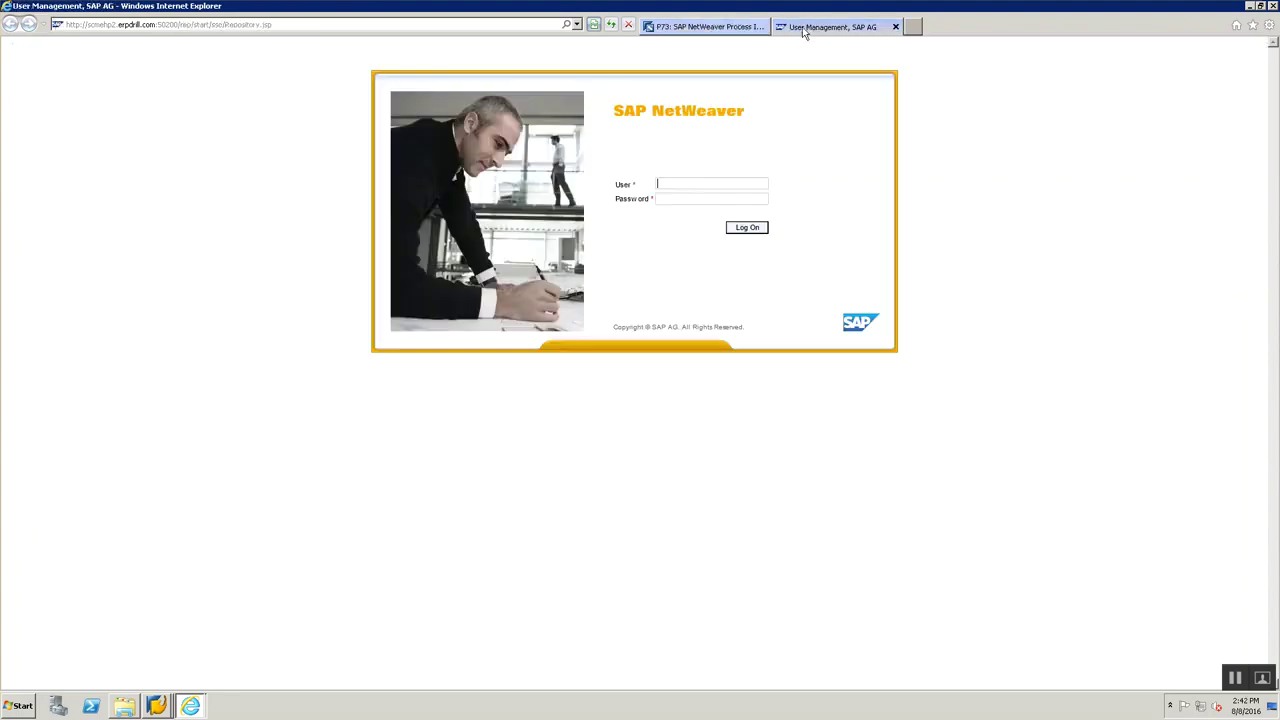
# Try to log on to SAP NetWeaver as user pisuer2 with the account password
pyautogui.click(680, 183)
pyautogui.write('pisuer2')
pyautogui.press('Tab')
pyautogui.write('*******')
pyautogui.press('Return')
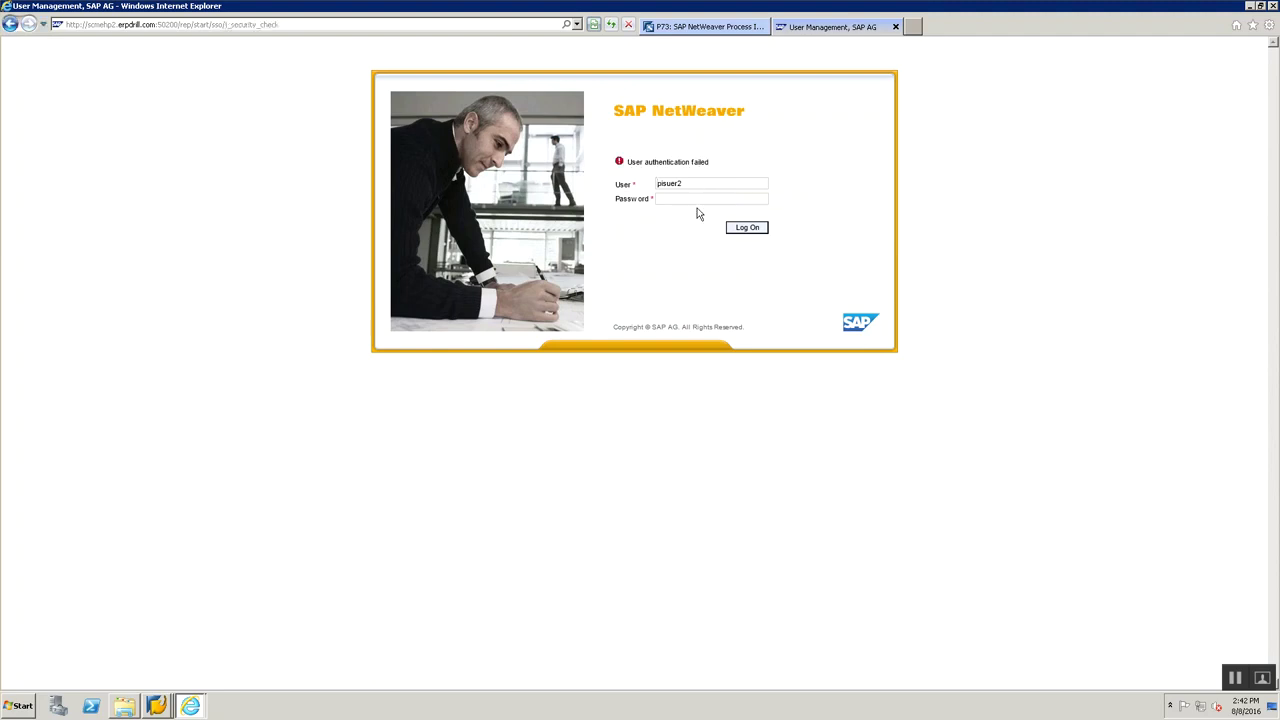
pyautogui.click(696, 200)
pyautogui.write('*****')
pyautogui.press('Return')
# Correct the user name to piuser2, enter the account password and log on to SAP NetWeaver
pyautogui.press('BackSpace')
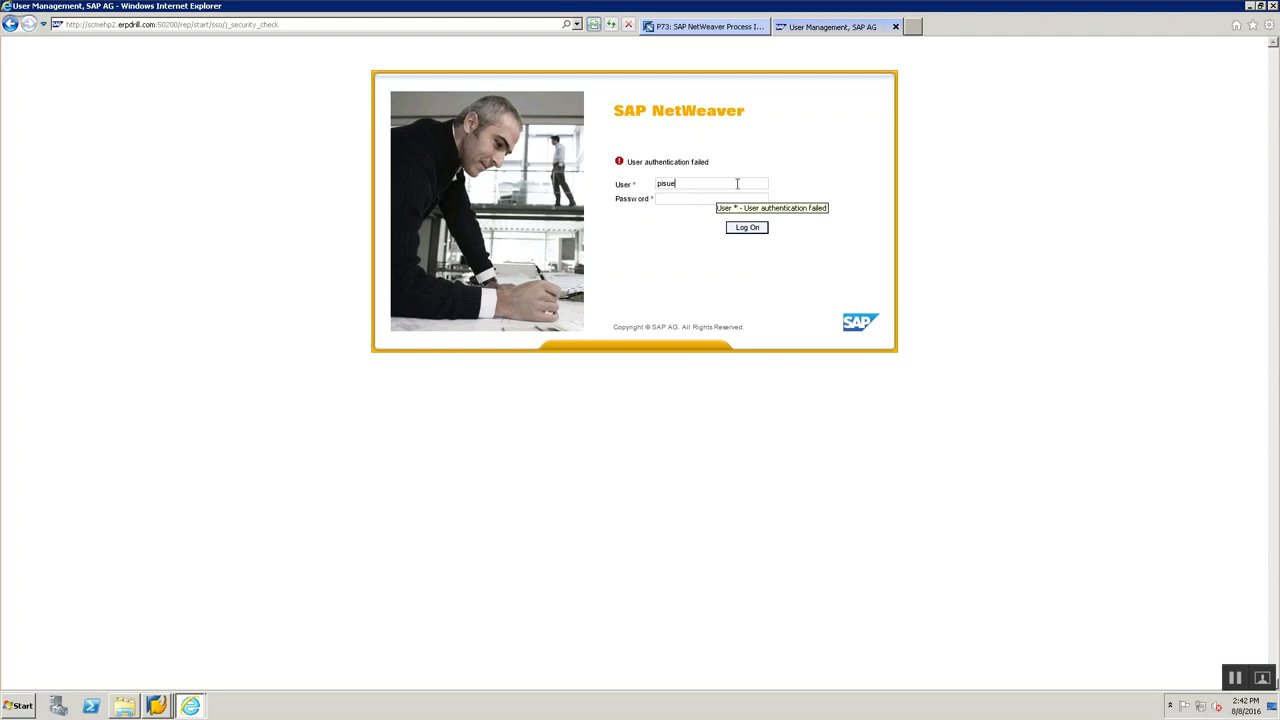
pyautogui.press('BackSpace')
pyautogui.press('BackSpace')
pyautogui.write('user2')
pyautogui.press('Tab')
pyautogui.write('*******')
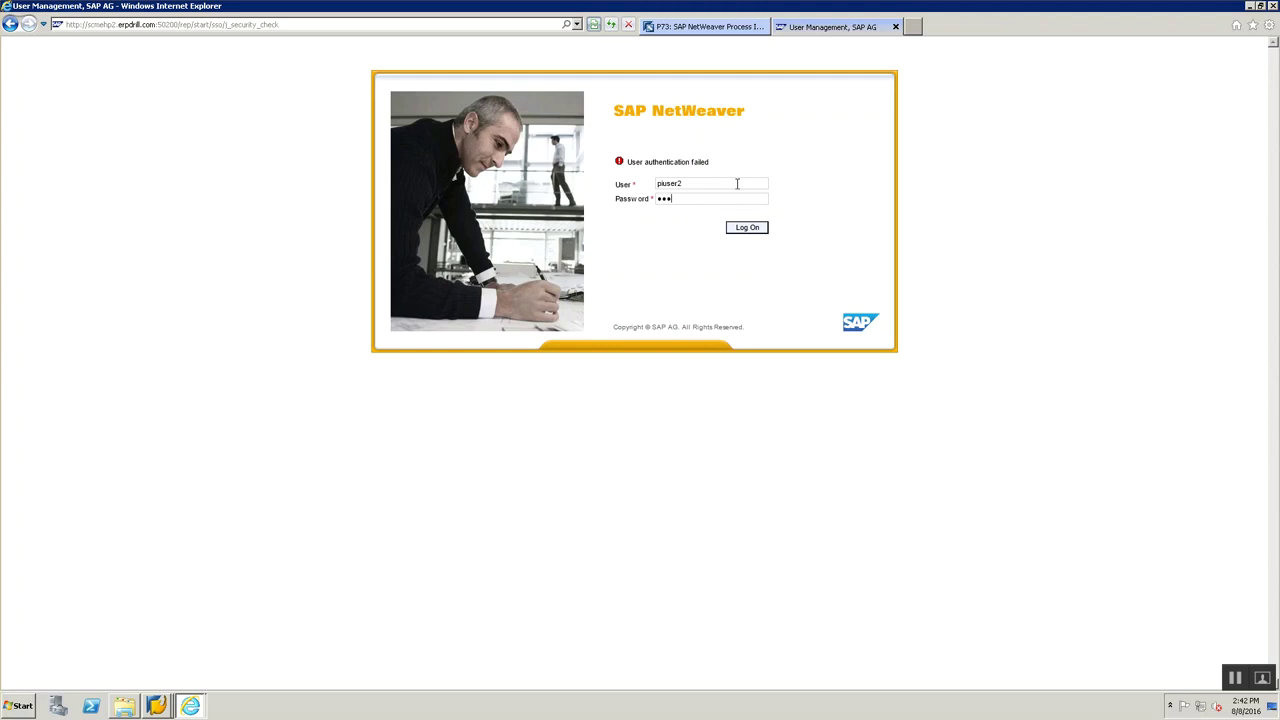
pyautogui.press('Return')
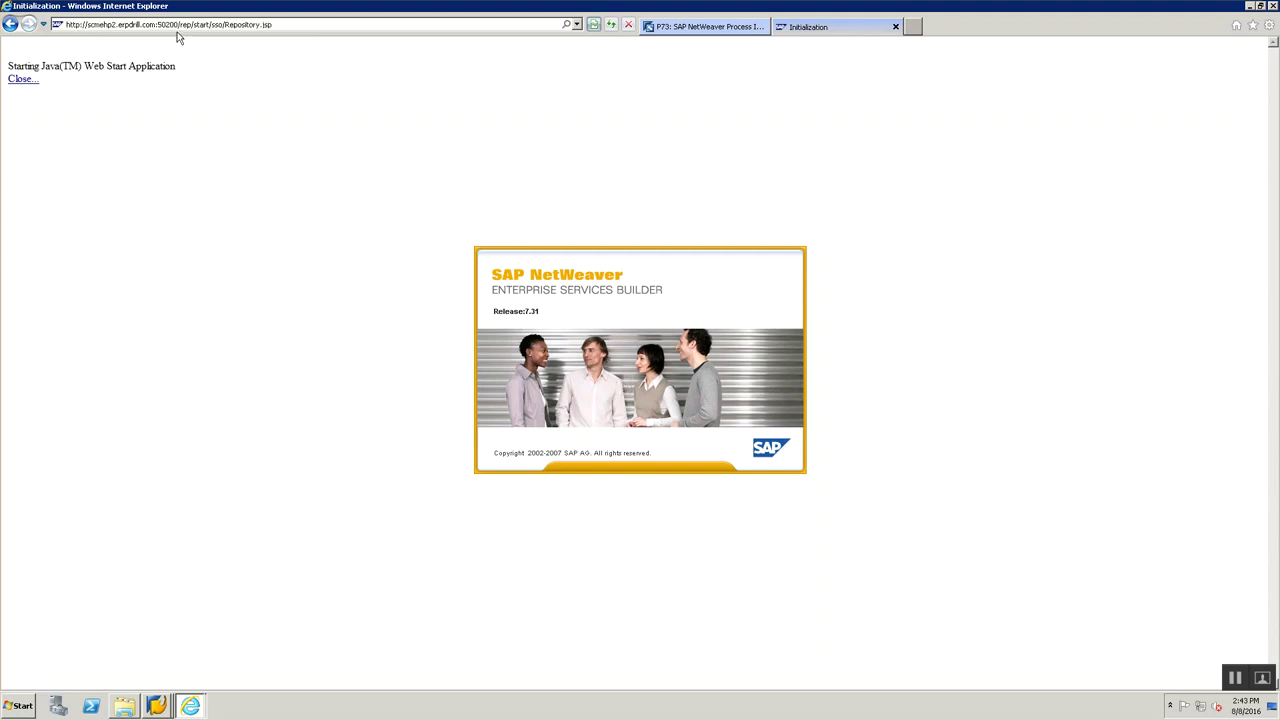
# Close the Initialization page in the browser, keeping the Process Integration tools page open
pyautogui.click(740, 26)
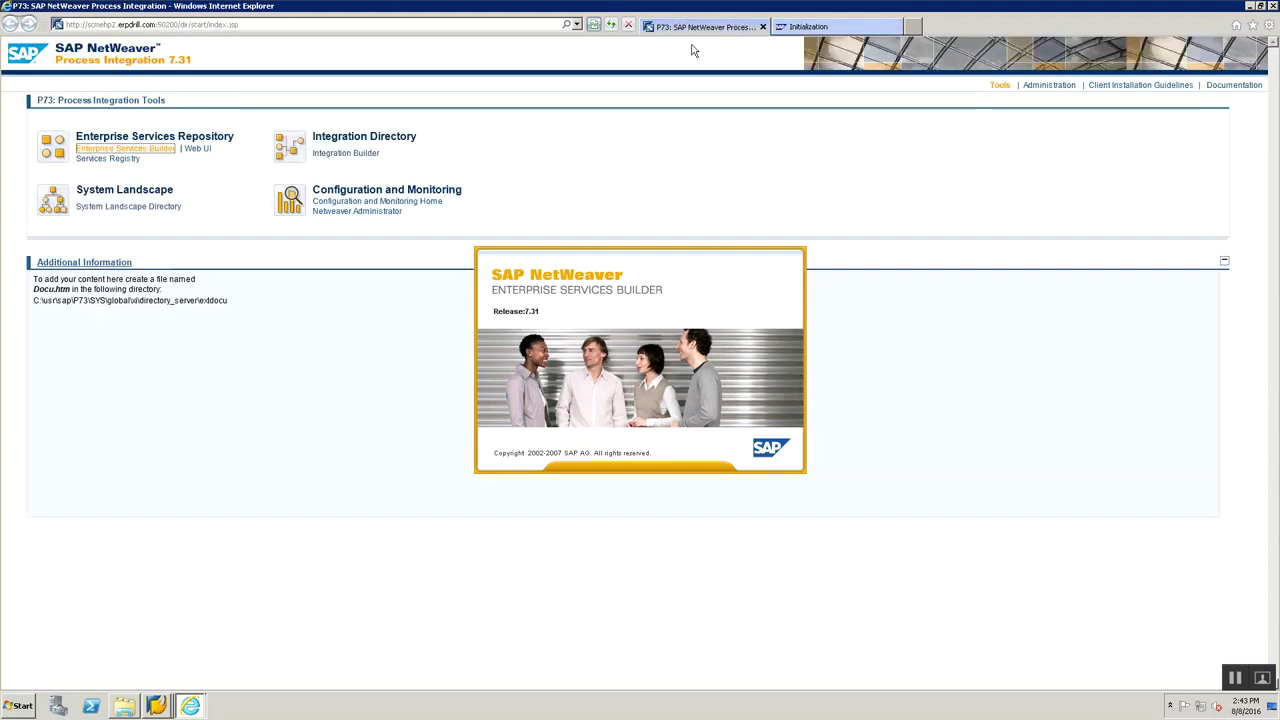
pyautogui.click(830, 26)
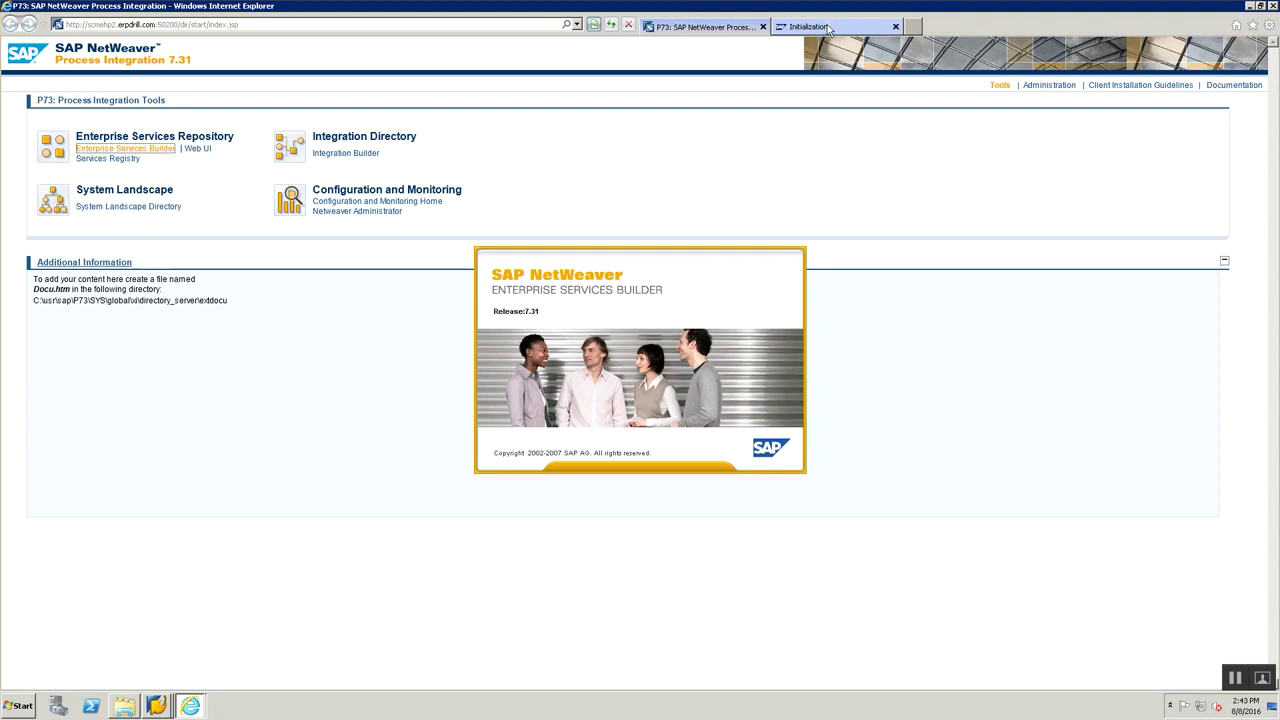
pyautogui.click(896, 27)
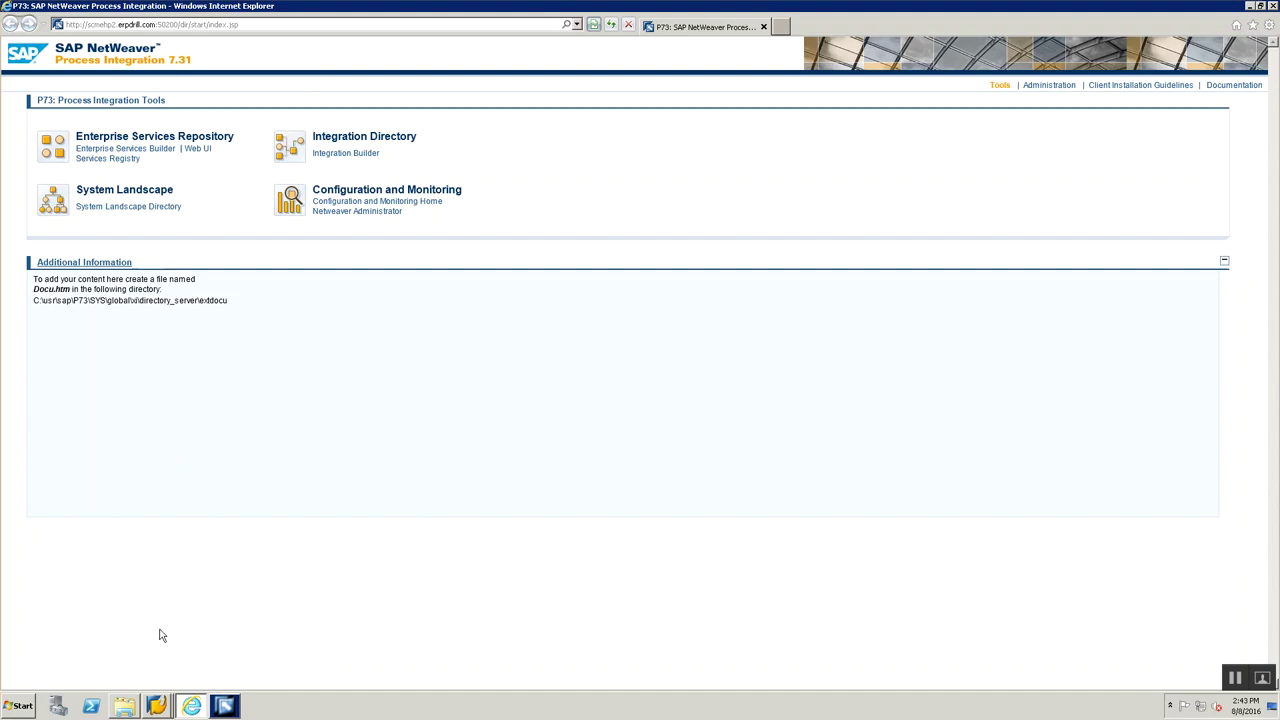
# In a new Notepad document, write the lines "PI 7.31 -> Java 6", "PI 7.4 -> Java 6" and "PI 7.5 -> Java 6, 7, 8"
pyautogui.press('super+r')
pyautogui.press('Return')
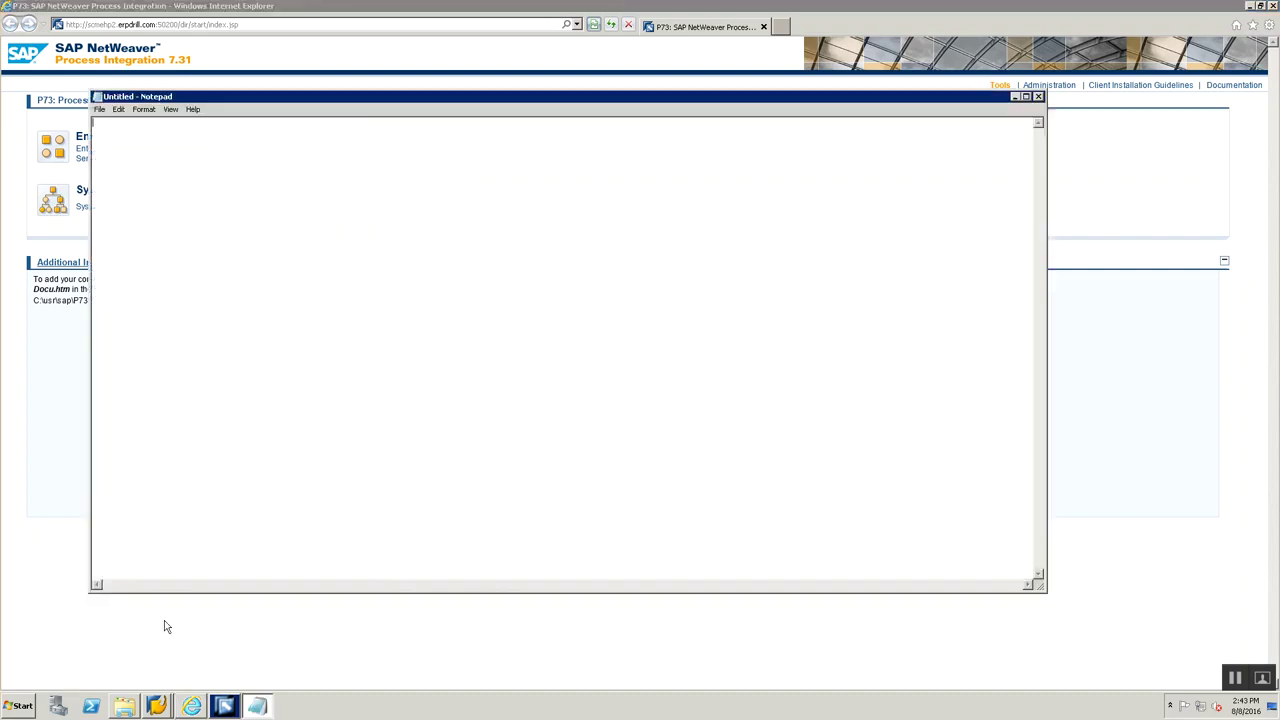
pyautogui.write('PI 7.31 -> Java 6')
pyautogui.press('Return')
pyautogui.write('PI 7.4 -> Java 6')
pyautogui.press('Return')
pyautogui.write('PI')
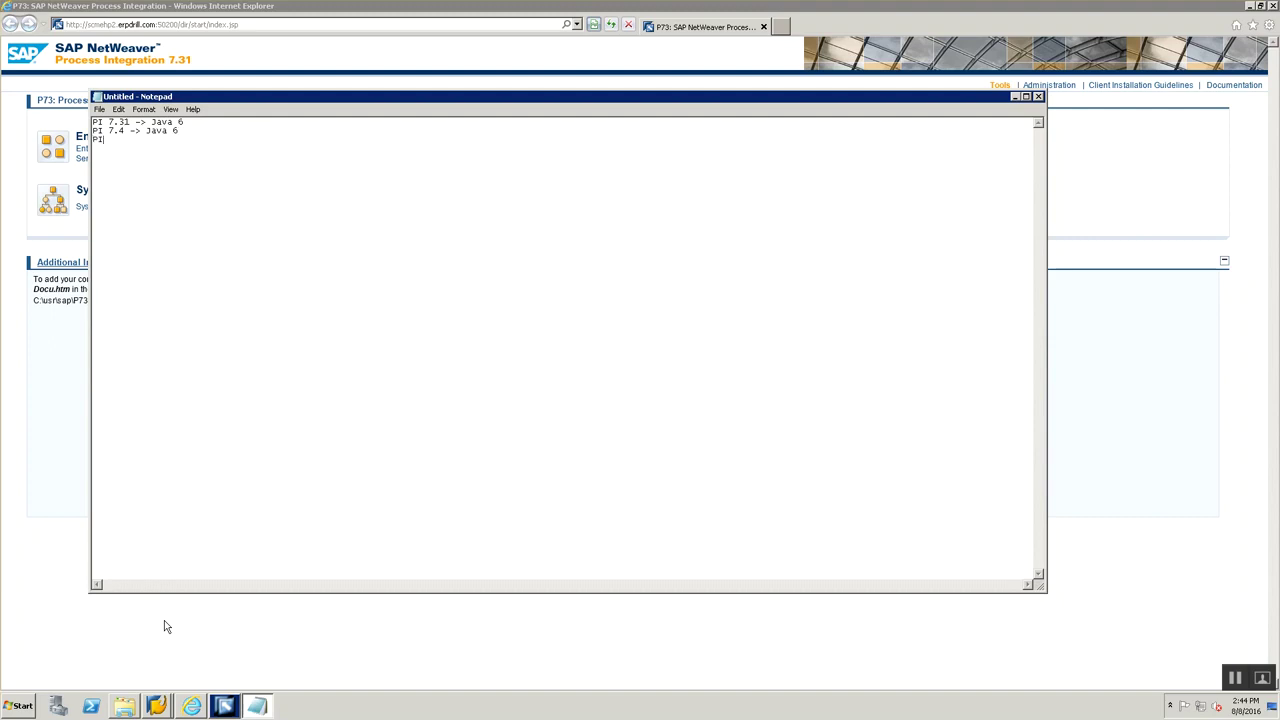
pyautogui.write(' 7.5 -> Java 6, 7, 8')
# Insert the line "PI 7.1, PI 7.11 ->Java 5" above the existing version lines
pyautogui.hotkey('ctrl', 'Home')
pyautogui.press('Return')
pyautogui.write('PI 7')
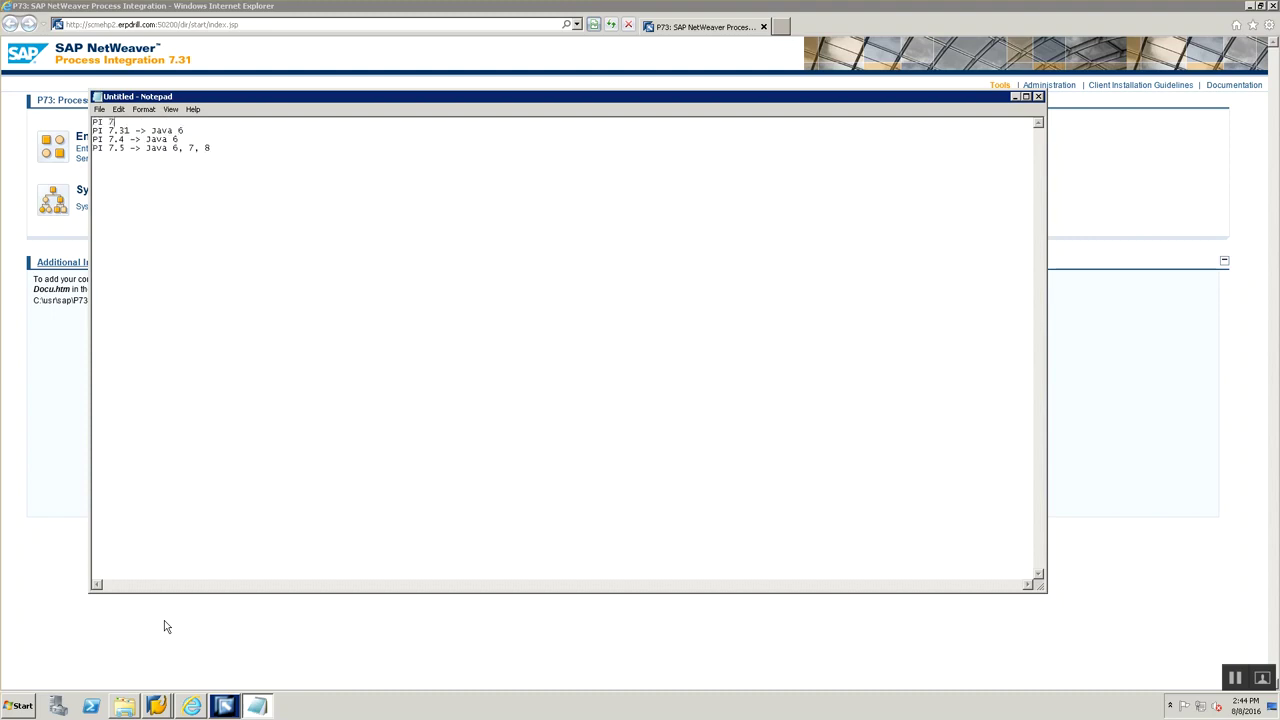
pyautogui.write('.1, PI 7.11 ->Java 5')
# Review which Java versions the note lists for each PI release
pyautogui.moveTo(237, 148); pyautogui.dragTo(15, 88)
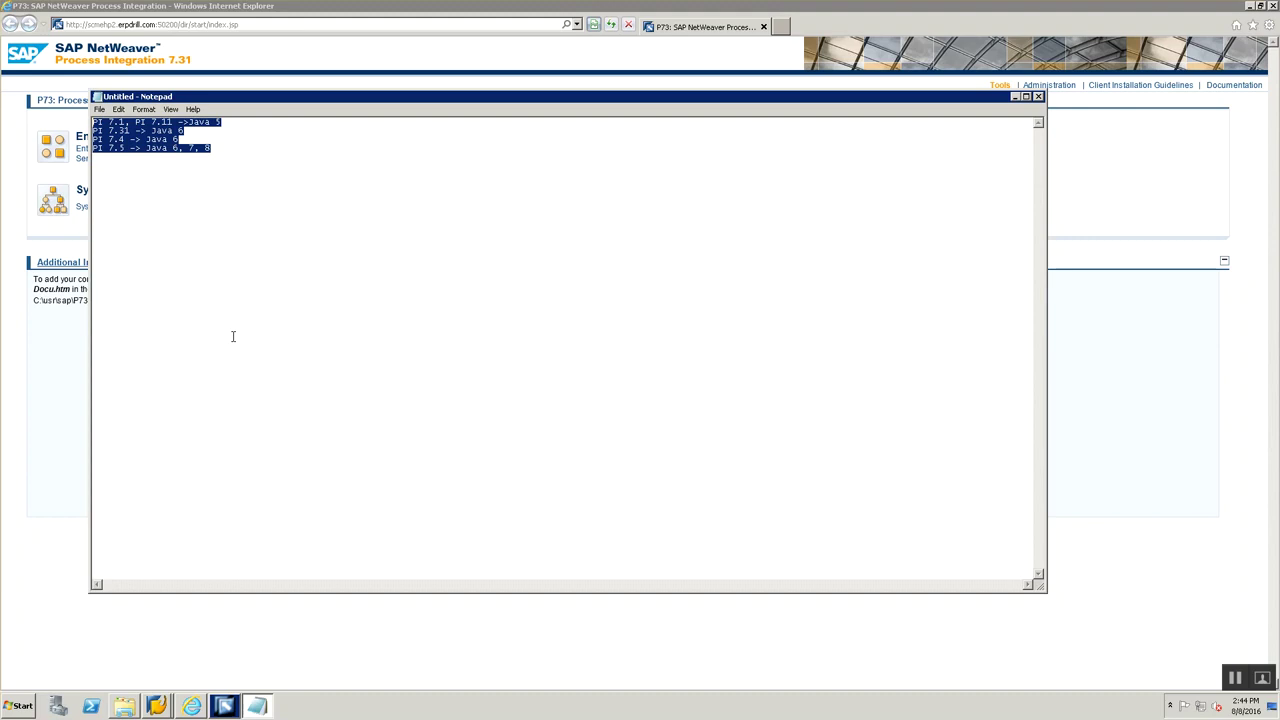
pyautogui.click(271, 165)
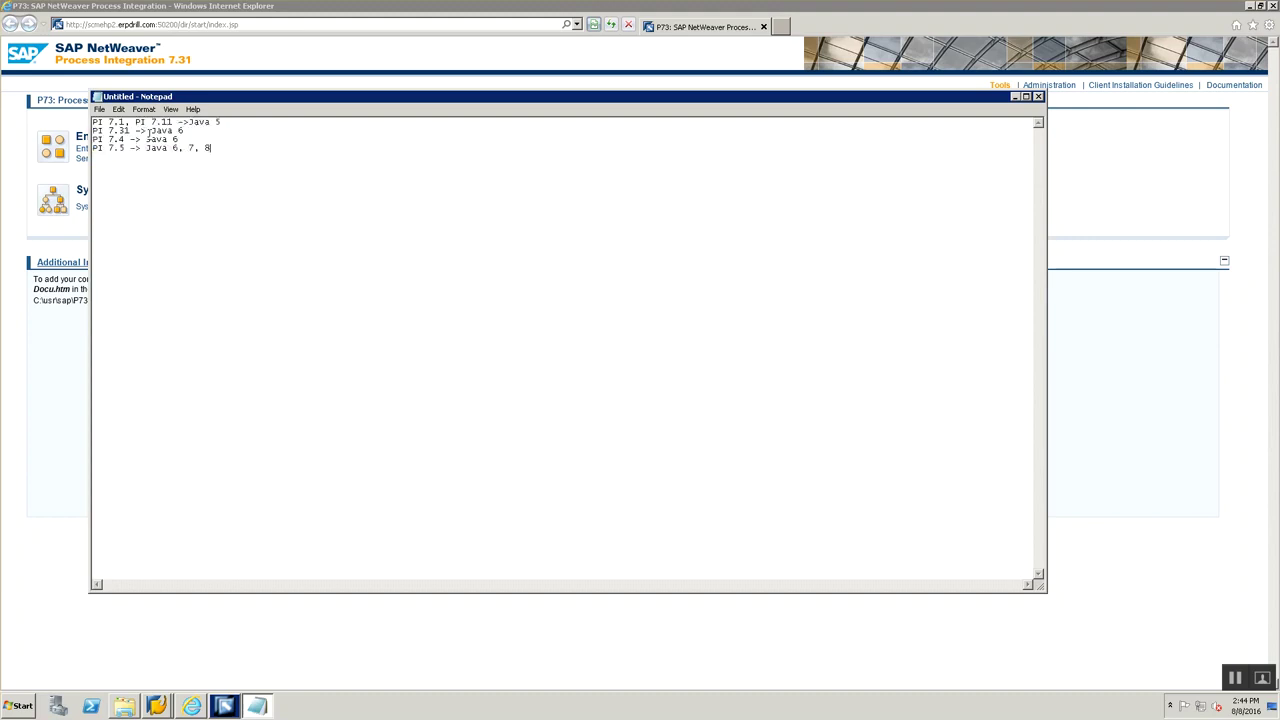
pyautogui.moveTo(109, 132); pyautogui.dragTo(135, 131)
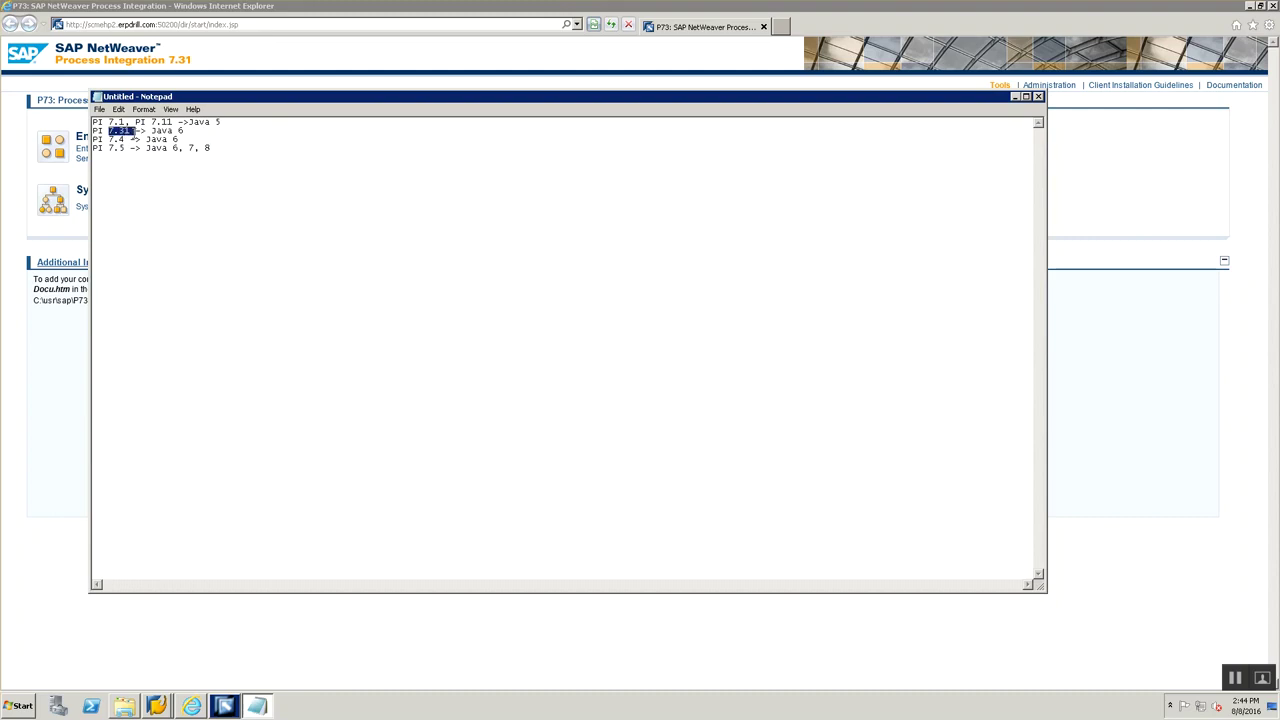
pyautogui.click(217, 151)
pyautogui.hotkey('shift', 'Left')
pyautogui.hotkey('shift', 'Left')
pyautogui.hotkey('shift', 'Left')
pyautogui.moveTo(211, 134); pyautogui.dragTo(90, 120)
# Add the heading "Session 3 Notes" with a row of asterisks beneath it above the version list
pyautogui.click(92, 122)
pyautogui.press('Return')
pyautogui.press('Return')
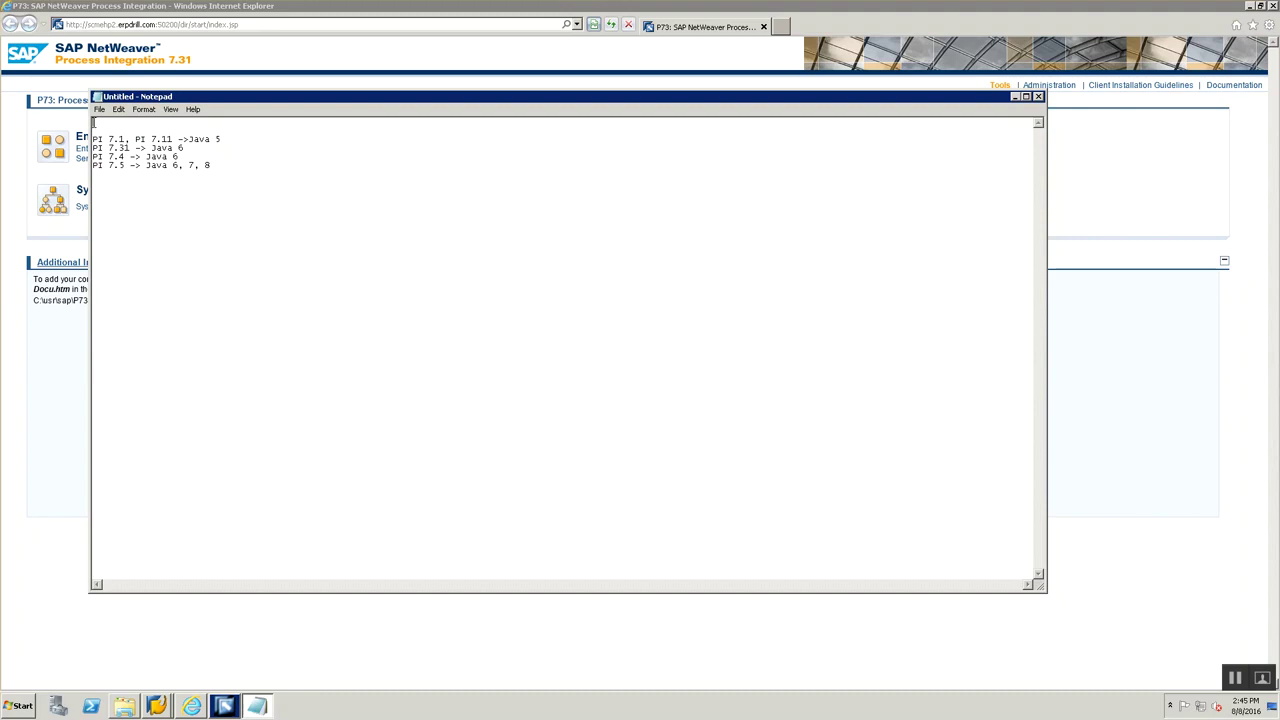
pyautogui.write('Session 3 Notes')
pyautogui.press('Return')
pyautogui.write('***************')
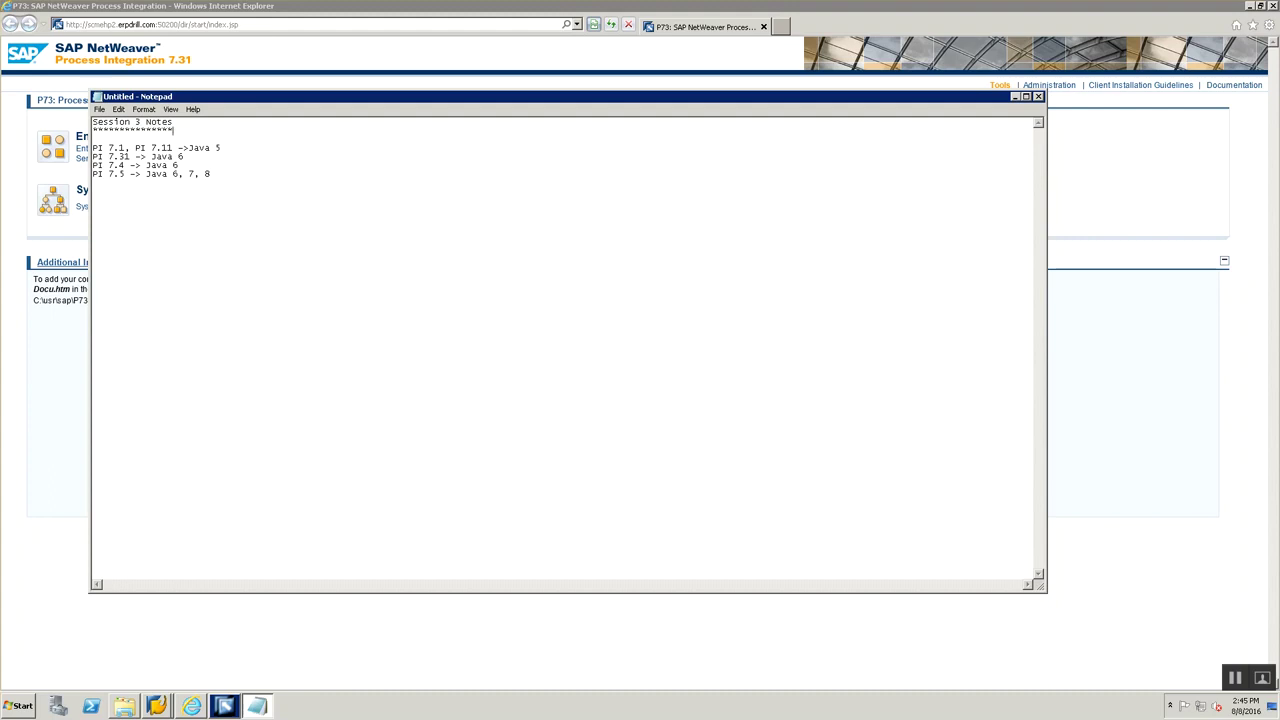
# Save the note in the Training folder as "Session 3 ESR Notes"
pyautogui.hotkey('ctrl', 's')
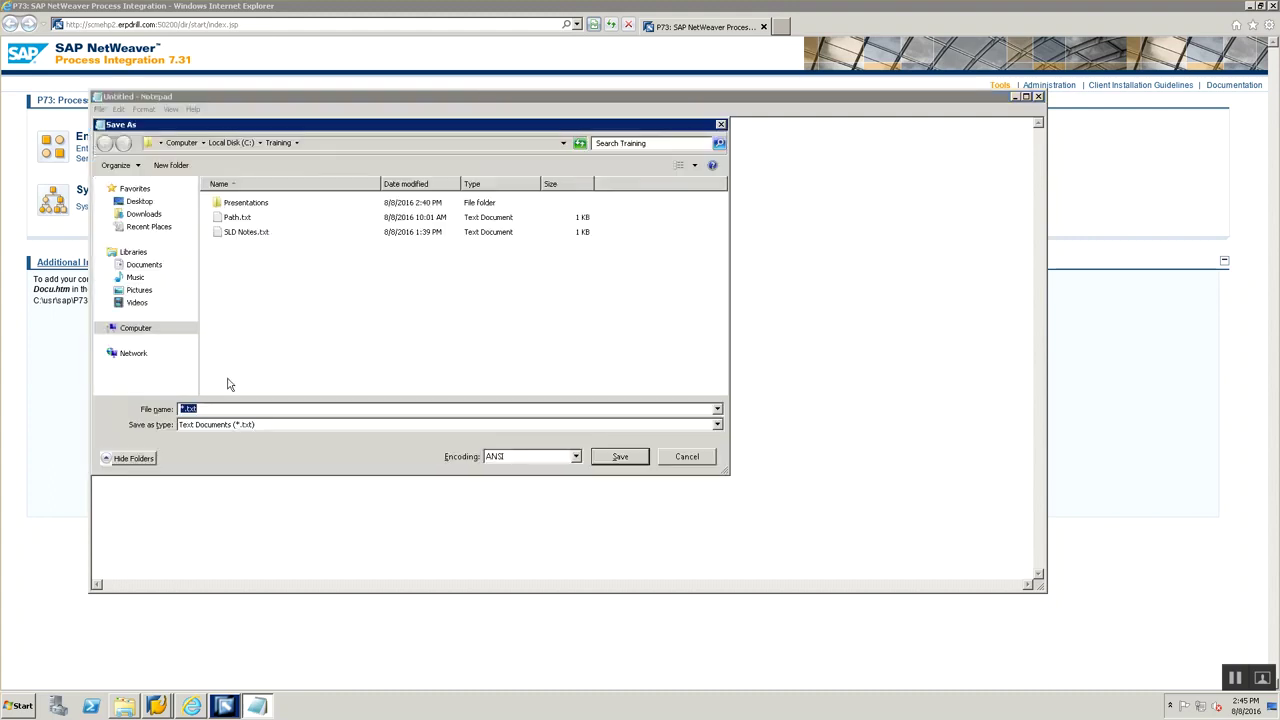
pyautogui.write('Session 3 ESR Notes')
pyautogui.press('Return')
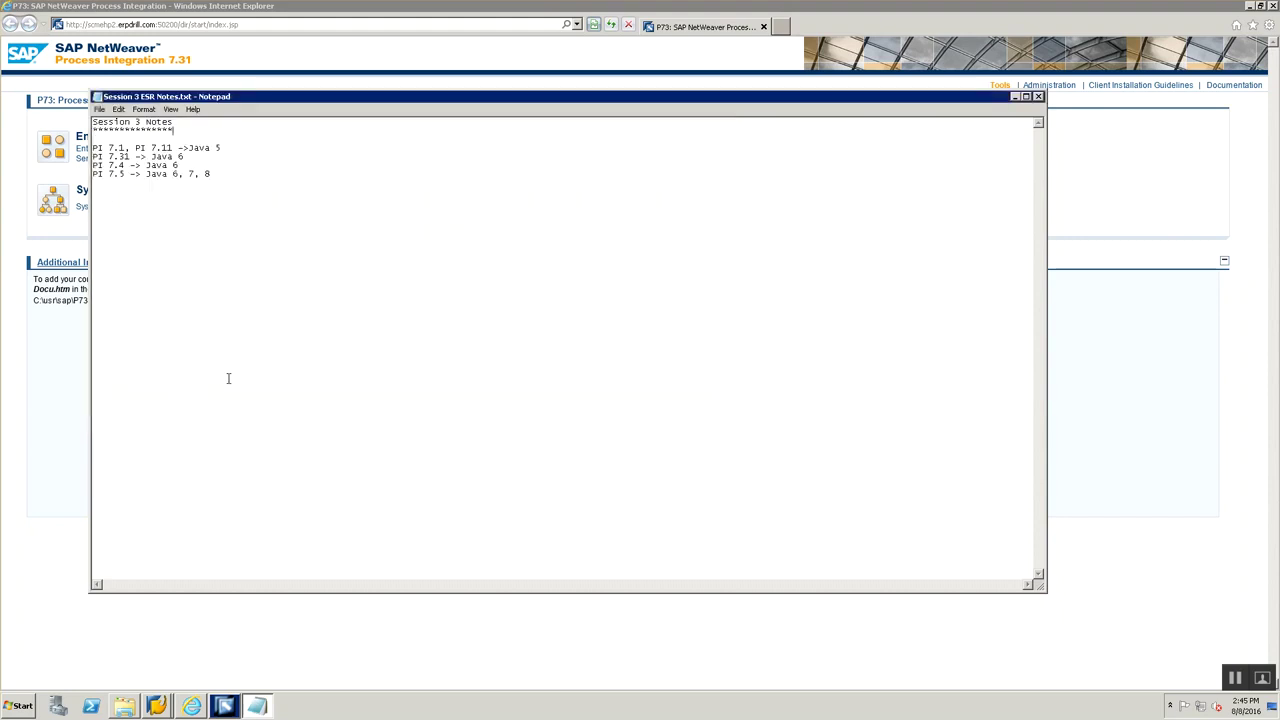
# Switch to Enterprise Services Builder and select the software component SWCV_SAP_TRAINING of sap
pyautogui.click(292, 168)
pyautogui.click(272, 180)
pyautogui.hotkey('alt', 'Tab')
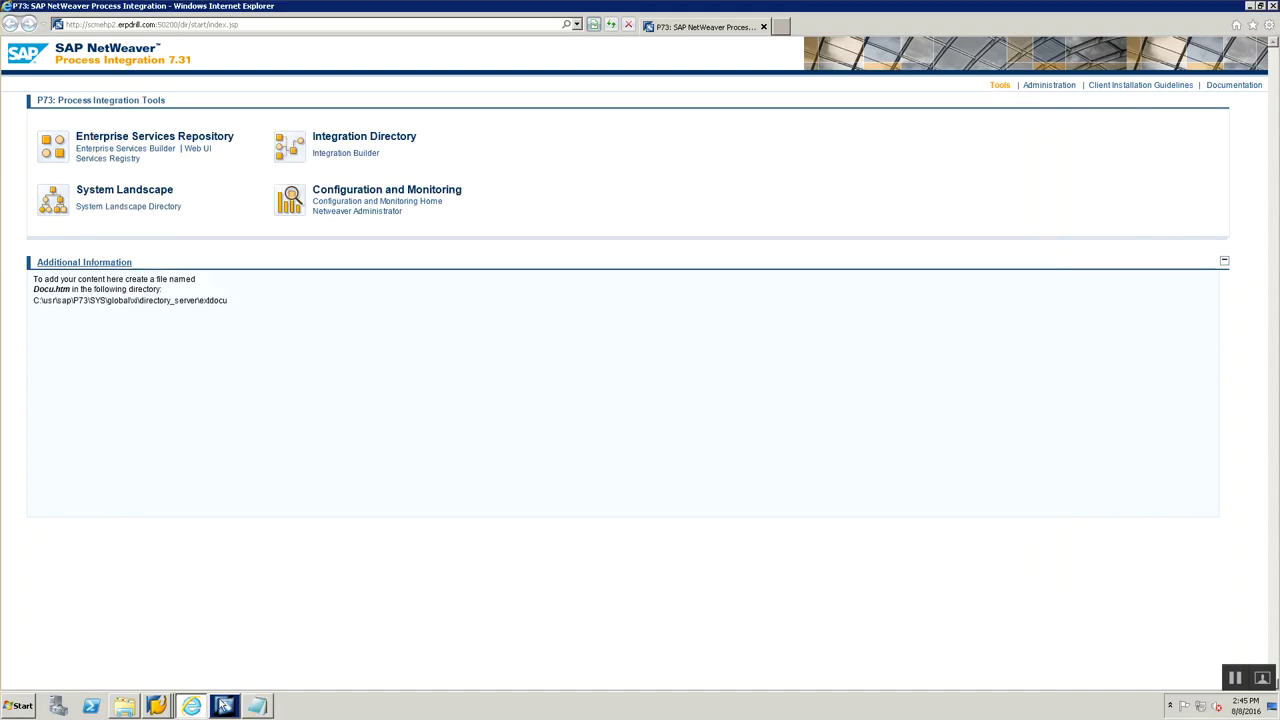
pyautogui.moveTo(224, 706)
pyautogui.click(209, 678)
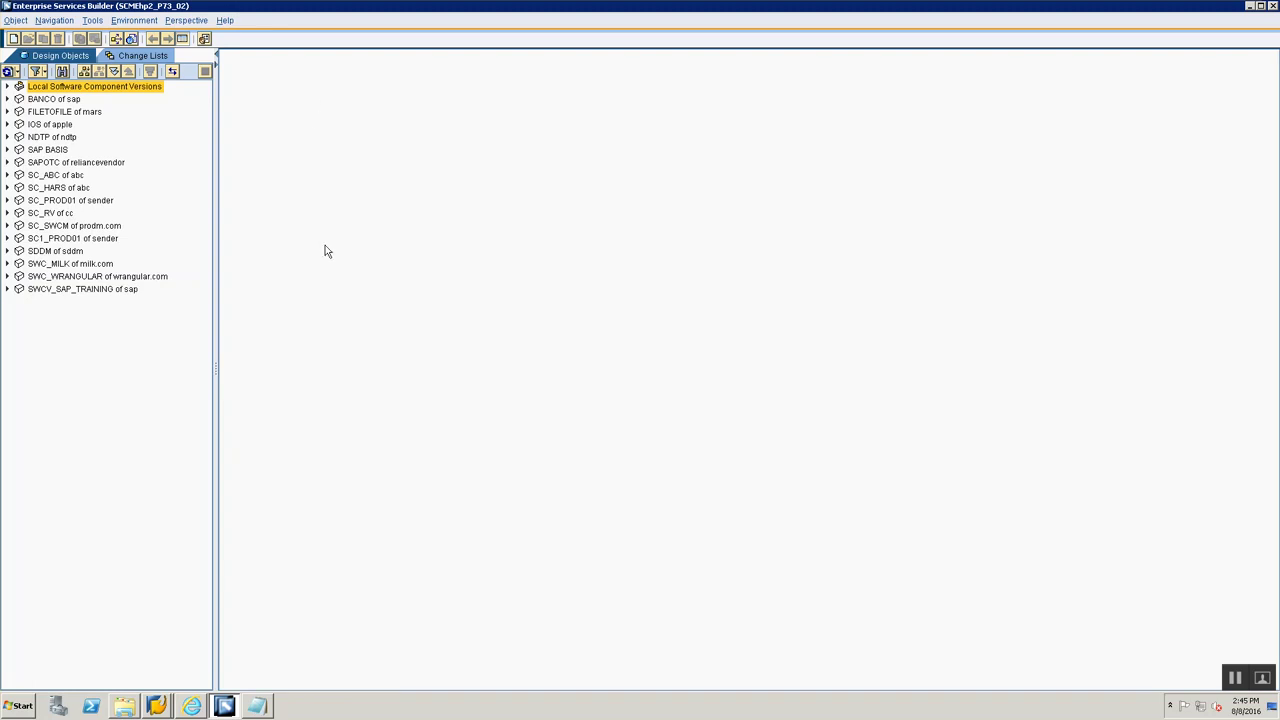
pyautogui.click(30, 290)
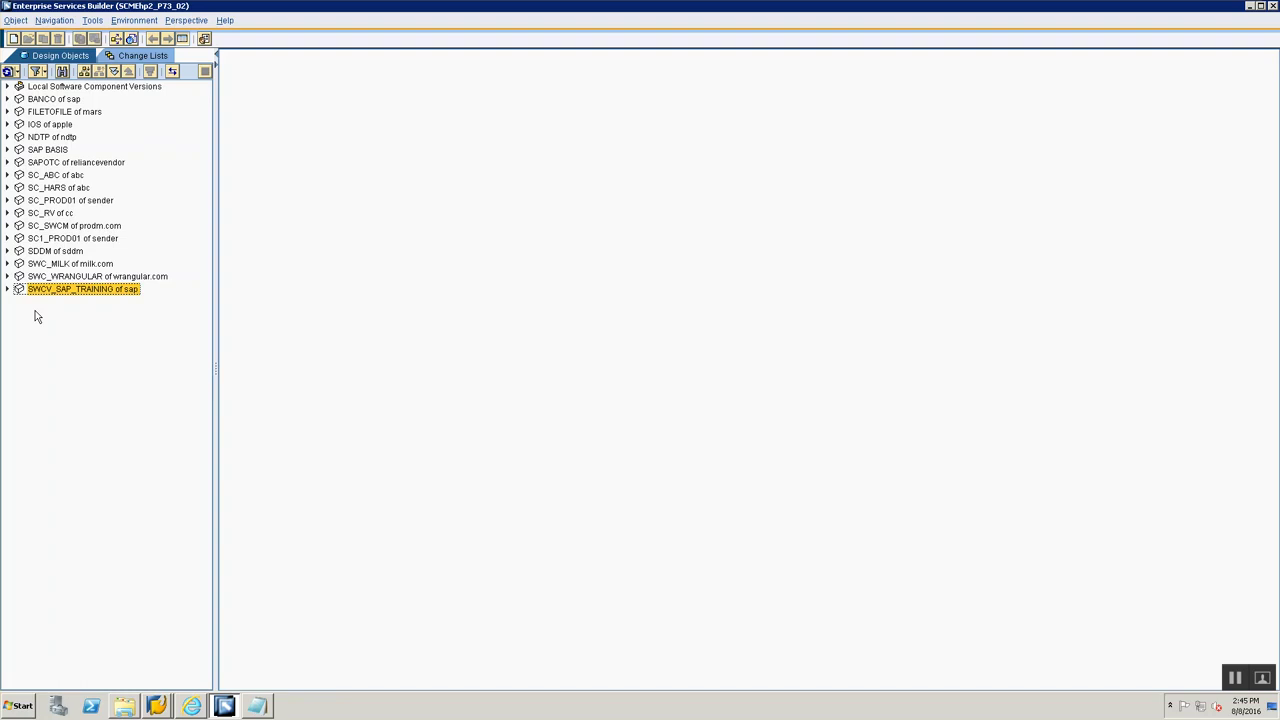
# Open SLD Notes.txt from the Training folder, check the SWCV name and return to Enterprise Services Builder
pyautogui.click(131, 708)
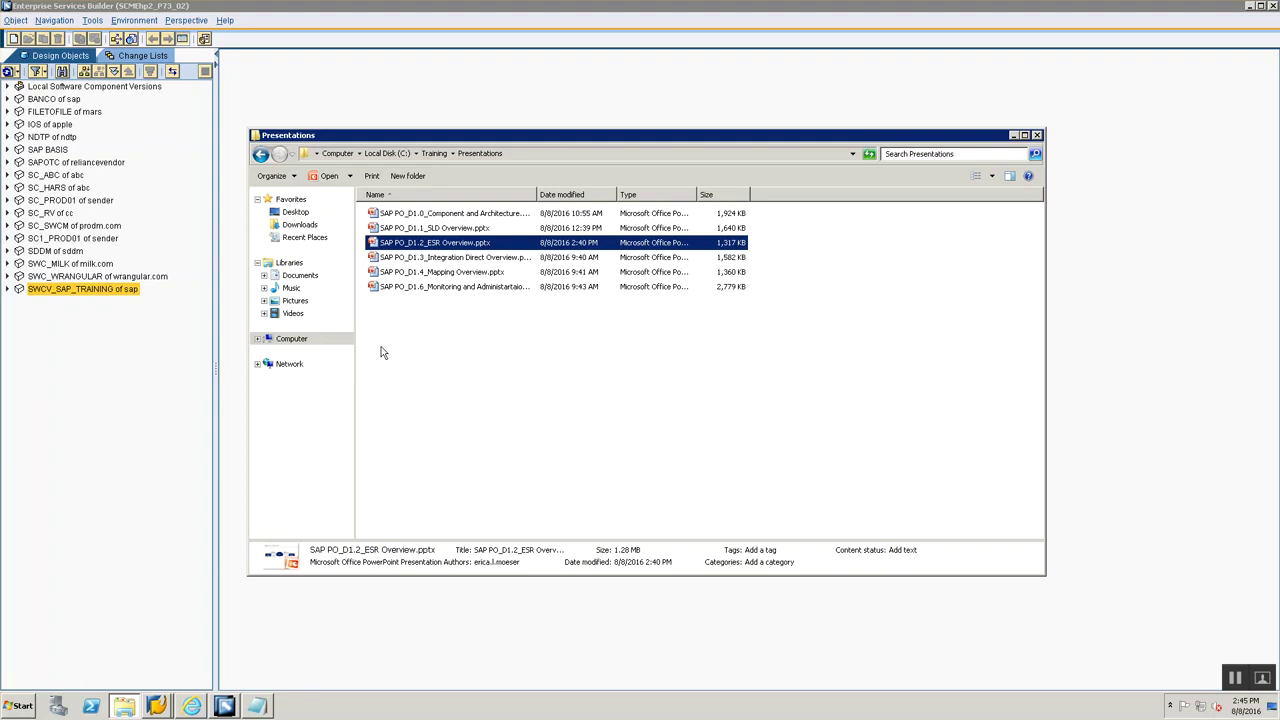
pyautogui.click(430, 155)
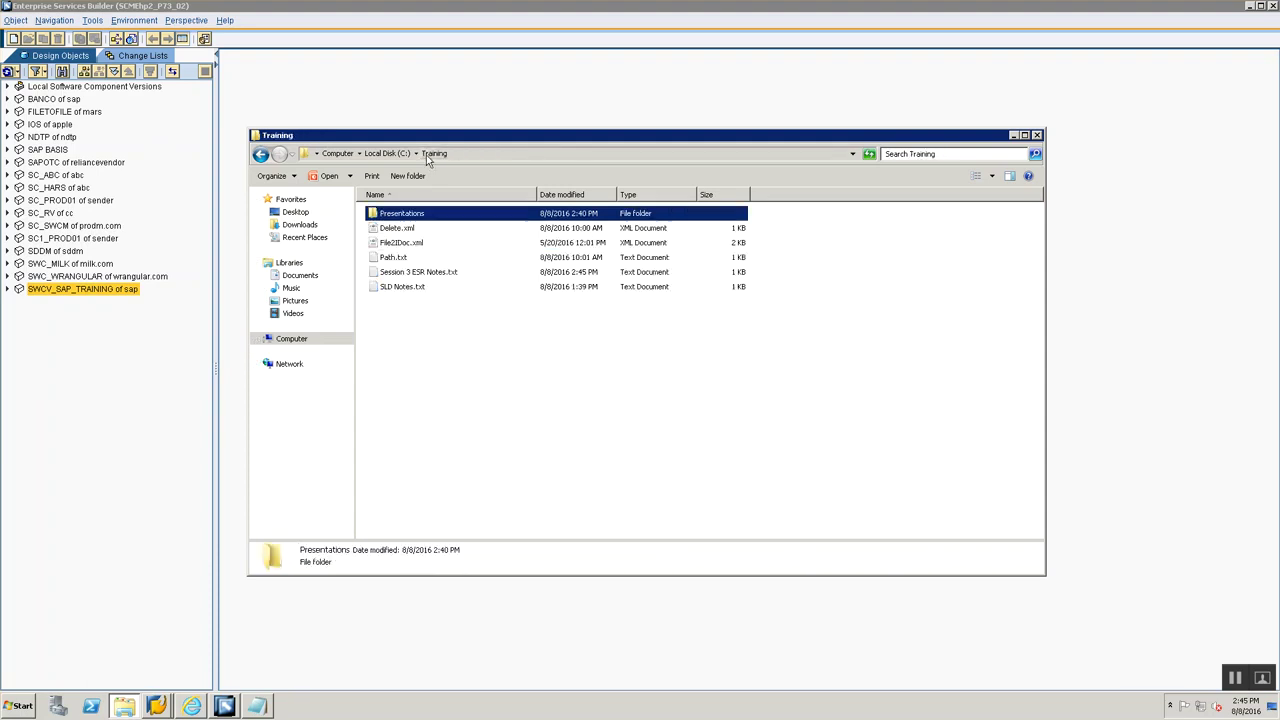
pyautogui.doubleClick(374, 287)
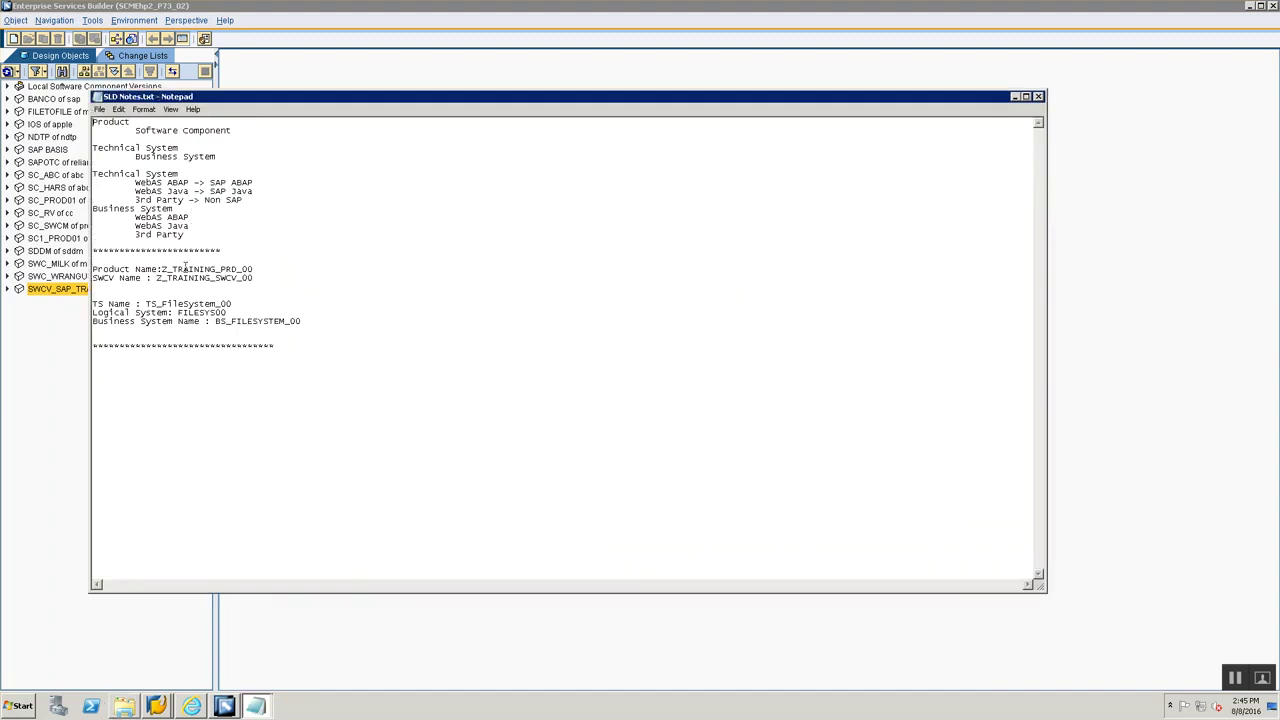
pyautogui.doubleClick(103, 280)
pyautogui.hotkey('alt', 'Tab')
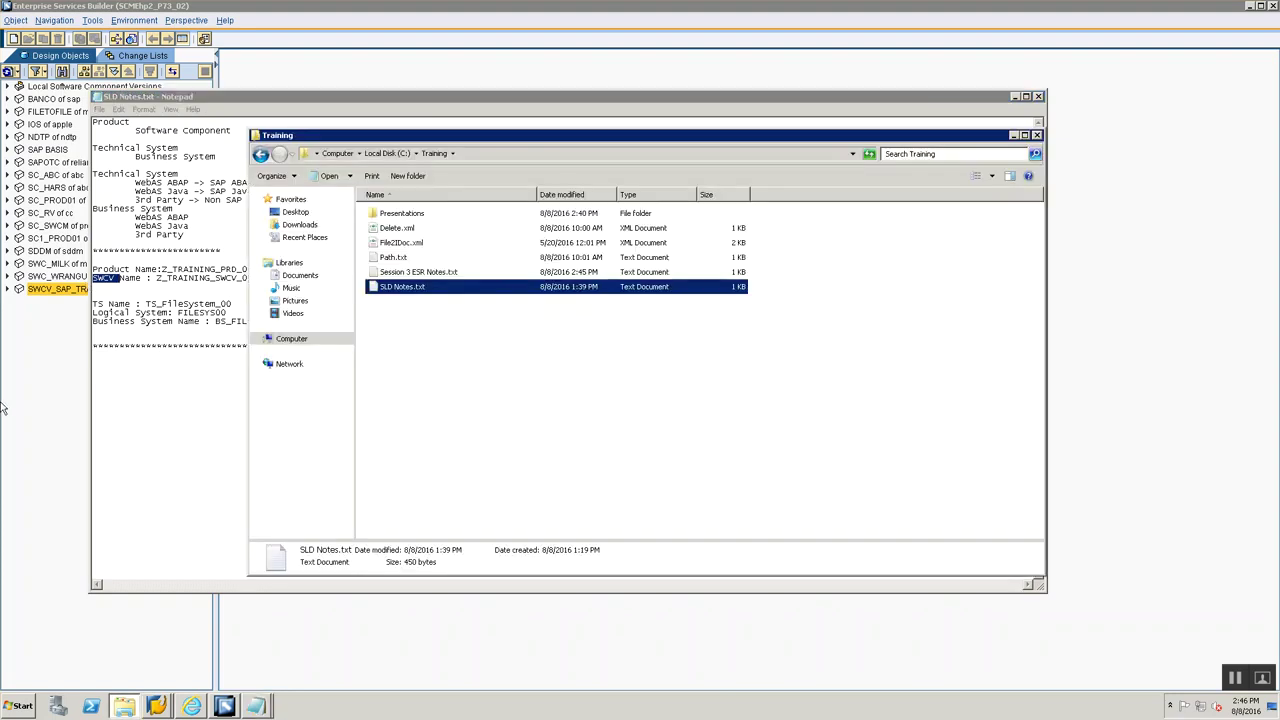
pyautogui.click(3, 405)
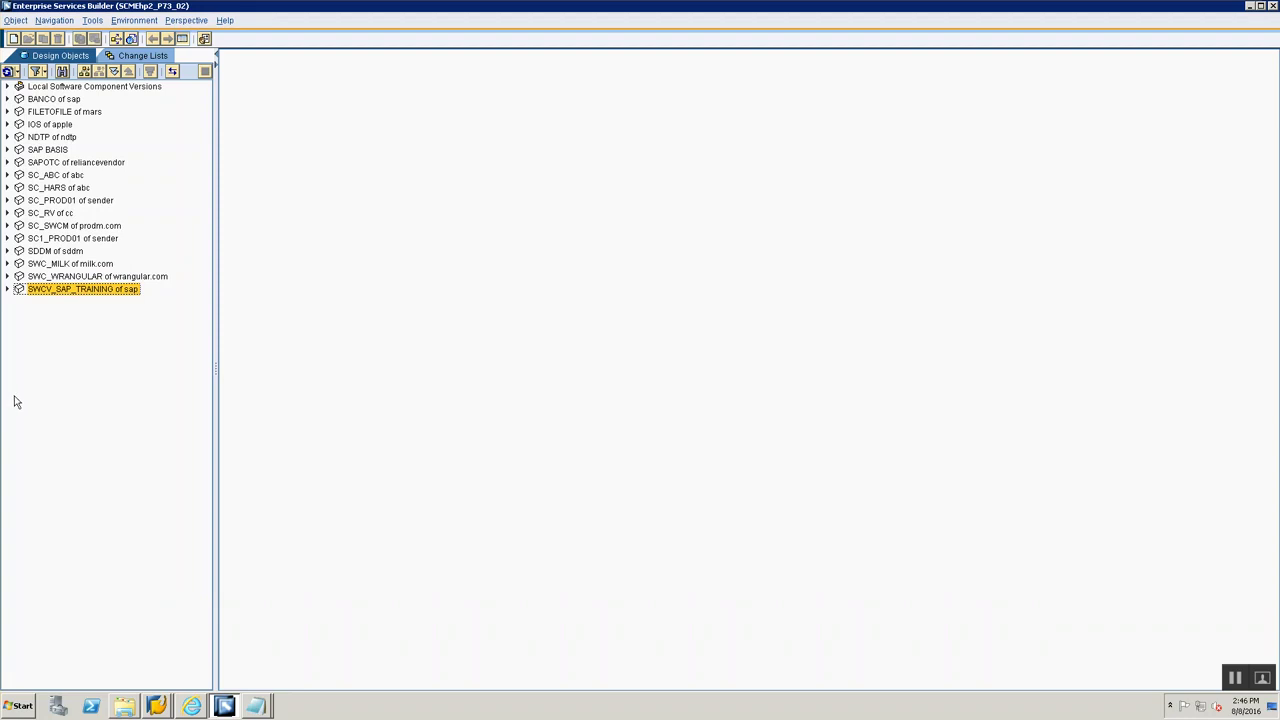
pyautogui.hotkey('alt', 'Tab')
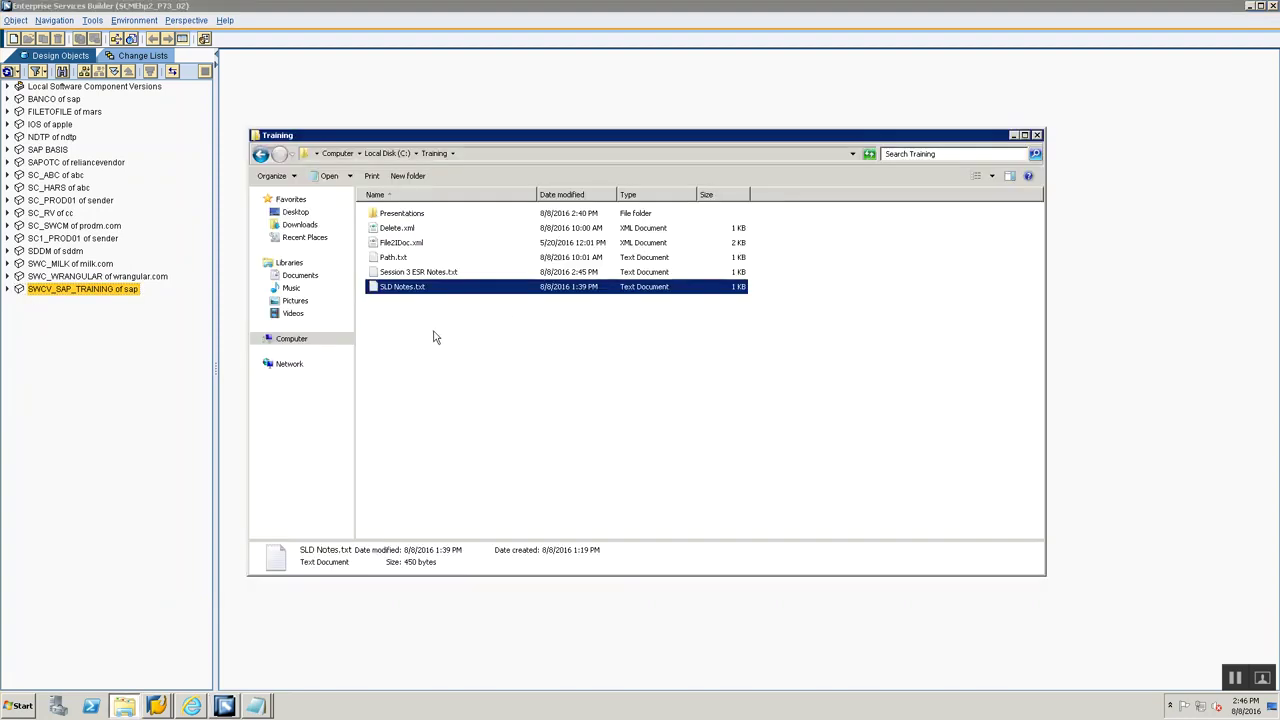
pyautogui.click(91, 335)
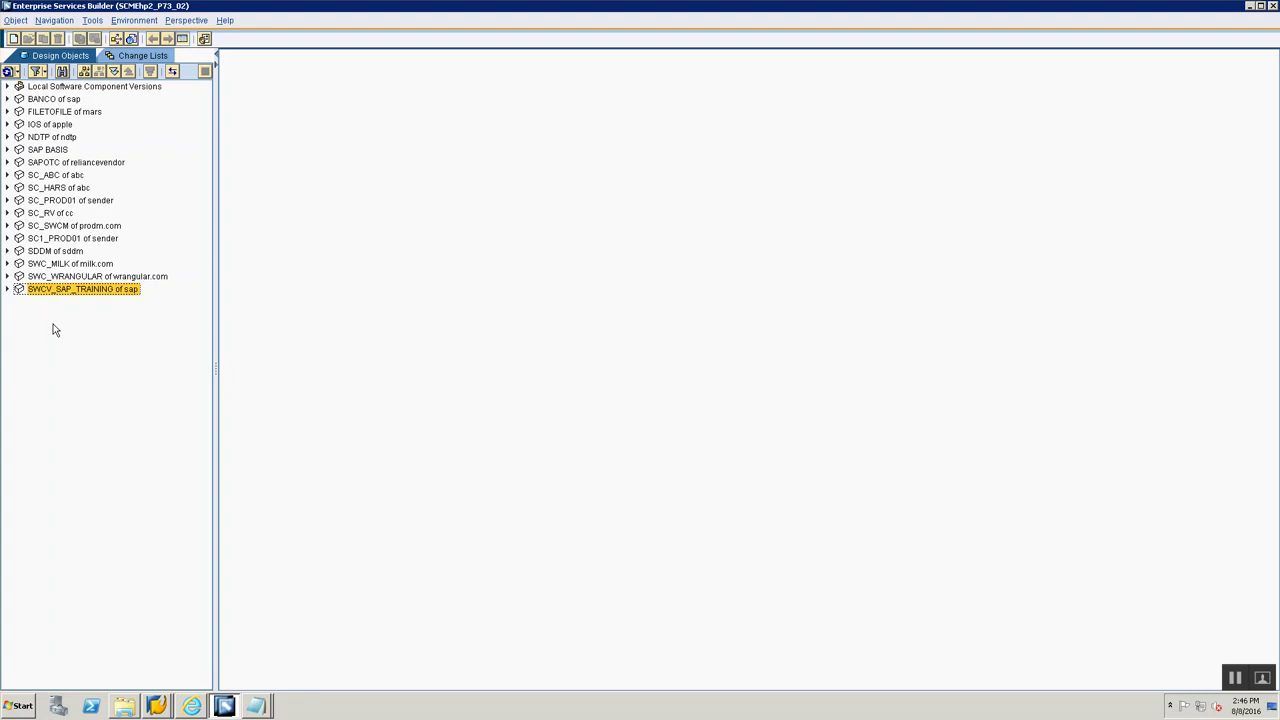
# Switch to Session 3 ESR Notes.txt and add a row of asterisks below the PI and Java version list
pyautogui.hotkey('alt', 'Tab')
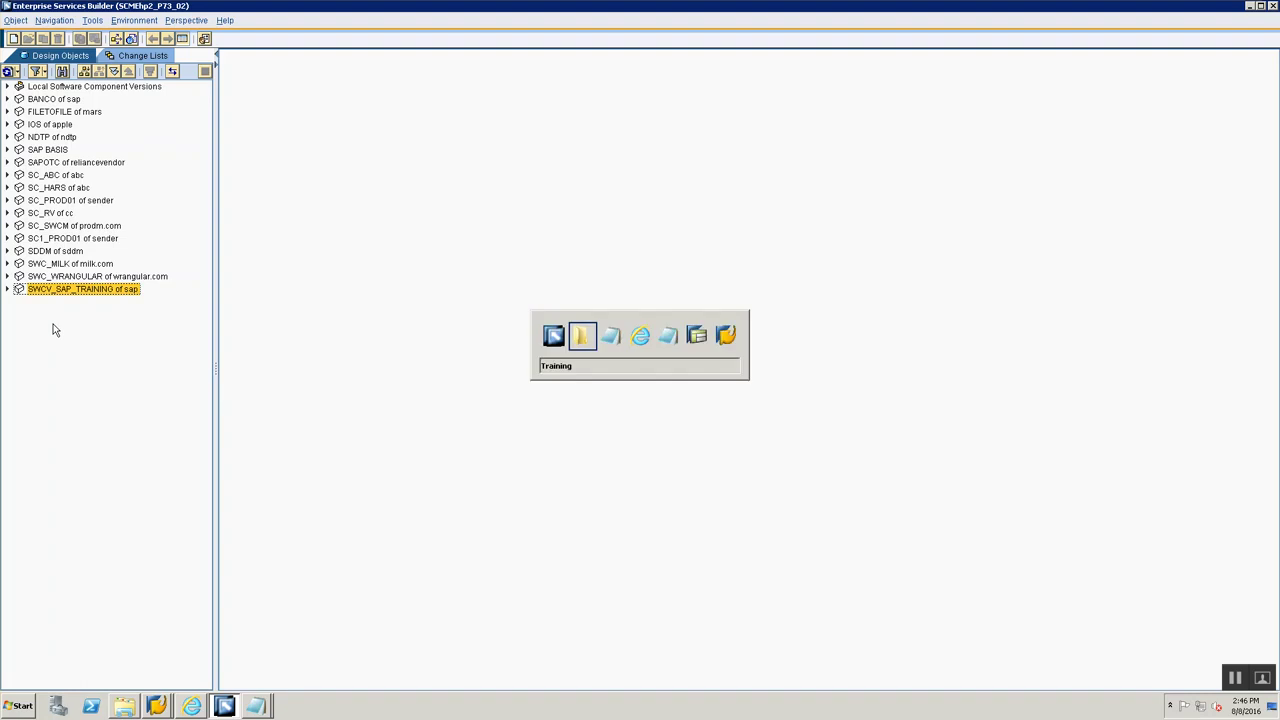
pyautogui.hotkey('alt', 'Tab')
pyautogui.hotkey('alt', 'Tab')
pyautogui.press('Tab')
pyautogui.press('Tab')
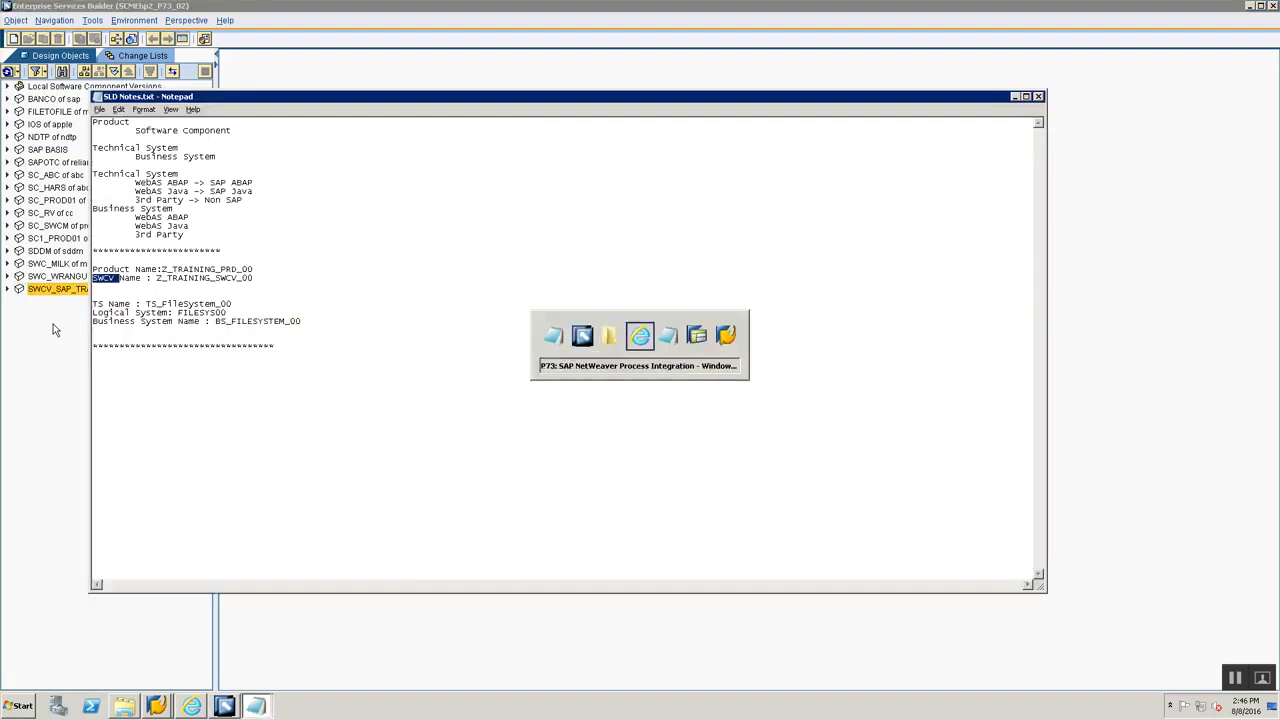
pyautogui.write('****************')
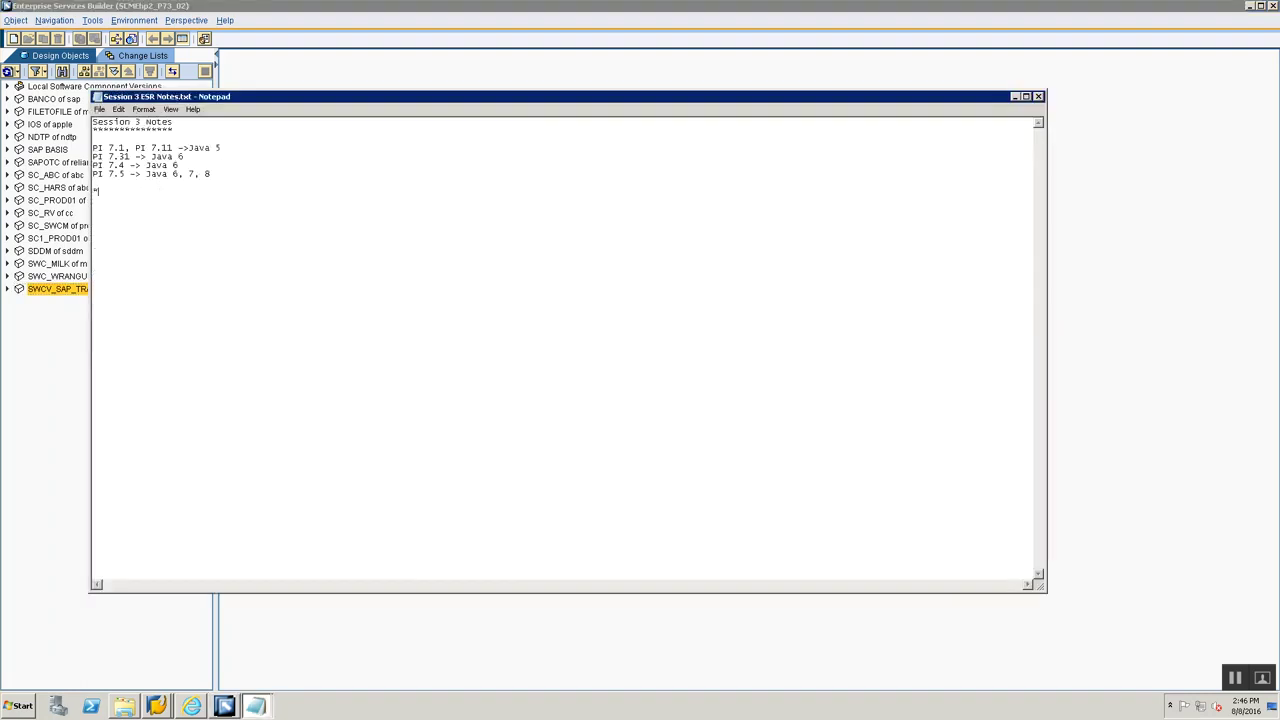
# Add the item "1. Import SWCV from SLD" with indented lines "-> Clear the SLD Data Cache" and "-> Import the SWCV from SLD"
pyautogui.write('1. Impo')
pyautogui.write('rt SWCV')
pyautogui.write(' from SLD')
pyautogui.write('>')
pyautogui.write(' Clear th')
pyautogui.write('e SLD Data Cache')
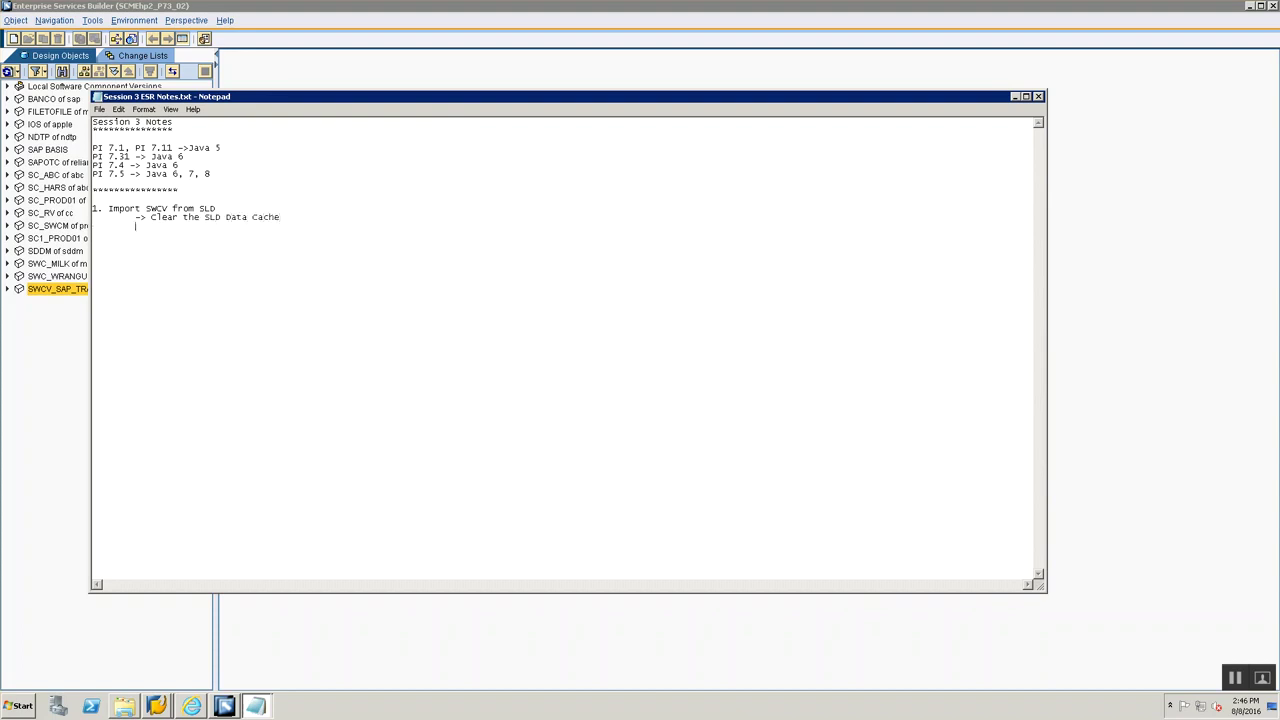
pyautogui.write('-> Import the SWCV from SLD')
# Check the cache command in Enterprise Services Builder and append "--> Environment --> Clear SLD Data Cache" to the note's cache-clearing line
pyautogui.hotkey('alt', 'Tab')
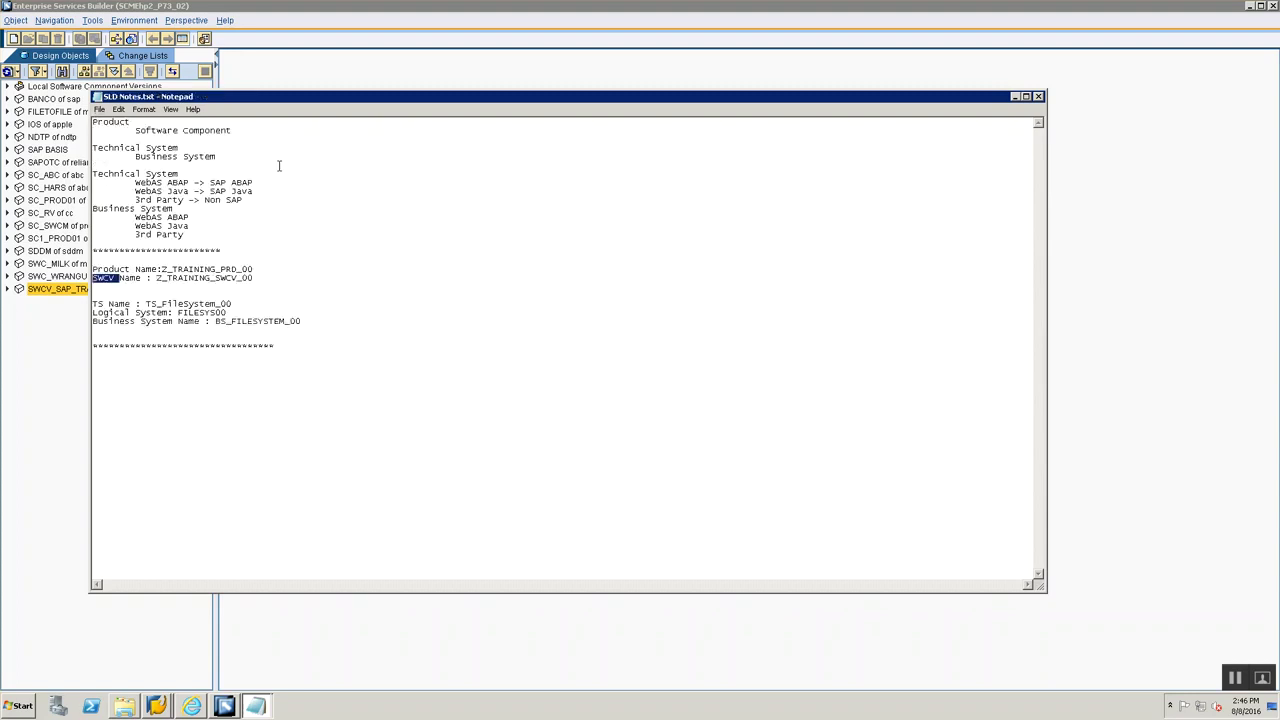
pyautogui.hotkey('alt', 'Tab')
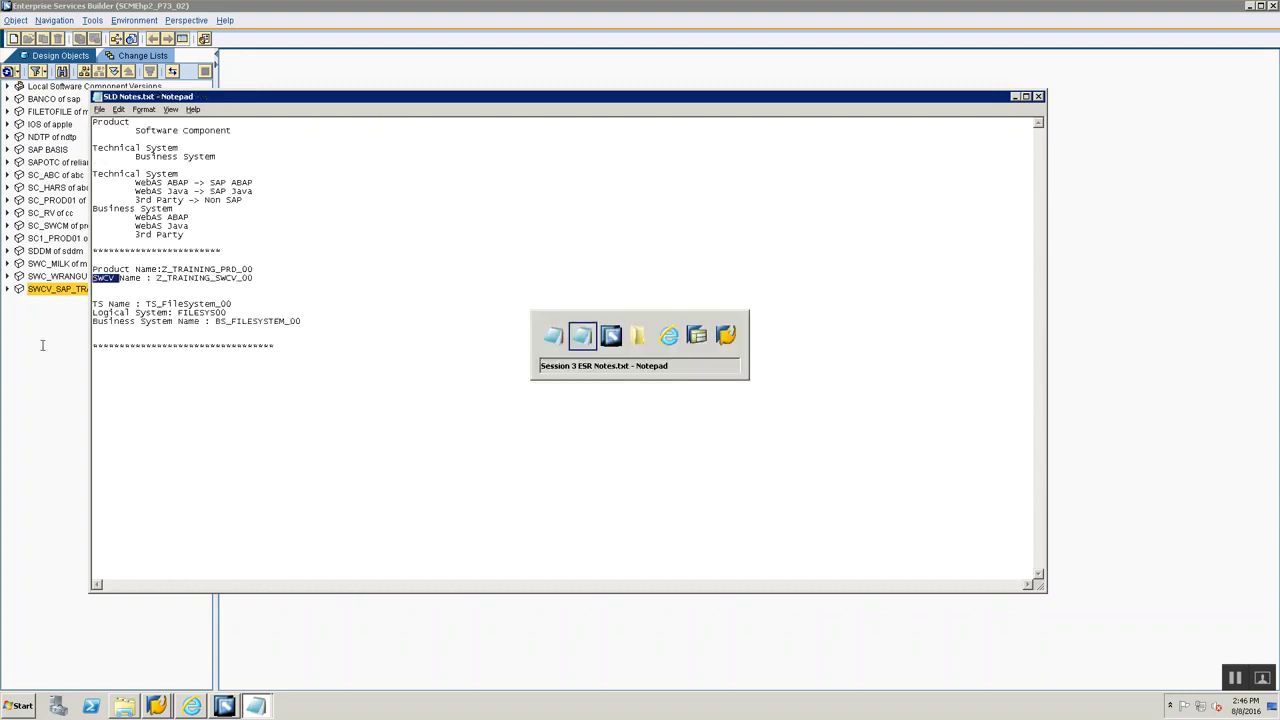
pyautogui.hotkey('alt', 'Tab')
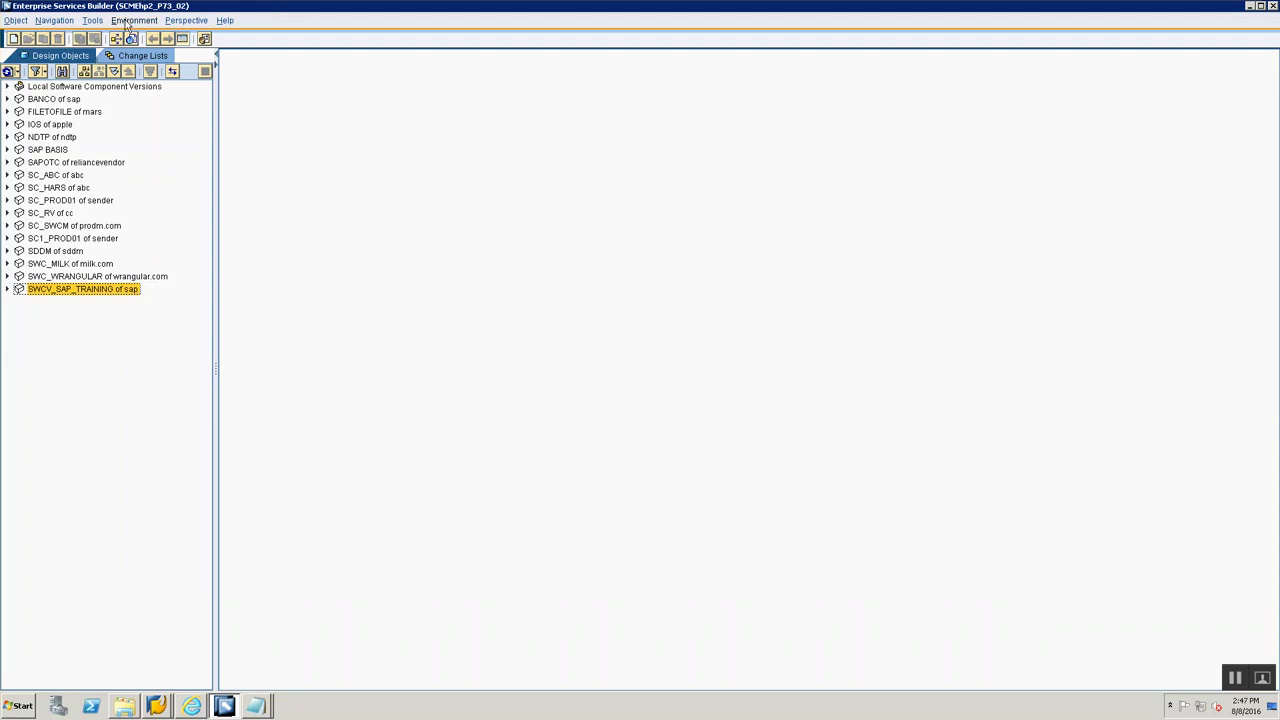
pyautogui.click(128, 22)
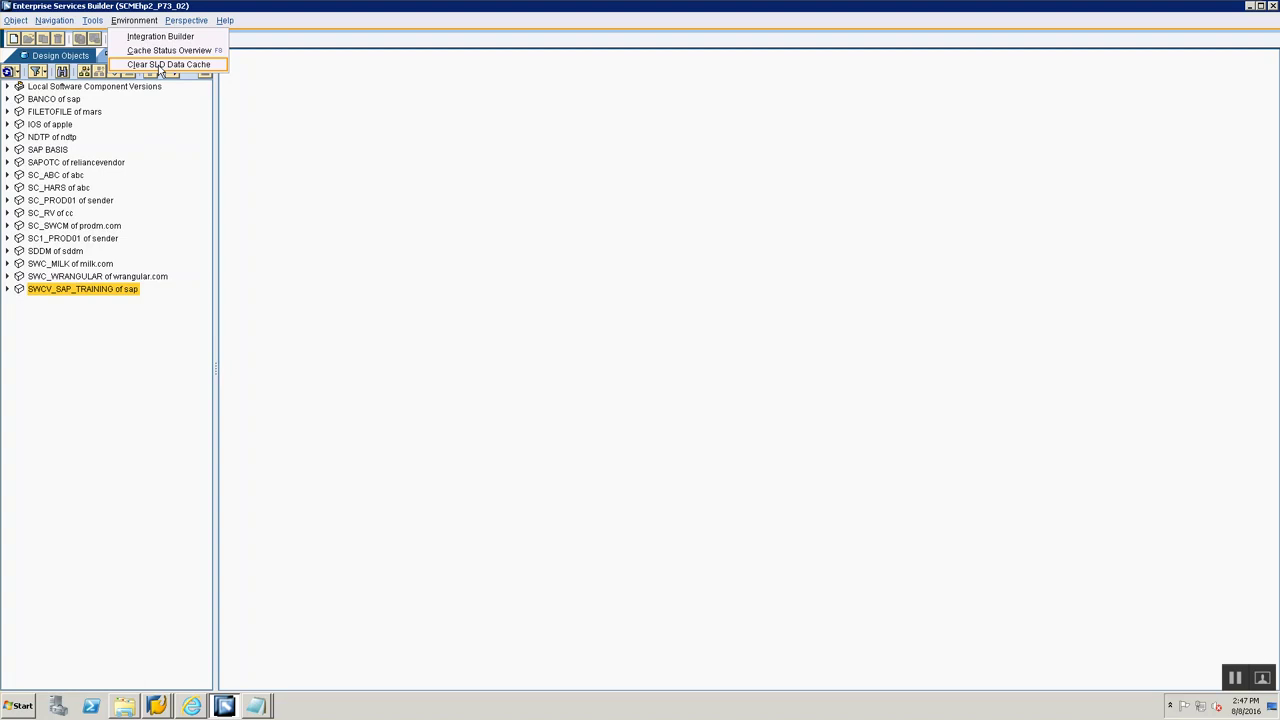
pyautogui.hotkey('alt', 'Tab')
pyautogui.hotkey('alt', 'Tab')
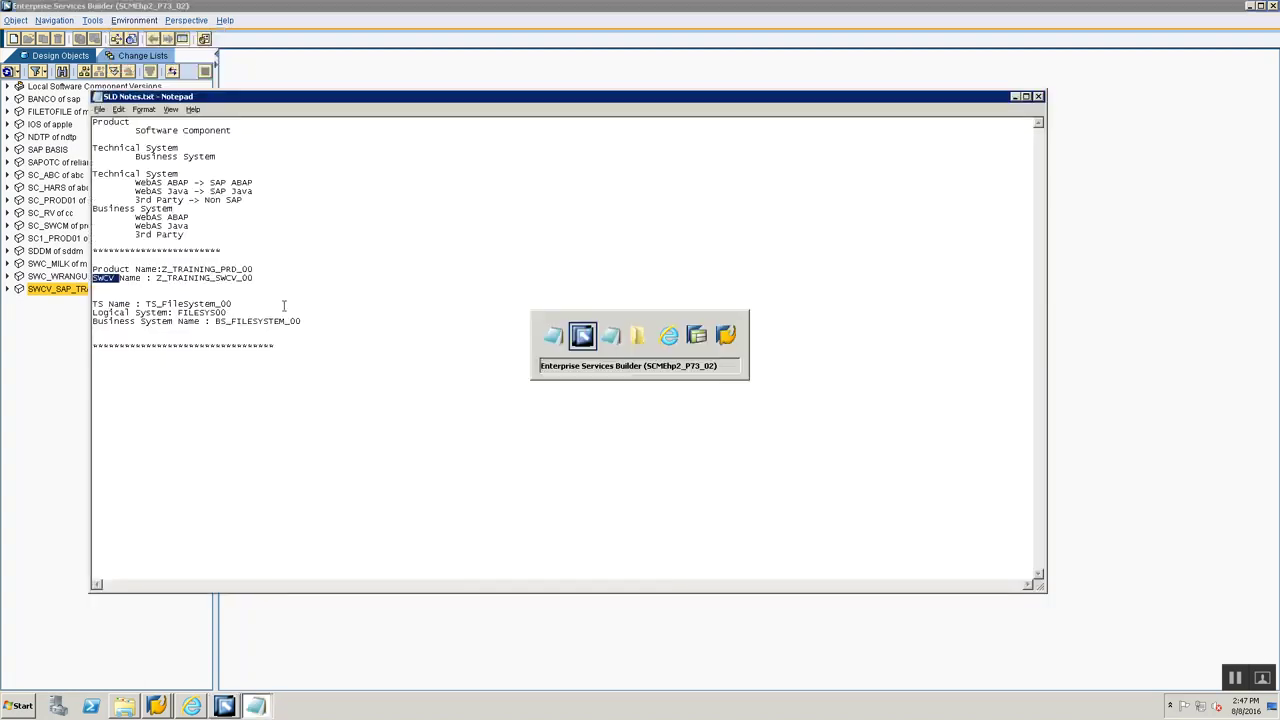
pyautogui.click(299, 213)
pyautogui.write('--> Environment --> Cl')
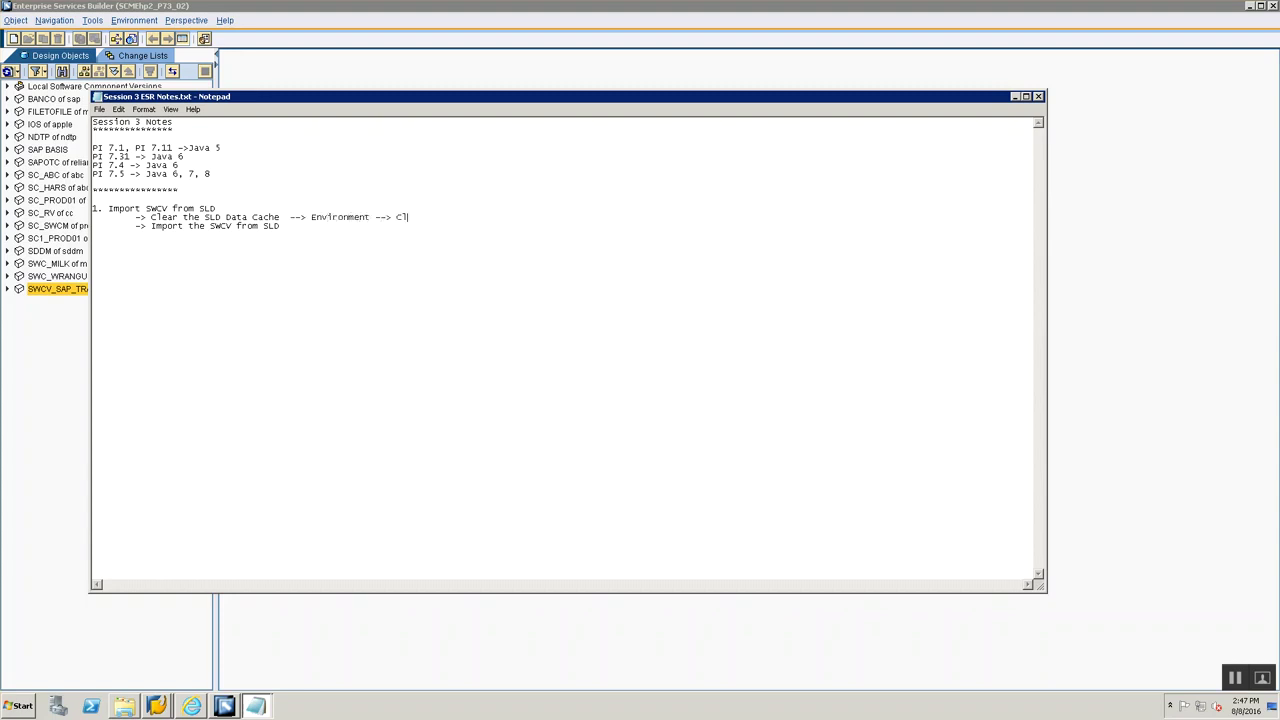
pyautogui.write('ear SLD Data Cache')
# Switch to Enterprise Services Builder, clear the SLD data cache and close the resulting message
pyautogui.hotkey('alt', 'Tab')
pyautogui.hotkey('alt', 'Tab')
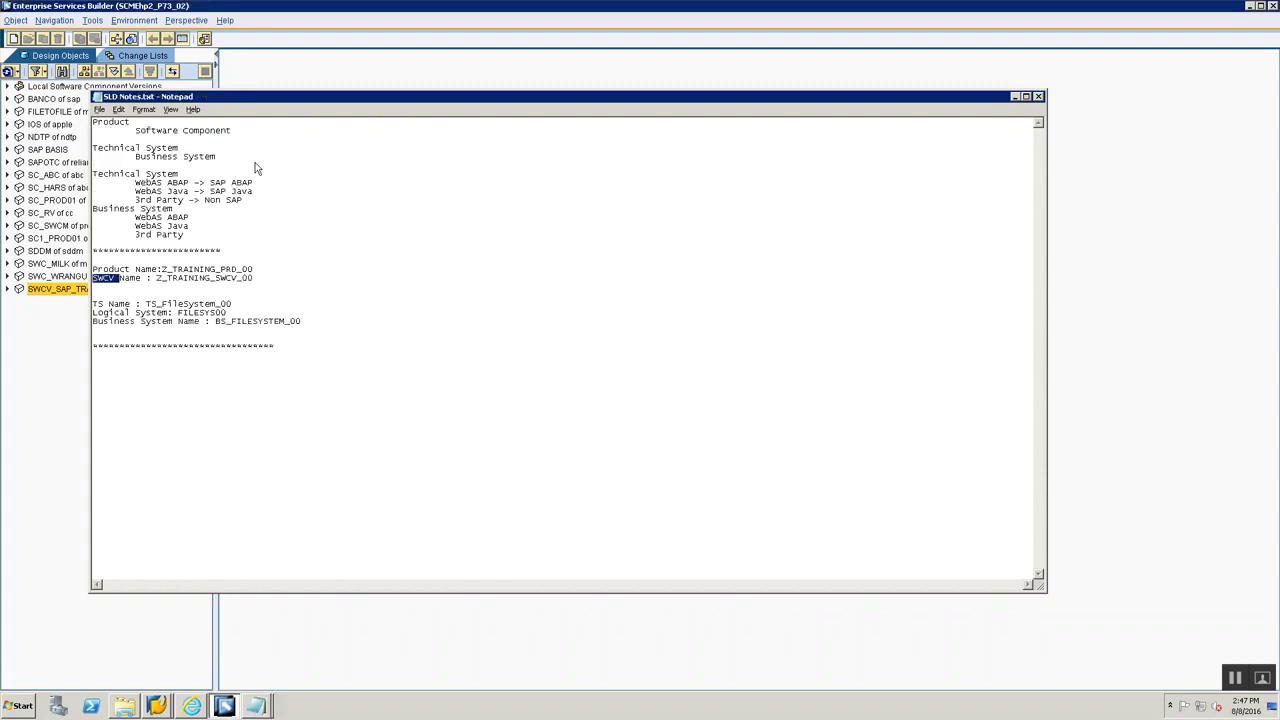
pyautogui.click(134, 20)
pyautogui.click(131, 64)
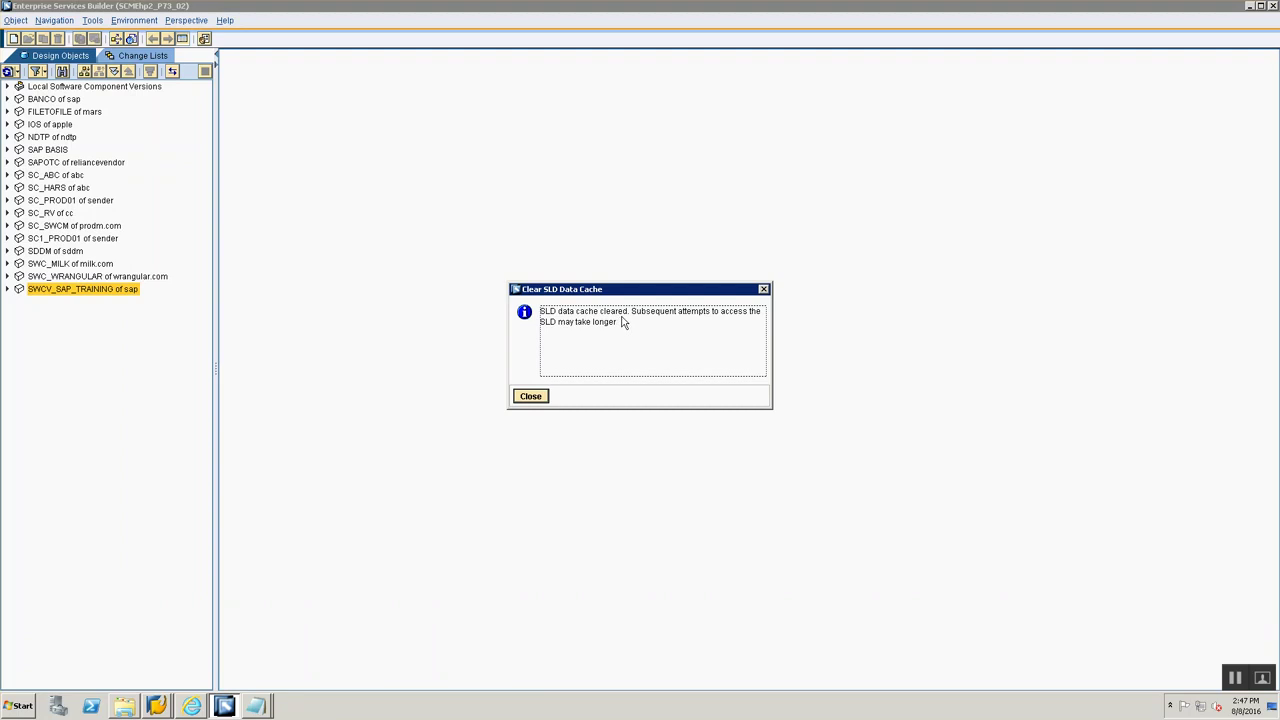
pyautogui.click(530, 396)
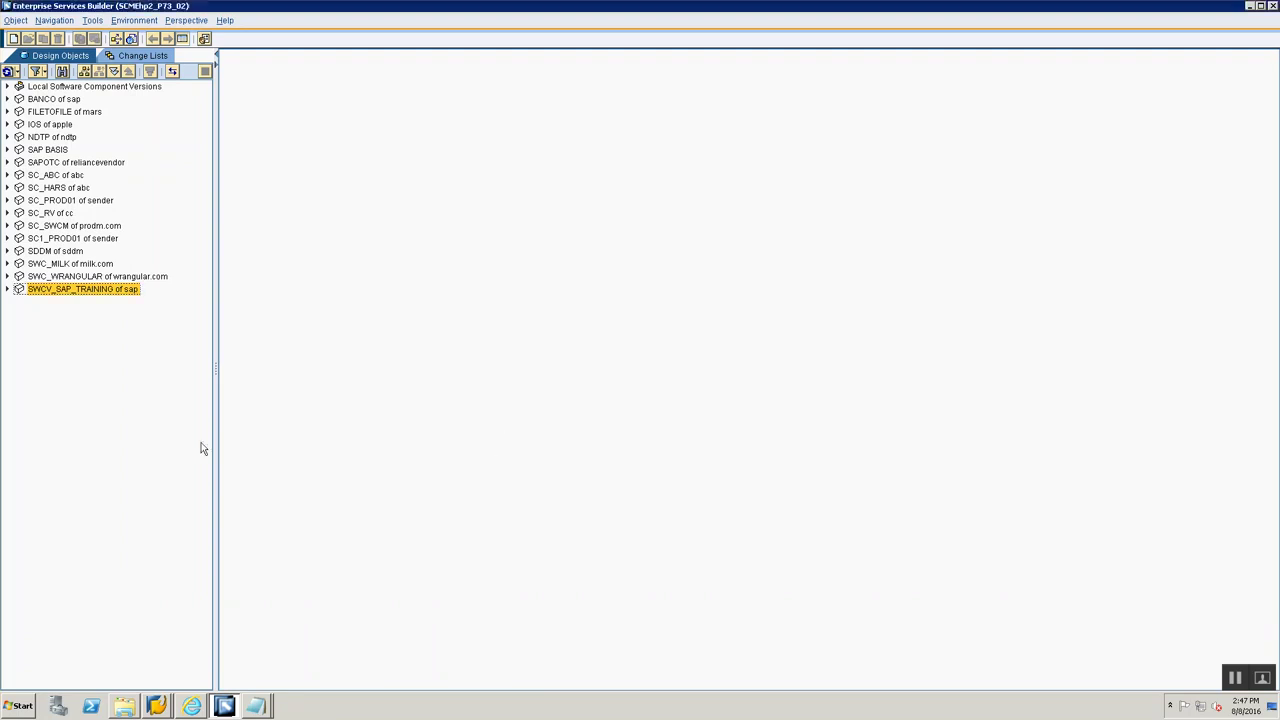
# Start creating a software component version in Enterprise Services Builder with Import from SLD and display the list of available versions
pyautogui.hotkey('alt', 'Tab')
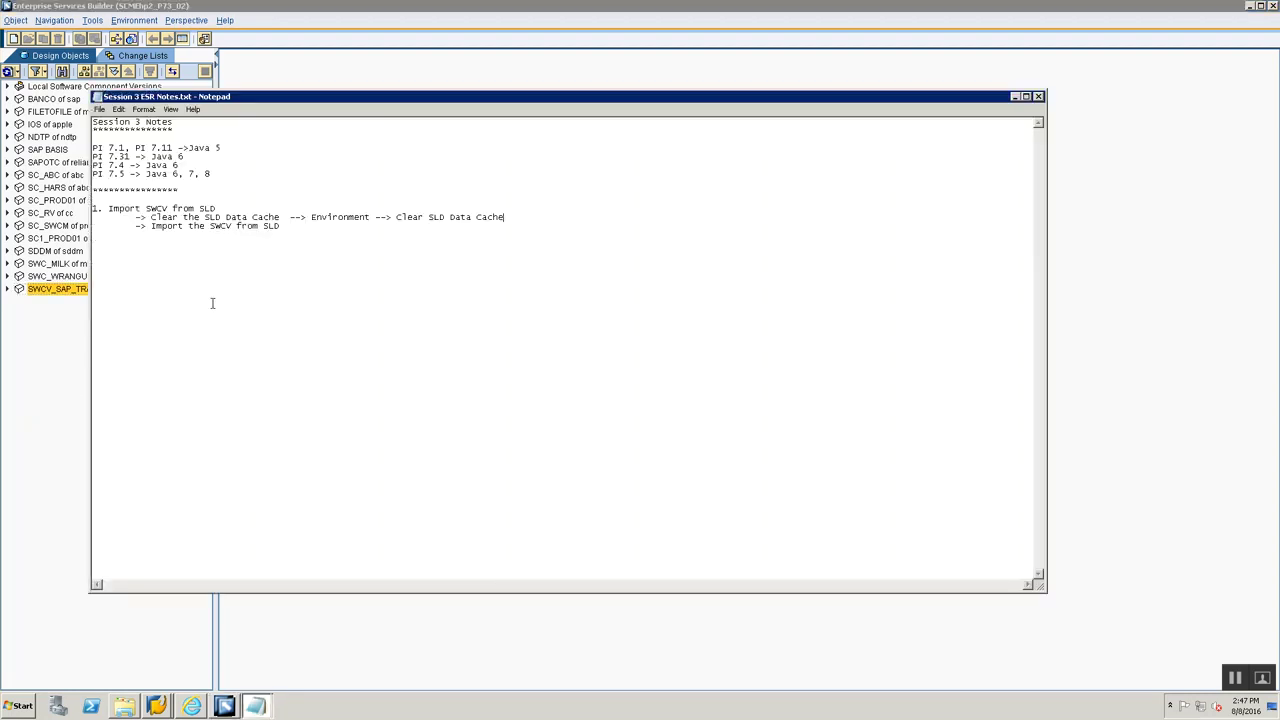
pyautogui.hotkey('alt', 'Tab')
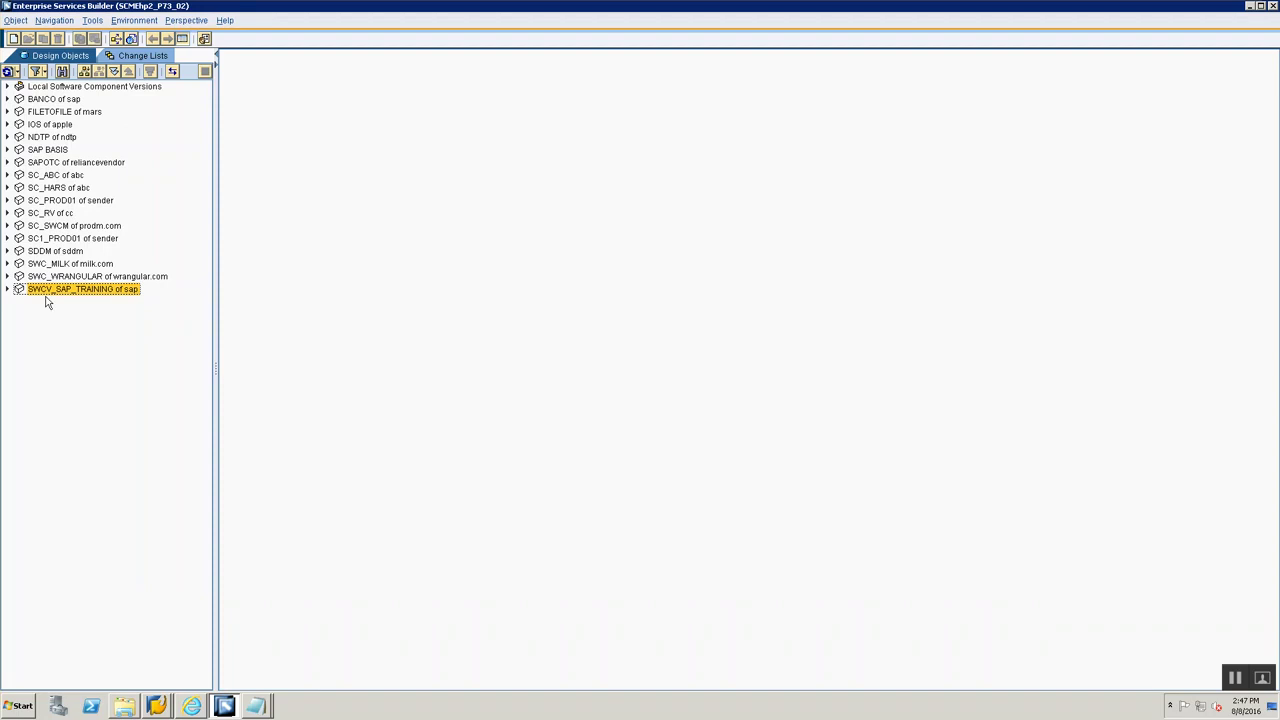
pyautogui.rightClick(49, 290)
pyautogui.press('Escape')
pyautogui.rightClick(43, 414)
pyautogui.press('Escape')
pyautogui.rightClick(65, 387)
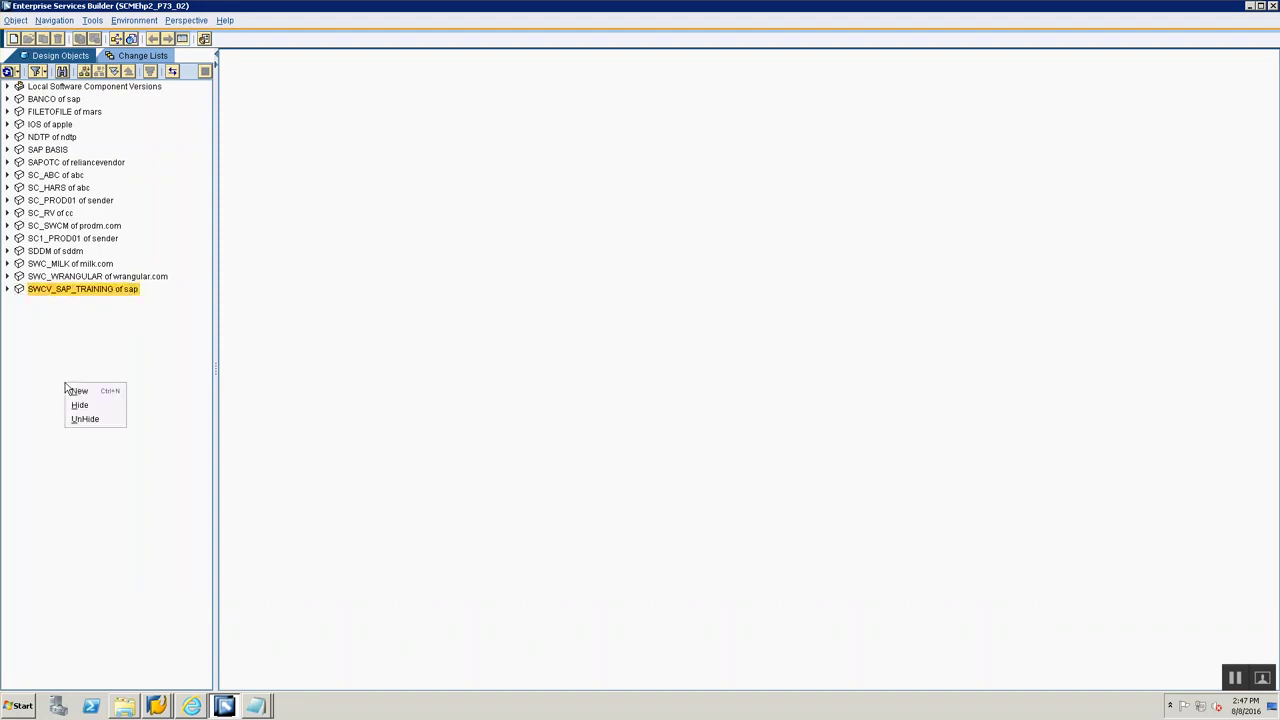
pyautogui.click(79, 392)
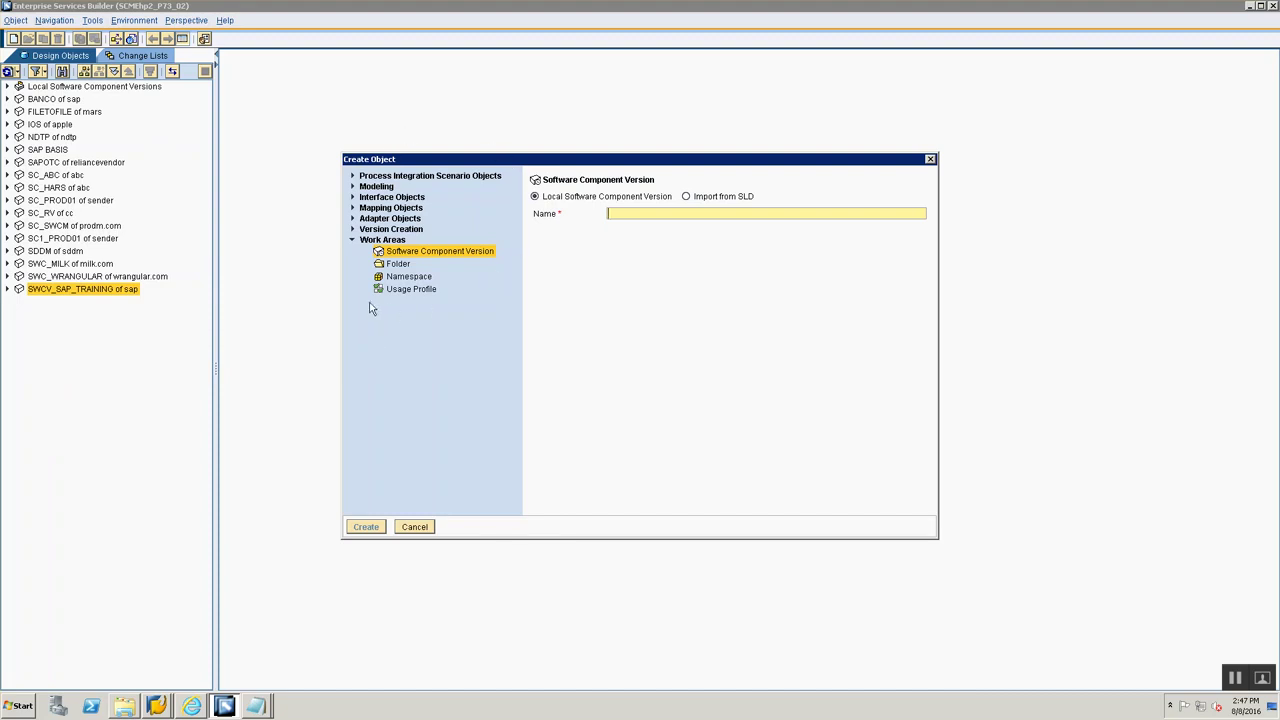
pyautogui.click(406, 254)
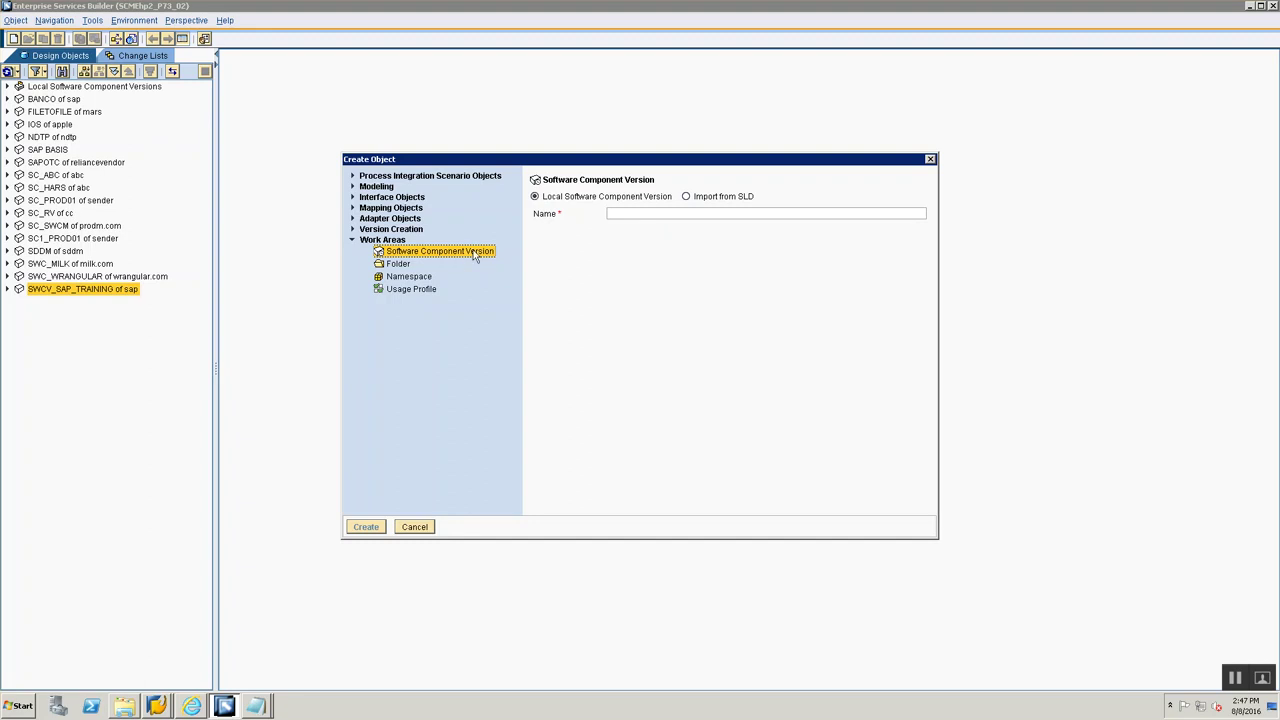
pyautogui.click(687, 197)
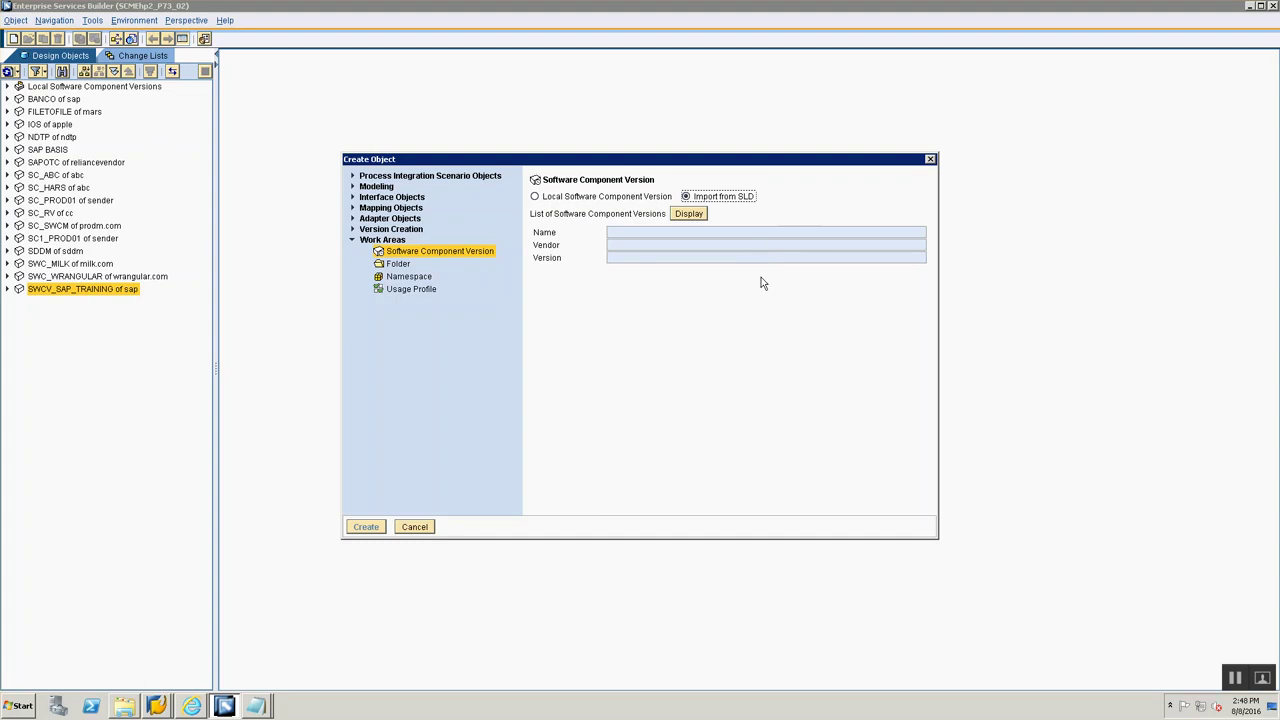
pyautogui.click(697, 218)
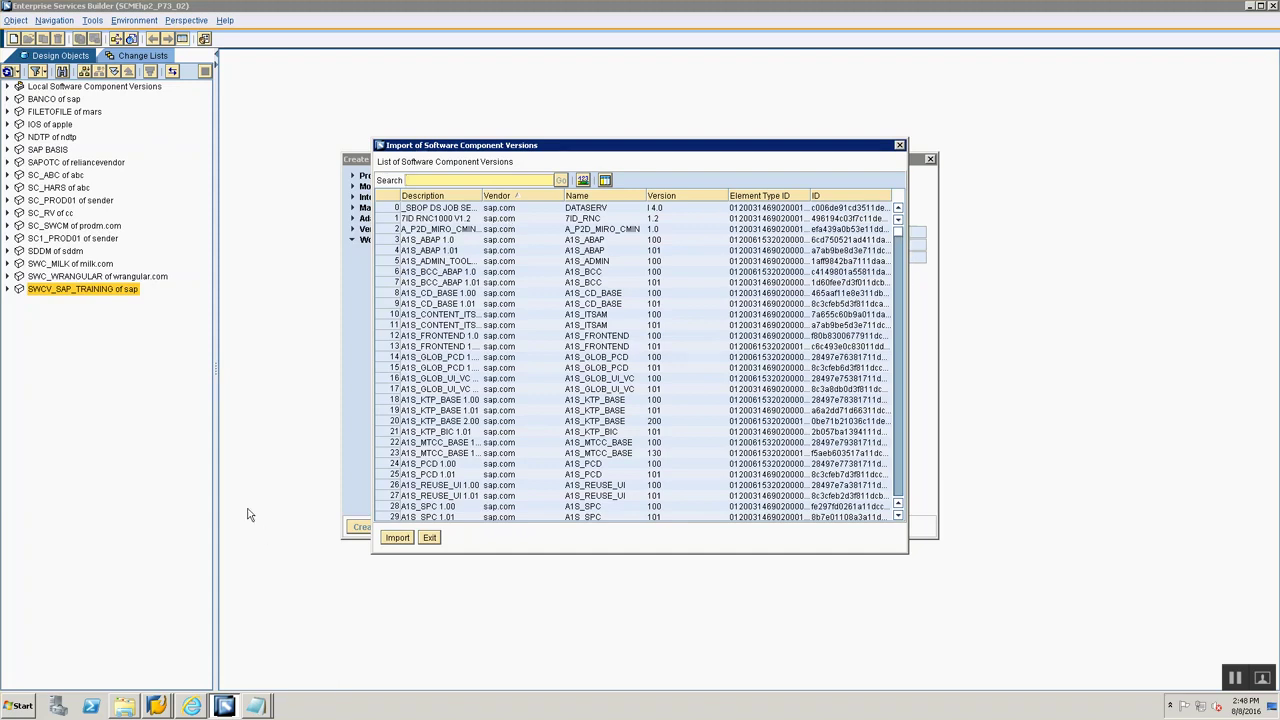
# Switch to SLD Notes.txt and copy the SWCV name Z_TRAINING_SWCV_00
pyautogui.hotkey('alt', 'Tab')
pyautogui.hotkey('alt', 'Tab')
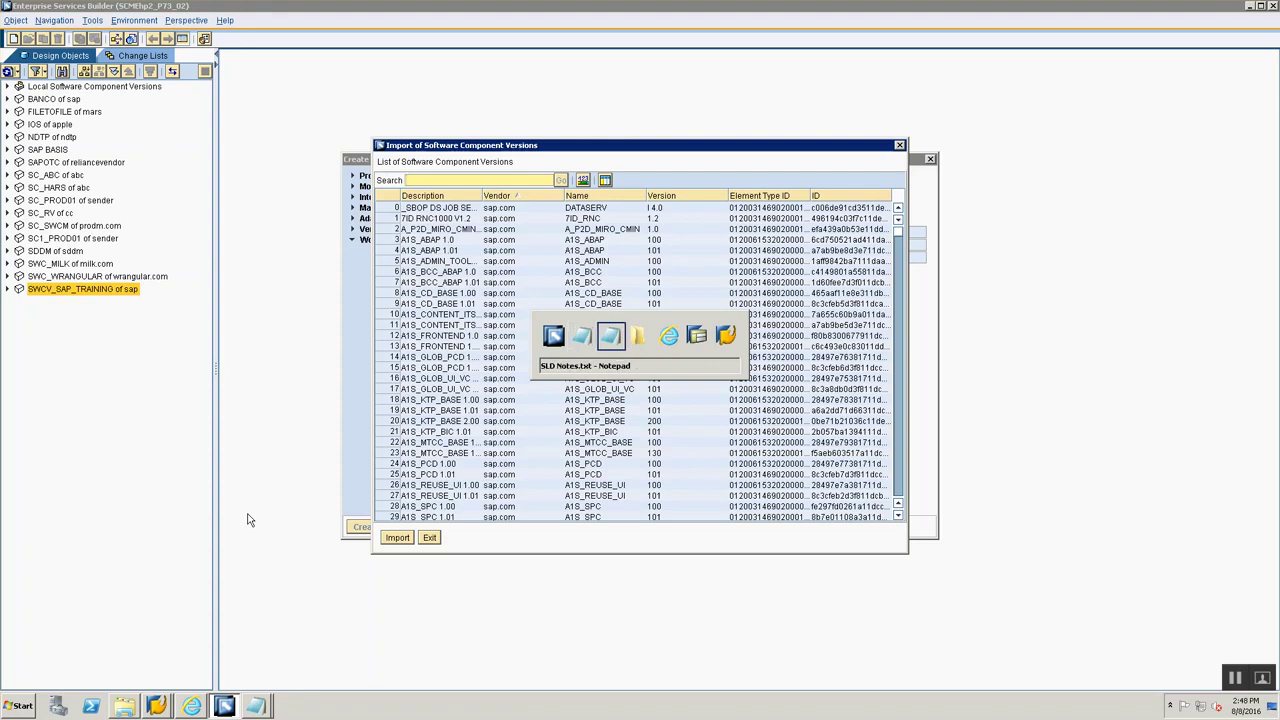
pyautogui.click(183, 290)
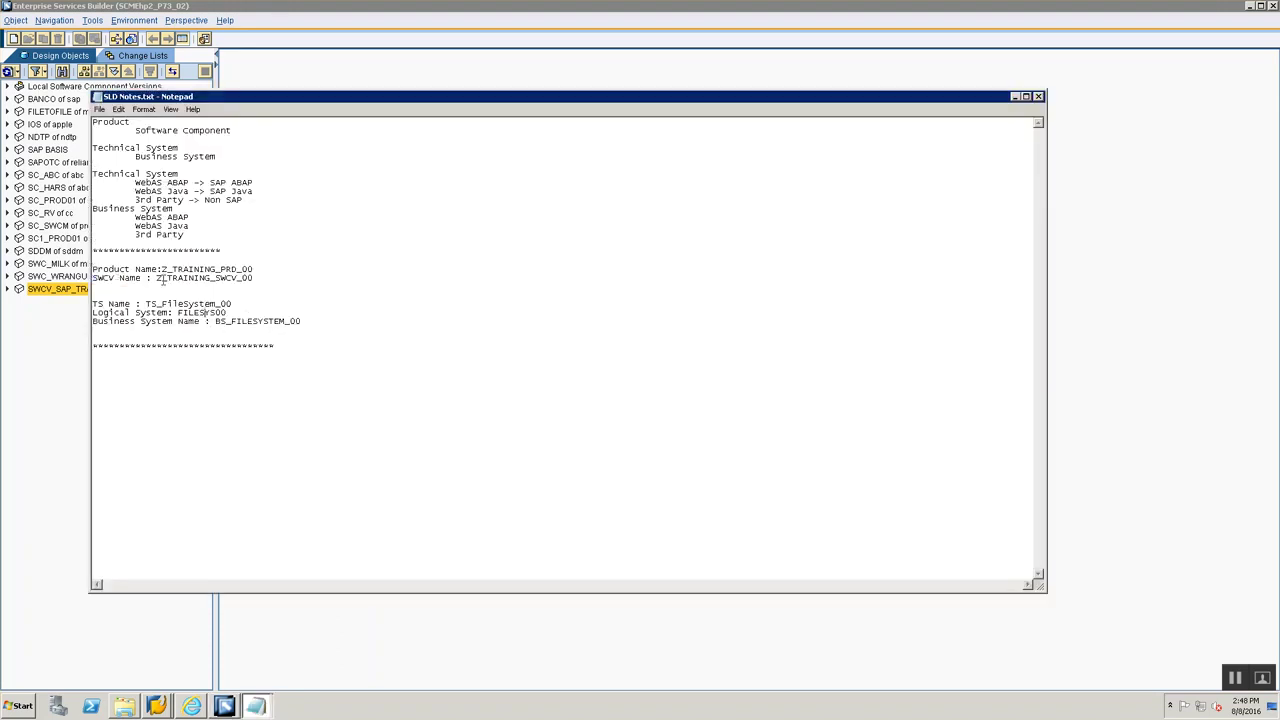
pyautogui.moveTo(156, 278); pyautogui.dragTo(257, 279)
pyautogui.hotkey('ctrl', 'c')
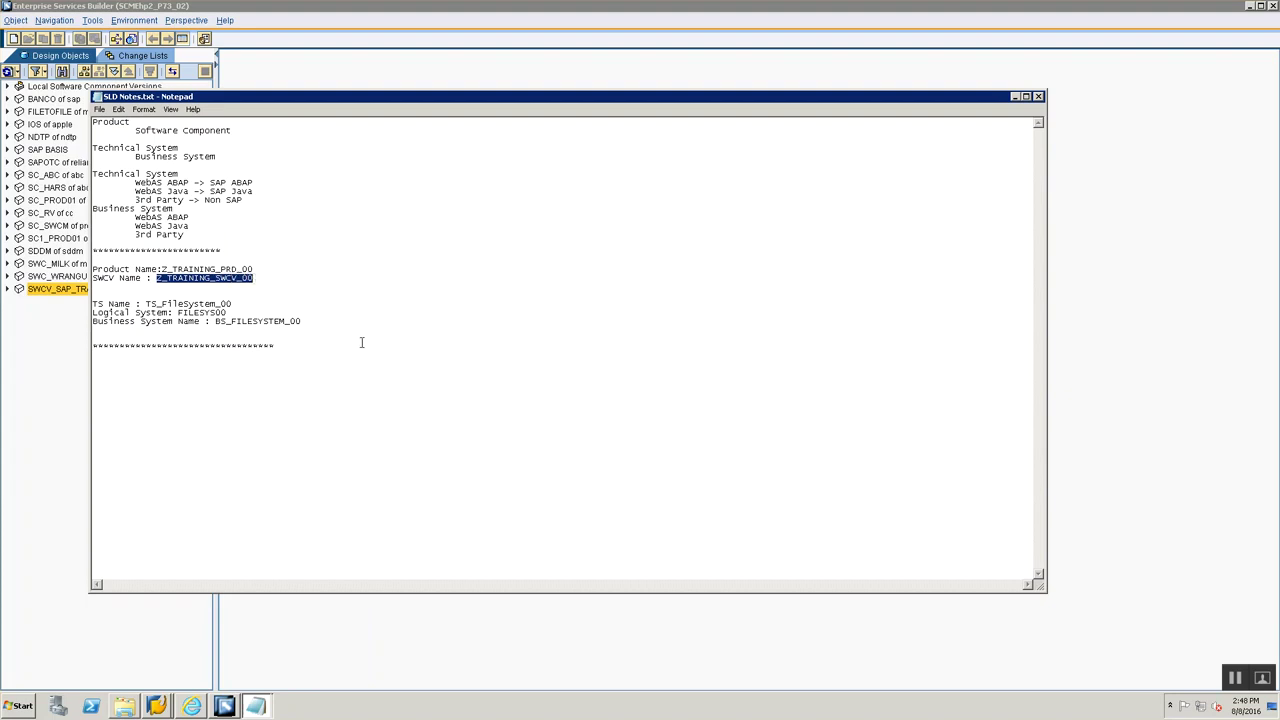
# Search the import list of software component versions in Enterprise Services Builder for Z_TRAINING_SWCV_00, comparing it with the SLD notes
pyautogui.hotkey('alt', 'Tab')
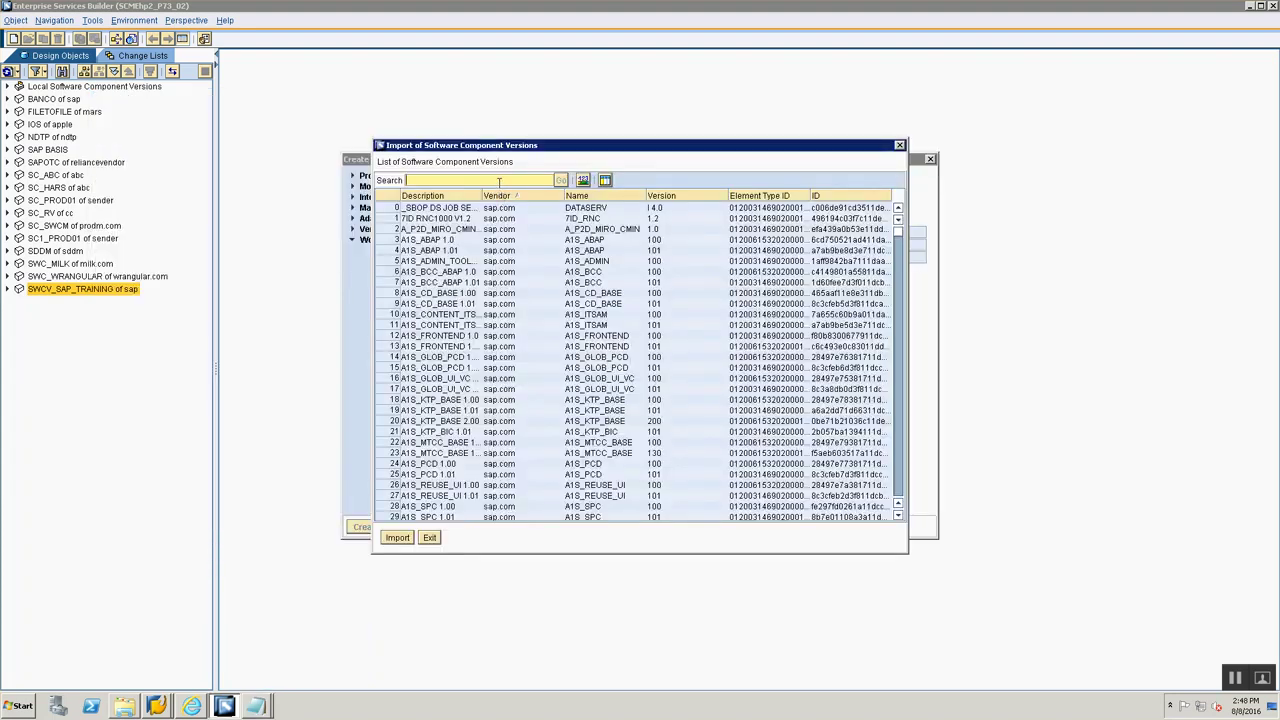
pyautogui.click(499, 183)
pyautogui.hotkey('ctrl', 'v')
pyautogui.click(562, 182)
pyautogui.hotkey('alt', 'Tab')
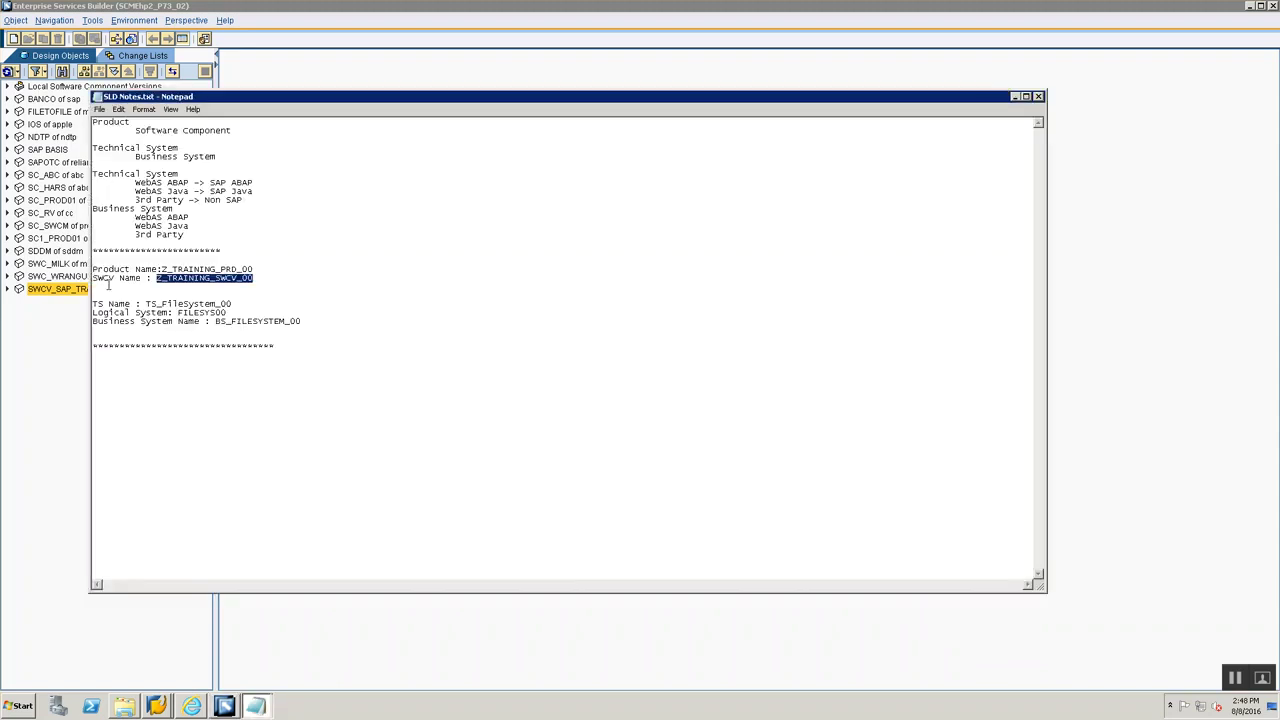
pyautogui.hotkey('alt', 'Tab')
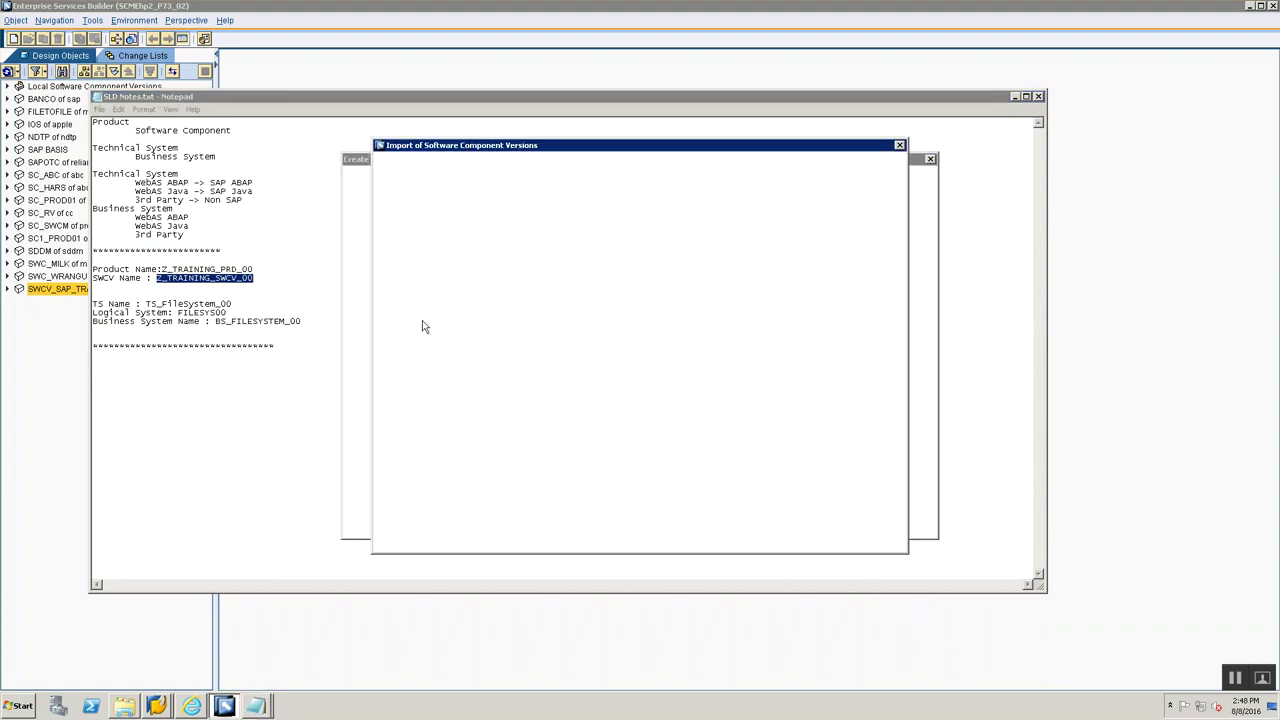
pyautogui.hotkey('alt', 'Tab')
pyautogui.hotkey('alt', 'Tab')
pyautogui.hotkey('alt', 'Tab')
pyautogui.hotkey('alt', 'Tab')
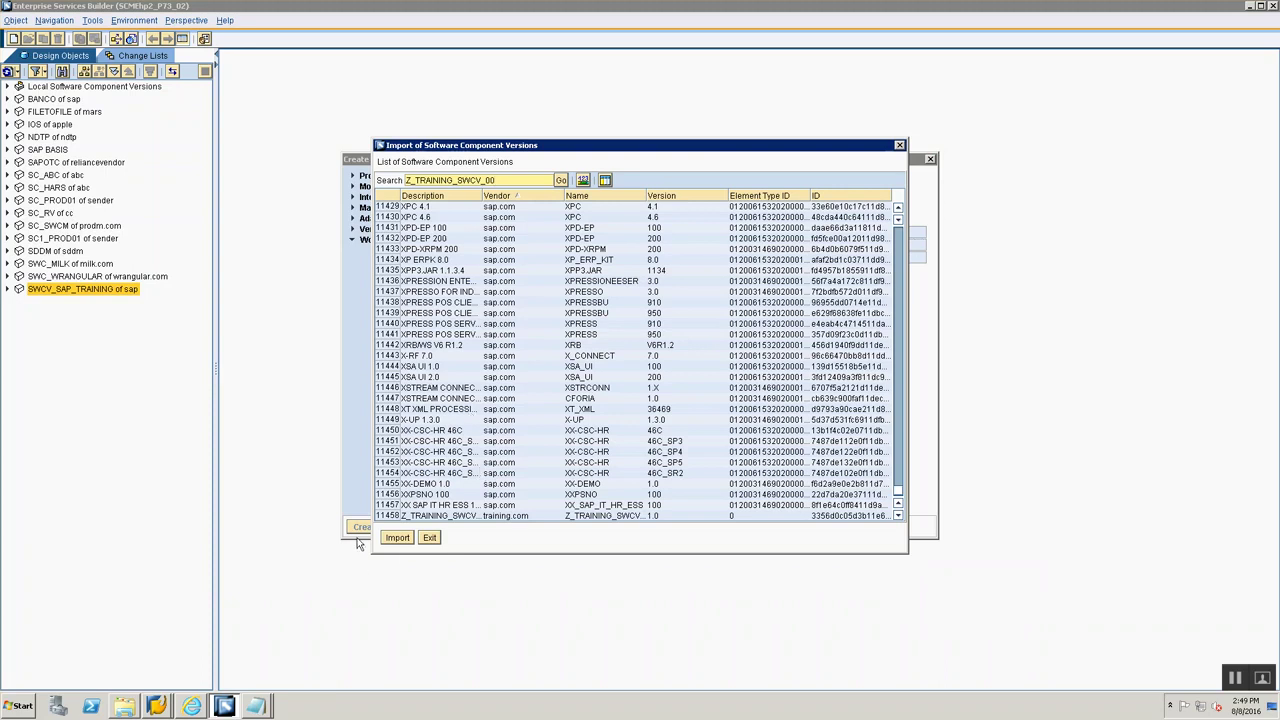
# Select the Z_TRAINING_SWCV entry of training.com, leave the list without importing and cancel the object creation
pyautogui.click(422, 514)
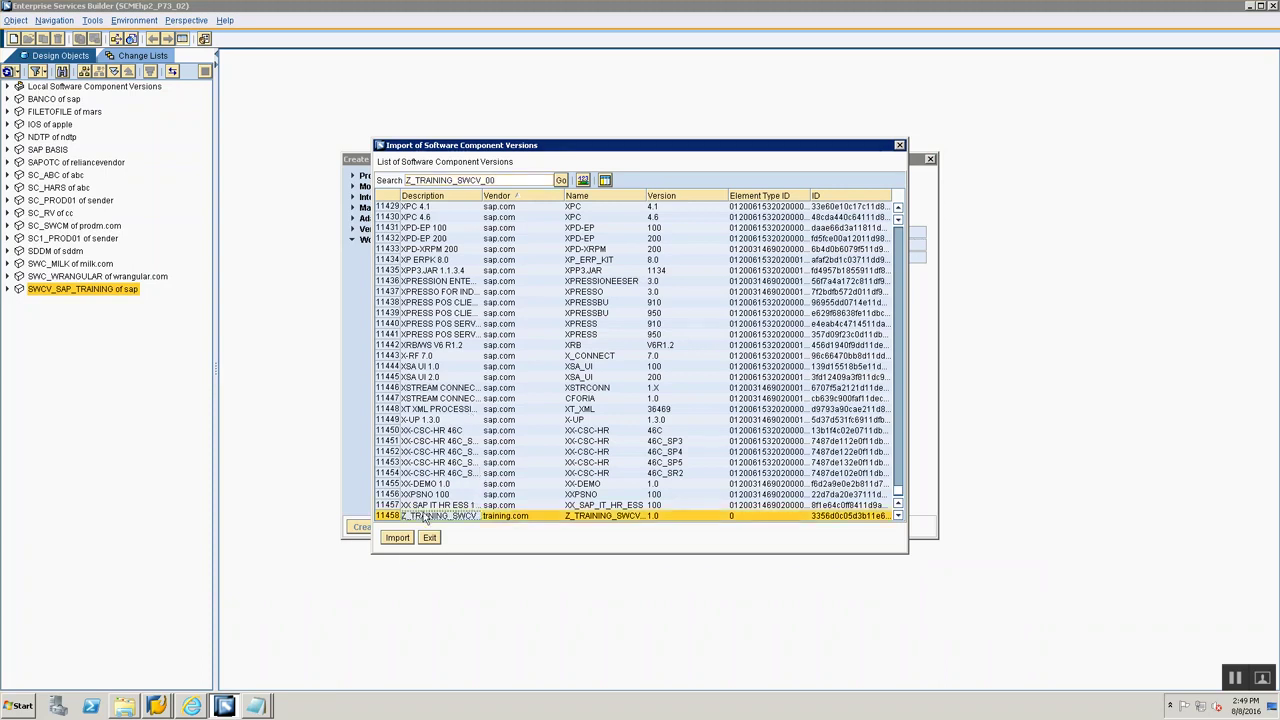
pyautogui.hotkey('alt', 'Tab')
pyautogui.hotkey('alt', 'Tab')
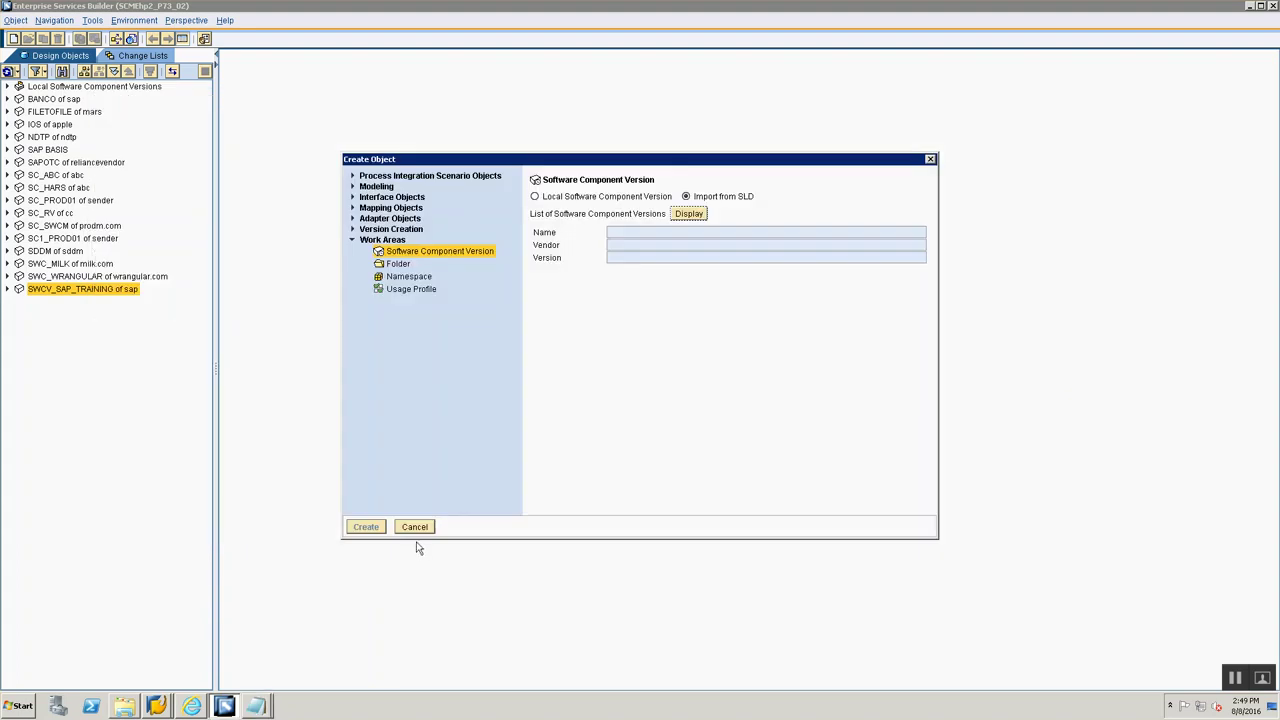
pyautogui.click(416, 528)
# Restart the software component version creation with Import from SLD, display the version list and recheck the SWCV name in SLD Notes.txt
pyautogui.rightClick(50, 332)
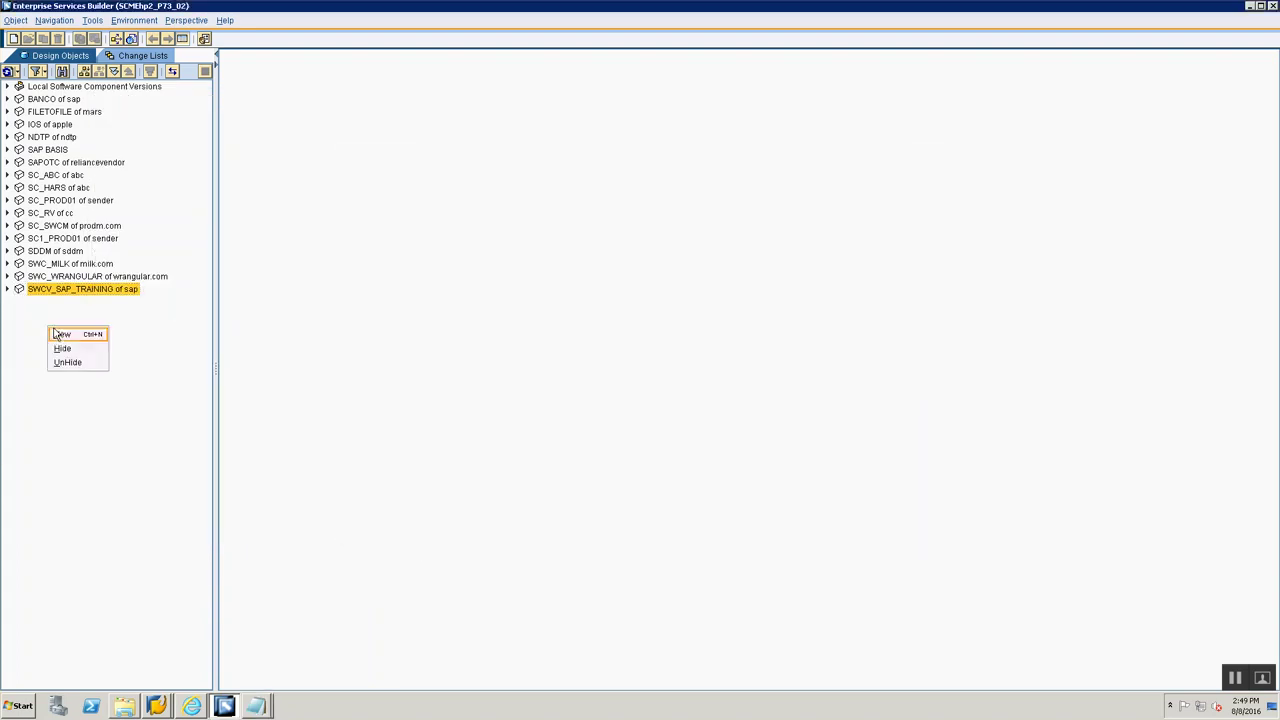
pyautogui.click(60, 334)
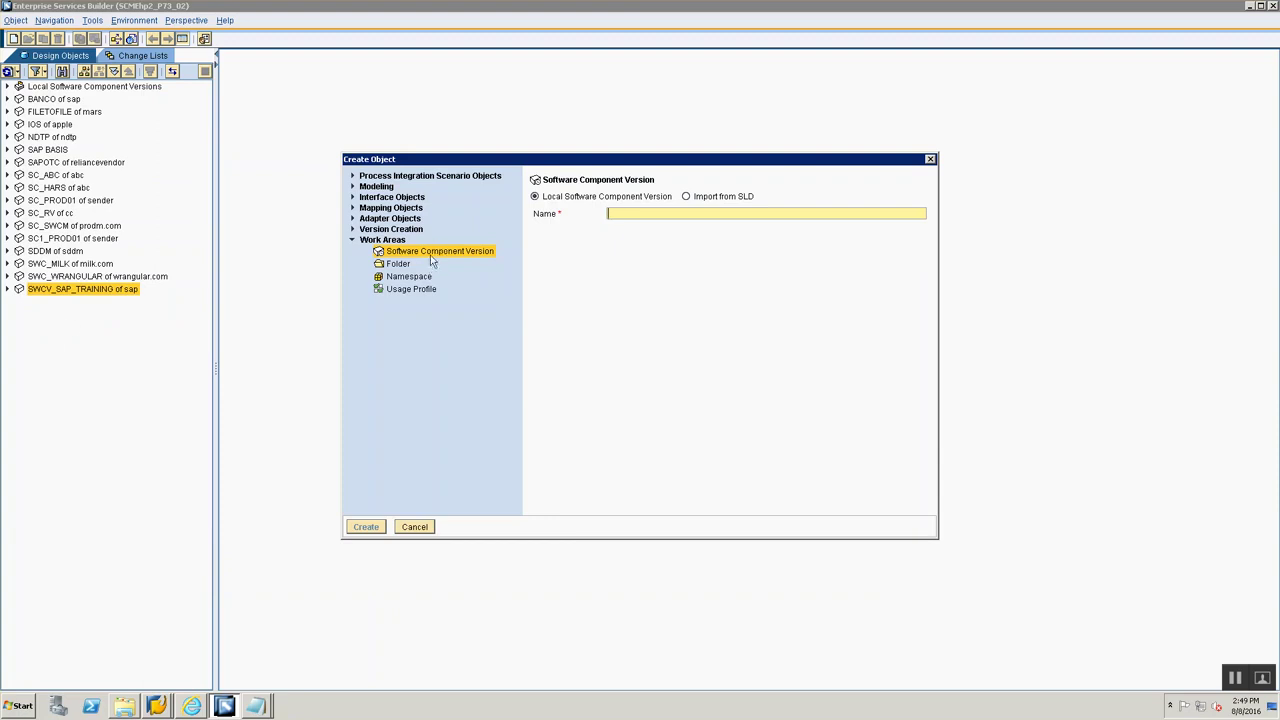
pyautogui.click(686, 196)
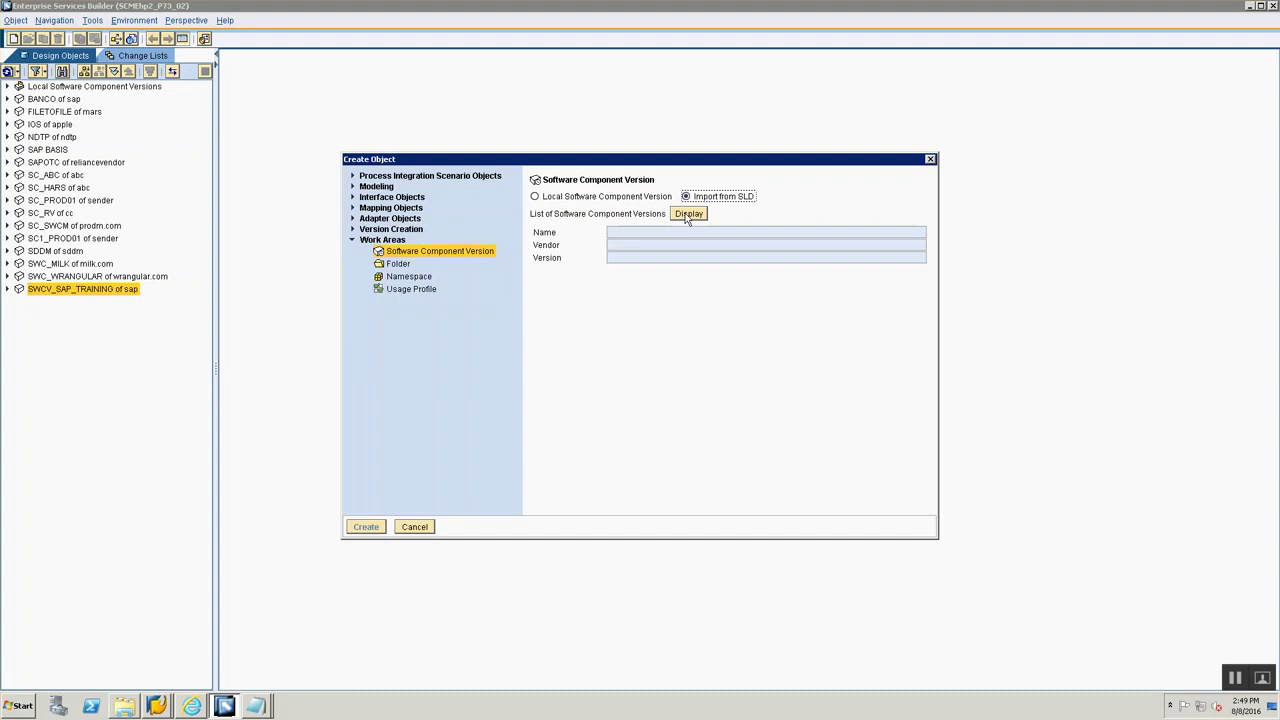
pyautogui.click(680, 221)
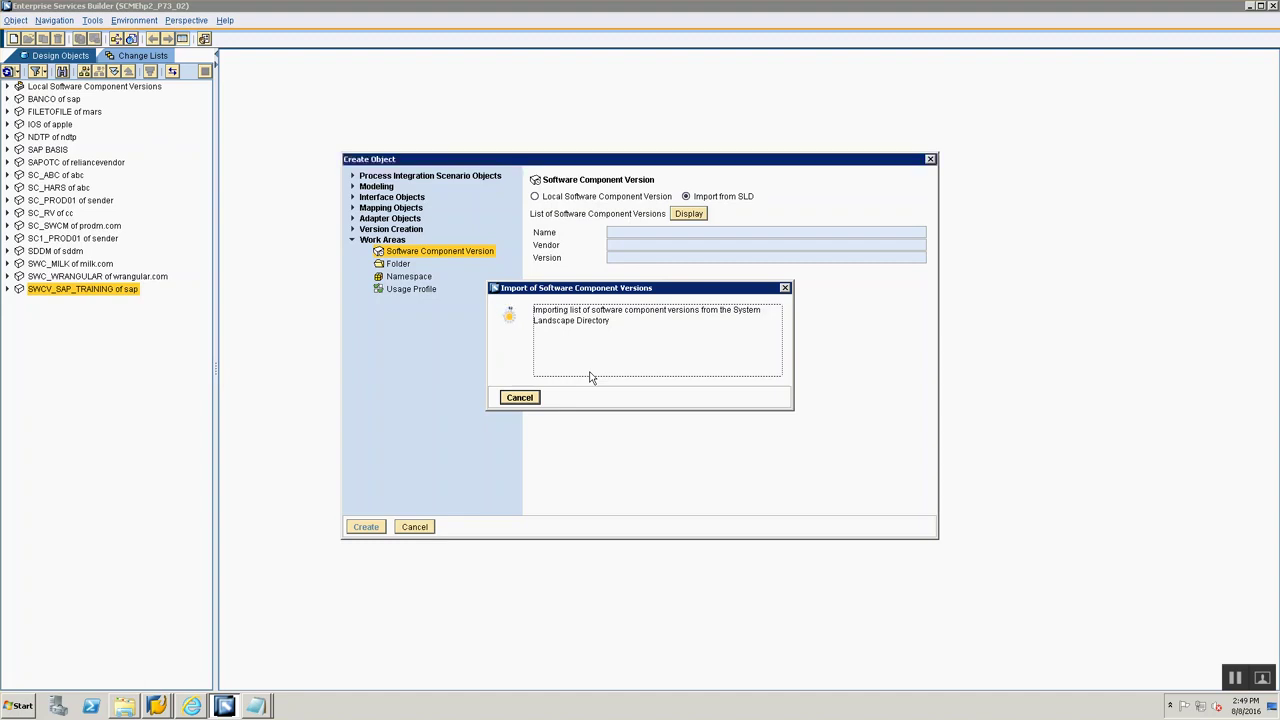
pyautogui.hotkey('alt', 'Tab')
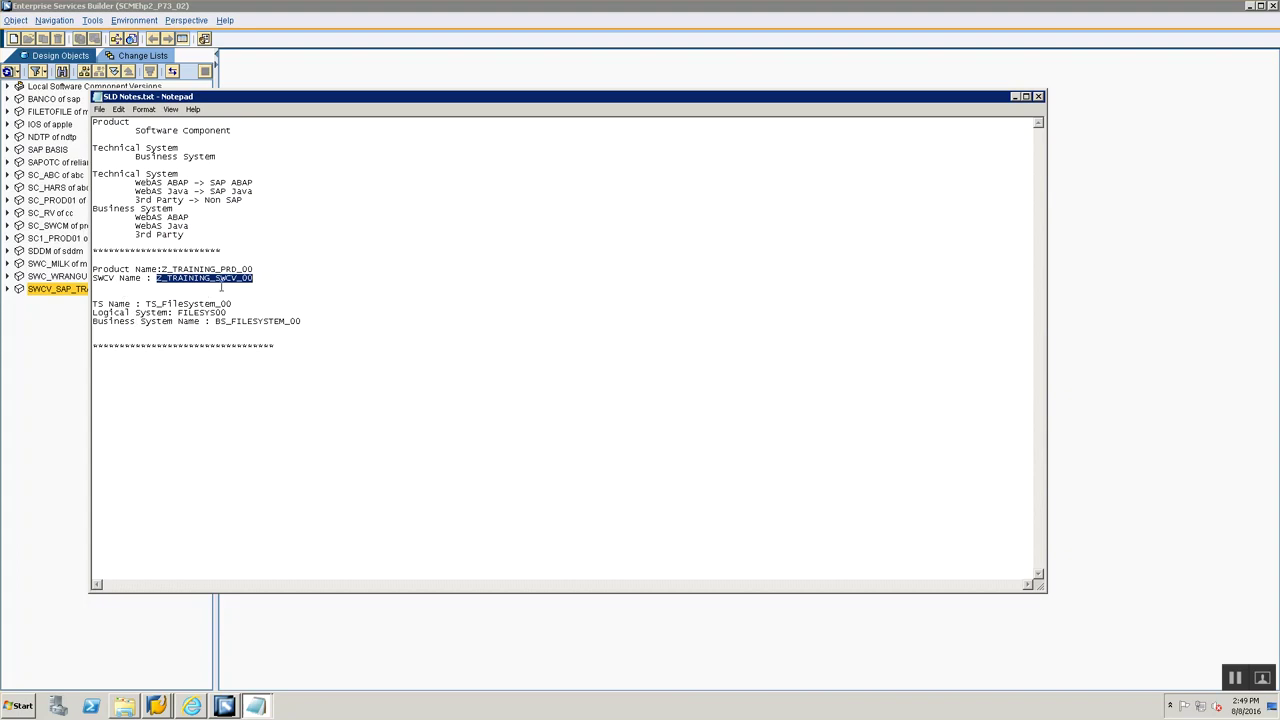
pyautogui.hotkey('alt', 'Tab')
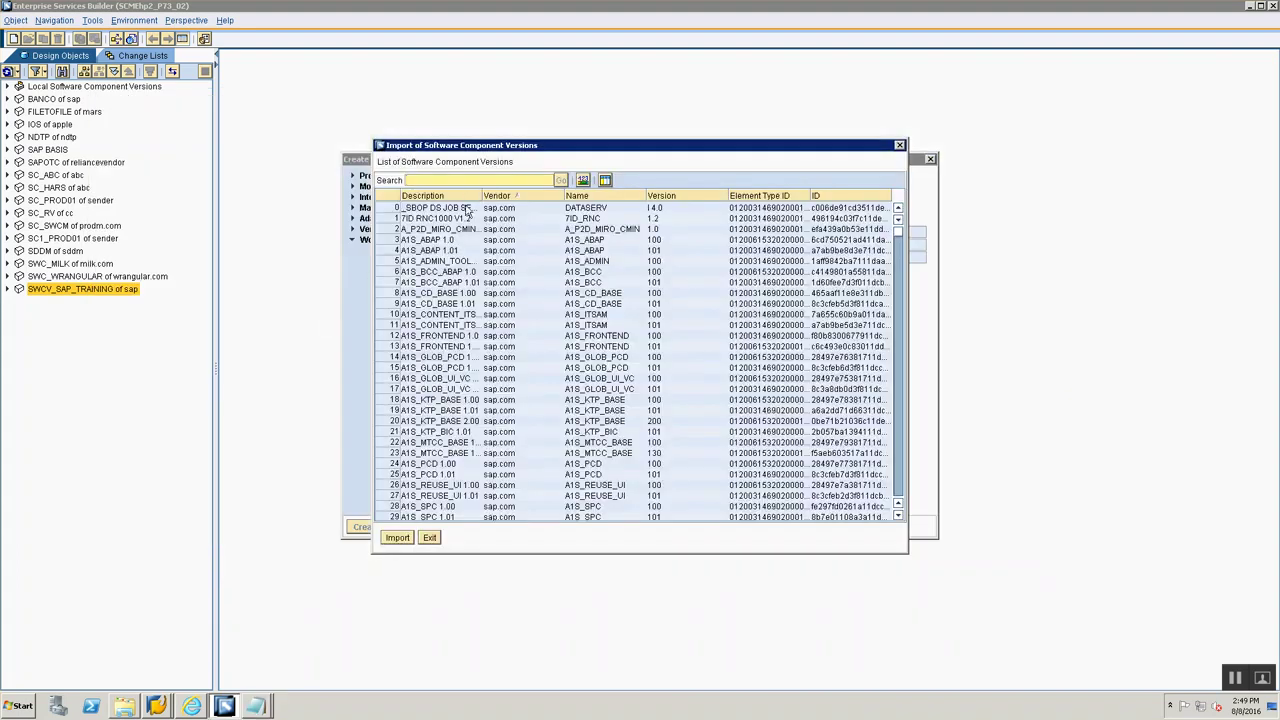
# Find Z_TRAINING_SWCV_00 of training.com in the version list, import it from SLD and create the software component version
pyautogui.hotkey('ctrl', 'v')
pyautogui.press('Return')
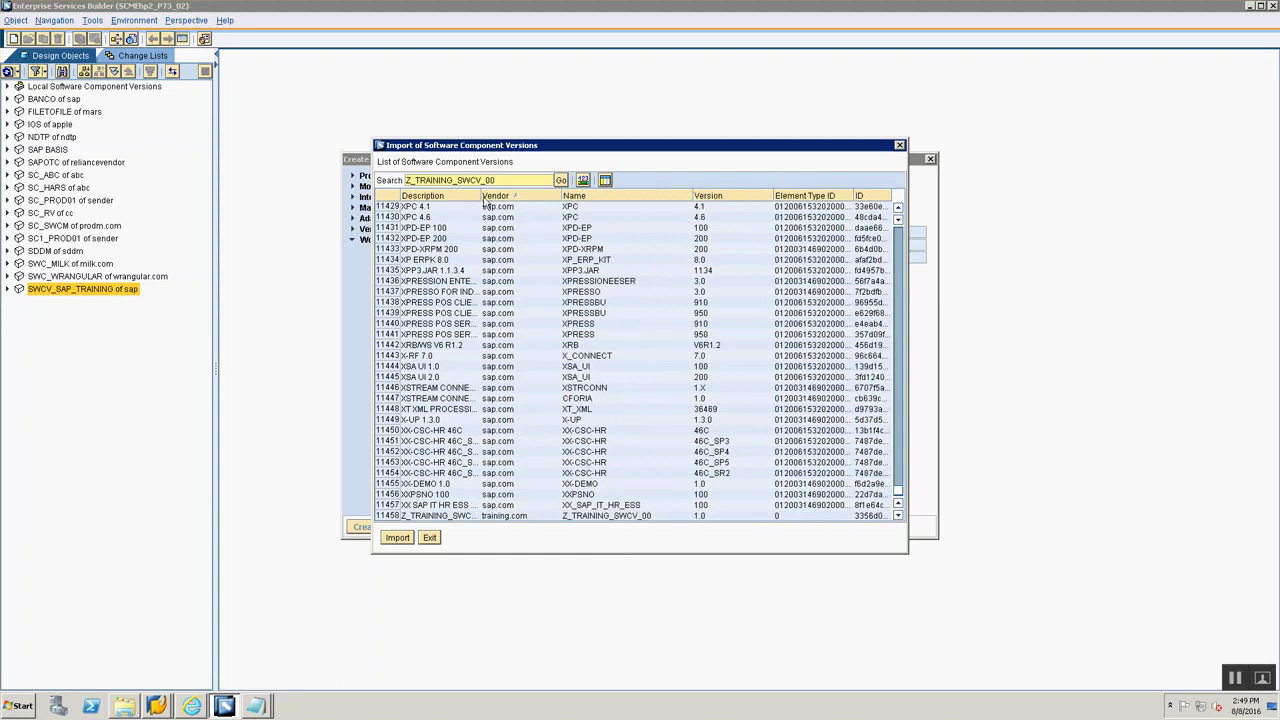
pyautogui.moveTo(480, 196); pyautogui.dragTo(508, 196)
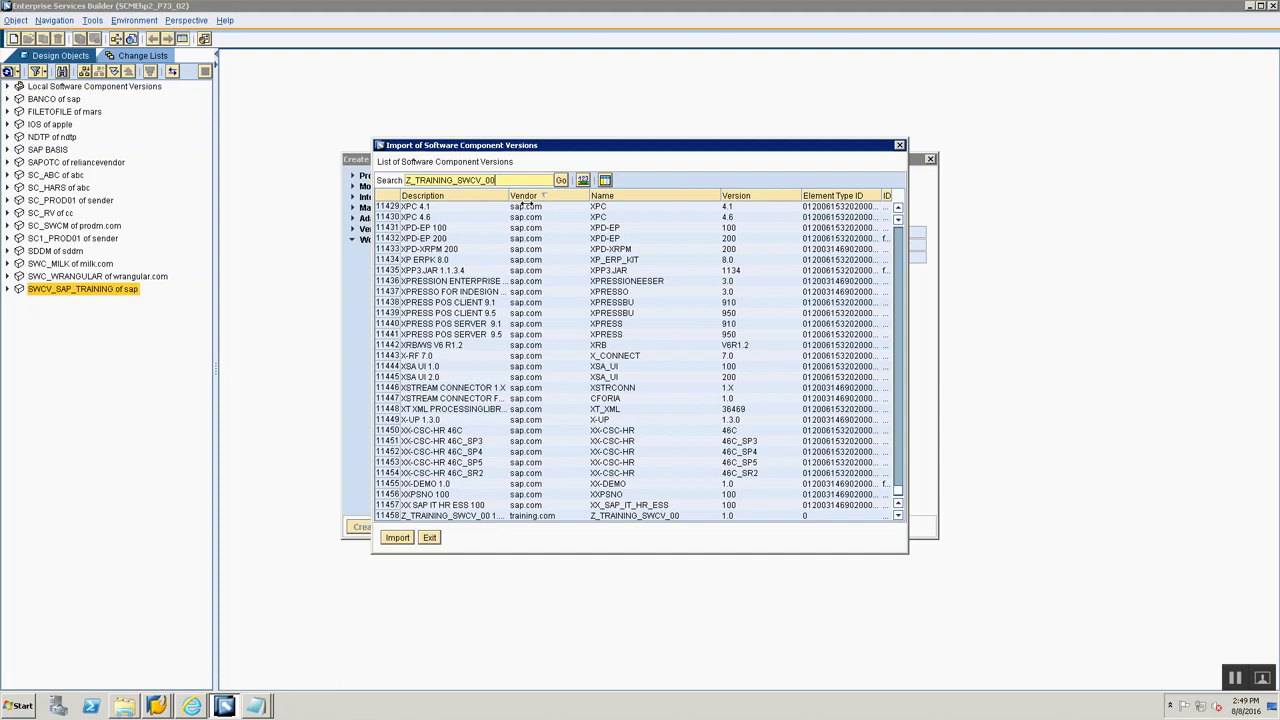
pyautogui.click(474, 515)
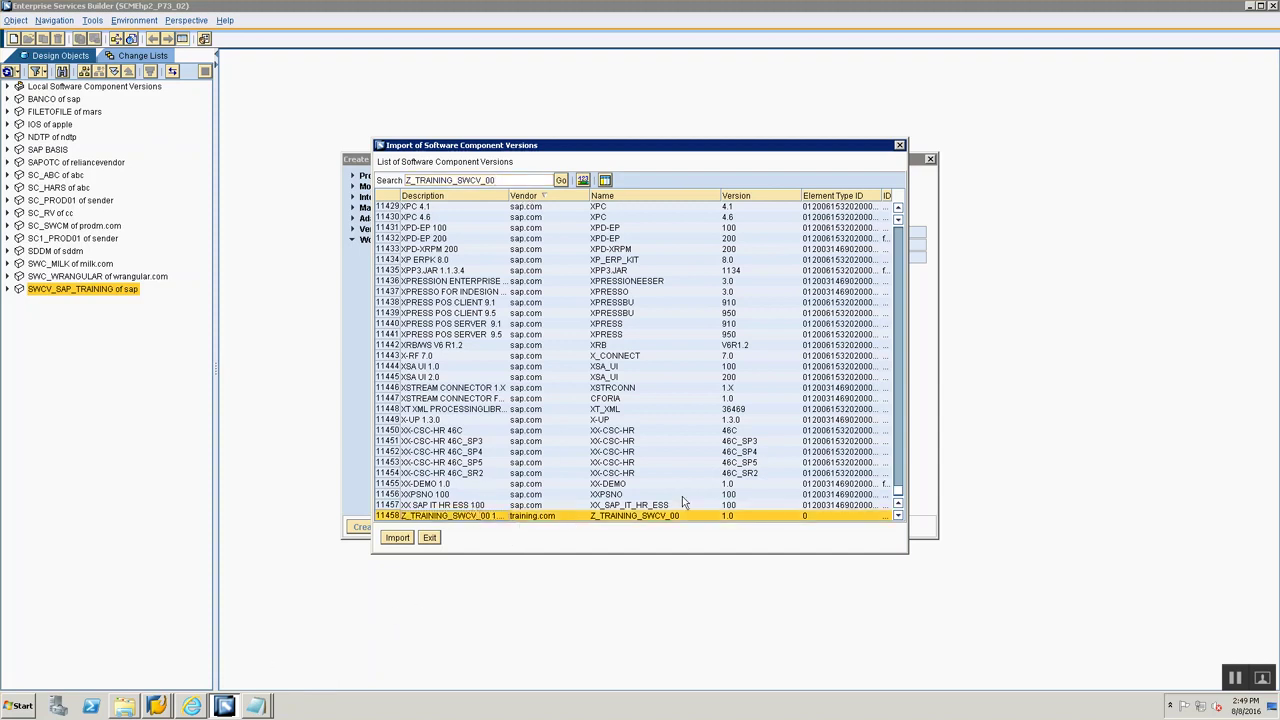
pyautogui.click(396, 540)
pyautogui.click(400, 540)
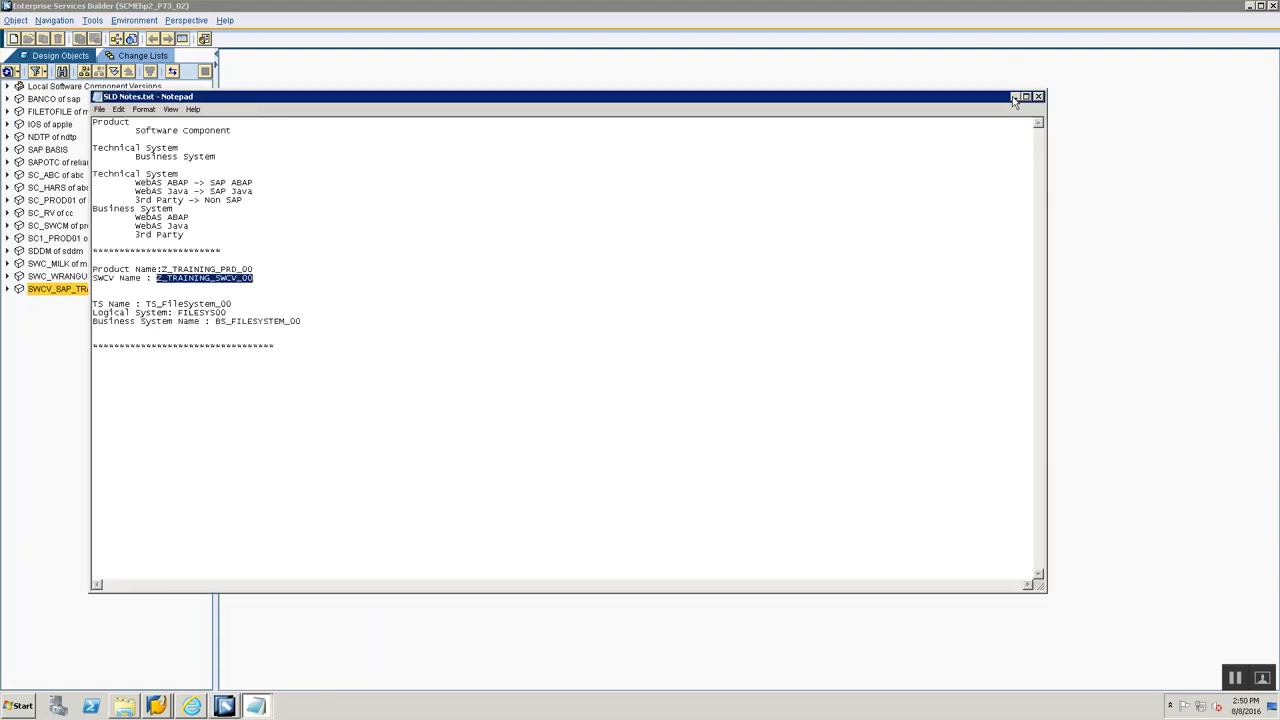
pyautogui.click(1014, 97)
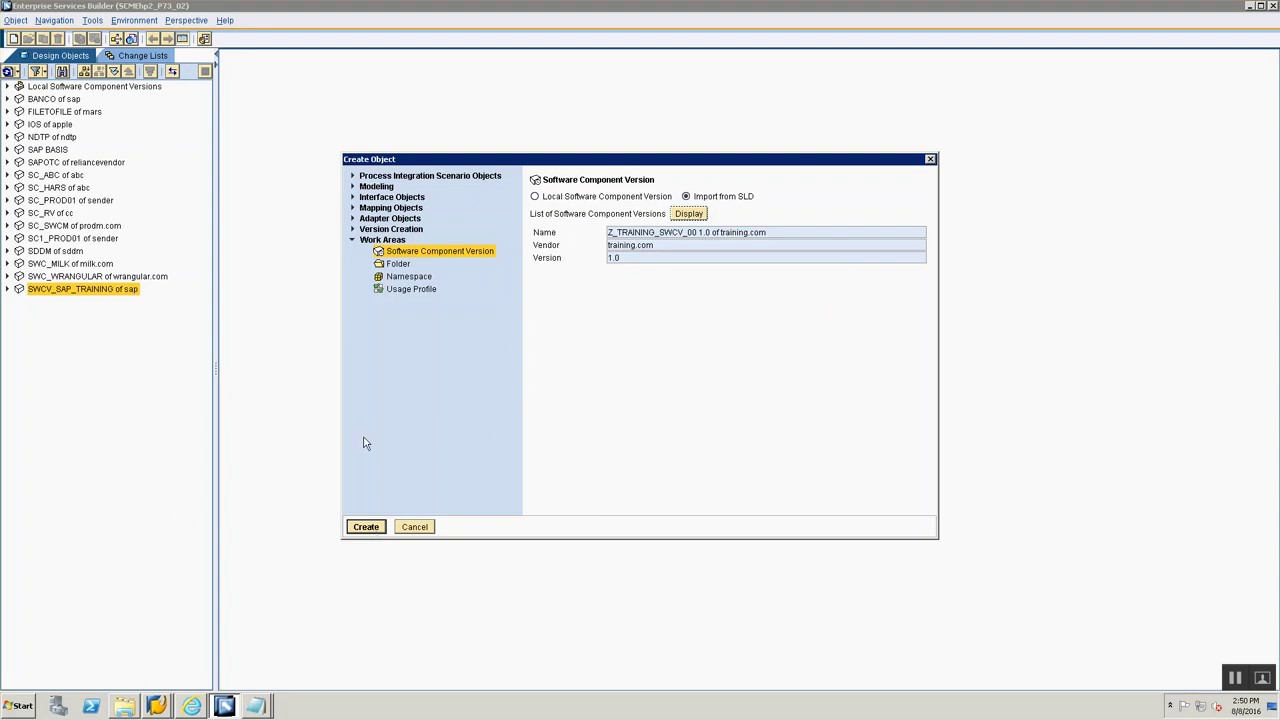
pyautogui.click(366, 526)
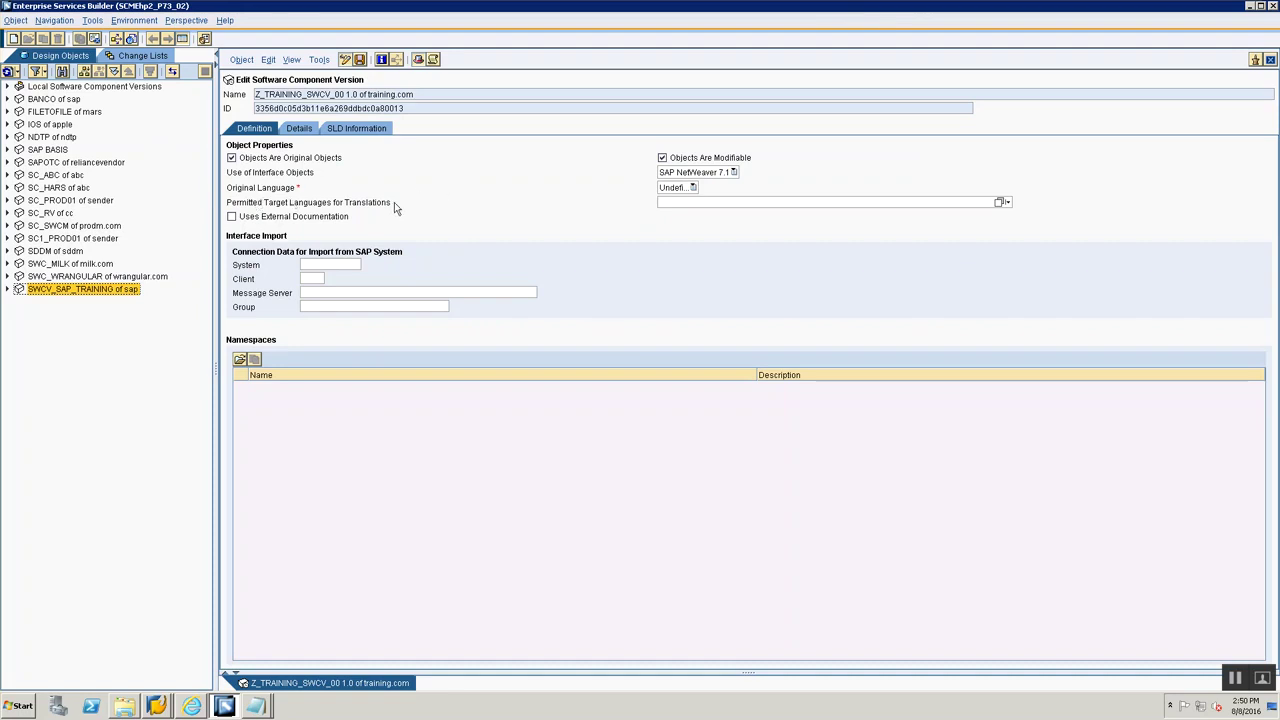
# Set the original language of Z_TRAINING_SWCV_00 1.0 of training.com to English and save the software component version
pyautogui.click(675, 188)
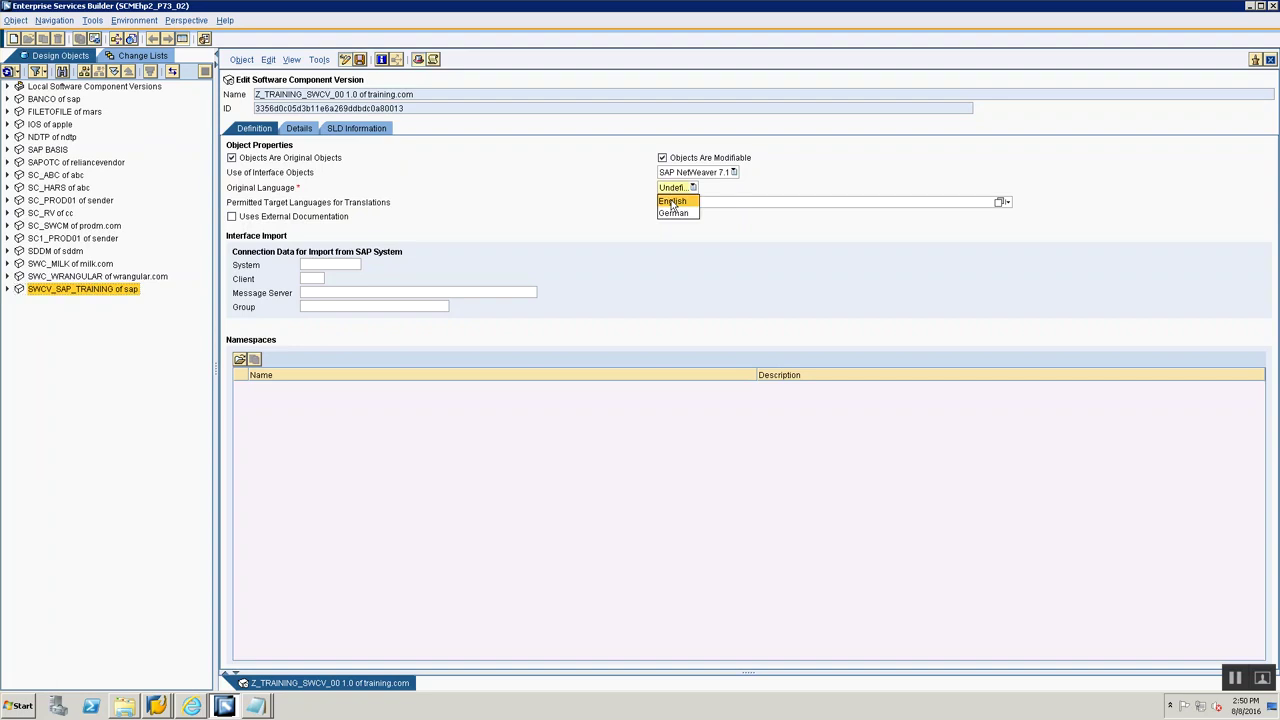
pyautogui.click(672, 202)
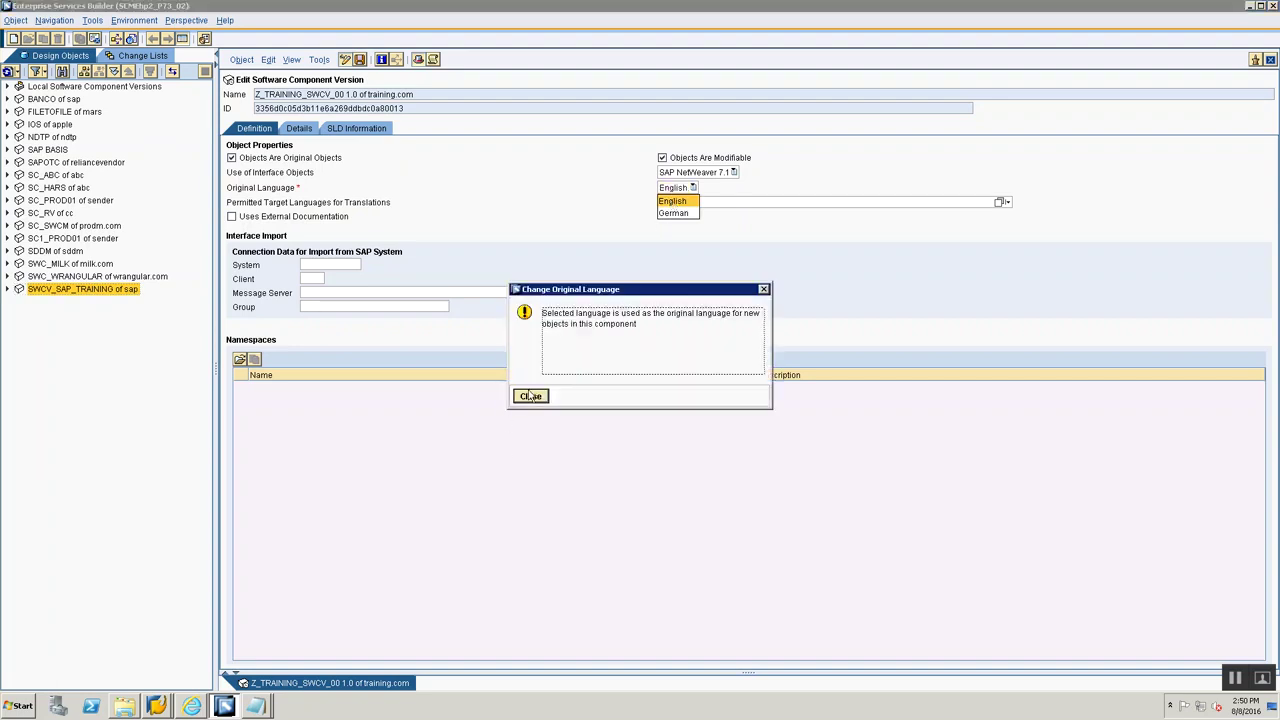
pyautogui.click(532, 396)
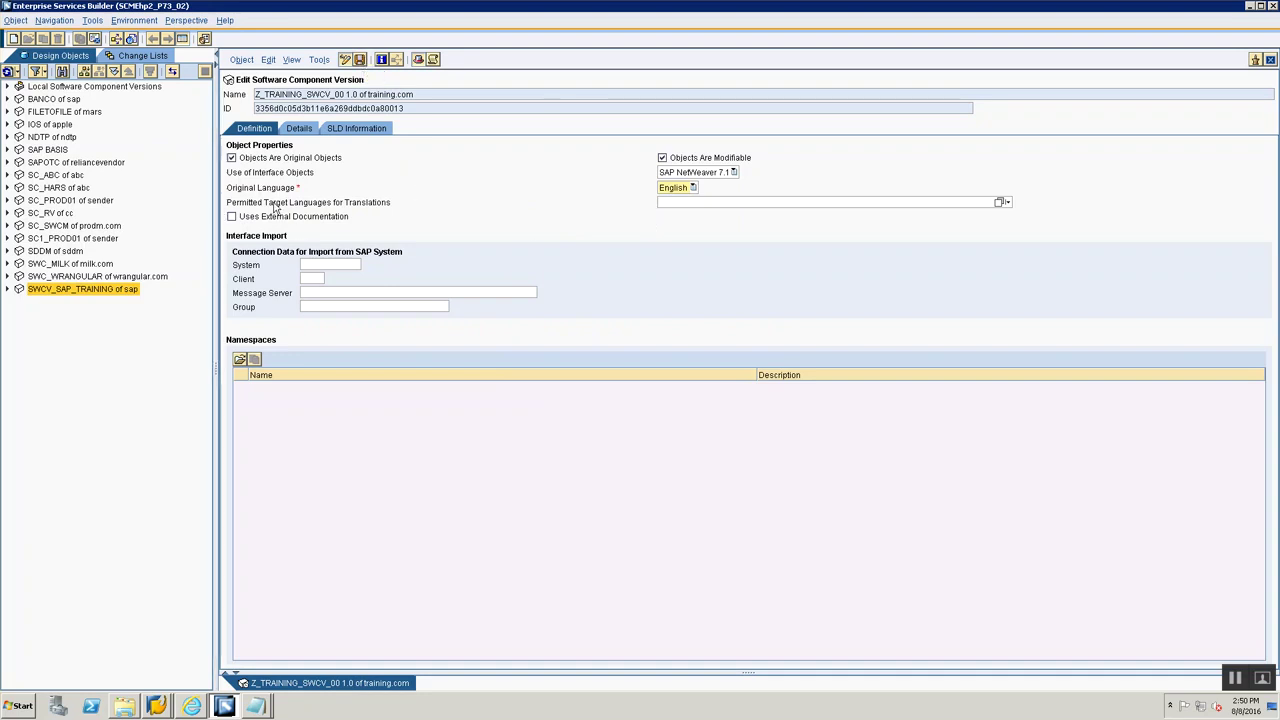
pyautogui.click(675, 189)
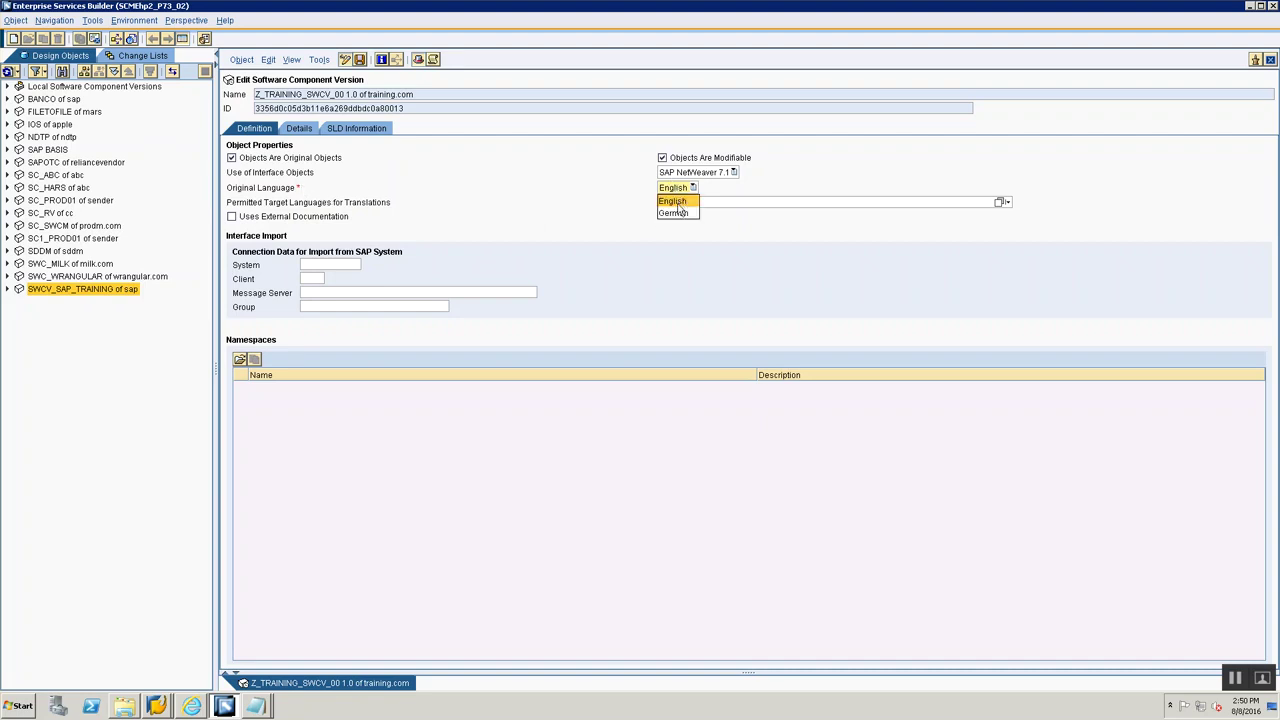
pyautogui.click(674, 202)
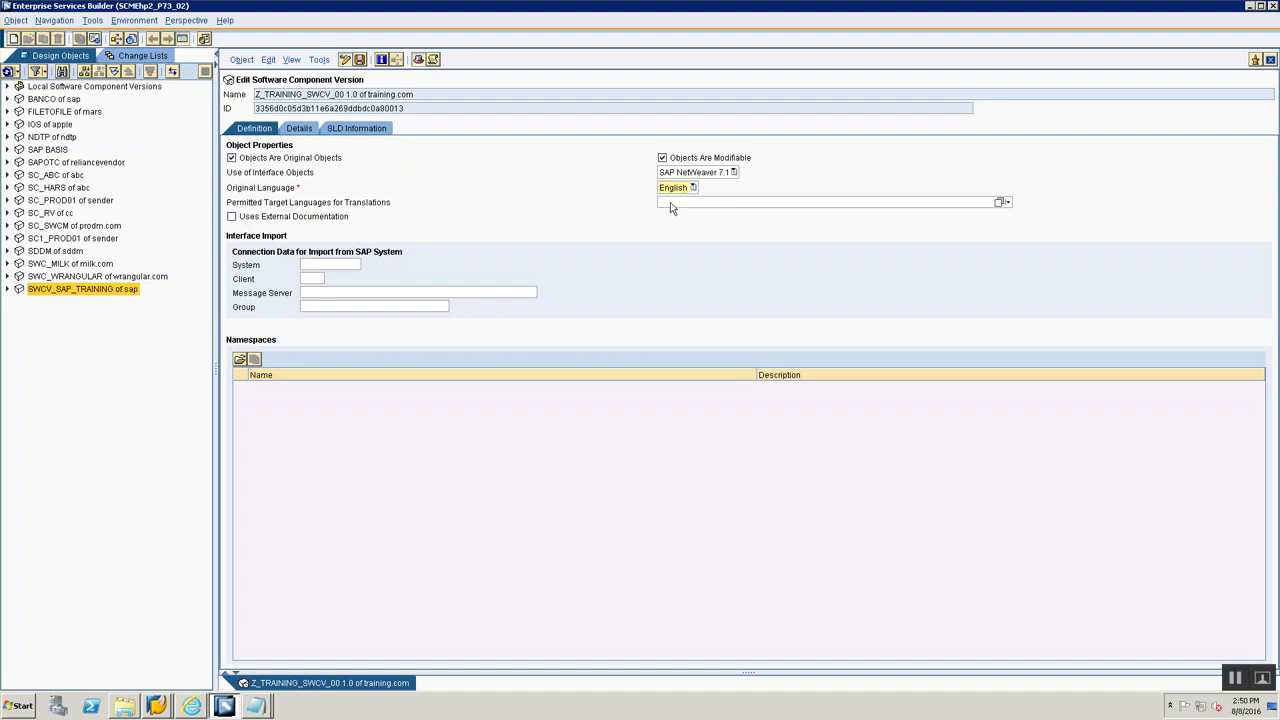
pyautogui.click(360, 60)
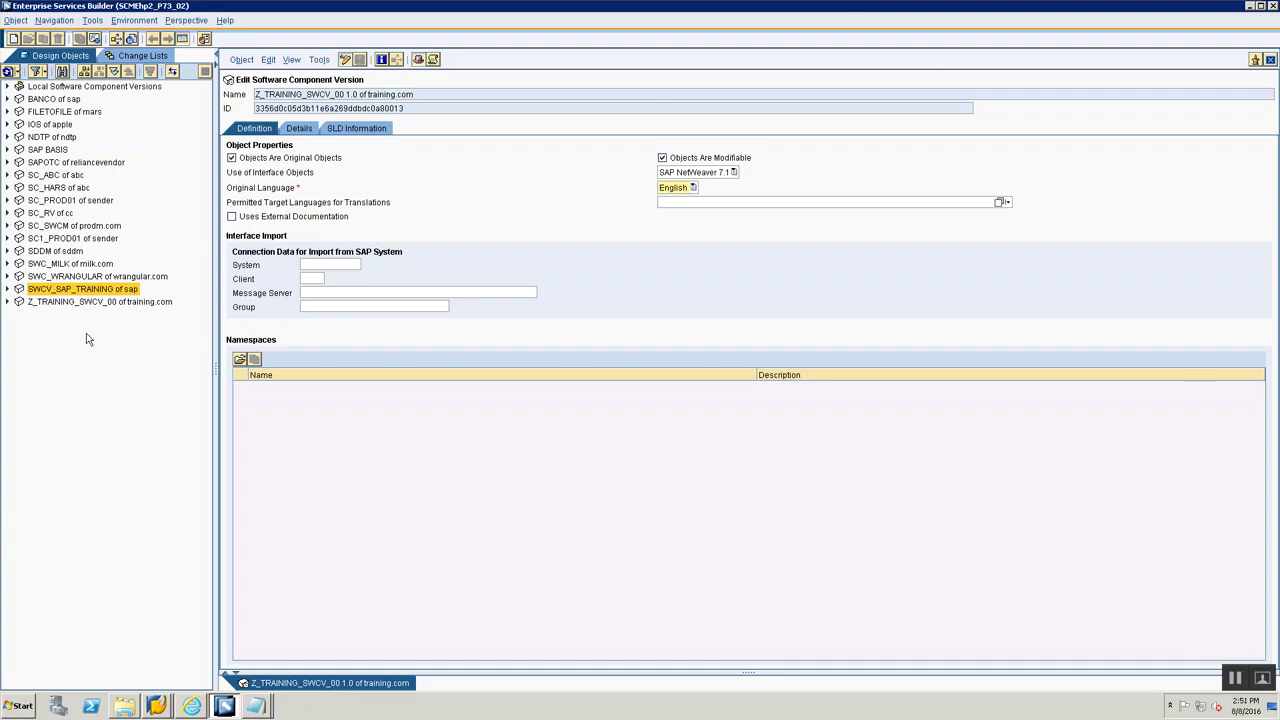
# Close the software component version editor and expand Z_TRAINING_SWCV_00 of training.com down to the contents of version 1.0
pyautogui.click(86, 302)
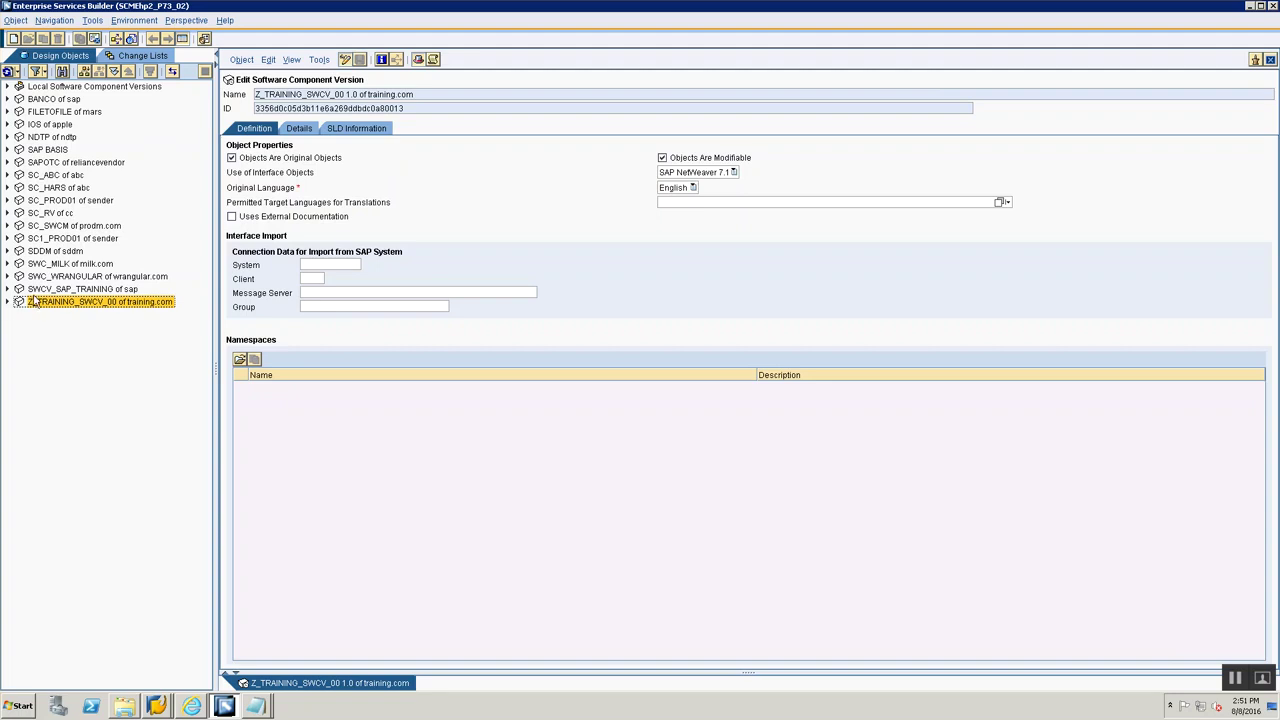
pyautogui.click(1270, 59)
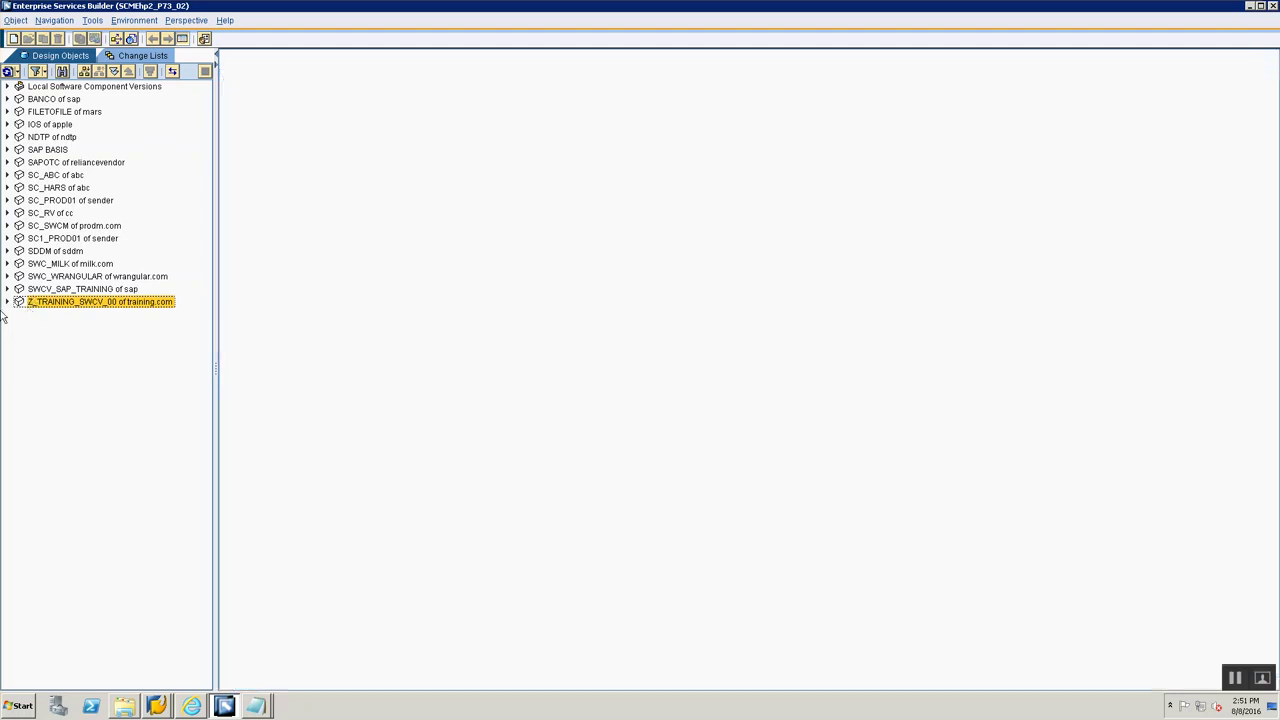
pyautogui.click(7, 302)
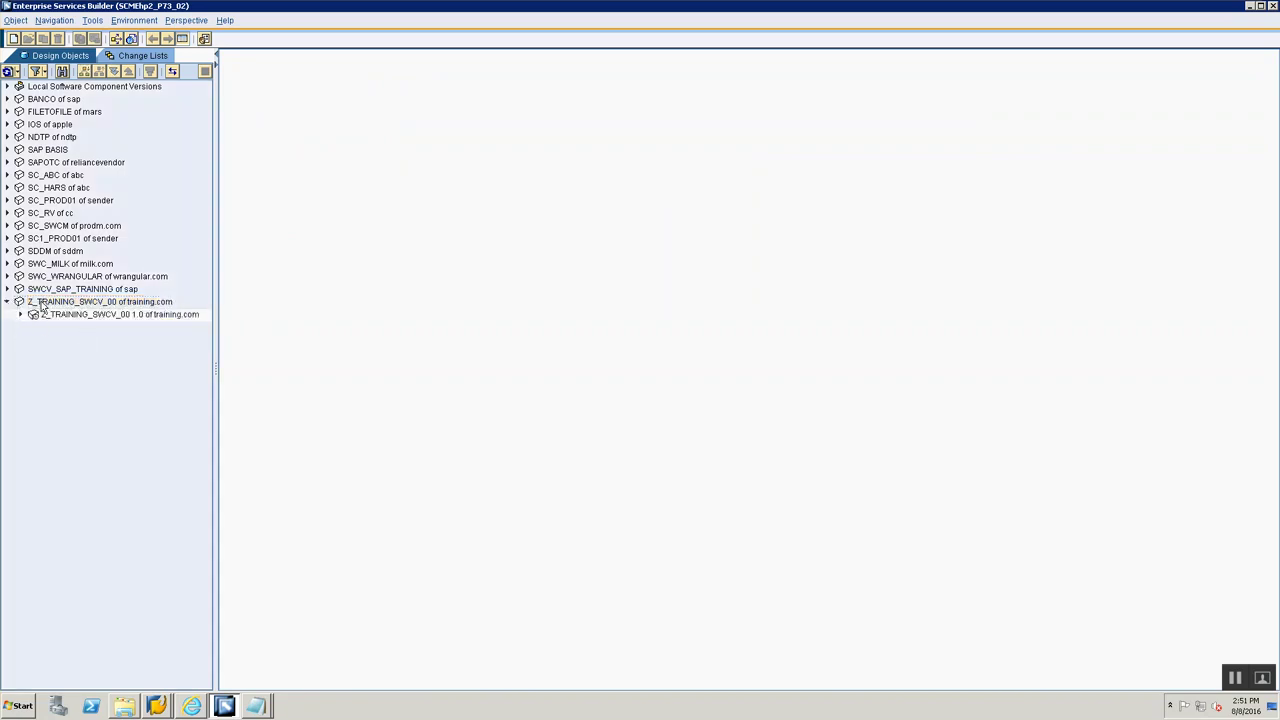
pyautogui.click(21, 315)
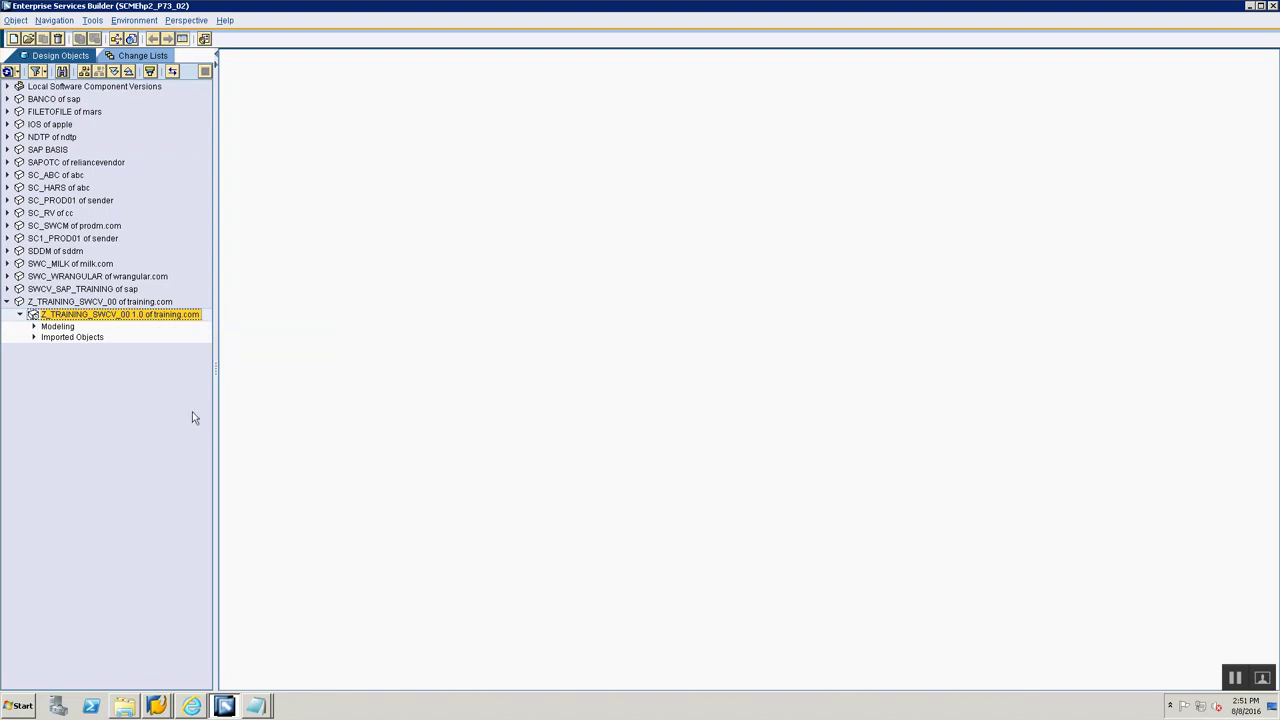
# Switch to Session 3 ESR Notes.txt and add "2. Create a Namespace" with the sub-line "-> Is a container for your objects"
pyautogui.hotkey('alt', 'Tab')
pyautogui.hotkey('alt', 'Tab')
pyautogui.hotkey('alt', 'Tab')
pyautogui.hotkey('alt', 'Tab')
pyautogui.hotkey('alt', 'Tab')
pyautogui.hotkey('alt', 'Tab')
pyautogui.hotkey('alt', 'Tab')
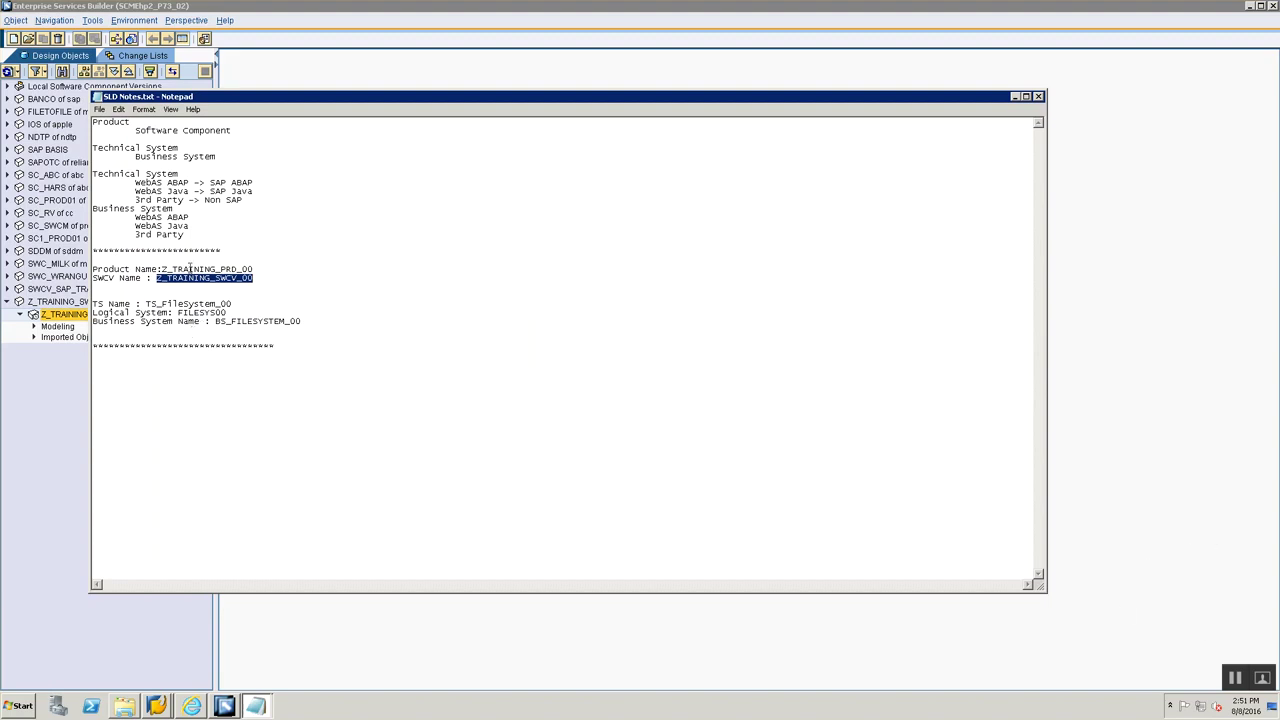
pyautogui.hotkey('alt', 'Tab')
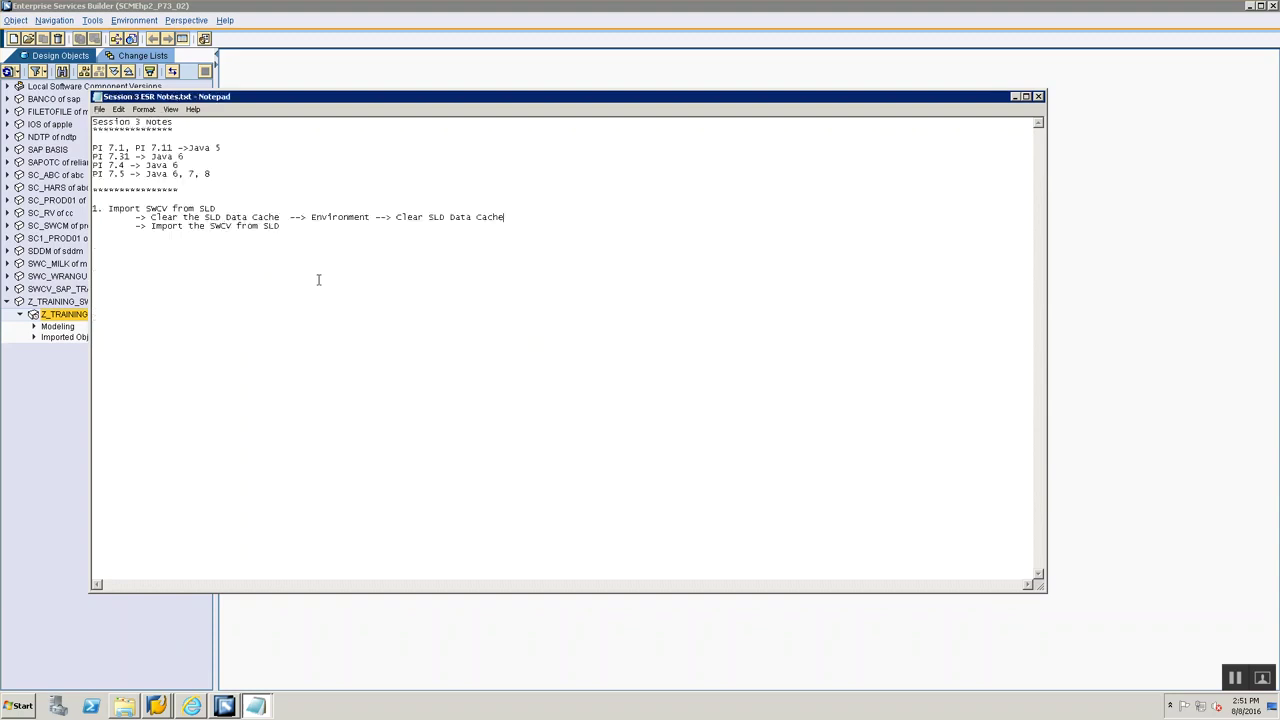
pyautogui.moveTo(325, 228); pyautogui.dragTo(28, 205)
pyautogui.moveTo(331, 224); pyautogui.dragTo(330, 224)
pyautogui.press('Return')
pyautogui.press('Return')
pyautogui.write('2. Cleate a Namespace-> Is a container for your objects')
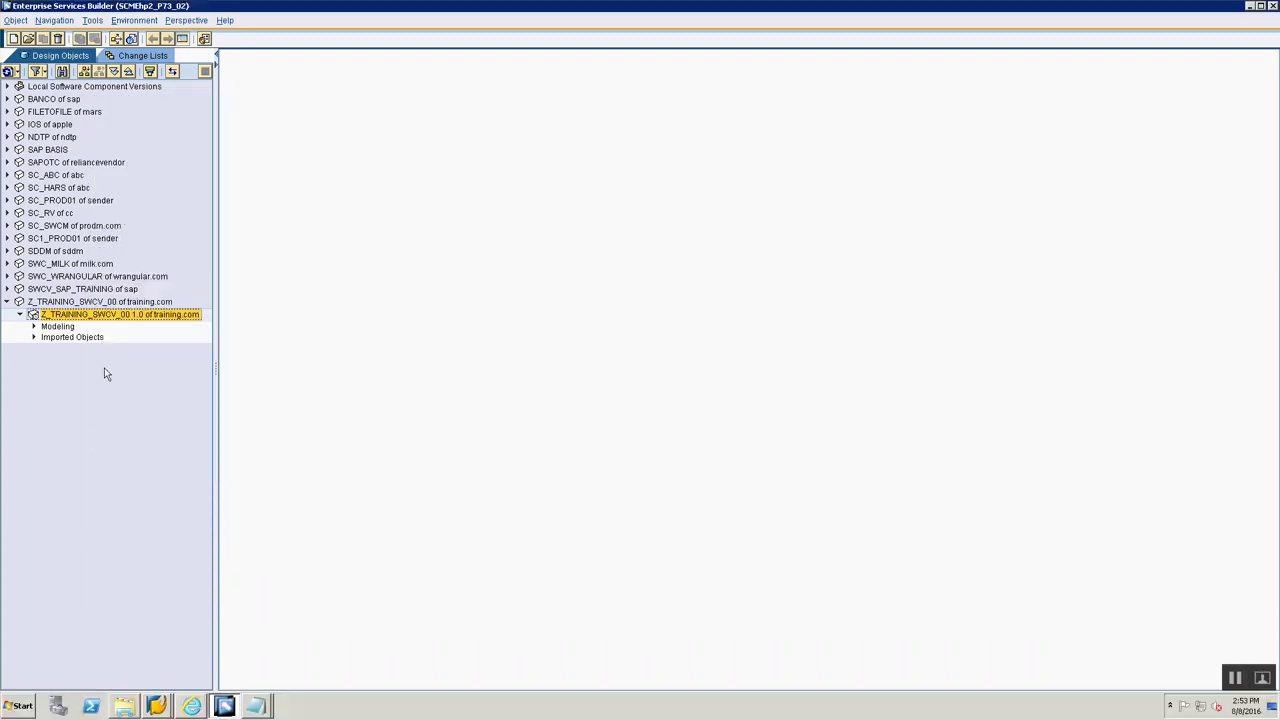
pyautogui.rightClick(131, 319)
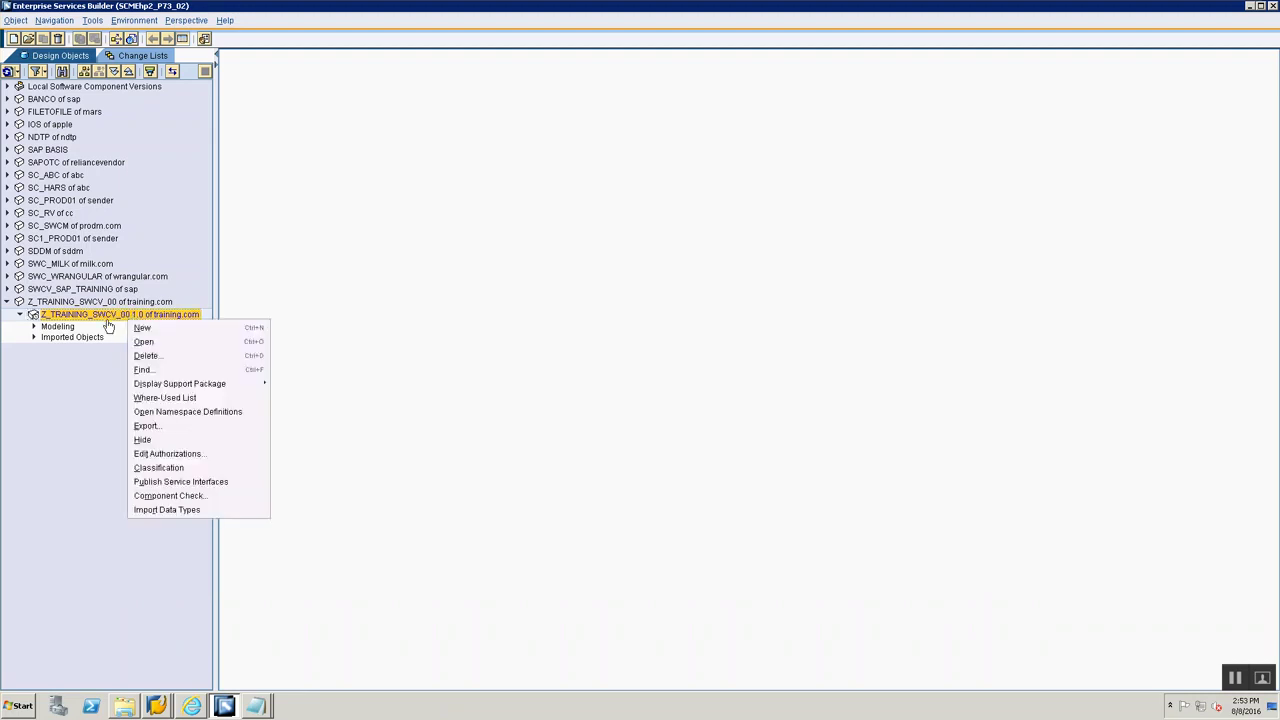
pyautogui.click(108, 321)
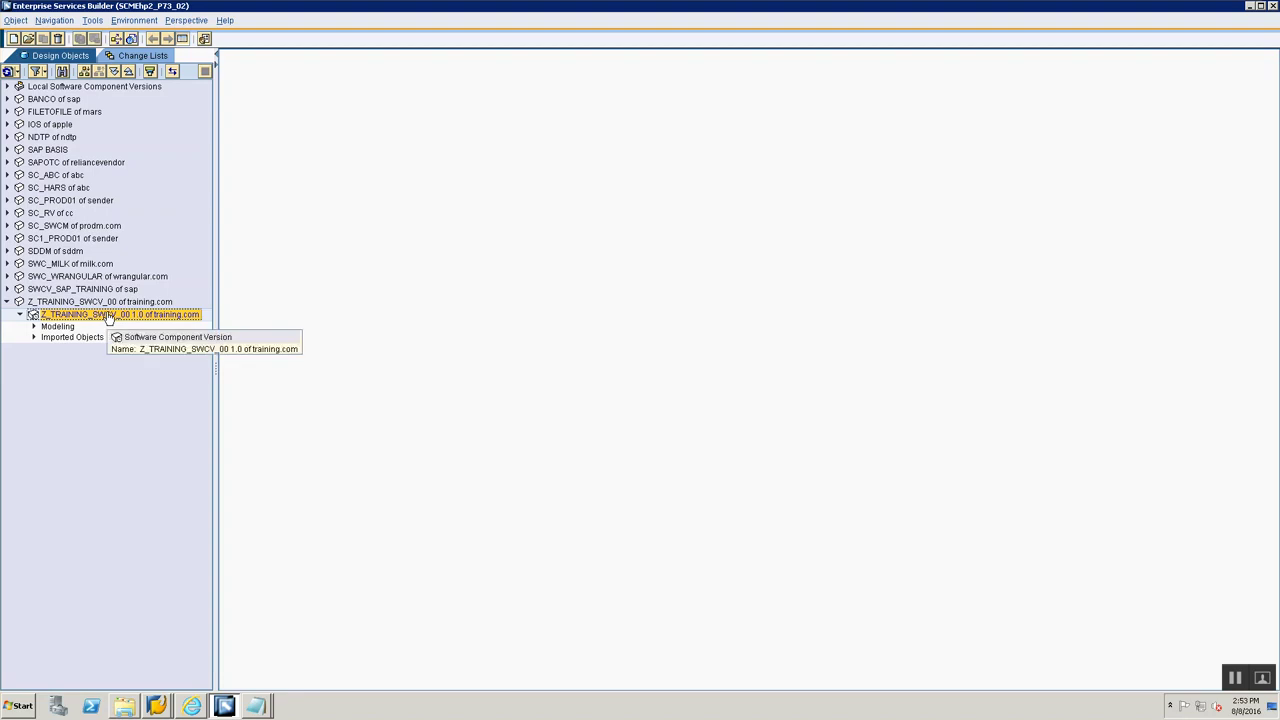
pyautogui.rightClick(108, 318)
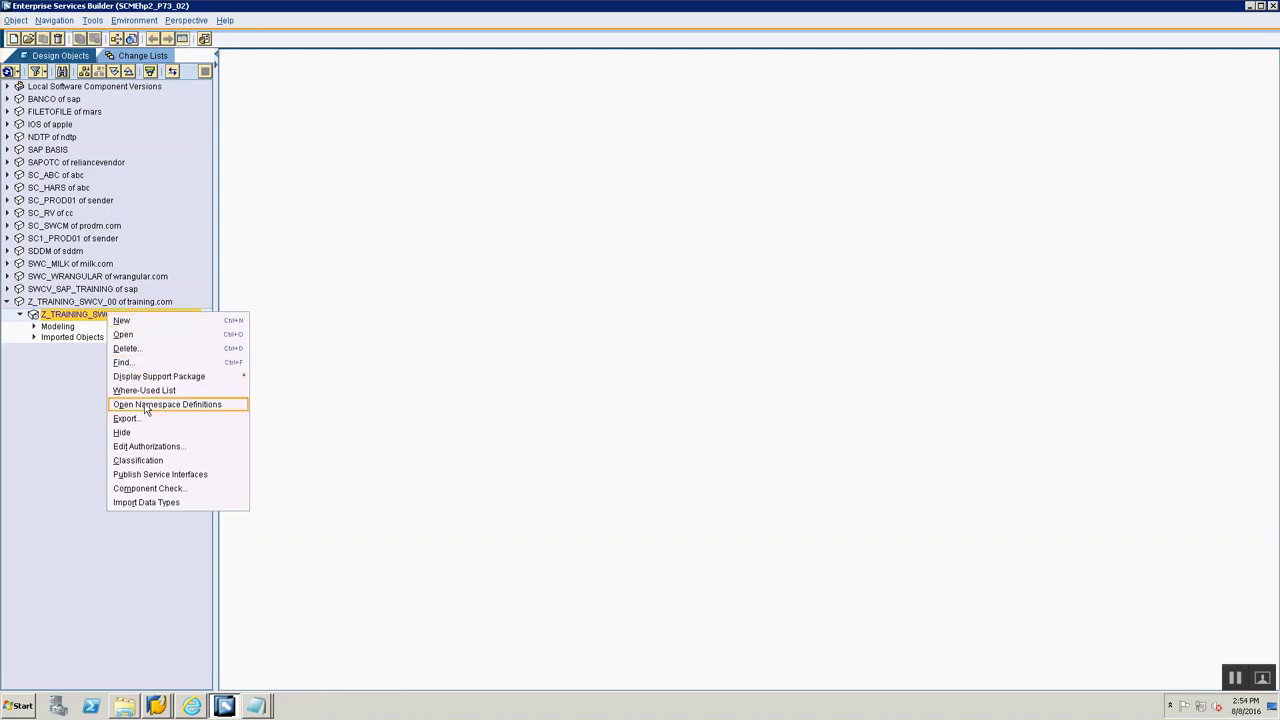
pyautogui.click(3, 377)
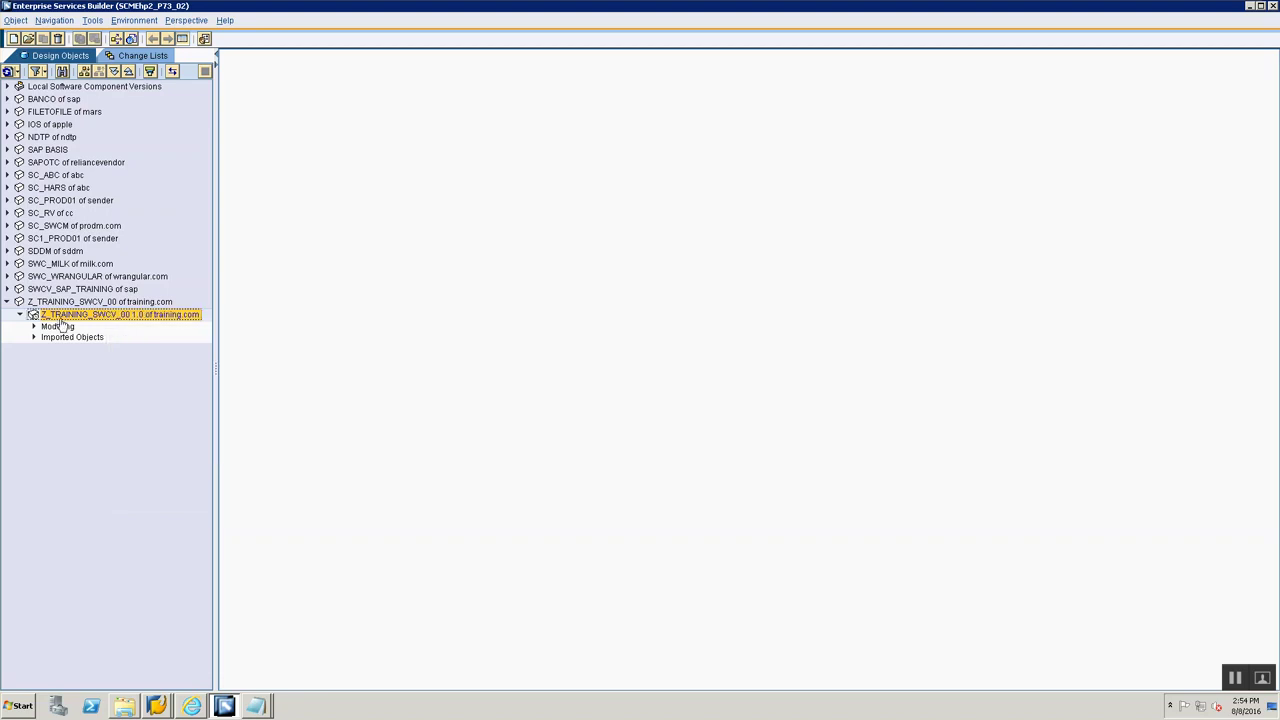
pyautogui.rightClick(65, 317)
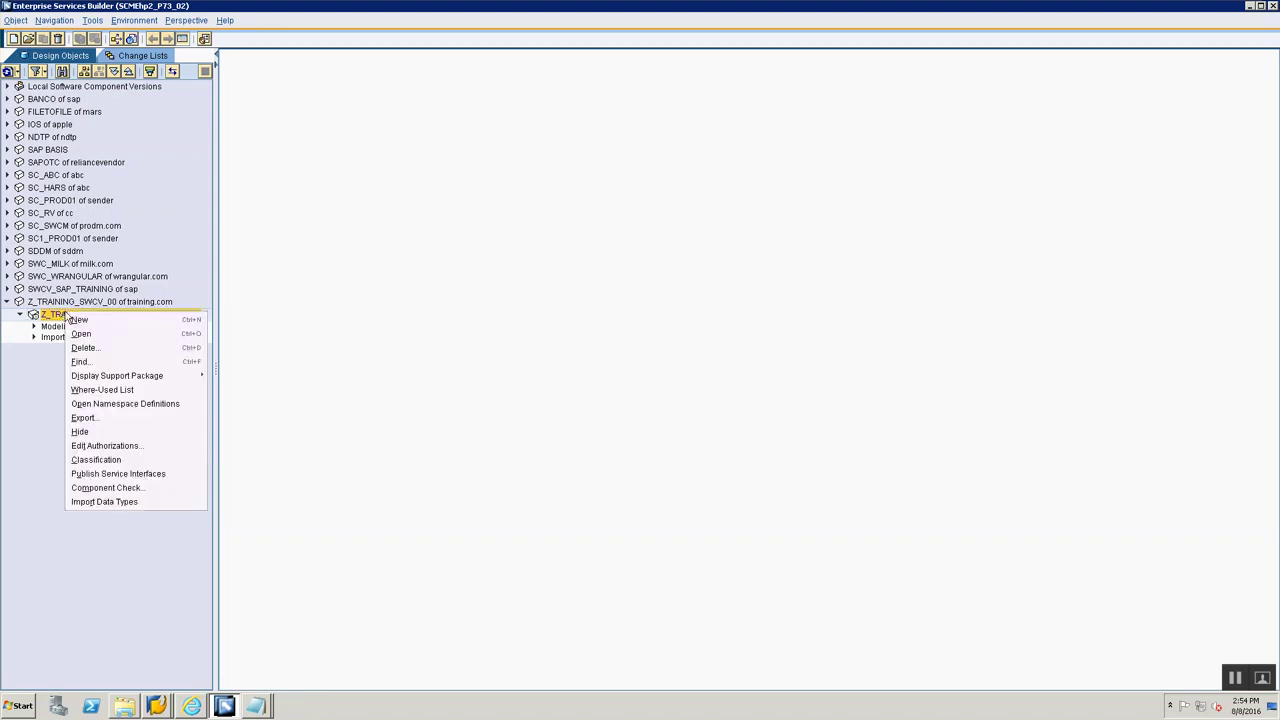
pyautogui.click(24, 342)
pyautogui.click(69, 302)
pyautogui.rightClick(69, 303)
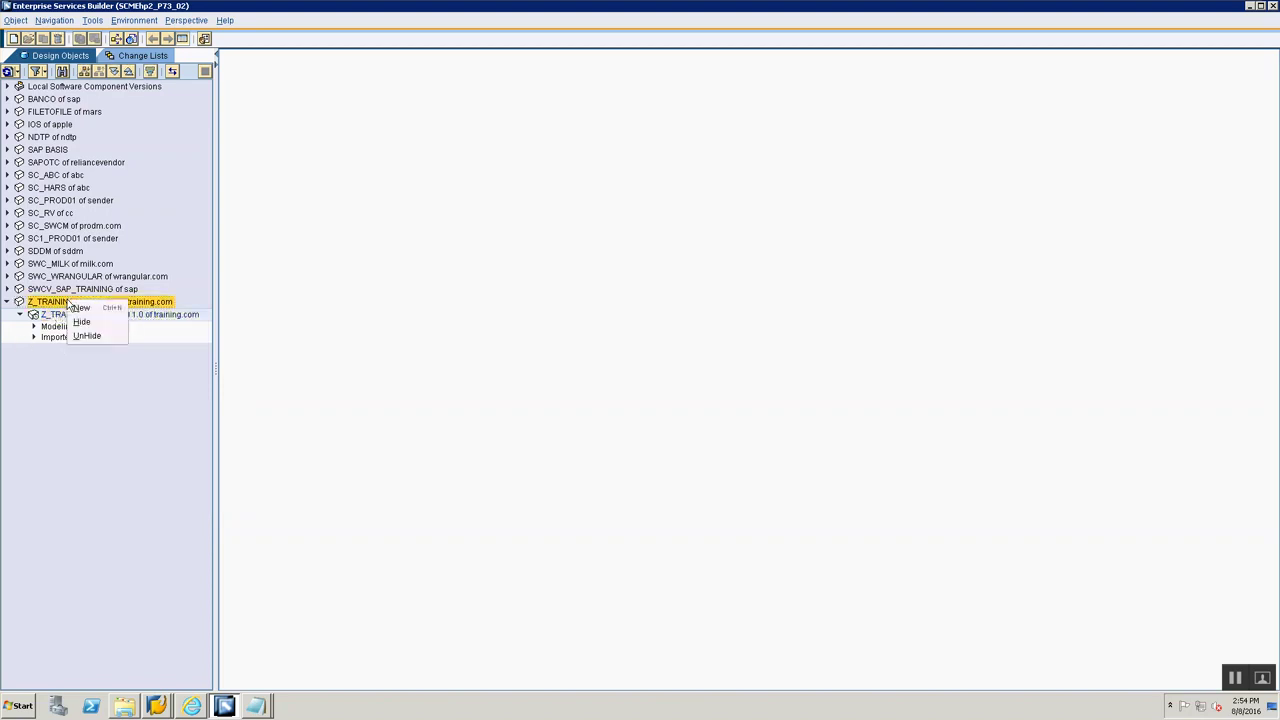
pyautogui.click(45, 316)
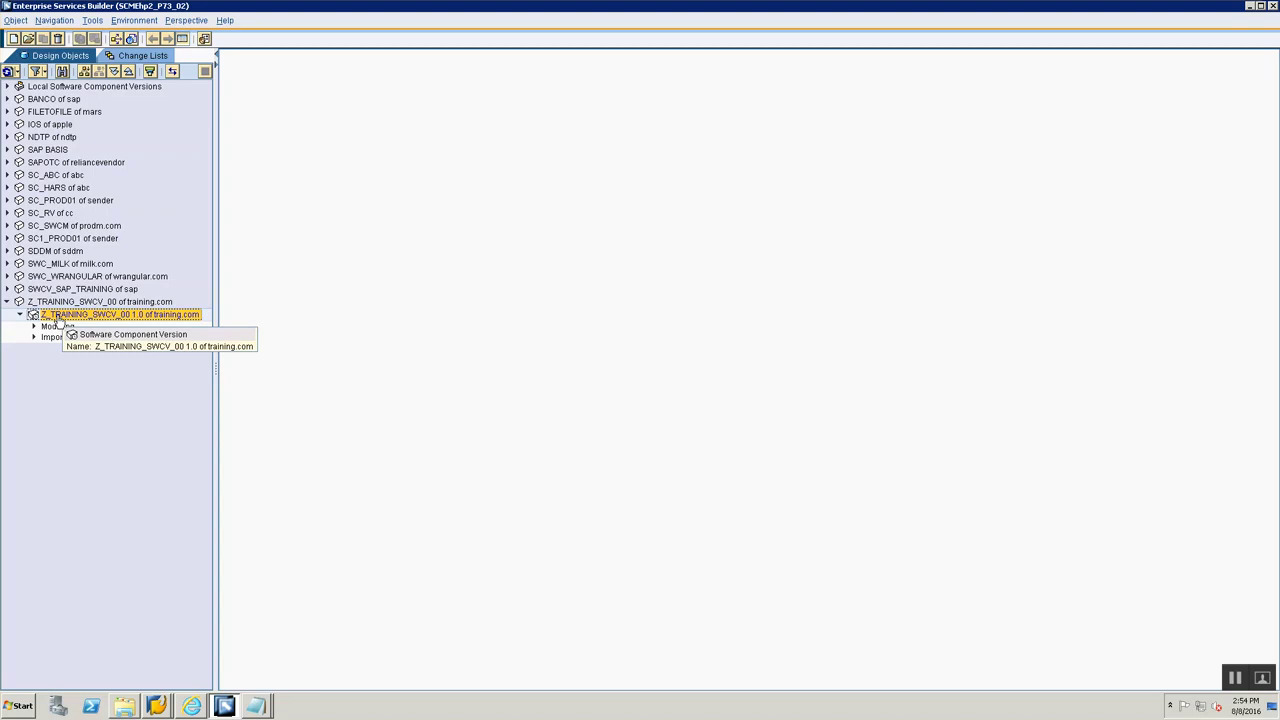
# Open the namespace definitions of Z_TRAINING_SWCV_00 1.0 of training.com and agree to create a namespace
pyautogui.rightClick(58, 320)
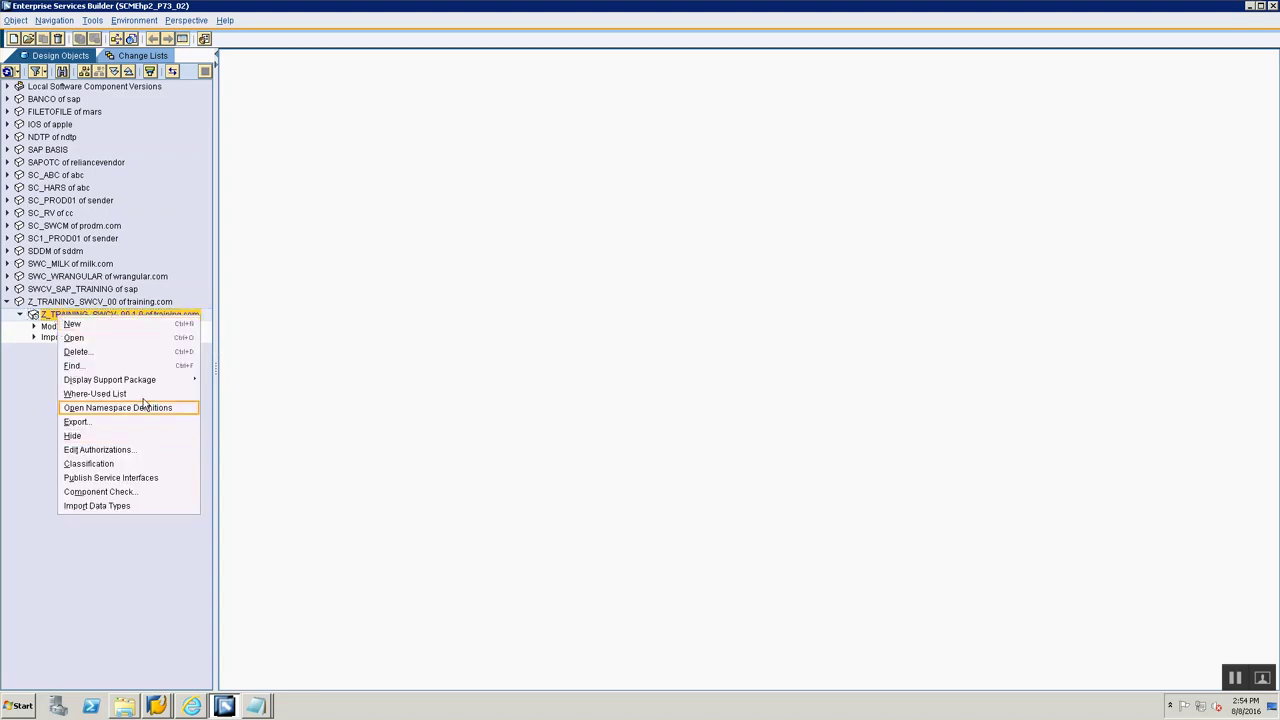
pyautogui.click(143, 407)
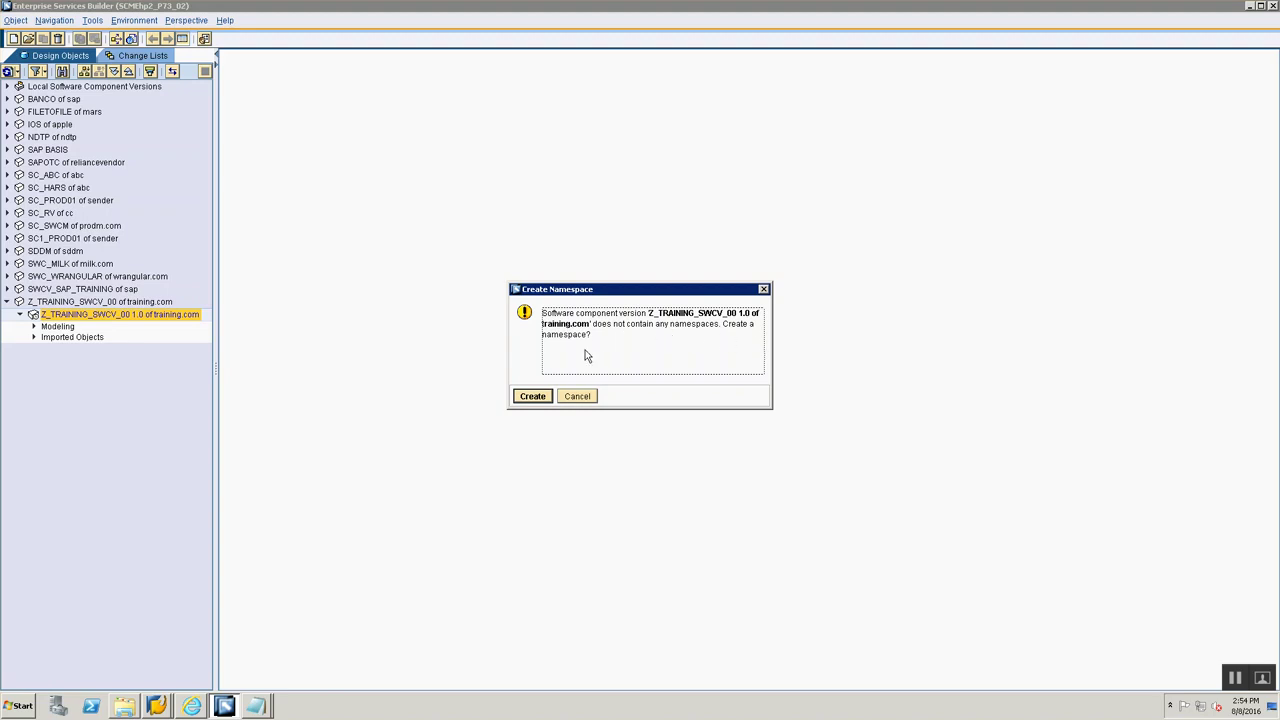
pyautogui.click(532, 399)
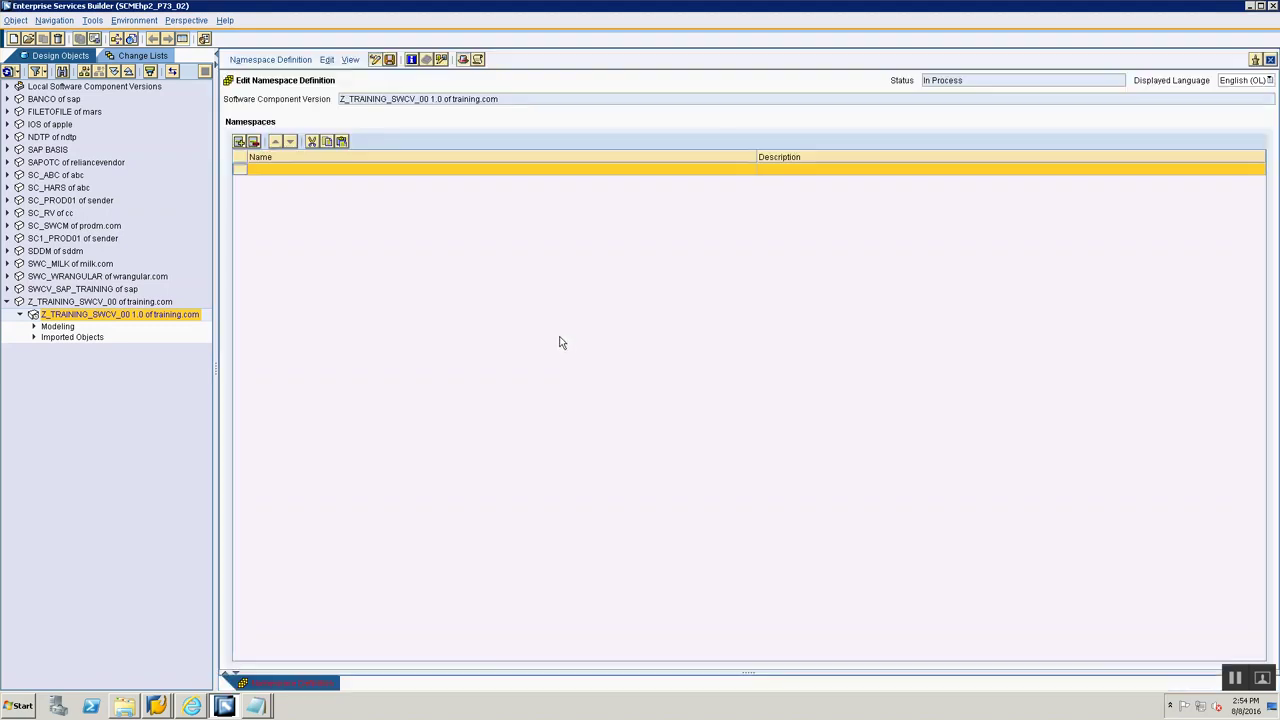
pyautogui.click(270, 167)
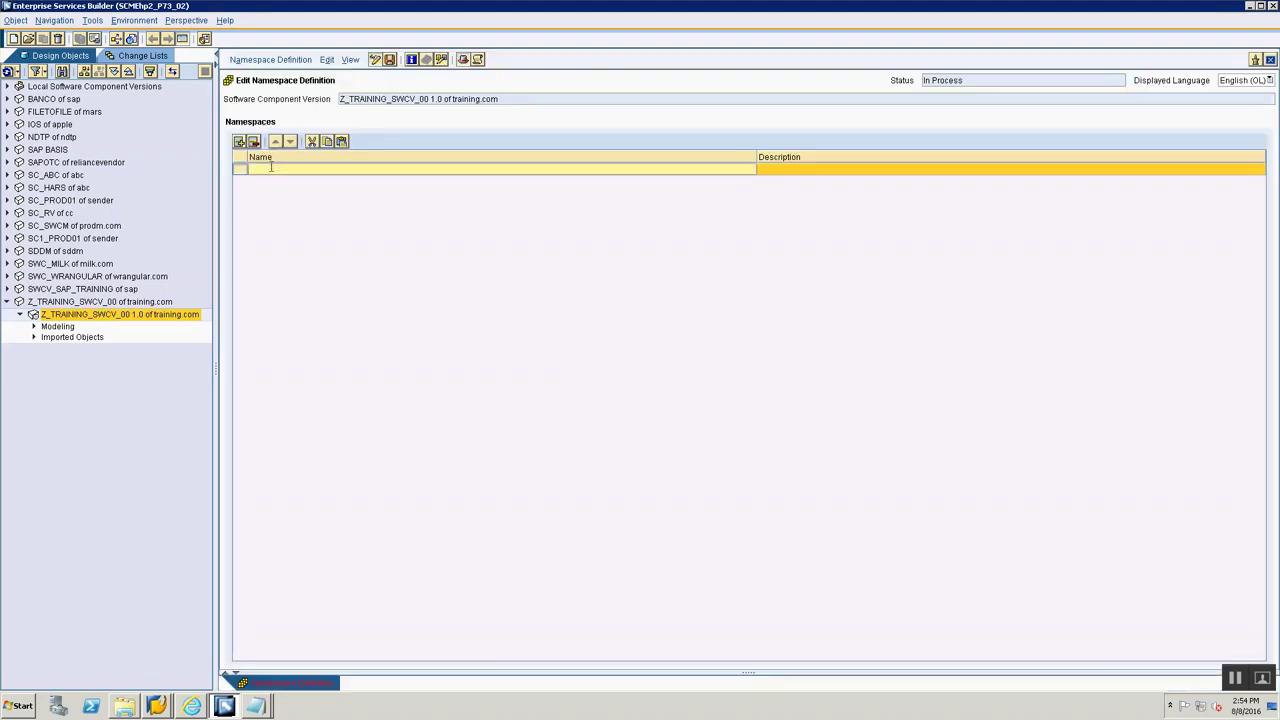
pyautogui.write('http://training.com/Fi2')
pyautogui.press('BackSpace')
pyautogui.write('le2File_00')
pyautogui.click(263, 171)
pyautogui.moveTo(316, 171); pyautogui.dragTo(349, 168)
pyautogui.click(368, 169)
pyautogui.click(797, 171)
pyautogui.write('N')
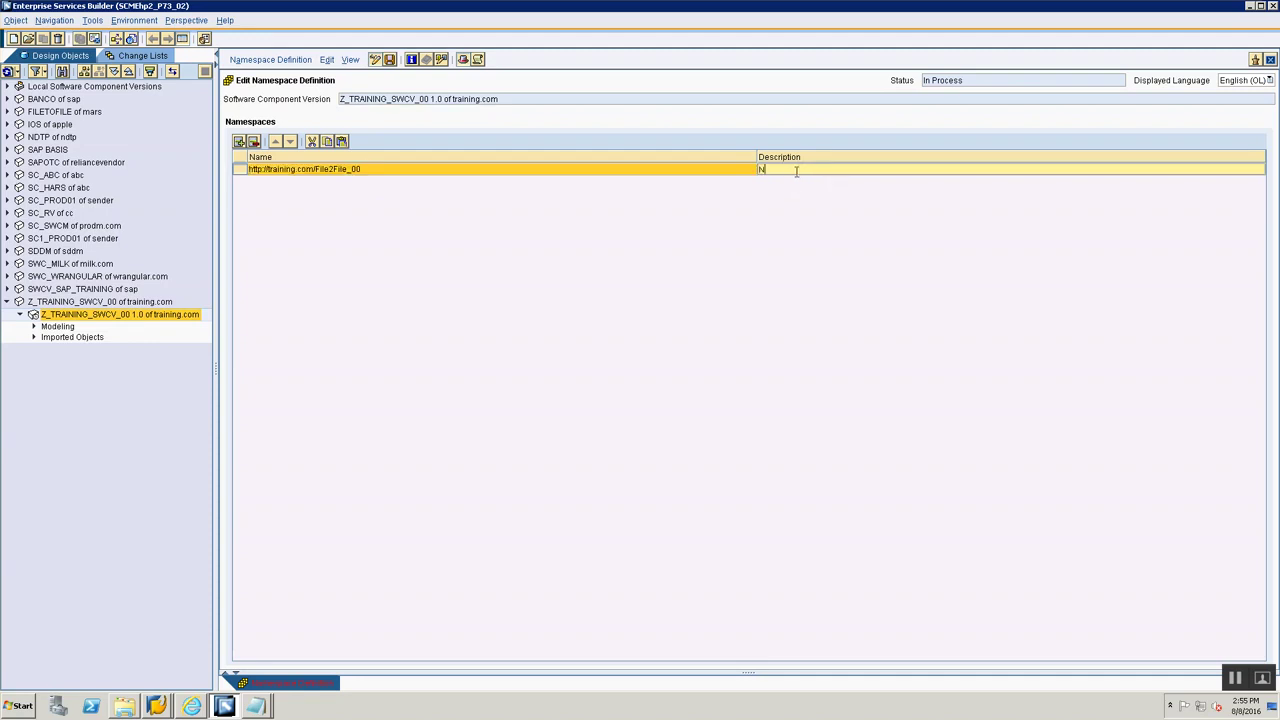
pyautogui.write('amespace for File 2 File Scenario')
# Switch to Session 3 ESR Notes.txt and add "-> Keyboard short cut for Save -> Ctrl+S" under Create a Namespace
pyautogui.hotkey('alt', 'Tab')
pyautogui.hotkey('alt', 'Tab')
pyautogui.hotkey('alt', 'Tab')
pyautogui.hotkey('alt', 'Tab')
pyautogui.hotkey('alt', 'Tab')
pyautogui.hotkey('alt', 'Tab')
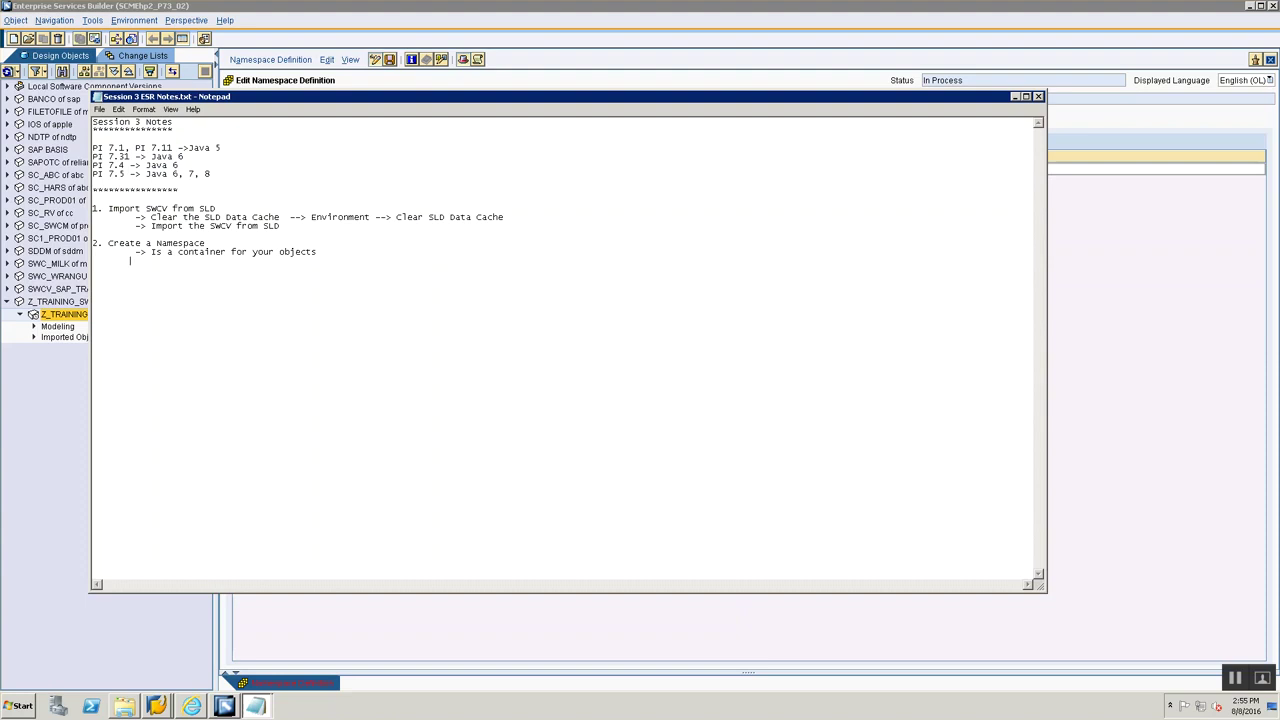
pyautogui.write('-> ')
pyautogui.write('Keyboar')
pyautogui.write('d short cut for Sav')
pyautogui.write('e -')
pyautogui.write('> Ctrl+S \t')
# Add the note line "-> Right Click on SWCV -> Open Namespace Definiation" under Create a Namespace
pyautogui.write('->')
pyautogui.write(' Right Click on')
pyautogui.write(' SWCV -?>')
pyautogui.press('BackSpace')
pyautogui.press('BackSpace')
pyautogui.write('>')
pyautogui.write('e Namespace')
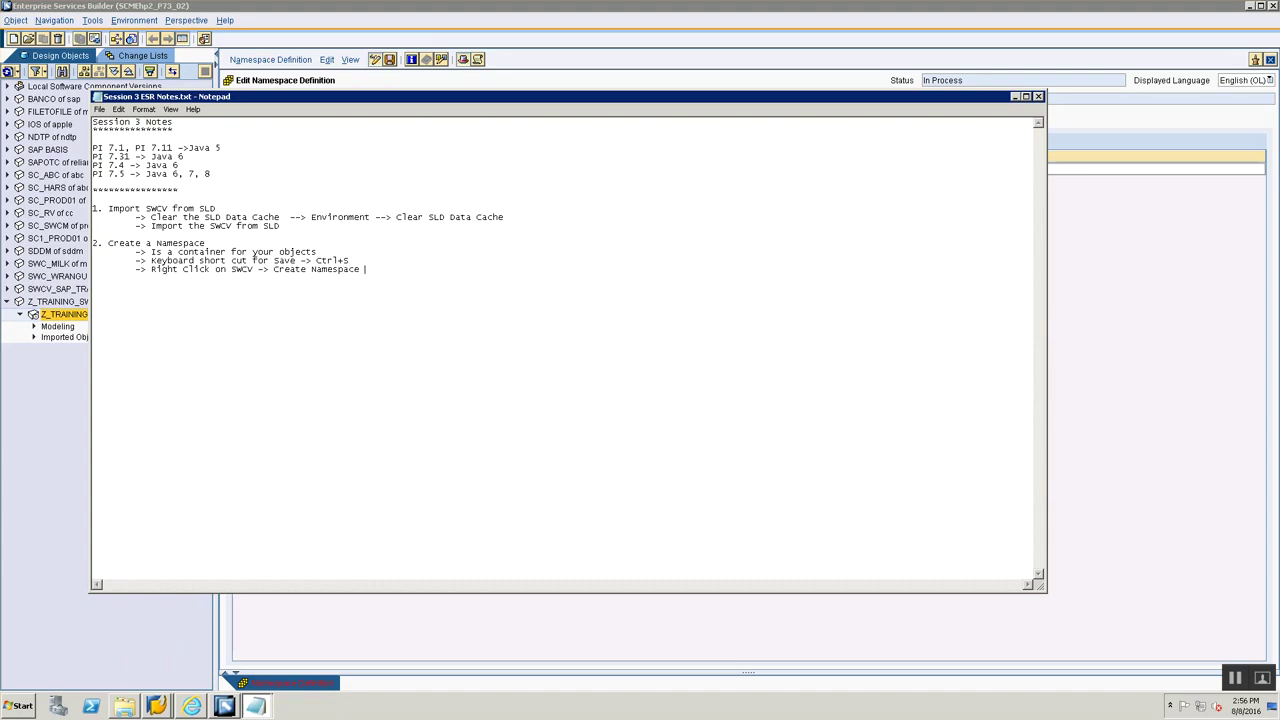
pyautogui.moveTo(275, 269); pyautogui.dragTo(310, 269)
pyautogui.write('Open Namespace Definiation')
# Switch back to Enterprise Services Builder and save the namespace definition
pyautogui.hotkey('alt', 'Tab')
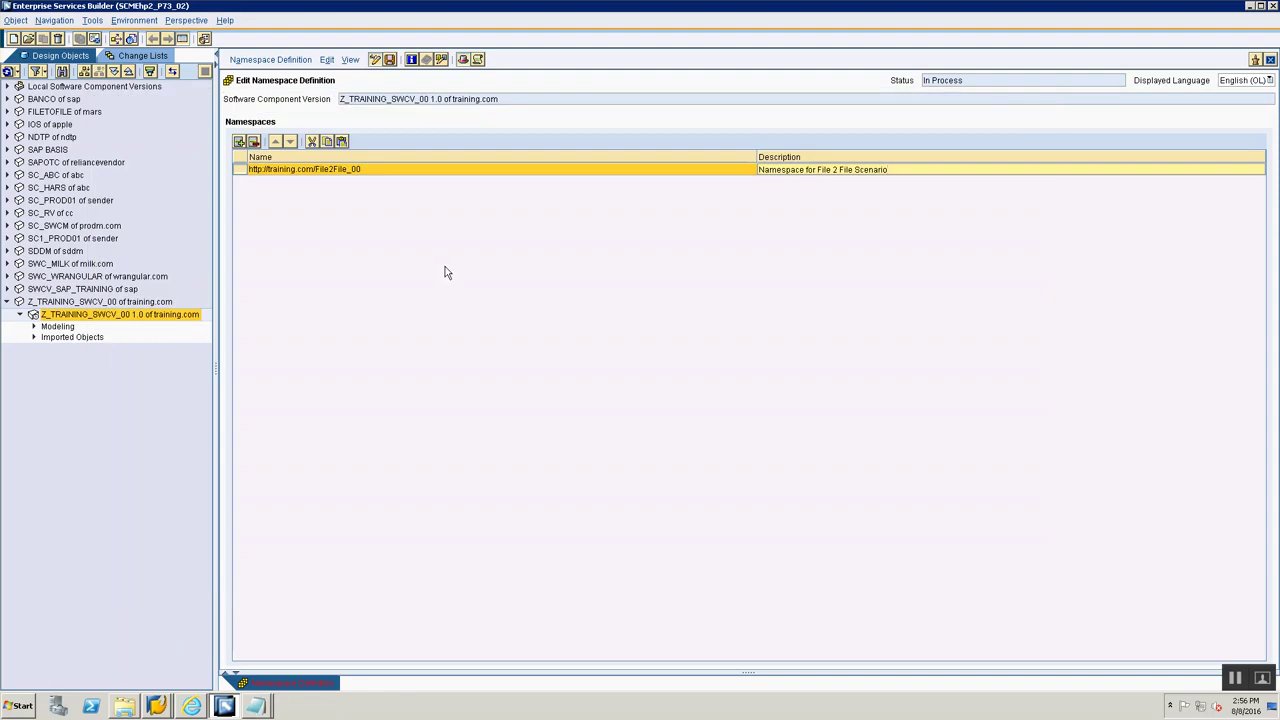
pyautogui.hotkey('ctrl', 's')
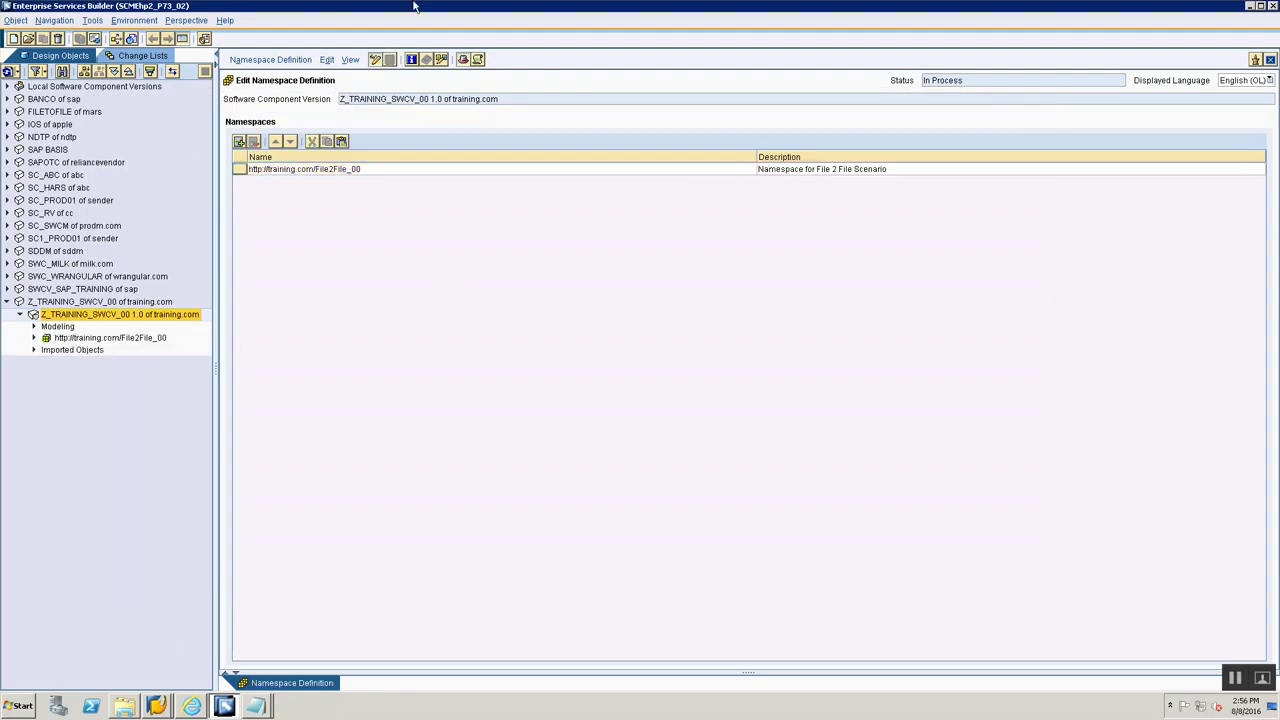
pyautogui.click(33, 327)
pyautogui.click(34, 350)
pyautogui.click(33, 328)
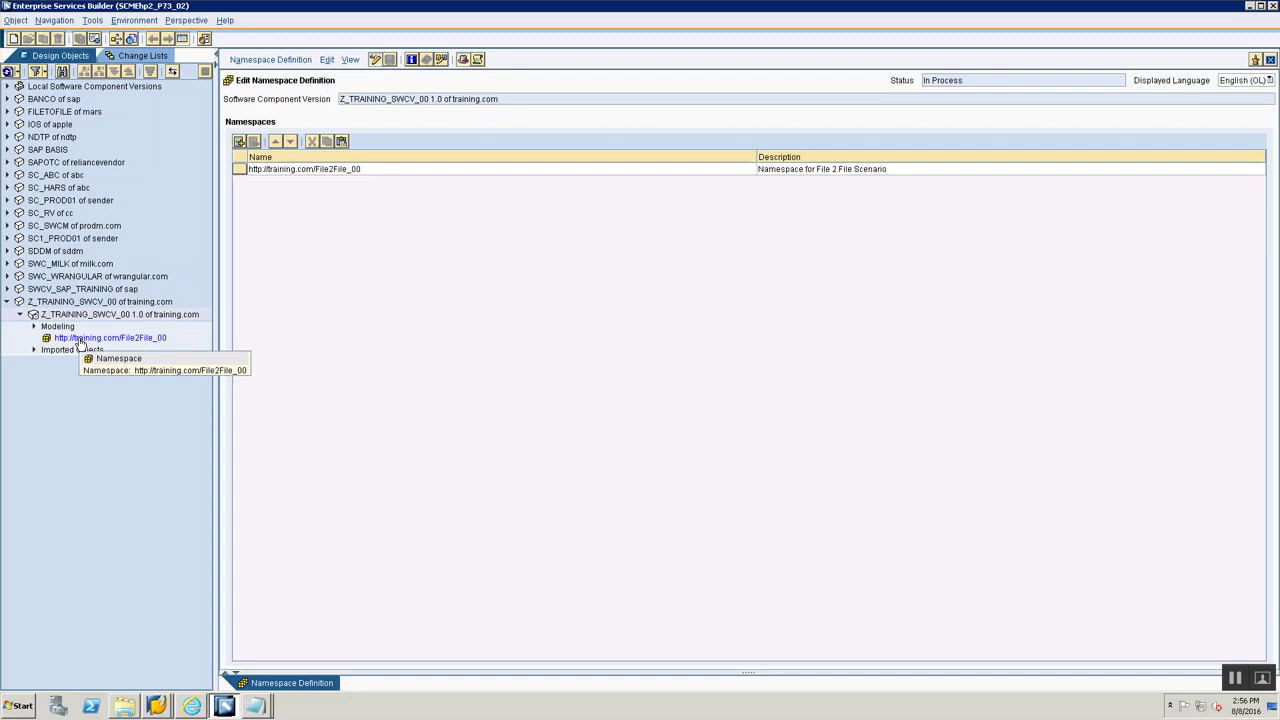
pyautogui.click(80, 340)
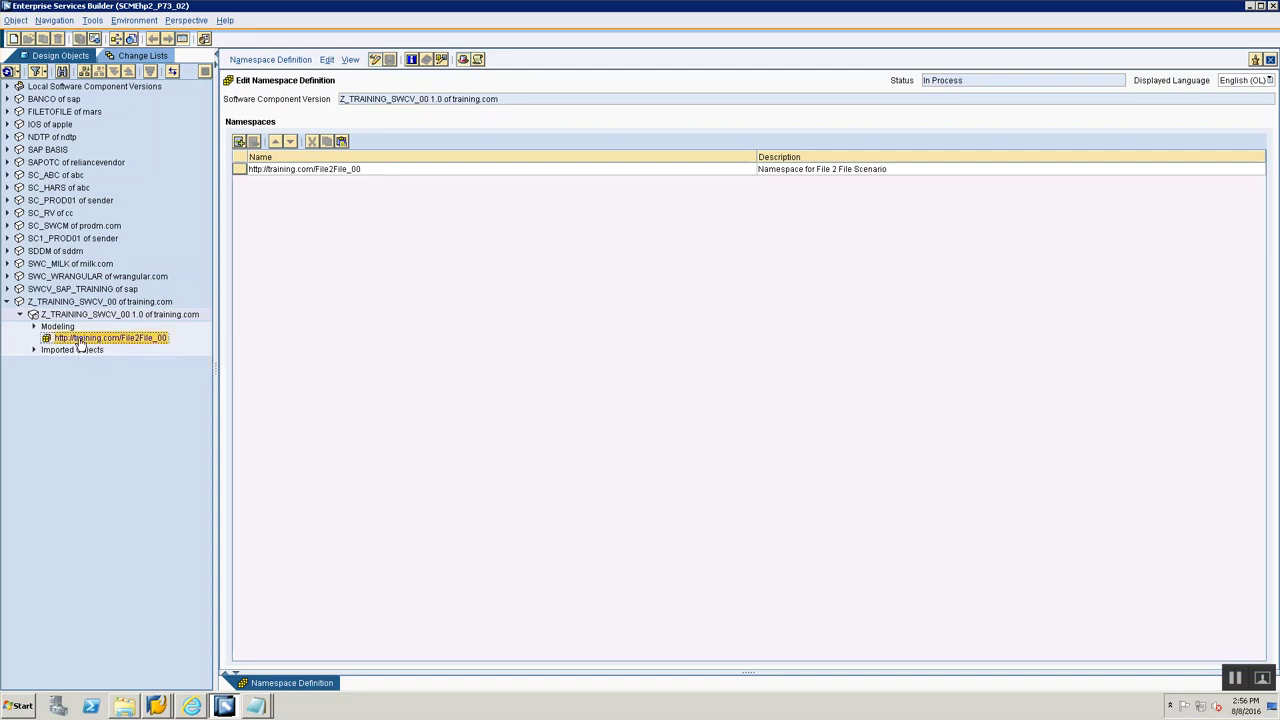
pyautogui.click(1270, 60)
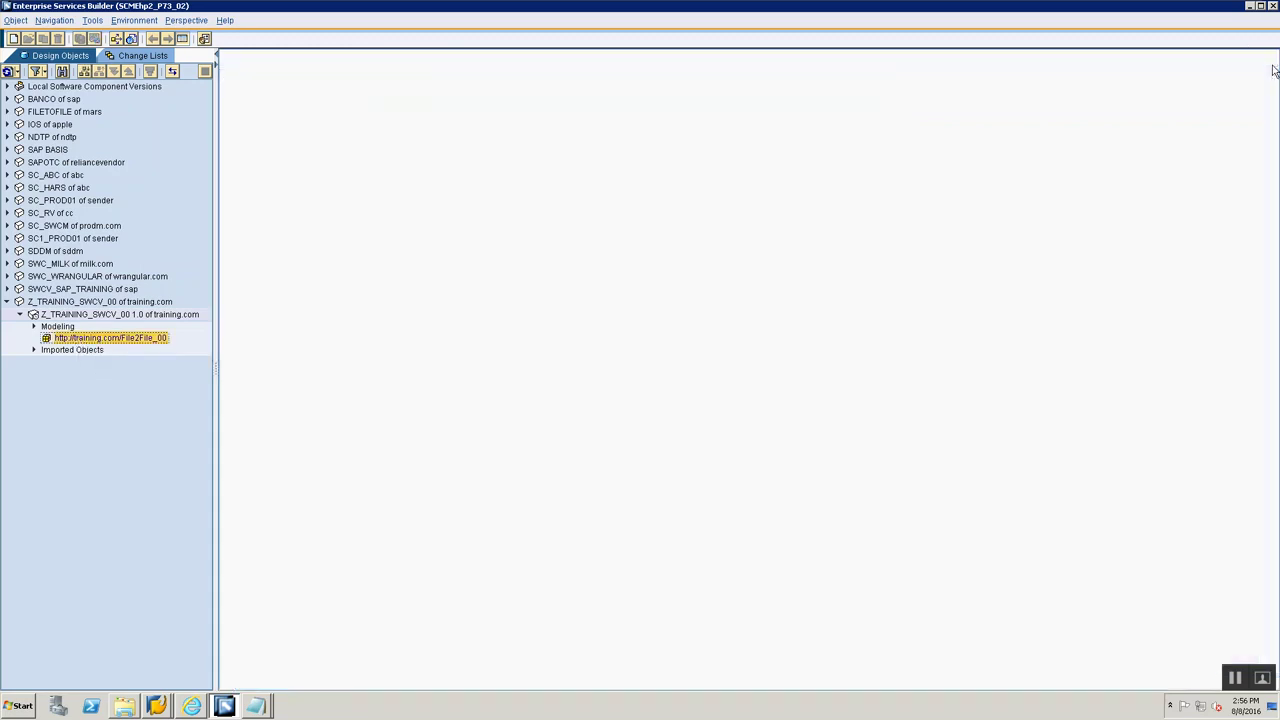
# Show the change lists and expand Z_TRAINING_SWCV_00 1.0 down to the contents of its standard change list
pyautogui.click(117, 57)
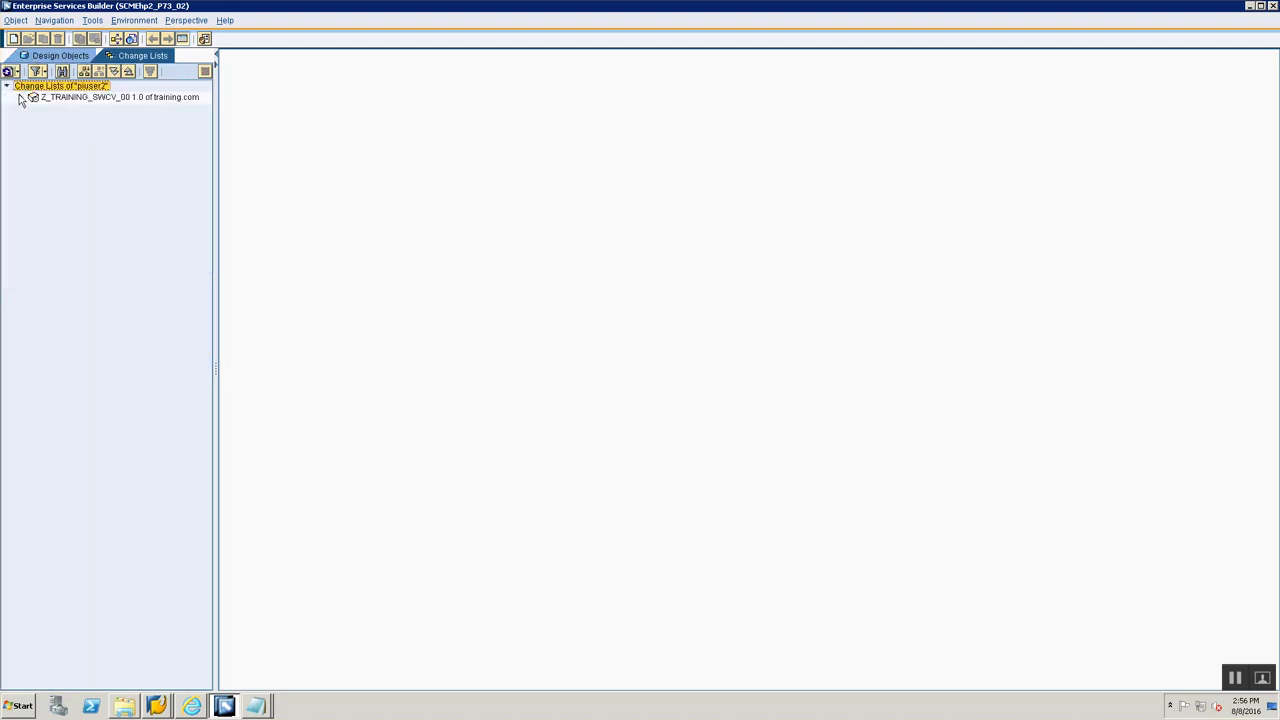
pyautogui.click(20, 97)
pyautogui.click(33, 109)
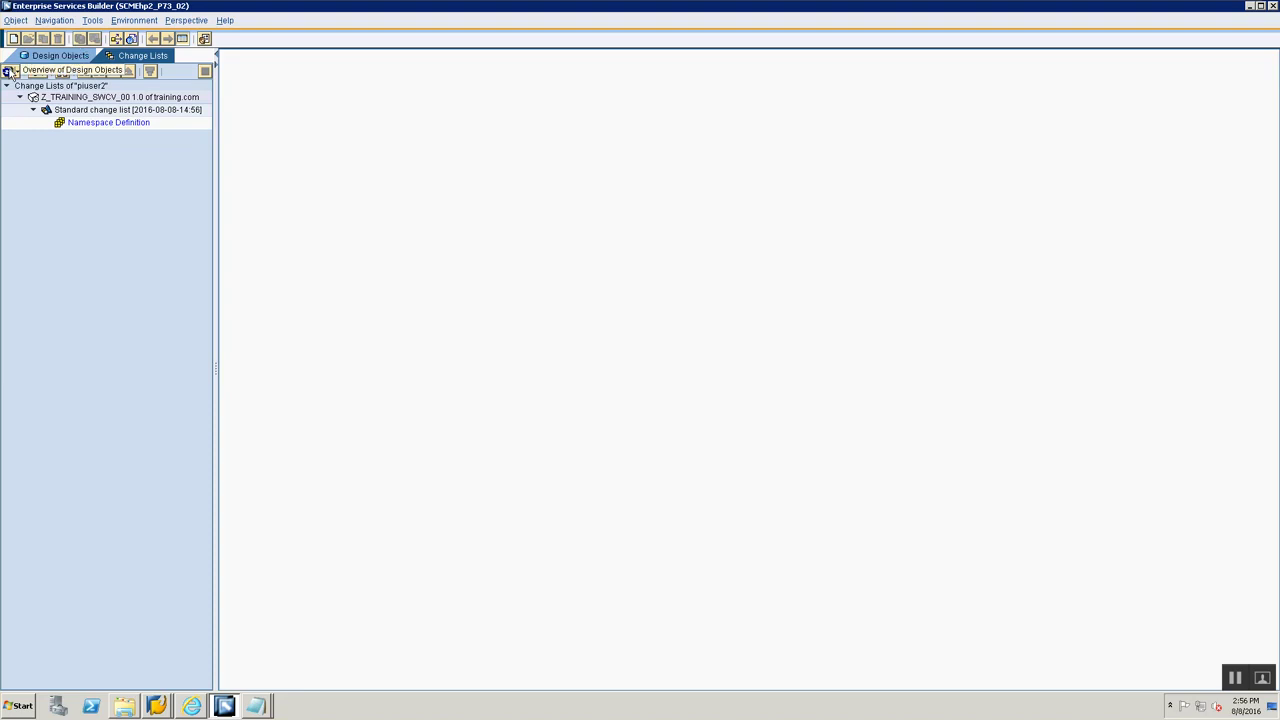
pyautogui.click(87, 111)
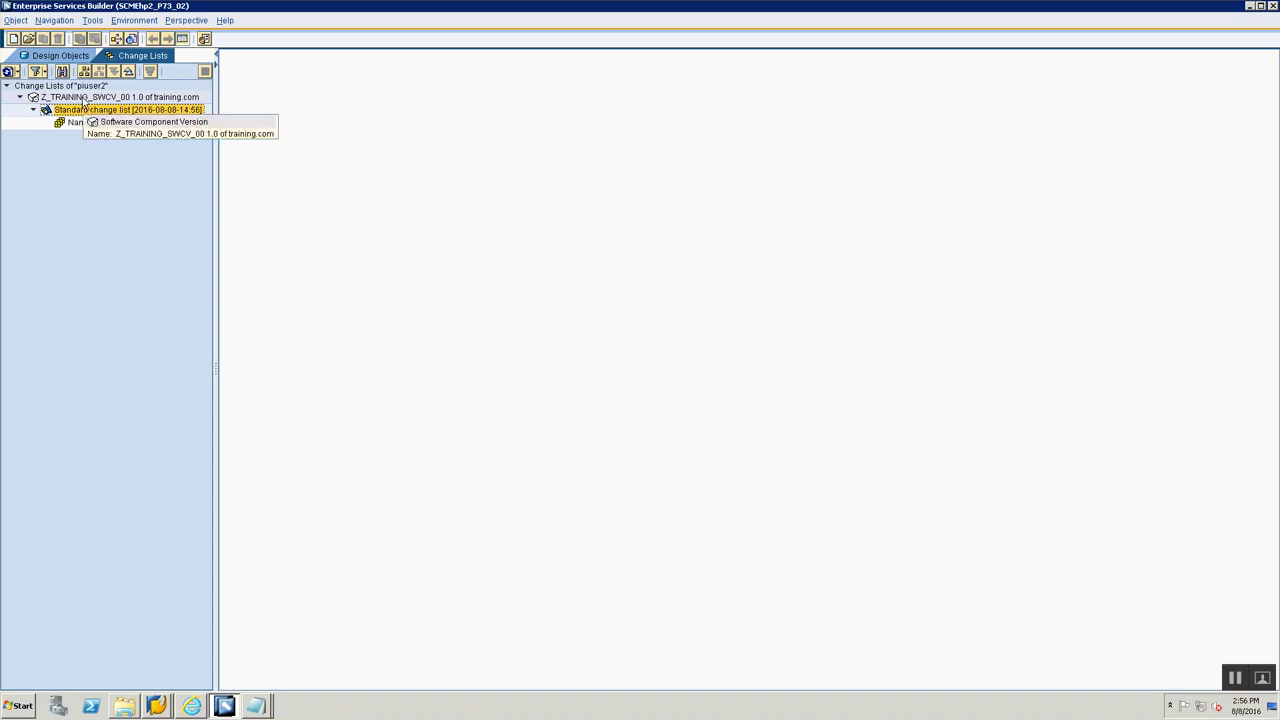
pyautogui.click(84, 99)
pyautogui.click(77, 112)
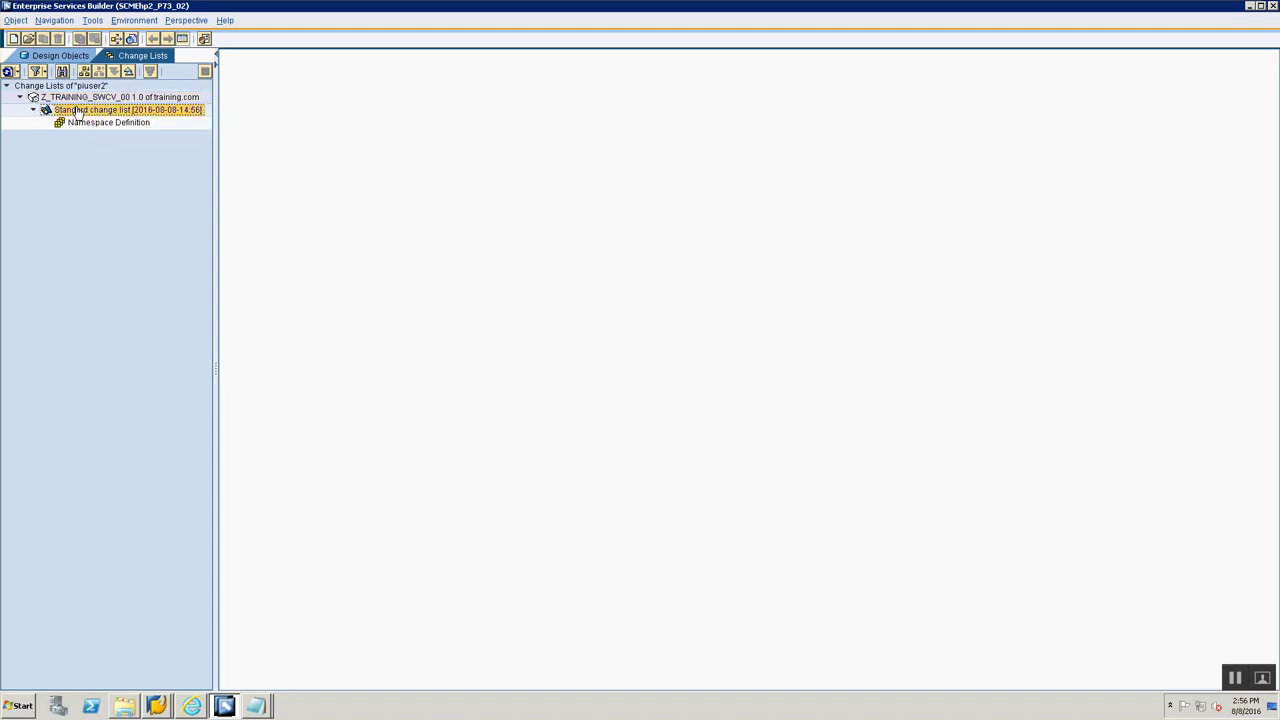
pyautogui.click(20, 97)
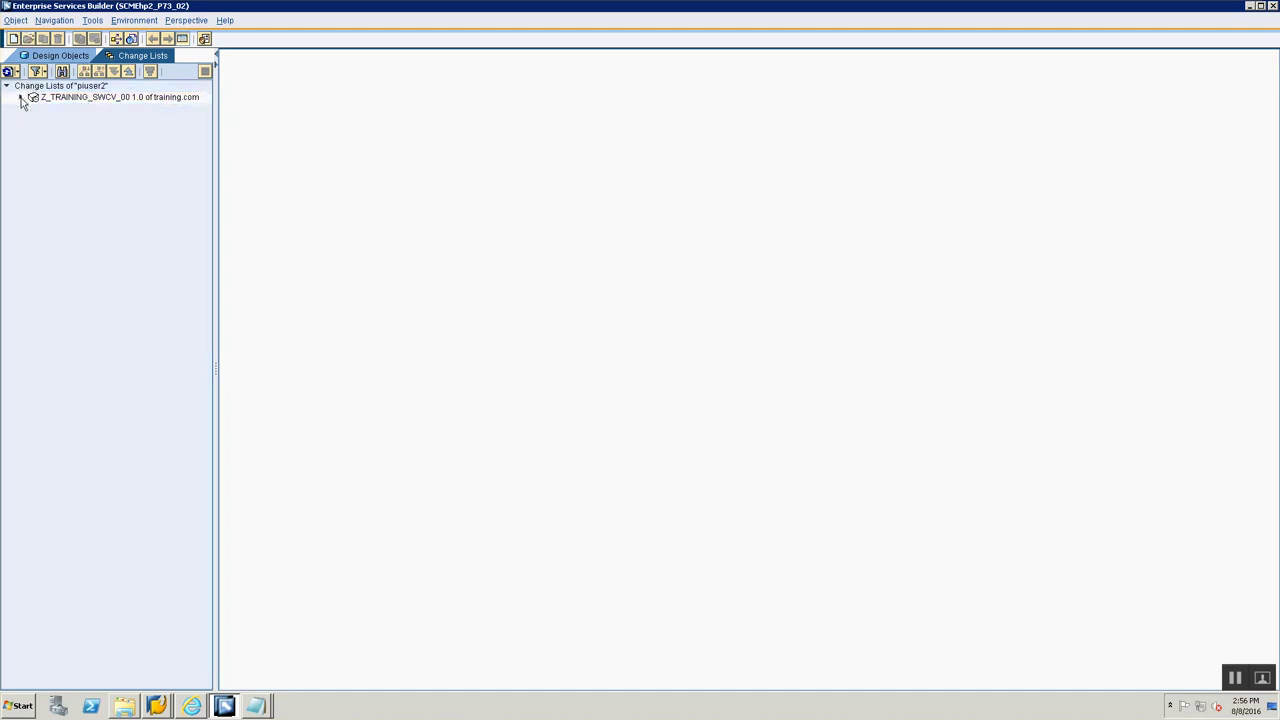
pyautogui.click(20, 97)
pyautogui.click(33, 110)
pyautogui.click(33, 110)
pyautogui.click(88, 111)
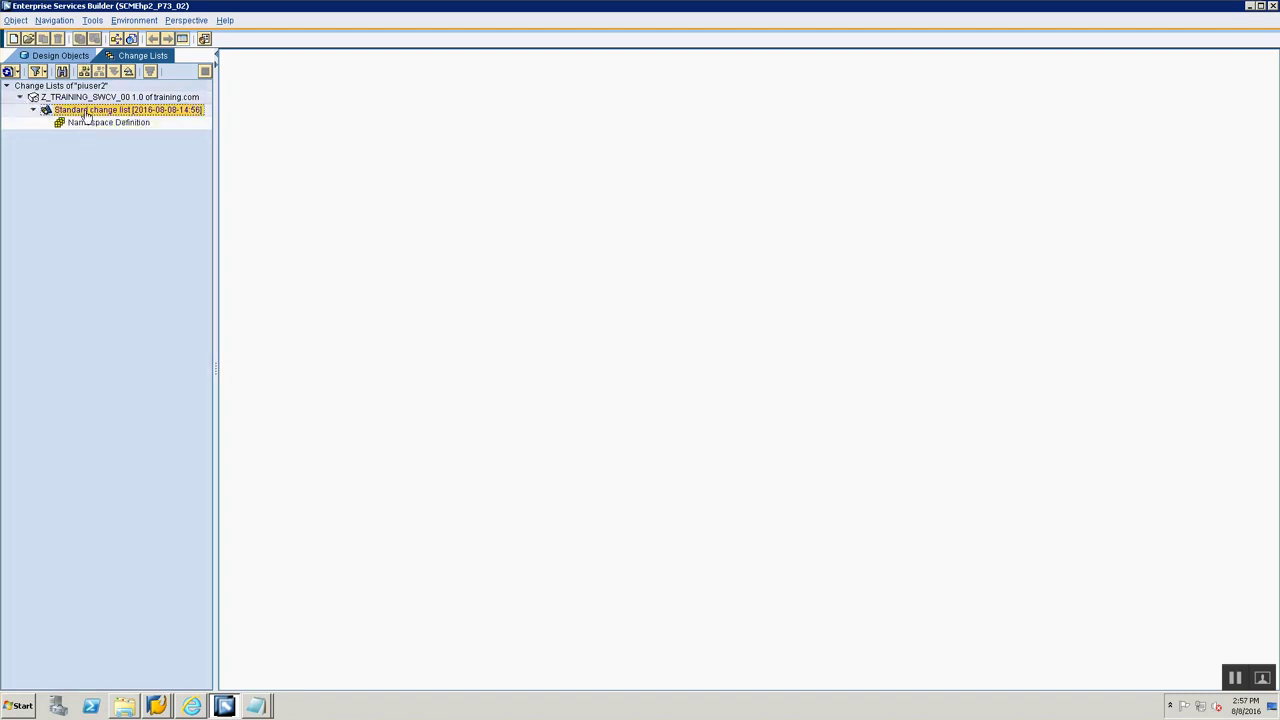
pyautogui.rightClick(89, 111)
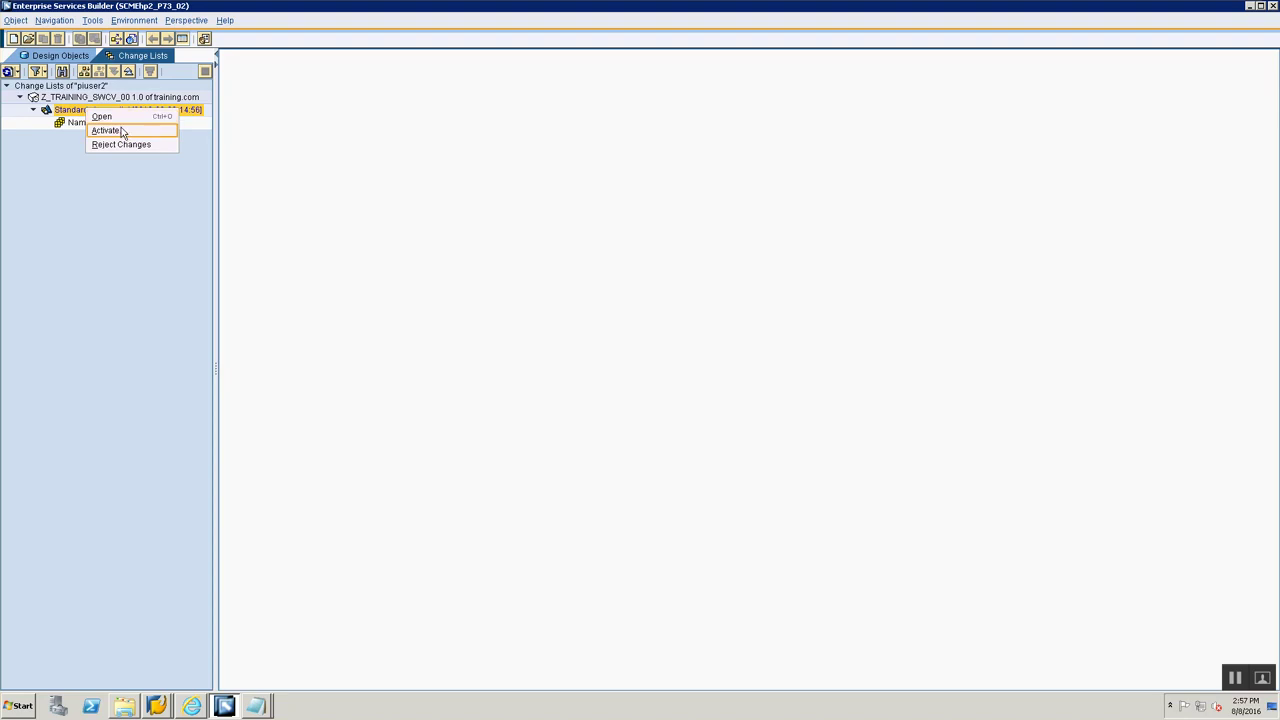
# Switch to the session notes and add "-> Activate Changes", "Go to ChangeList tab", "Go to your SWCV", "Go to changelist" and "Right Click & Activate"
pyautogui.hotkey('alt', 'Tab')
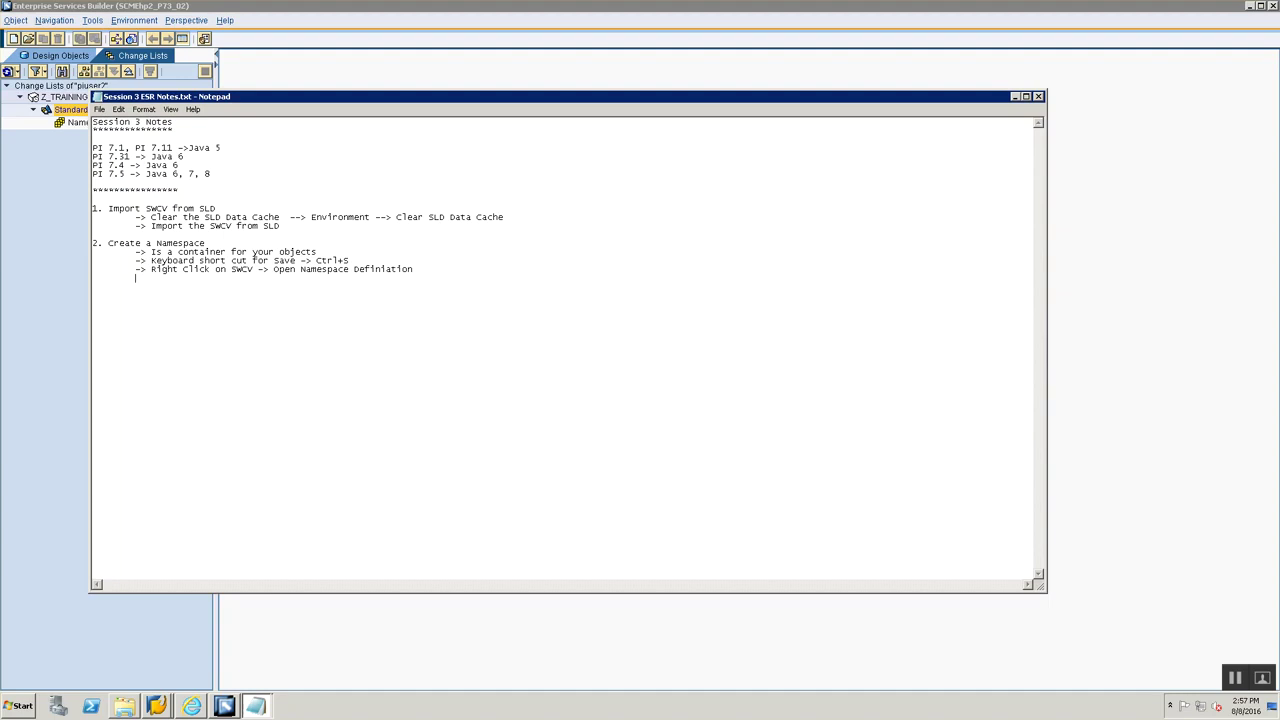
pyautogui.write('va')
pyautogui.write('ter Ch')
pyautogui.write(' Chan')
pyautogui.write('ChangeLis')
pyautogui.write('t tab')
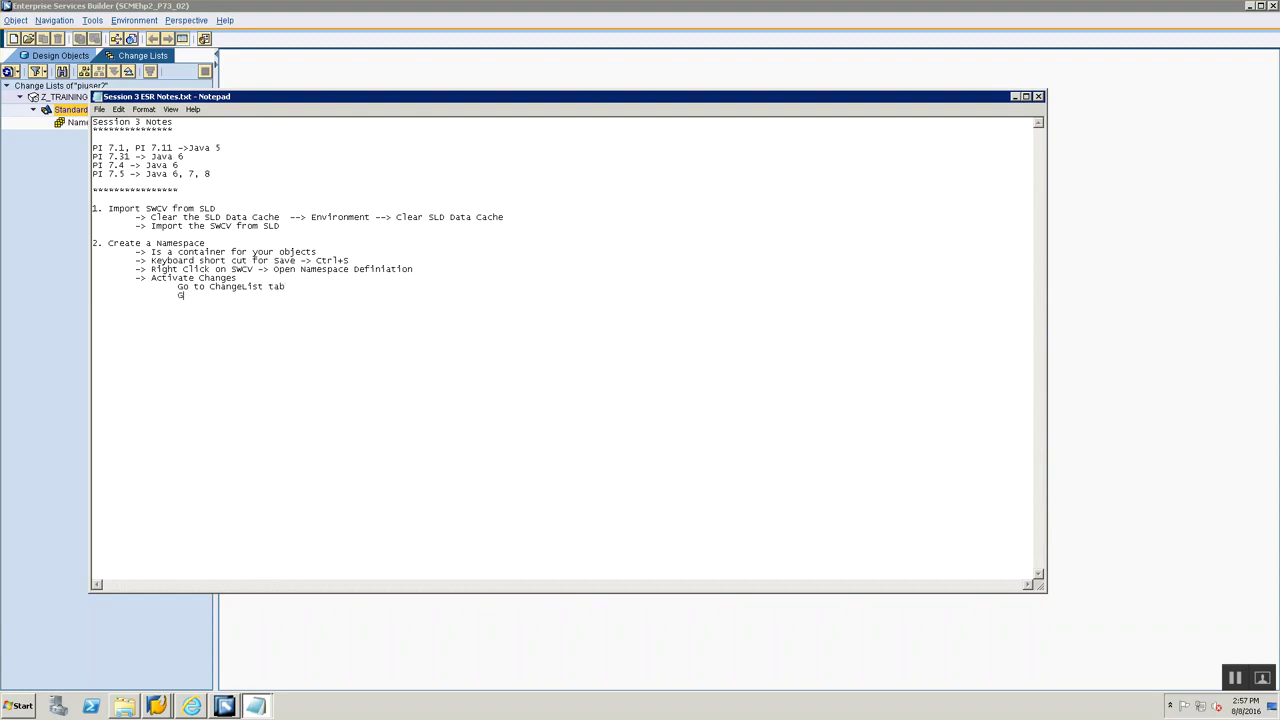
pyautogui.write('your SWCV')
pyautogui.write('changelis')
pyautogui.write('Right Click & Activate')
# Switch back to Enterprise Services Builder, activate the standard change list containing the Namespace Definition, and return to the design objects
pyautogui.hotkey('alt', 'Tab')
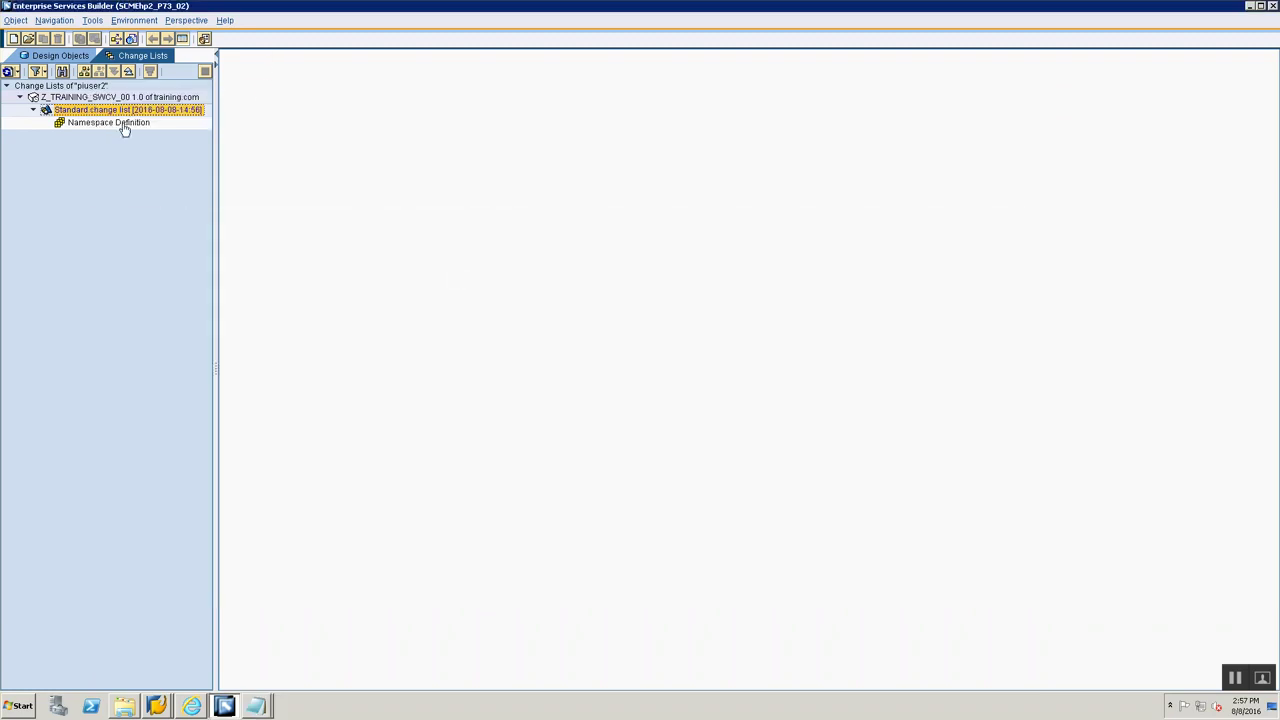
pyautogui.rightClick(122, 110)
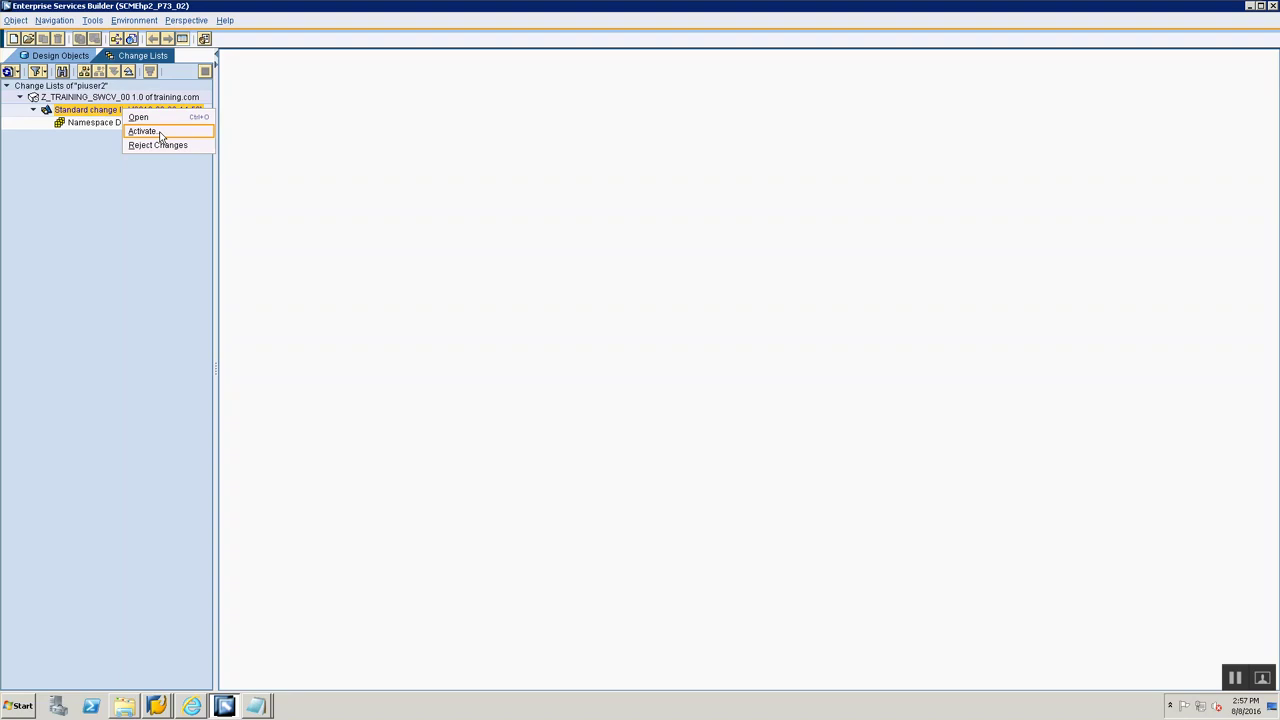
pyautogui.click(160, 134)
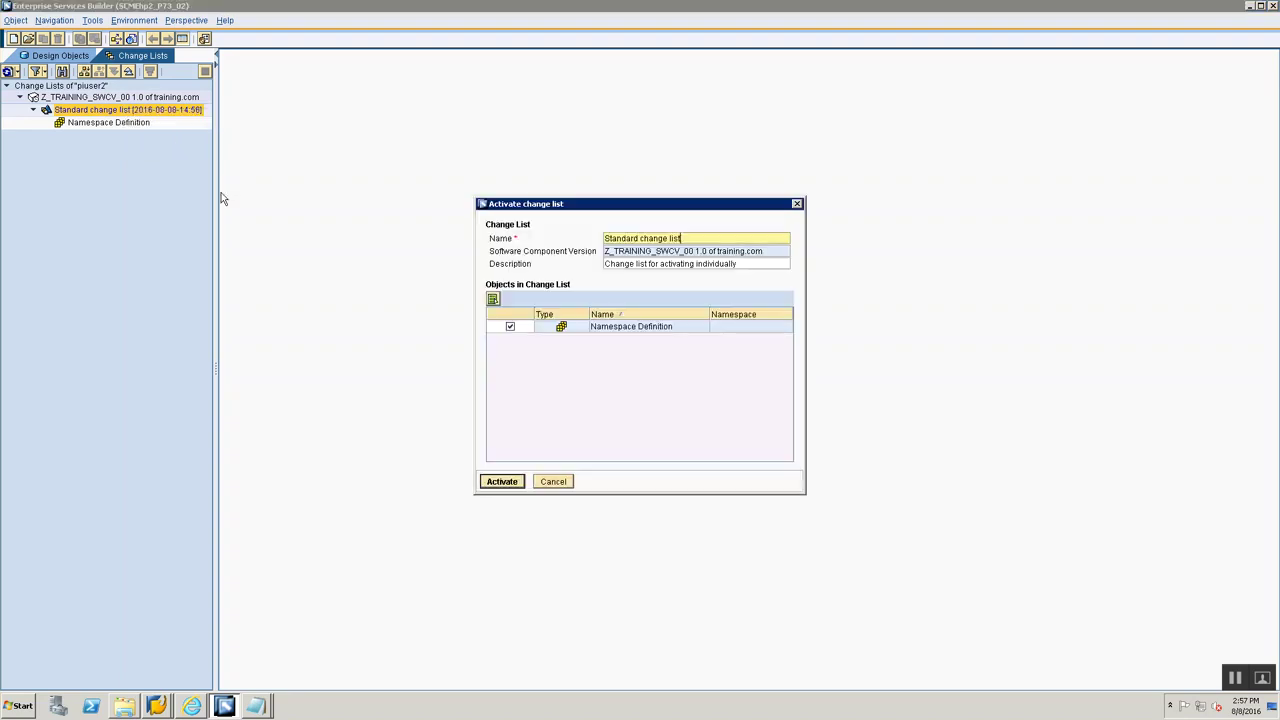
pyautogui.click(502, 482)
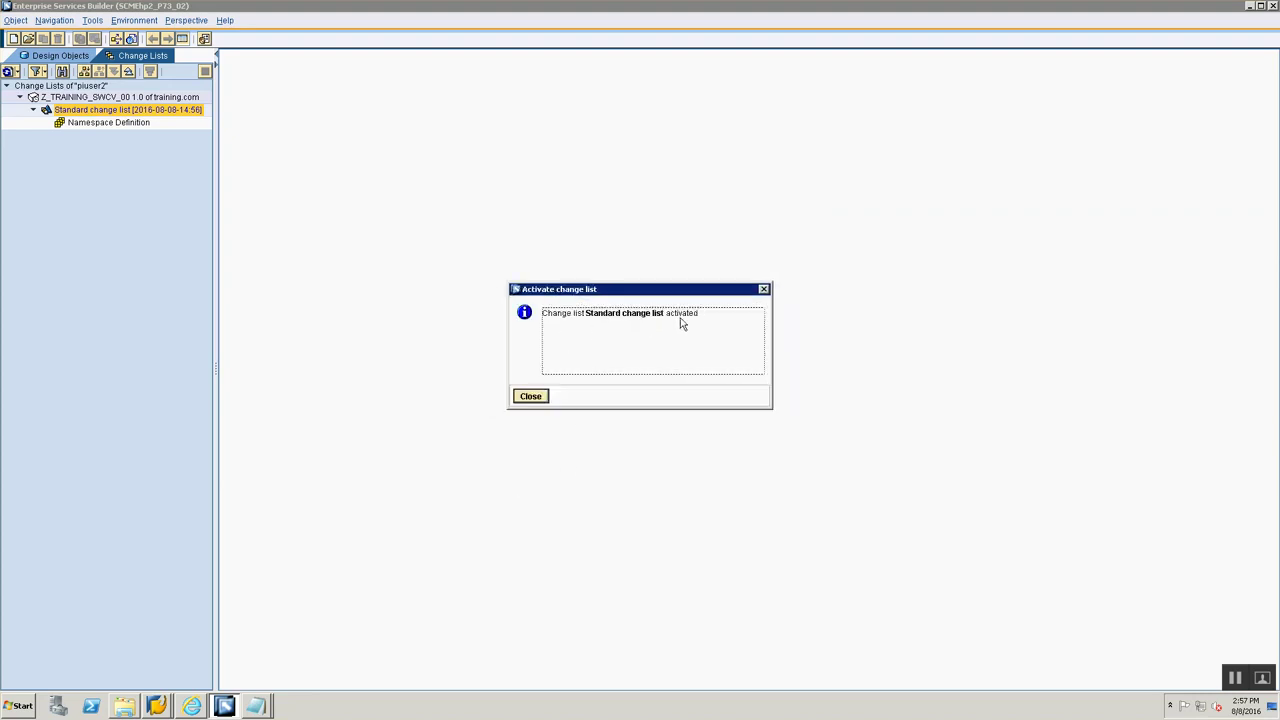
pyautogui.click(540, 397)
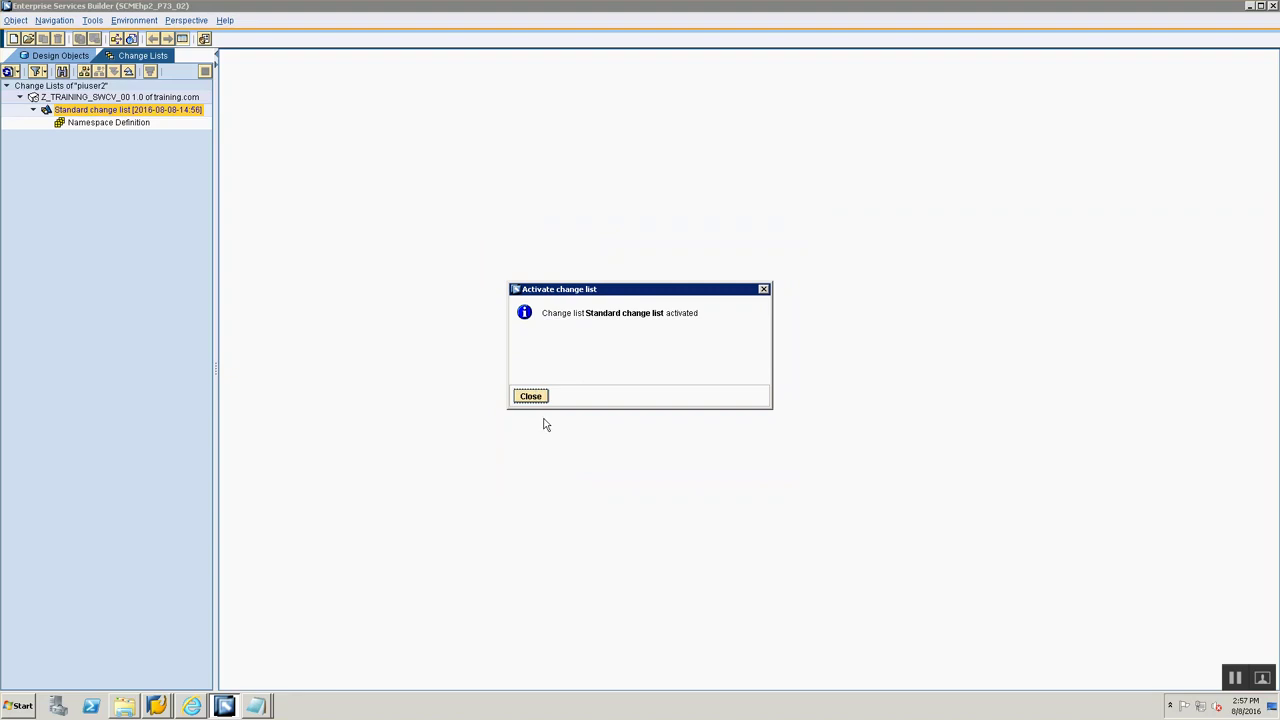
pyautogui.click(533, 399)
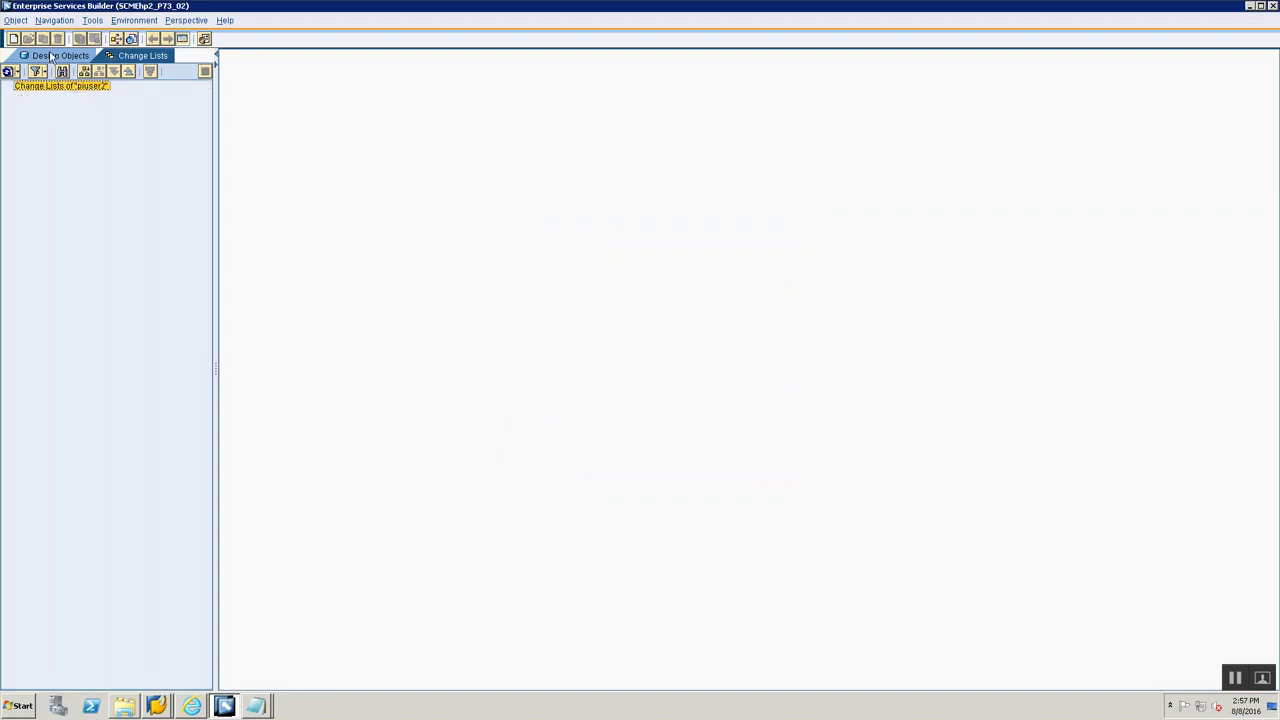
pyautogui.click(52, 55)
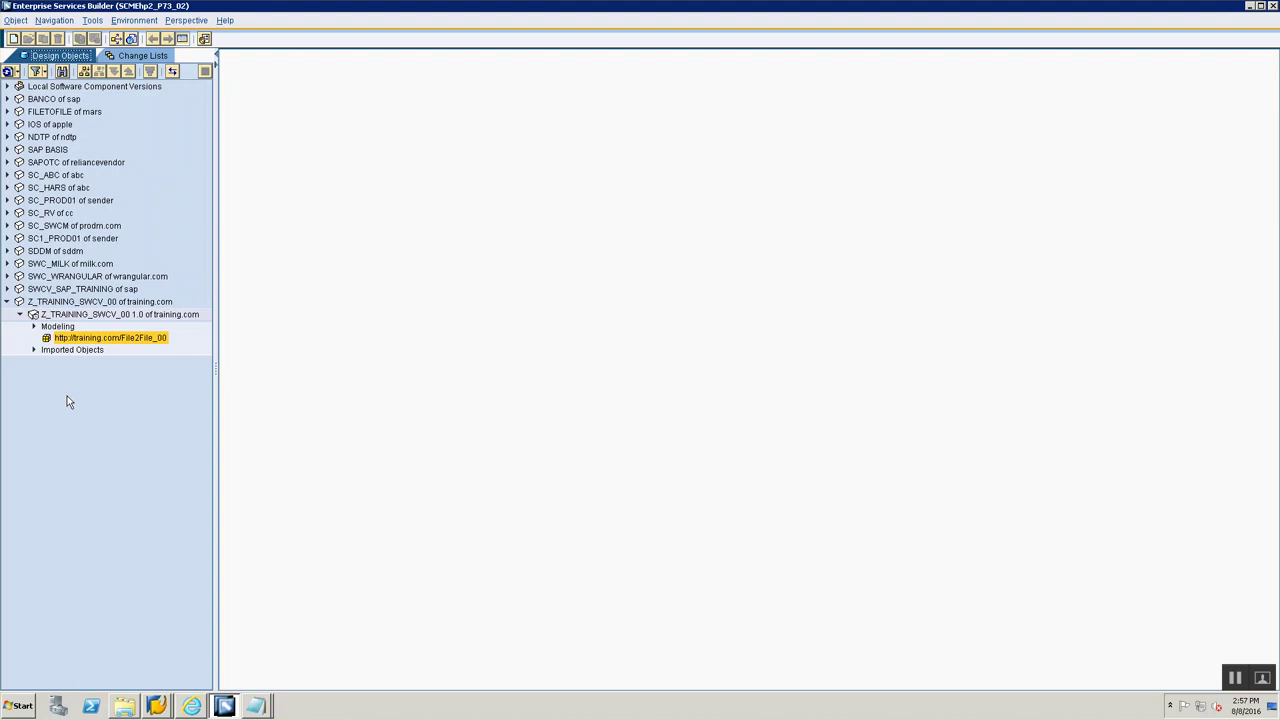
# Switch to the Training folder, open SAP PO_D1.2_ESR Overview.pptx from Presentations and view its Data Type slide
pyautogui.click(124, 706)
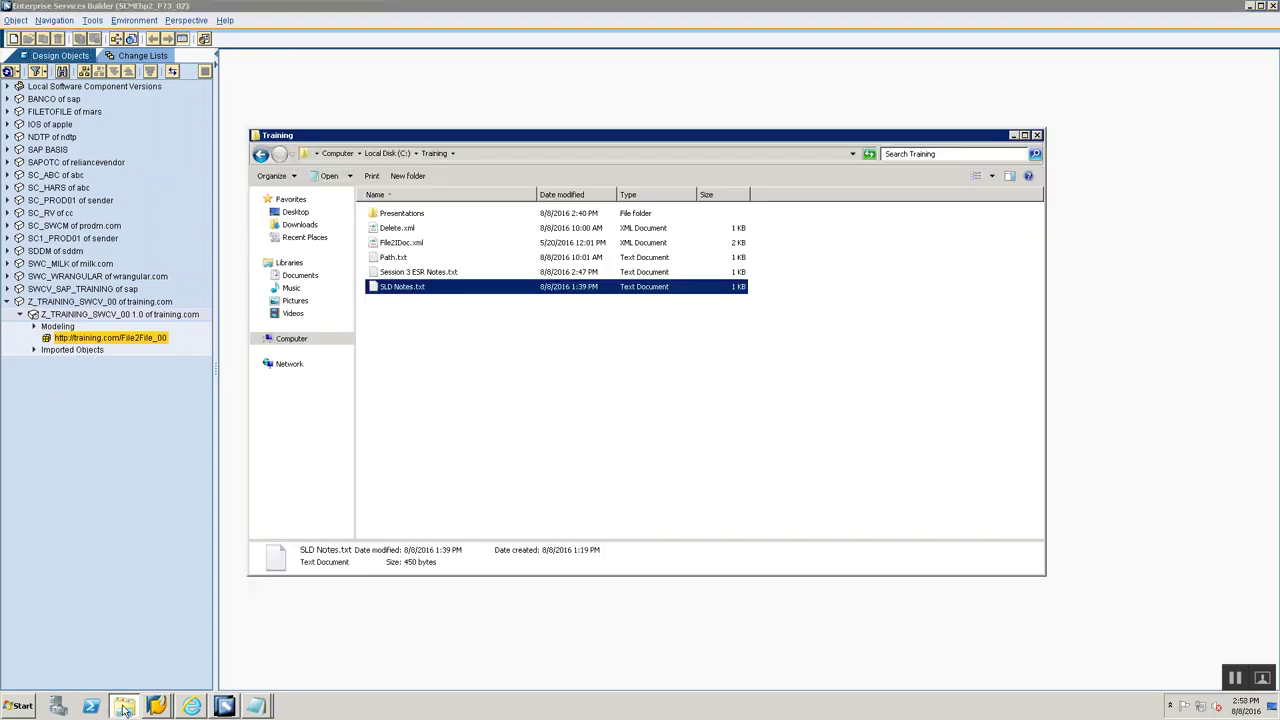
pyautogui.doubleClick(393, 213)
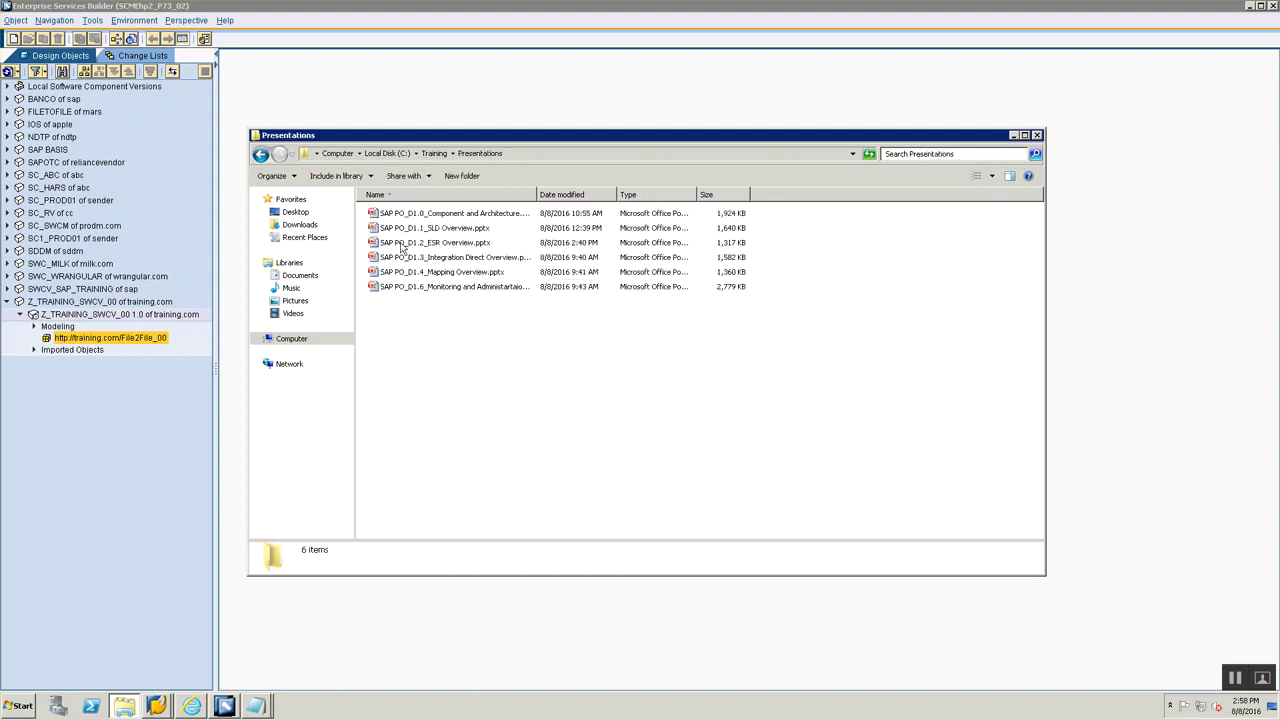
pyautogui.click(402, 245)
pyautogui.doubleClick(400, 245)
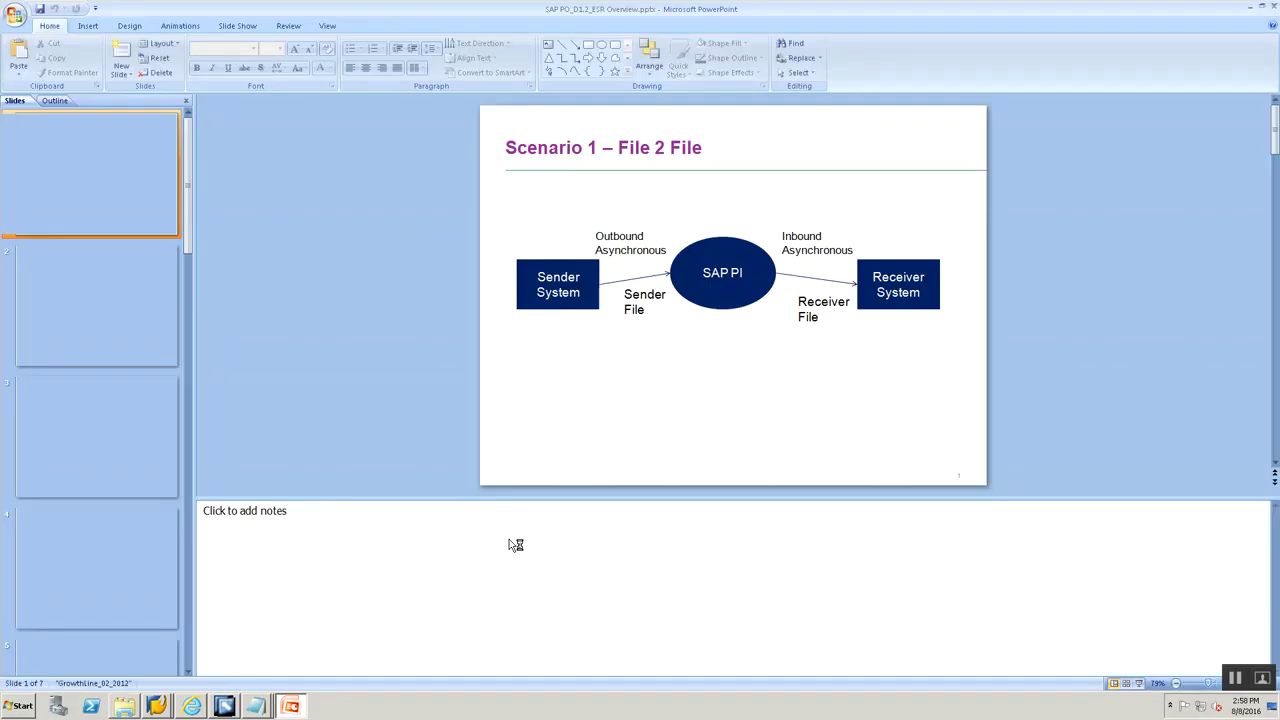
pyautogui.click(92, 316)
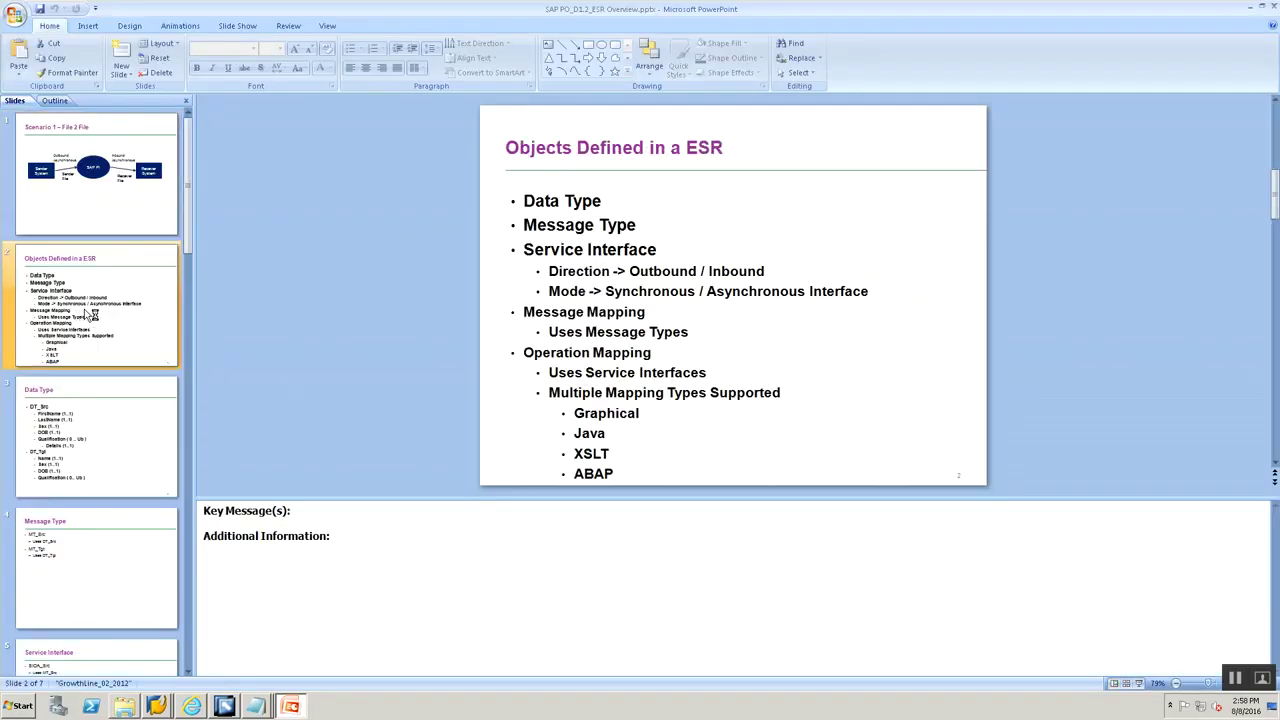
pyautogui.click(89, 466)
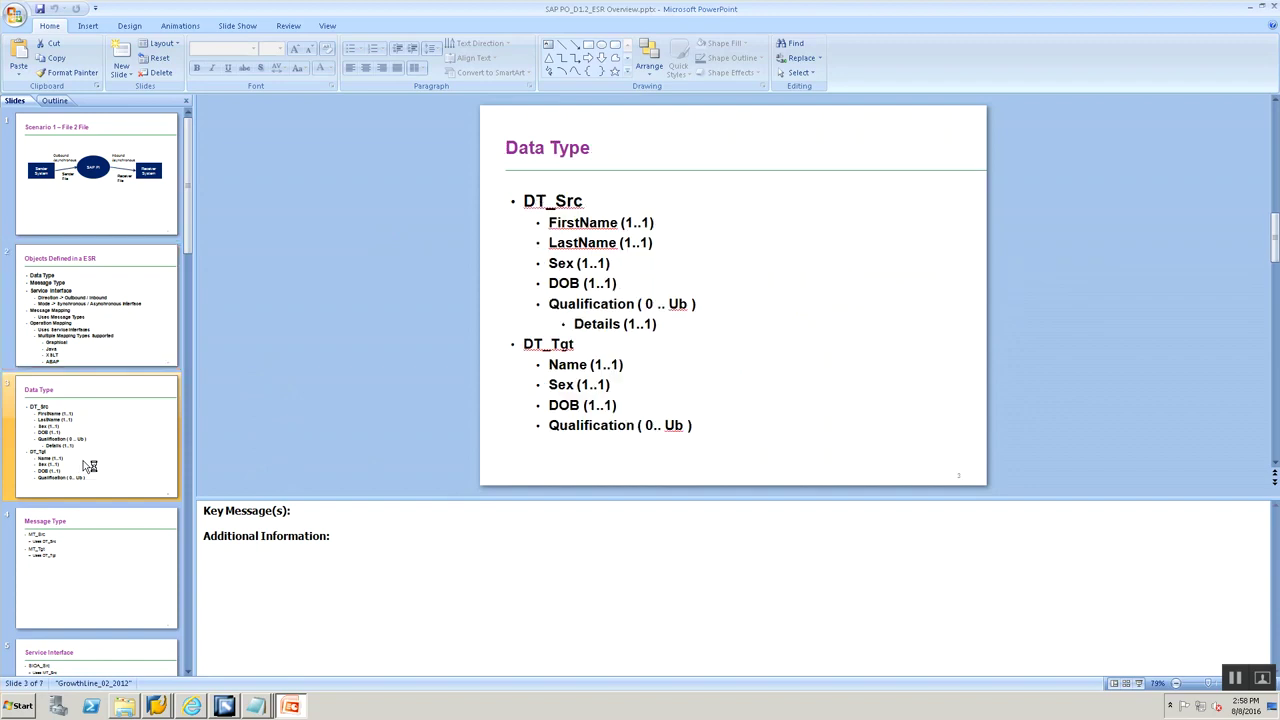
pyautogui.click(103, 326)
pyautogui.press('Down')
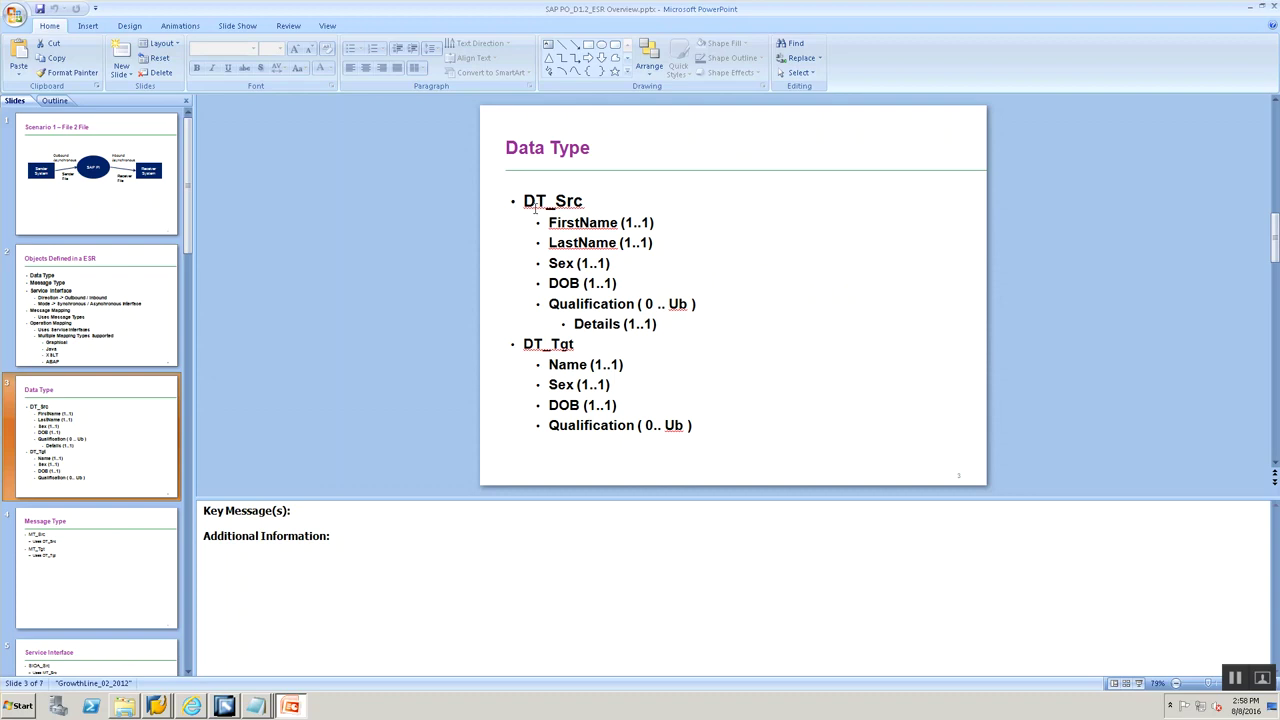
pyautogui.hotkey('alt', 'Tab')
pyautogui.hotkey('alt', 'Tab')
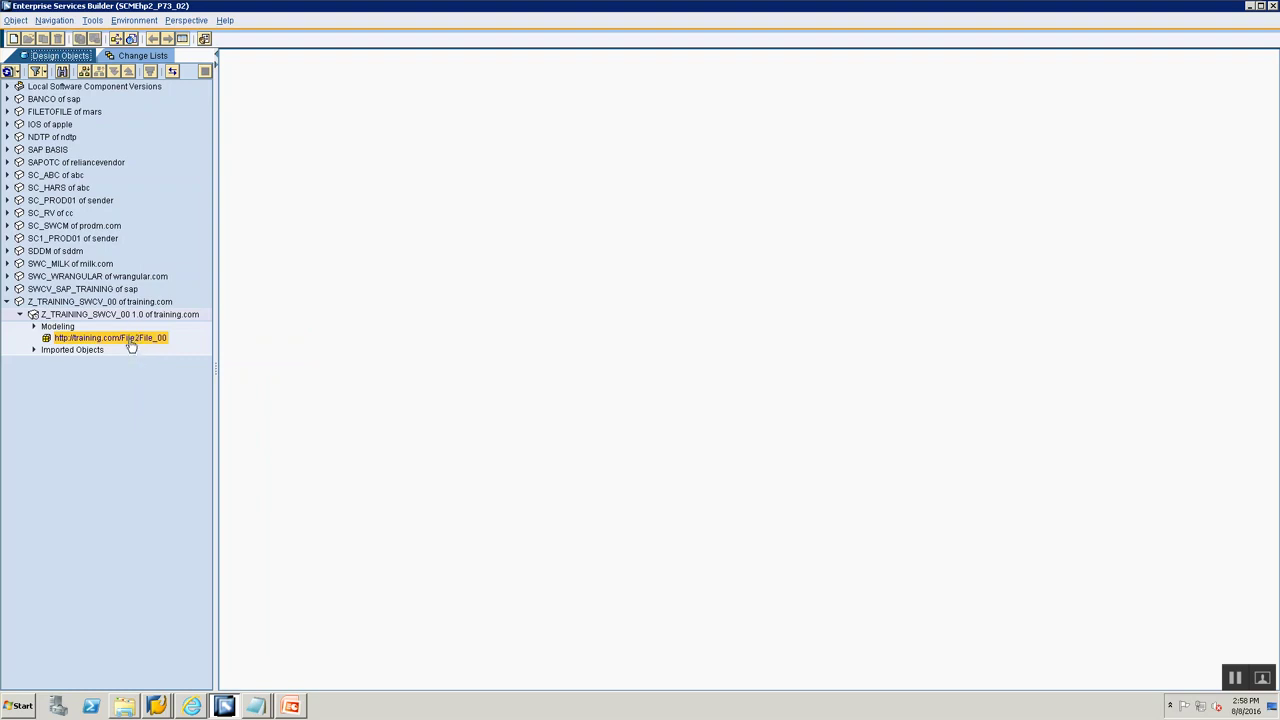
pyautogui.rightClick(130, 342)
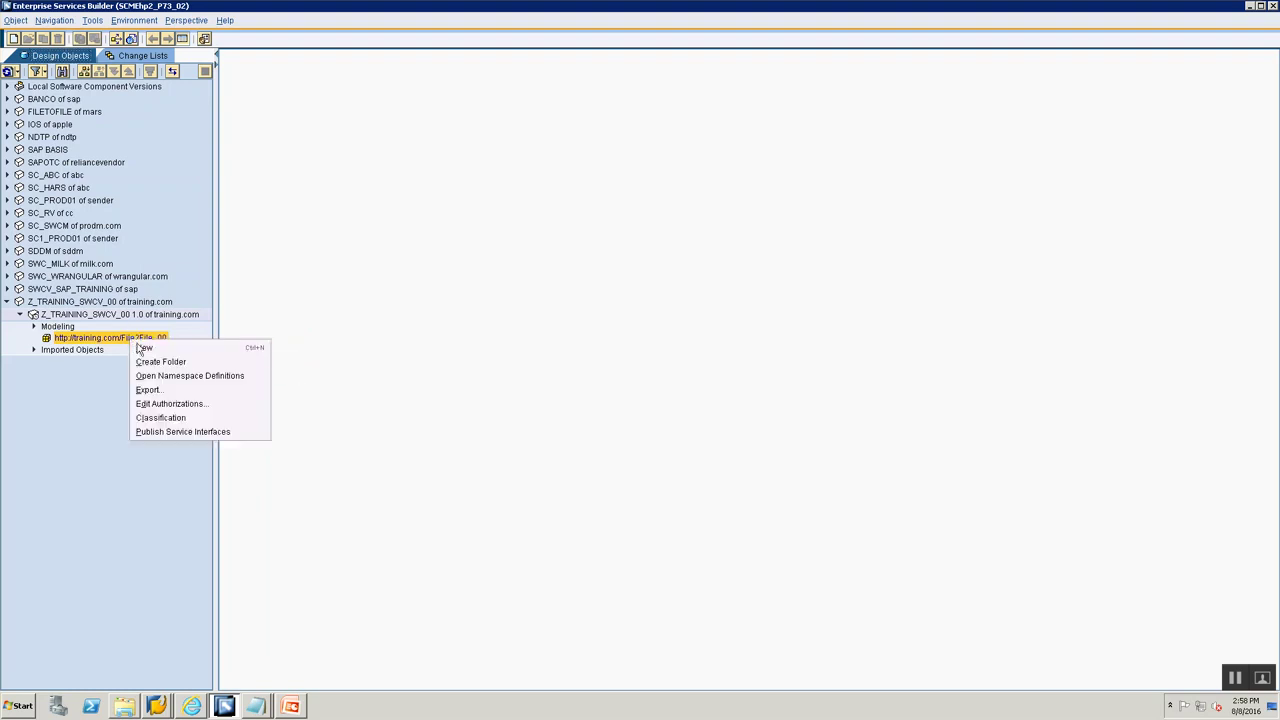
pyautogui.click(145, 349)
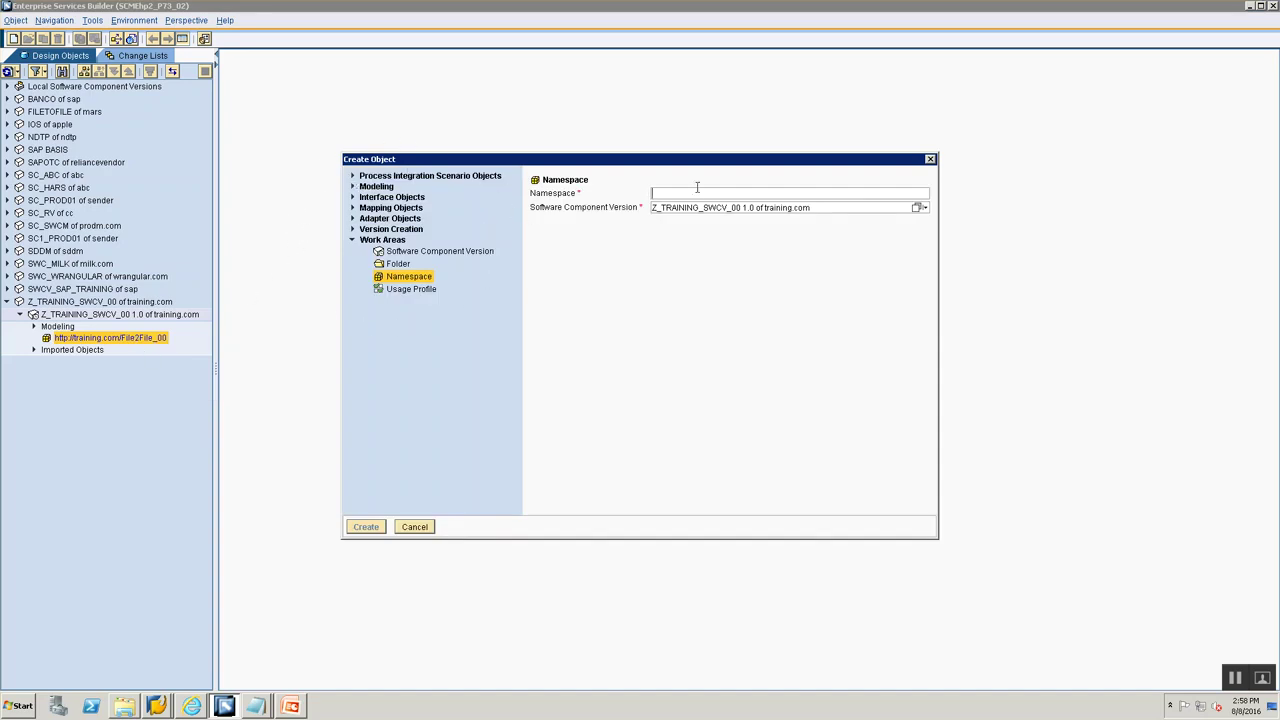
pyautogui.click(353, 200)
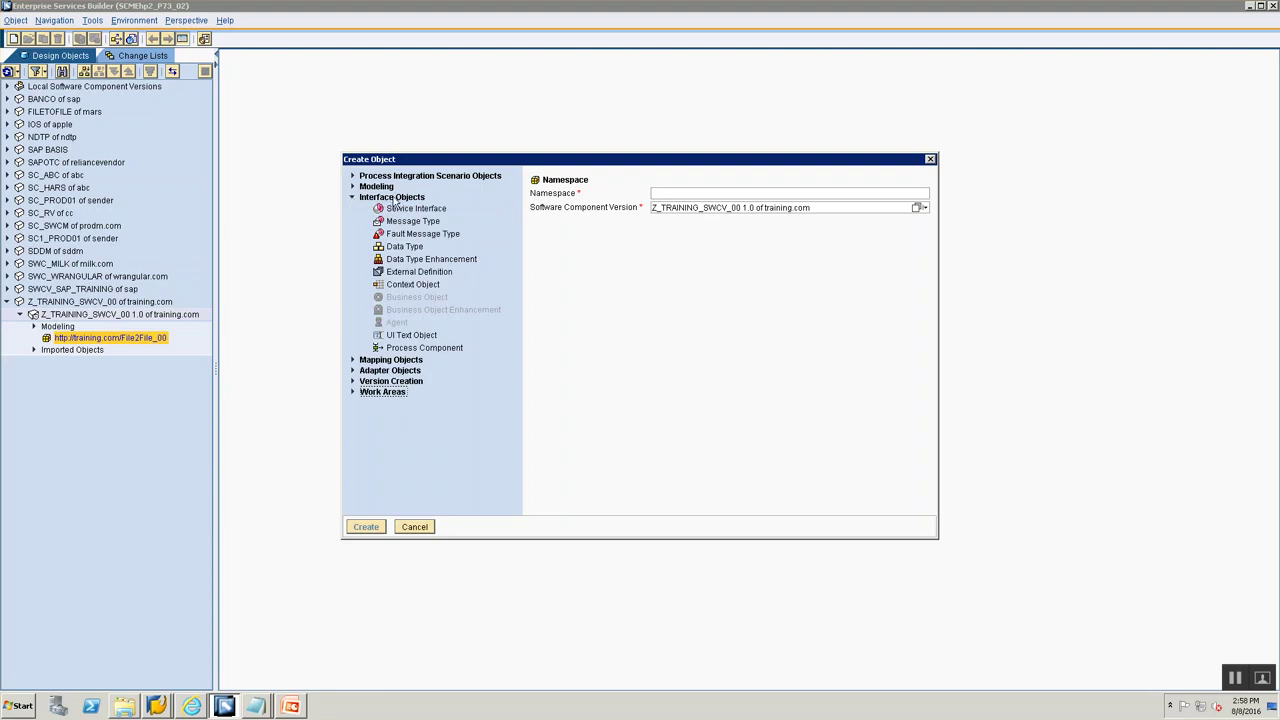
# Switch to the session notes and add "-> Create DataType -> By going to your Namespace, New --> Inetrface Objects --> Data Type"
pyautogui.hotkey('alt', 'Tab')
pyautogui.hotkey('alt', 'Tab')
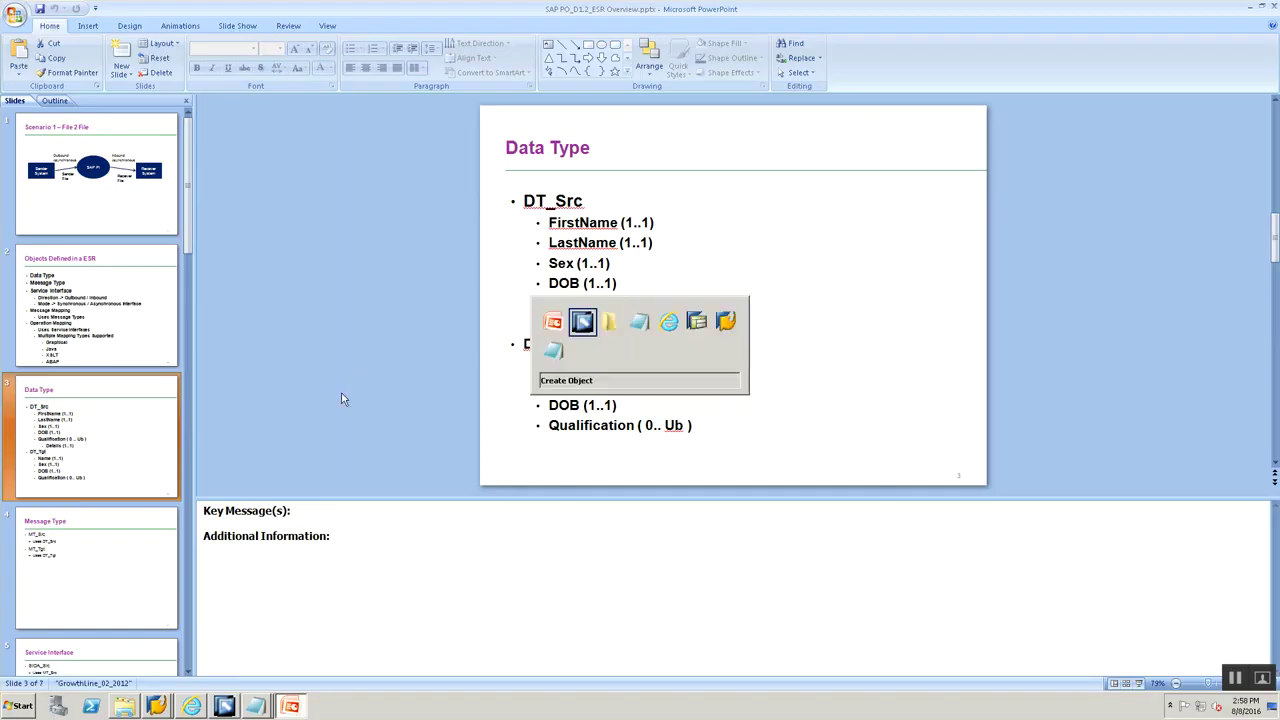
pyautogui.hotkey('alt', 'Tab')
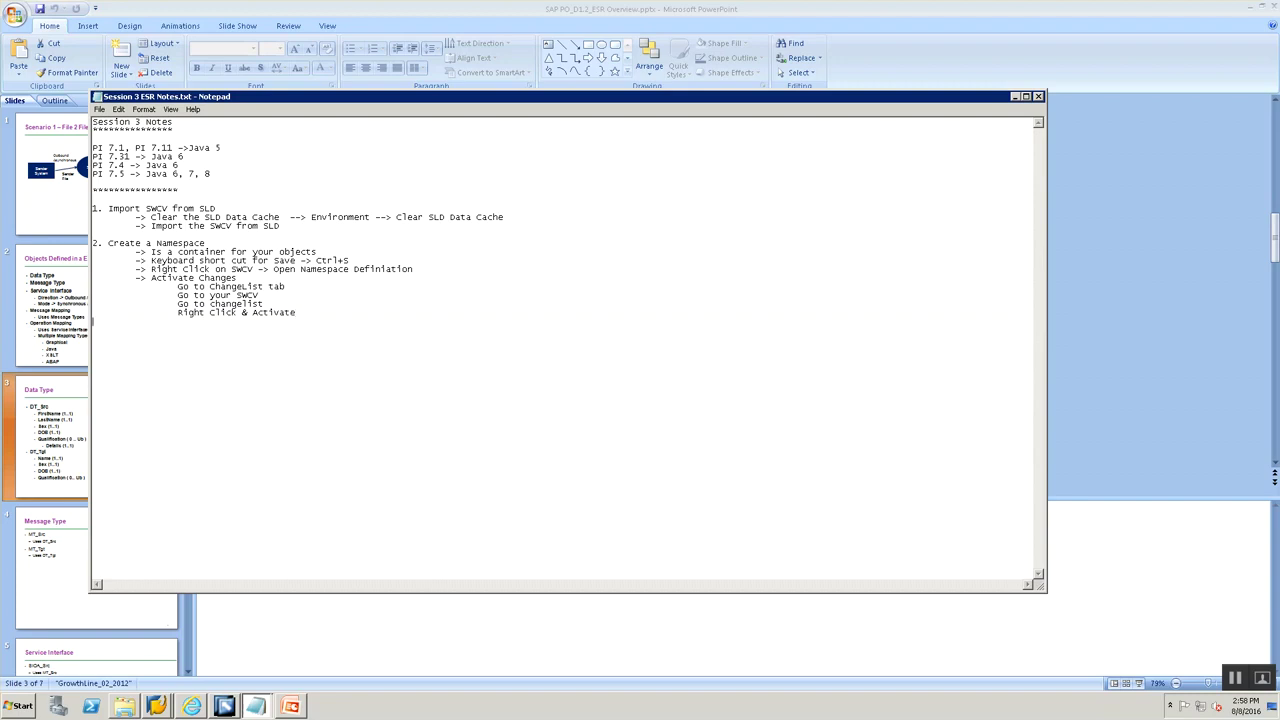
pyautogui.write('Create DataTy')
pyautogui.write('pe -> By going to your Namespace, Ne')
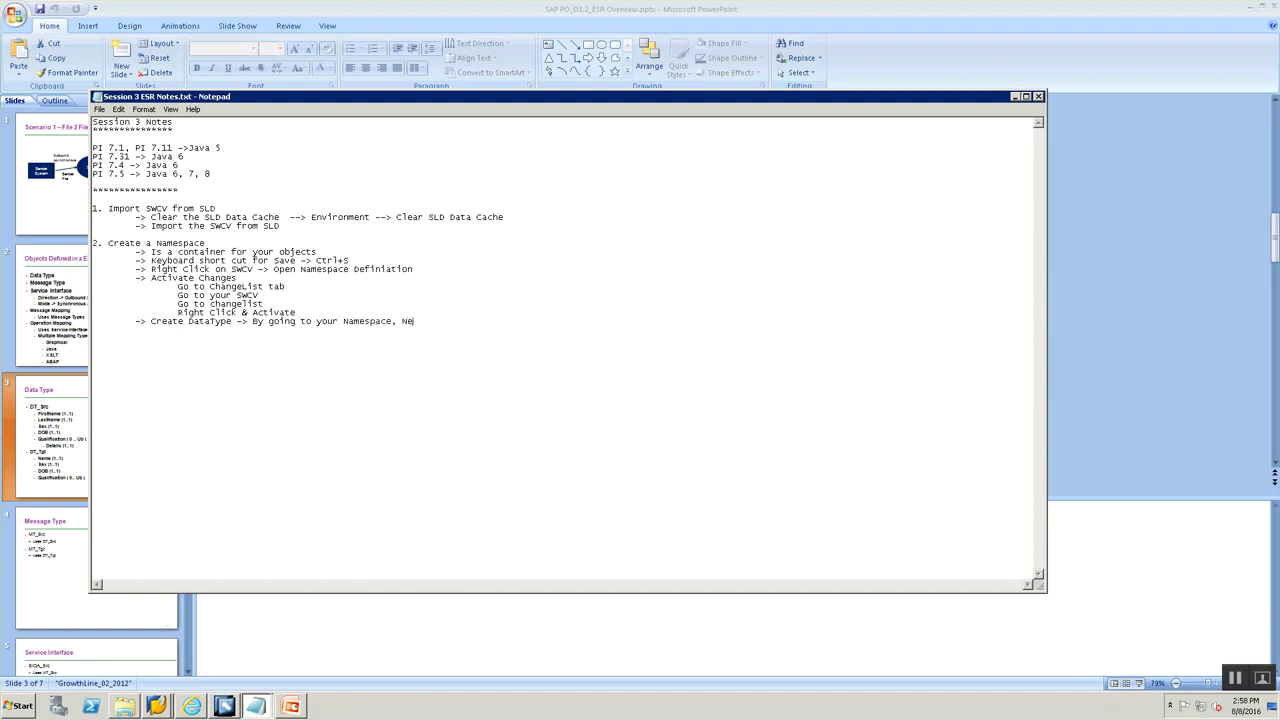
pyautogui.write('w --> Inetrface Objects --> Data Typ')
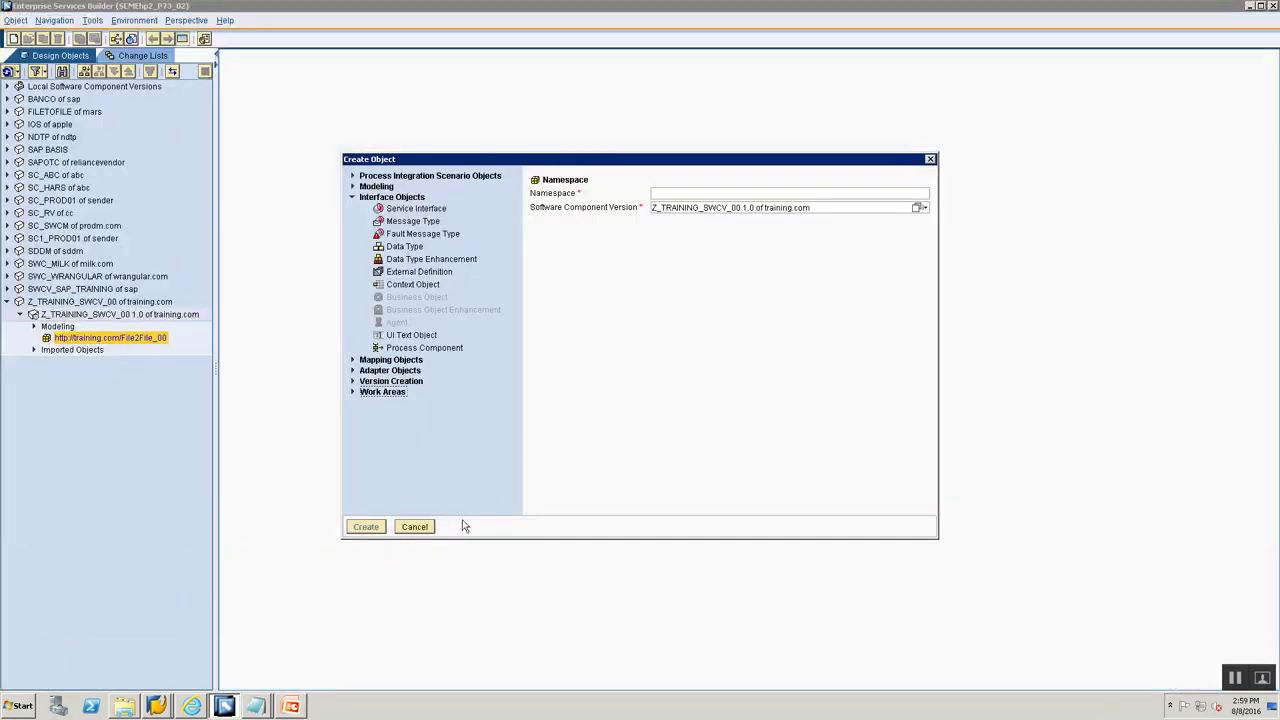
pyautogui.click(420, 528)
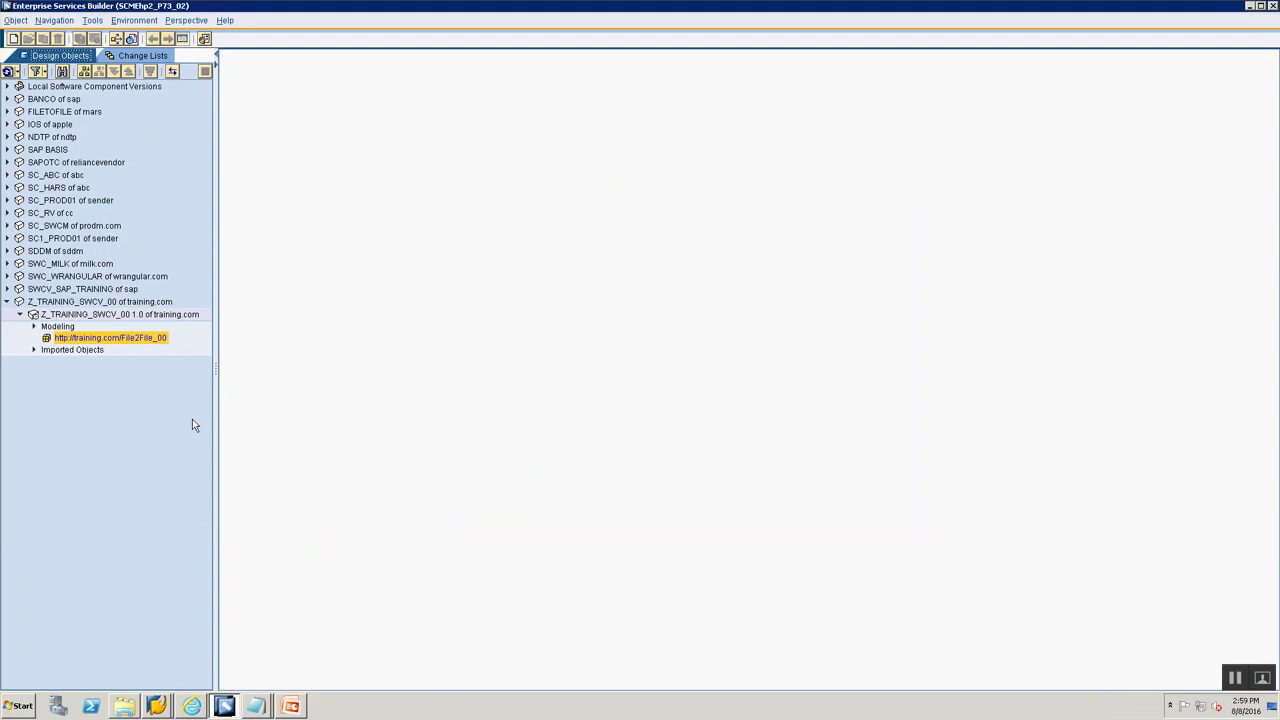
pyautogui.rightClick(133, 340)
pyautogui.click(176, 347)
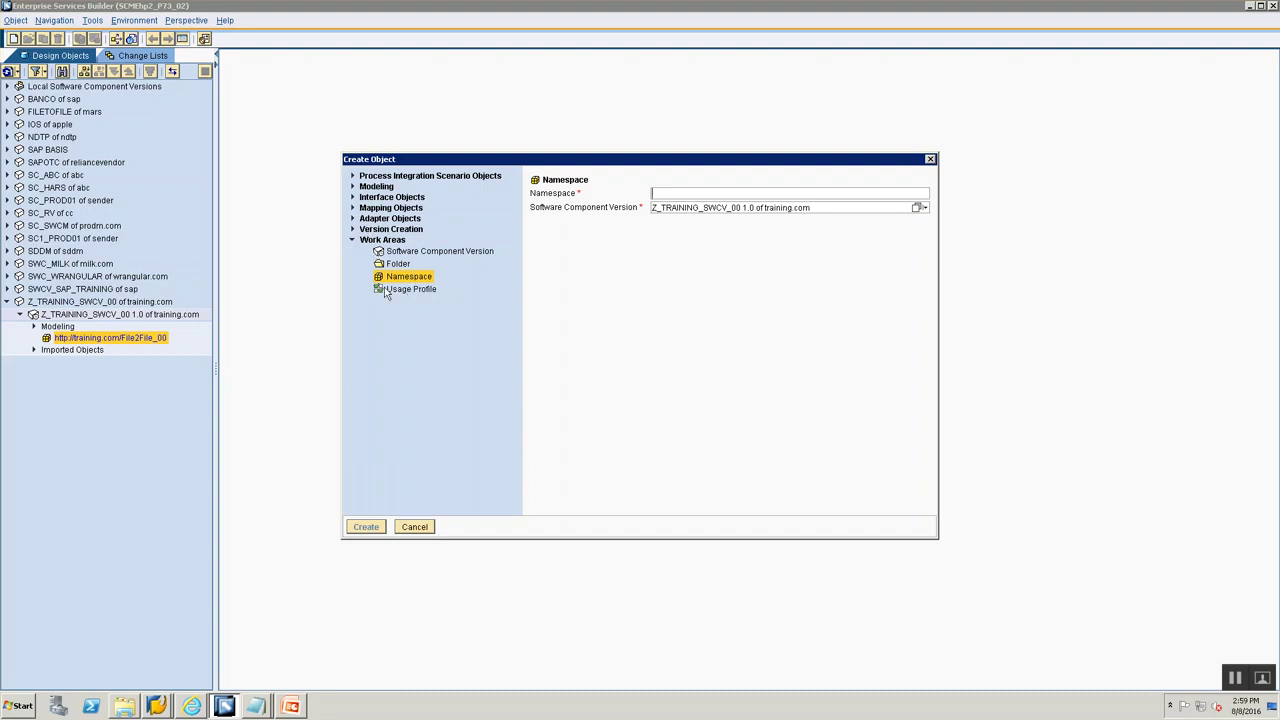
pyautogui.click(352, 197)
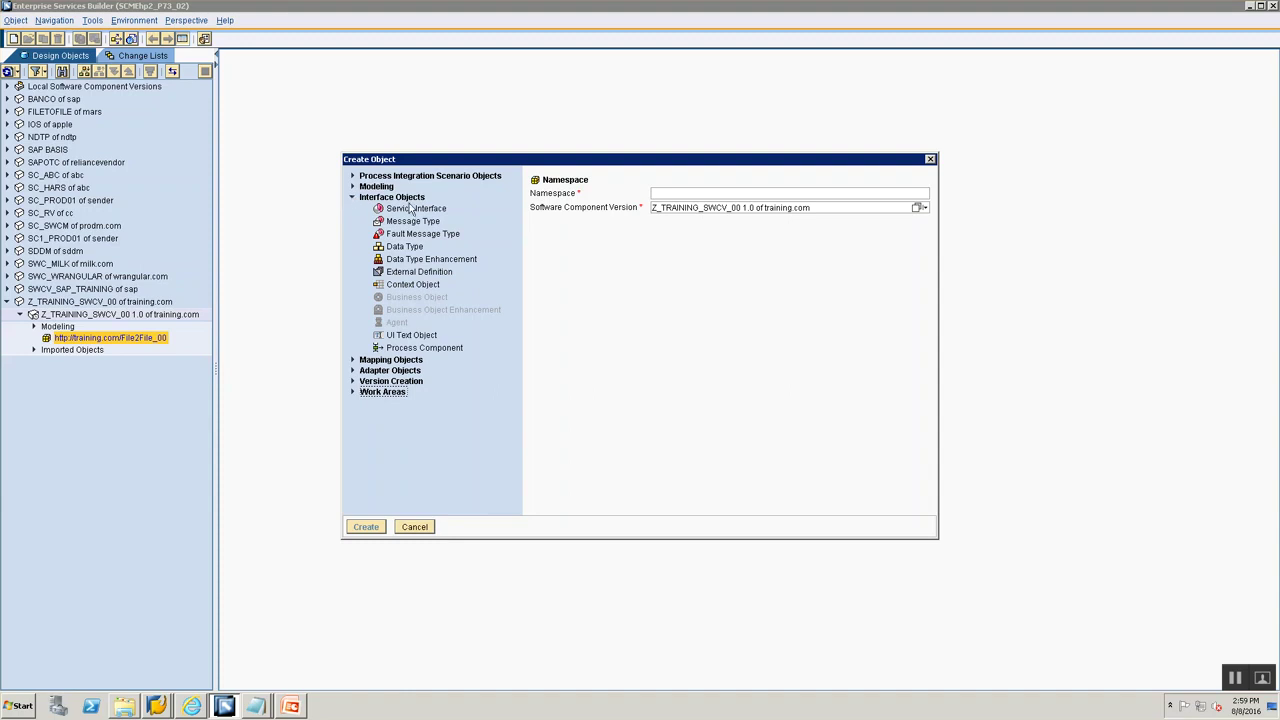
pyautogui.click(410, 248)
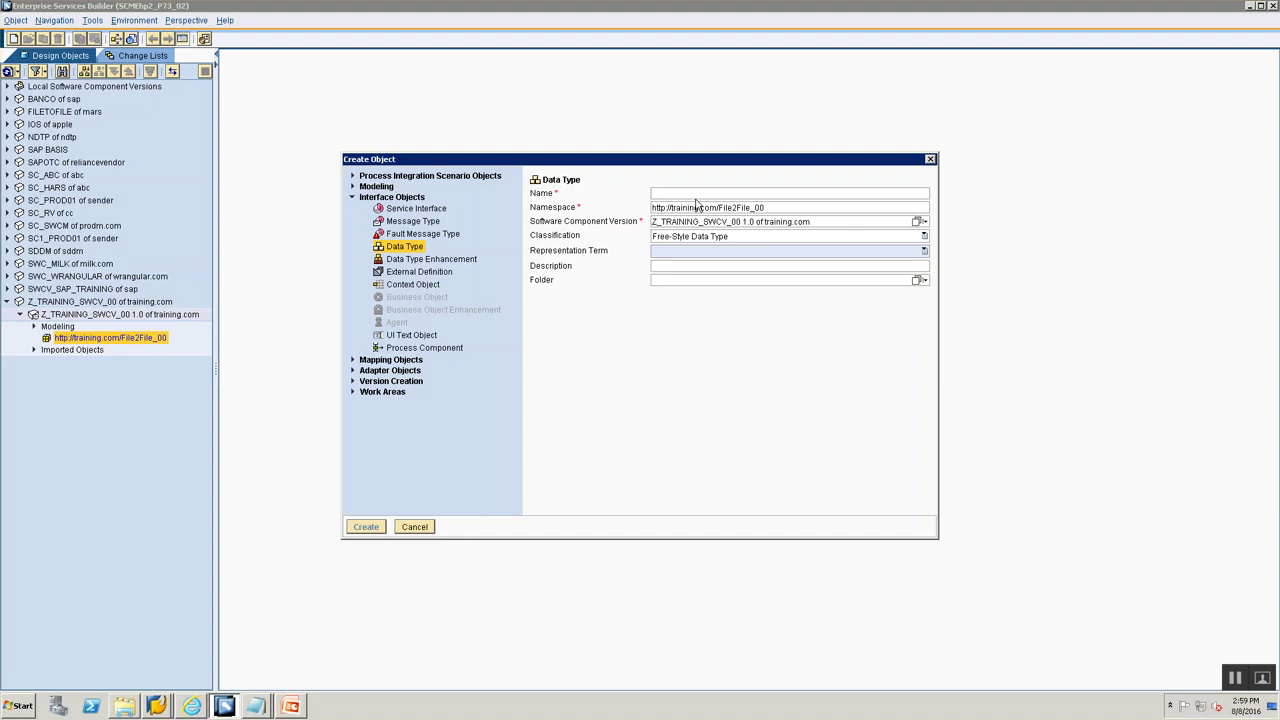
pyautogui.write('DT_Src')
pyautogui.click(365, 530)
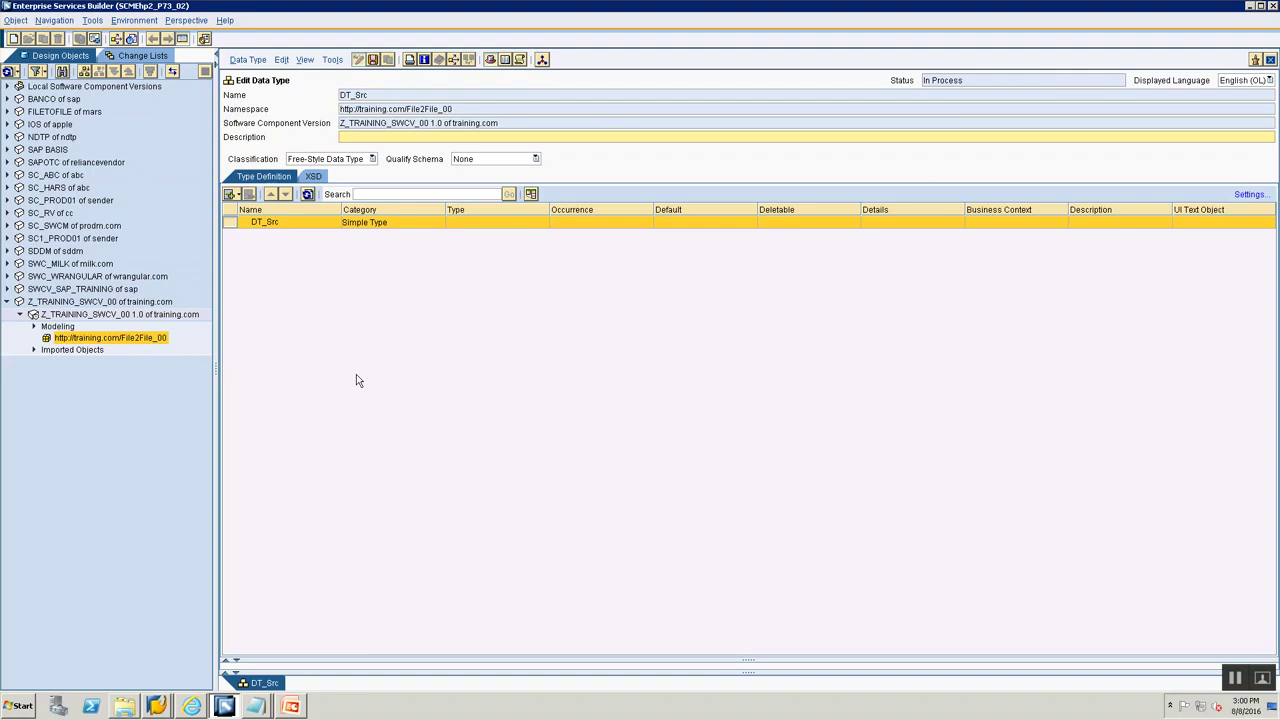
# Check the Data Type slide in PowerPoint, return to Enterprise Services Builder, and insert a subelement named EmployeeDetails under DT_Src
pyautogui.hotkey('alt', 'Tab')
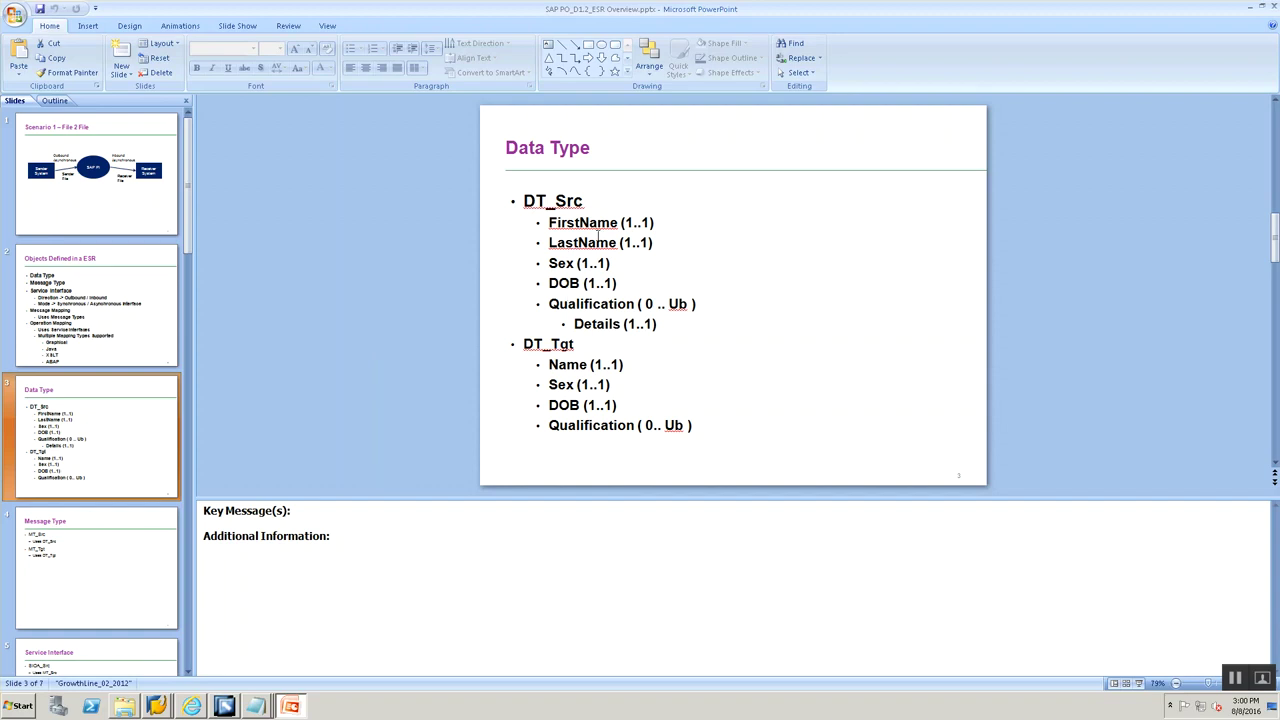
pyautogui.hotkey('alt', 'Tab')
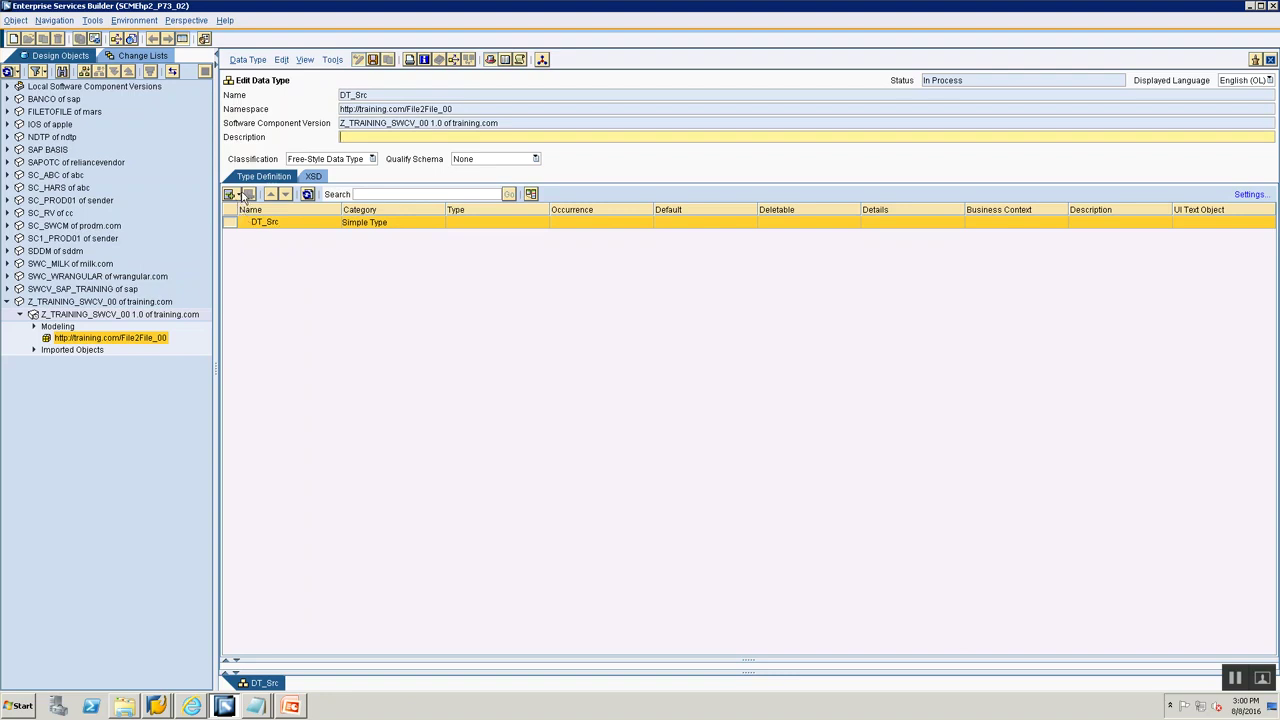
pyautogui.click(238, 195)
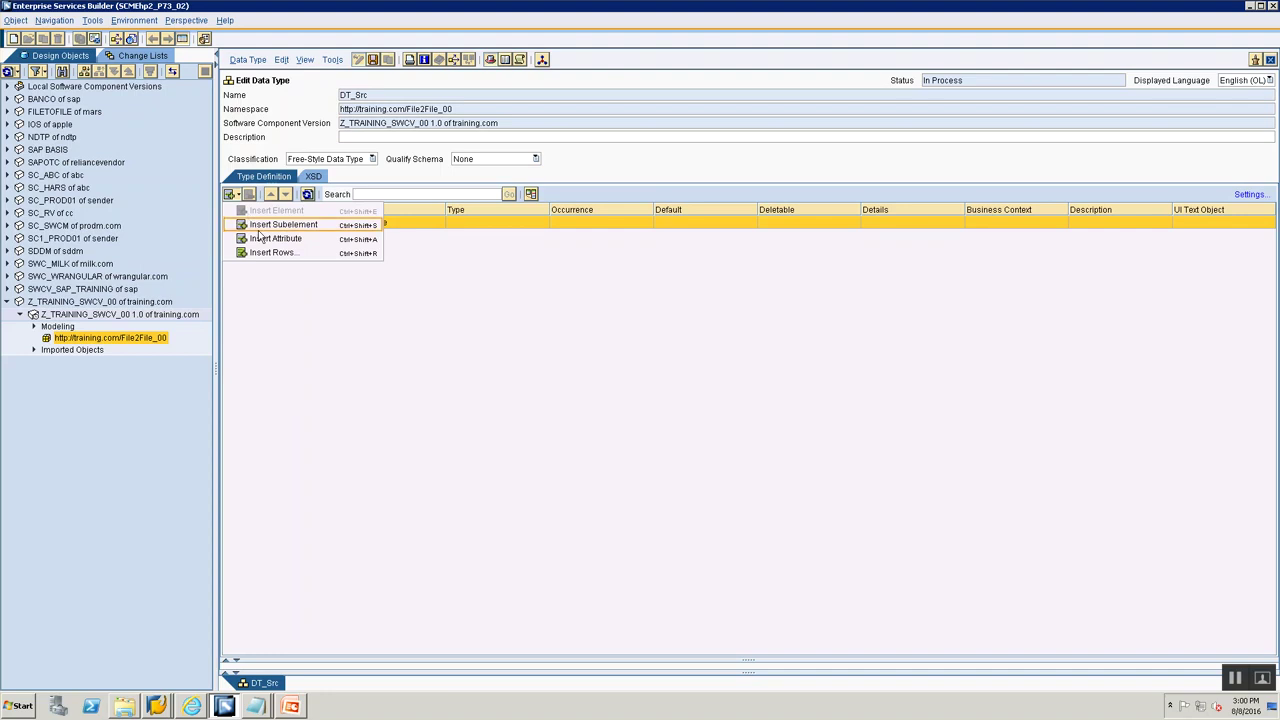
pyautogui.click(264, 225)
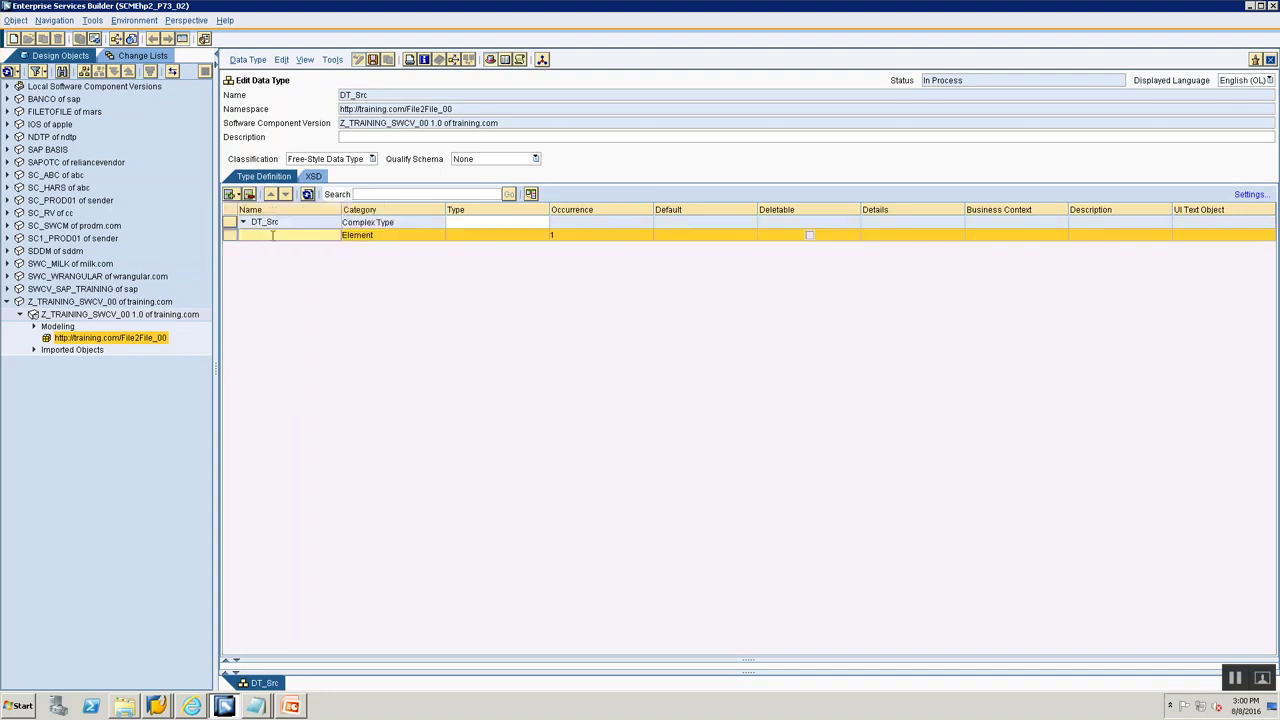
pyautogui.hotkey('alt', 'Tab')
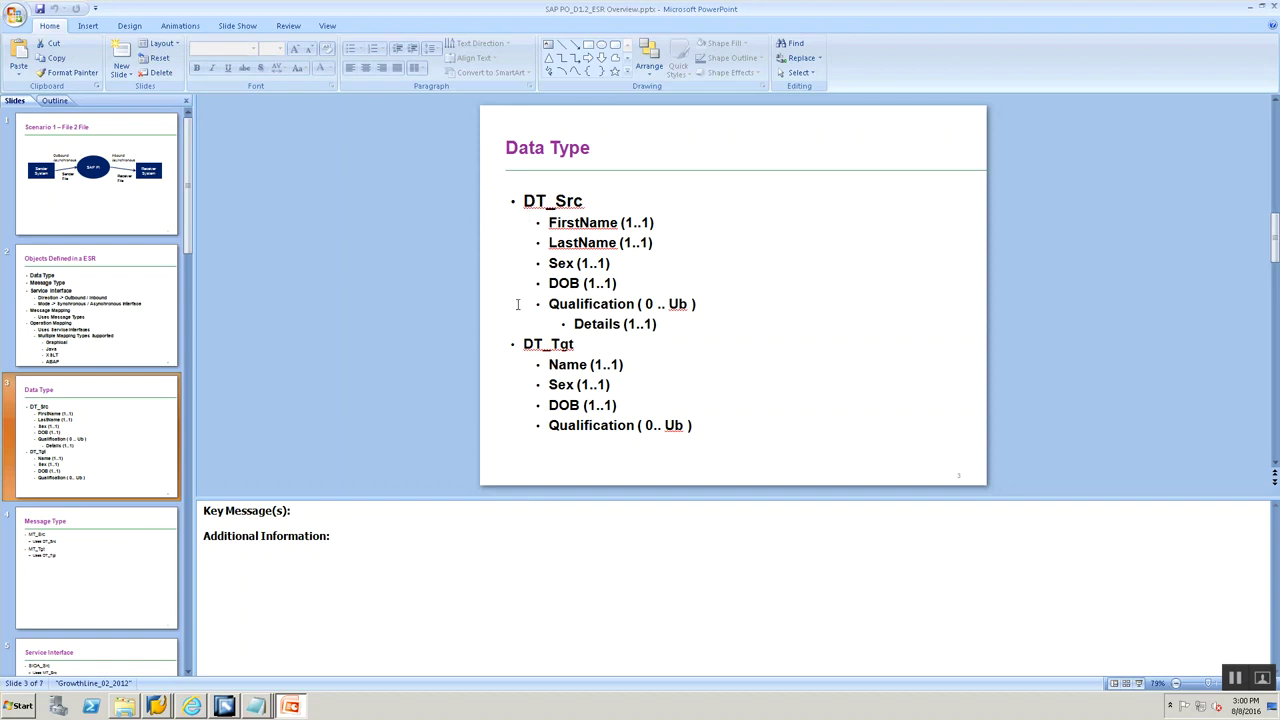
pyautogui.hotkey('alt', 'Tab')
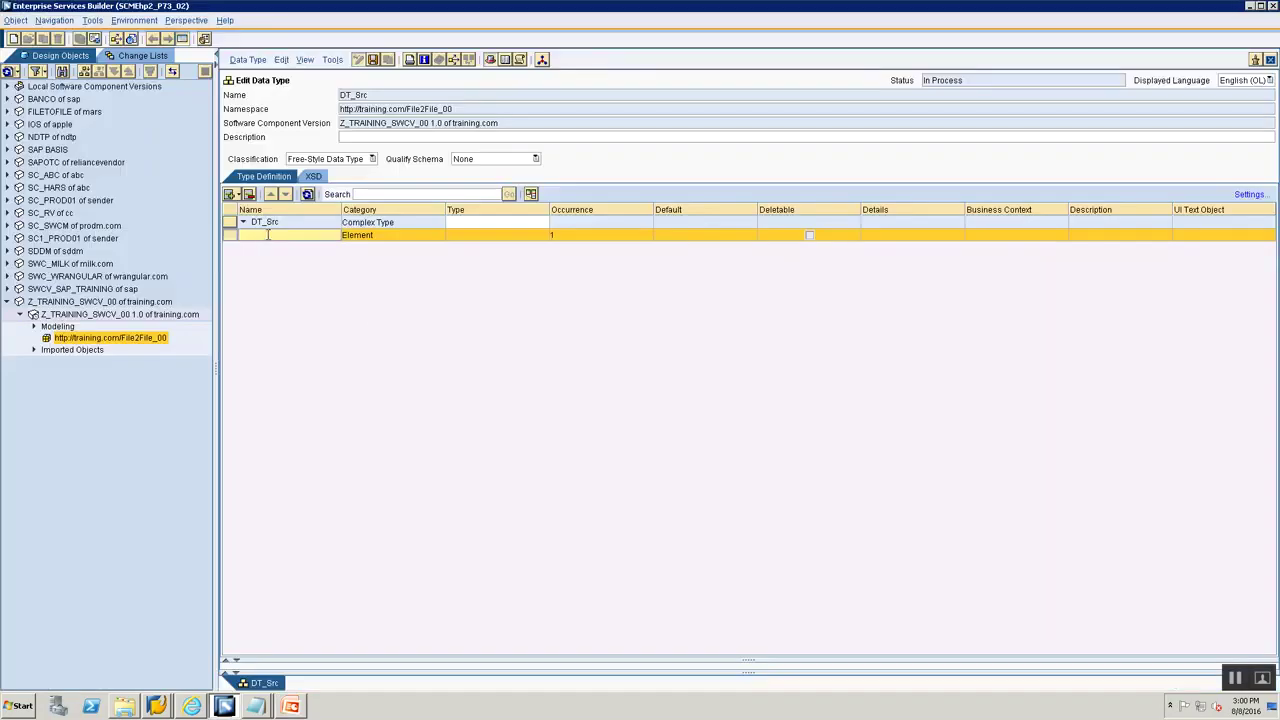
pyautogui.write('EmployeeDetails')
pyautogui.click(514, 238)
# Set the maxOccurs of the EmployeeDetails element to unbounded, keeping minOccurs at 1
pyautogui.click(598, 238)
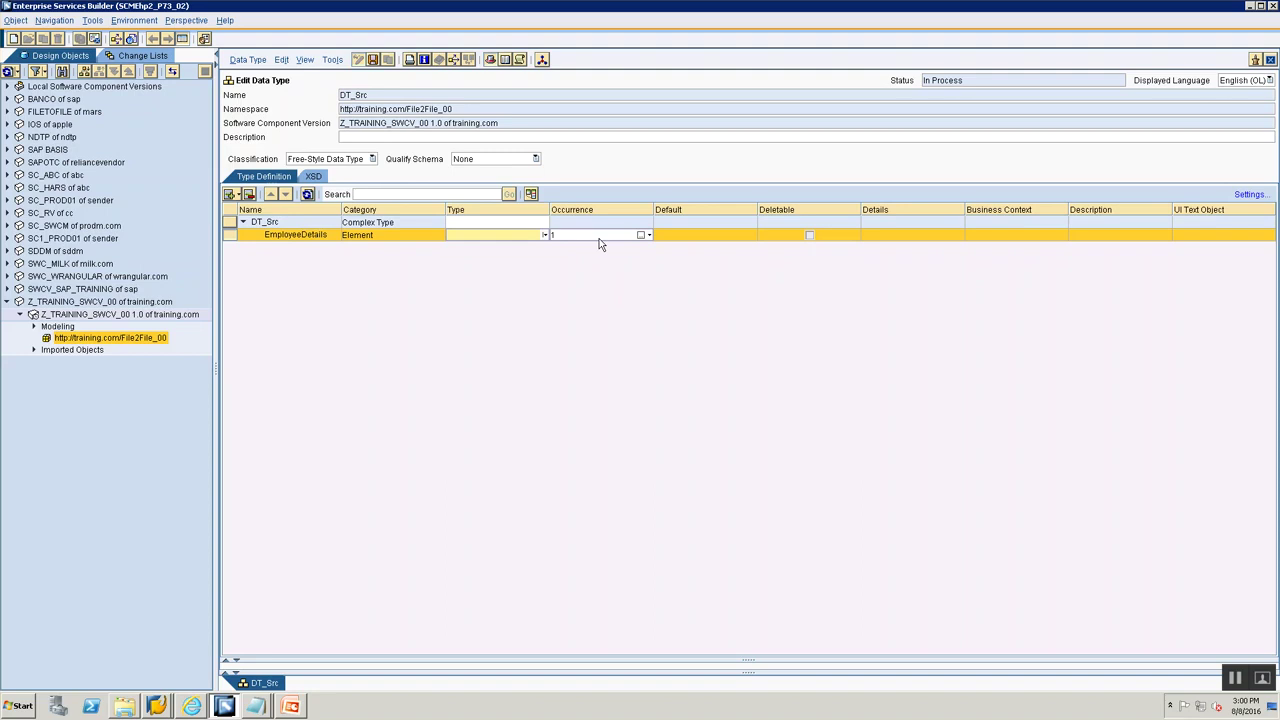
pyautogui.click(651, 237)
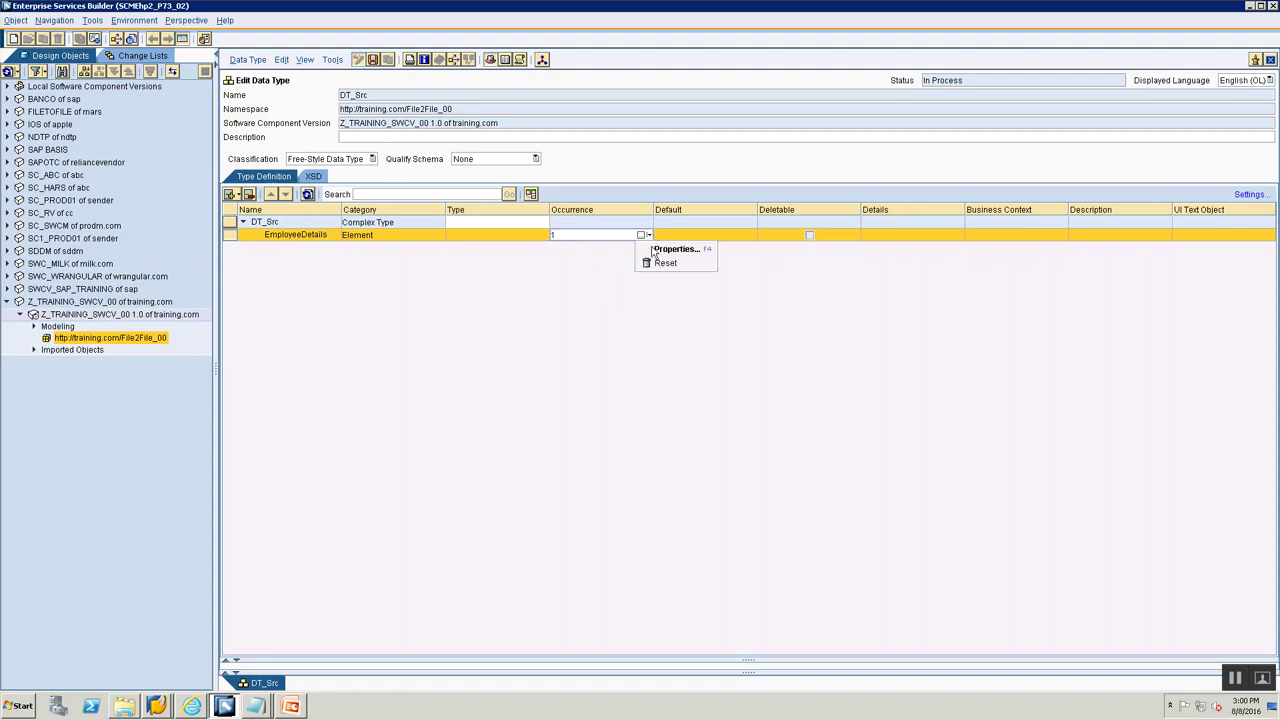
pyautogui.click(651, 251)
pyautogui.click(660, 353)
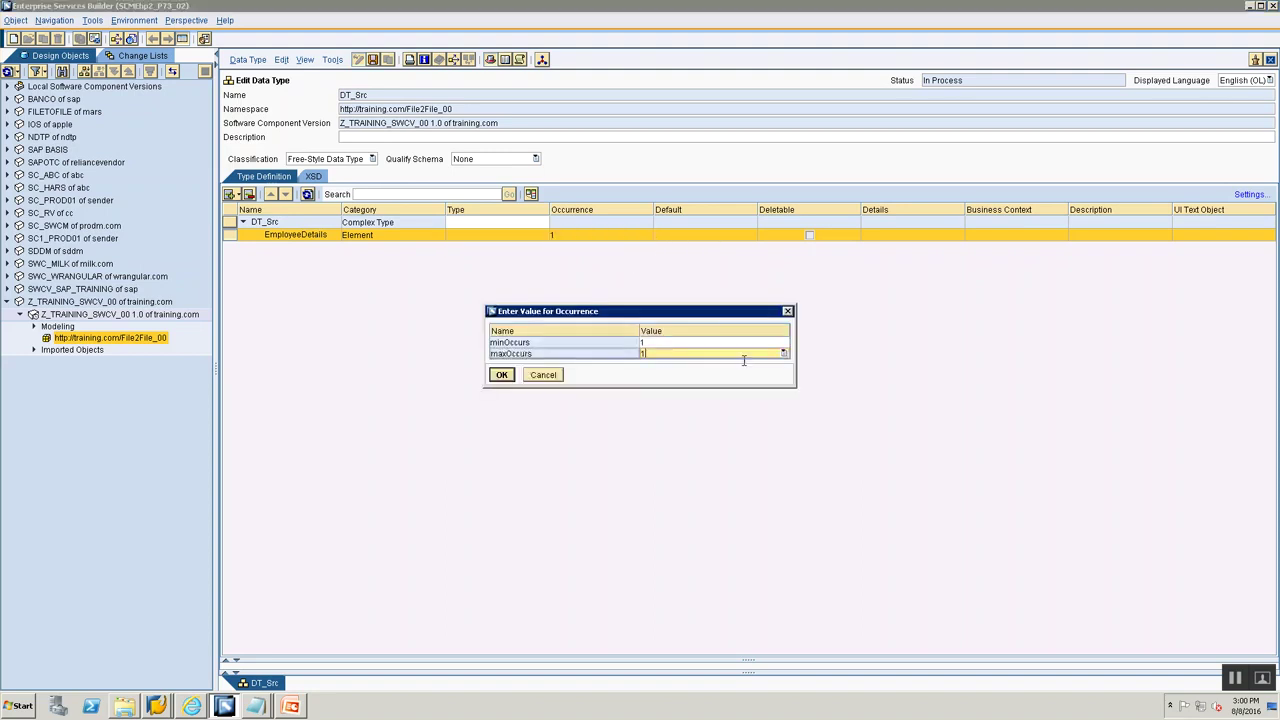
pyautogui.click(785, 355)
pyautogui.click(757, 375)
pyautogui.click(500, 376)
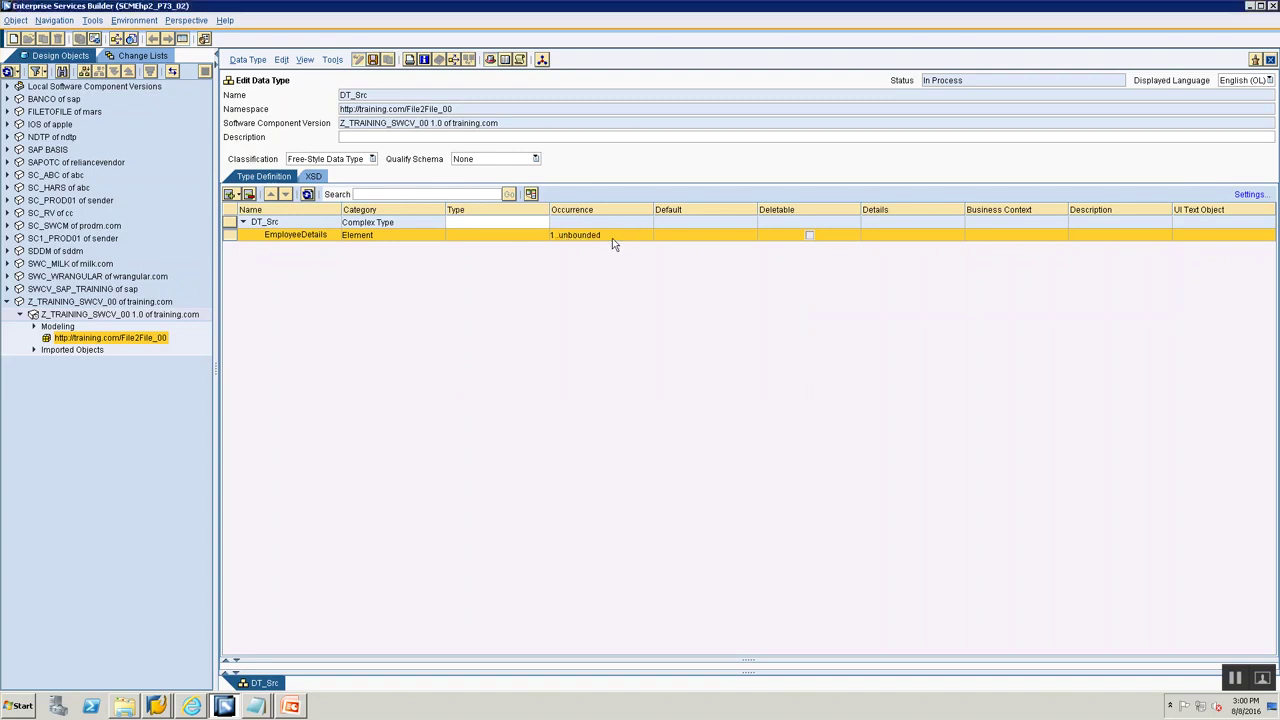
# Insert a subelement named FirstName under EmployeeDetails
pyautogui.click(240, 196)
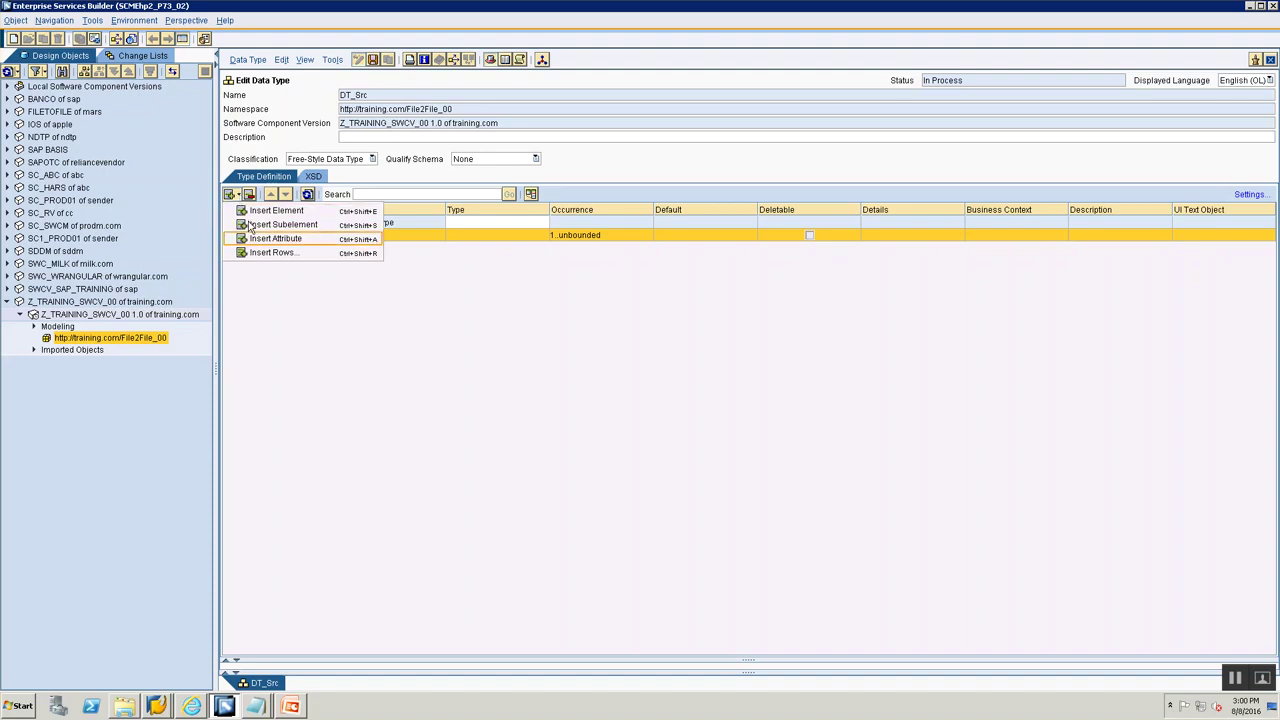
pyautogui.click(279, 339)
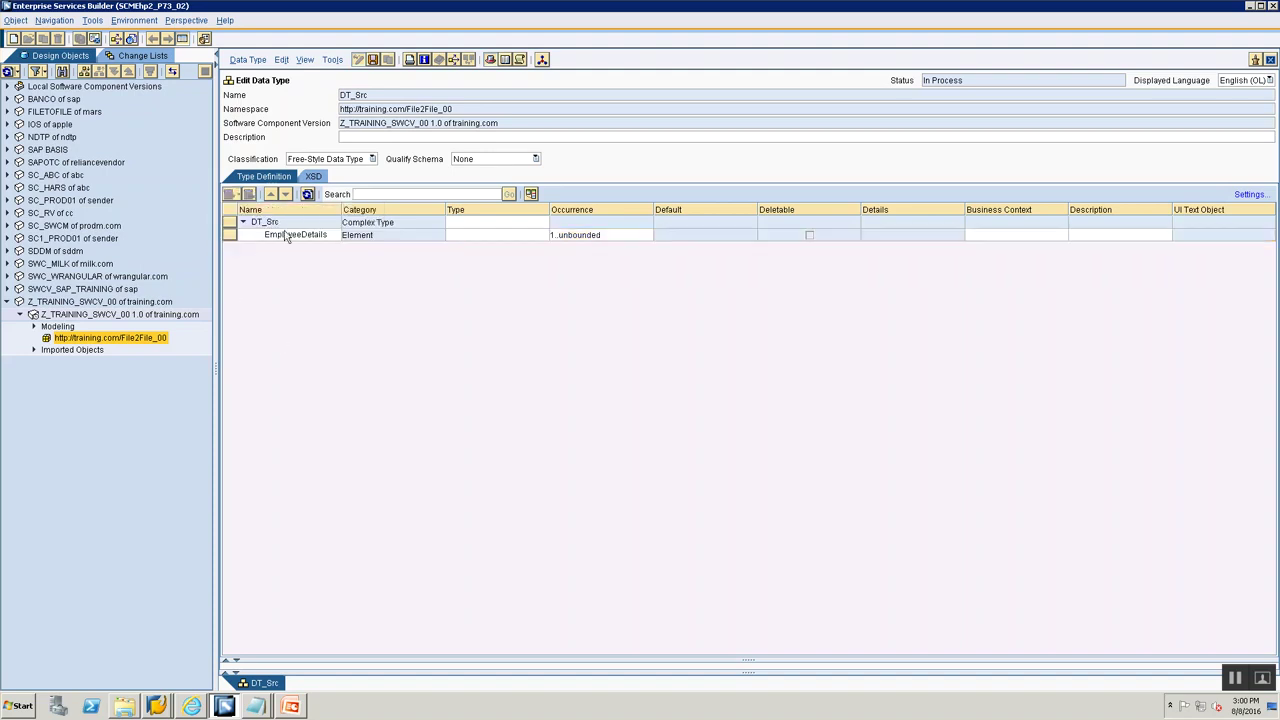
pyautogui.click(228, 237)
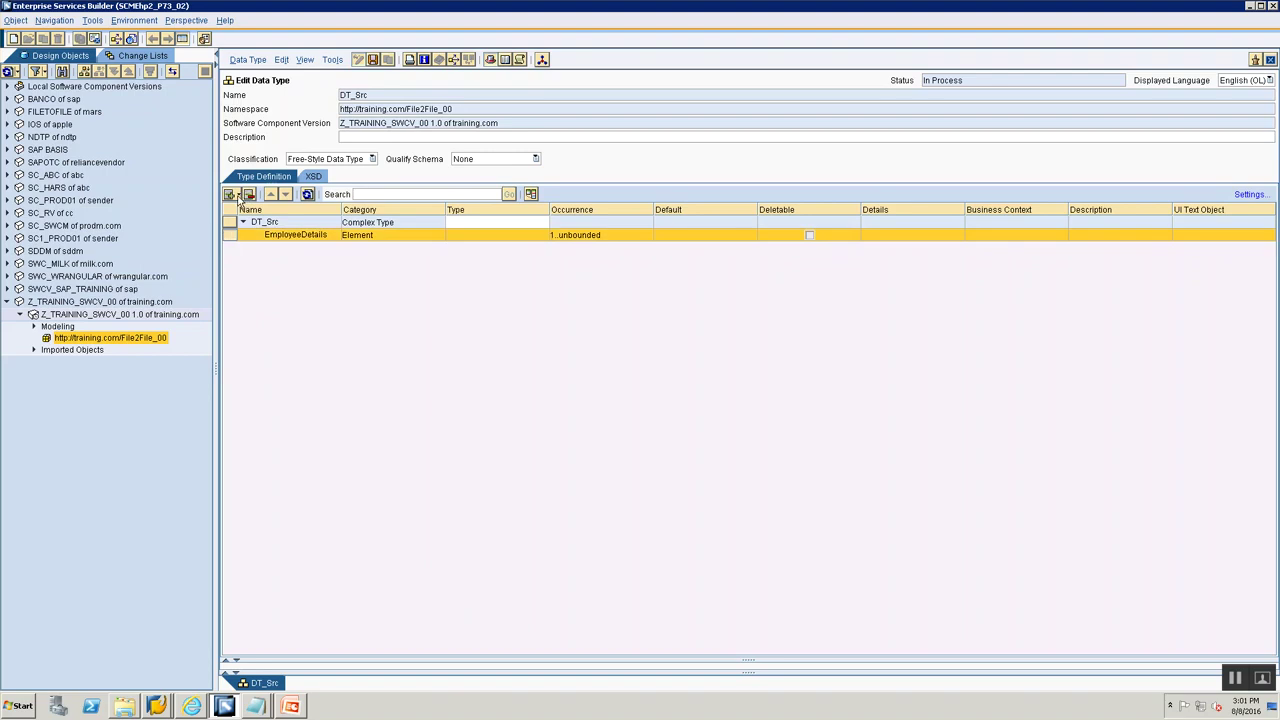
pyautogui.click(238, 196)
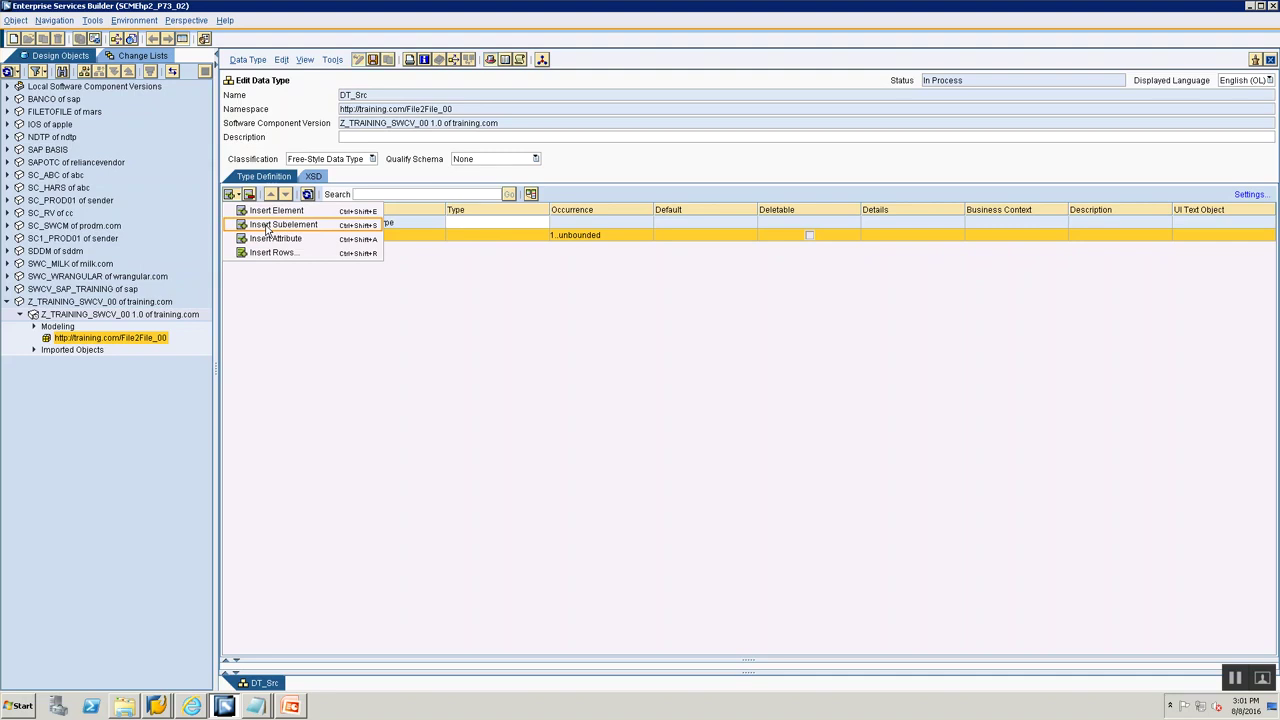
pyautogui.click(267, 227)
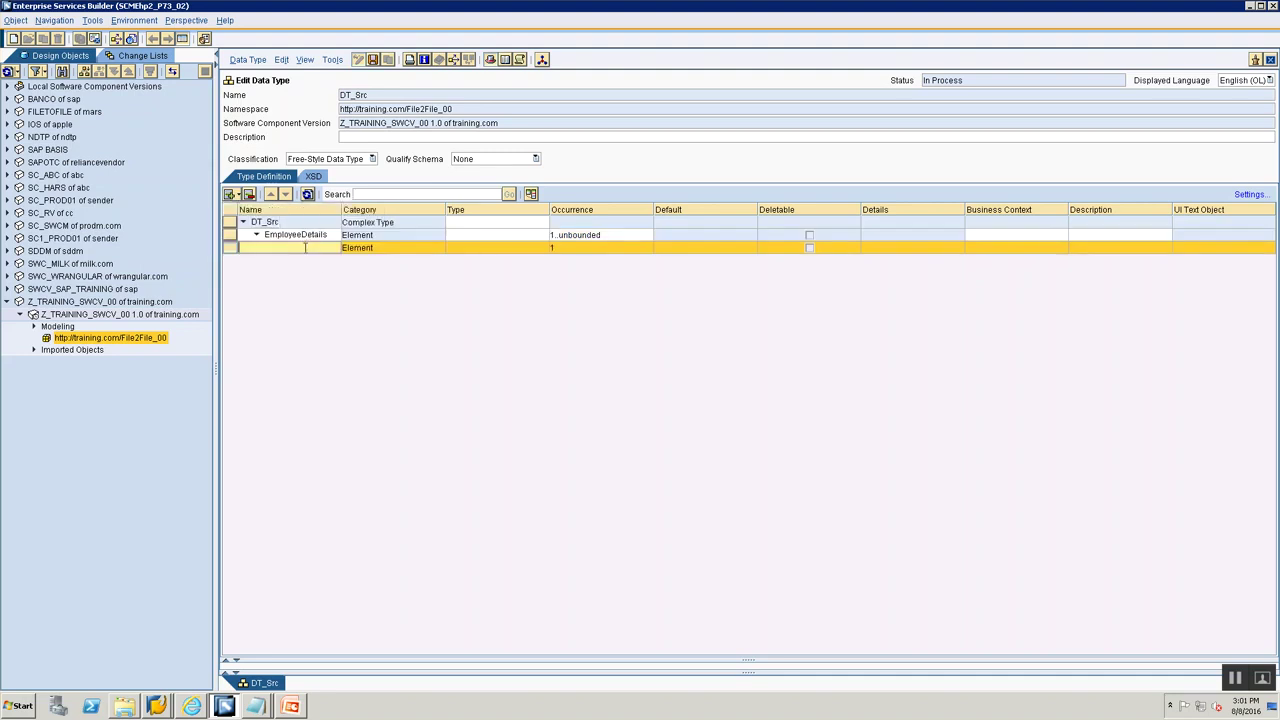
pyautogui.write('FirstName')
pyautogui.click(474, 270)
# Set the type of the FirstName element to the XSD type xsd:string
pyautogui.click(494, 248)
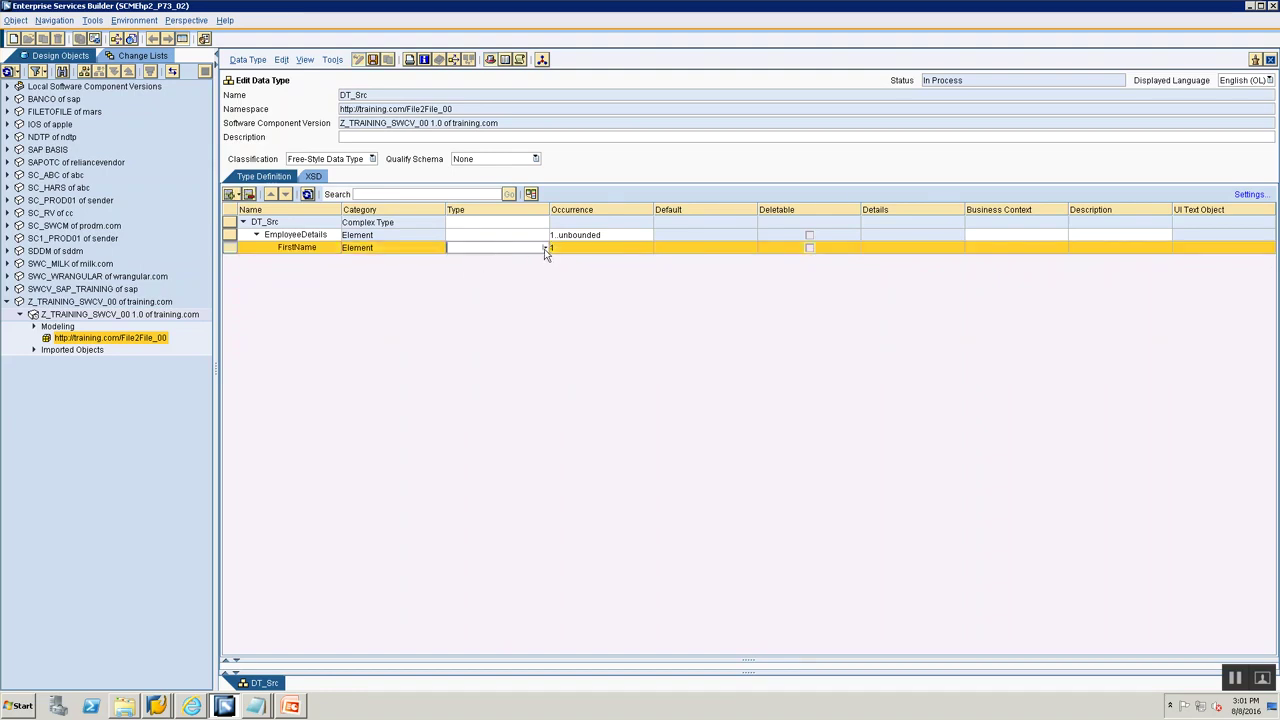
pyautogui.click(544, 249)
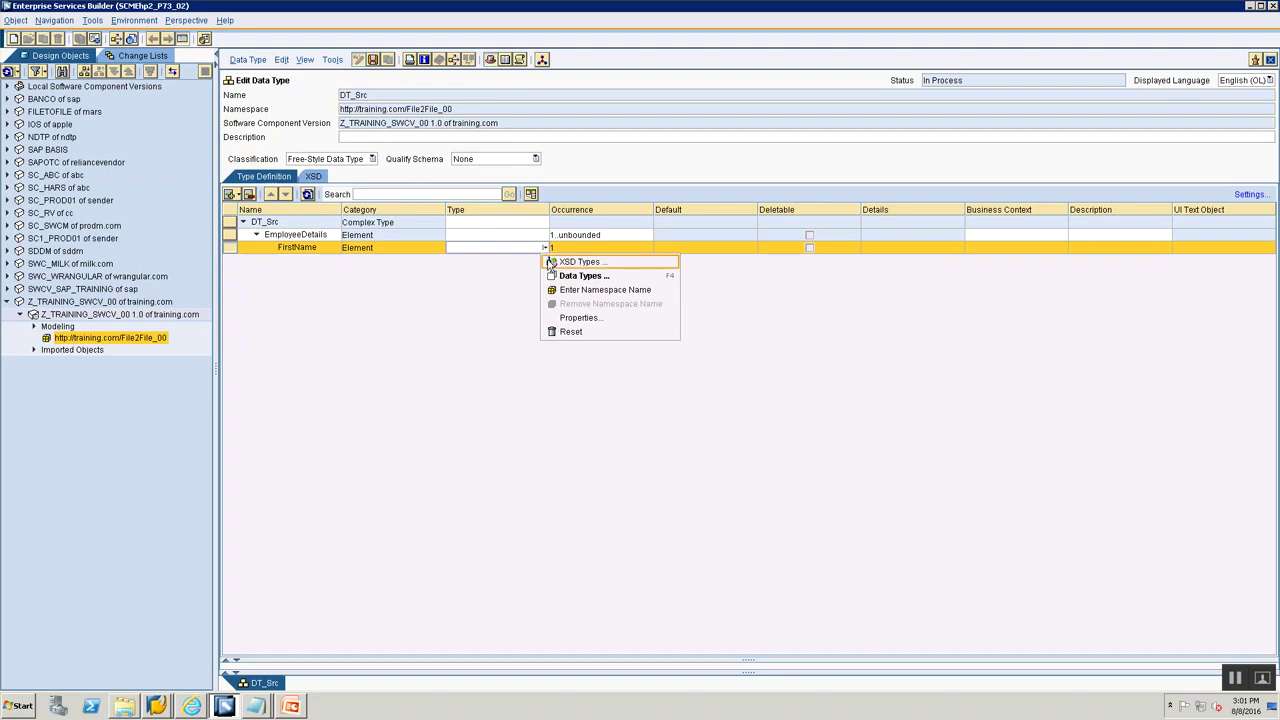
pyautogui.click(550, 262)
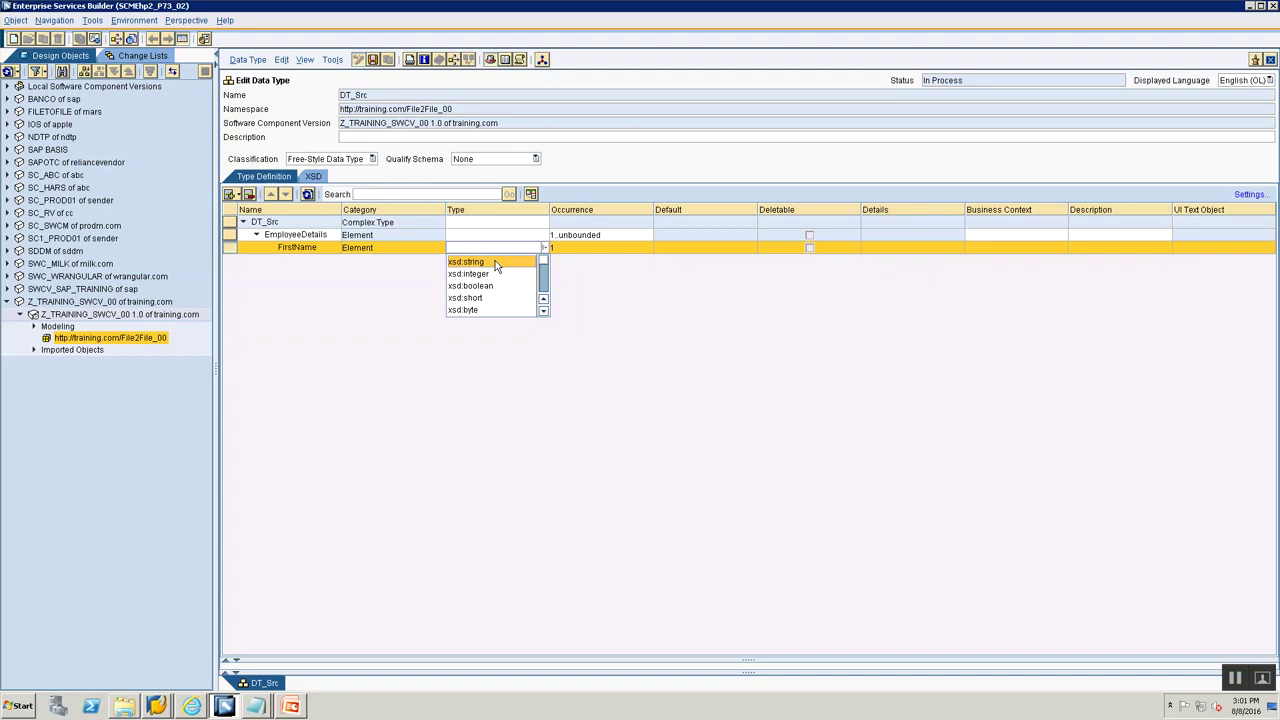
pyautogui.moveTo(544, 259)
pyautogui.mouseDown()
pyautogui.moveTo(545, 292)
pyautogui.moveTo(545, 258)
pyautogui.mouseUp()
pyautogui.click(466, 267)
# Check the DT_Src fields on the PowerPoint slide, return to Enterprise Services Builder, and insert an element named LastName after FirstName
pyautogui.hotkey('alt', 'Tab')
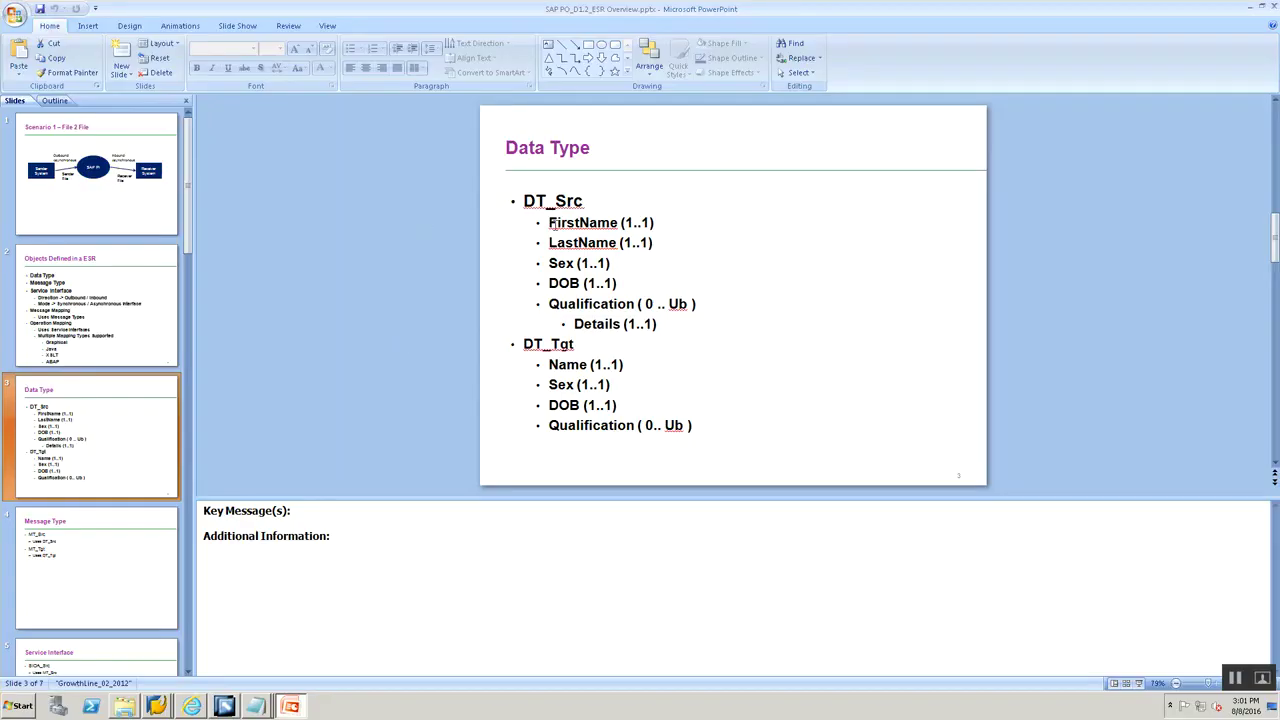
pyautogui.hotkey('alt', 'Tab')
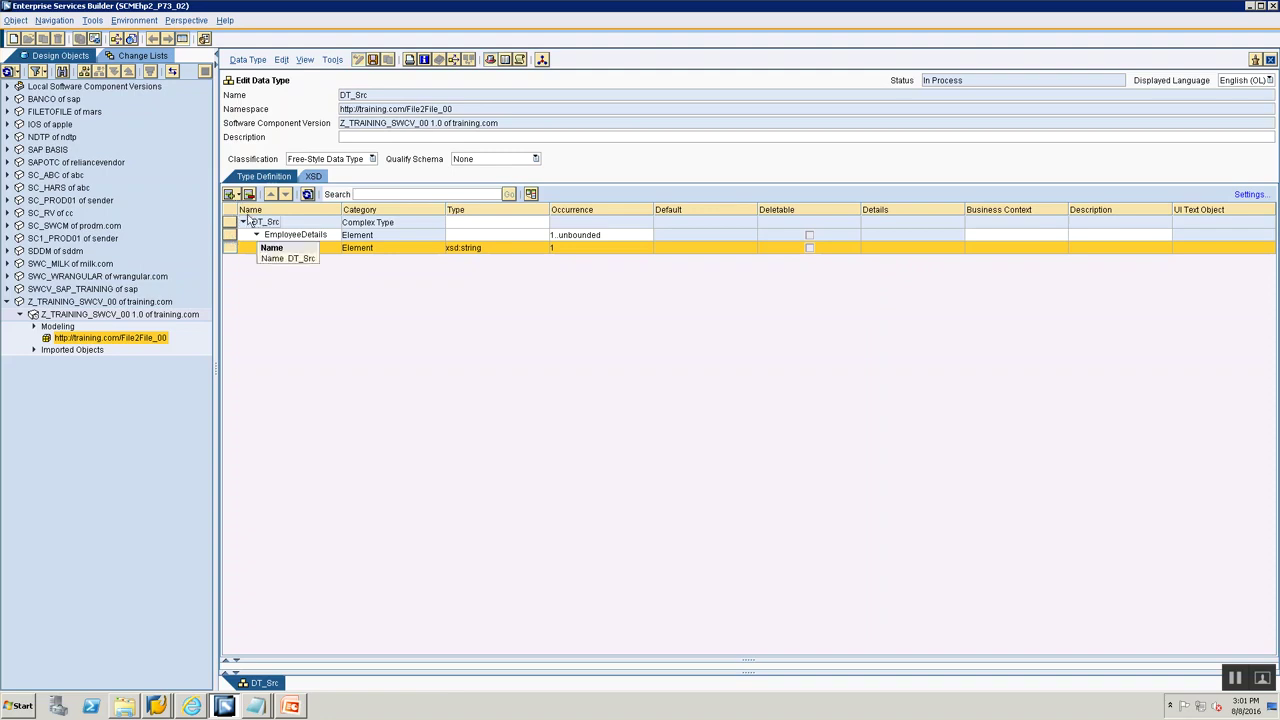
pyautogui.hotkey('alt', 'Tab')
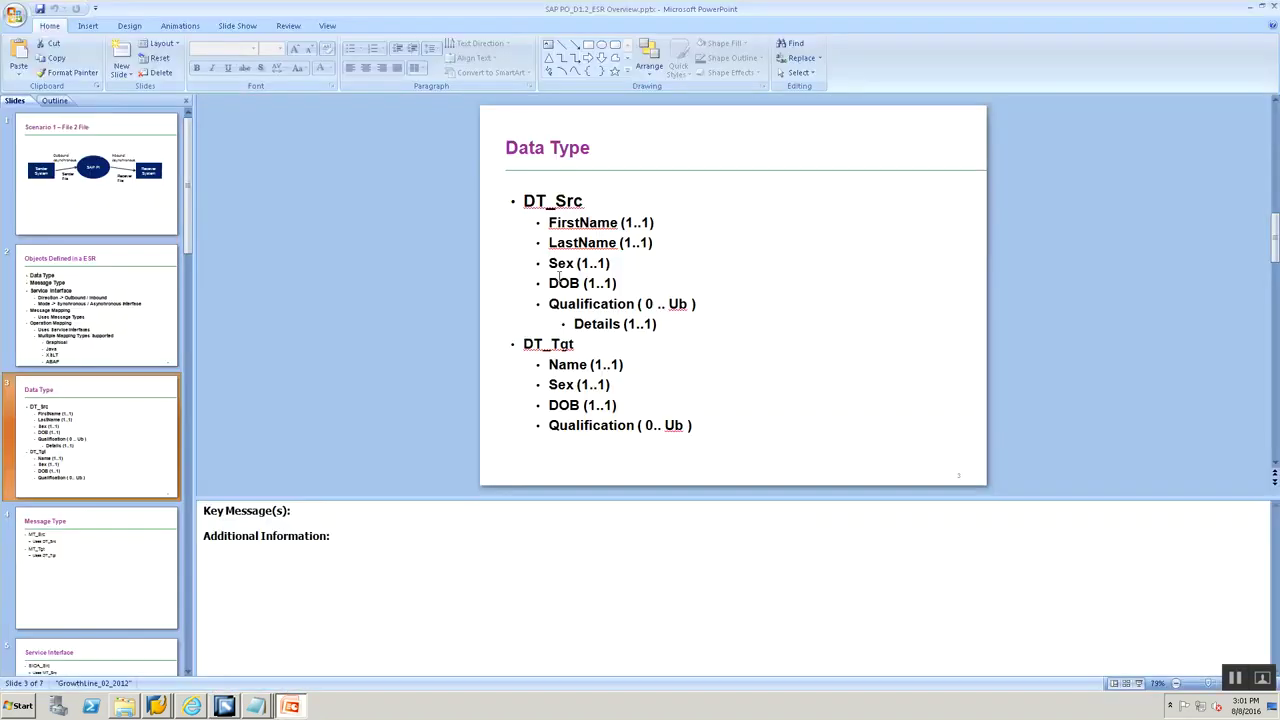
pyautogui.hotkey('alt', 'Tab')
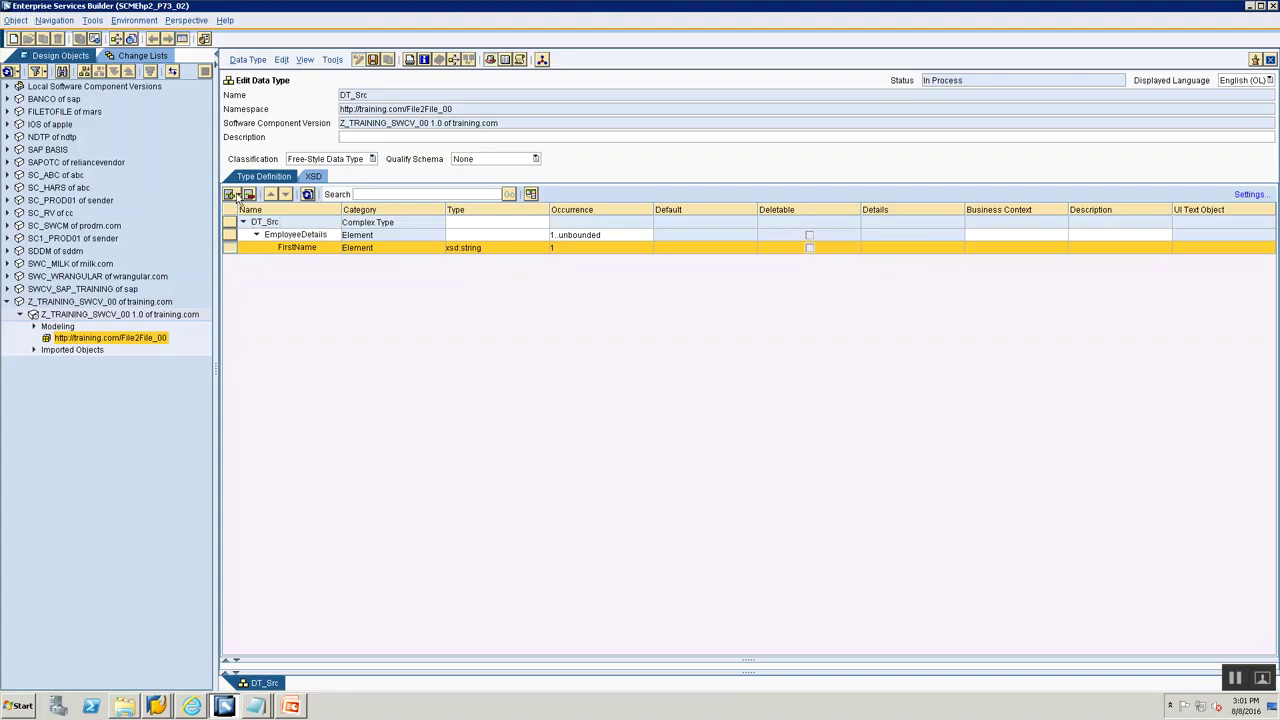
pyautogui.click(235, 196)
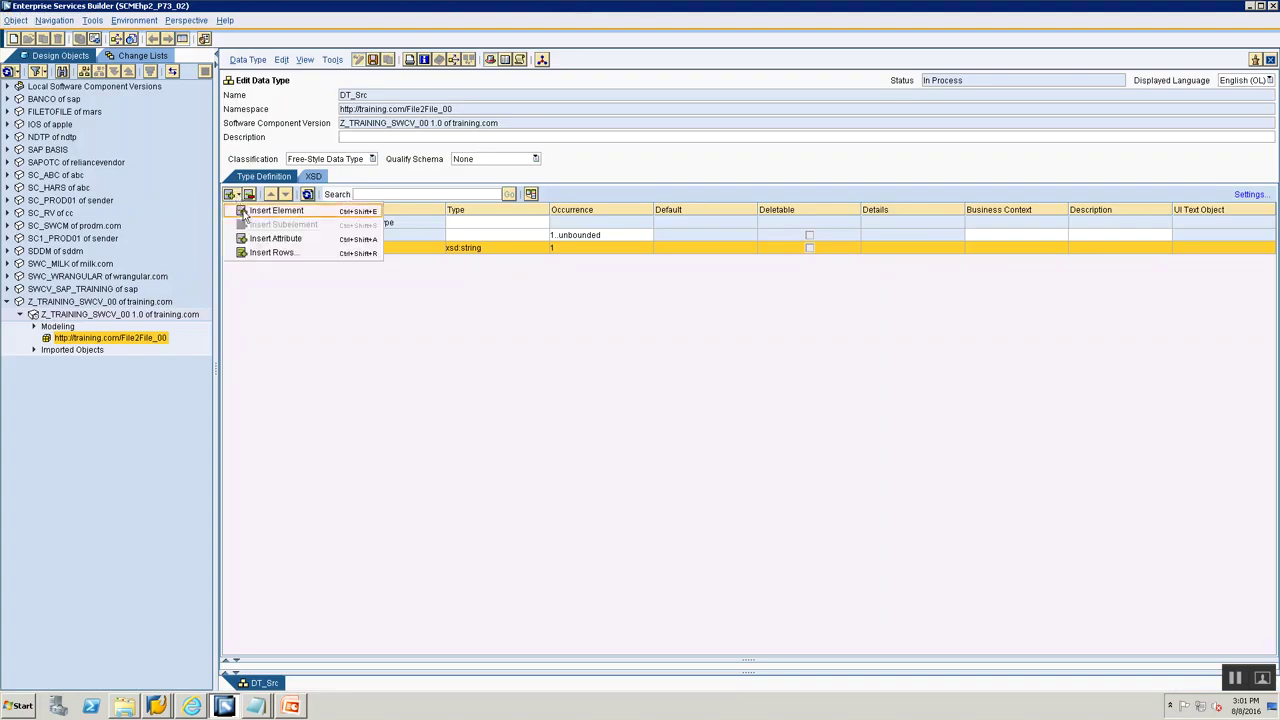
pyautogui.click(265, 211)
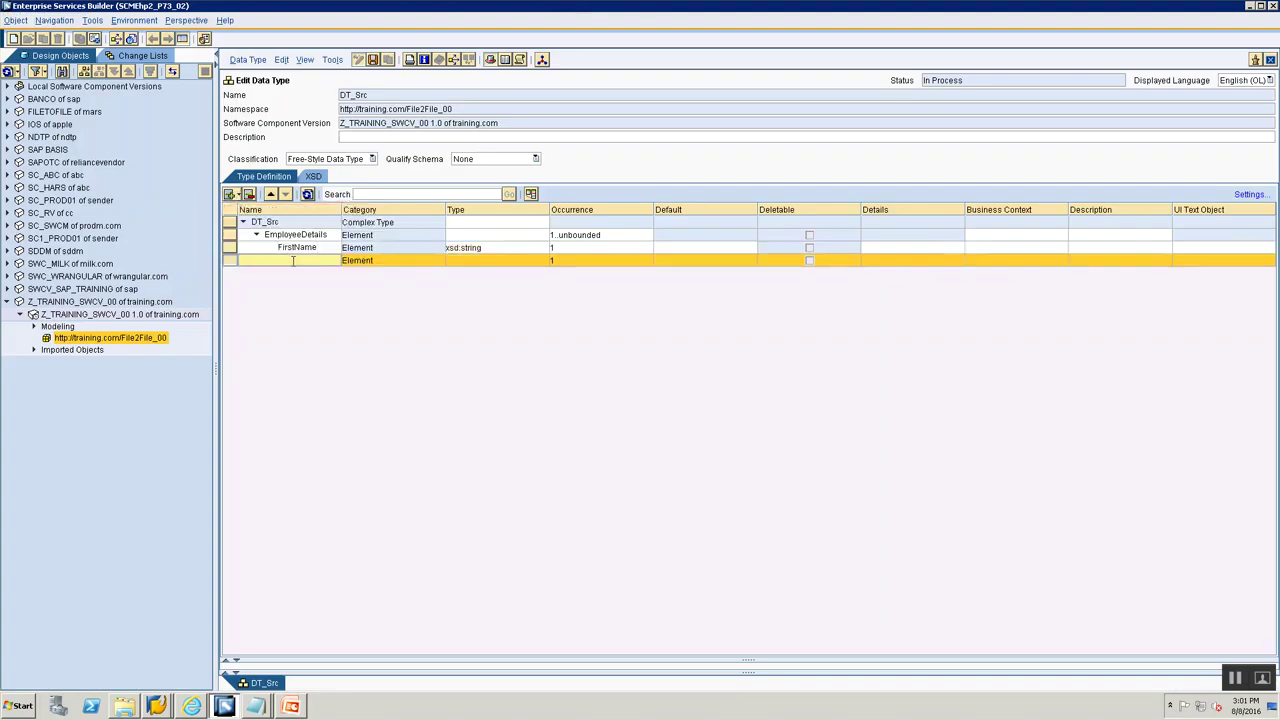
pyautogui.write('LastName')
pyautogui.click(478, 260)
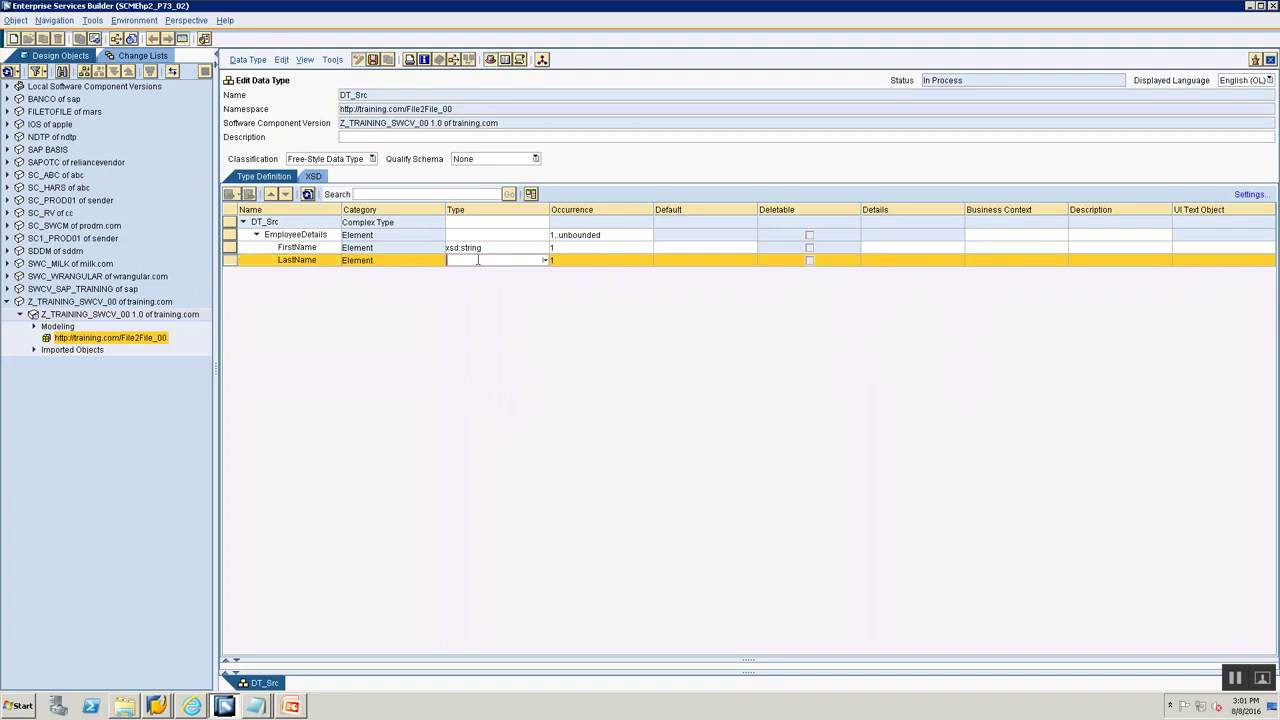
pyautogui.click(545, 260)
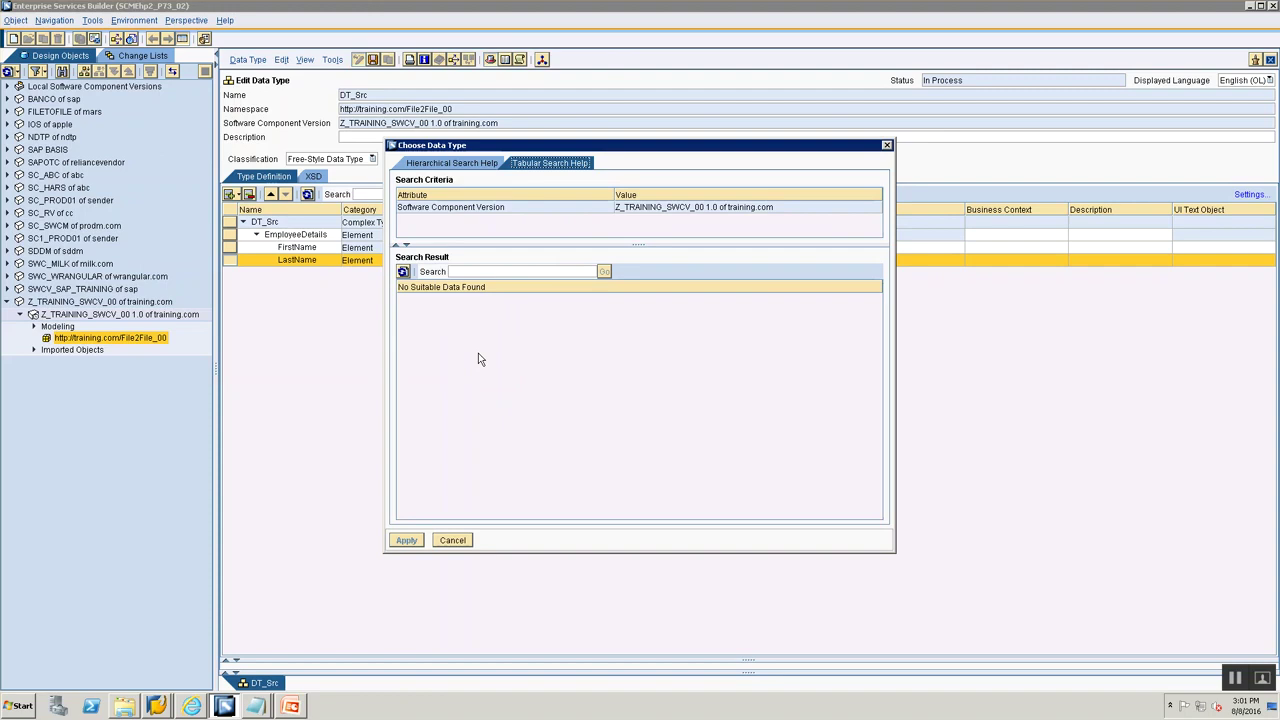
pyautogui.click(450, 540)
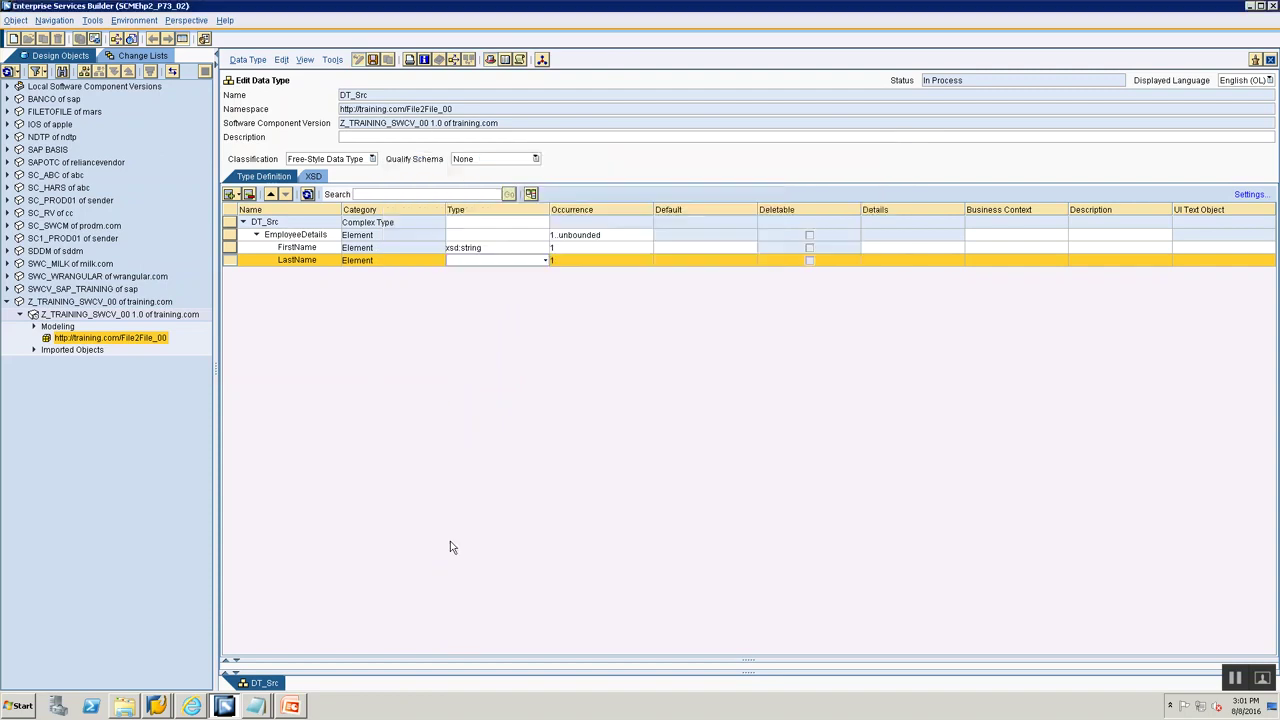
pyautogui.click(545, 261)
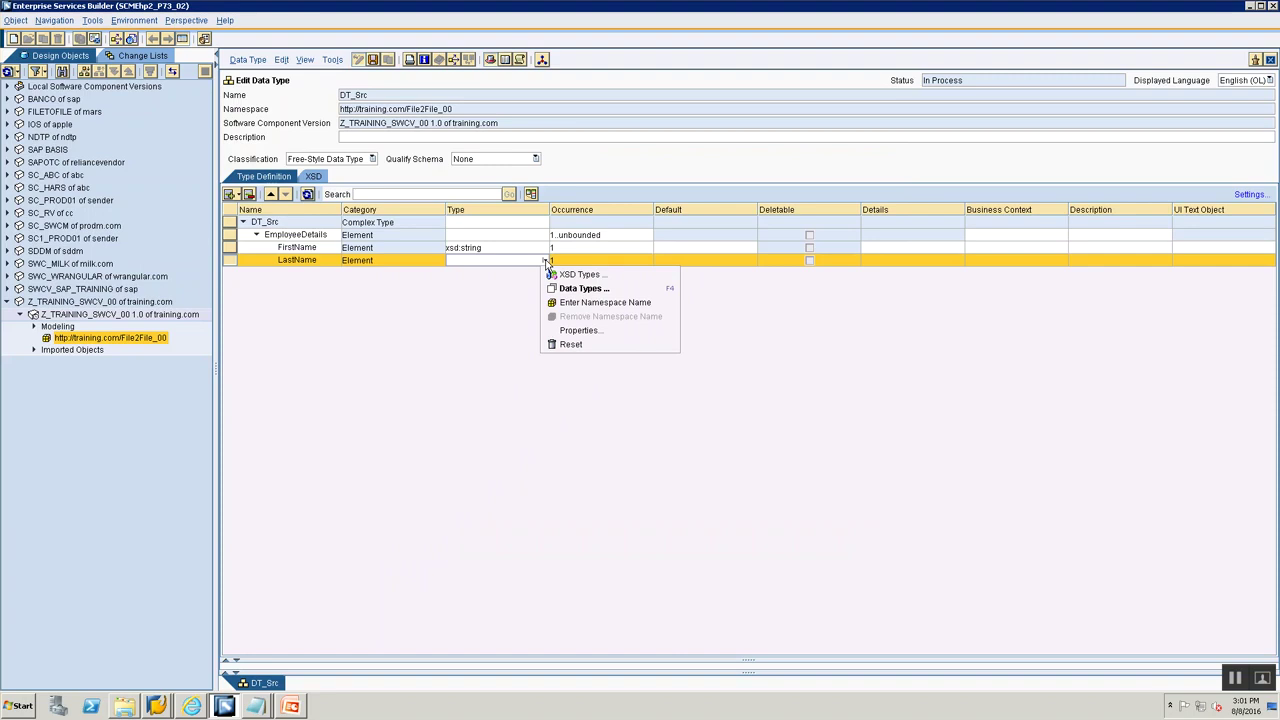
pyautogui.click(468, 290)
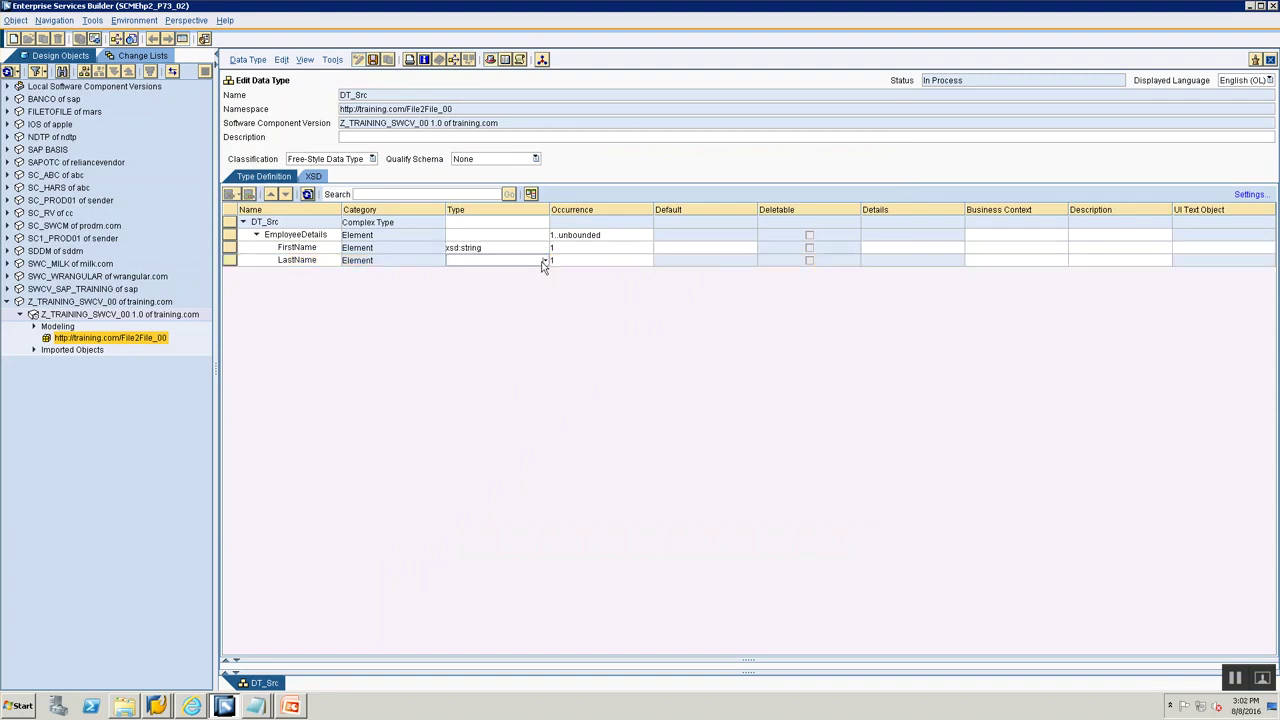
pyautogui.click(462, 539)
# Set the type of the LastName element to the XSD type xsd:string
pyautogui.click(546, 263)
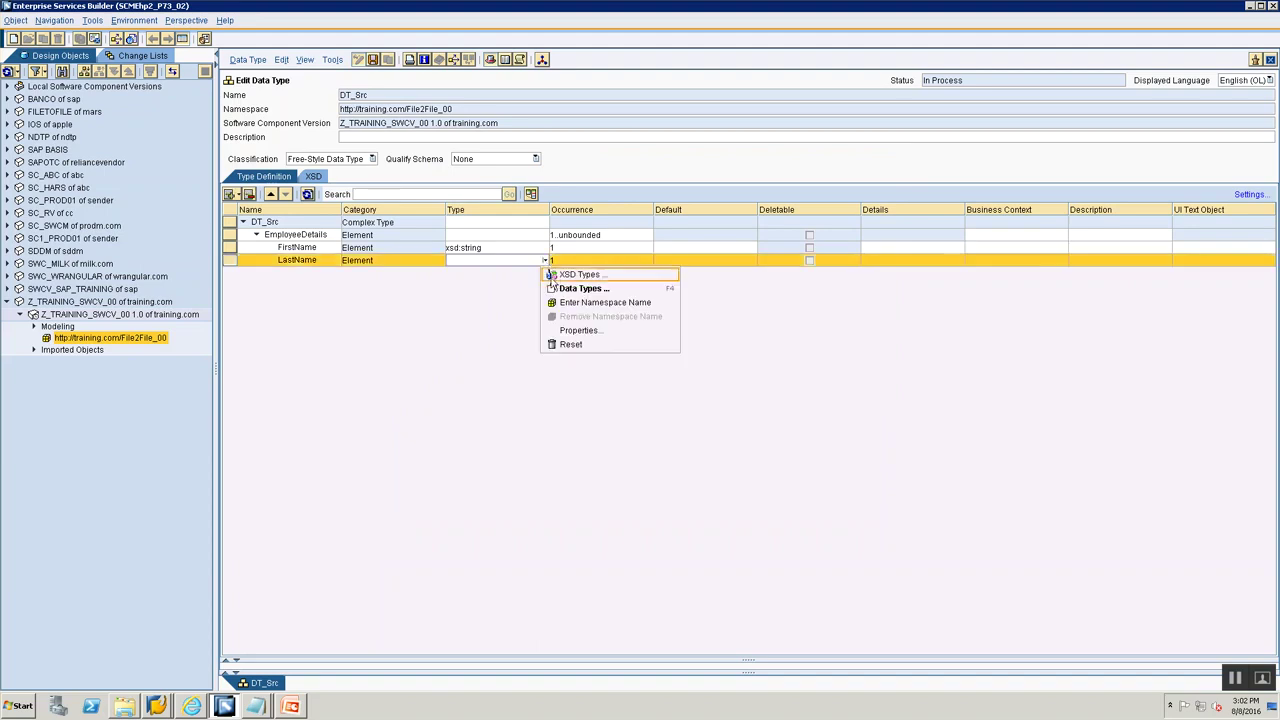
pyautogui.click(550, 275)
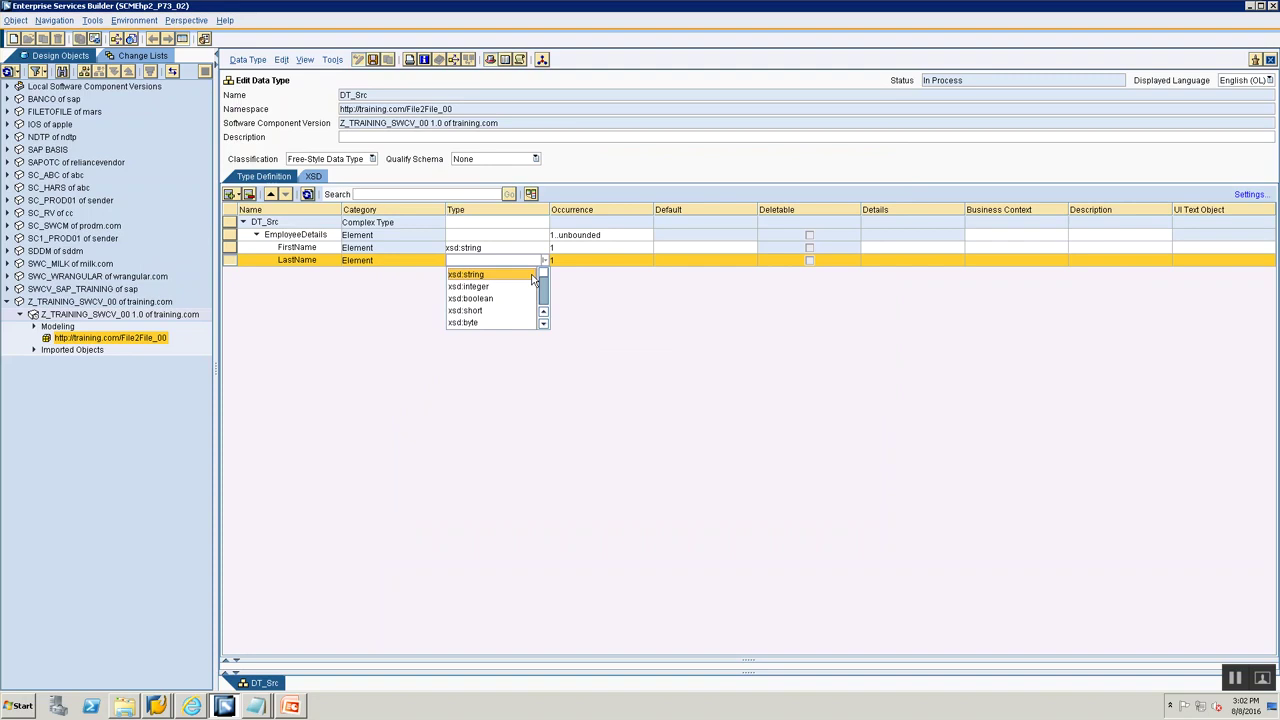
pyautogui.click(473, 277)
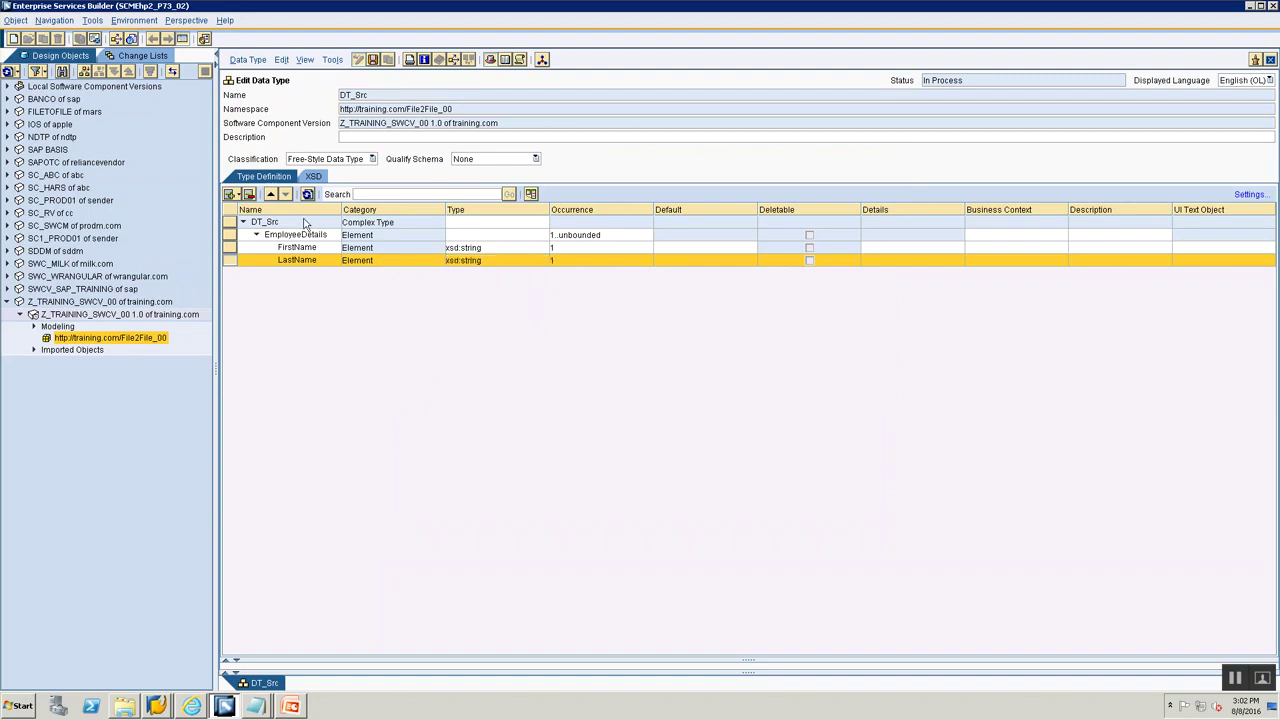
# Check the DT_Src fields on the PowerPoint slide and insert an element named Sex after LastName in Enterprise Services Builder
pyautogui.hotkey('alt', 'Tab')
pyautogui.hotkey('alt', 'Tab')
pyautogui.click(239, 194)
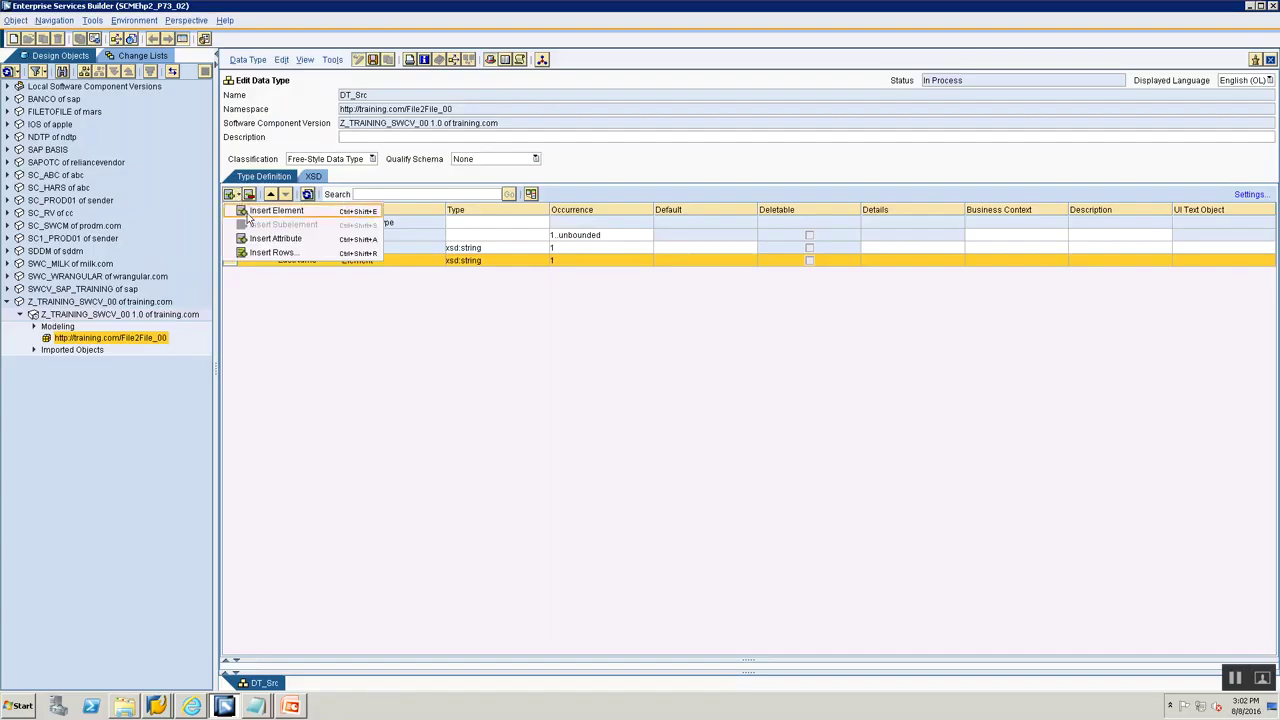
pyautogui.click(260, 211)
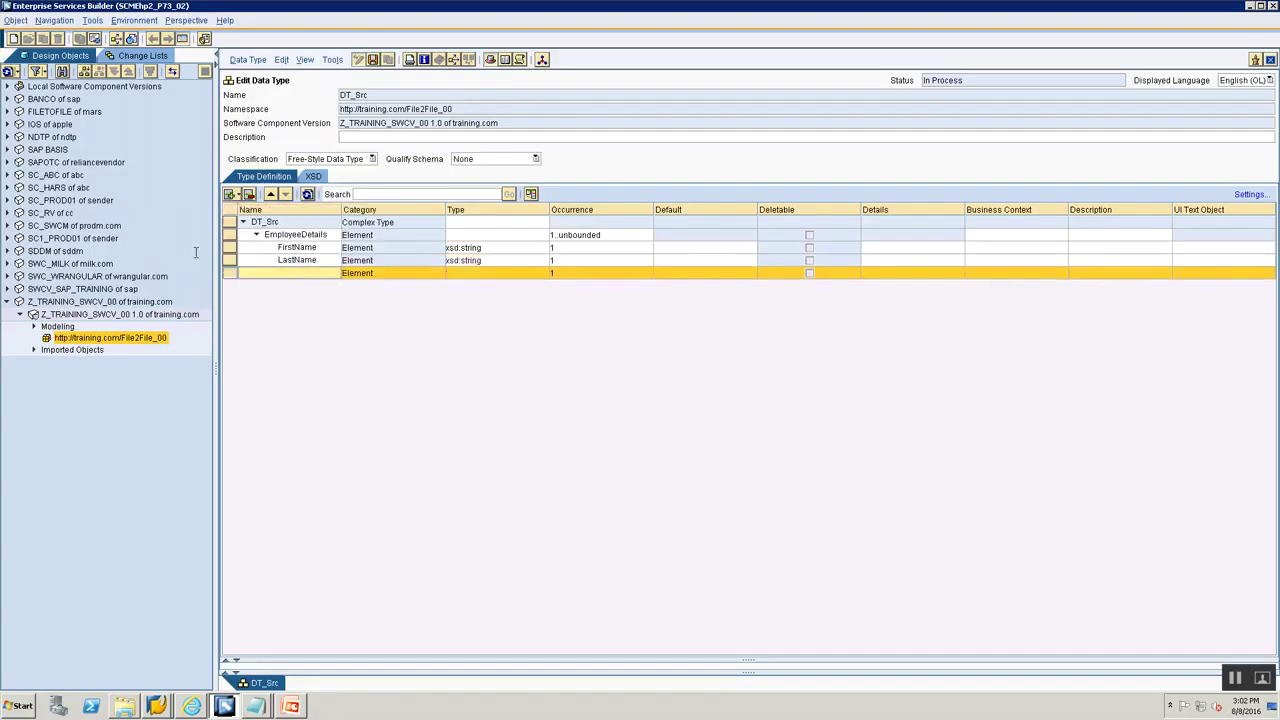
pyautogui.write('Sex')
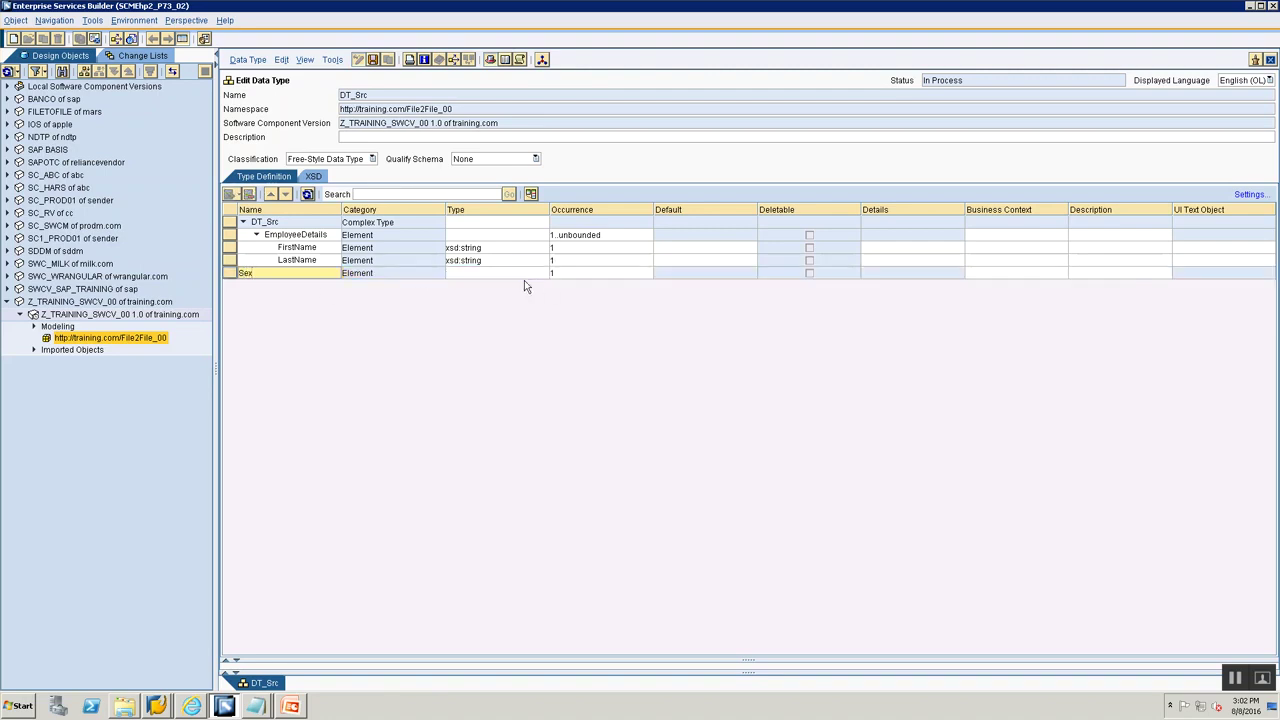
# Set the type of the Sex element to the XSD type xsd:string
pyautogui.click(546, 273)
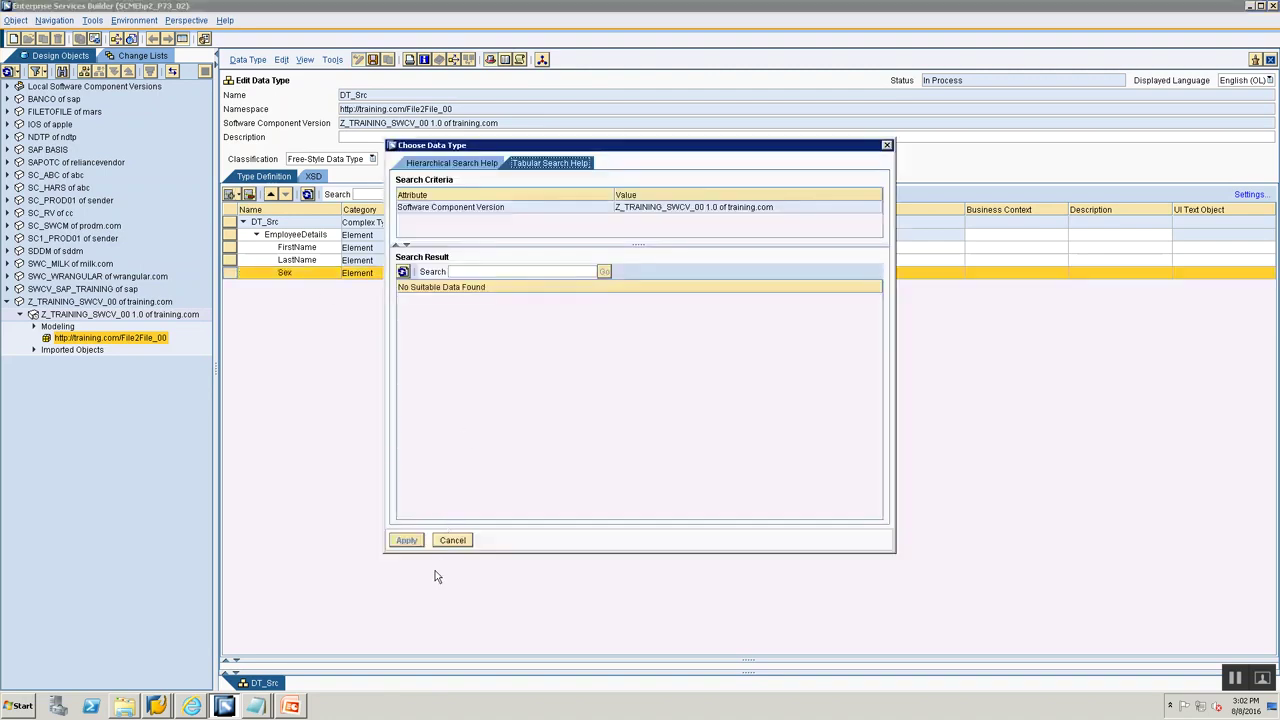
pyautogui.click(452, 540)
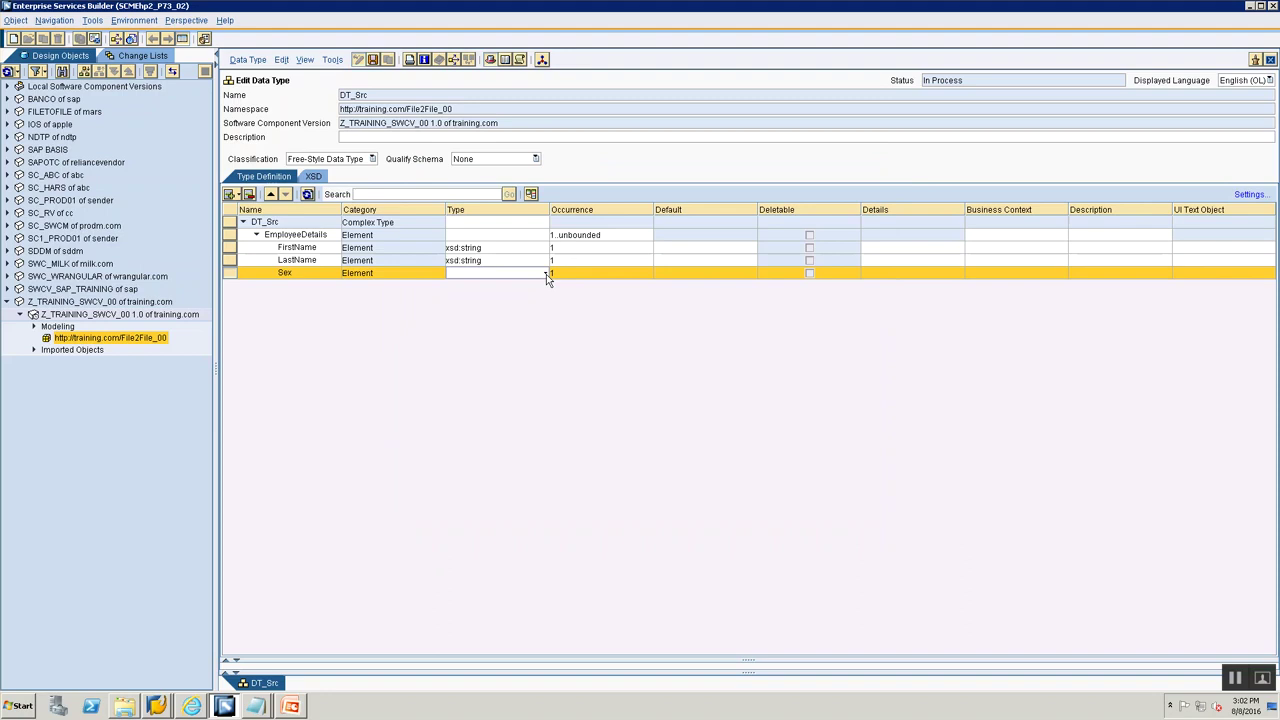
pyautogui.click(546, 274)
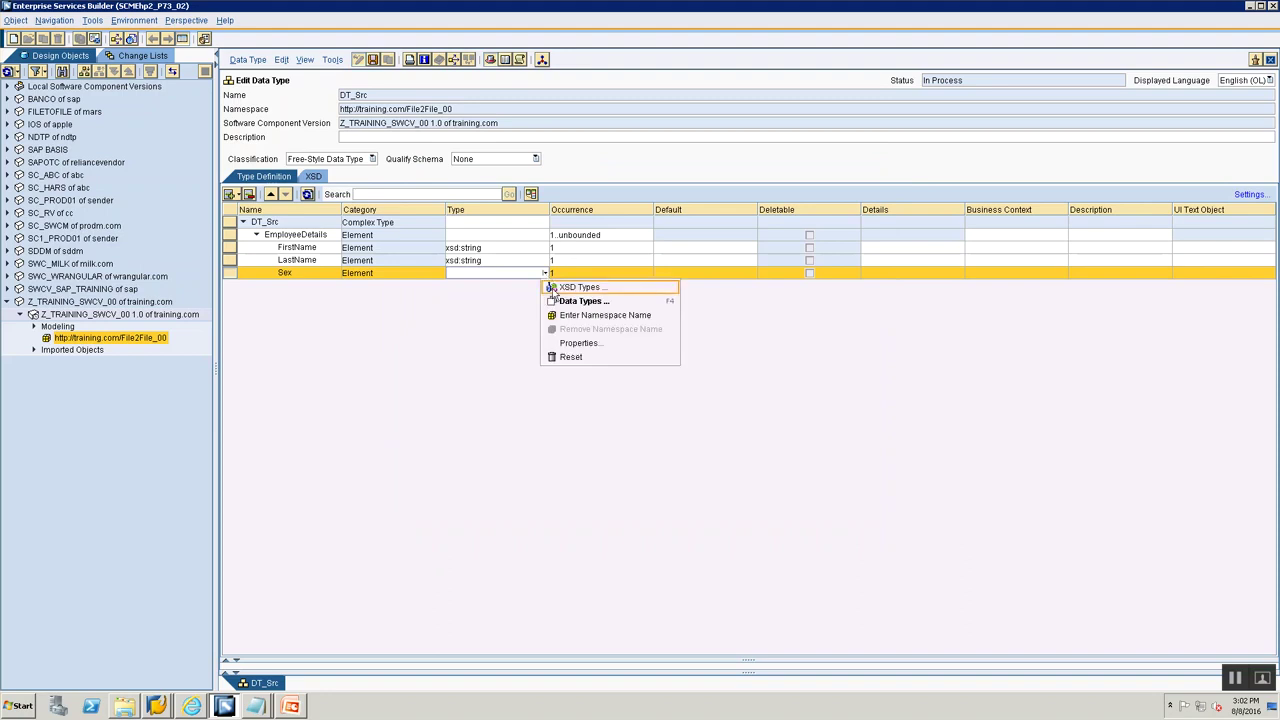
pyautogui.click(580, 287)
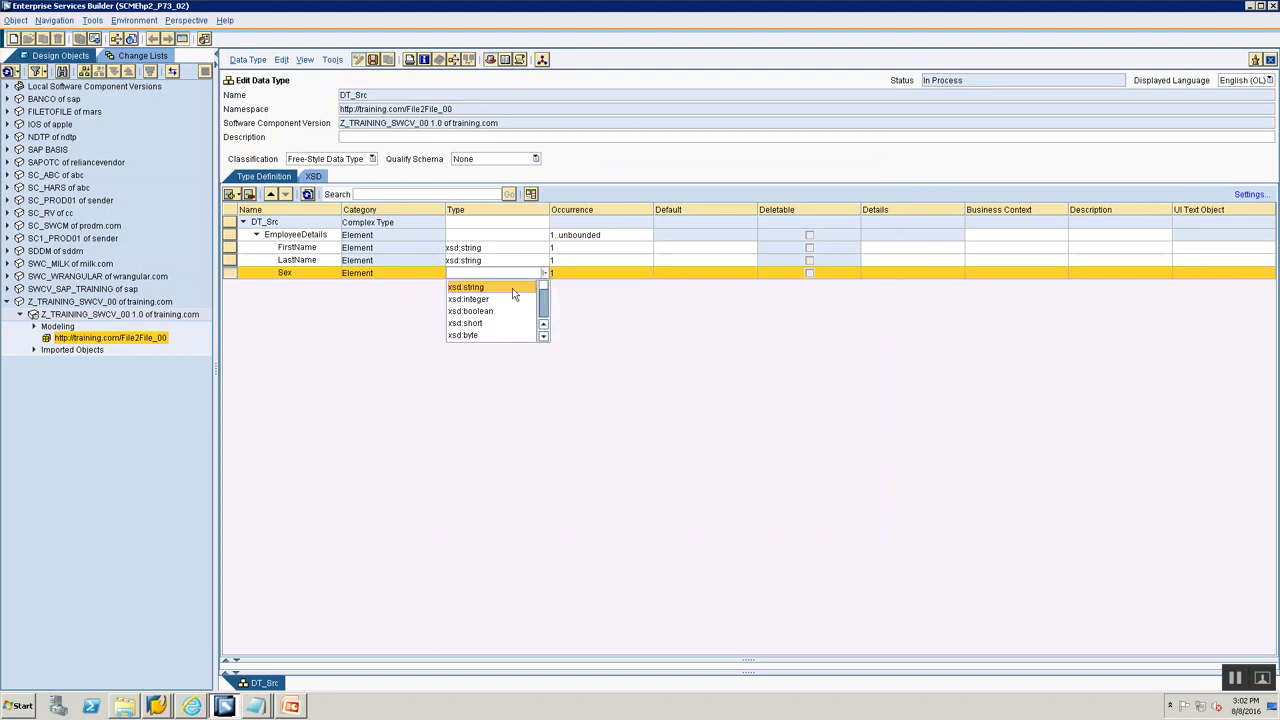
pyautogui.click(513, 290)
# Check the DT_Src fields on the PowerPoint slide and insert an element named DOB after Sex in Enterprise Services Builder
pyautogui.hotkey('alt', 'Tab')
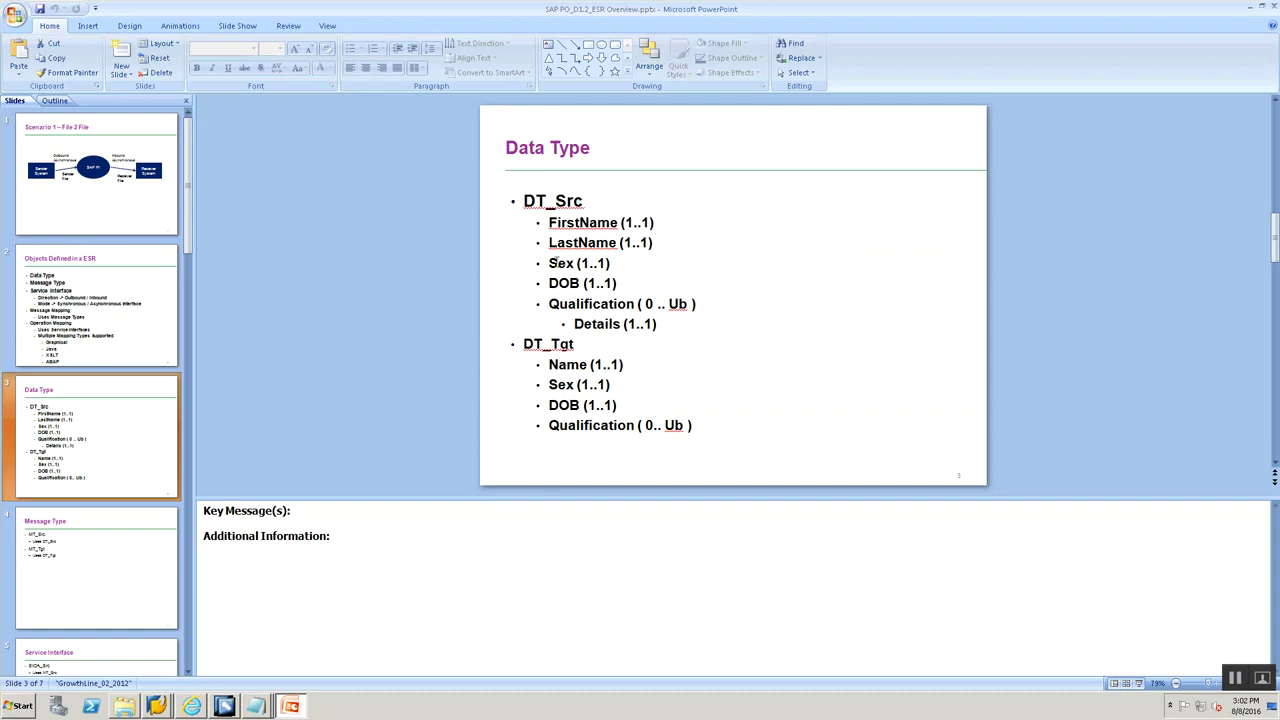
pyautogui.hotkey('alt', 'Tab')
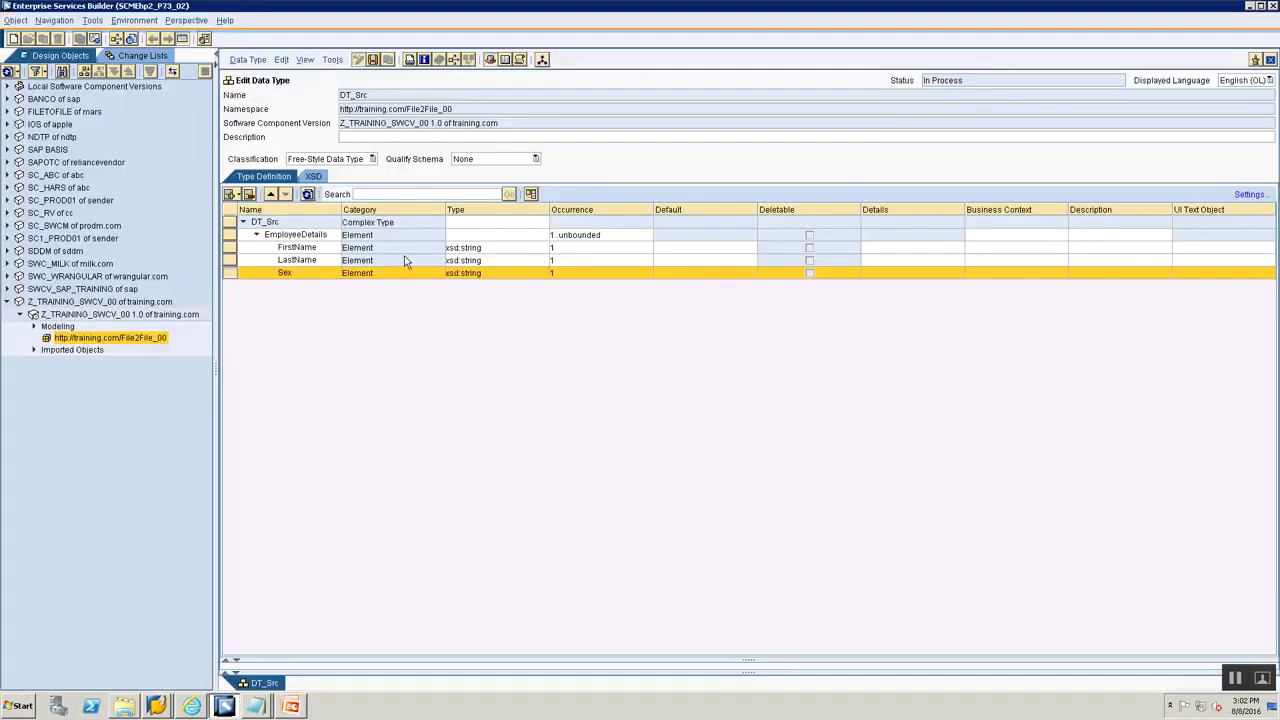
pyautogui.click(243, 197)
pyautogui.click(252, 211)
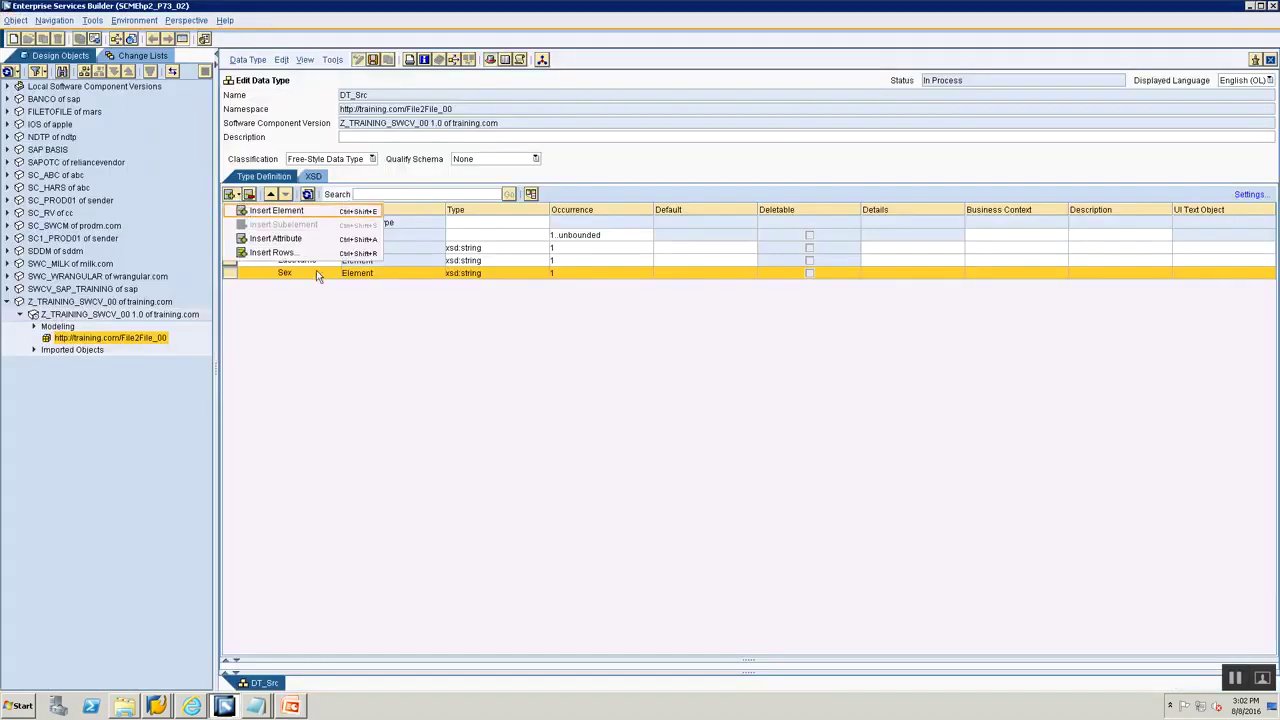
pyautogui.write('DOB')
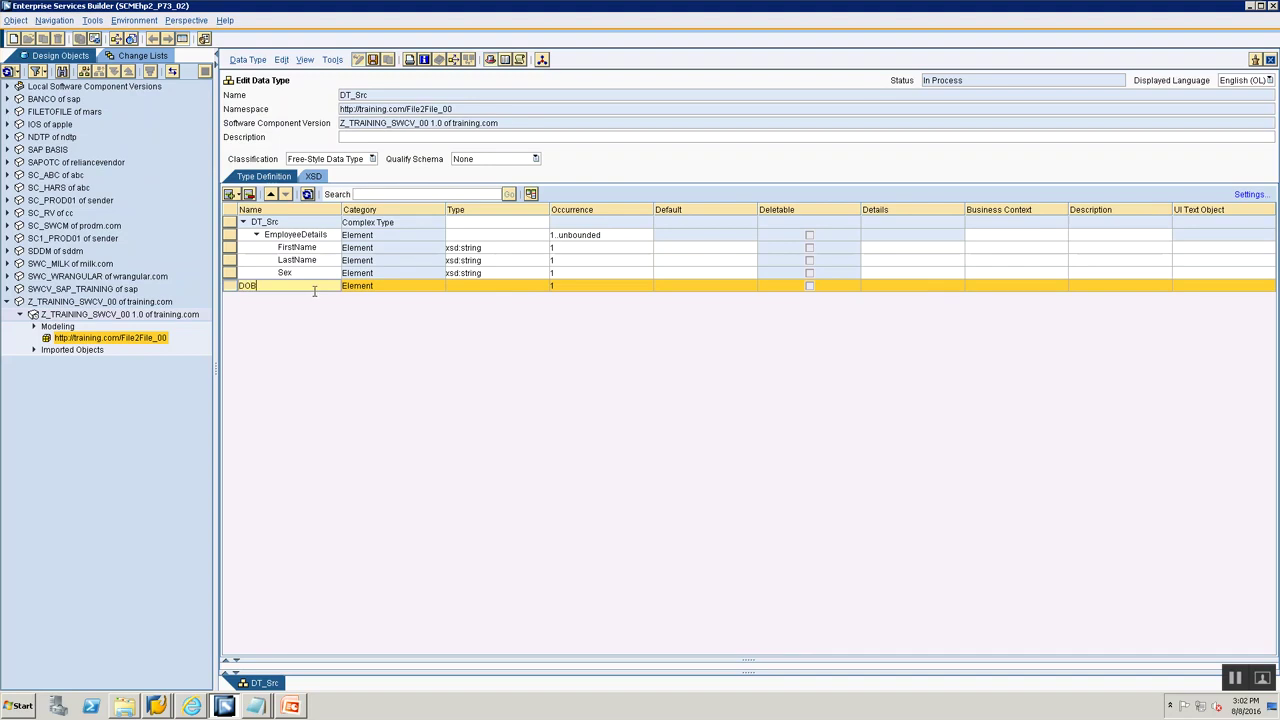
# Set the type of the DOB element to the XSD type xsd:string
pyautogui.click(484, 279)
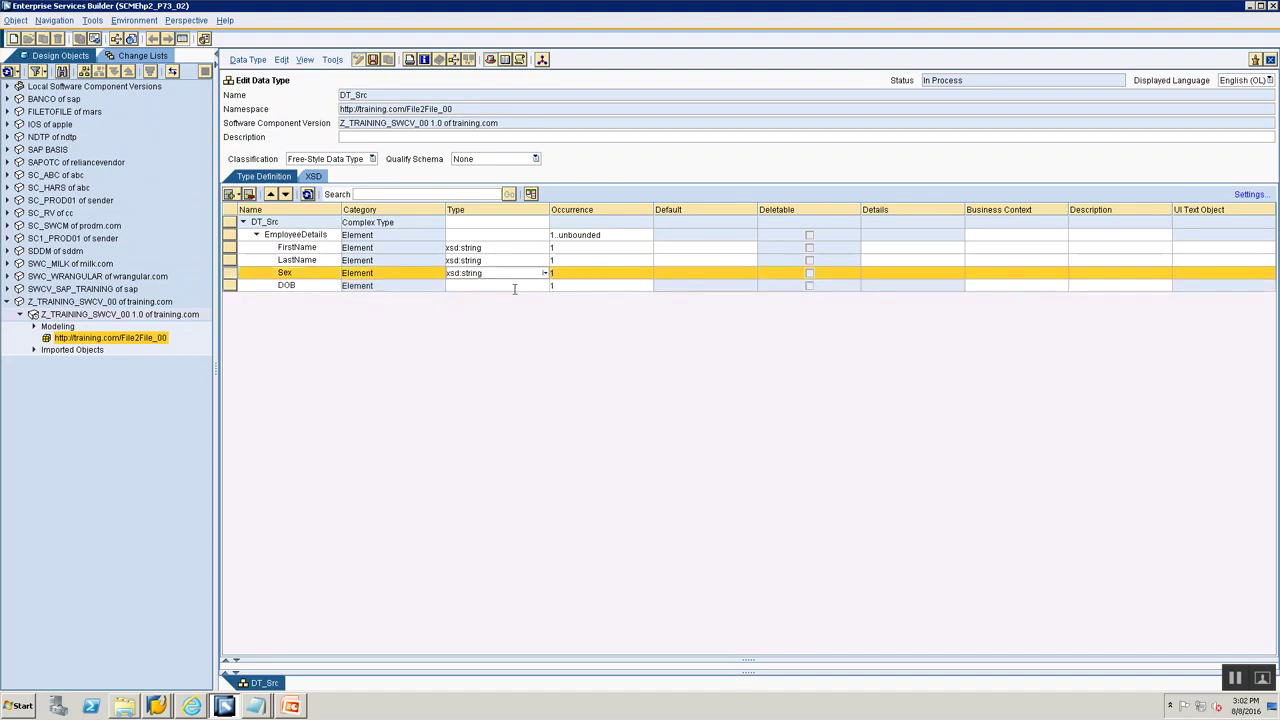
pyautogui.click(515, 288)
pyautogui.click(547, 289)
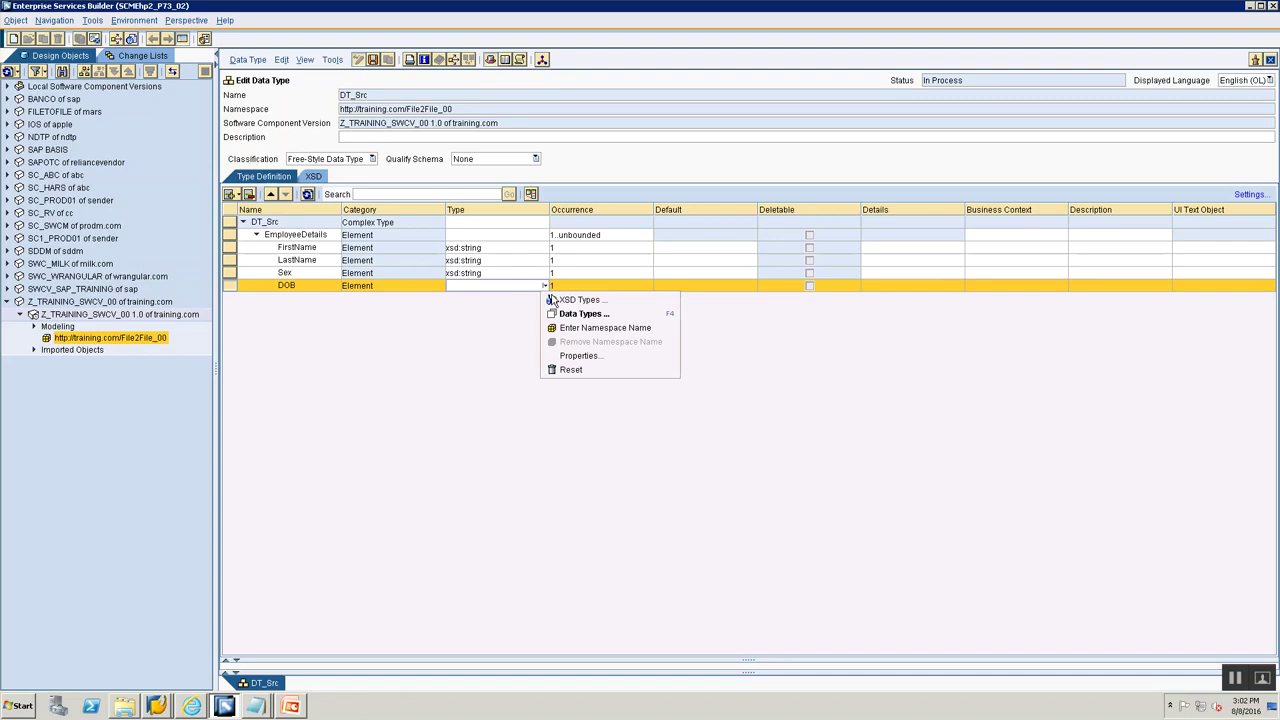
pyautogui.click(555, 311)
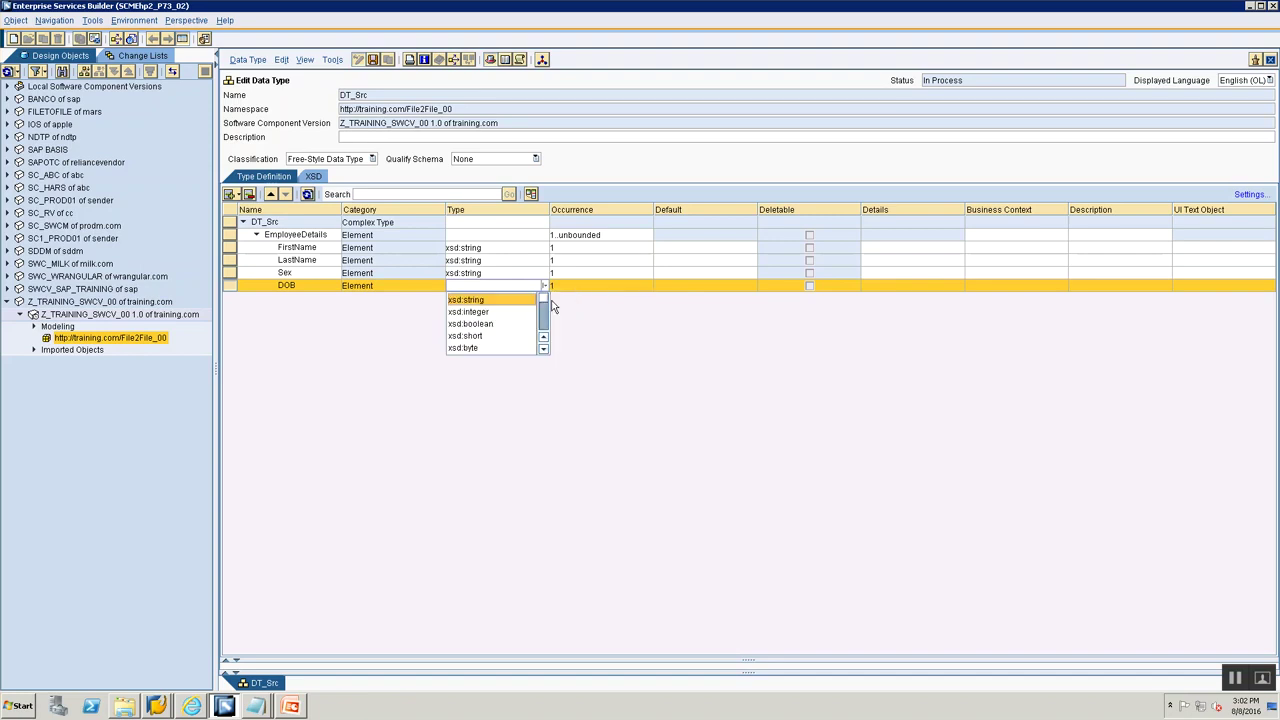
pyautogui.click(489, 302)
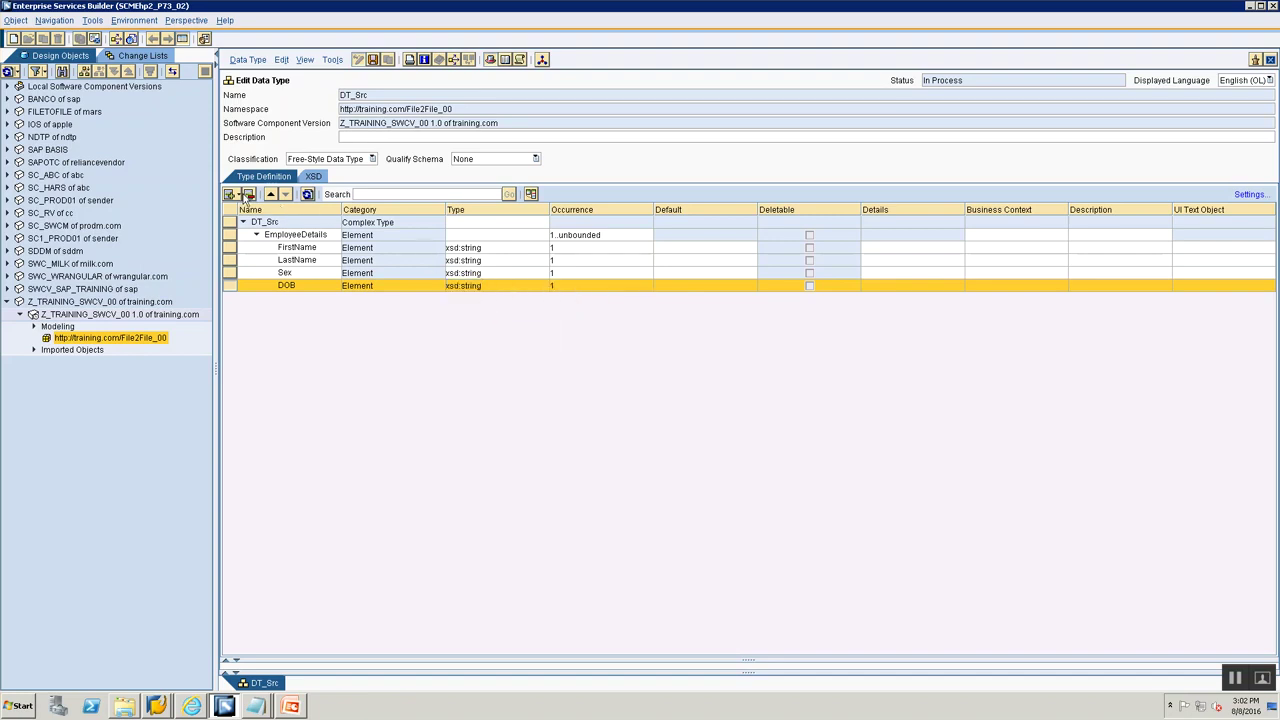
# Check the Qualification field on the PowerPoint slide and insert an element named Qualifications after DOB in Enterprise Services Builder
pyautogui.hotkey('alt', 'Tab')
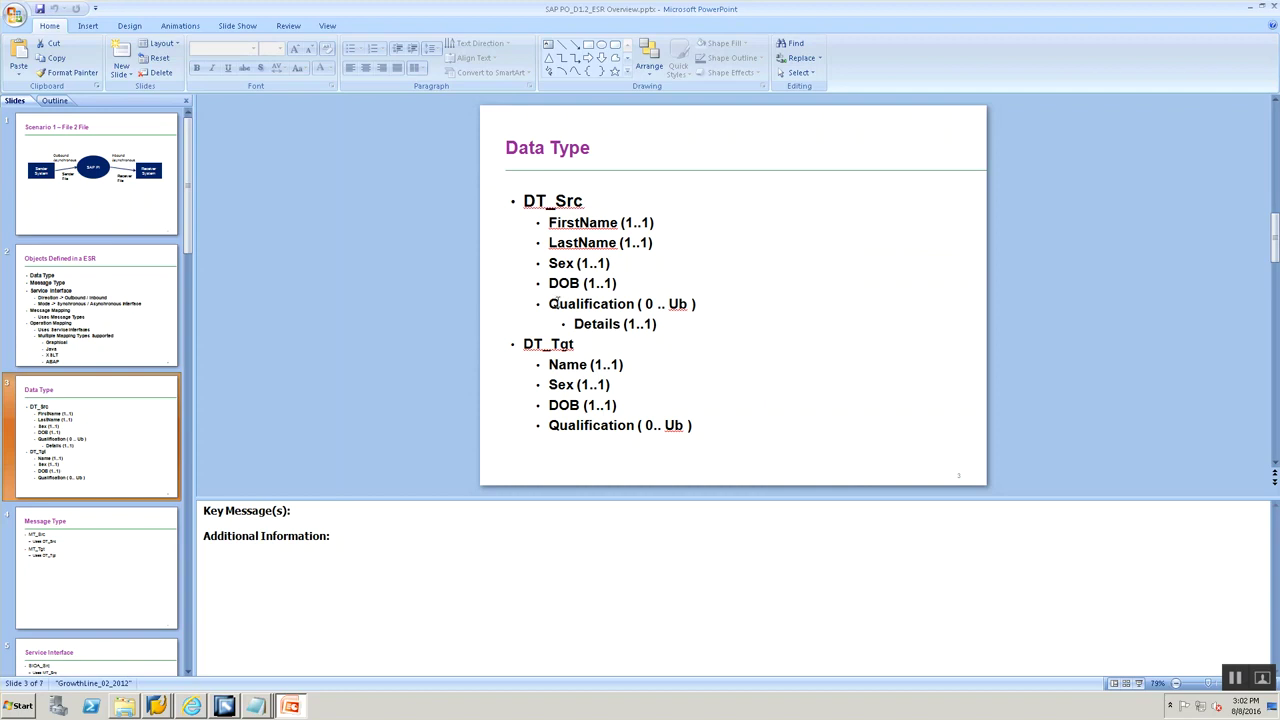
pyautogui.moveTo(549, 303); pyautogui.dragTo(634, 305)
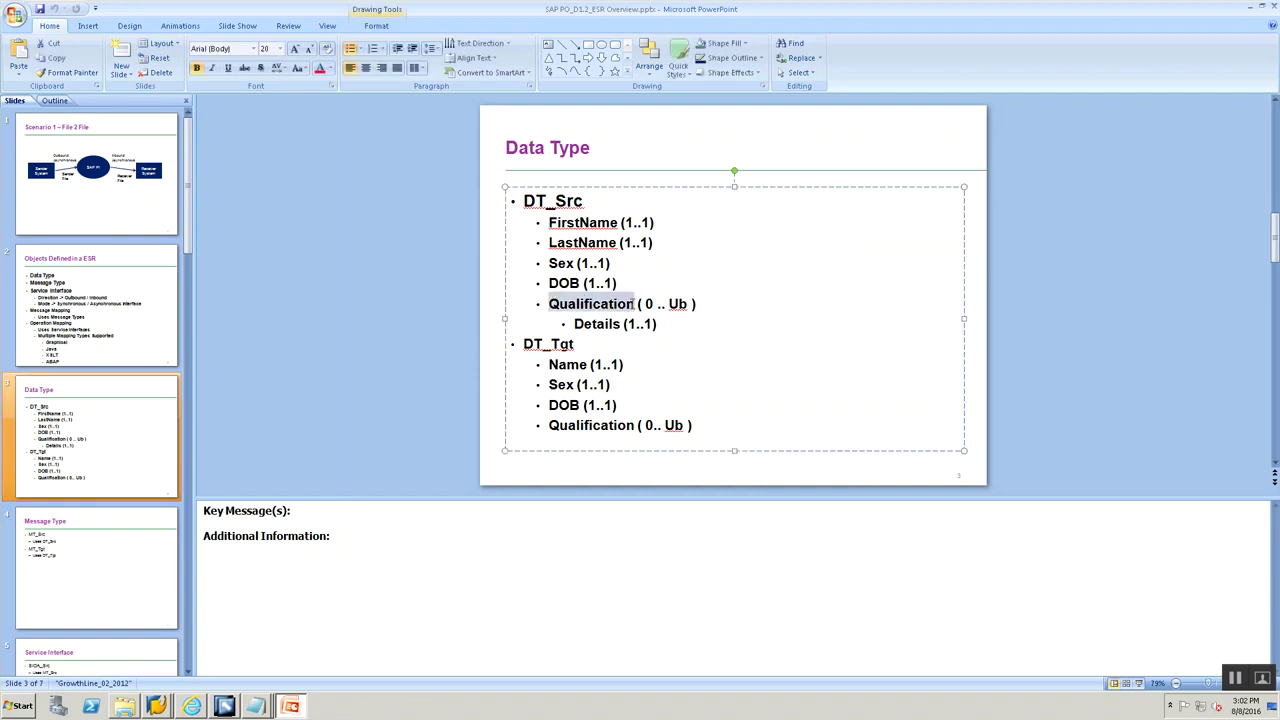
pyautogui.hotkey('alt', 'Tab')
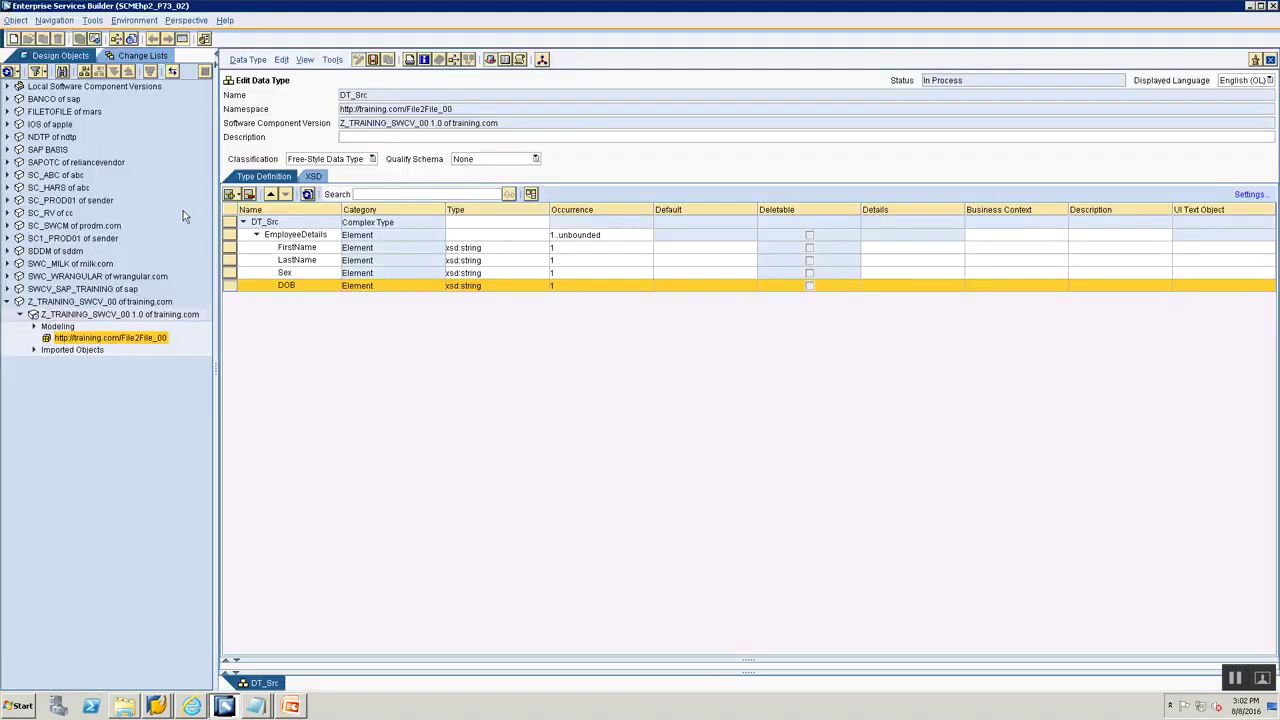
pyautogui.click(236, 196)
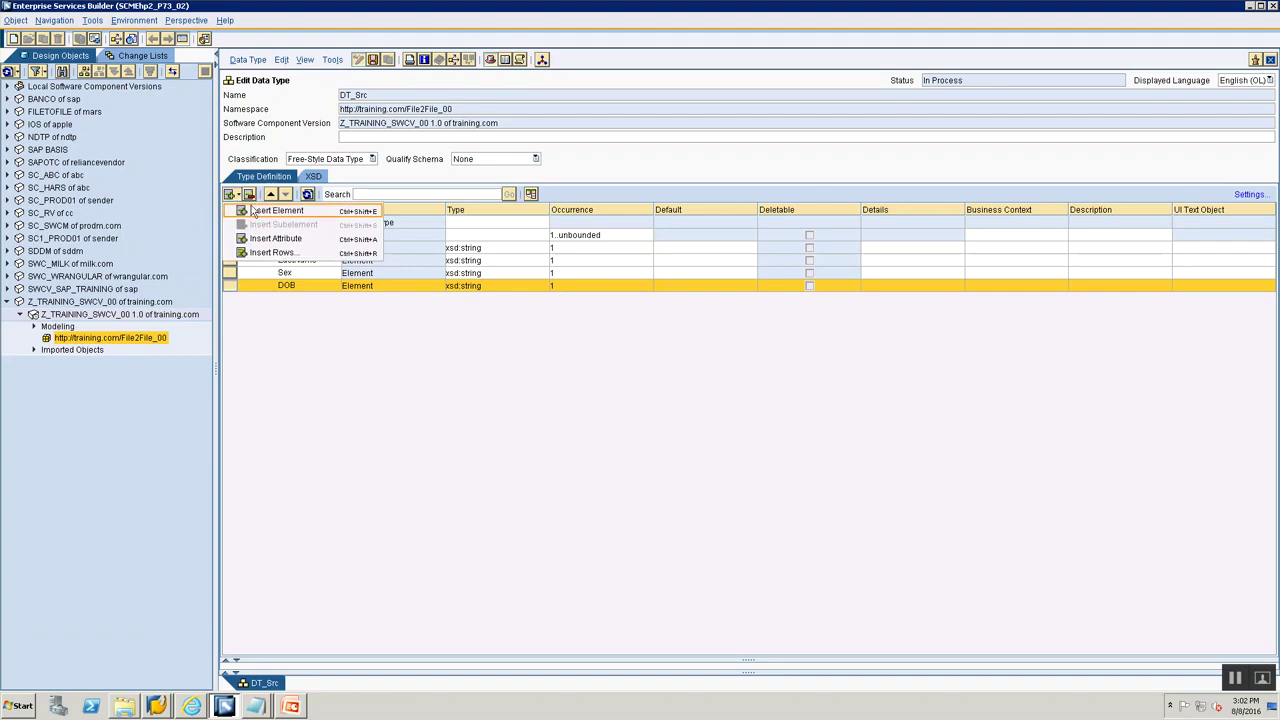
pyautogui.click(275, 211)
pyautogui.write('Qualifi')
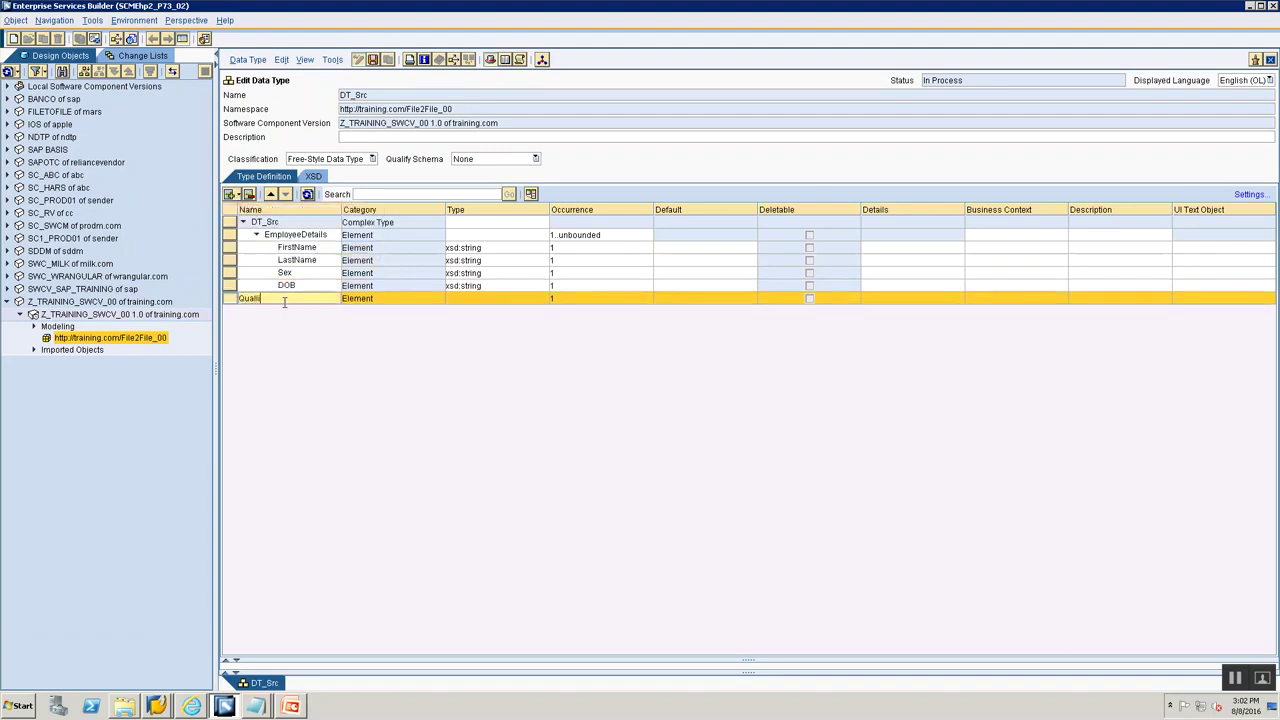
pyautogui.write('cations')
# Check the Qualification occurrence on the PowerPoint slide and set the Qualifications element in Enterprise Services Builder to minOccurs 0 and maxOccurs unbounded
pyautogui.click(575, 299)
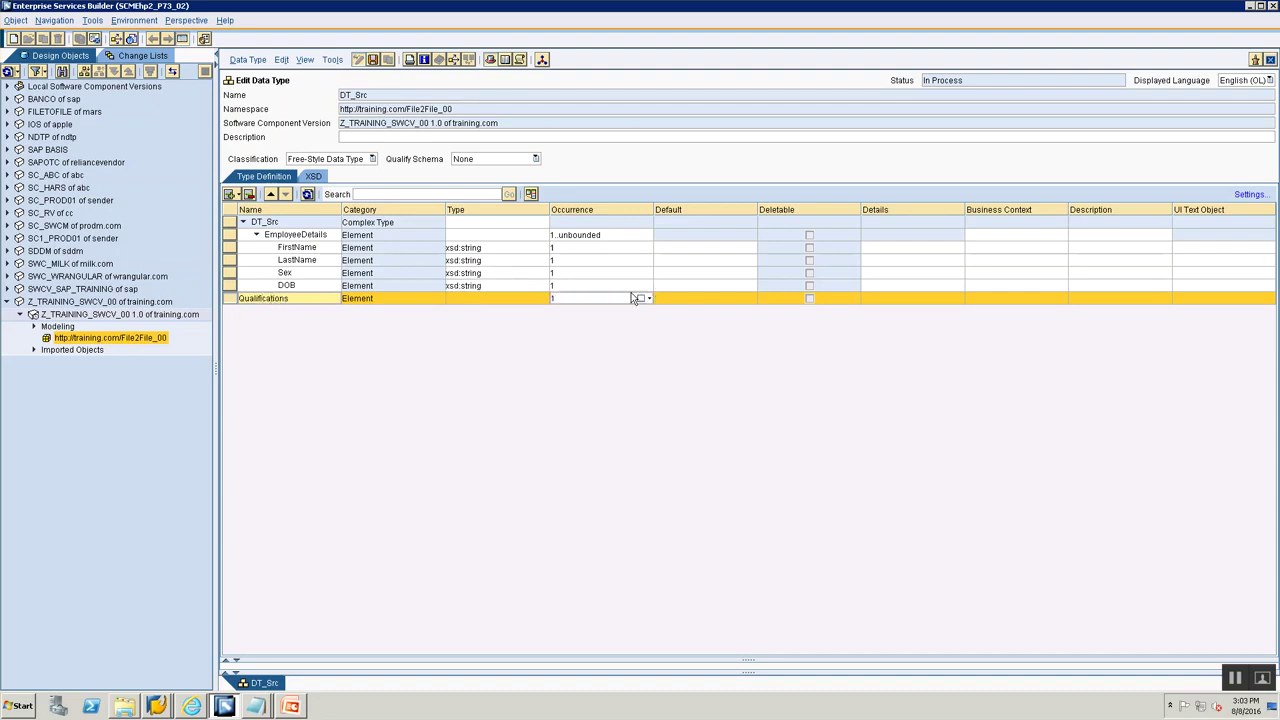
pyautogui.hotkey('alt', 'Tab')
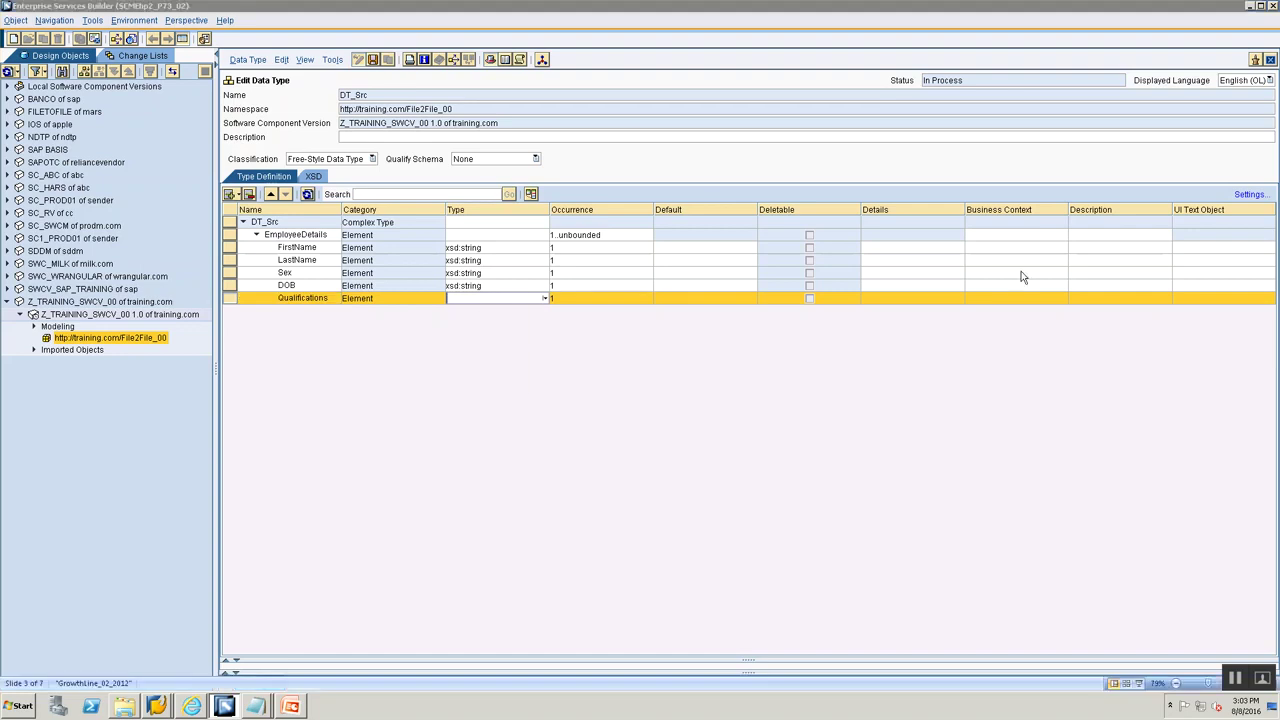
pyautogui.hotkey('alt', 'Tab')
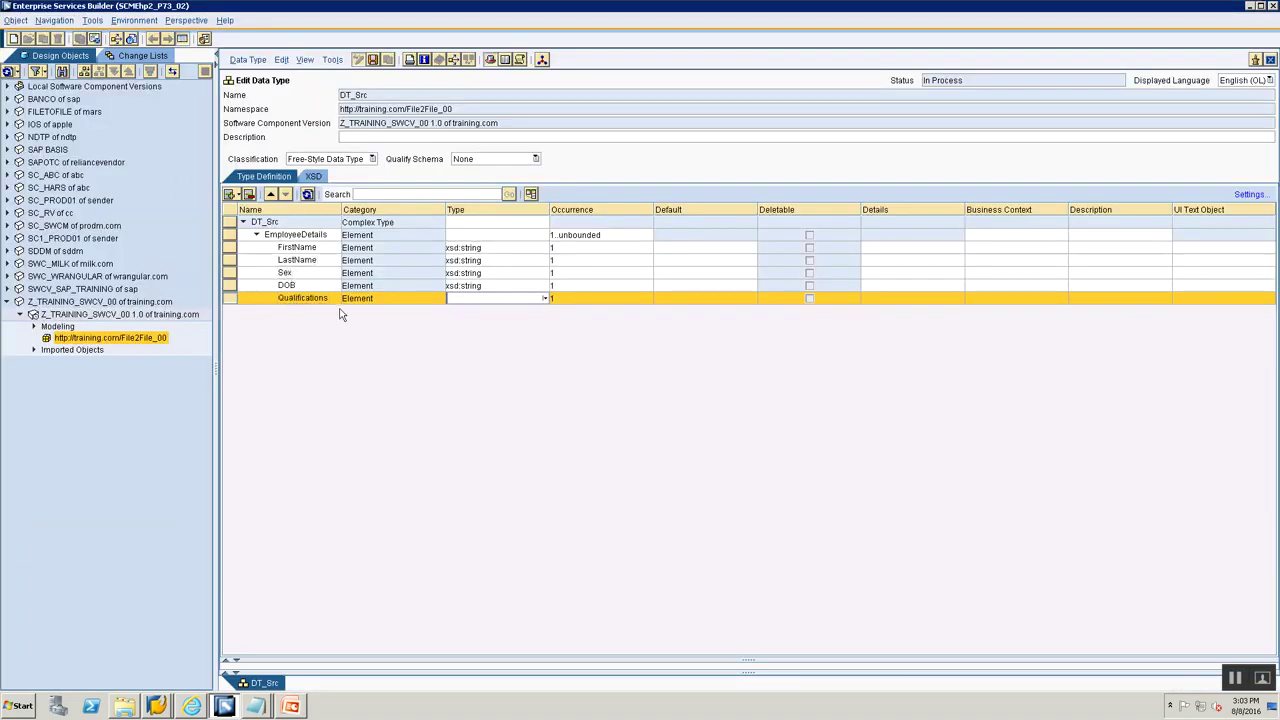
pyautogui.rightClick(651, 298)
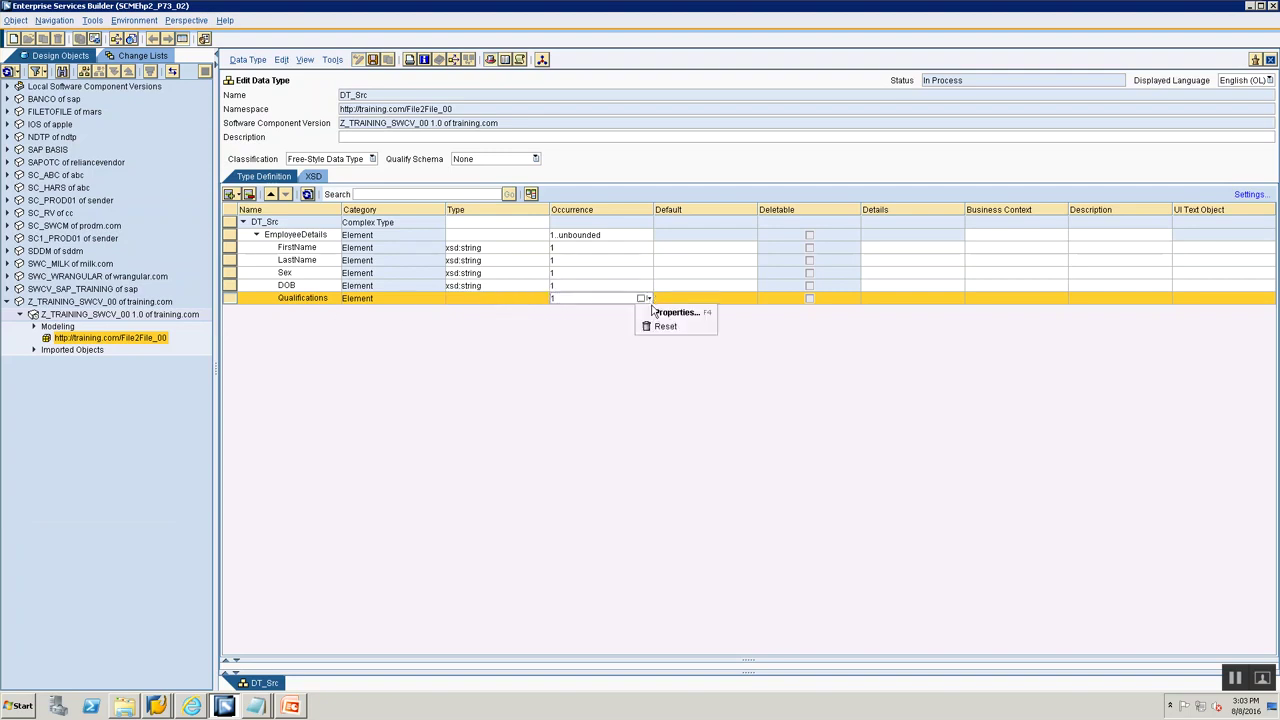
pyautogui.click(668, 309)
pyautogui.click(698, 343)
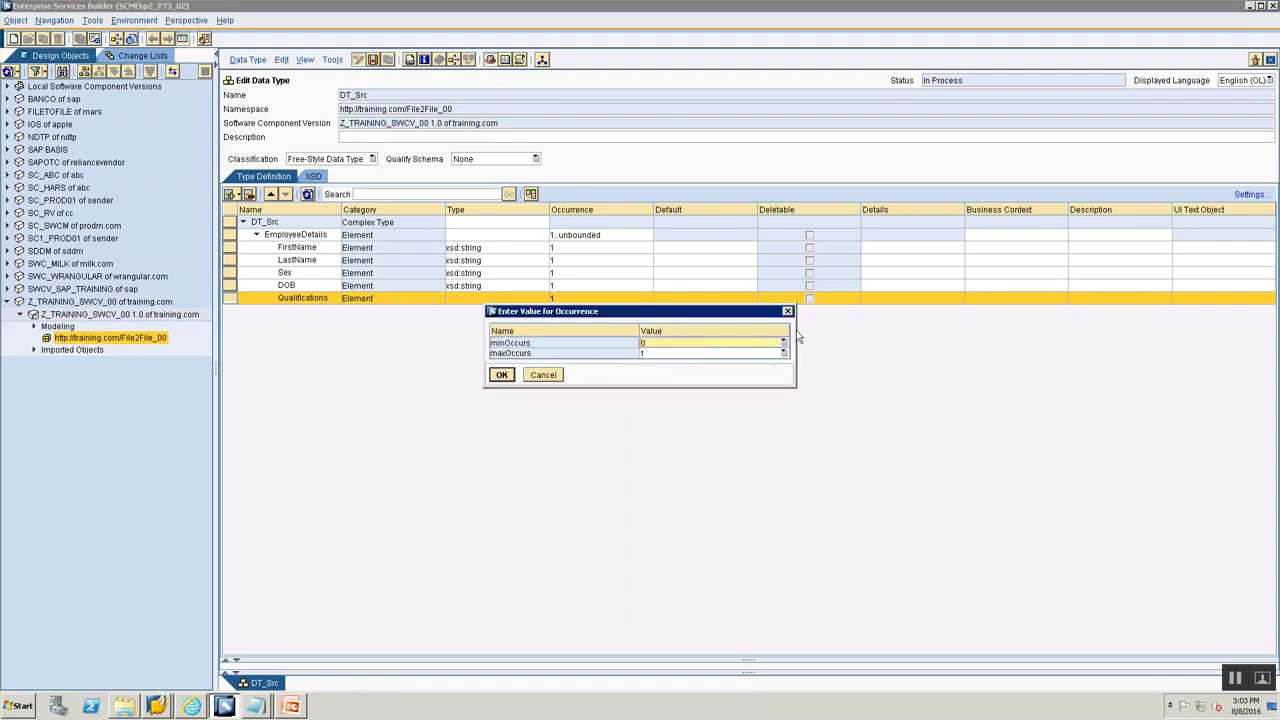
pyautogui.click(784, 355)
pyautogui.click(785, 344)
pyautogui.click(784, 343)
pyautogui.click(774, 354)
pyautogui.click(777, 357)
pyautogui.click(785, 354)
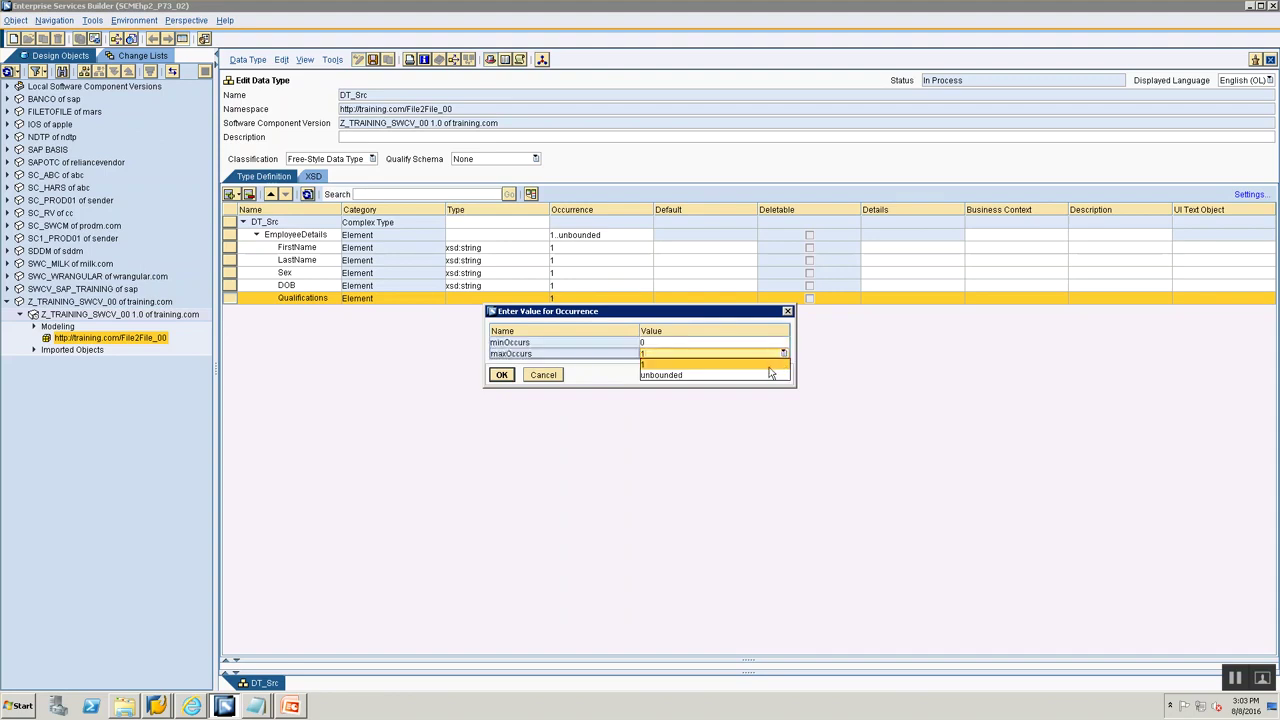
pyautogui.click(761, 375)
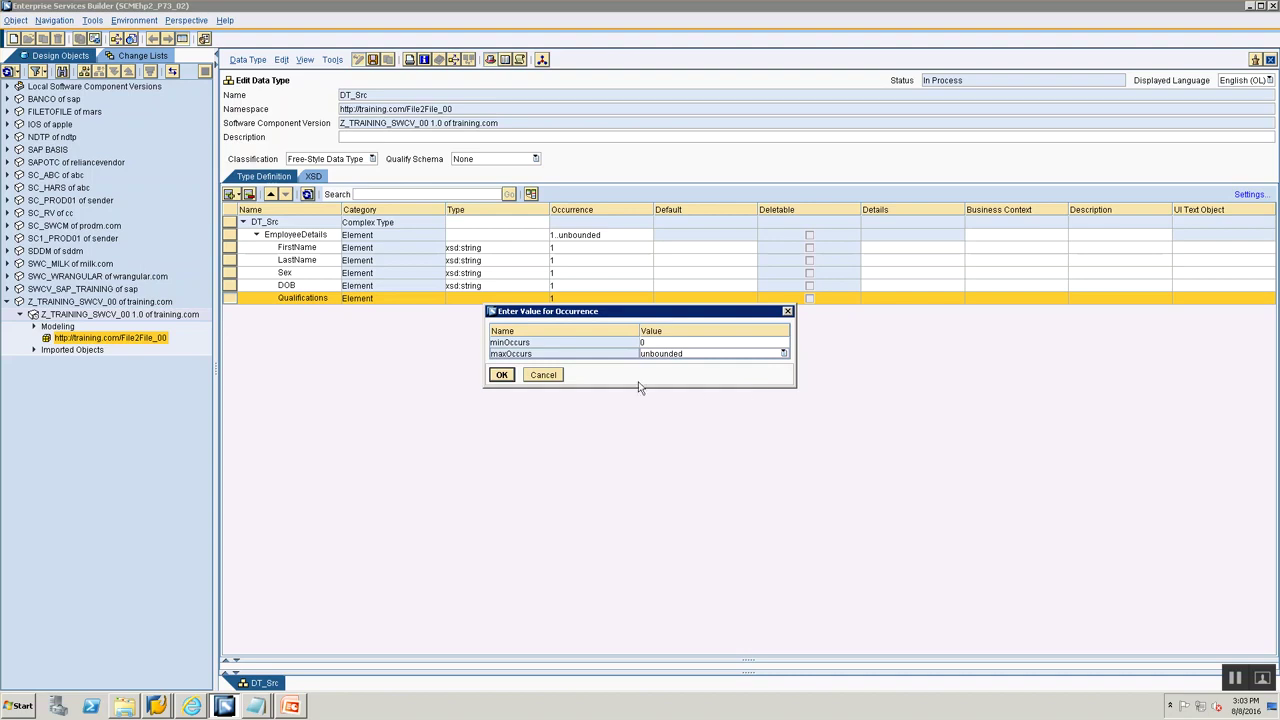
pyautogui.click(502, 374)
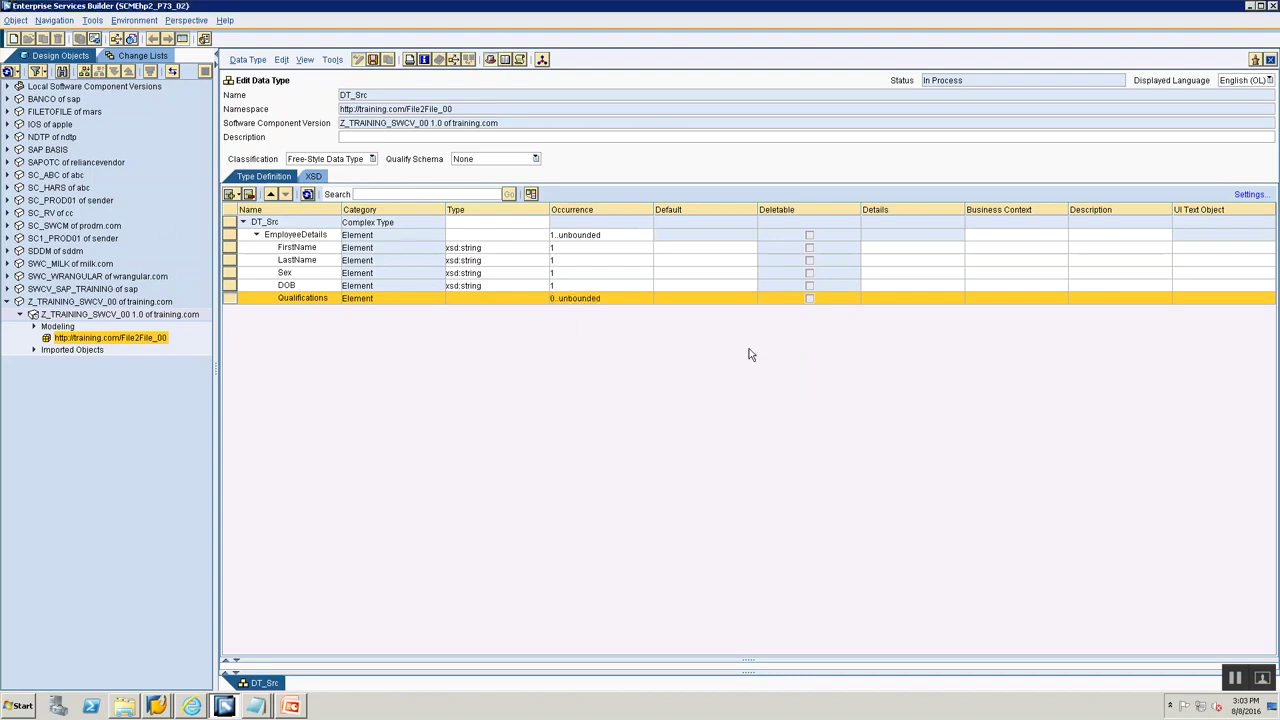
# Check the slide in PowerPoint and insert a subelement named Details under Qualifications in Enterprise Services Builder
pyautogui.hotkey('alt', 'Tab')
pyautogui.hotkey('alt', 'Tab')
pyautogui.hotkey('alt', 'Tab')
pyautogui.hotkey('alt', 'Tab')
pyautogui.click(237, 194)
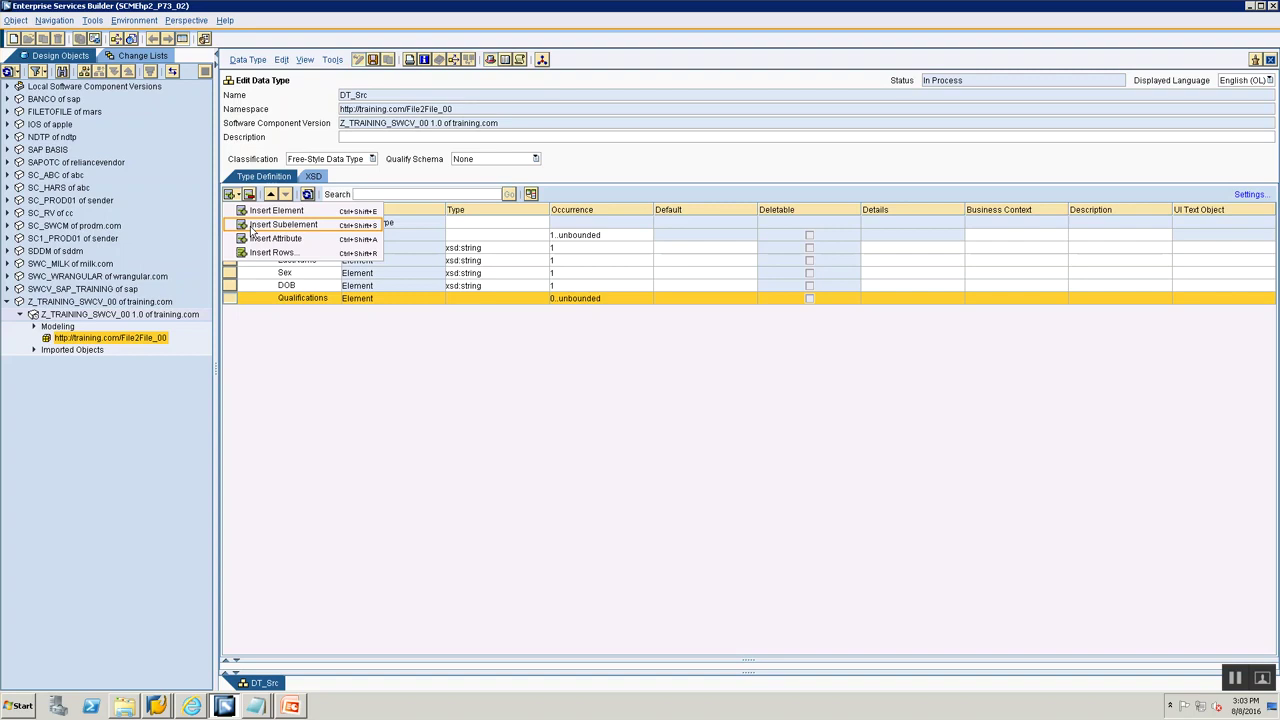
pyautogui.click(283, 225)
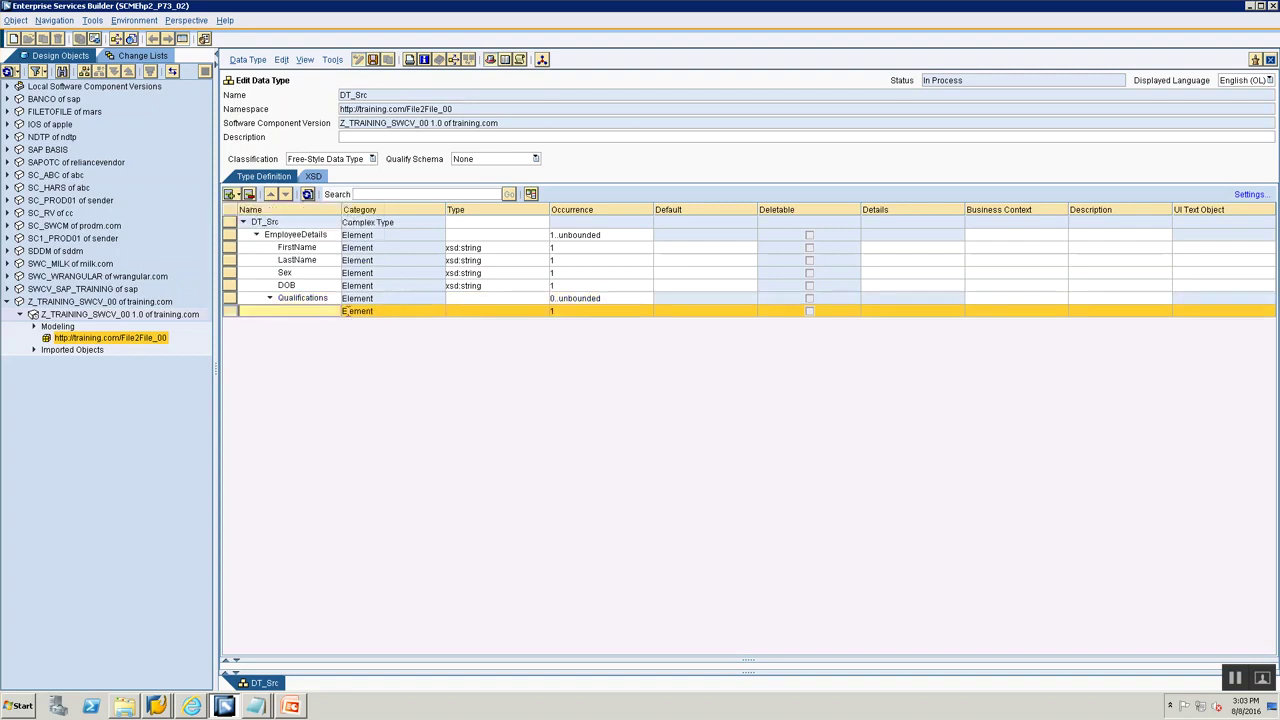
pyautogui.write('Details')
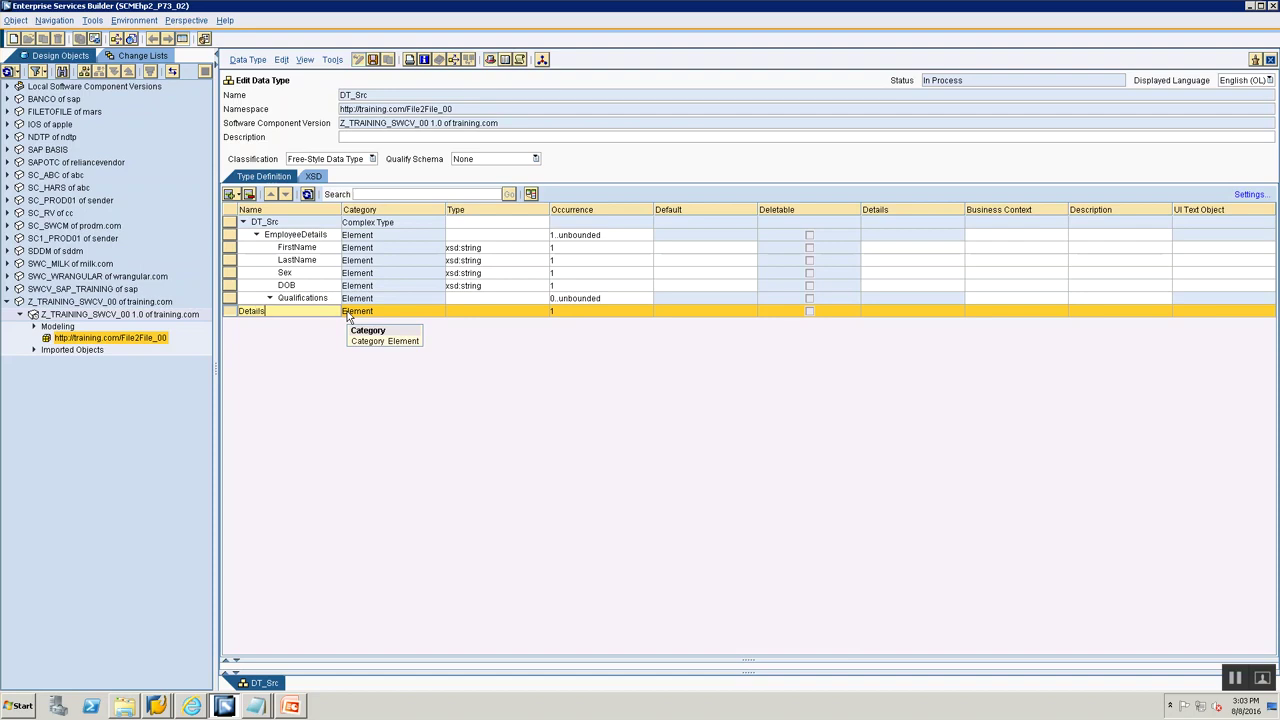
# Set the type of the Details subelement to the XSD type xsd:string
pyautogui.click(472, 311)
pyautogui.click(545, 311)
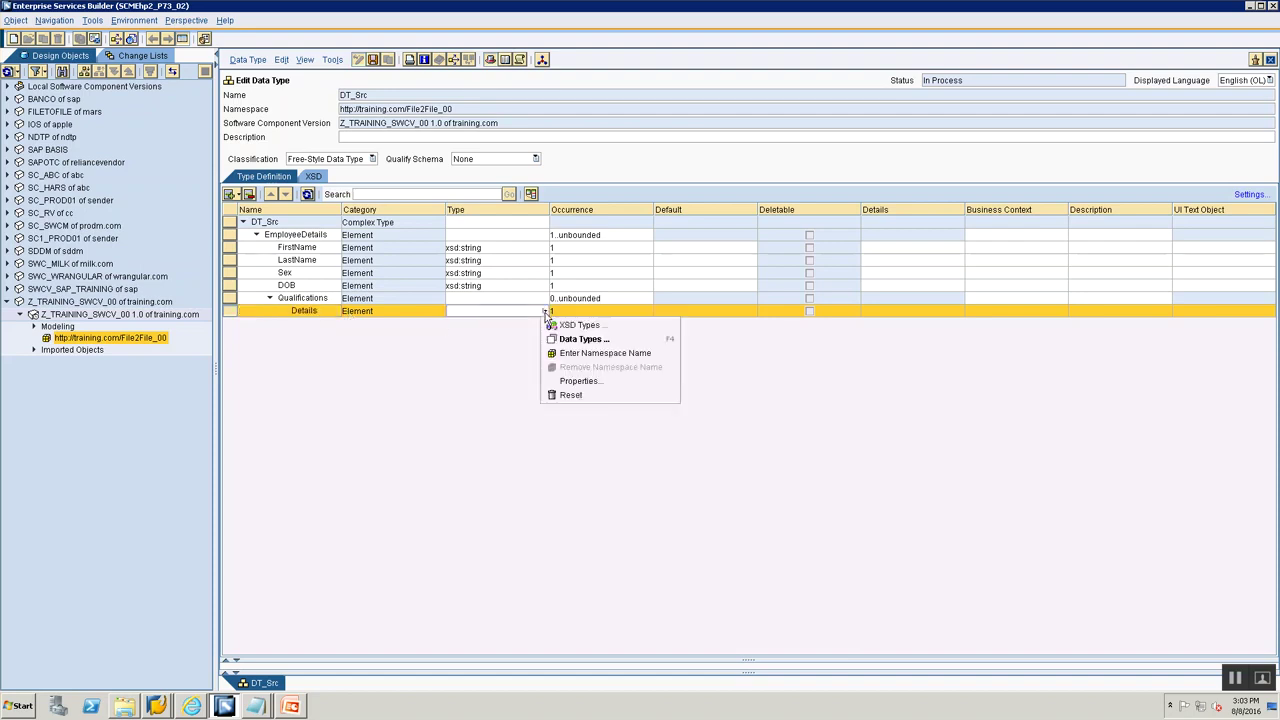
pyautogui.click(576, 325)
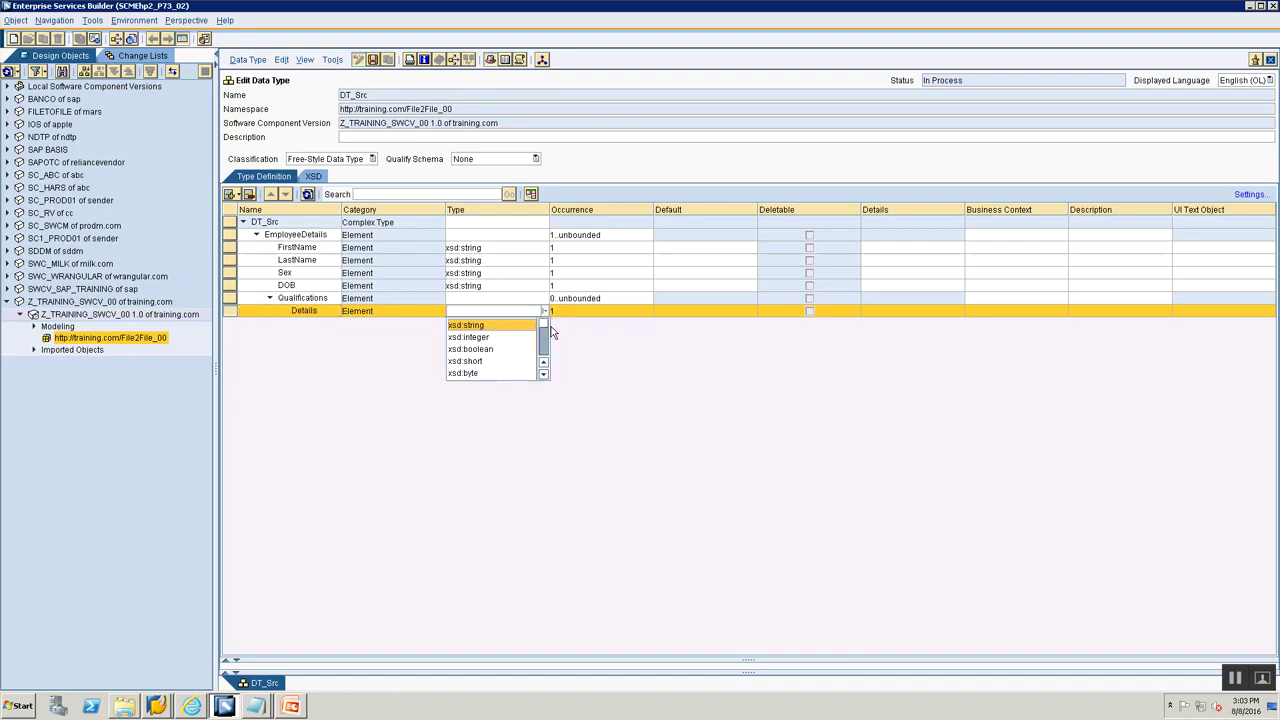
pyautogui.click(479, 327)
pyautogui.click(462, 352)
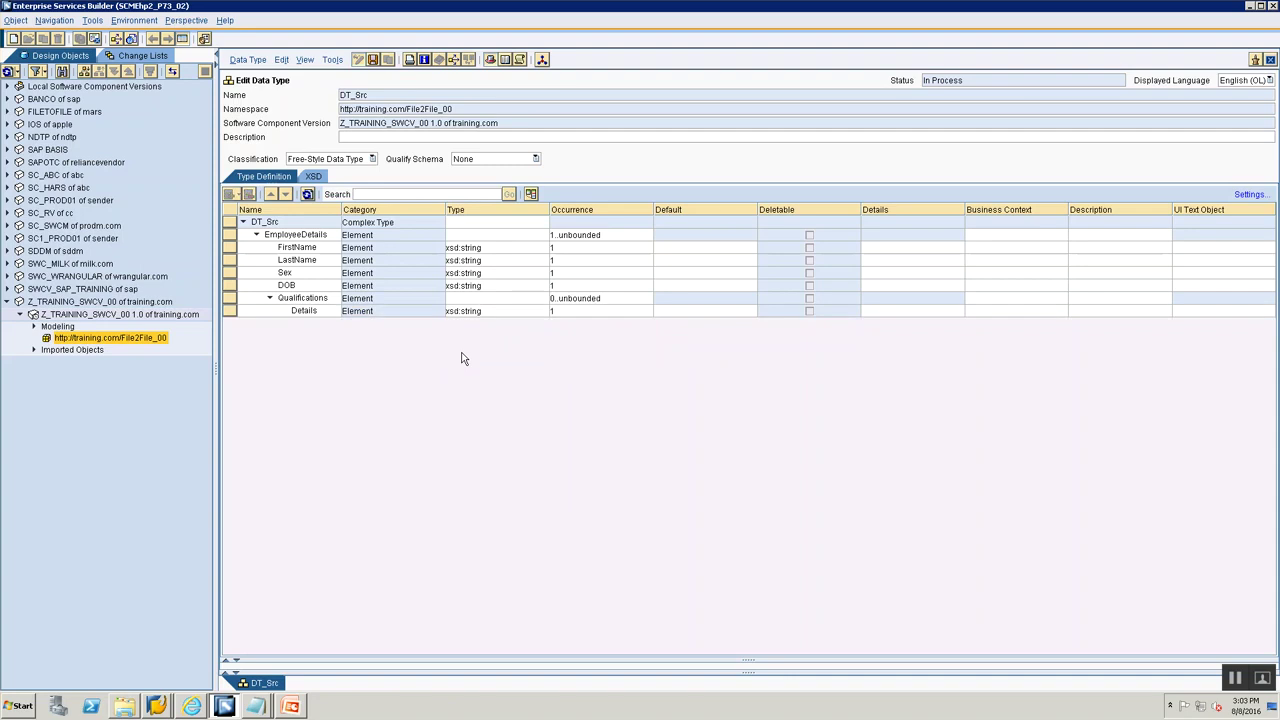
# Save DT_Src and expand its EmployeeDetails and Qualifications nodes and the namespace's Data Types folder to review the result
pyautogui.click(372, 59)
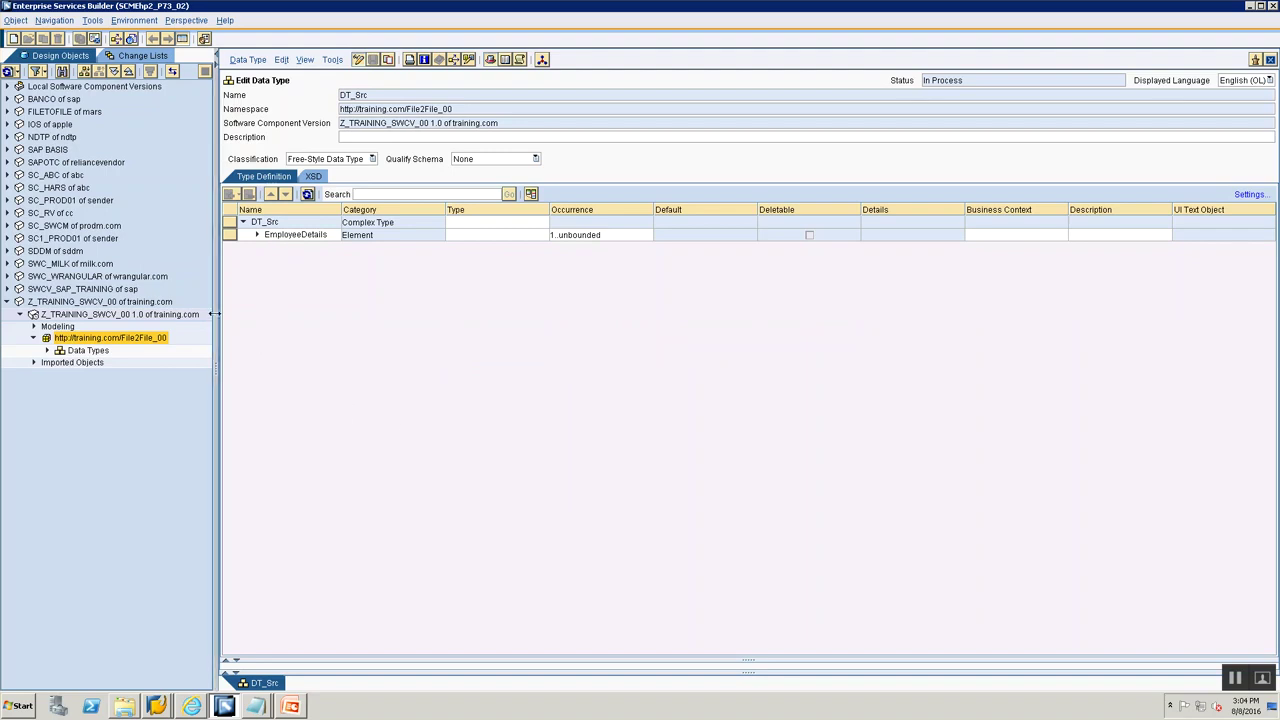
pyautogui.click(257, 235)
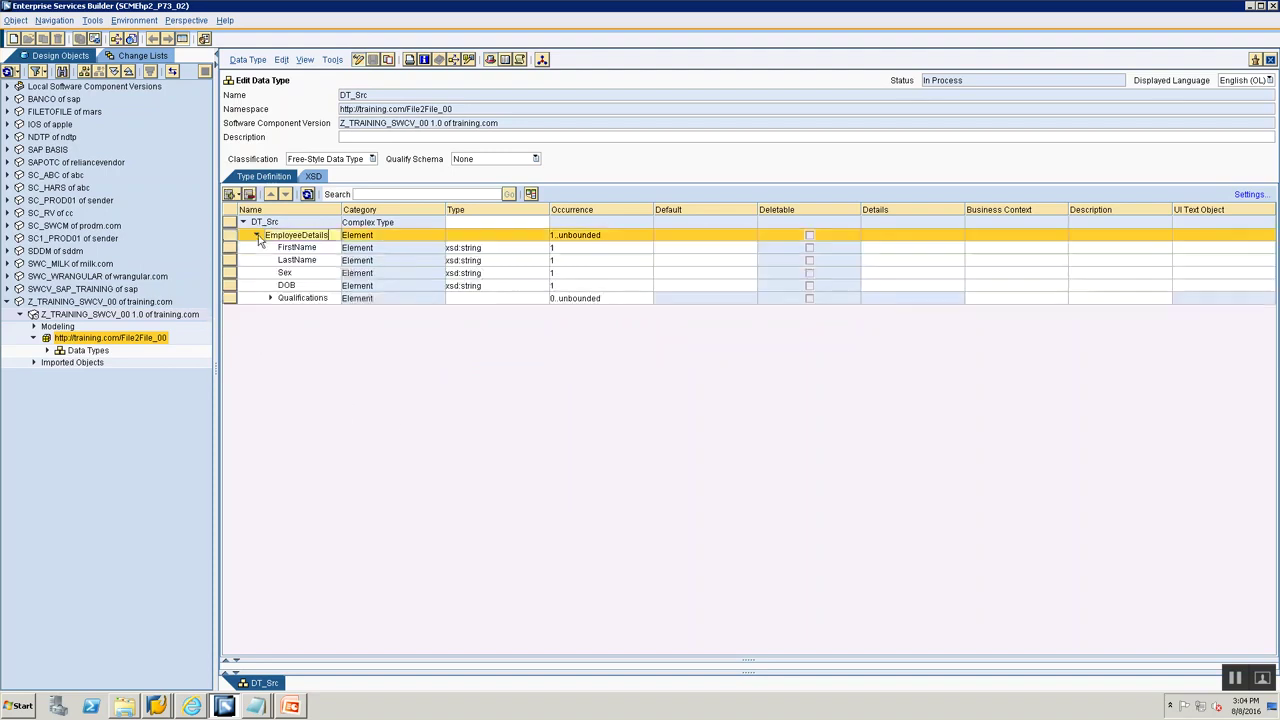
pyautogui.click(270, 298)
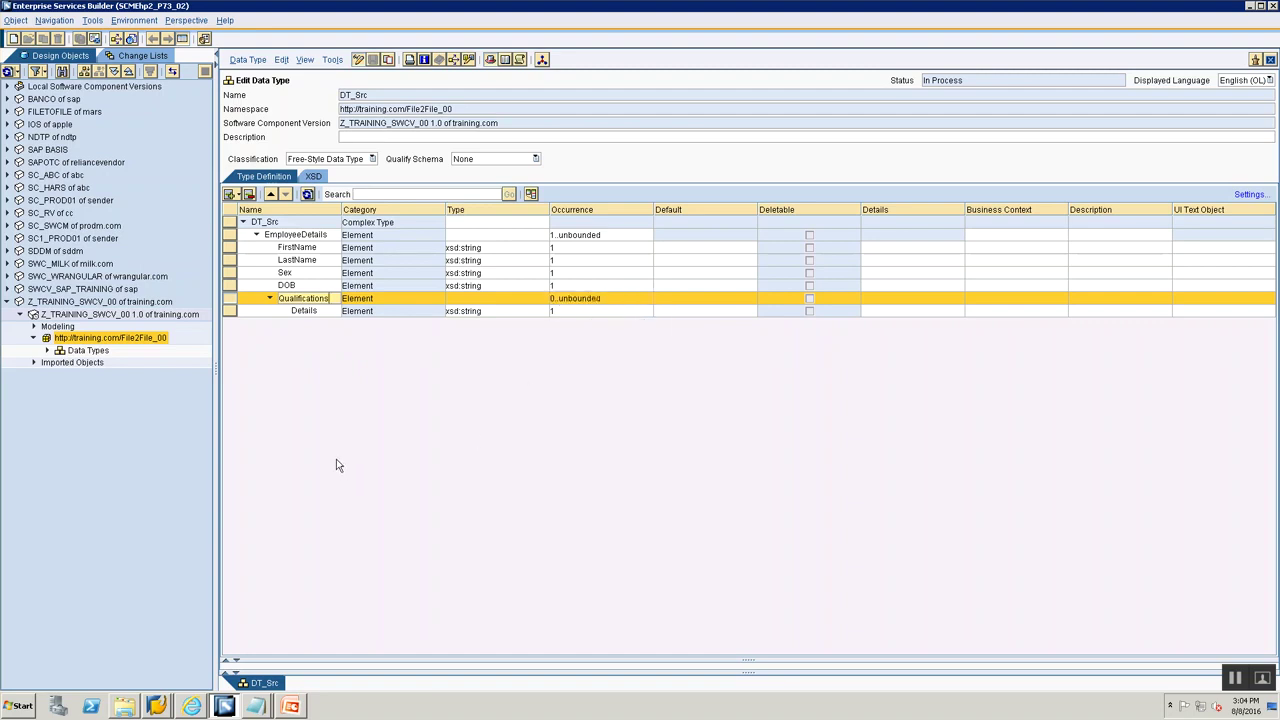
pyautogui.click(47, 350)
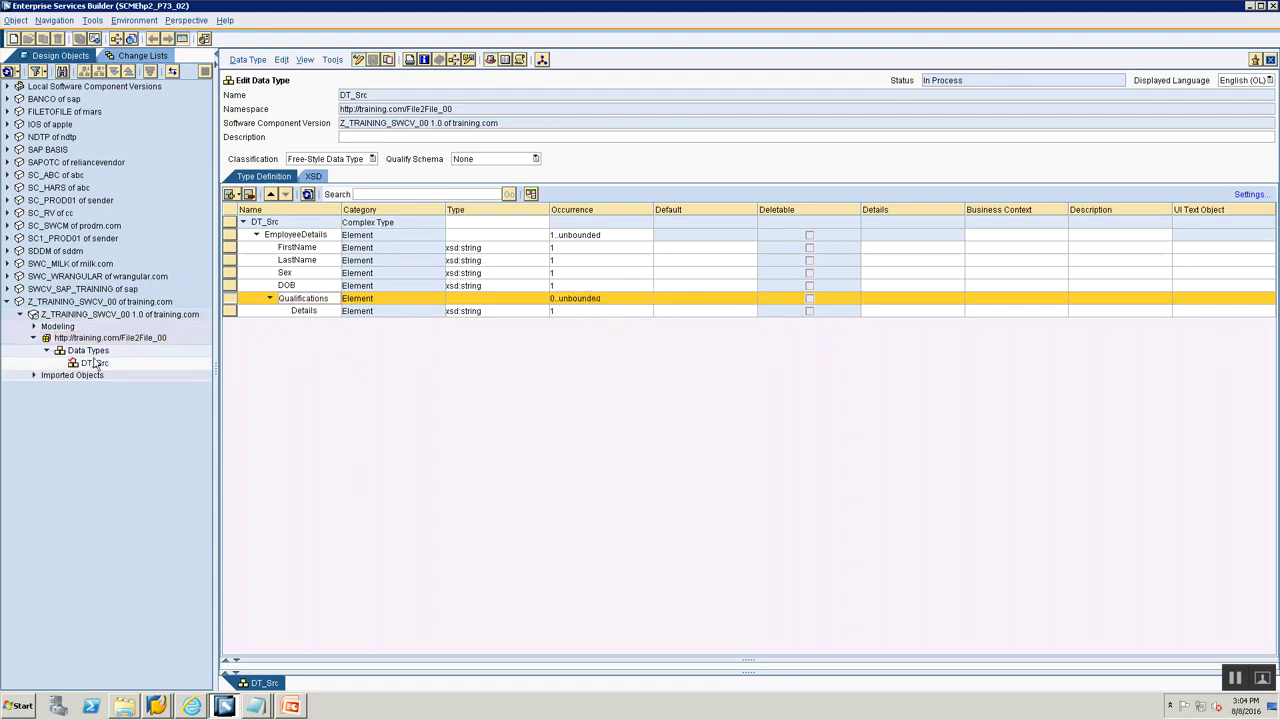
pyautogui.hotkey('alt', 'Tab')
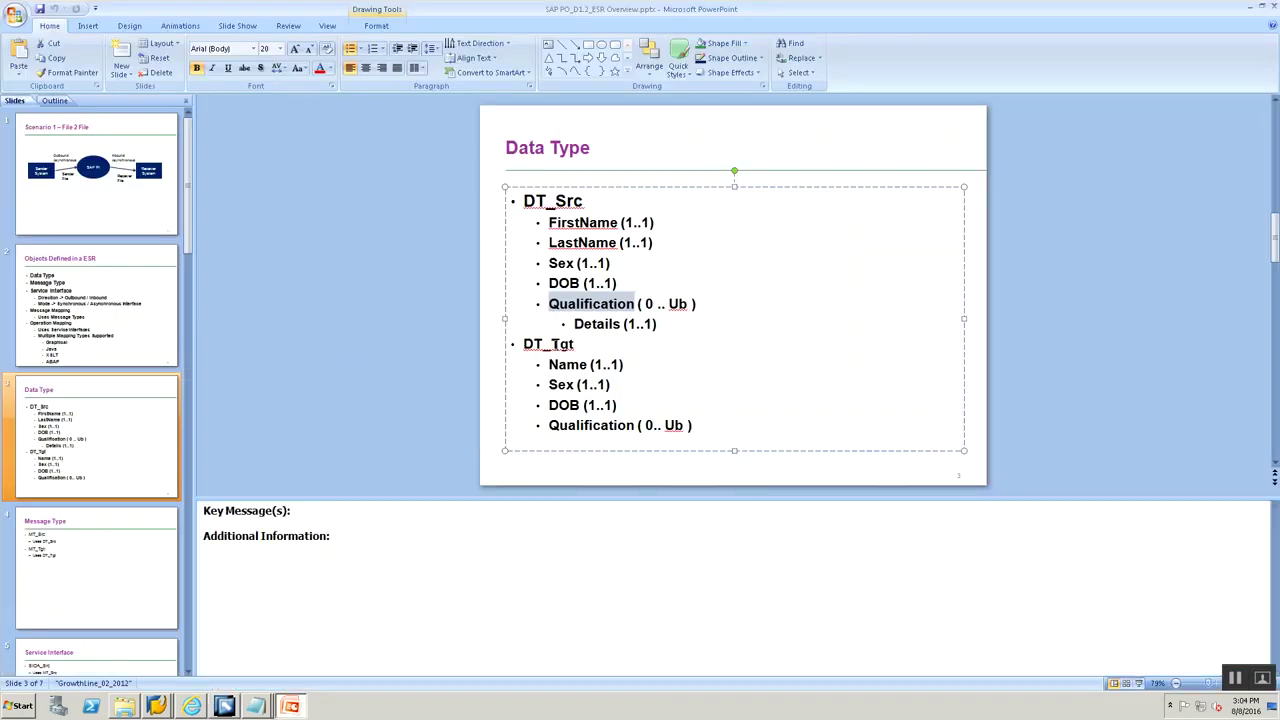
pyautogui.hotkey('alt', 'Tab')
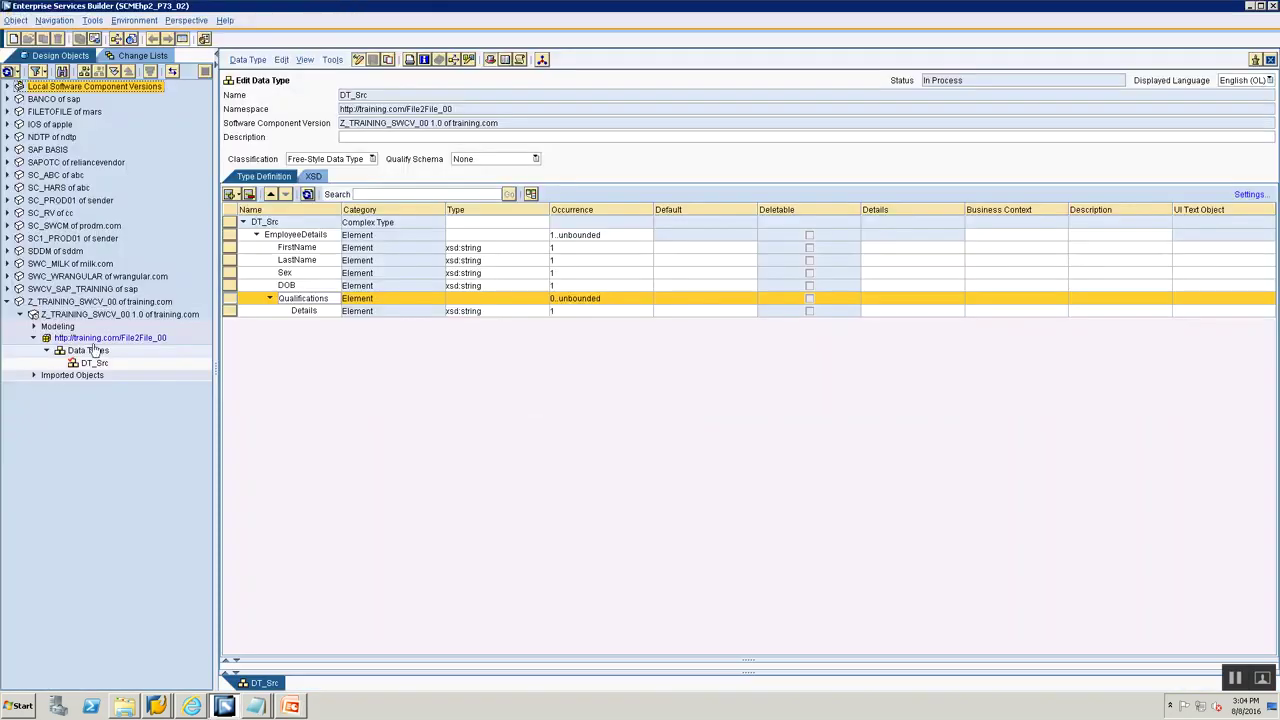
pyautogui.rightClick(90, 352)
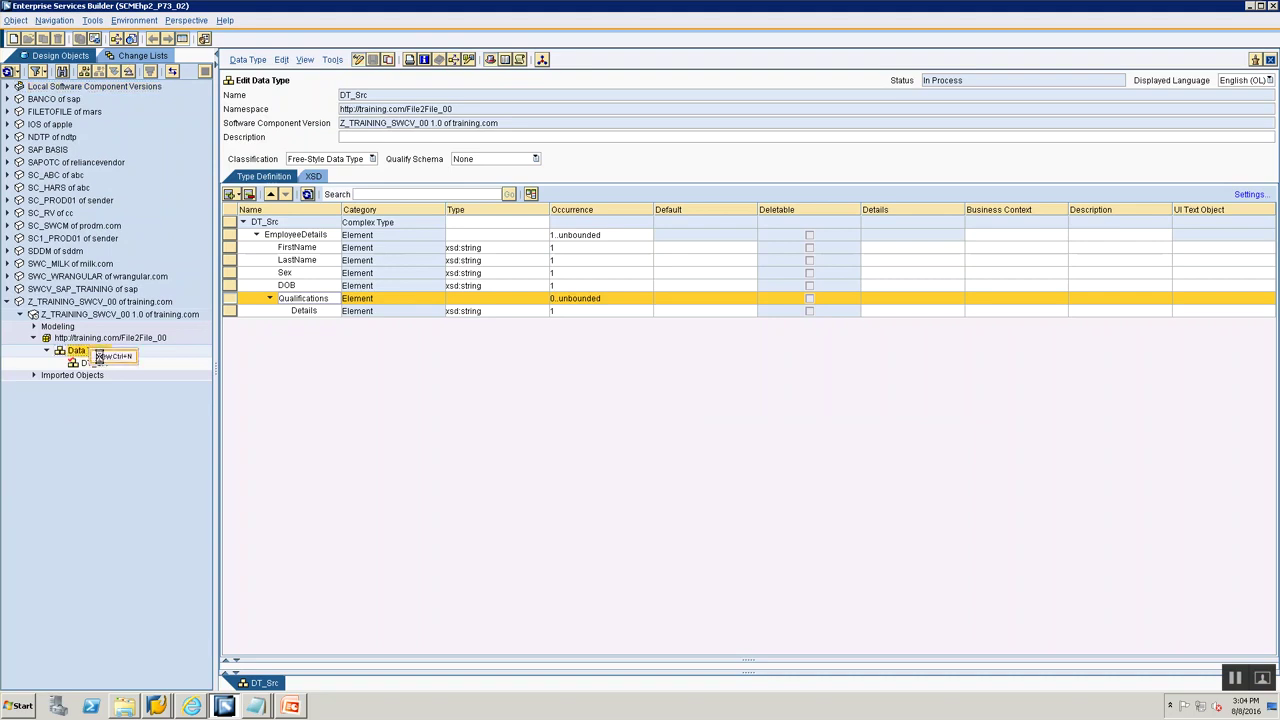
pyautogui.click(106, 358)
pyautogui.write('D')
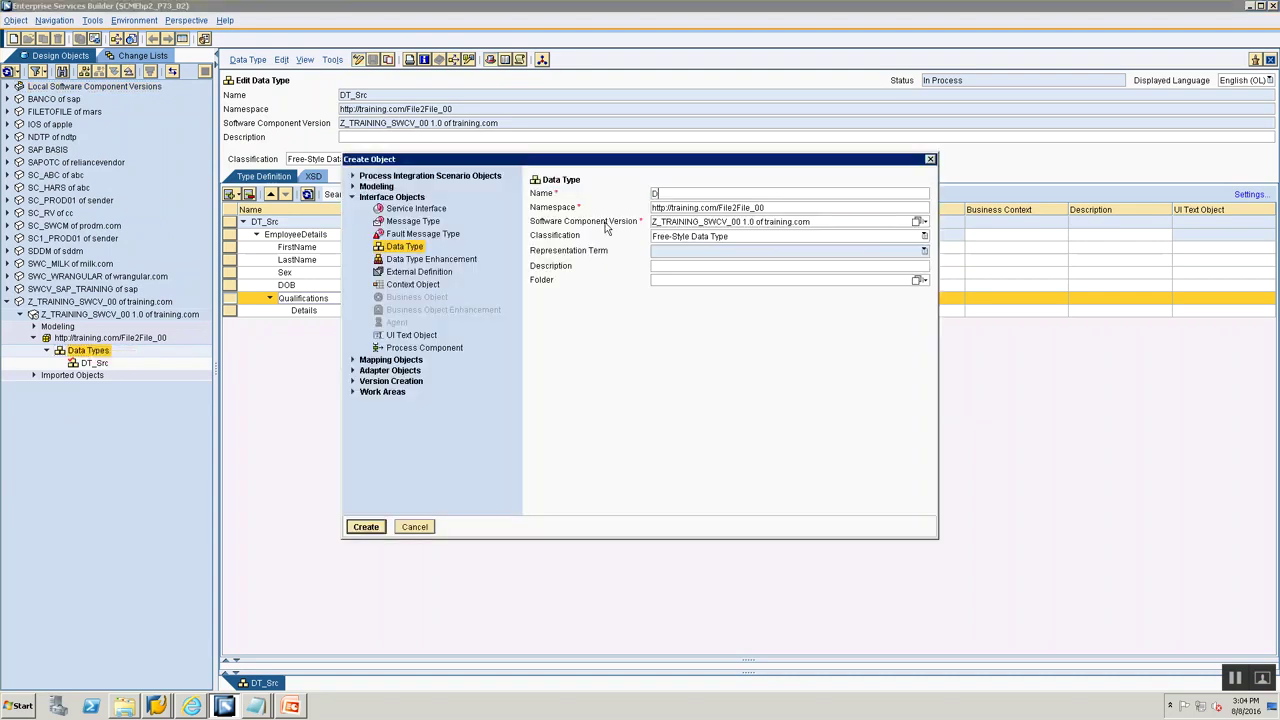
pyautogui.write('T_Tgt')
pyautogui.press('Return')
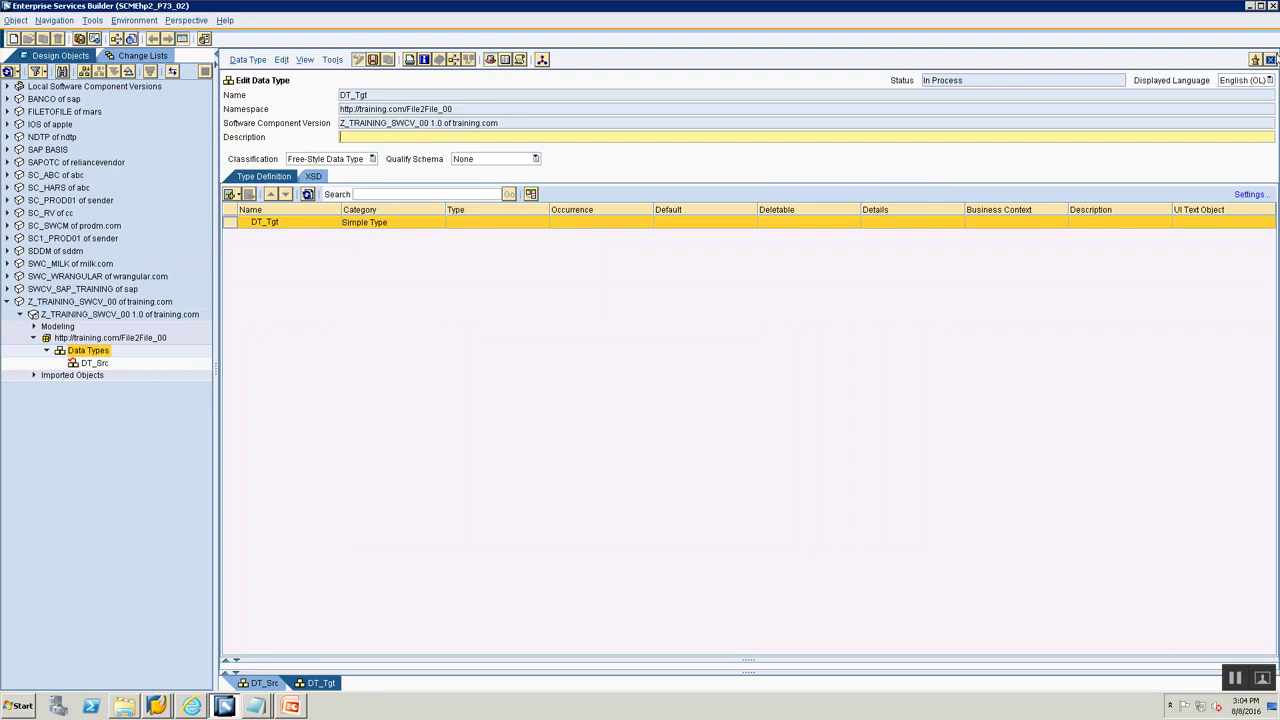
pyautogui.click(1270, 59)
pyautogui.click(585, 396)
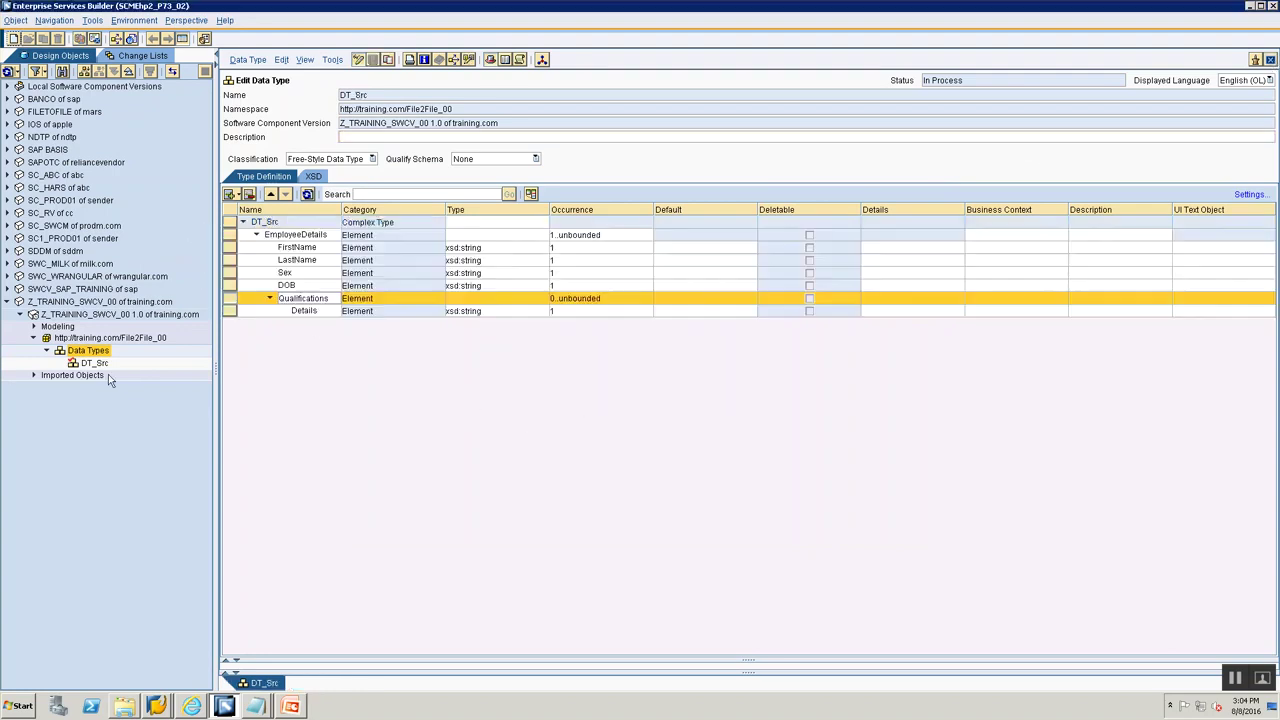
pyautogui.click(96, 352)
pyautogui.rightClick(97, 352)
pyautogui.click(112, 357)
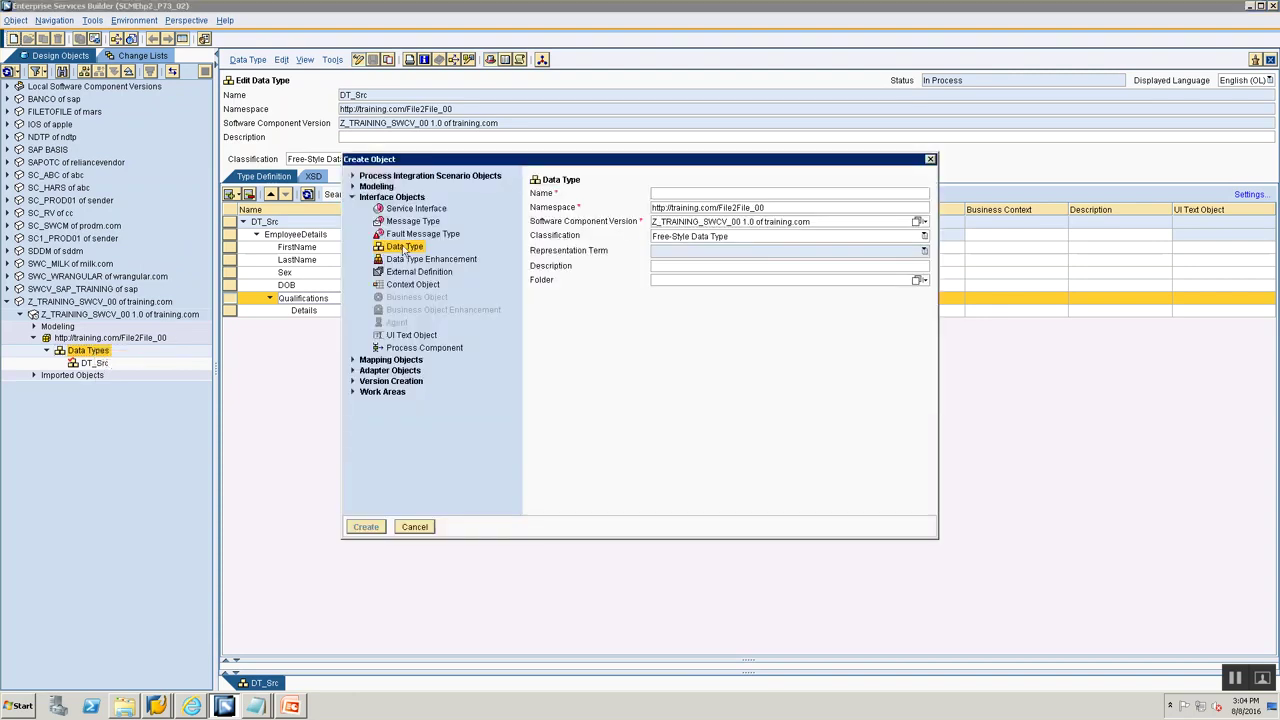
pyautogui.click(729, 193)
pyautogui.write('DT_Tgt')
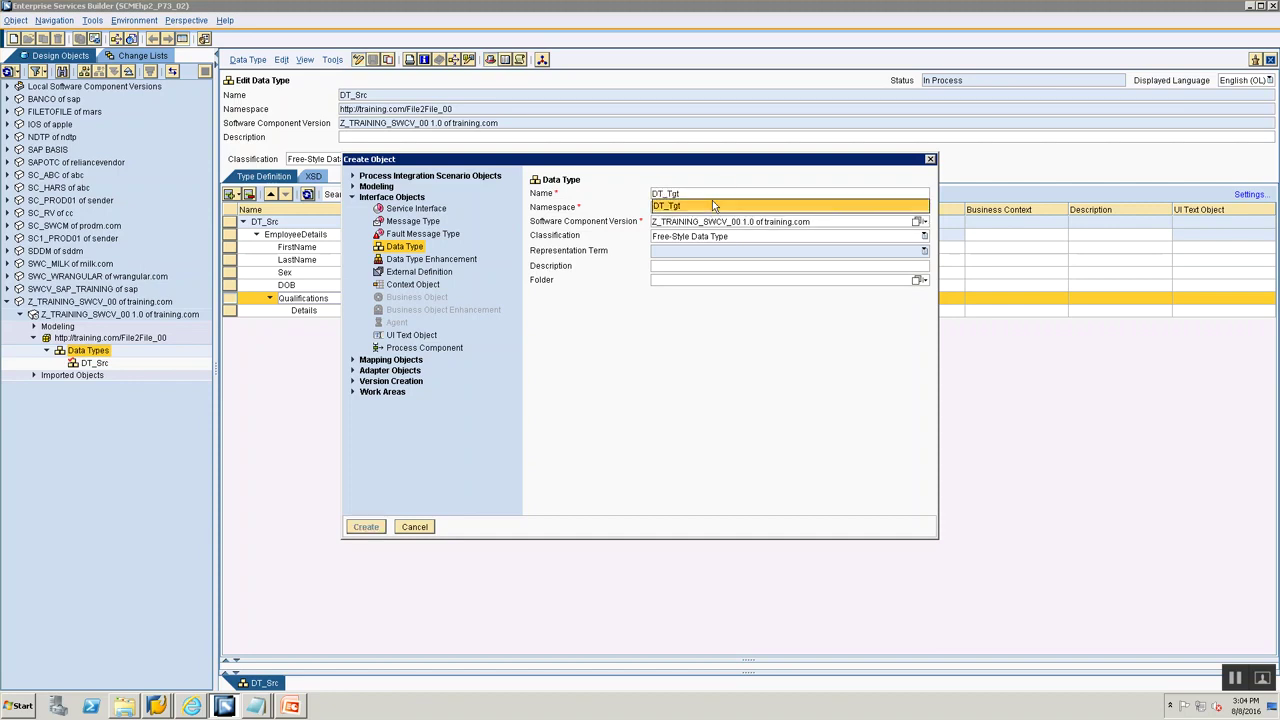
pyautogui.click(712, 206)
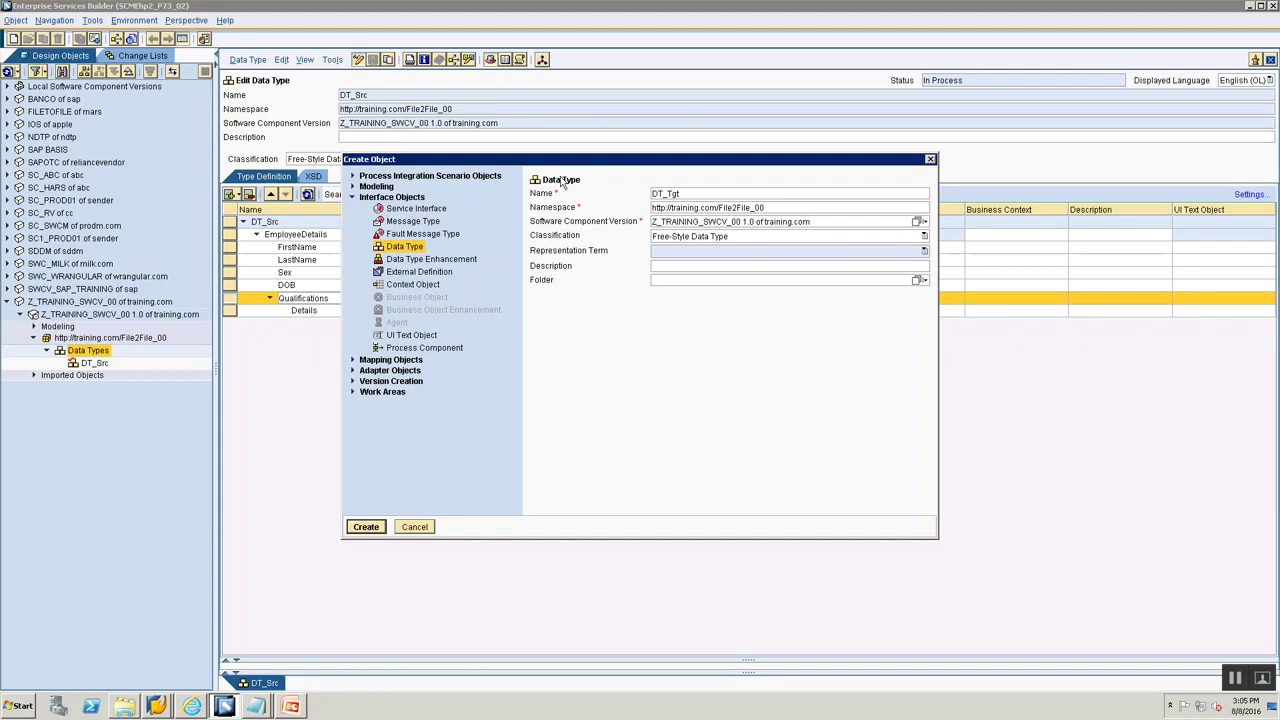
pyautogui.click(357, 529)
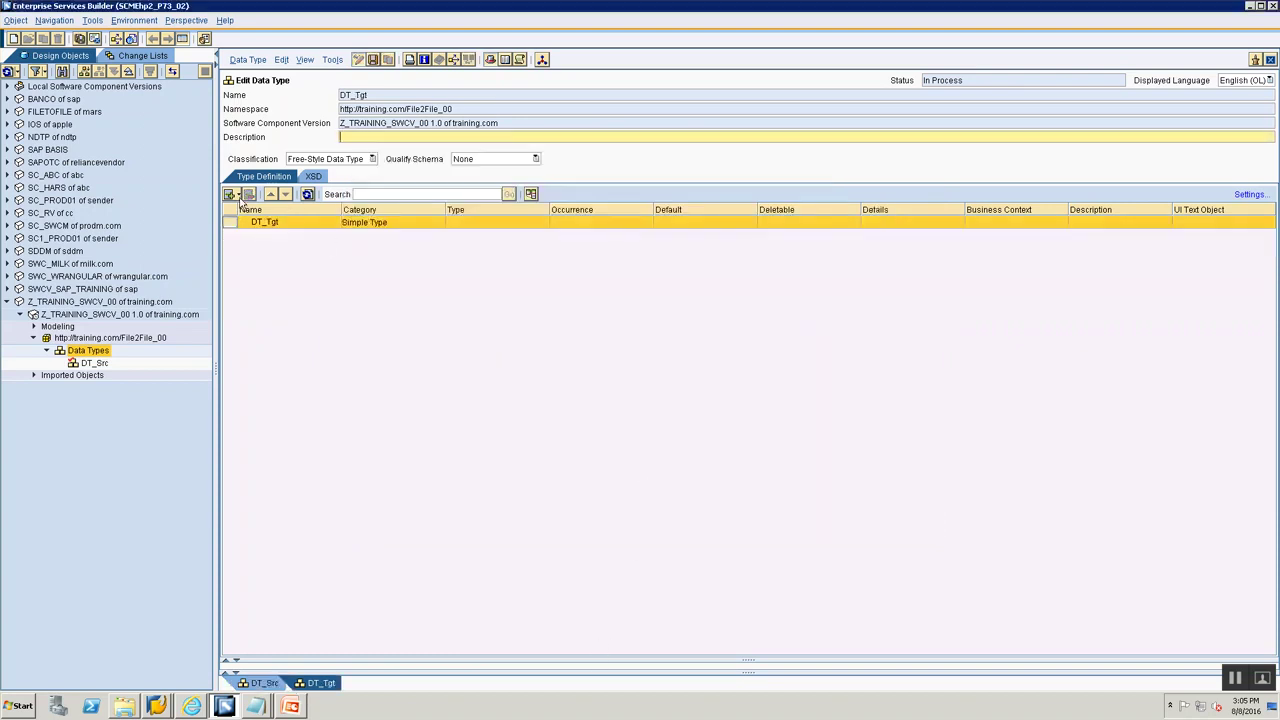
# Check the DT_Tgt fields on the PowerPoint slide and insert a subelement named Name under DT_Tgt in Enterprise Services Builder
pyautogui.hotkey('alt', 'Tab')
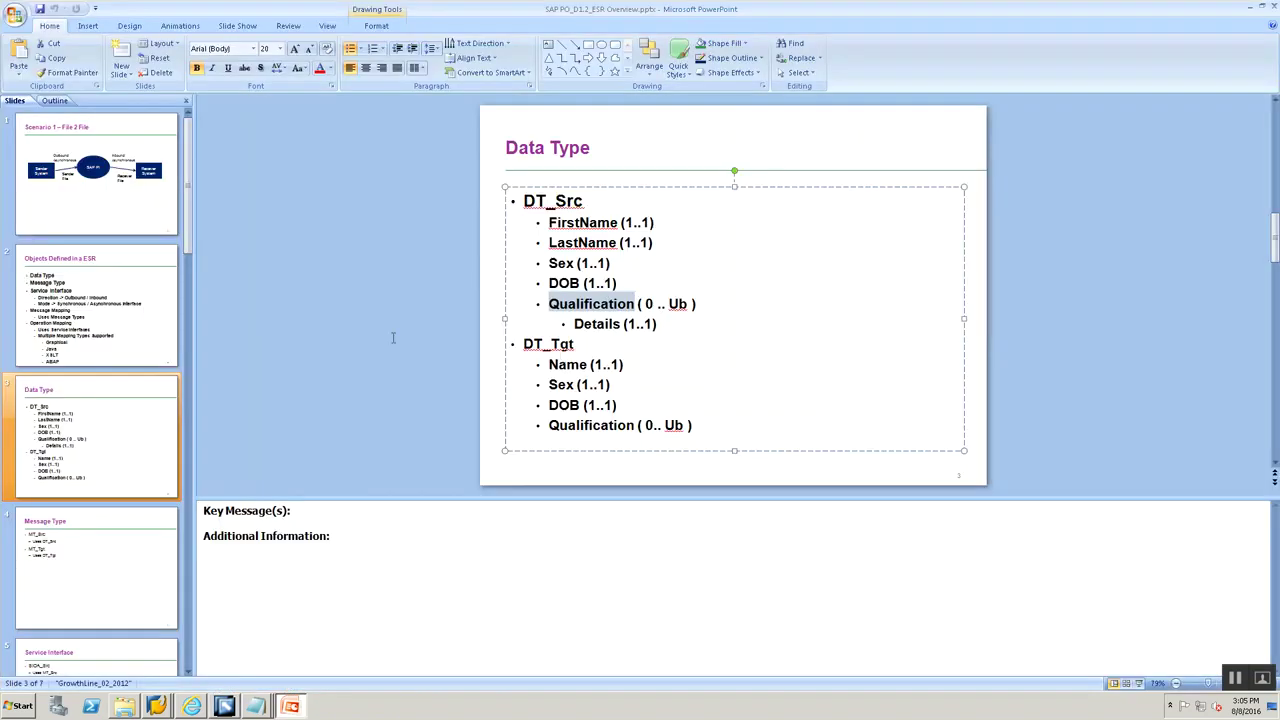
pyautogui.hotkey('alt', 'Tab')
pyautogui.click(240, 196)
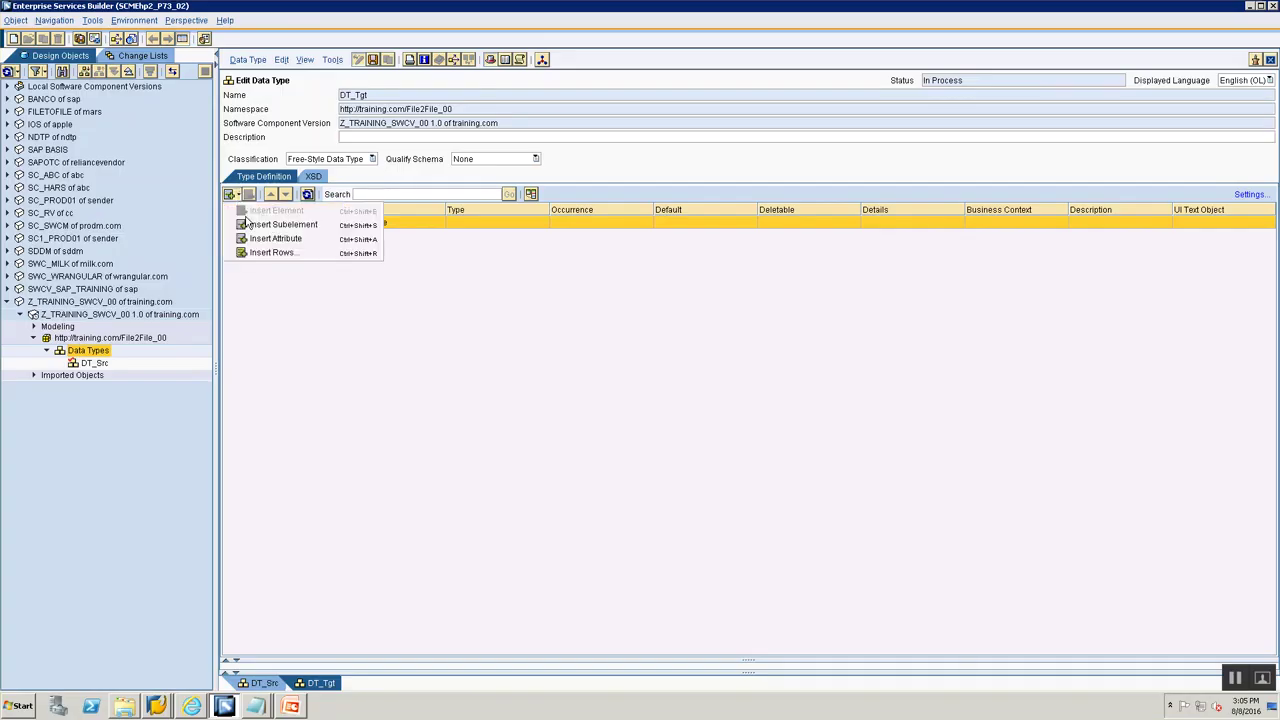
pyautogui.click(282, 232)
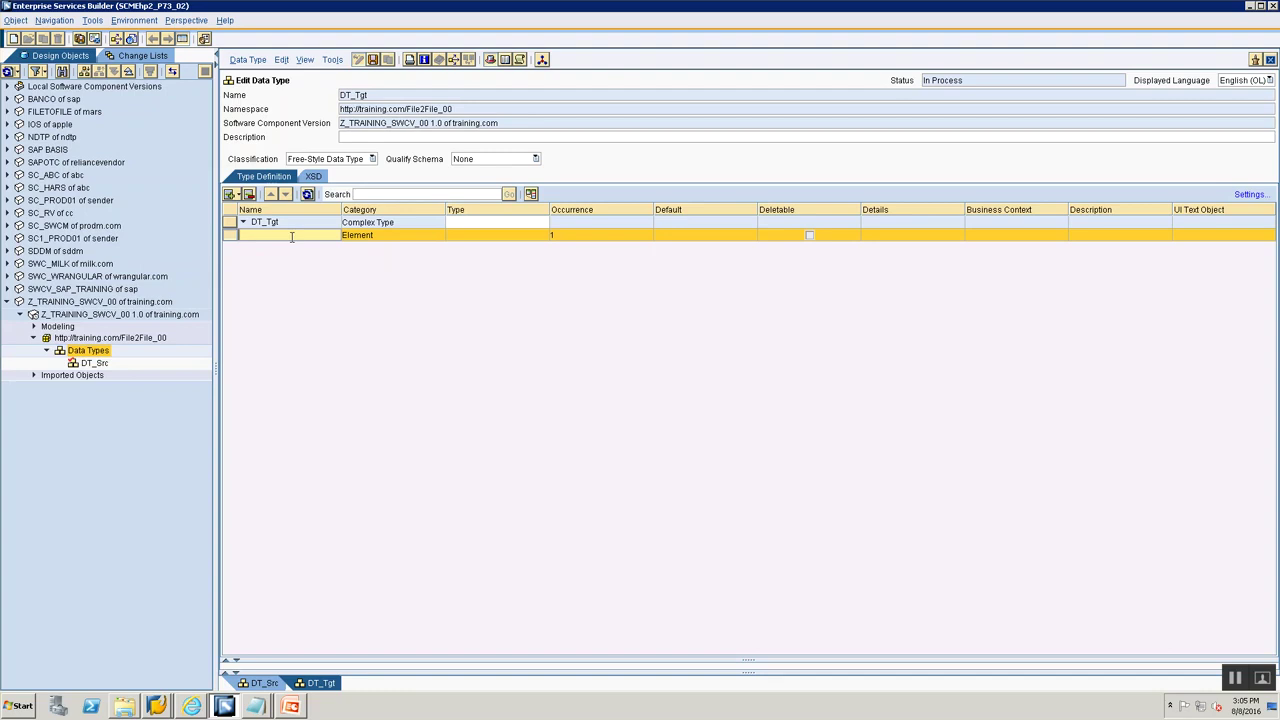
# Set the type of DT_Tgt's Name element to the XSD type xsd:string
pyautogui.click(466, 238)
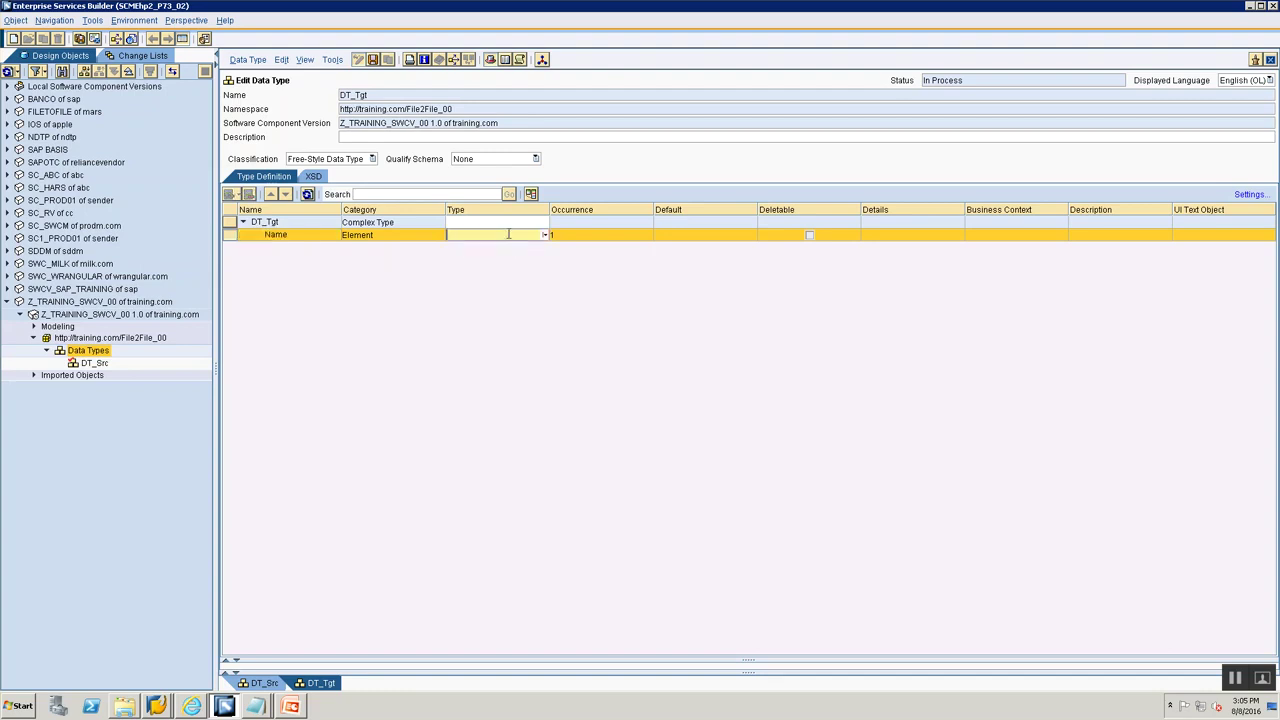
pyautogui.click(545, 236)
pyautogui.click(556, 249)
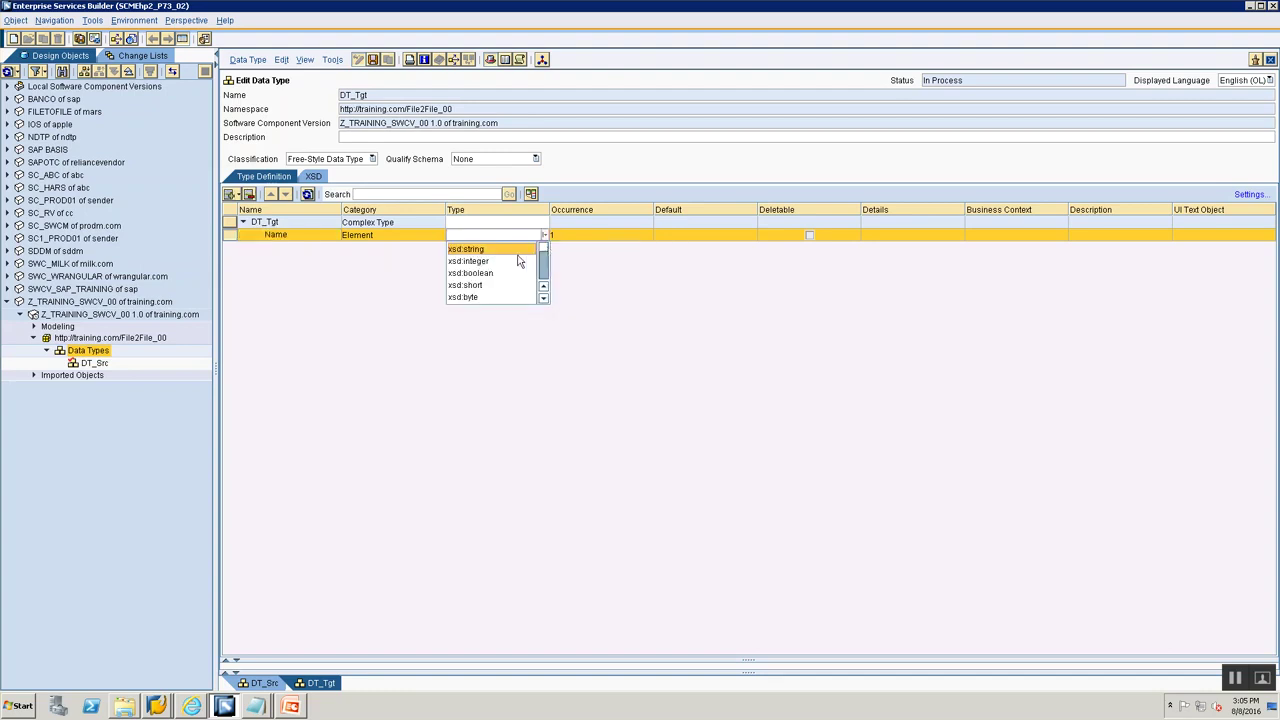
pyautogui.click(516, 250)
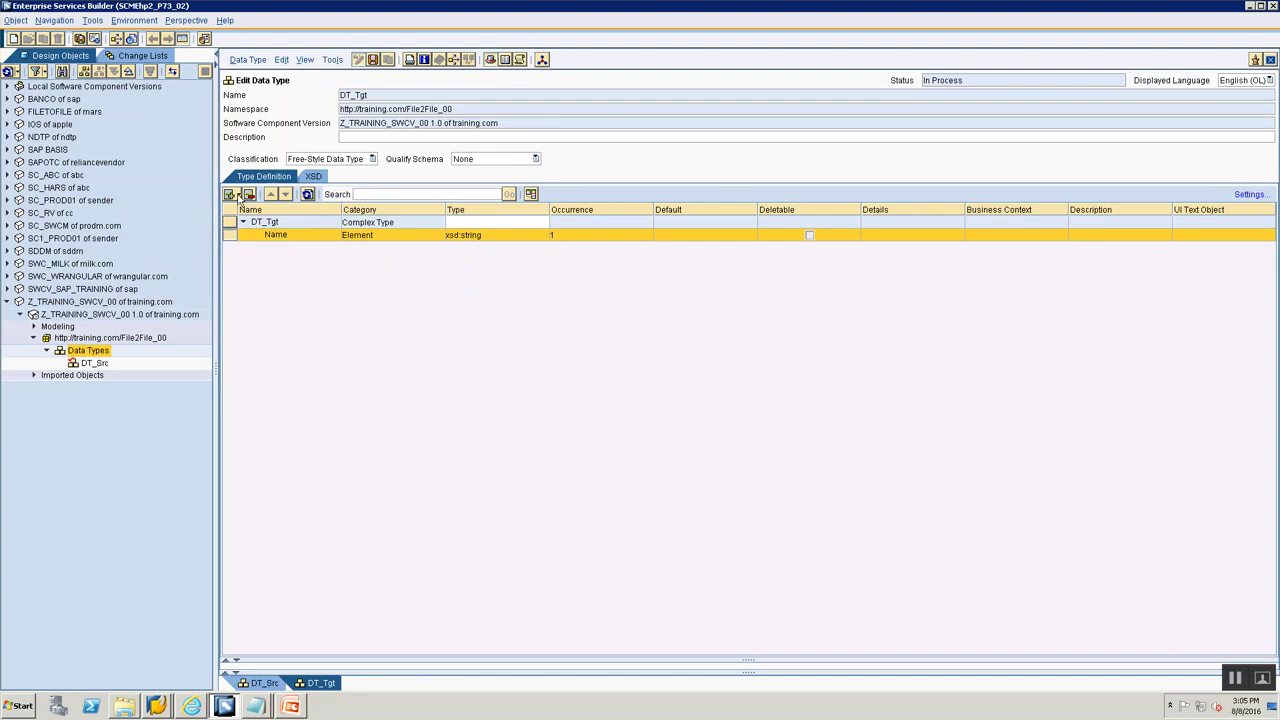
# Insert an element named Sex below Name in DT_Tgt with XSD type xsd:string, checking the field on the PowerPoint slide
pyautogui.click(238, 195)
pyautogui.click(262, 211)
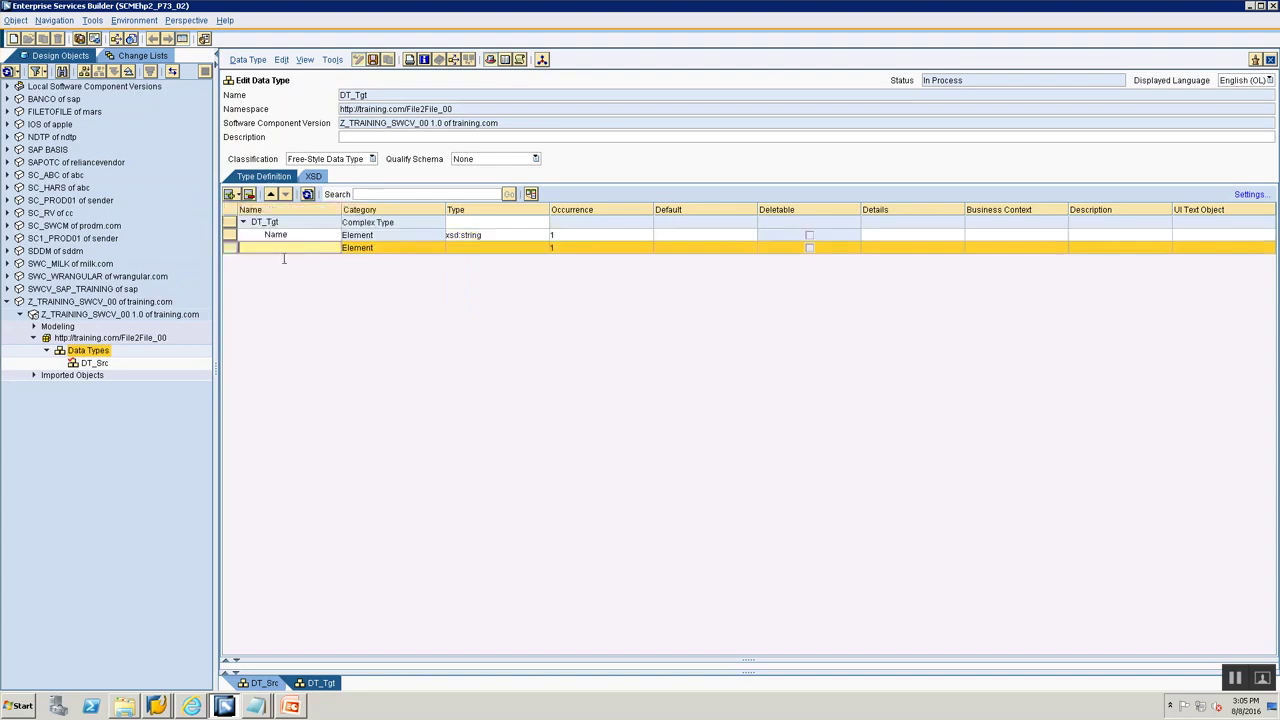
pyautogui.hotkey('alt', 'Tab')
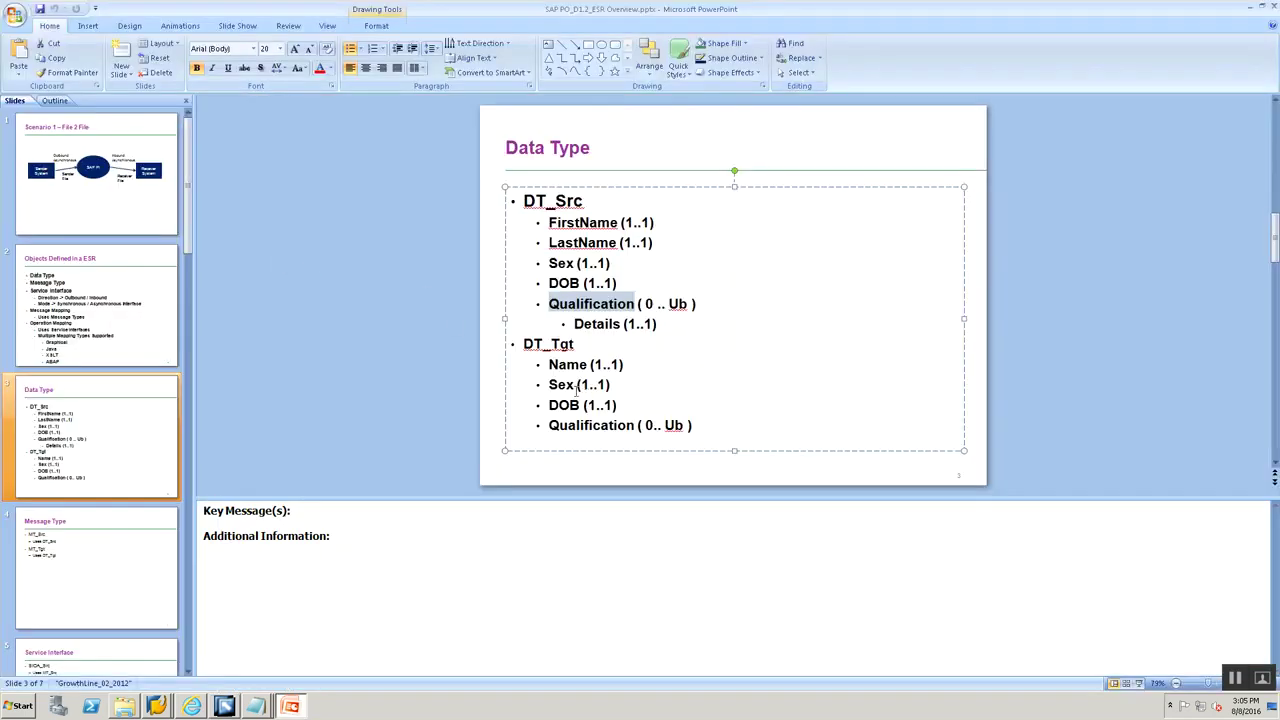
pyautogui.hotkey('alt', 'Tab')
pyautogui.write('Sex')
pyautogui.click(512, 251)
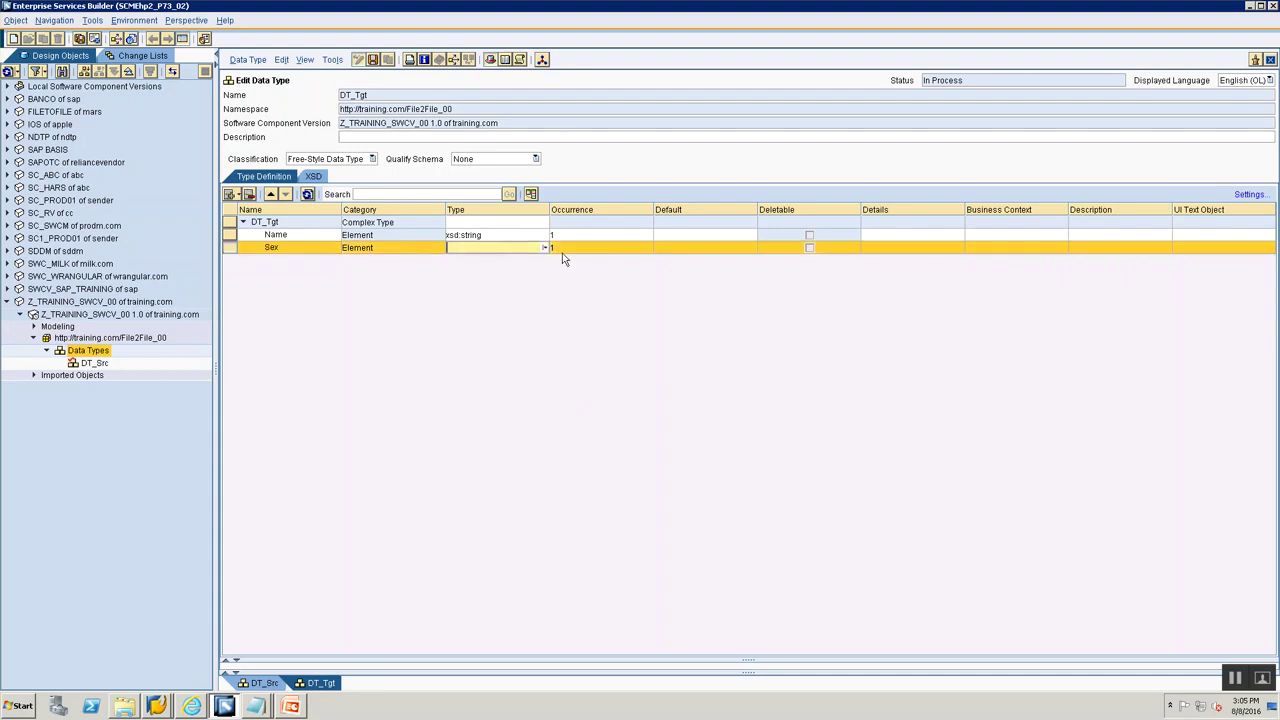
pyautogui.click(545, 248)
pyautogui.click(544, 262)
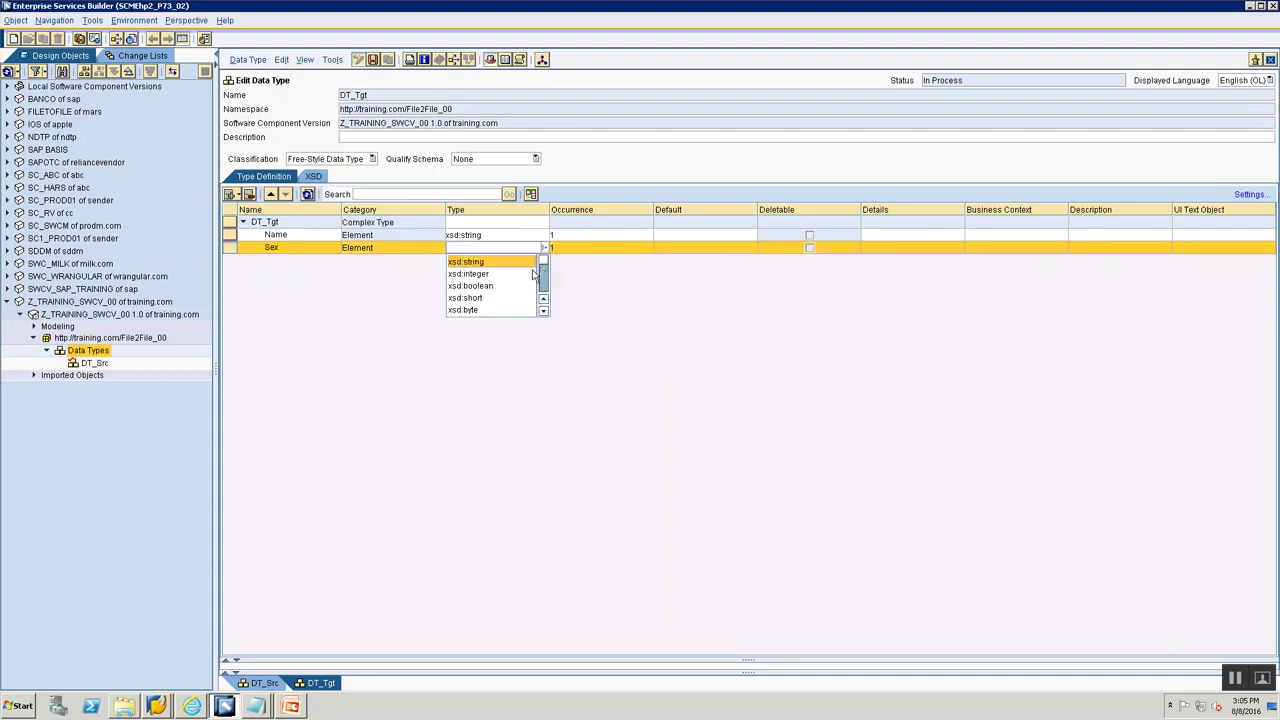
pyautogui.click(514, 264)
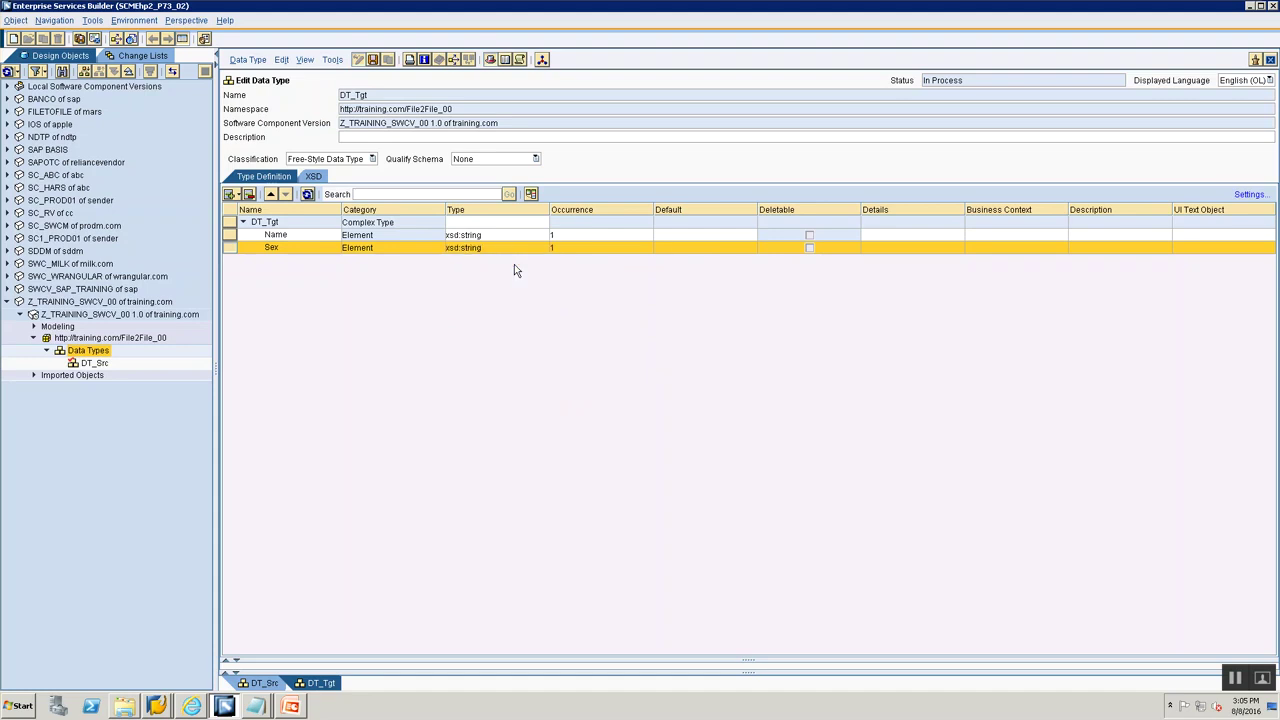
# Check the next field on the PowerPoint slide and add an element named DateOfBirth of XSD type xsd:string to DT_Tgt
pyautogui.hotkey('alt', 'Tab')
pyautogui.hotkey('alt', 'Tab')
pyautogui.click(238, 194)
pyautogui.click(243, 211)
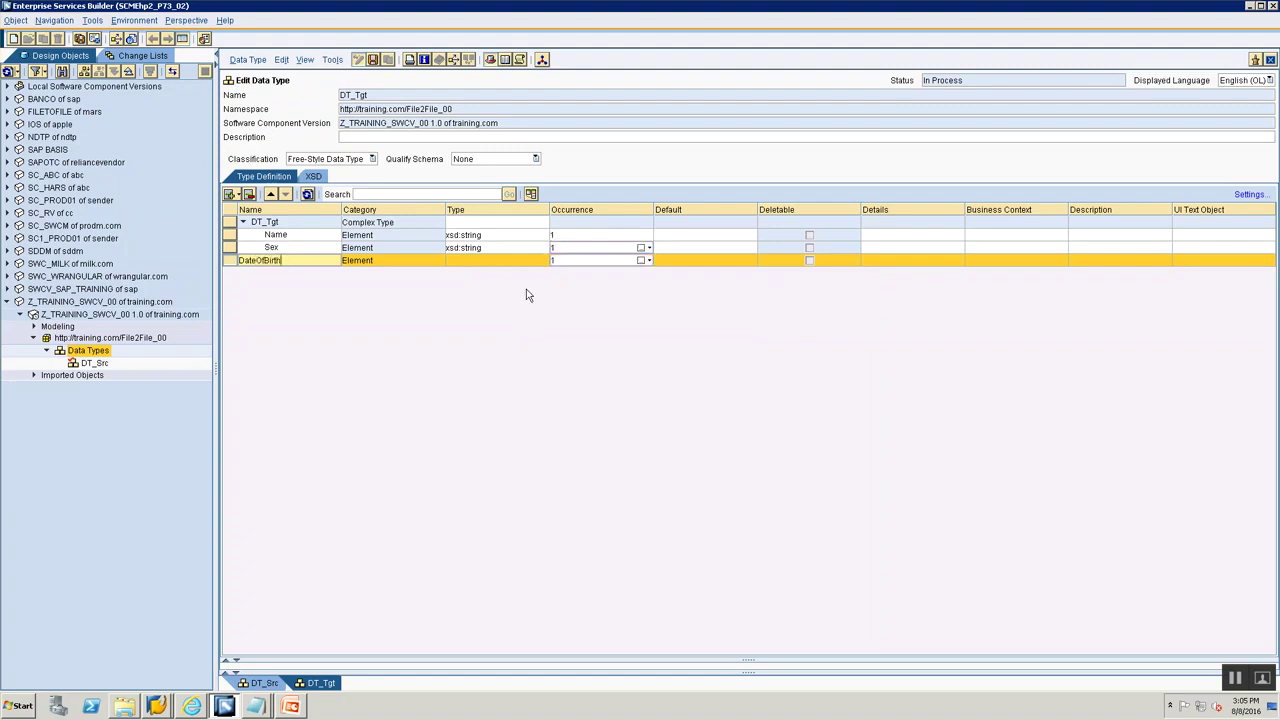
pyautogui.click(545, 260)
pyautogui.click(545, 262)
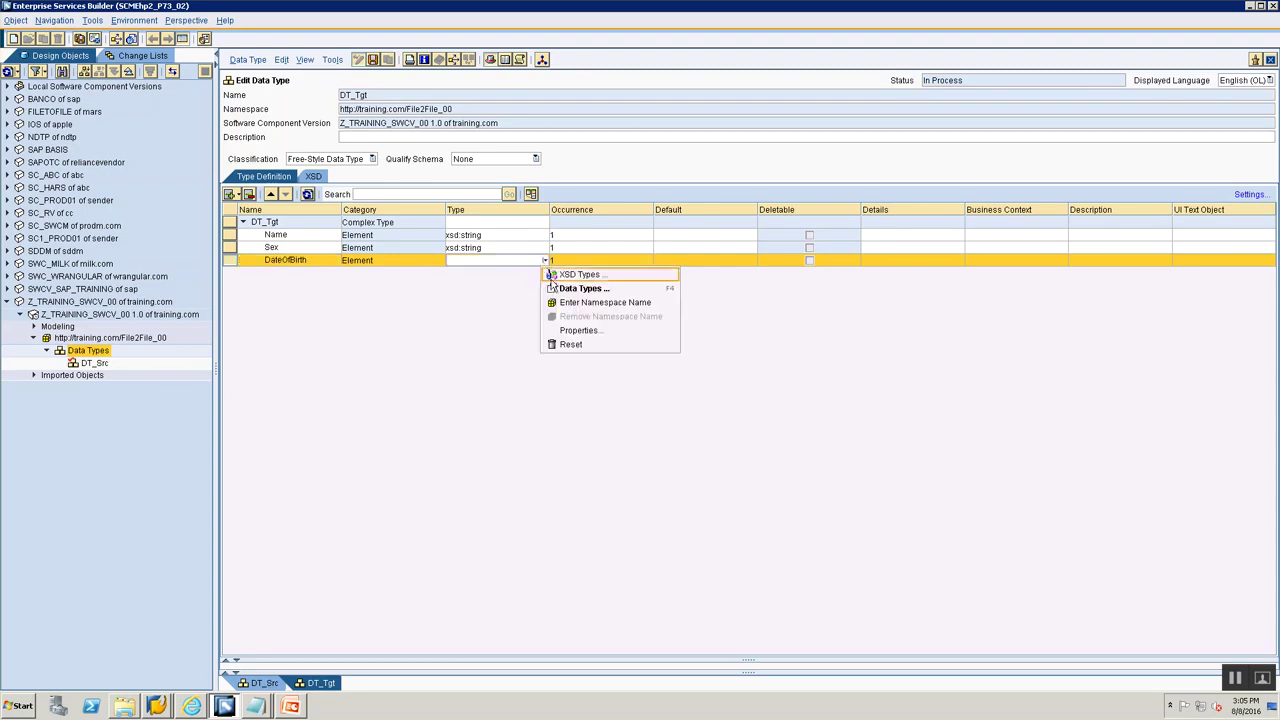
pyautogui.click(558, 276)
pyautogui.press('Return')
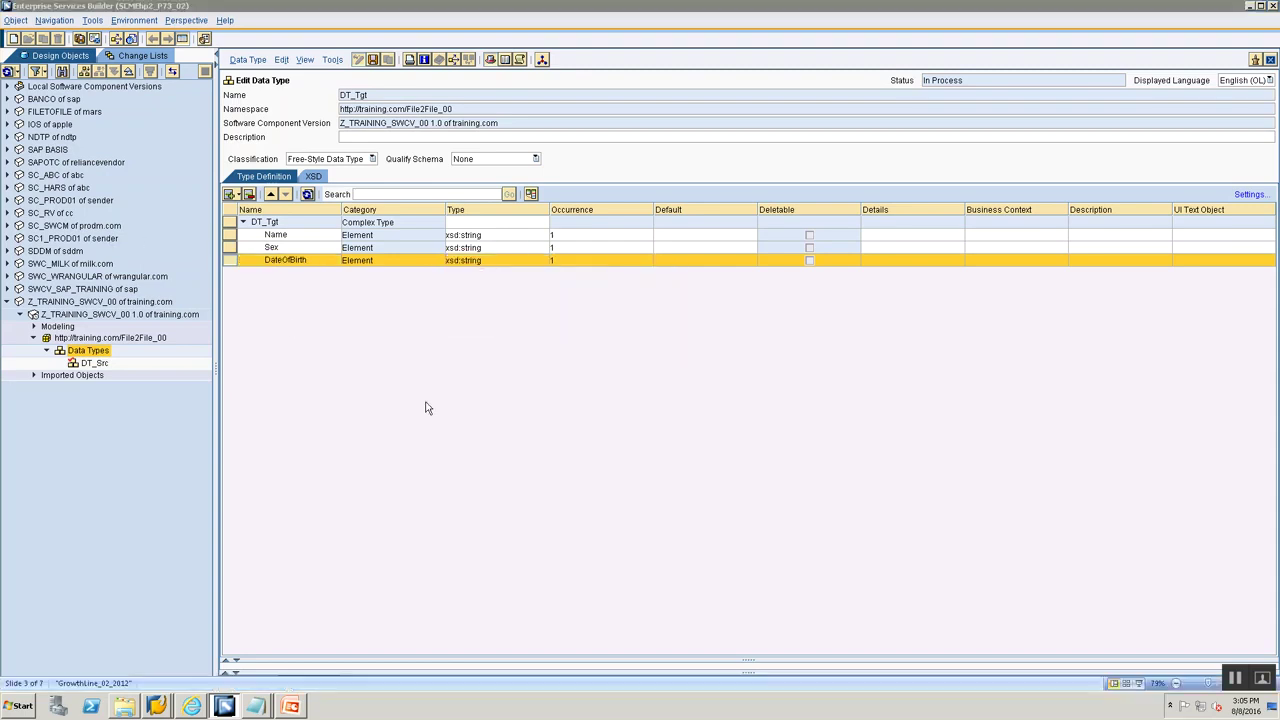
# Check the last DT_Tgt field on the PowerPoint slide and add an element named Qualification of XSD type xsd:string
pyautogui.hotkey('alt', 'Tab')
pyautogui.hotkey('alt', 'Tab')
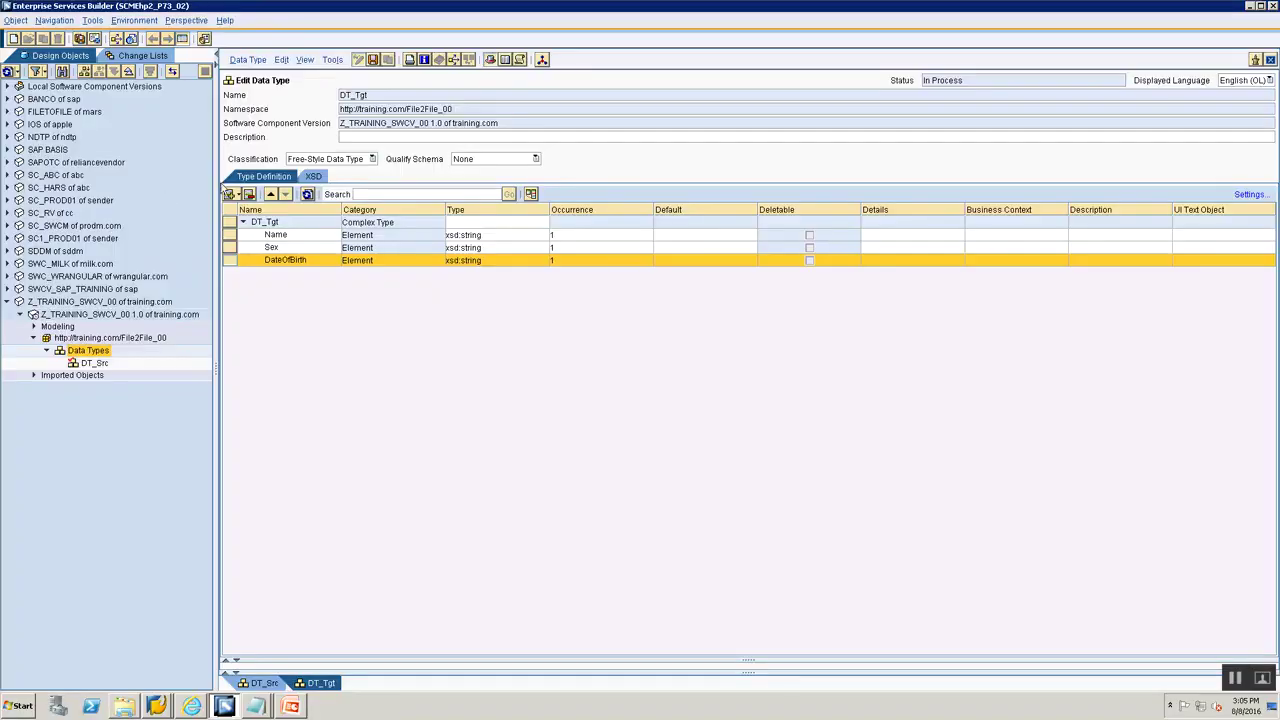
pyautogui.click(236, 194)
pyautogui.click(245, 212)
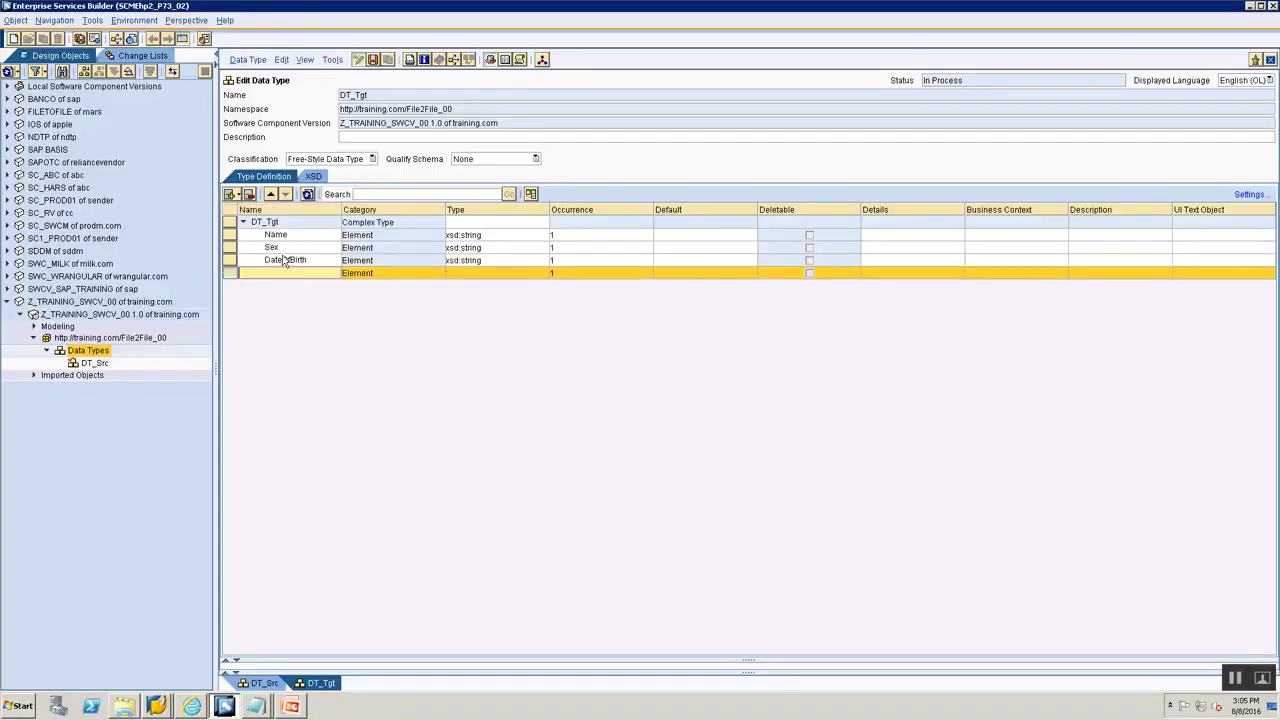
pyautogui.write('Qualification')
pyautogui.click(502, 276)
pyautogui.click(545, 273)
pyautogui.click(527, 288)
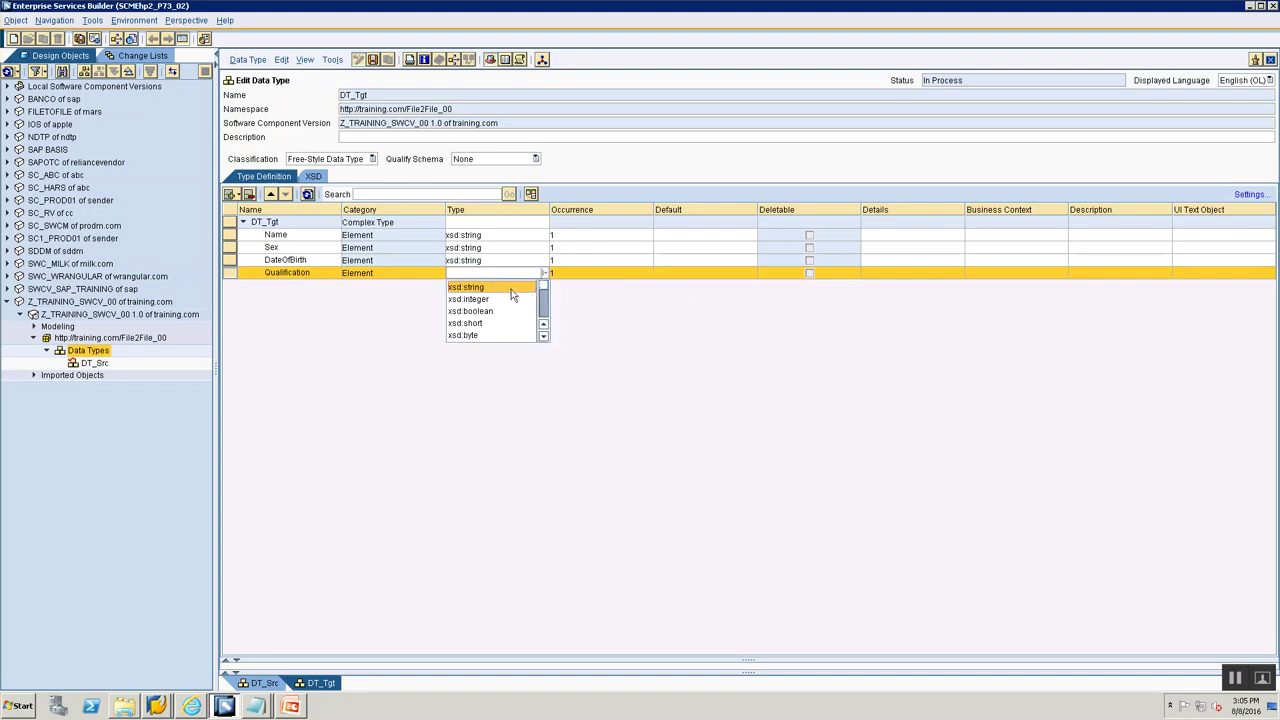
pyautogui.click(506, 288)
# Set the Qualification element's occurrence to minOccurs 0 and maxOccurs unbounded
pyautogui.click(574, 276)
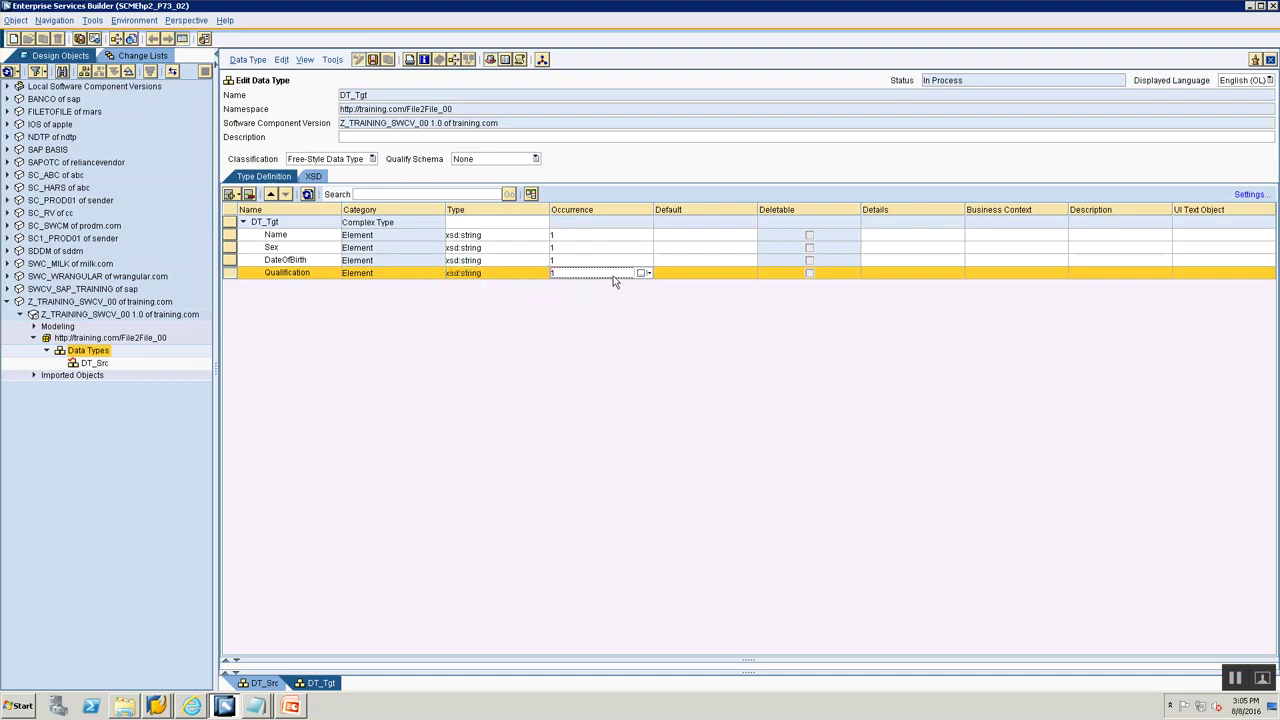
pyautogui.click(647, 274)
pyautogui.click(664, 342)
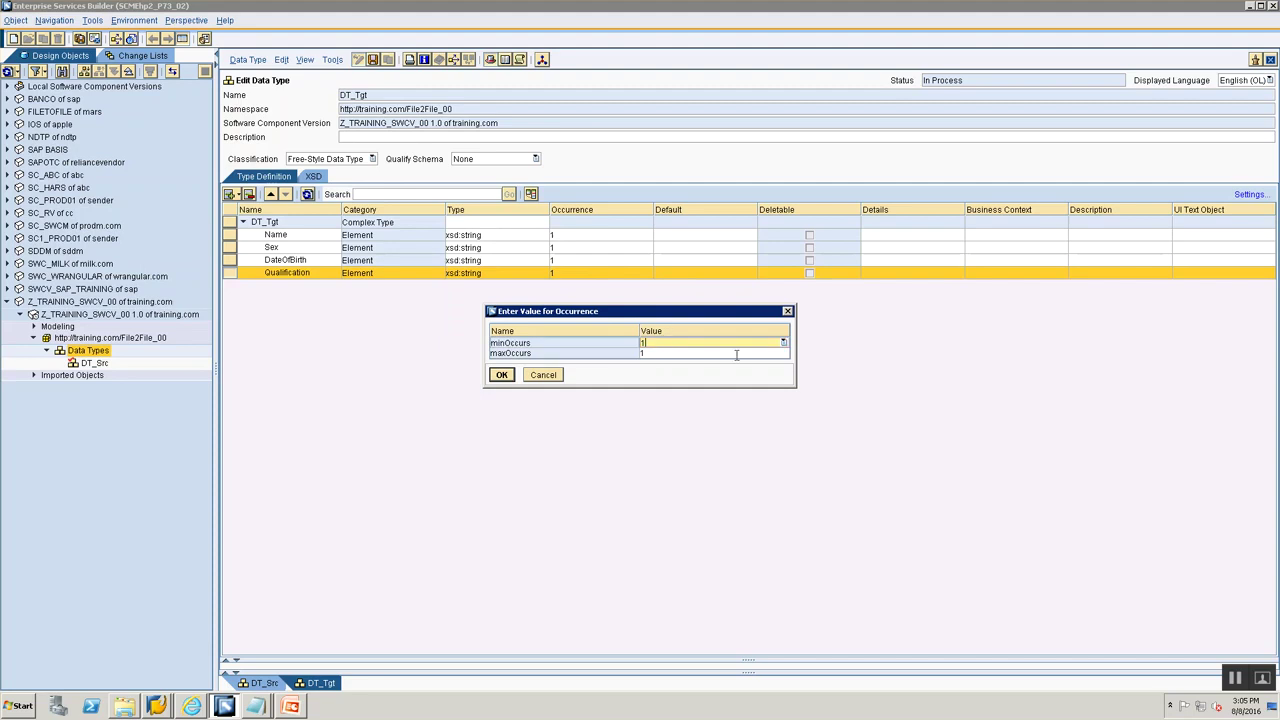
pyautogui.click(785, 343)
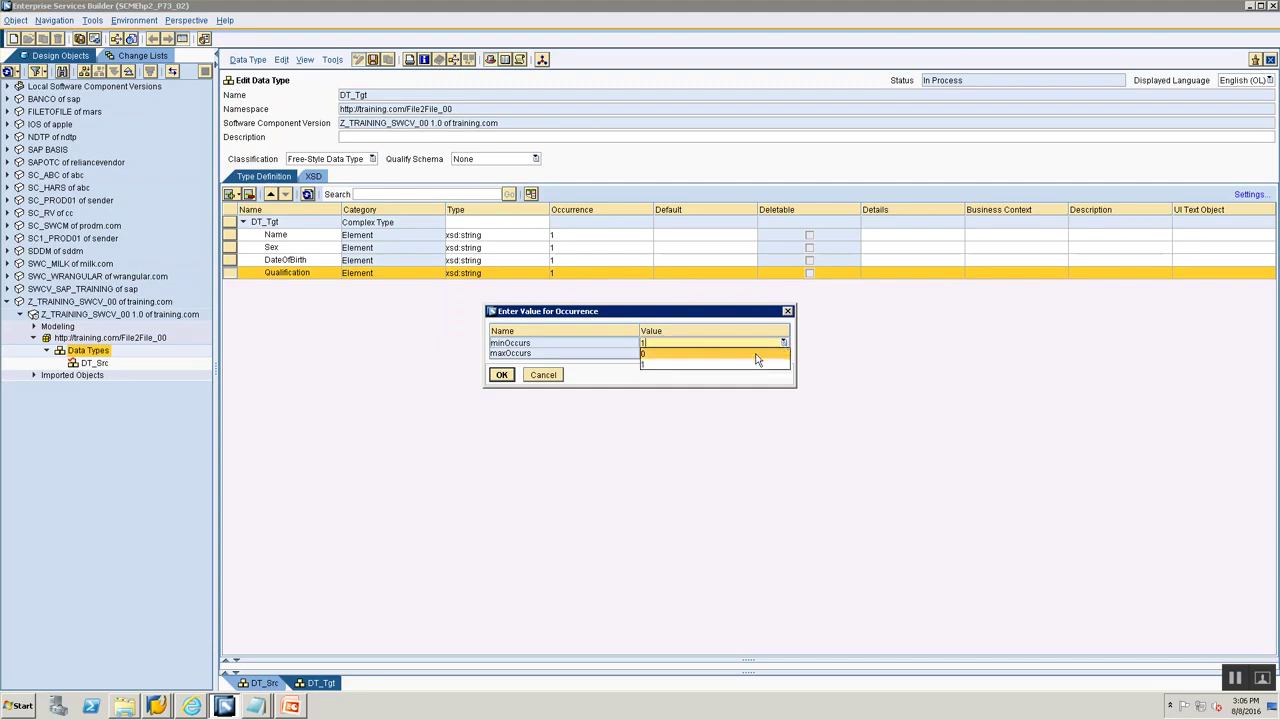
pyautogui.click(750, 355)
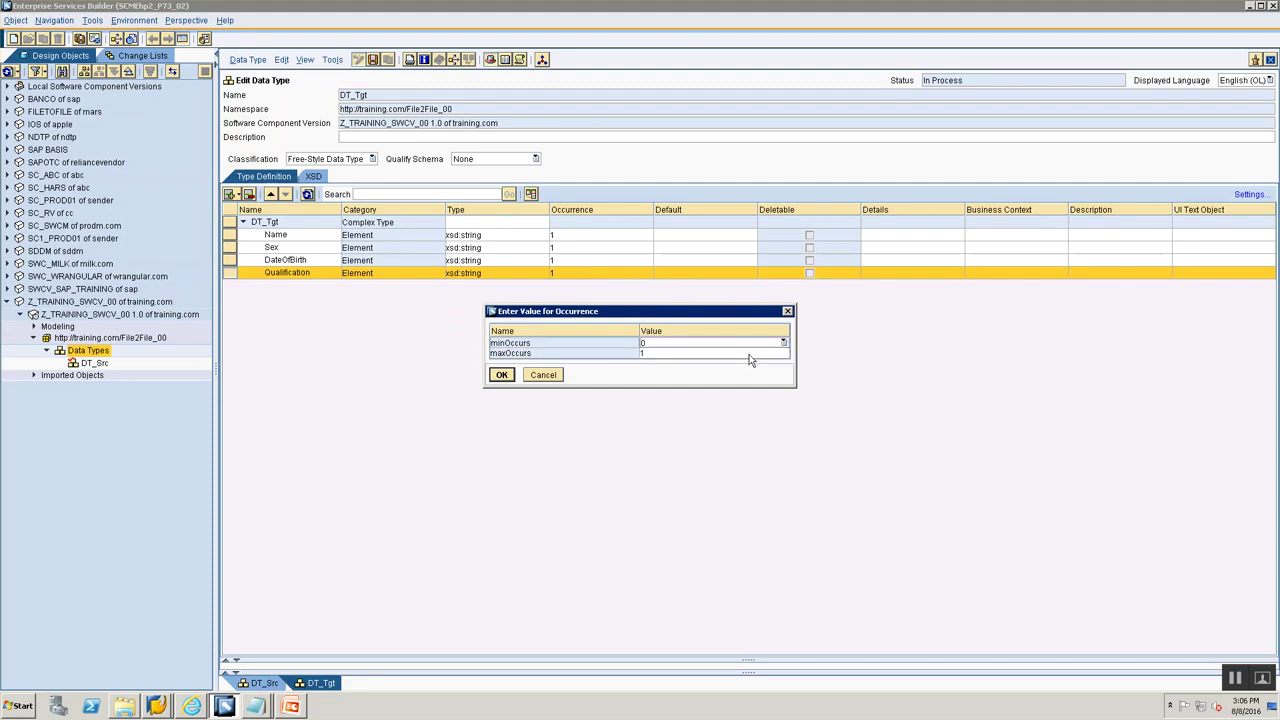
pyautogui.click(750, 354)
pyautogui.click(785, 356)
pyautogui.click(751, 375)
pyautogui.click(501, 374)
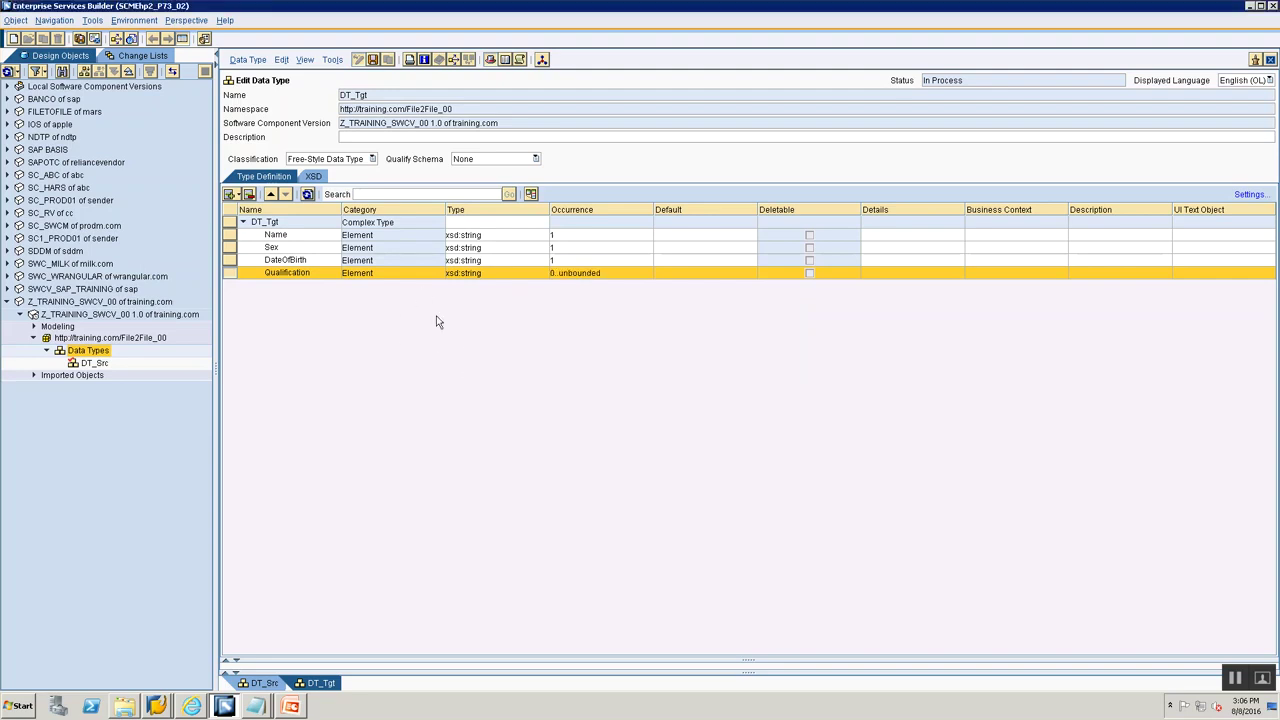
# Save DT_Tgt and close the DT_Tgt and DT_Src data type editors
pyautogui.click(372, 62)
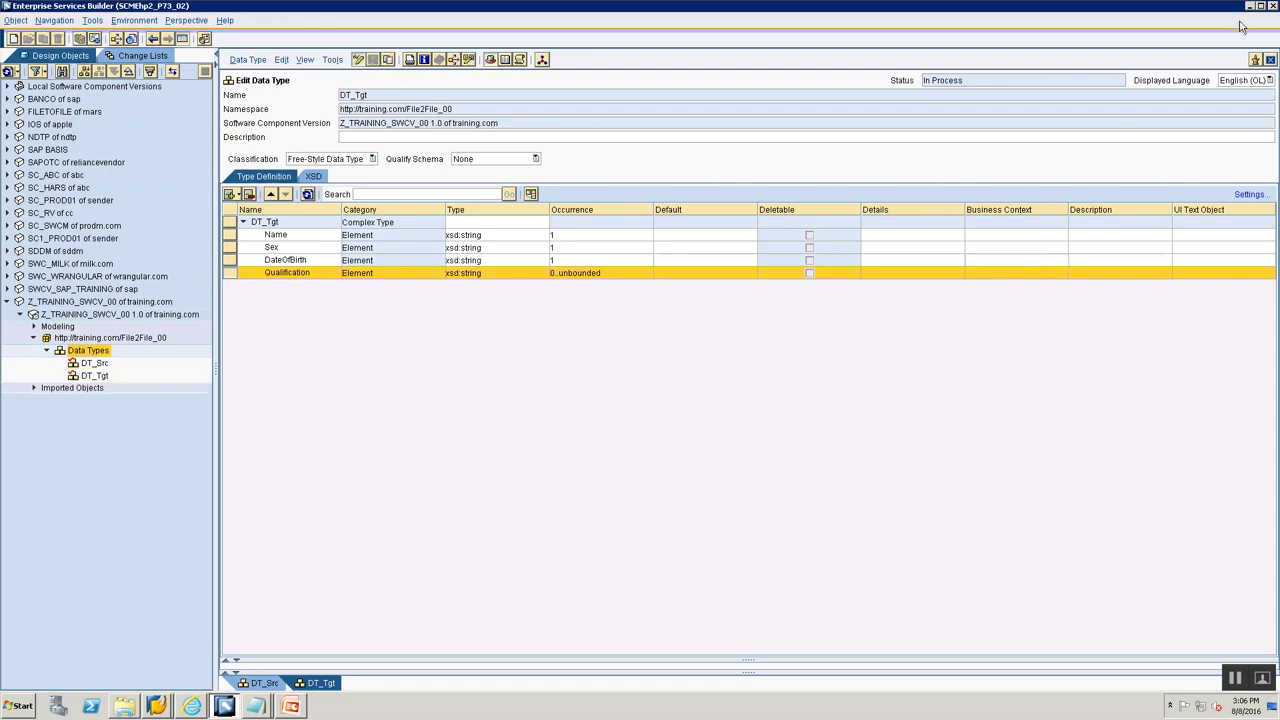
pyautogui.click(1271, 60)
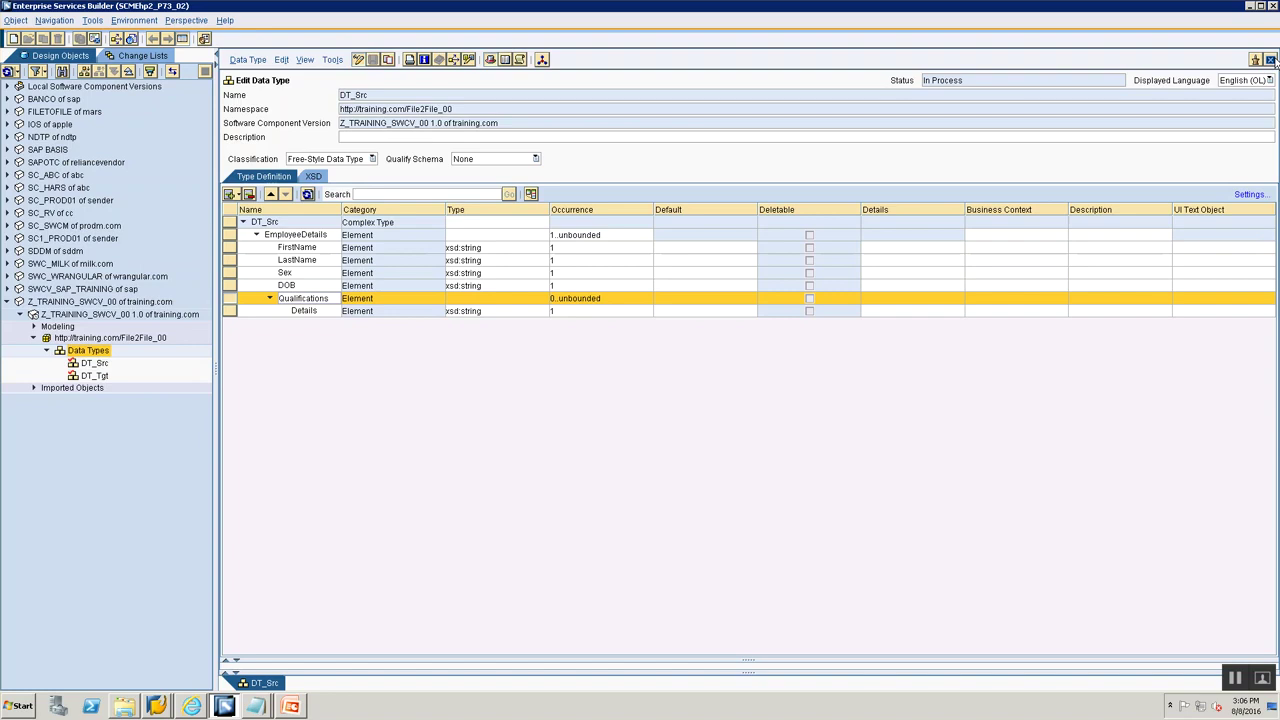
pyautogui.click(1271, 60)
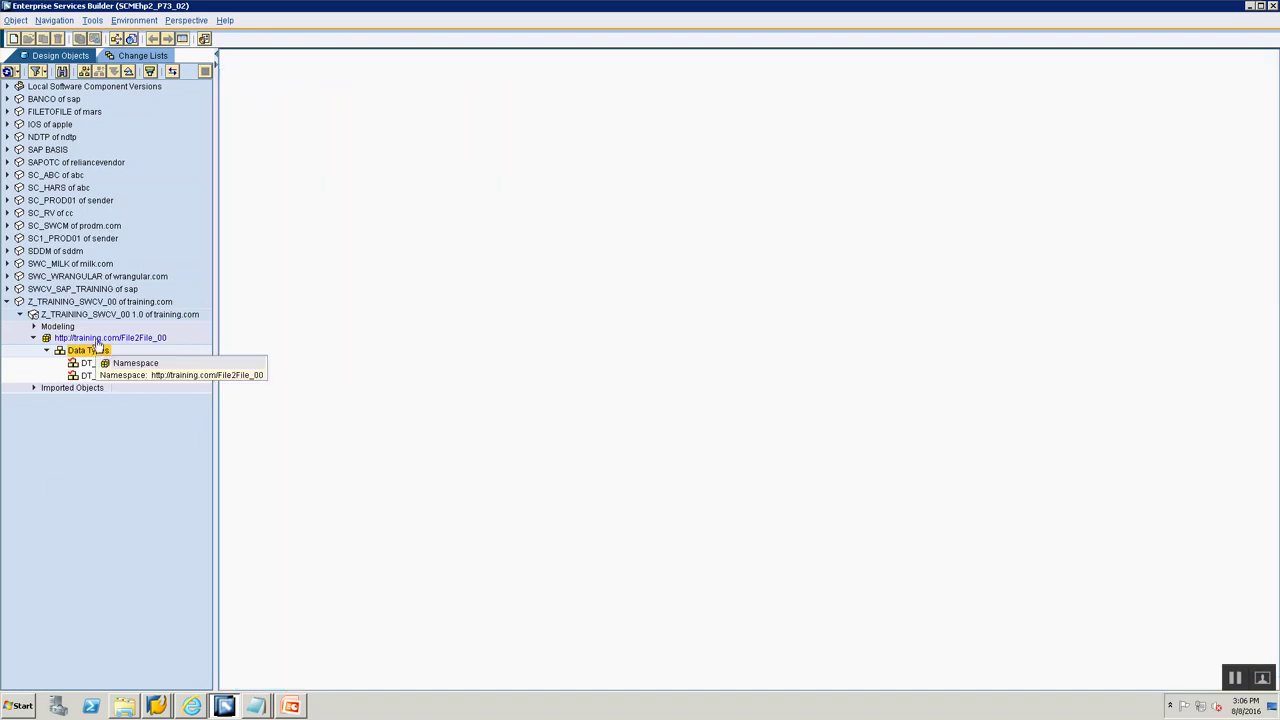
pyautogui.hotkey('alt', 'Tab')
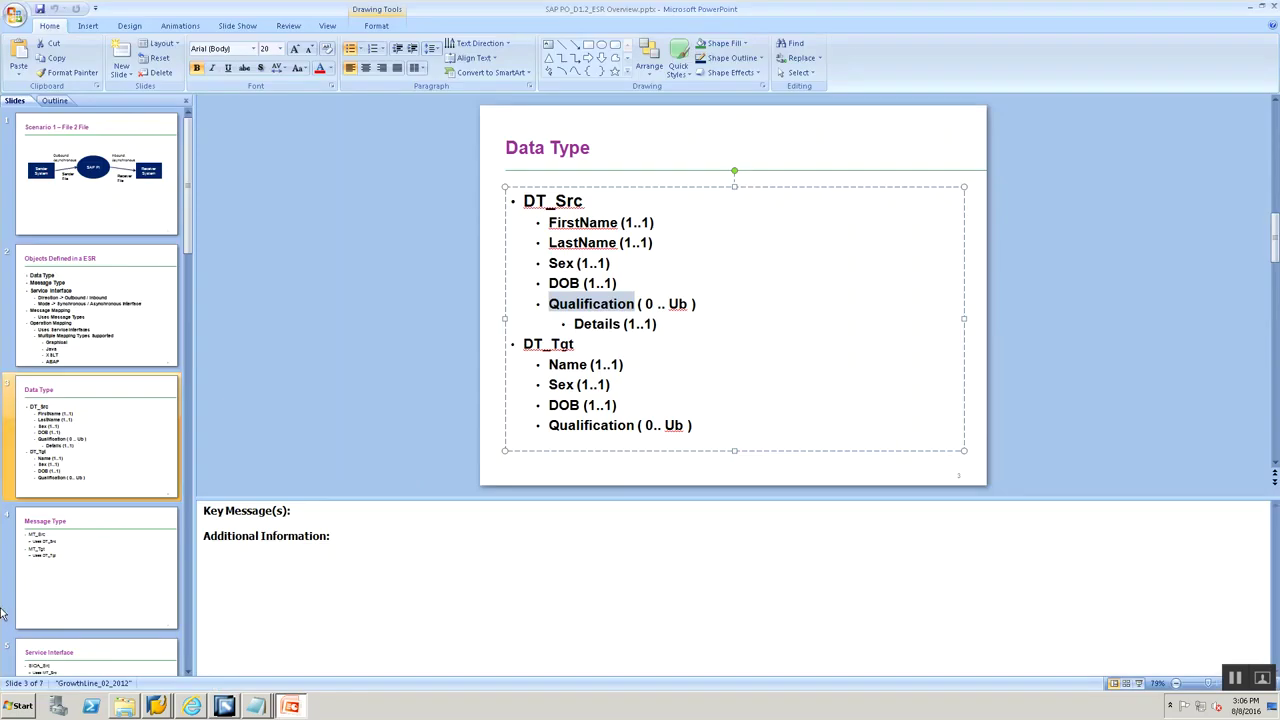
pyautogui.scroll(-2, 72, 505)
pyautogui.click(72, 510)
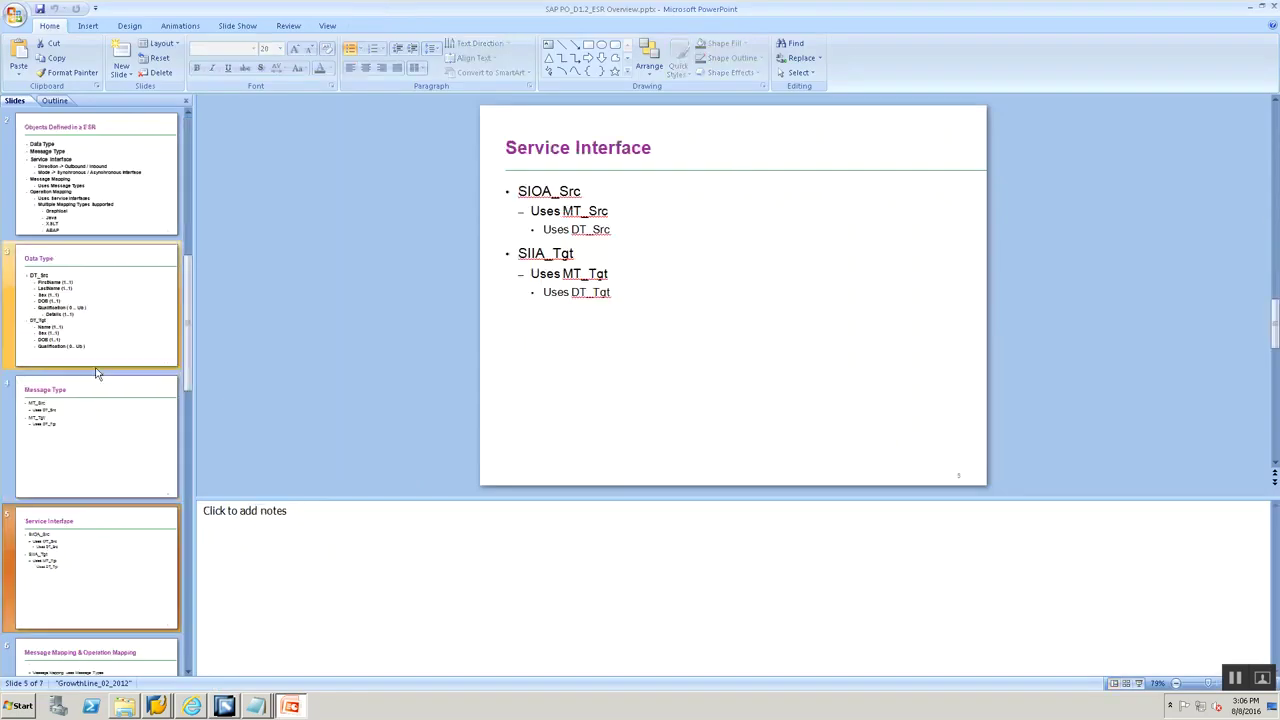
pyautogui.click(88, 448)
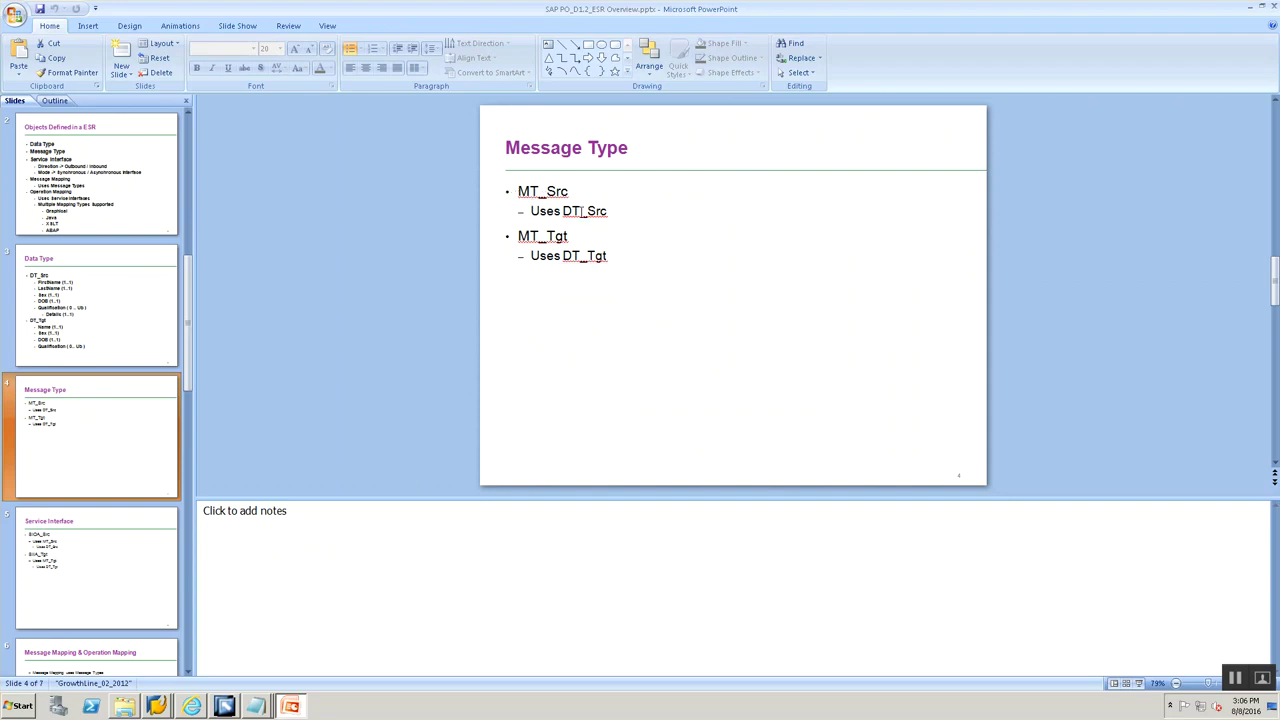
pyautogui.hotkey('alt', 'Tab')
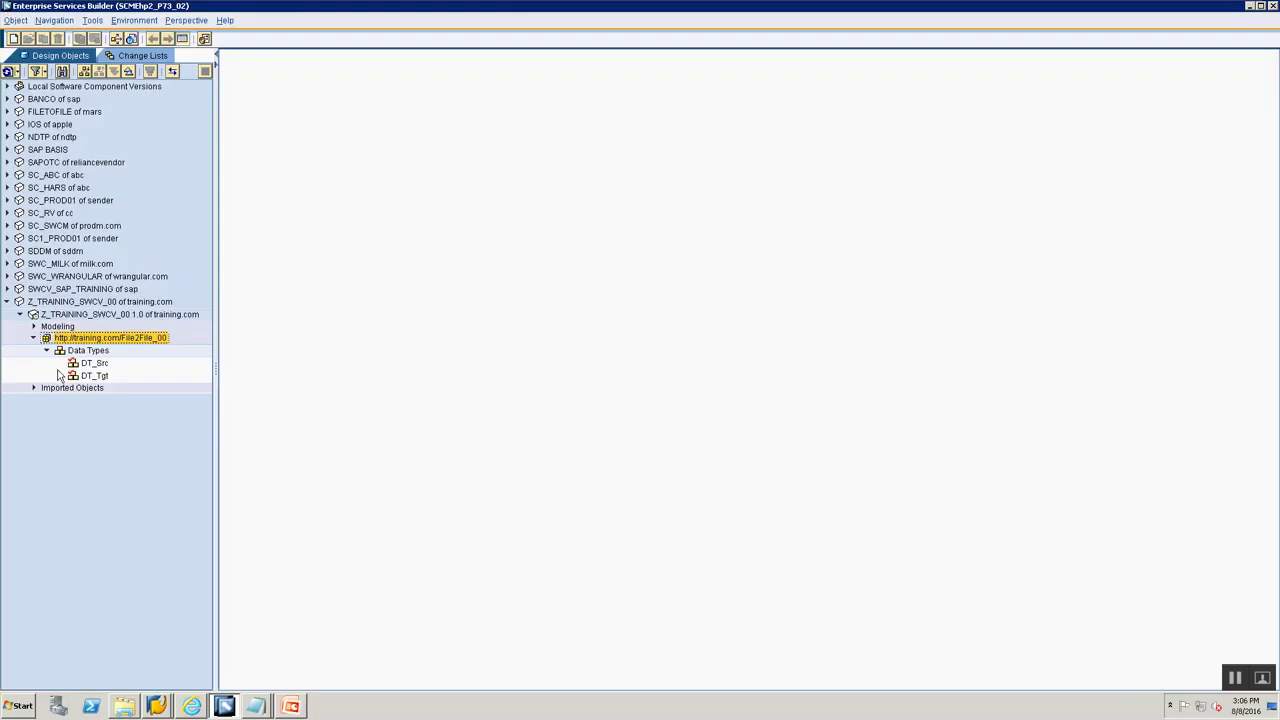
pyautogui.click(74, 352)
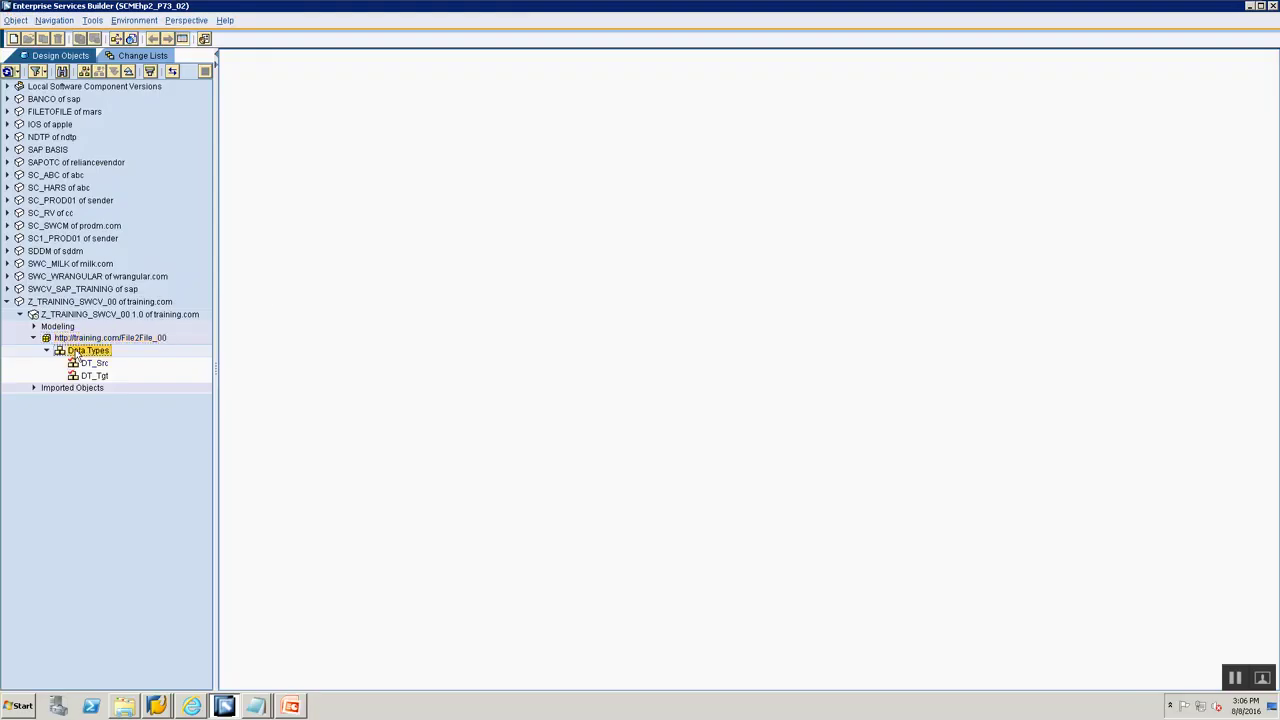
pyautogui.rightClick(76, 352)
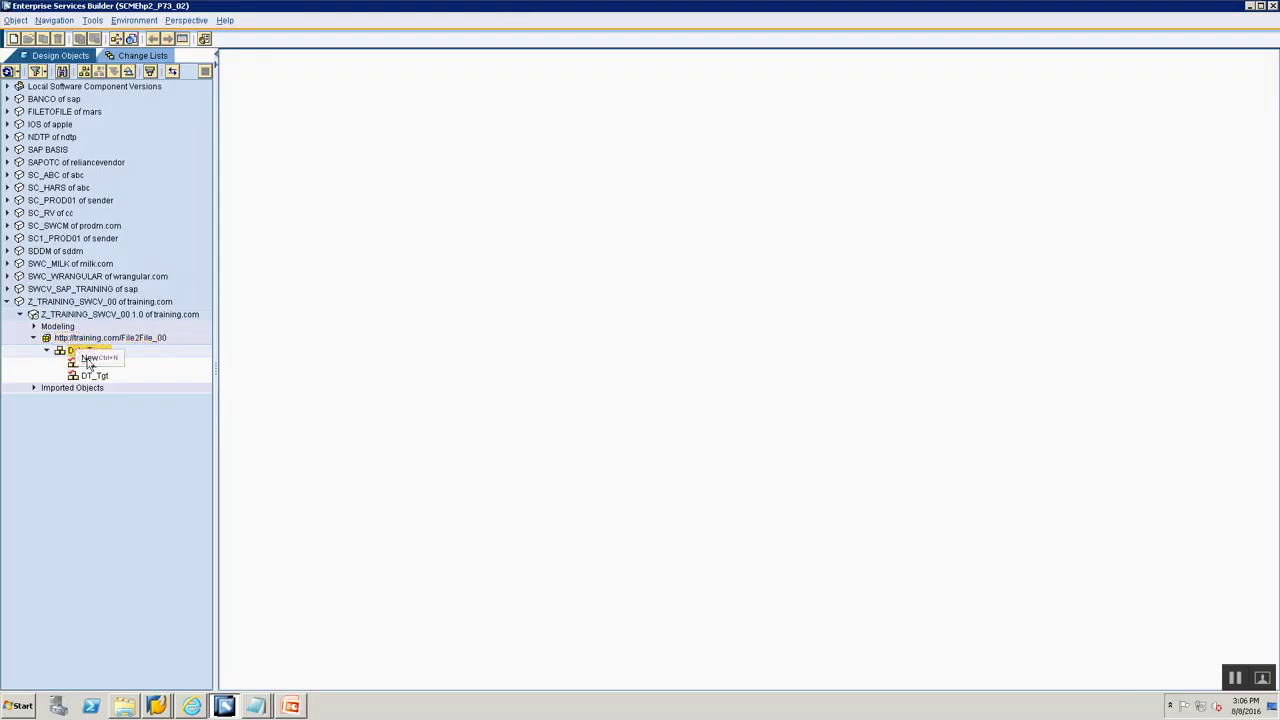
pyautogui.click(98, 358)
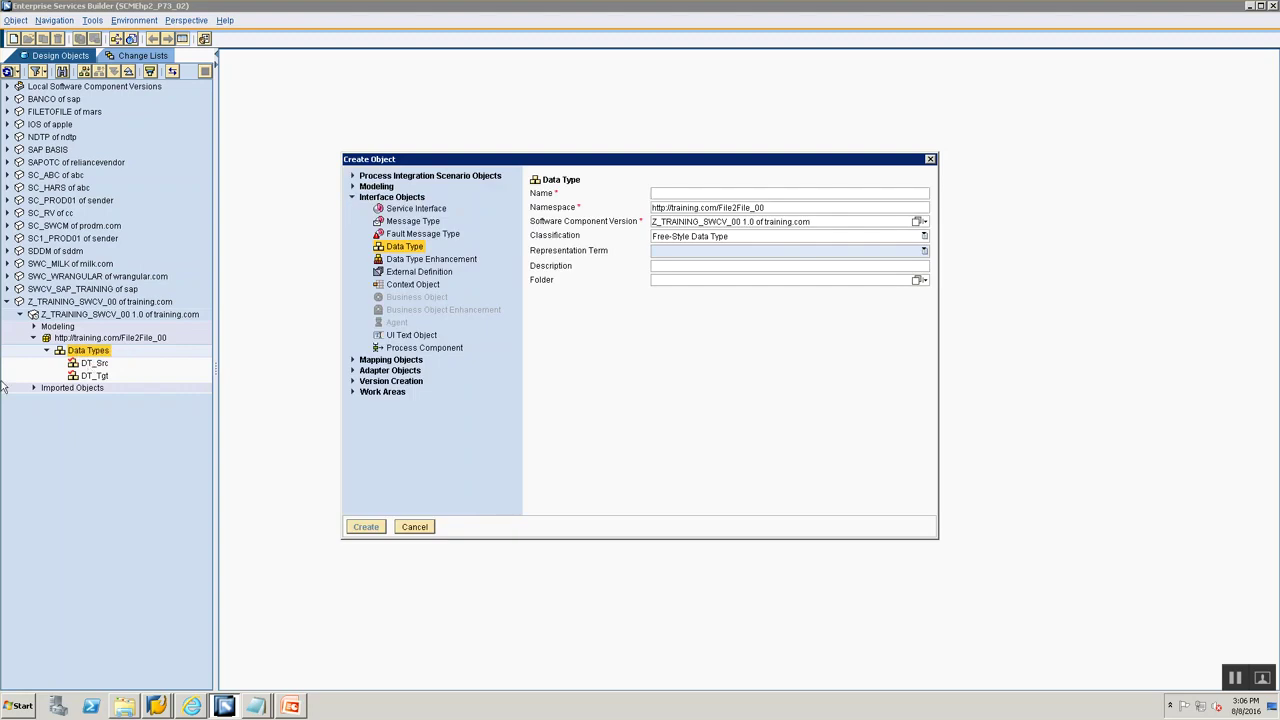
pyautogui.click(351, 198)
pyautogui.click(351, 198)
pyautogui.click(390, 221)
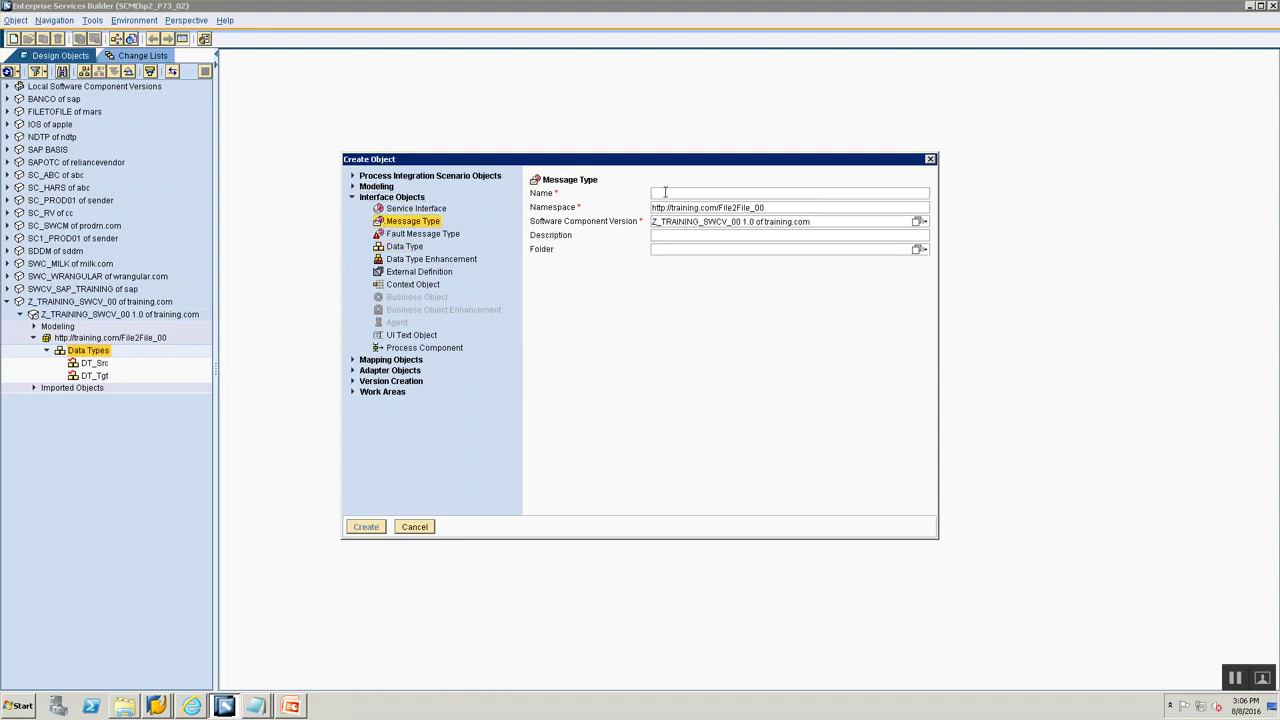
pyautogui.write('MT')
pyautogui.press('Return')
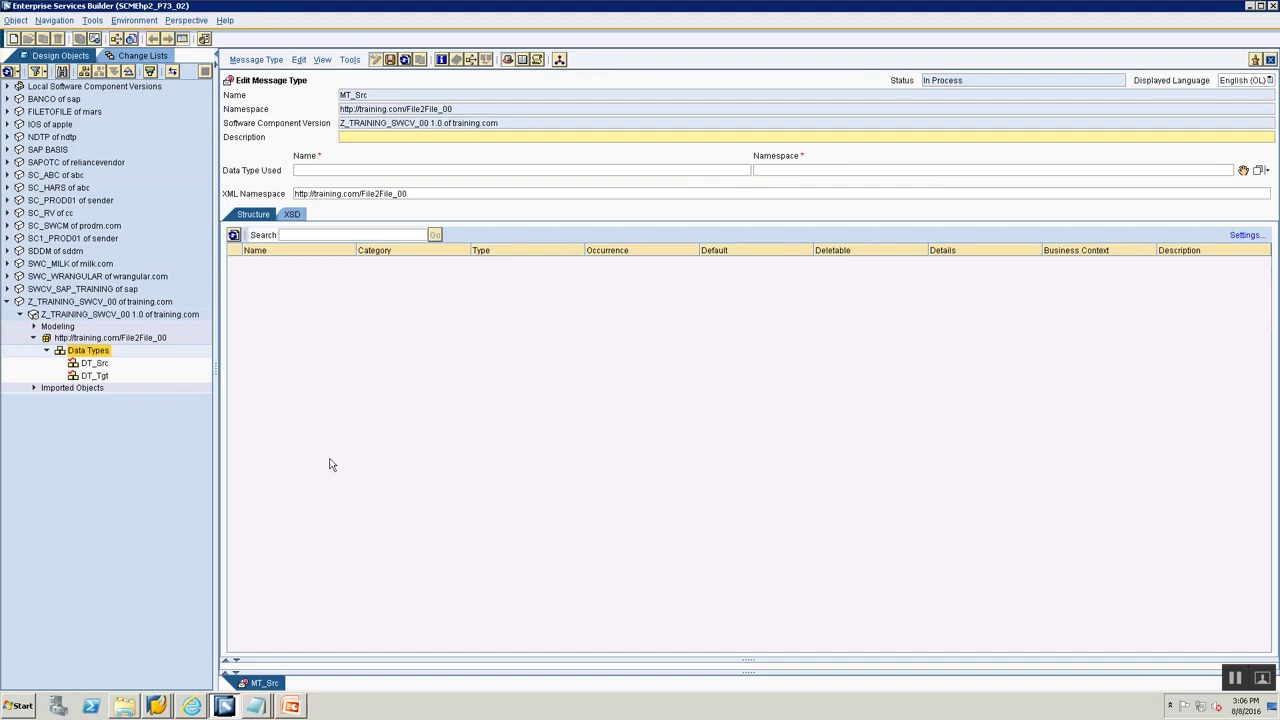
# Set DT_Src as the data type used in MT_Src, expand its EmployeeDetails node, and save and close the message type
pyautogui.hotkey('alt', 'Tab')
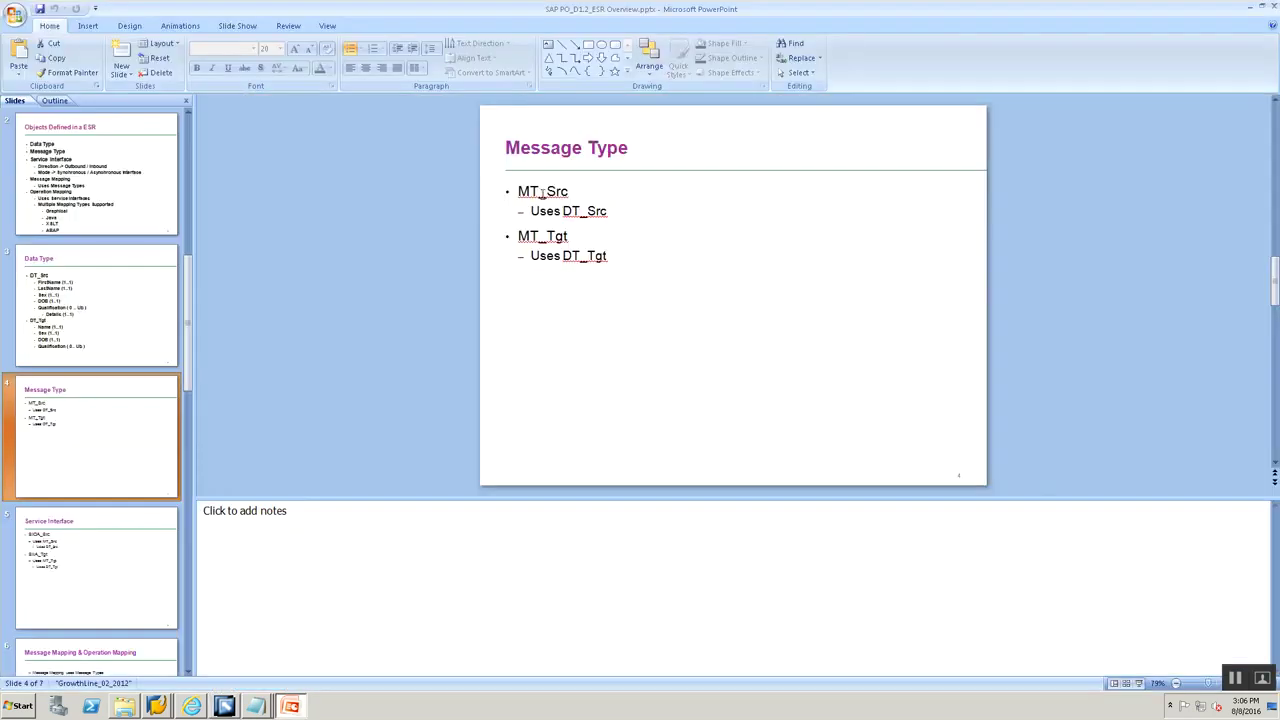
pyautogui.hotkey('alt', 'Tab')
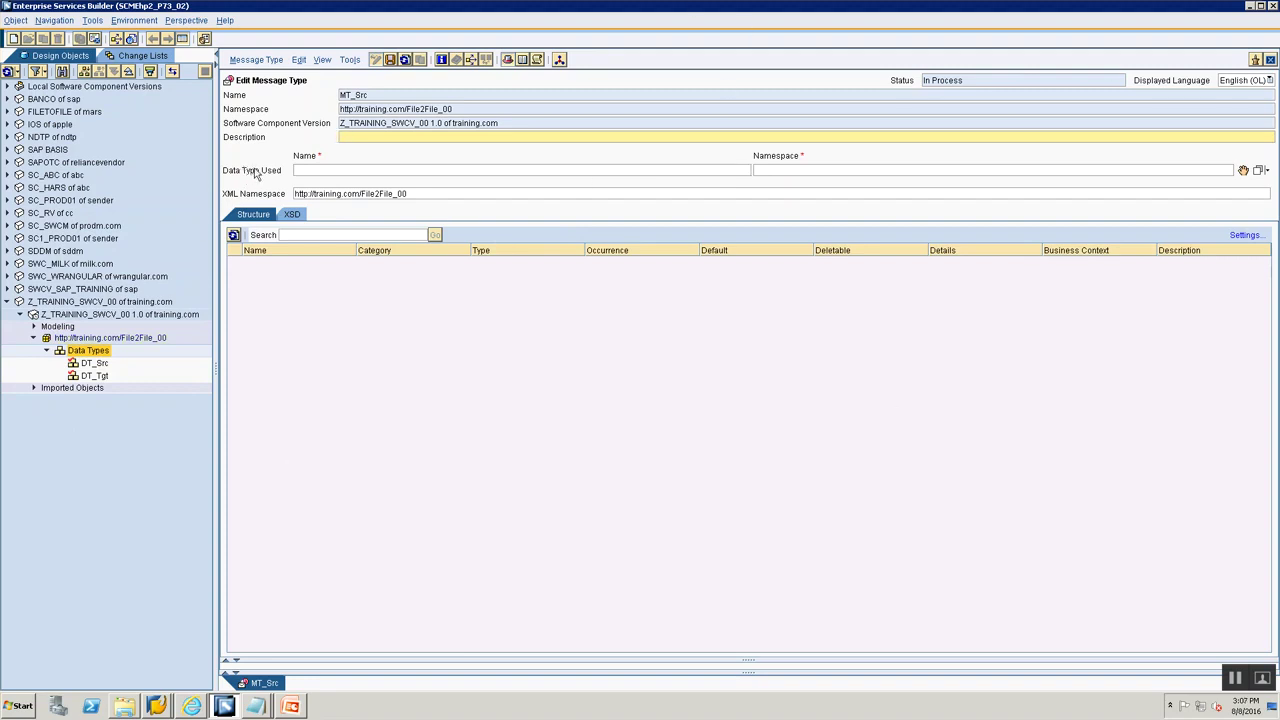
pyautogui.click(297, 172)
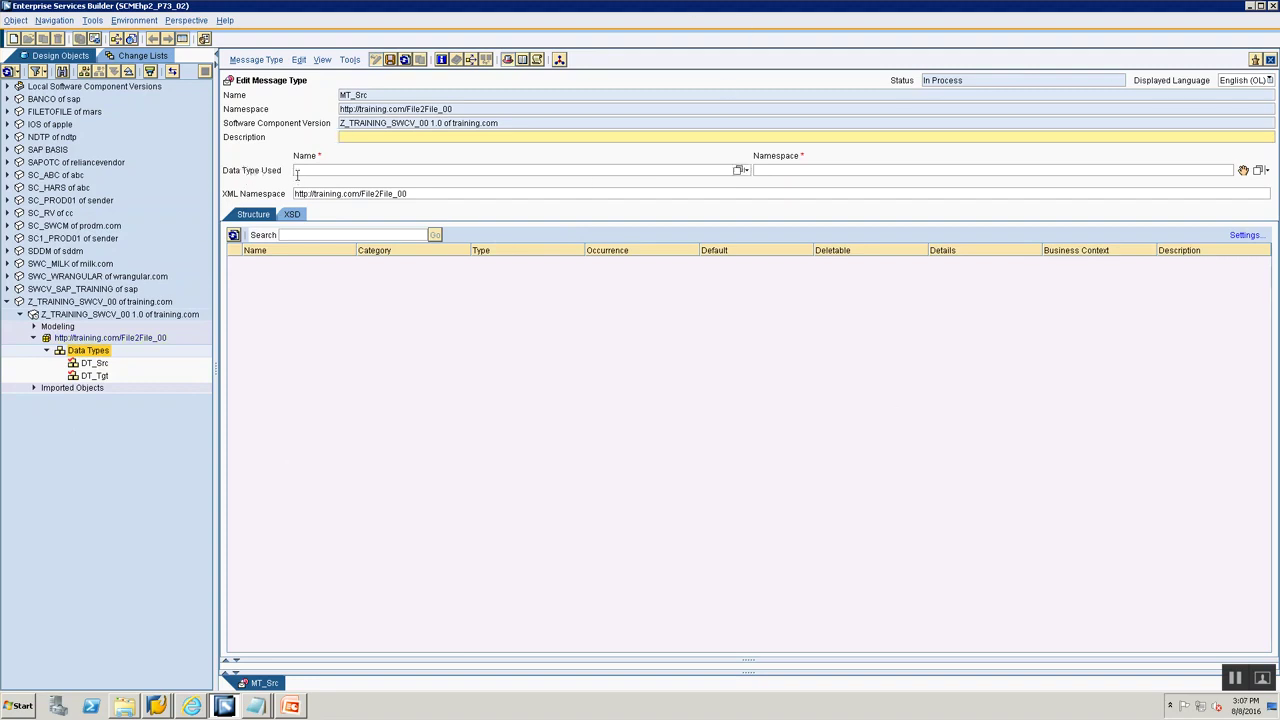
pyautogui.click(90, 364)
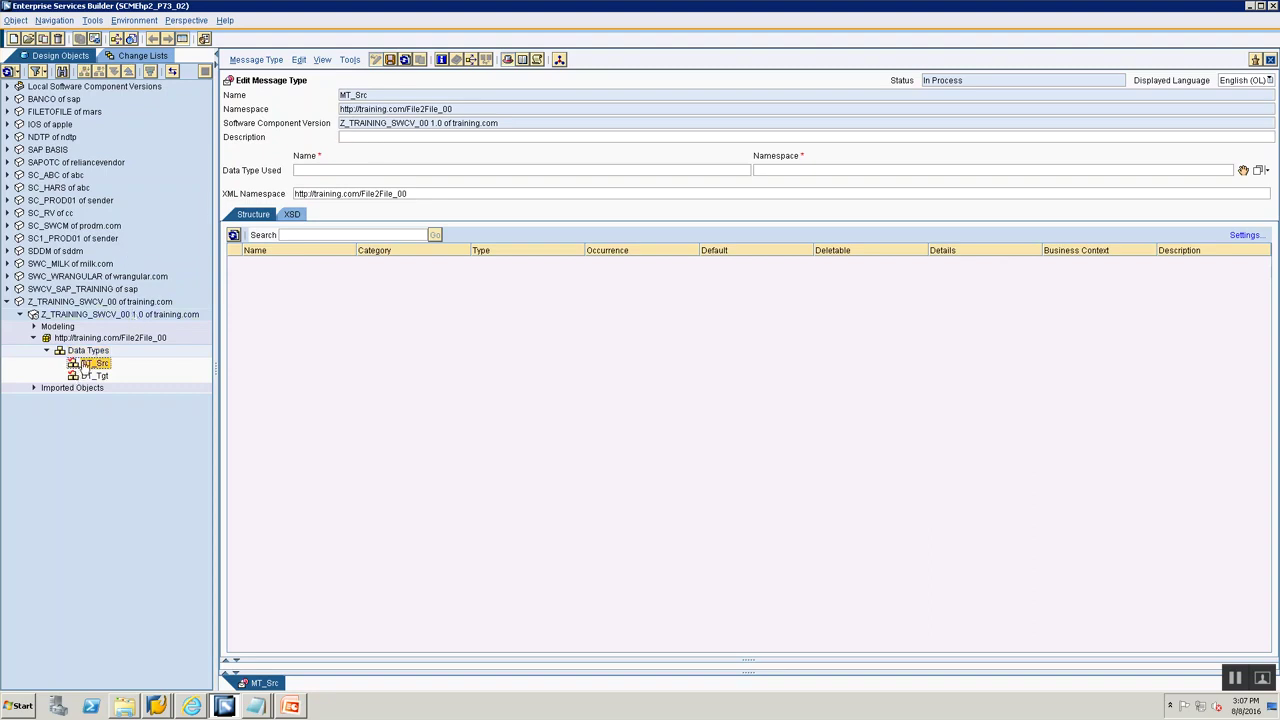
pyautogui.moveTo(87, 365); pyautogui.dragTo(1243, 172)
pyautogui.moveTo(1245, 175); pyautogui.dragTo(1243, 172)
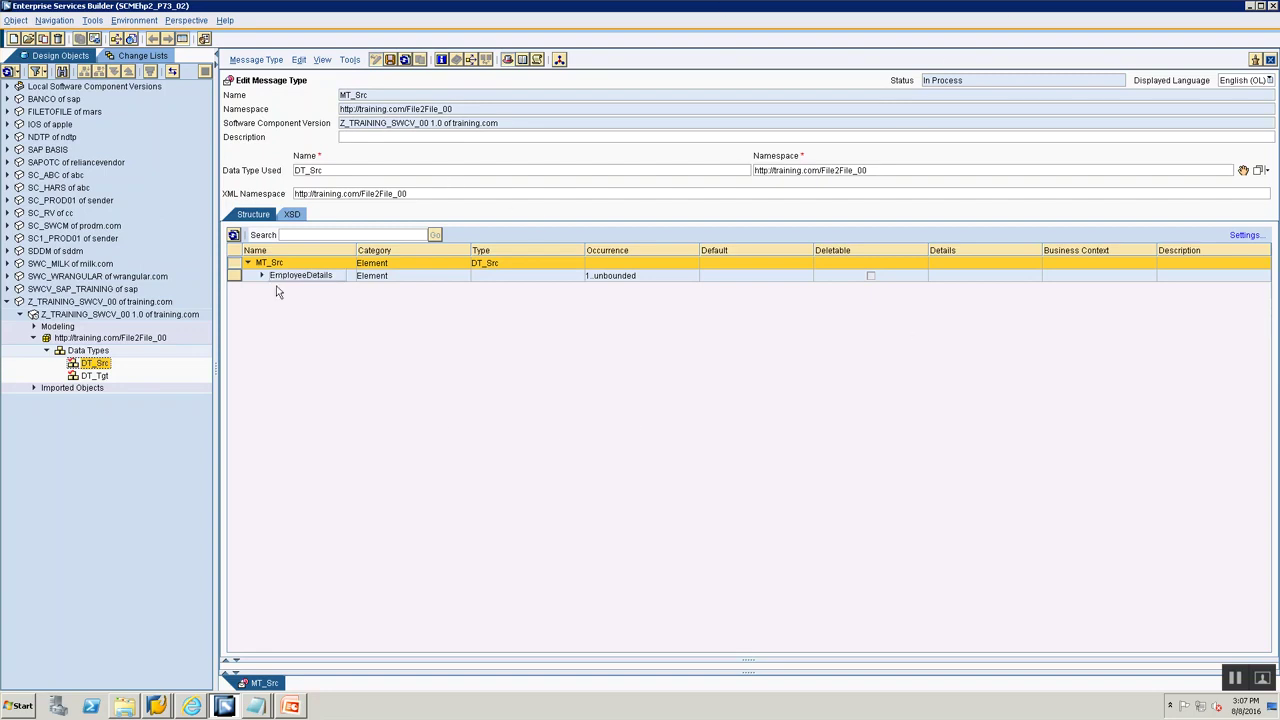
pyautogui.click(262, 276)
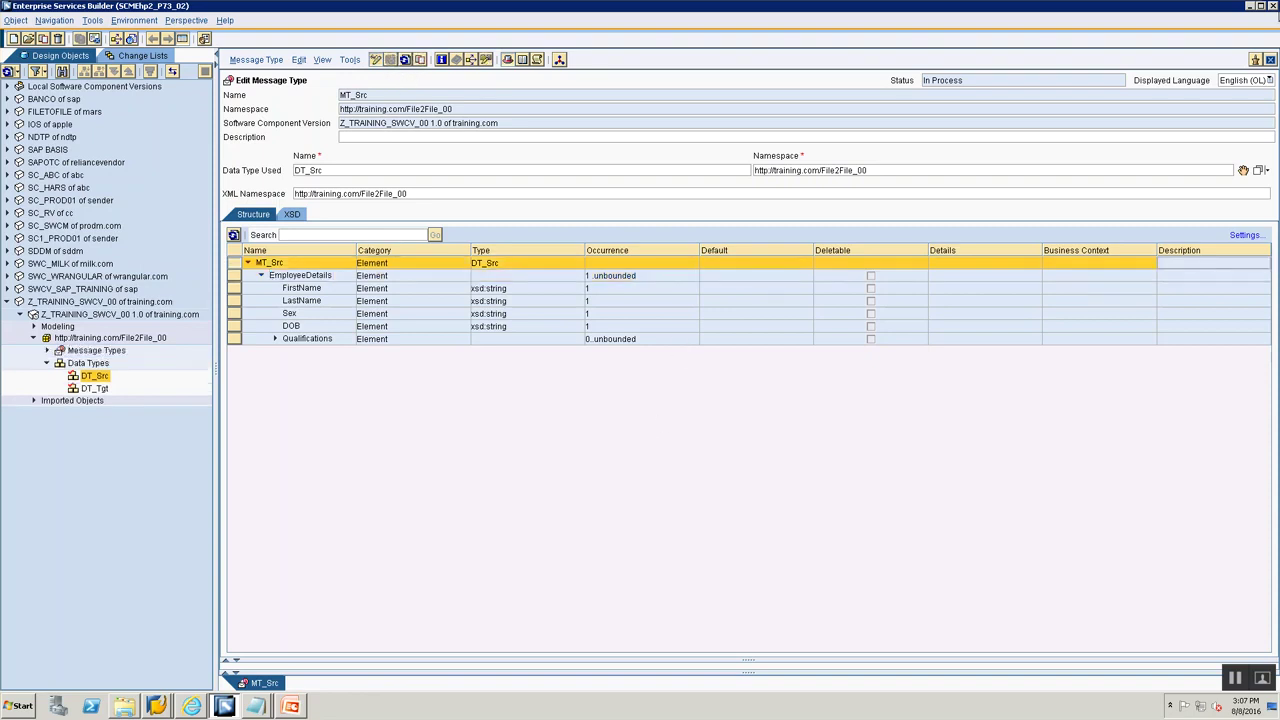
pyautogui.click(1269, 61)
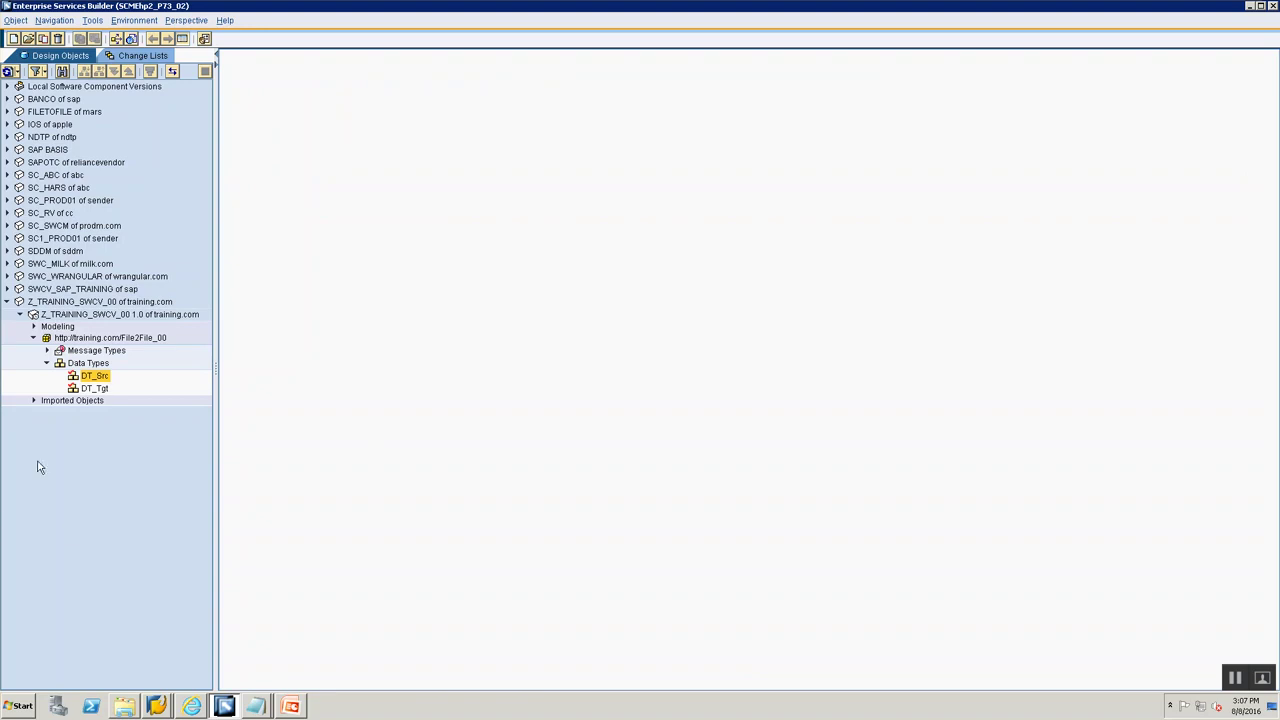
pyautogui.click(100, 355)
pyautogui.hotkey('alt', 'Tab')
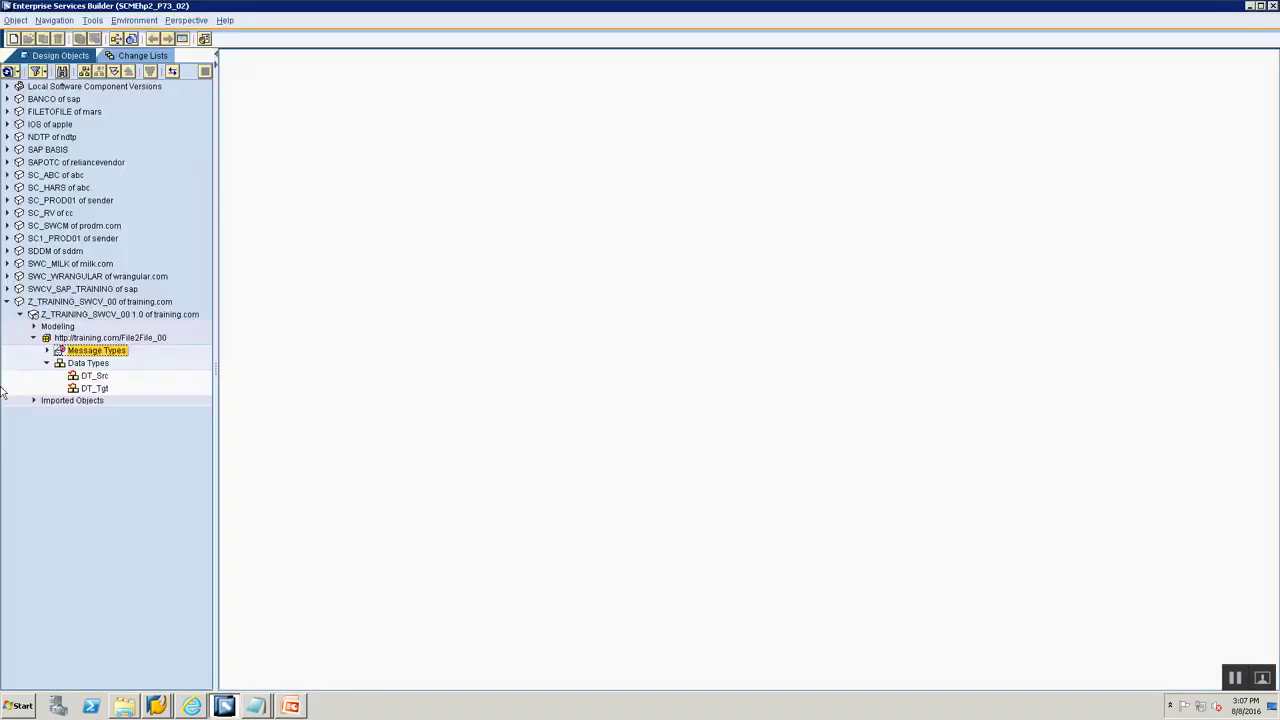
pyautogui.hotkey('alt', 'Tab')
pyautogui.rightClick(95, 353)
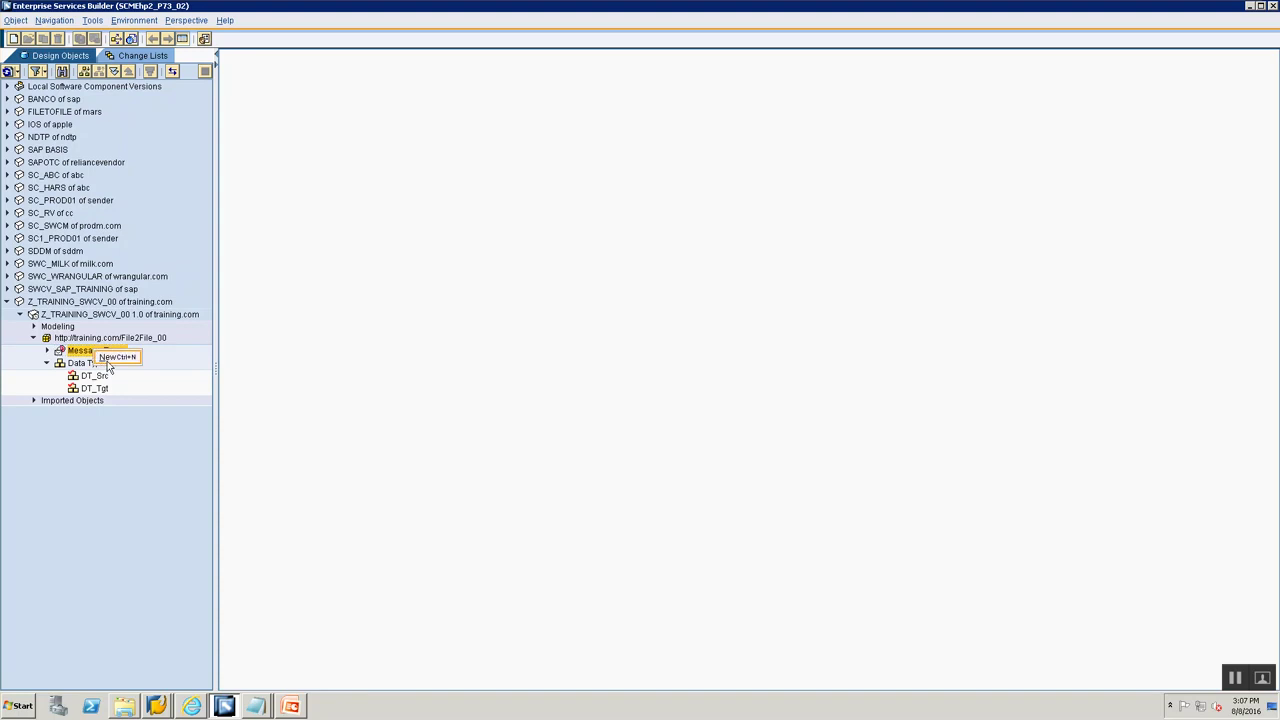
pyautogui.click(108, 359)
pyautogui.write('MT_Tgt')
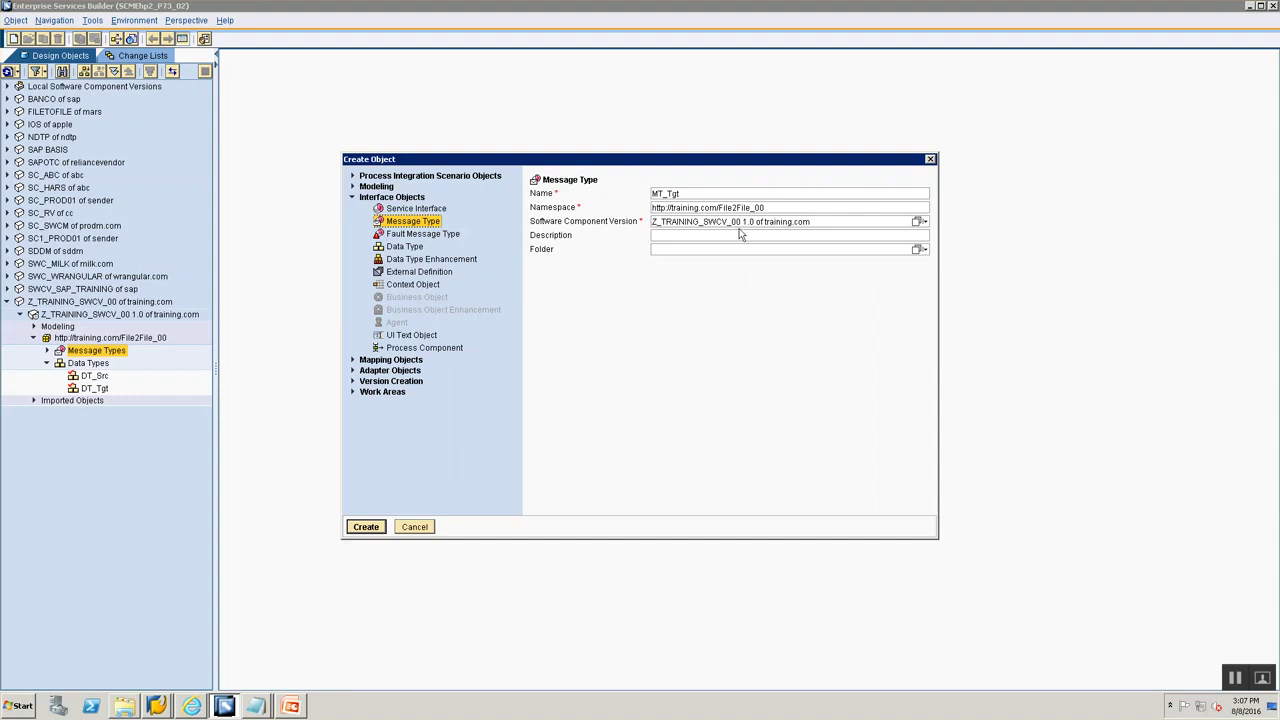
pyautogui.click(358, 529)
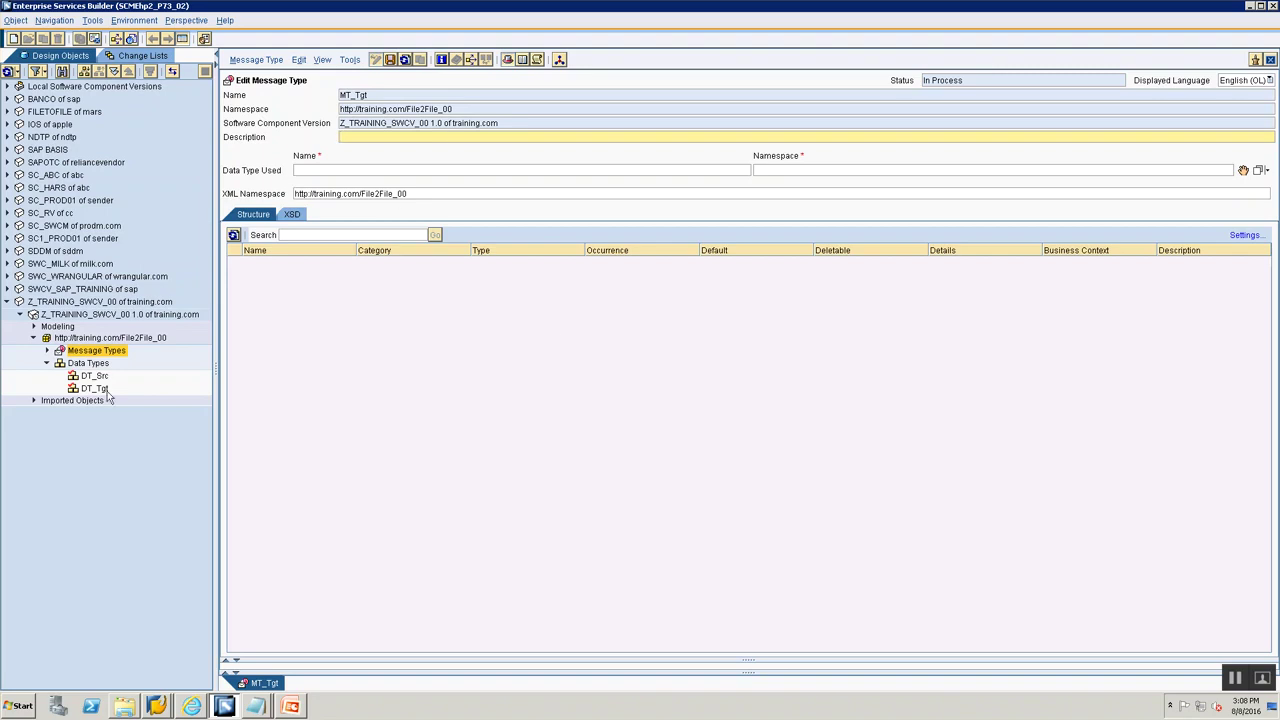
# Set DT_Tgt as the data type used in MT_Tgt and save the message type
pyautogui.moveTo(380, 96); pyautogui.dragTo(336, 94)
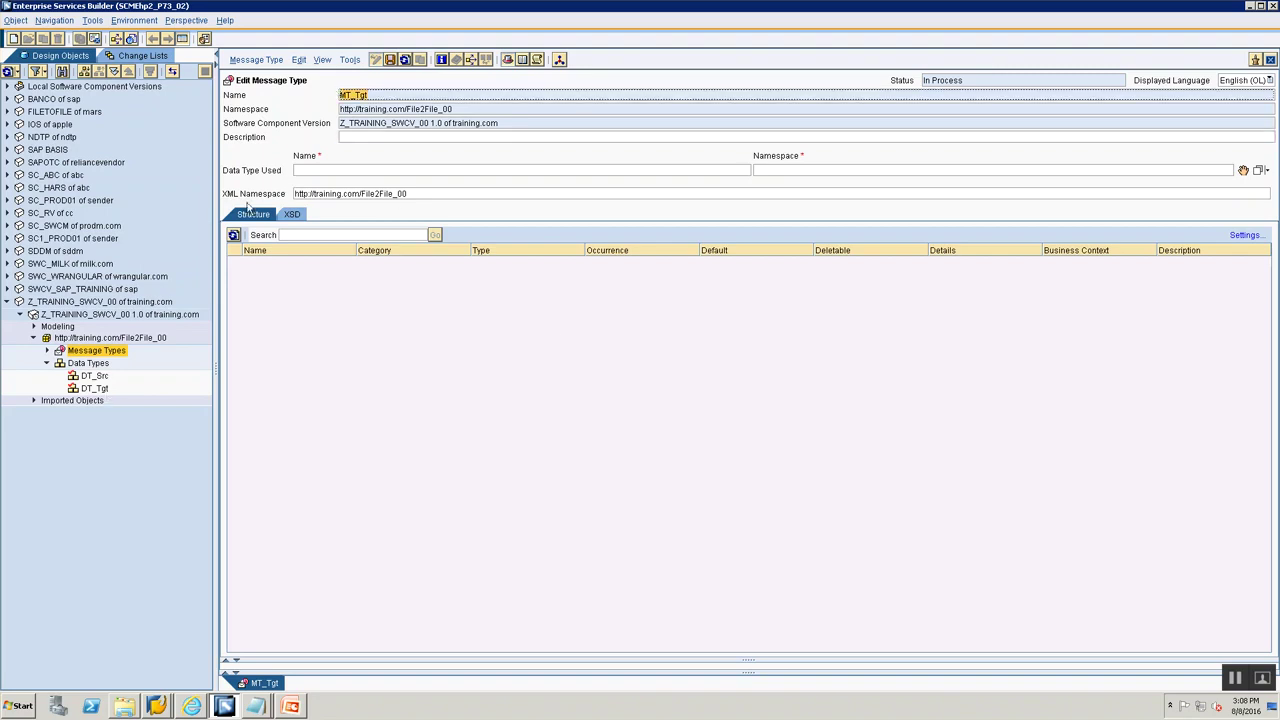
pyautogui.click(90, 389)
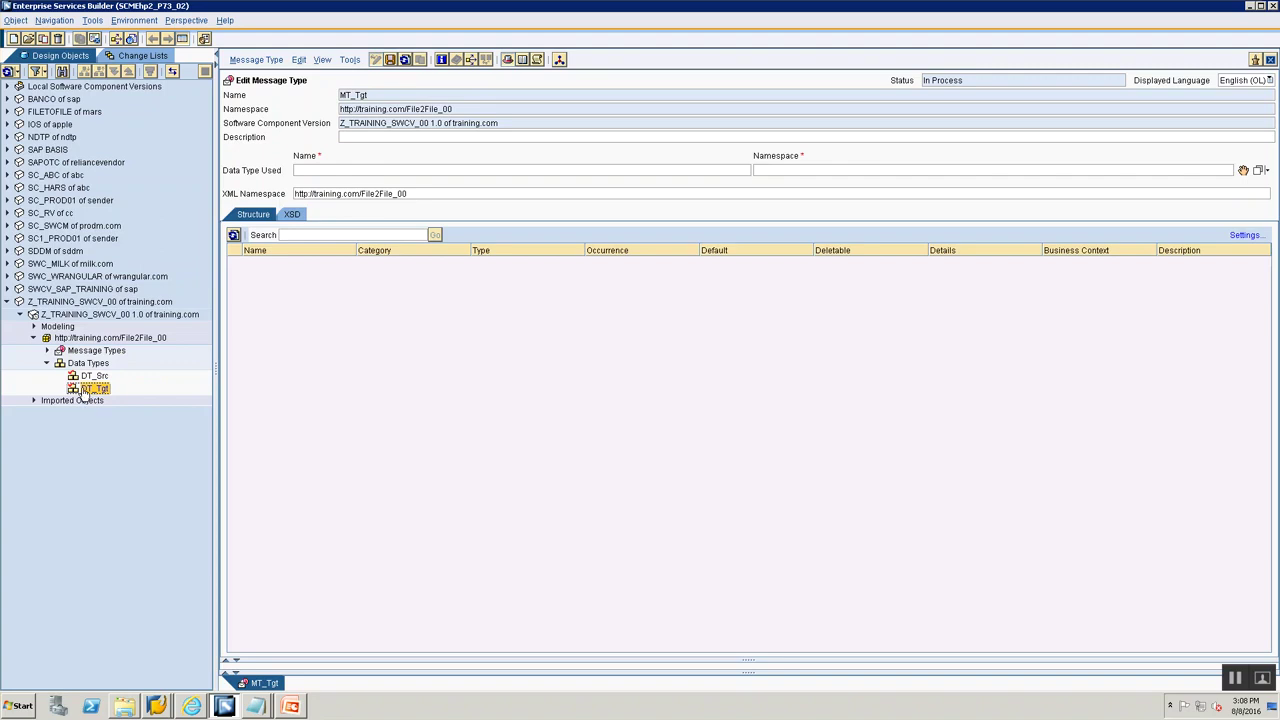
pyautogui.moveTo(85, 398); pyautogui.dragTo(1248, 180)
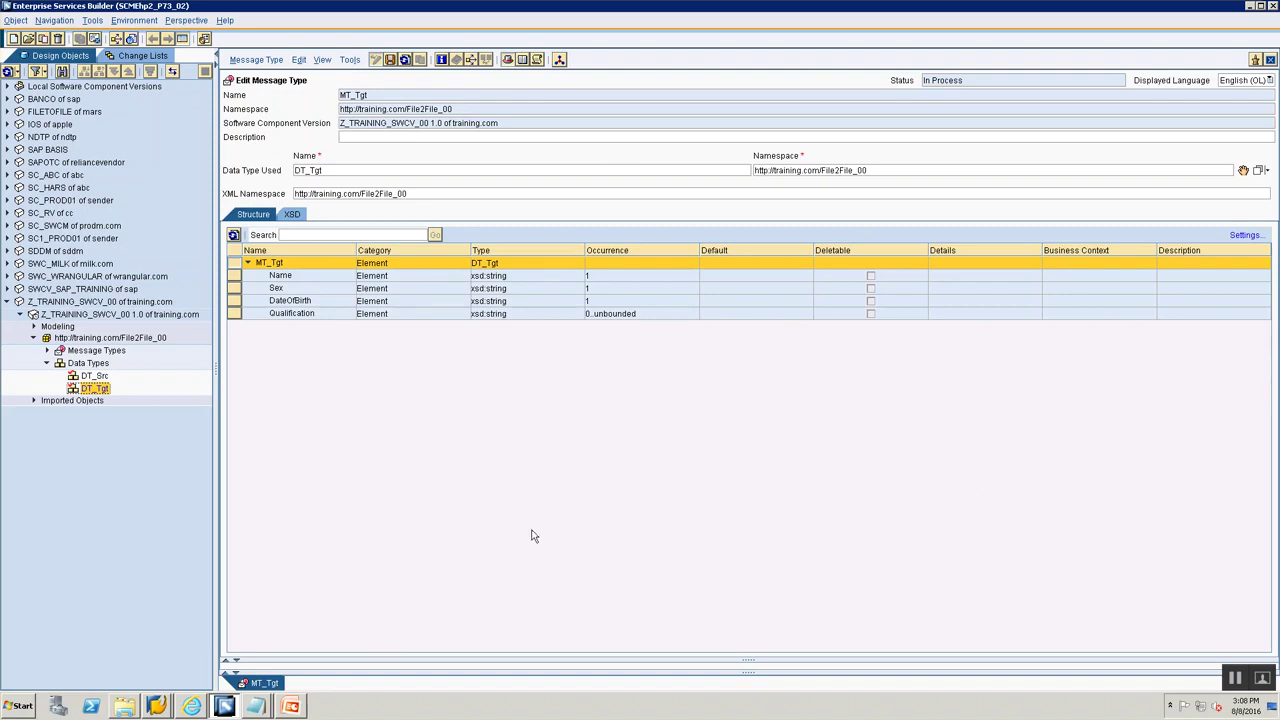
pyautogui.hotkey('alt', 'Tab')
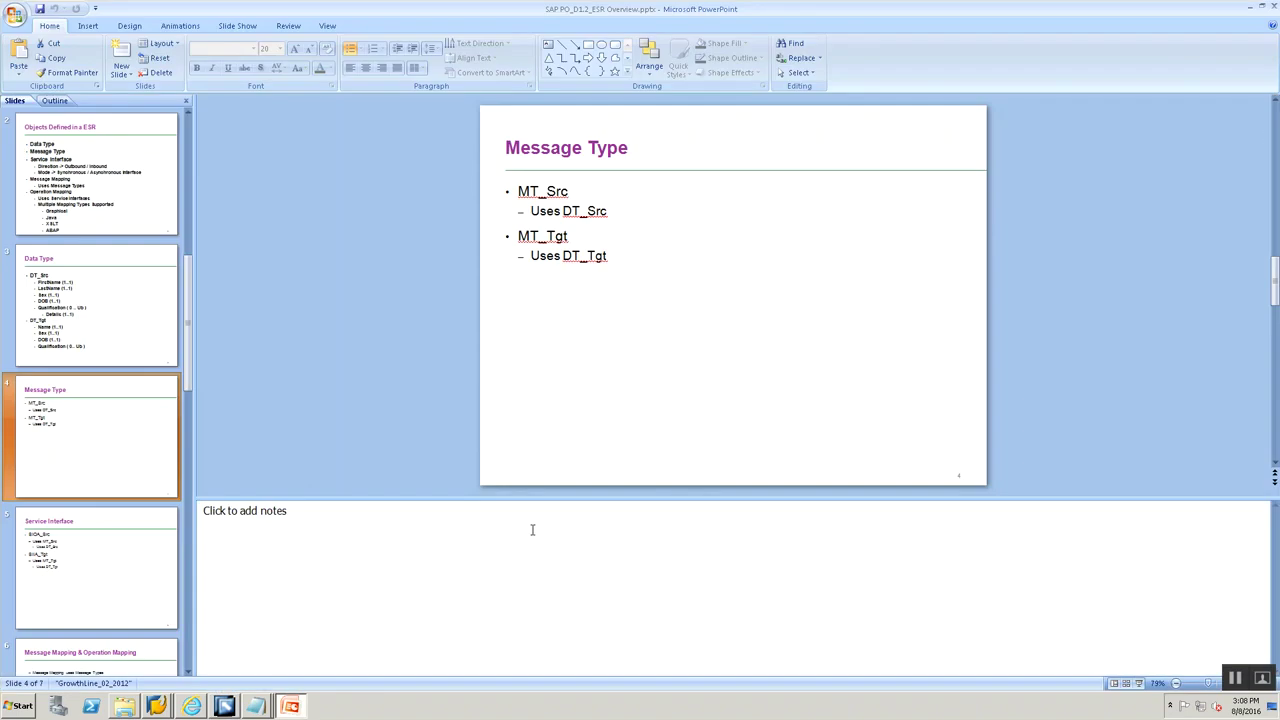
pyautogui.click(94, 528)
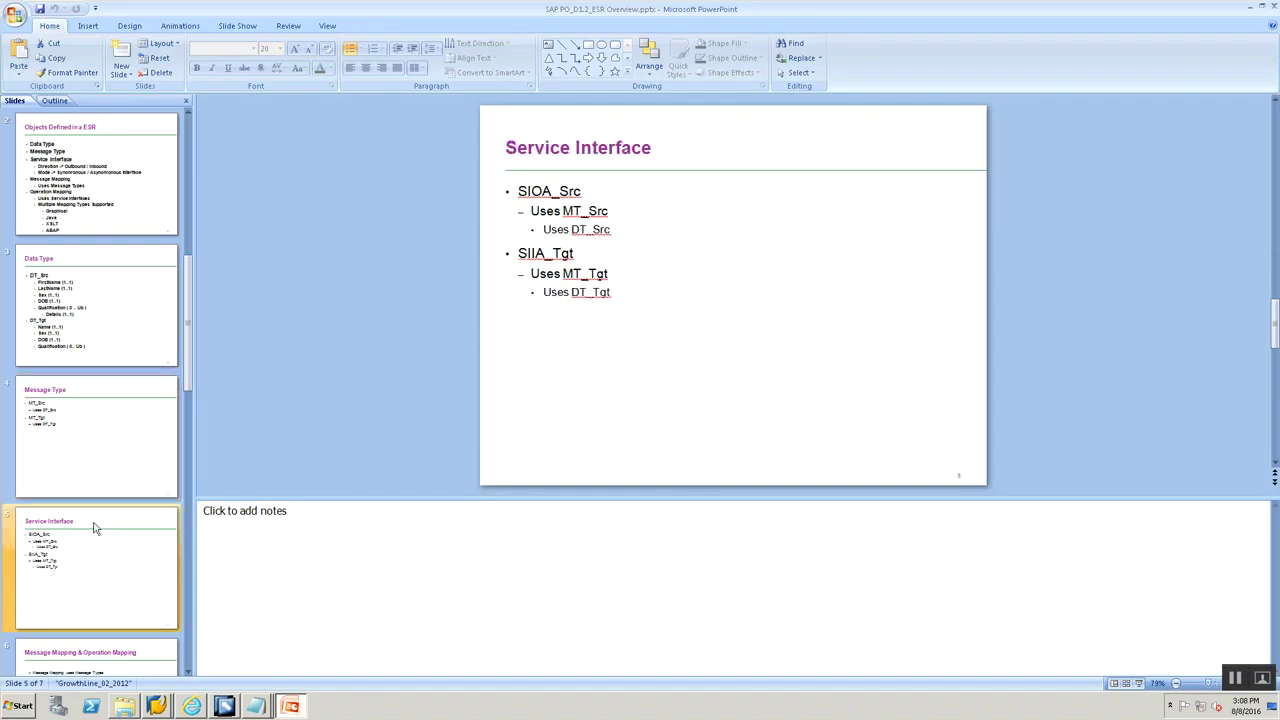
pyautogui.hotkey('alt', 'Tab')
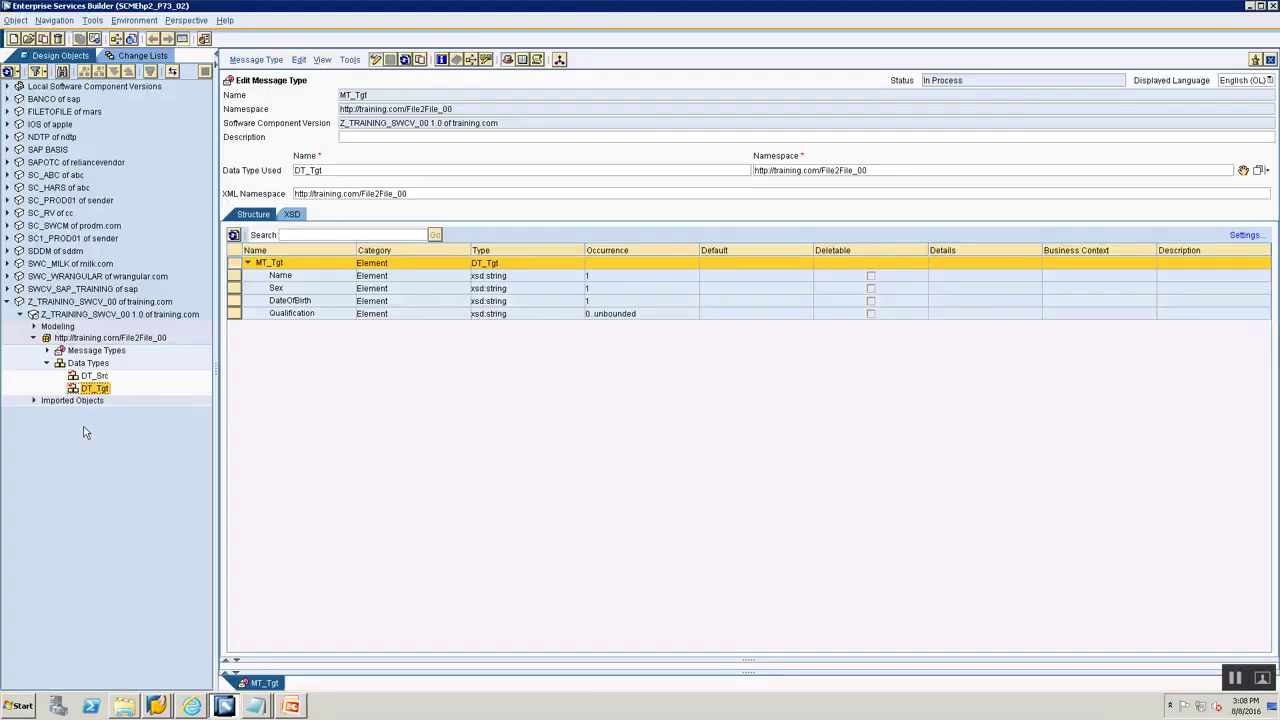
pyautogui.click(84, 351)
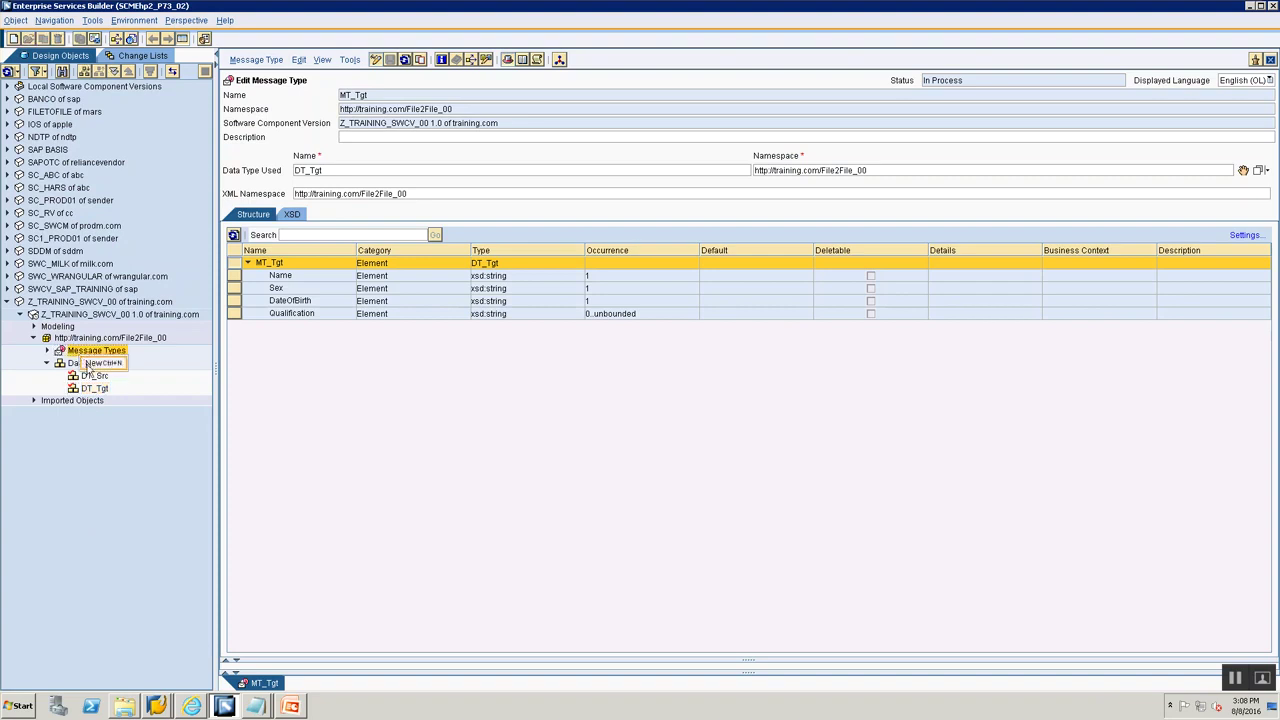
pyautogui.click(90, 363)
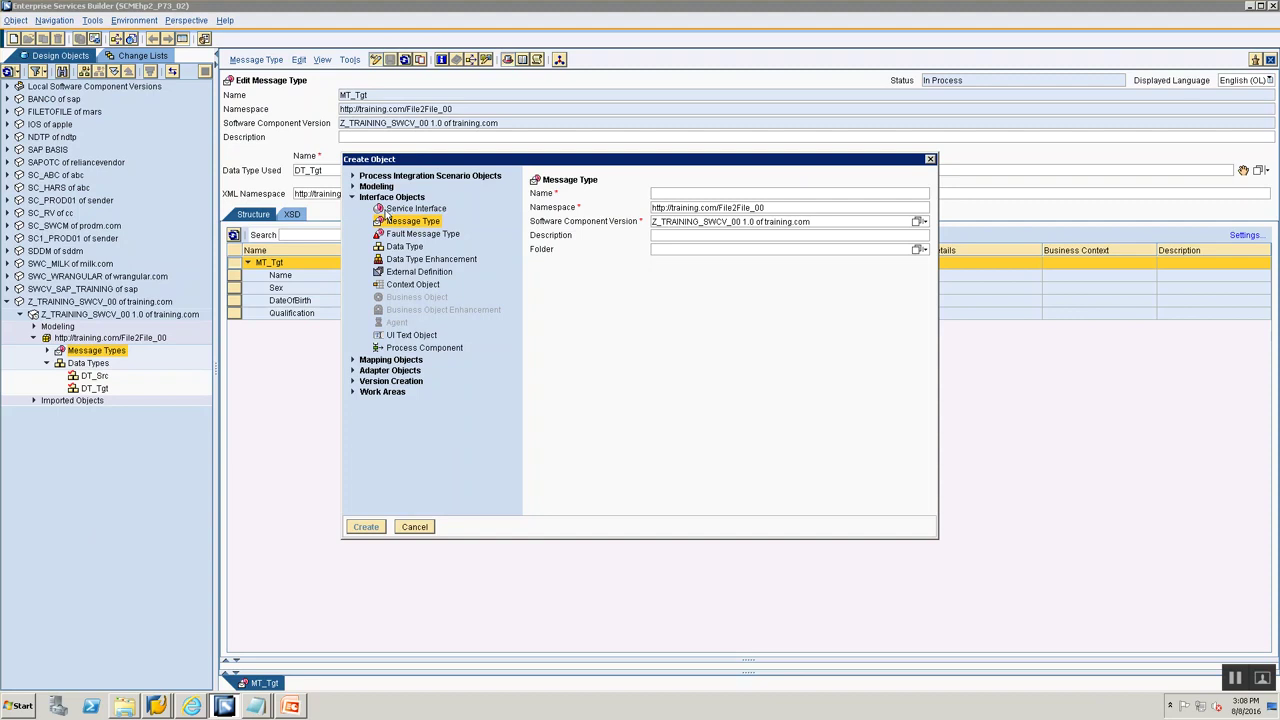
pyautogui.click(384, 209)
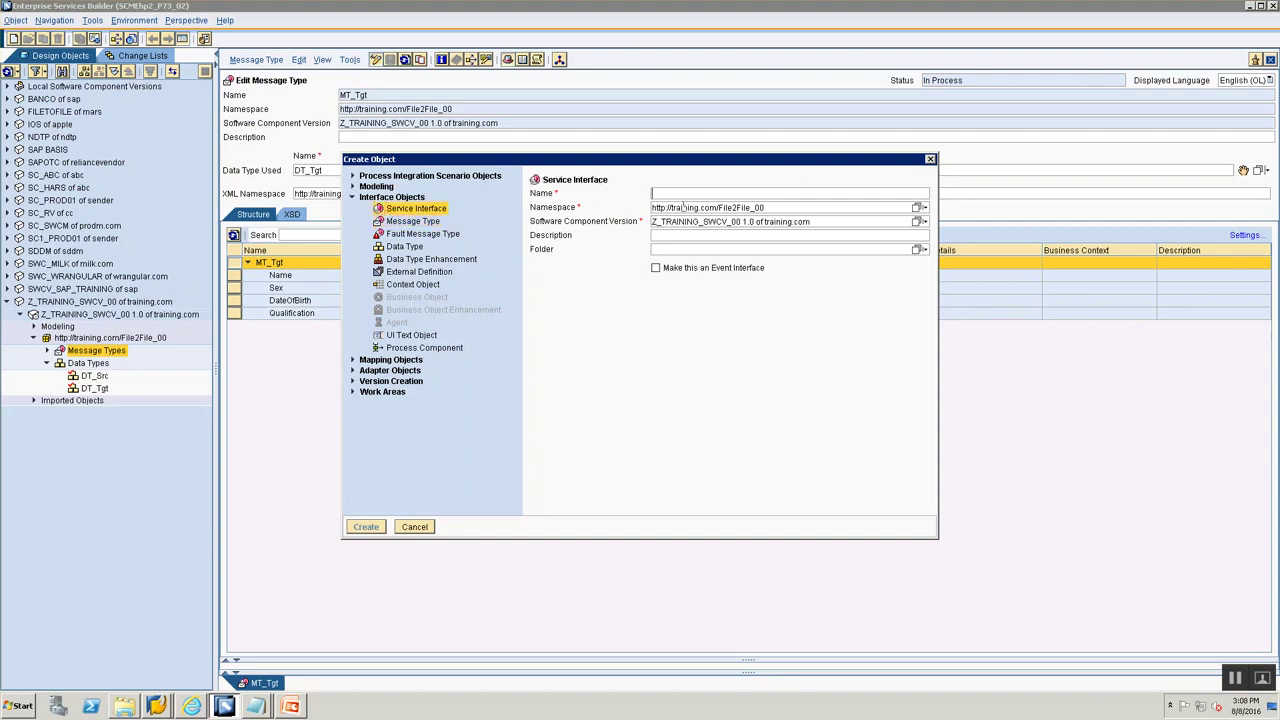
pyautogui.write('SI')
pyautogui.hotkey('alt', 'Tab')
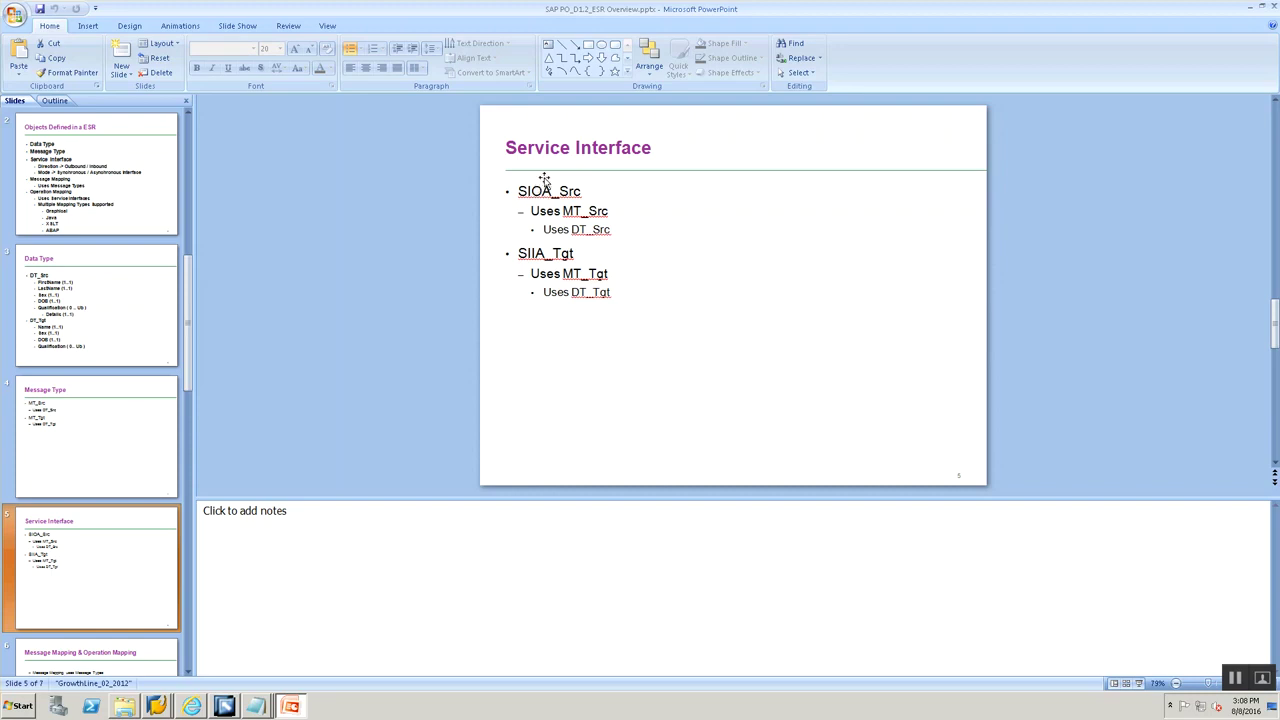
pyautogui.hotkey('alt', 'Tab')
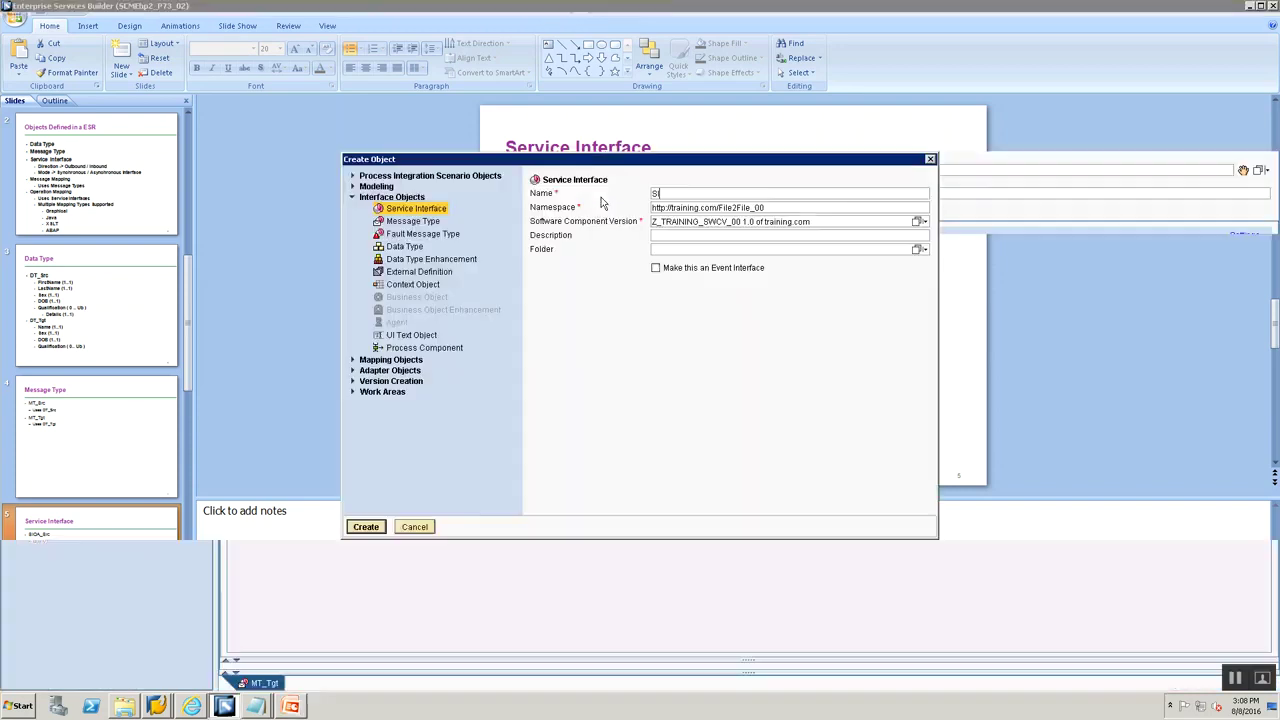
pyautogui.write('A')
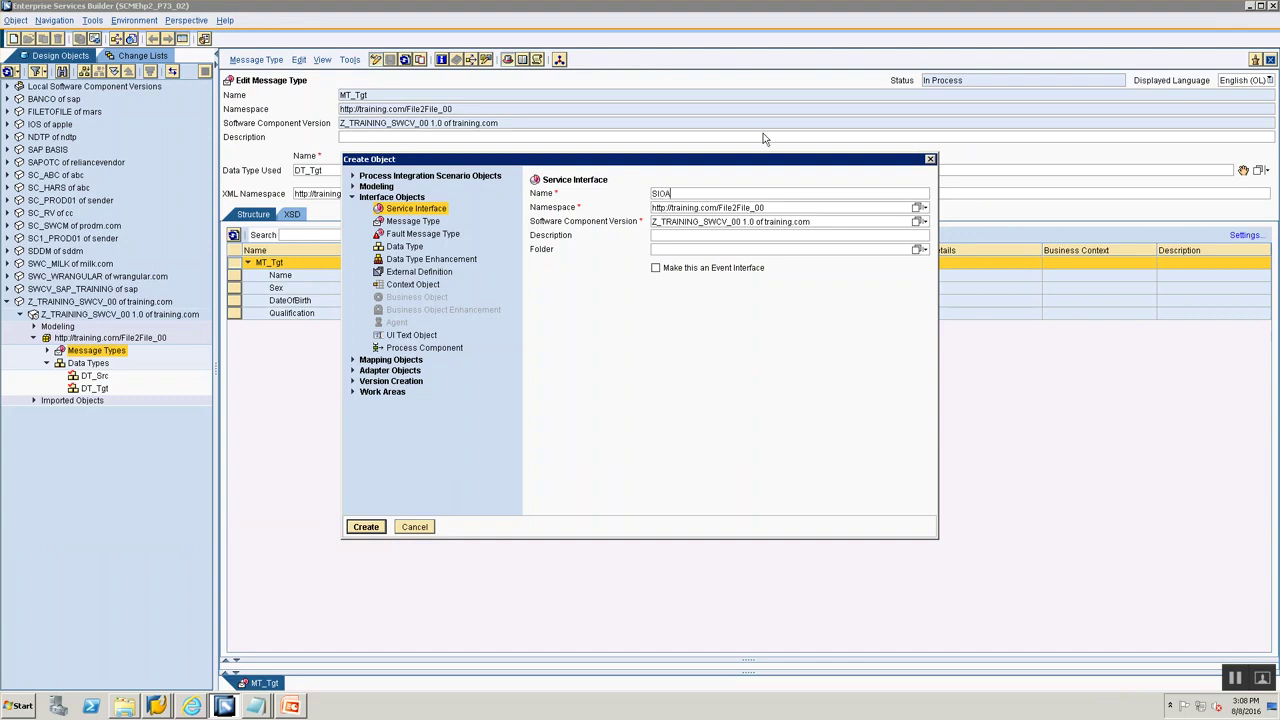
pyautogui.write('_Src')
pyautogui.press('Return')
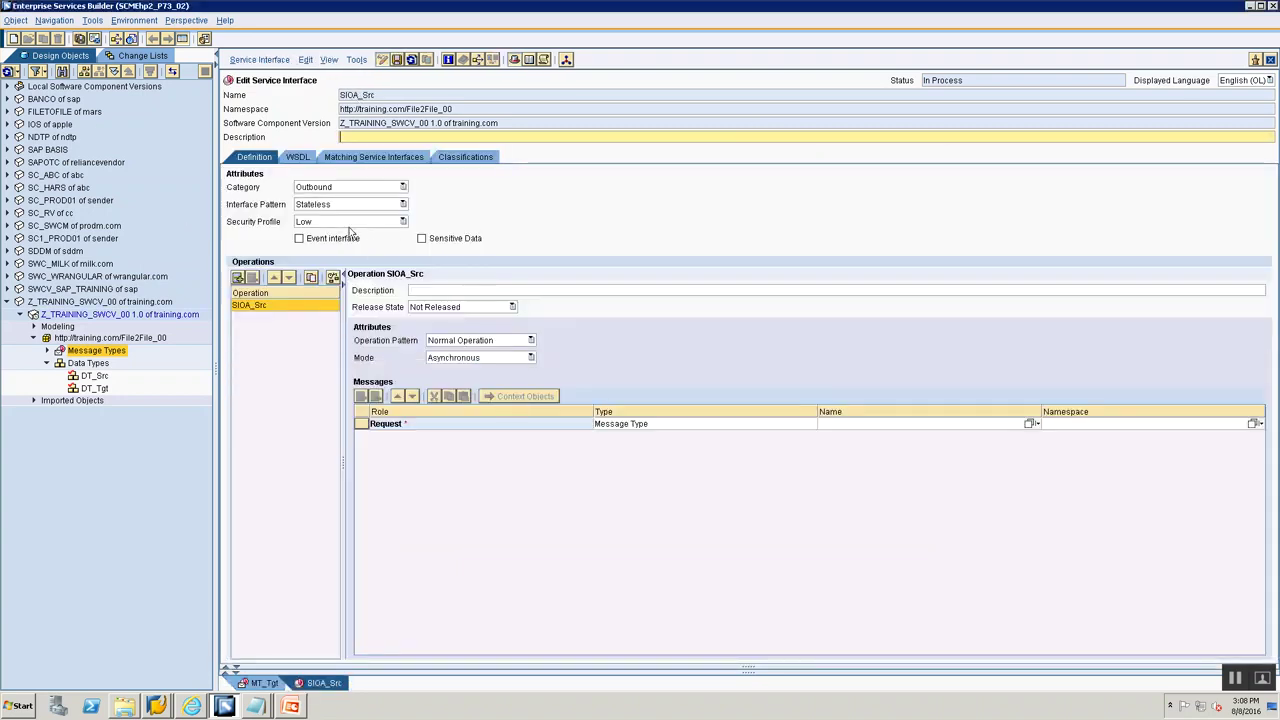
# Set the SIOA_Src interface category to Outbound and its operation mode to Asynchronous
pyautogui.click(343, 188)
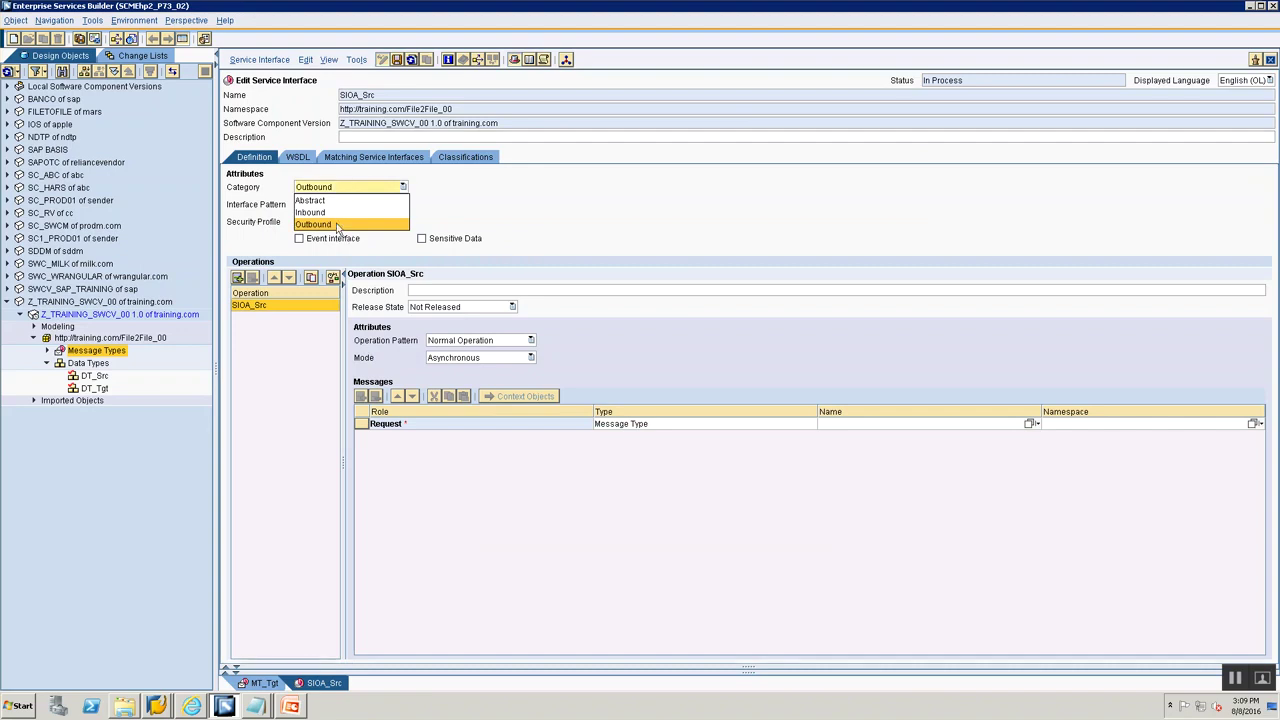
pyautogui.click(338, 225)
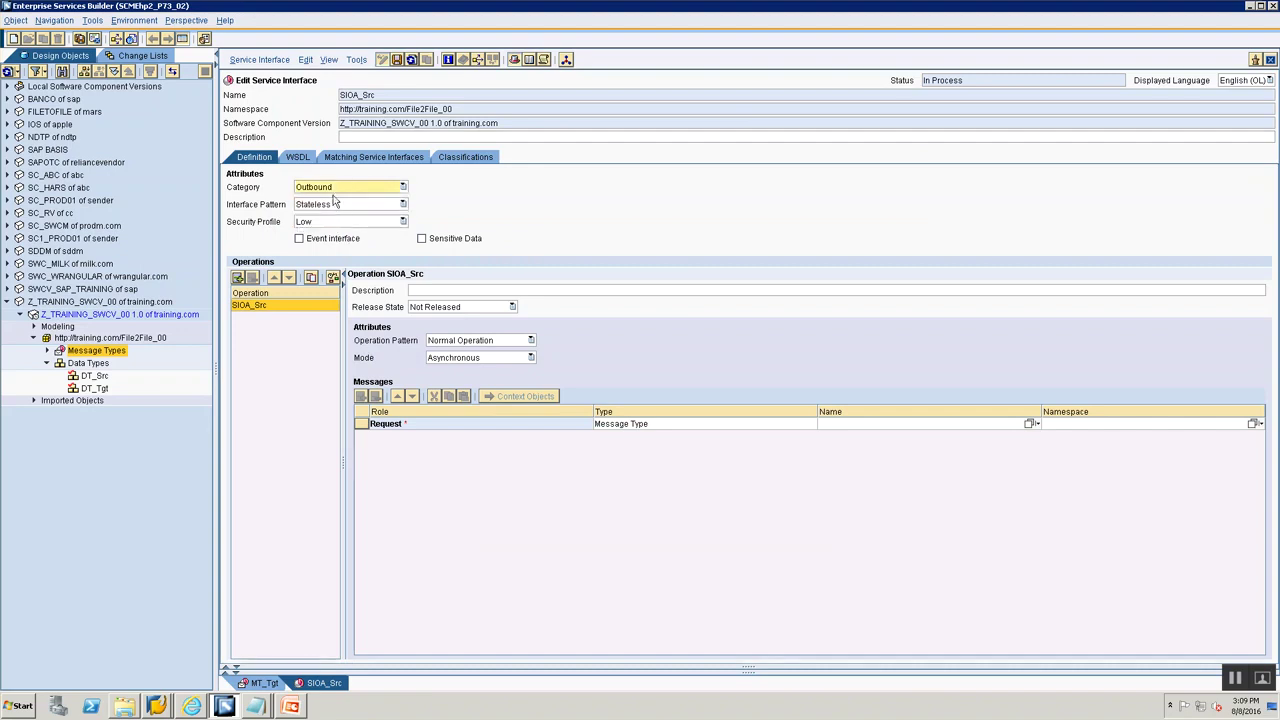
pyautogui.click(473, 360)
pyautogui.click(468, 368)
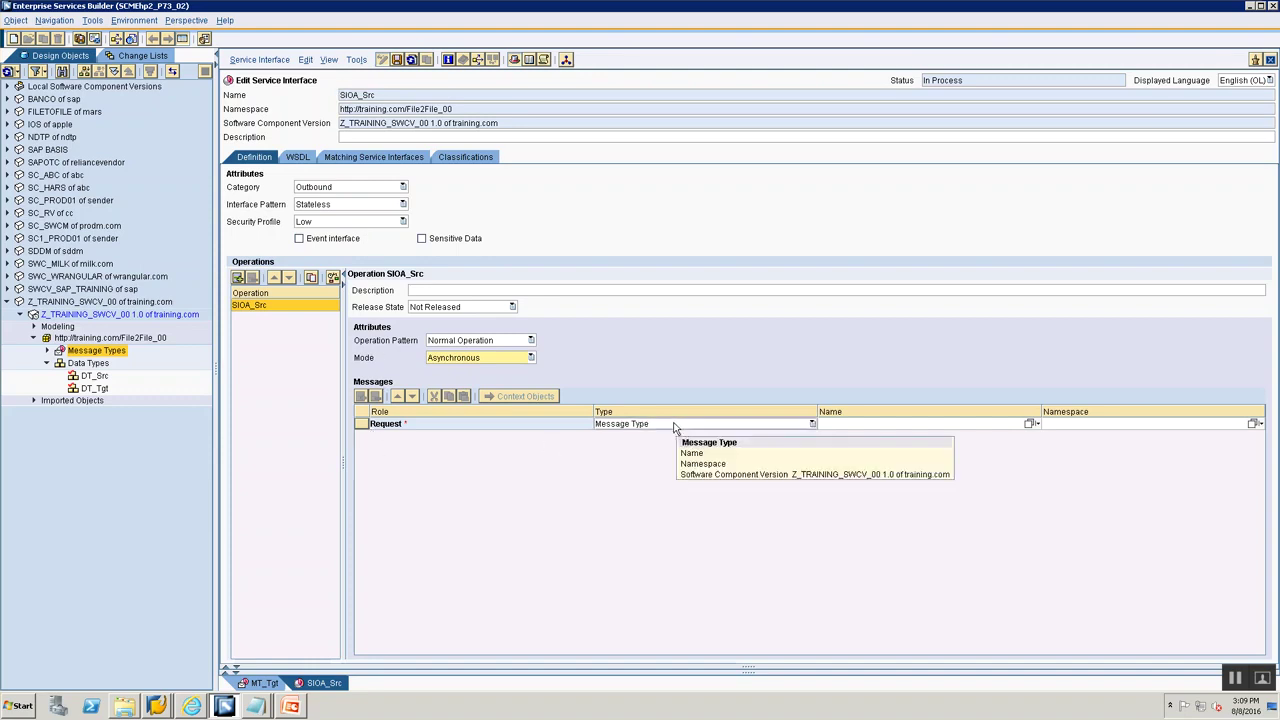
# Assign message type MT_Src to the request of the SIOA_Src operation, save the interface, and close the open object editors
pyautogui.click(47, 351)
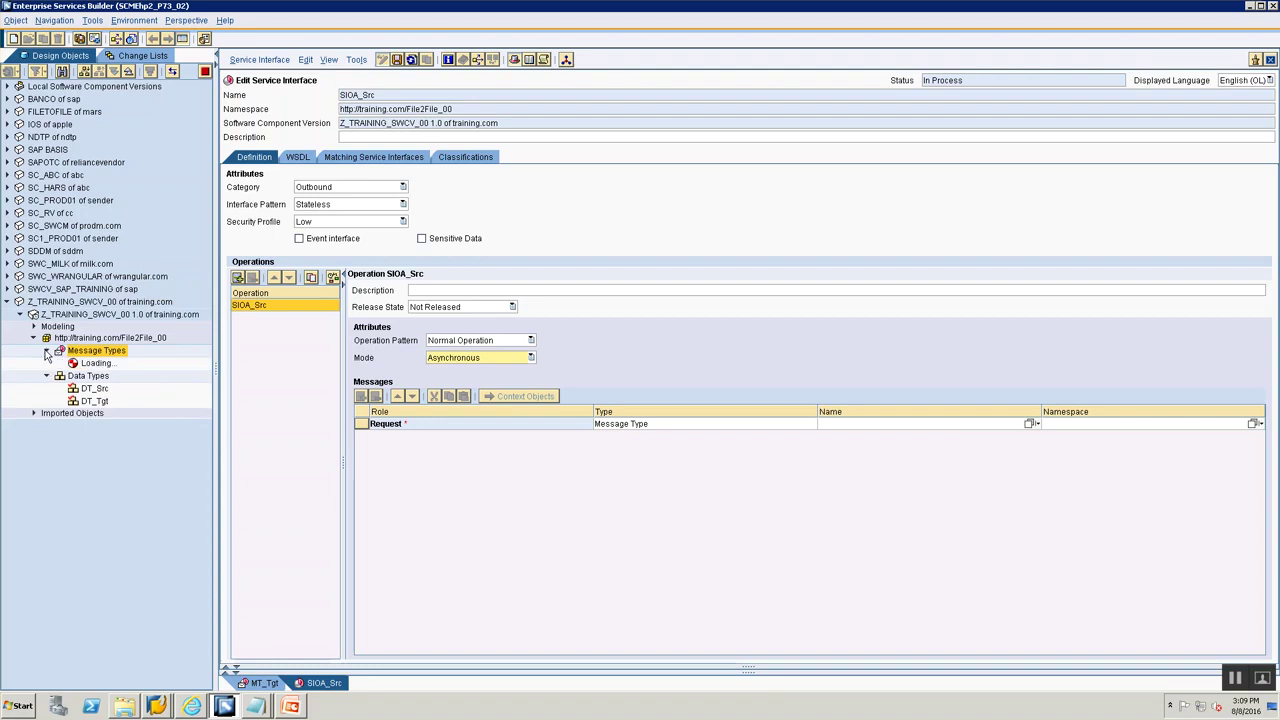
pyautogui.click(76, 366)
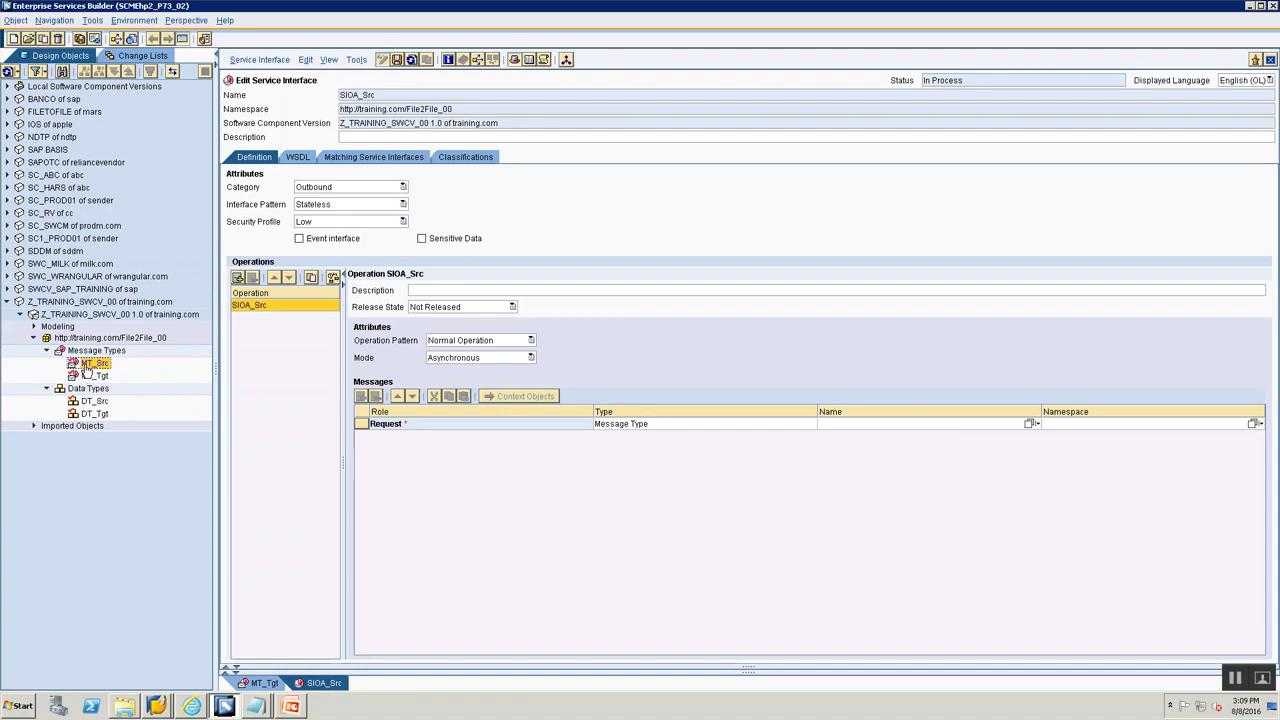
pyautogui.moveTo(88, 370); pyautogui.dragTo(984, 426)
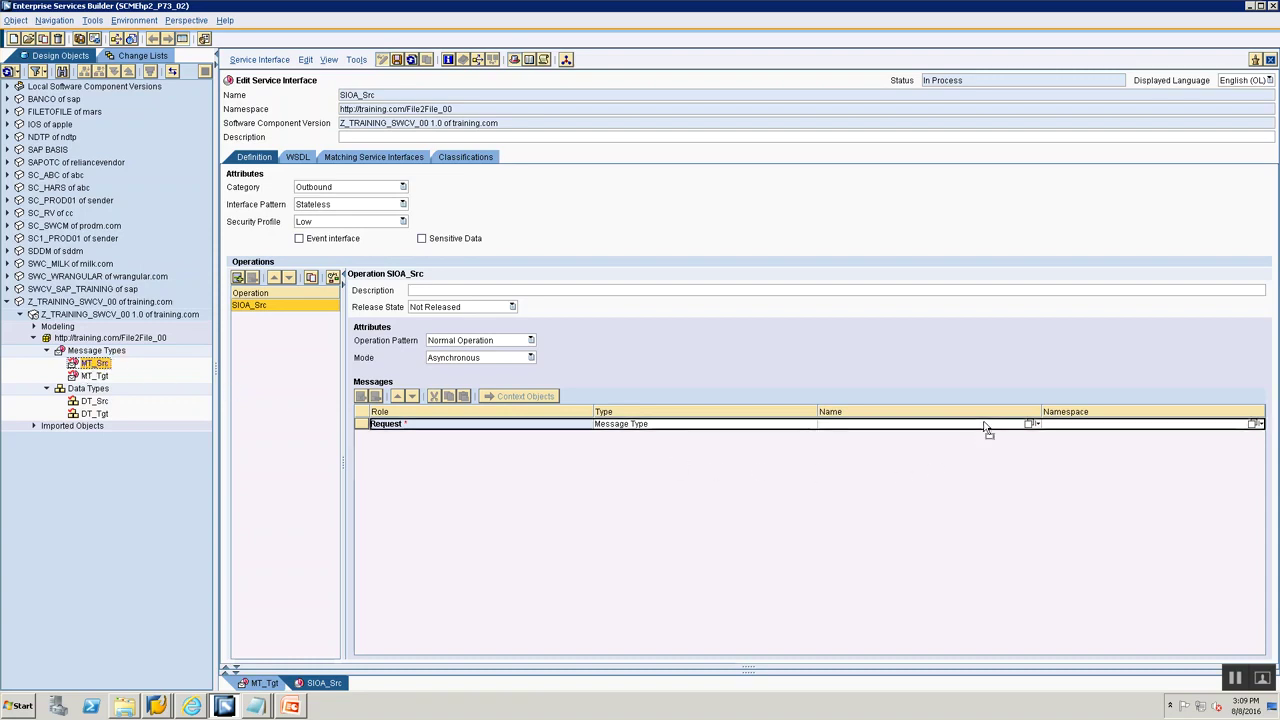
pyautogui.moveTo(984, 426)
pyautogui.mouseDown()
pyautogui.moveTo(1003, 555)
pyautogui.moveTo(1000, 432)
pyautogui.mouseUp()
pyautogui.moveTo(1000, 432); pyautogui.dragTo(1000, 430)
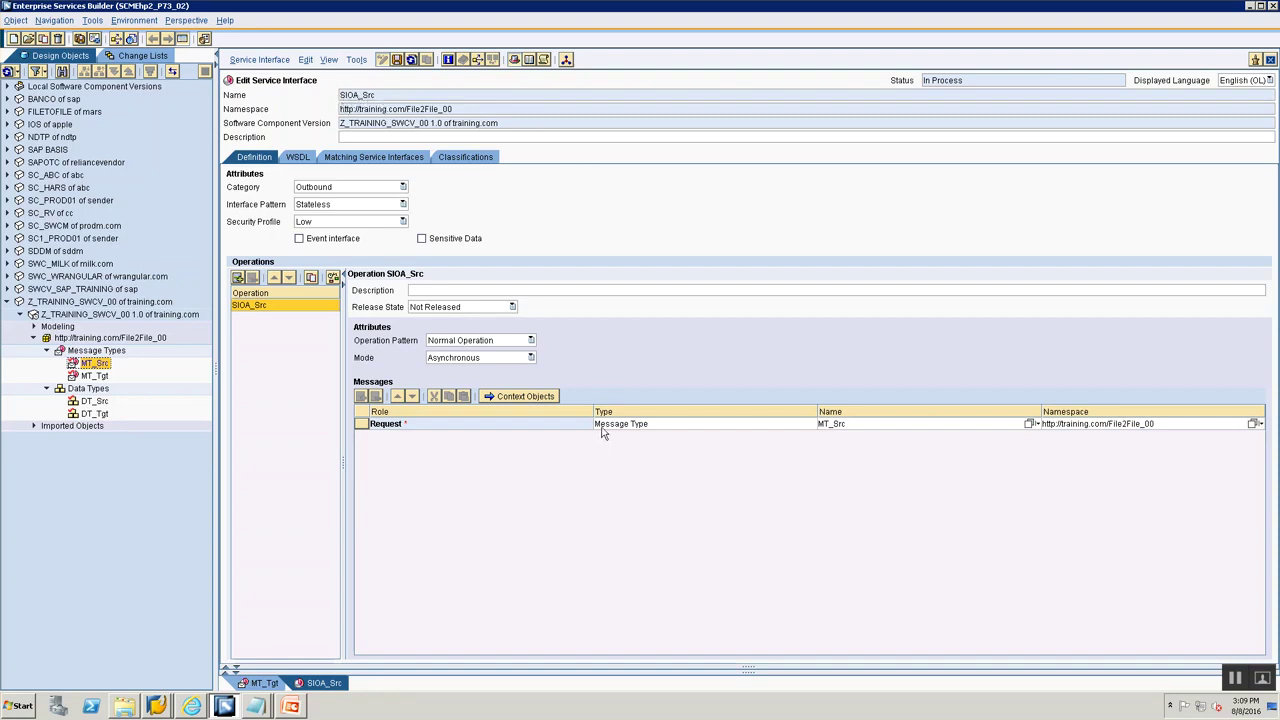
pyautogui.click(860, 430)
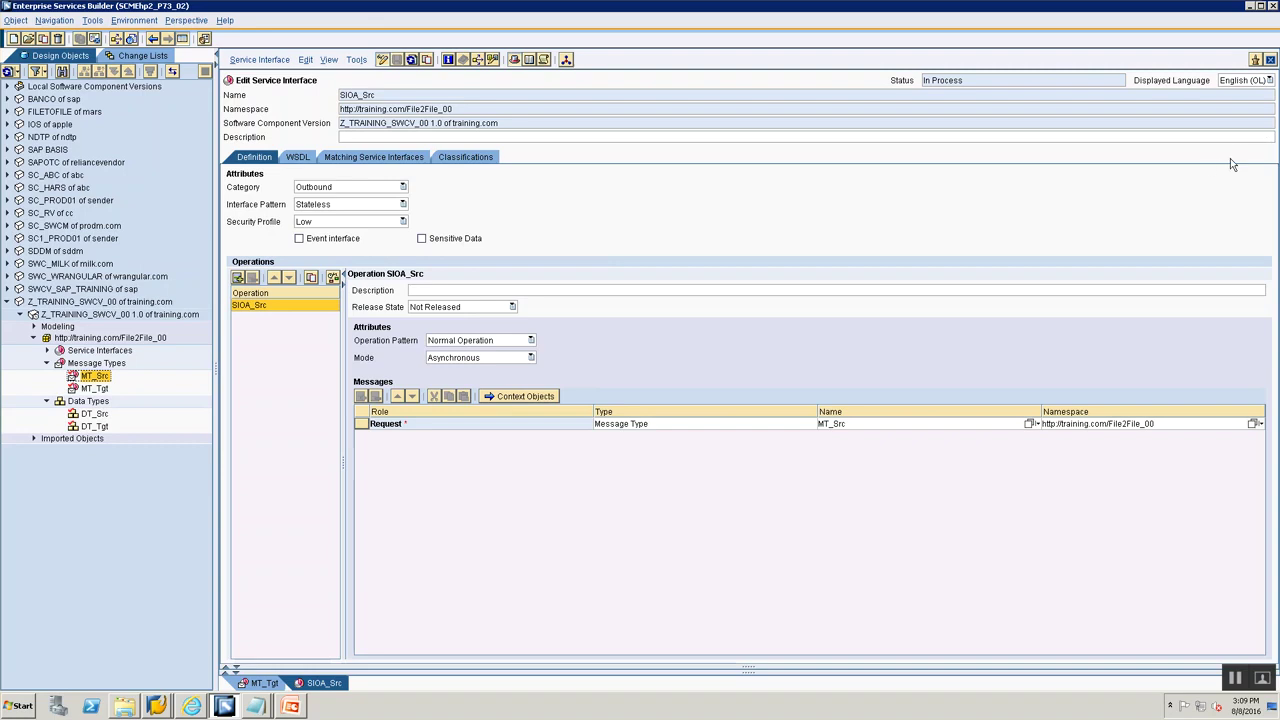
pyautogui.click(1269, 60)
pyautogui.click(1269, 60)
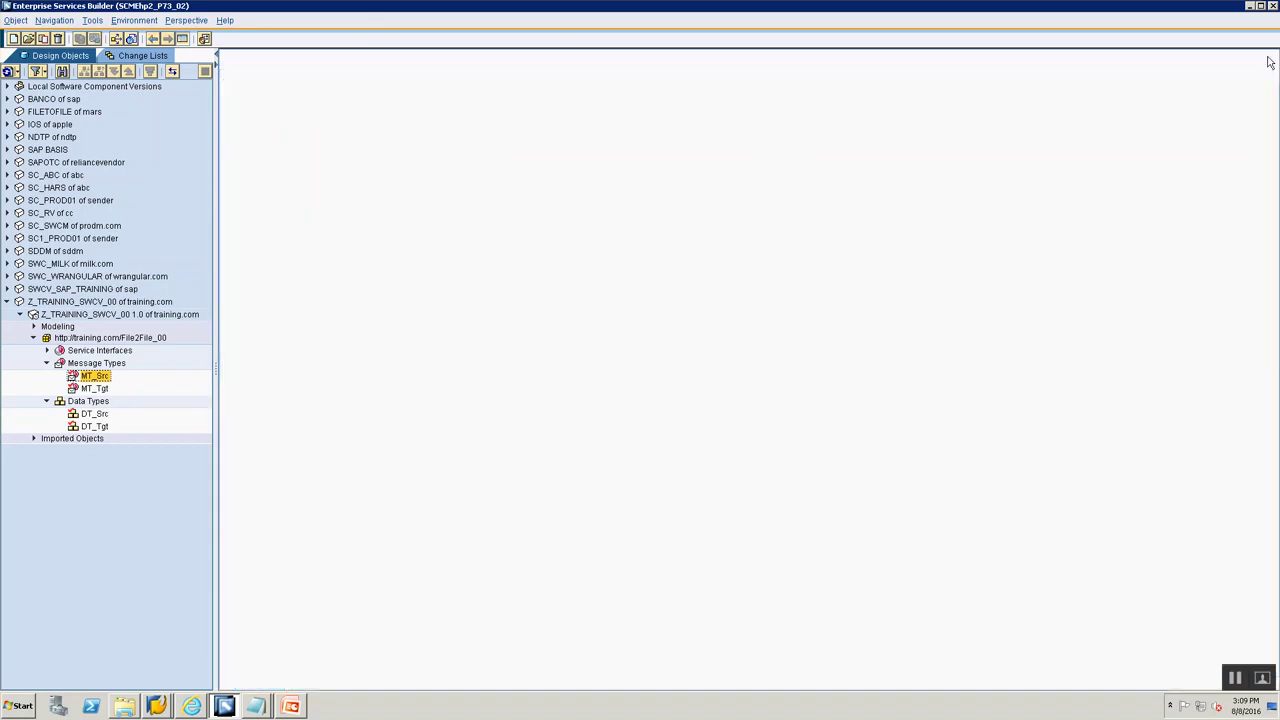
# Switch to the PowerPoint slide on service interfaces to look up the target interface's name, and return to Enterprise Services Builder
pyautogui.click(62, 352)
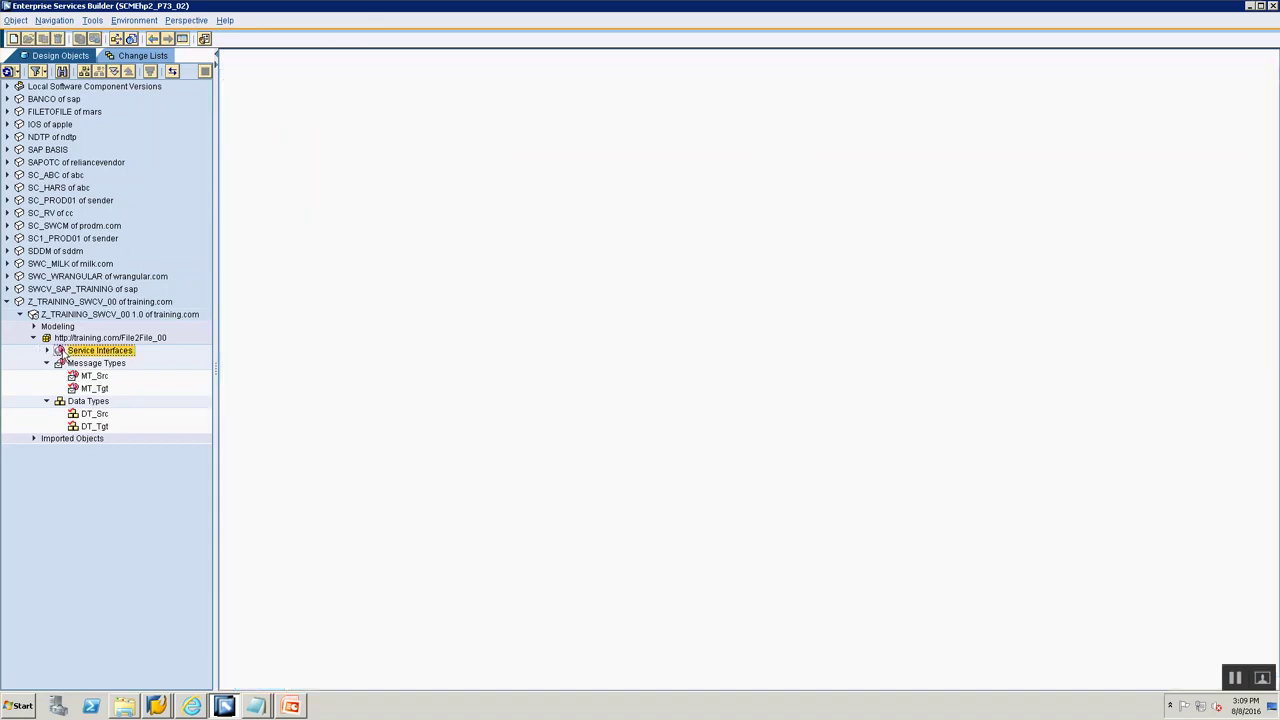
pyautogui.rightClick(62, 348)
pyautogui.click(516, 323)
pyautogui.hotkey('alt', 'Tab')
pyautogui.moveTo(519, 254); pyautogui.dragTo(578, 253)
pyautogui.hotkey('alt', 'Tab')
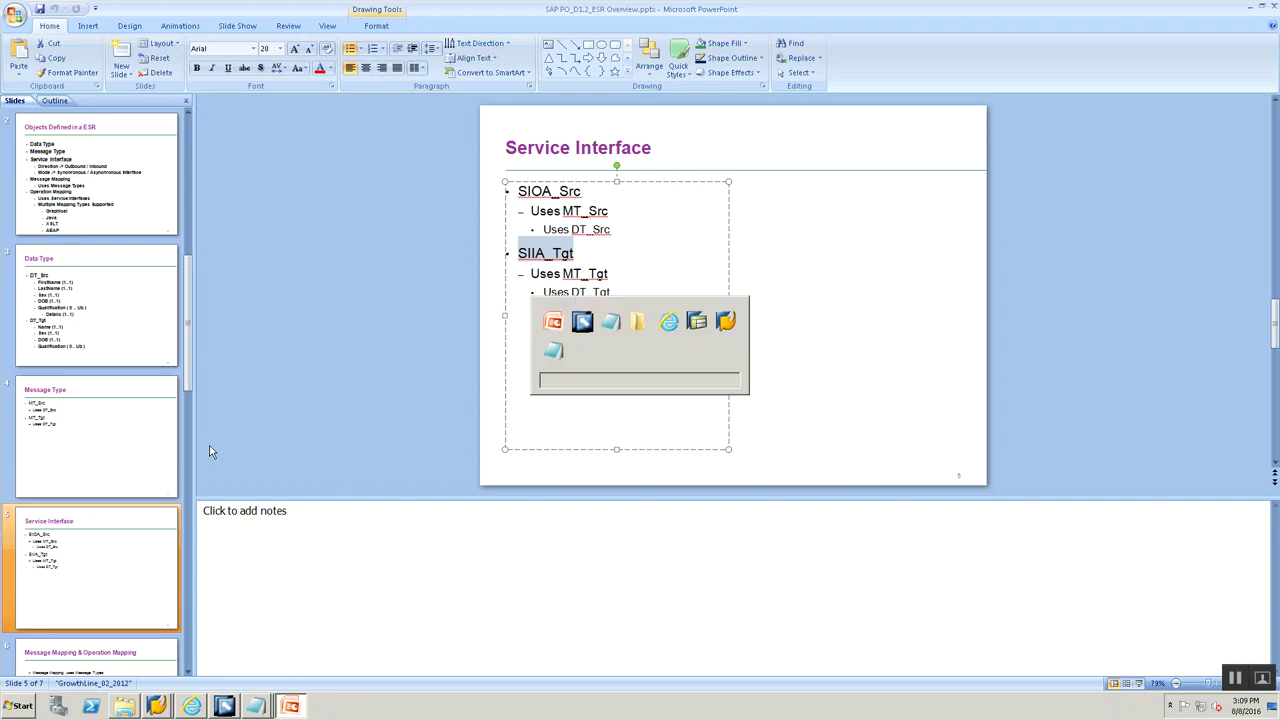
pyautogui.rightClick(92, 351)
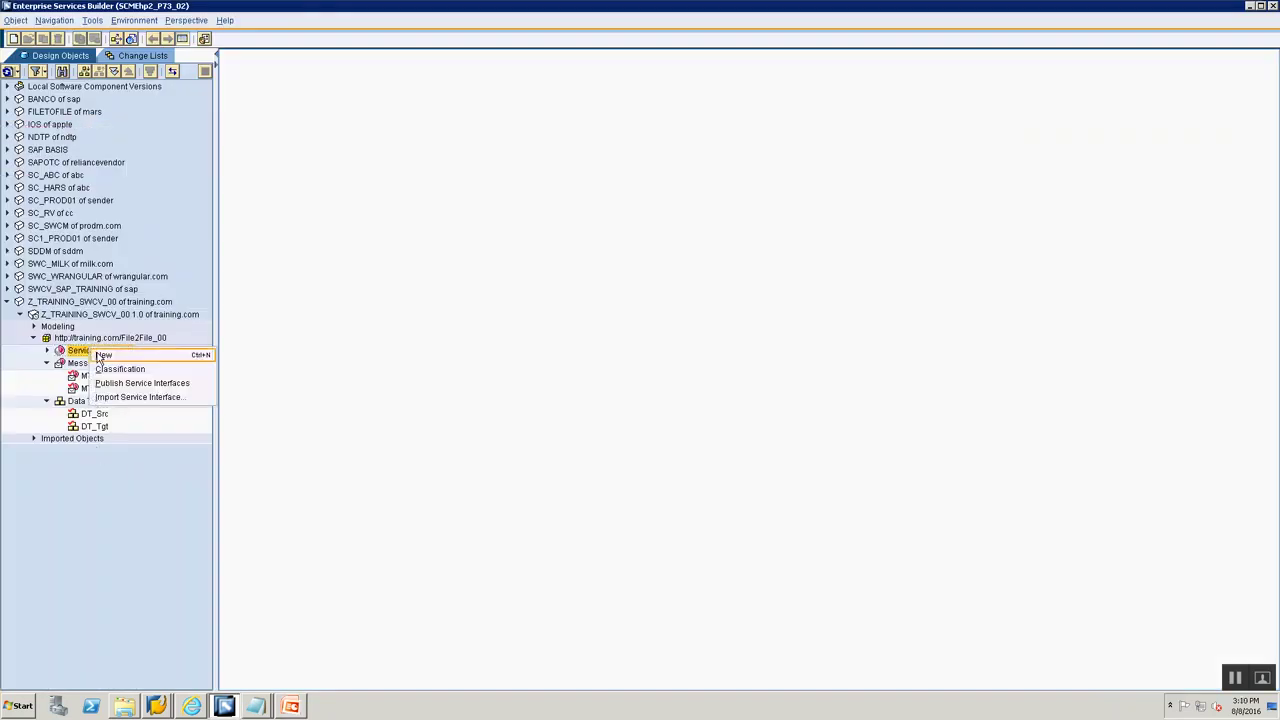
pyautogui.click(103, 355)
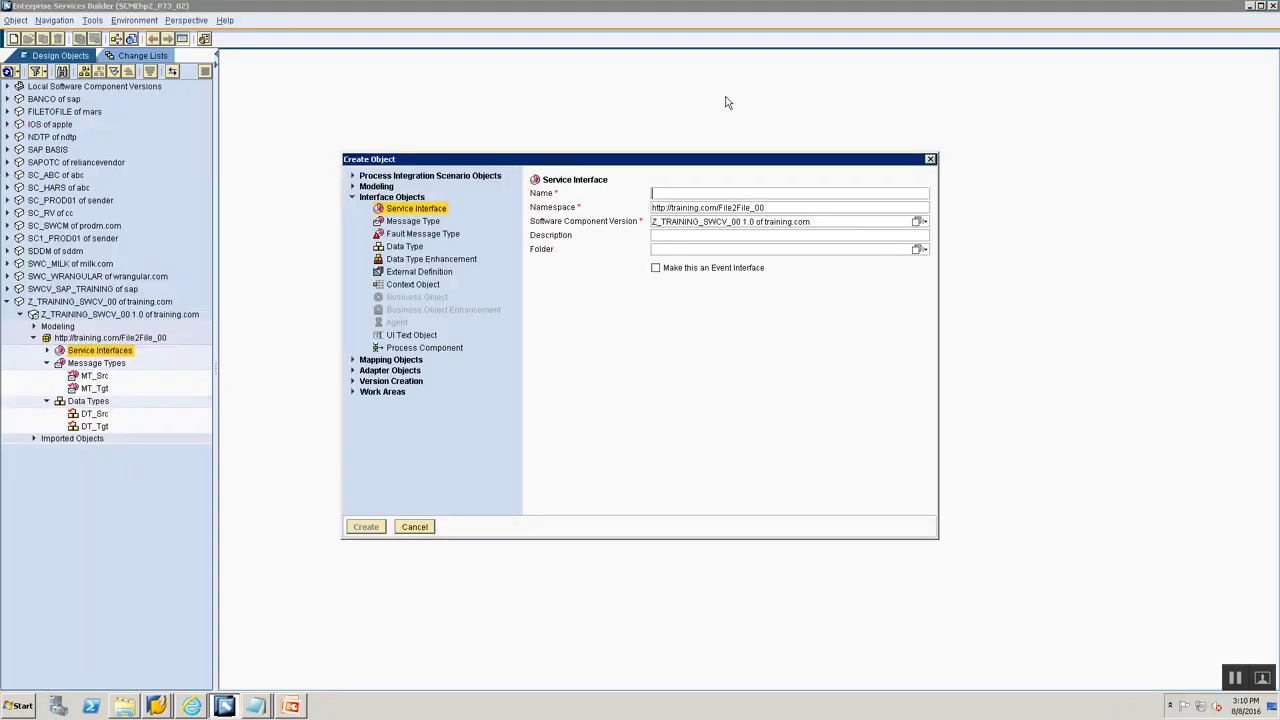
pyautogui.write('SIIA_Tgt')
pyautogui.click(366, 527)
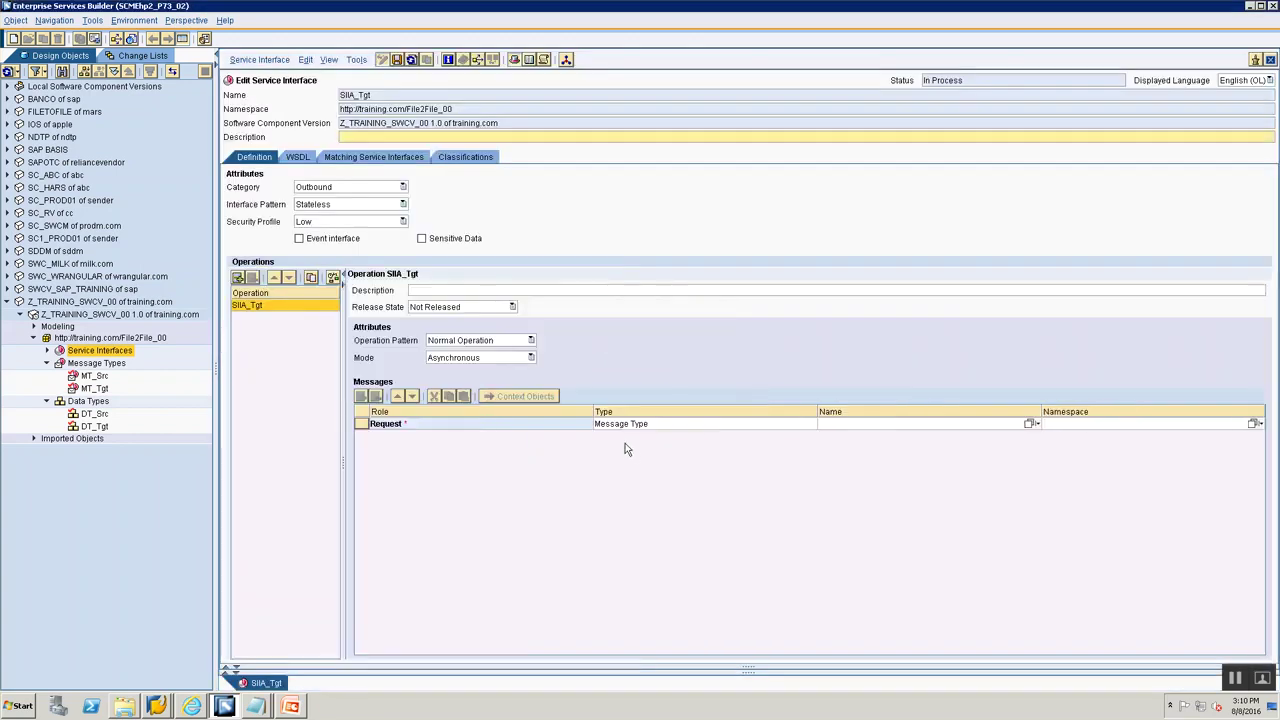
# Set the SIIA_Tgt service interface to category Inbound and mode Asynchronous
pyautogui.click(372, 190)
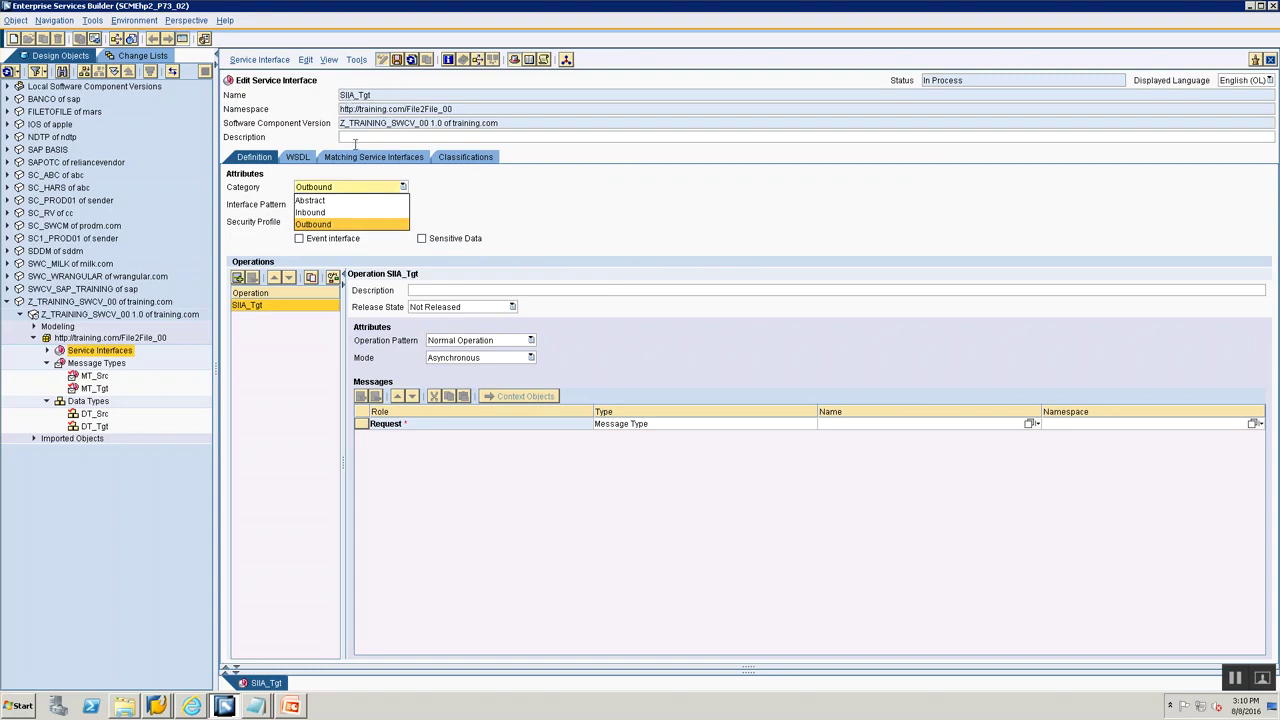
pyautogui.click(310, 212)
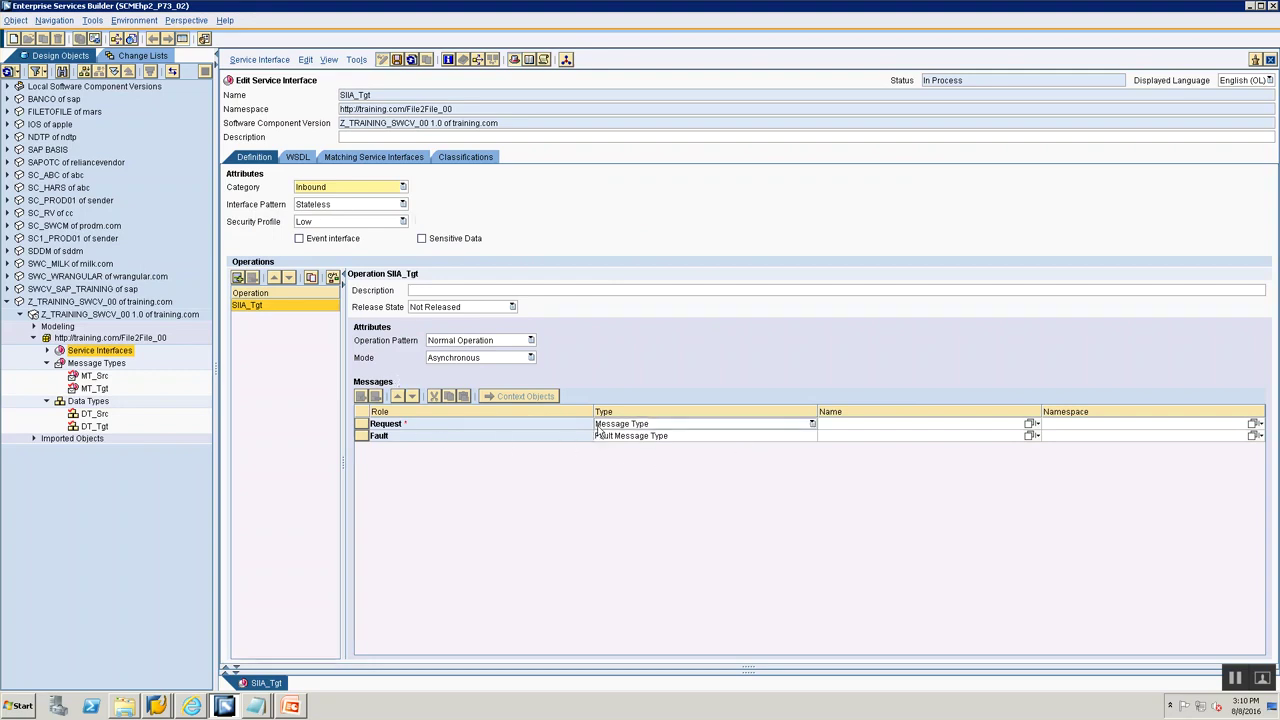
pyautogui.click(500, 358)
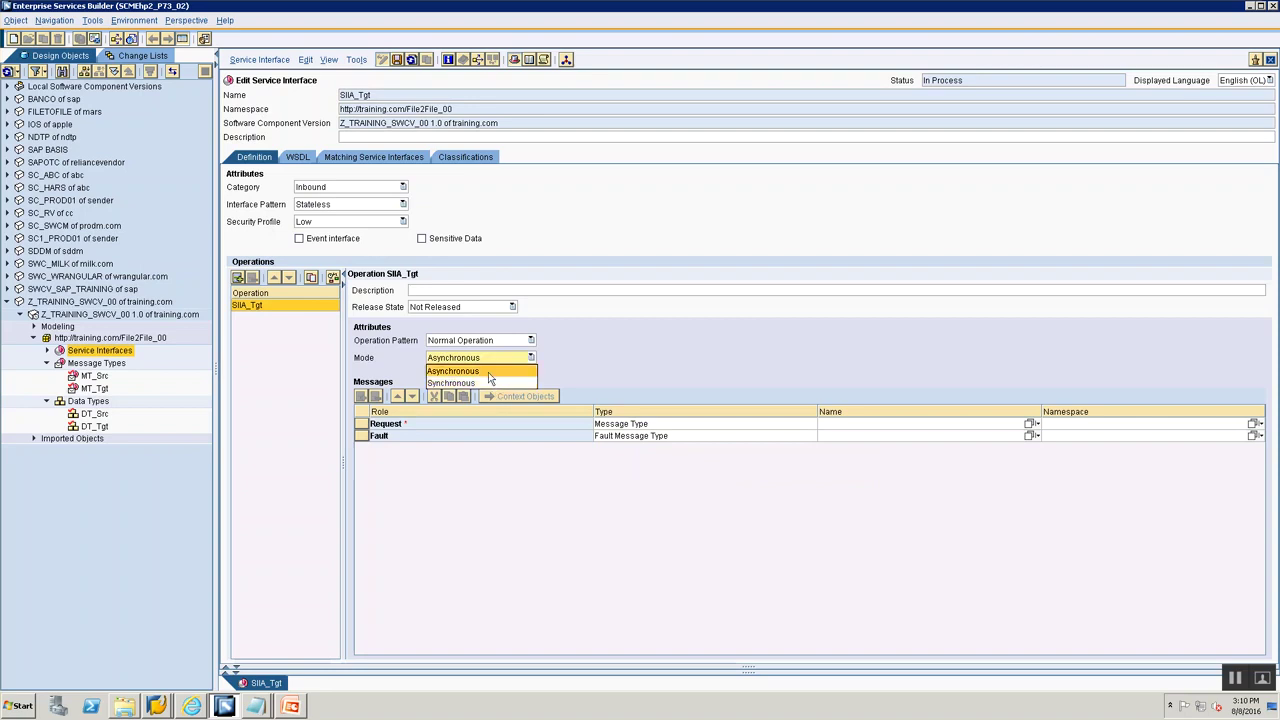
pyautogui.click(490, 377)
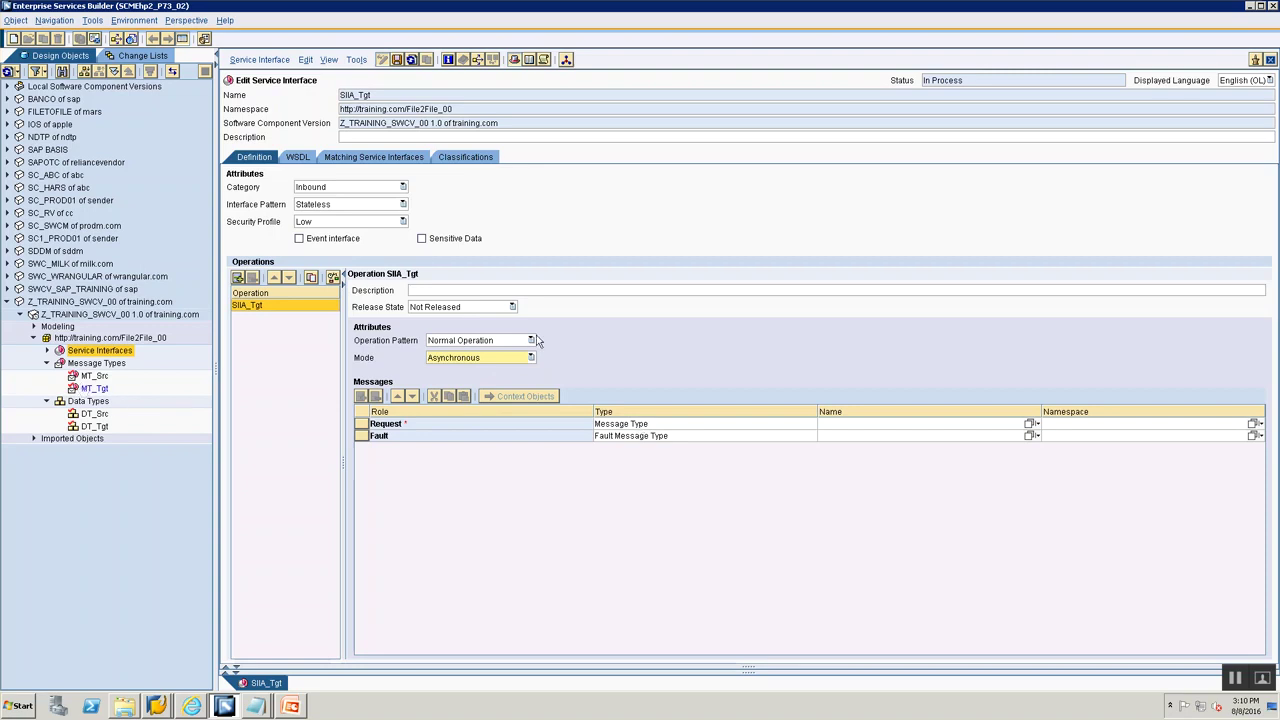
pyautogui.click(395, 97)
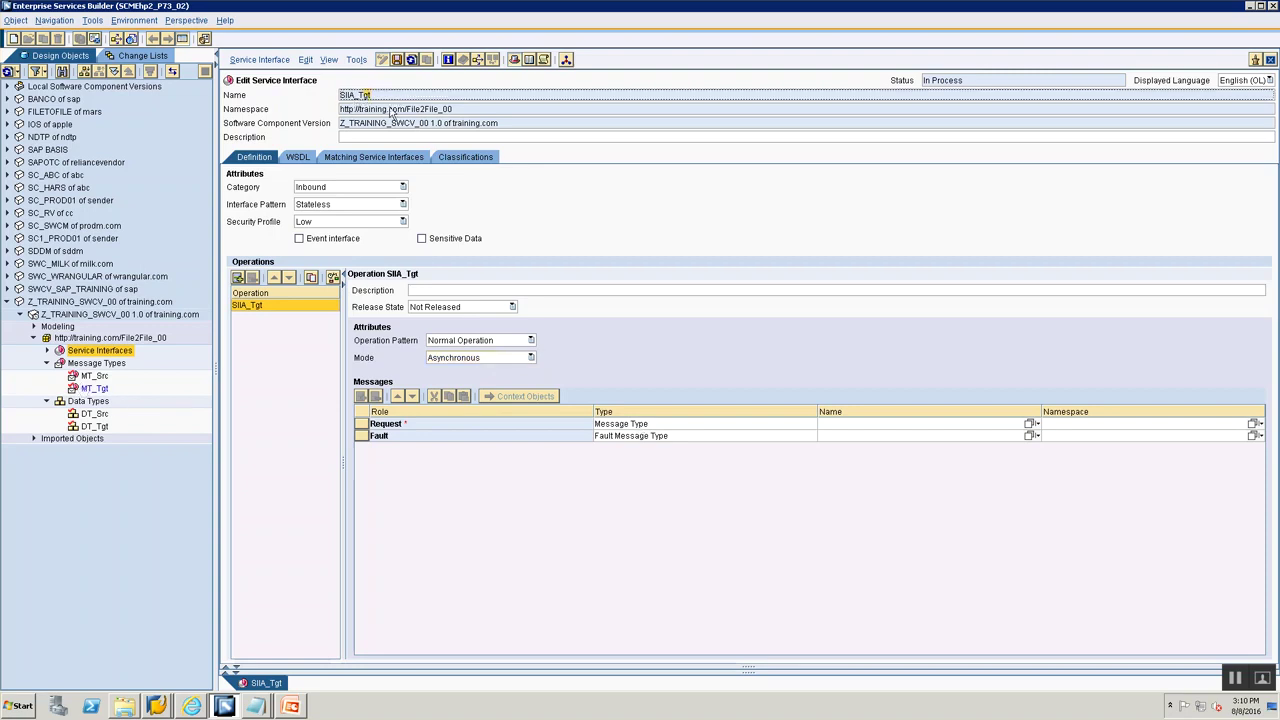
# Assign message type MT_Tgt to the request of the SIIA_Tgt operation and save the interface
pyautogui.click(92, 389)
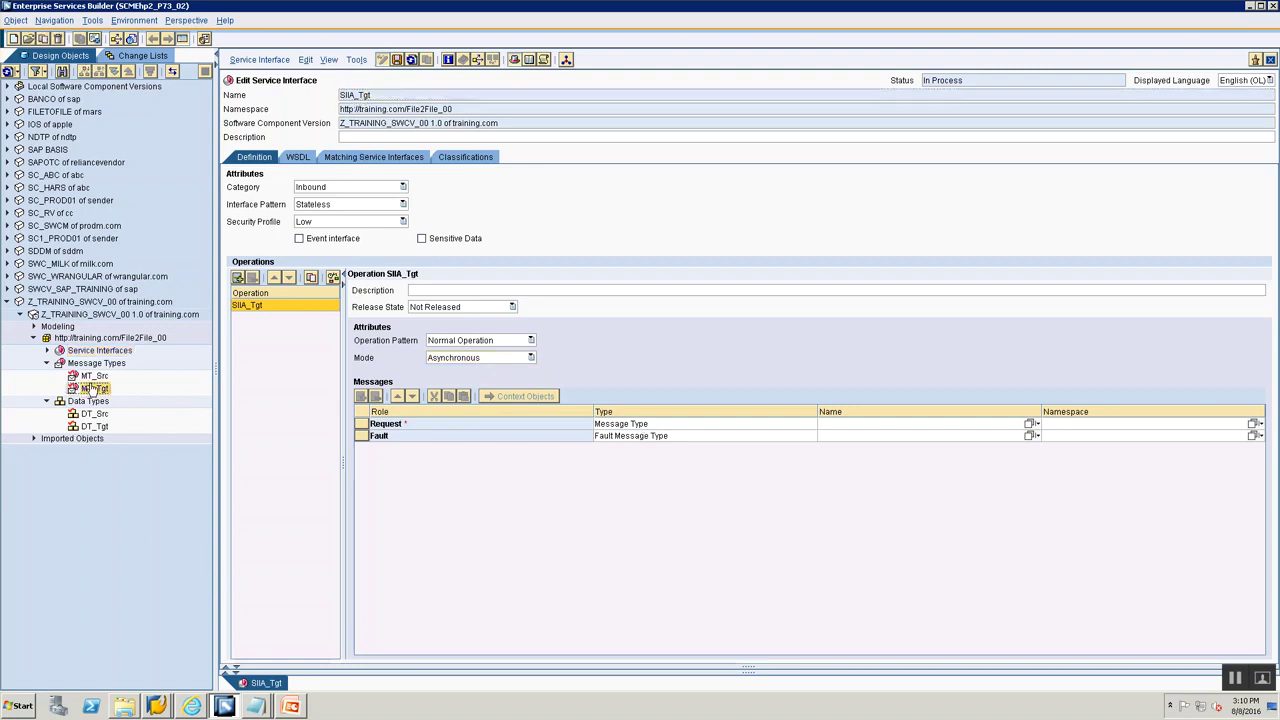
pyautogui.moveTo(90, 392); pyautogui.dragTo(945, 433)
pyautogui.moveTo(95, 392); pyautogui.dragTo(993, 442)
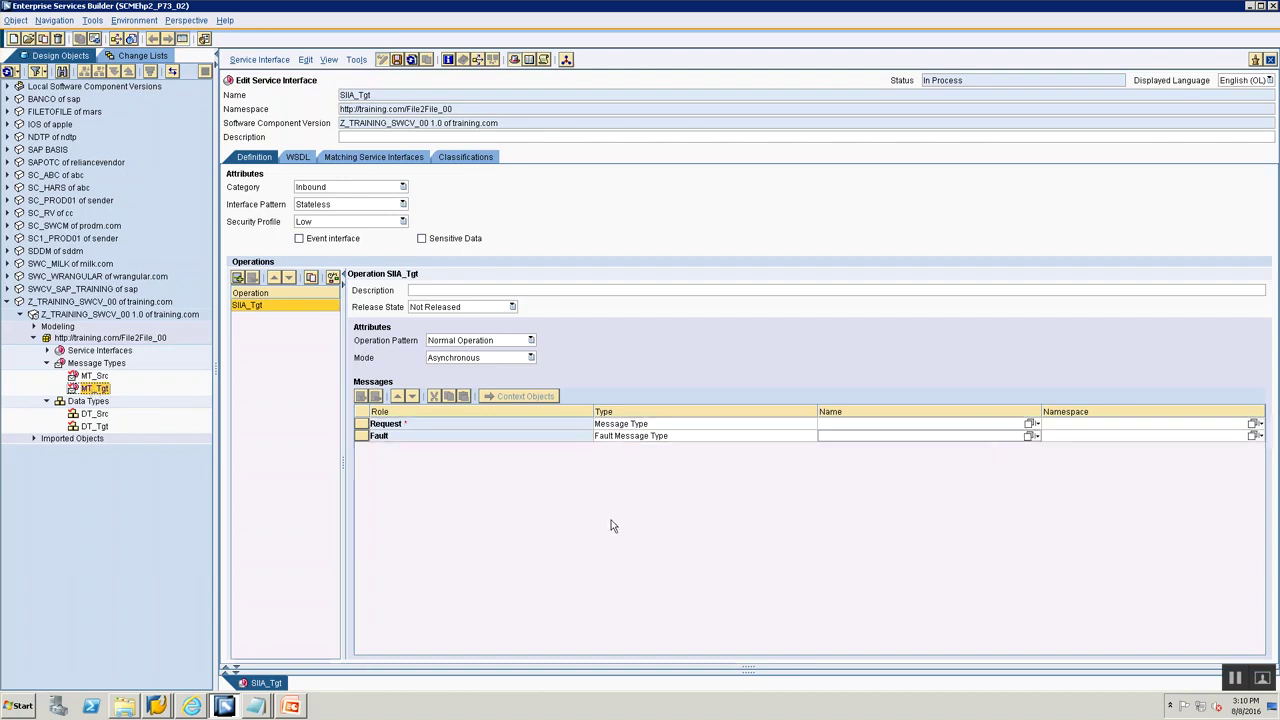
pyautogui.moveTo(92, 390); pyautogui.dragTo(1023, 424)
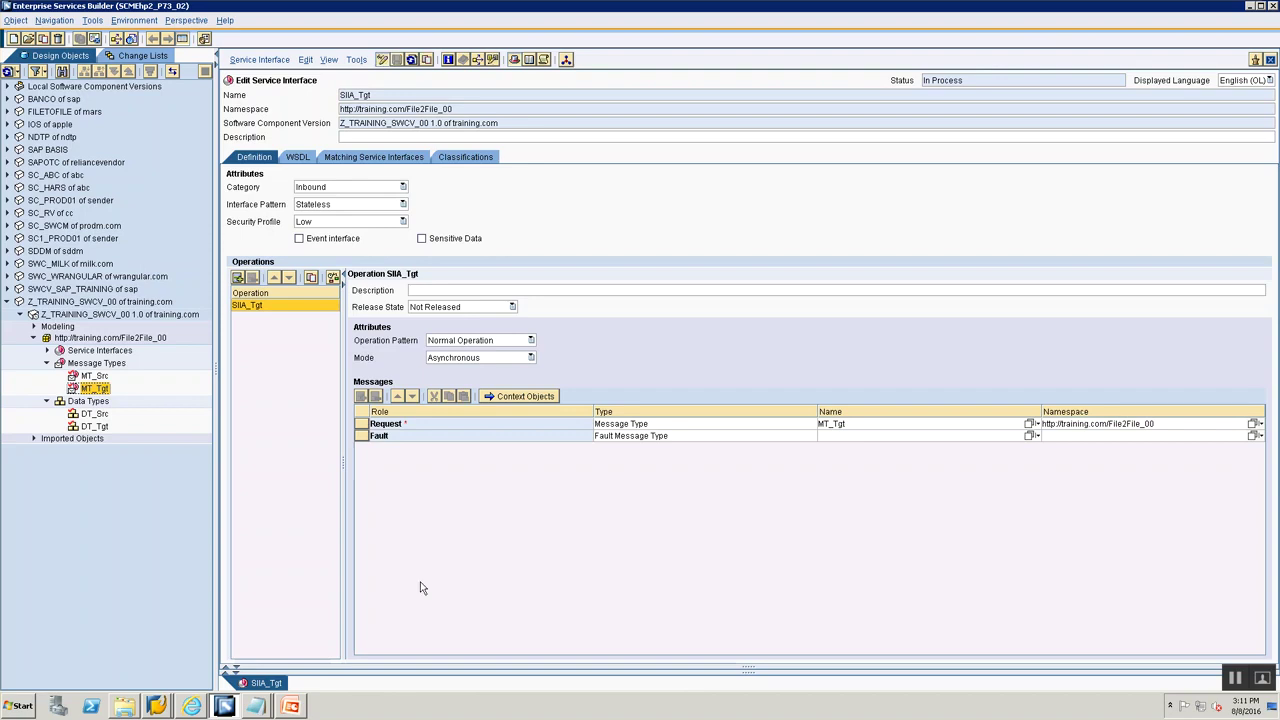
# Expand the service interfaces and review the namespace's data types, message types and service interfaces in the object tree
pyautogui.click(45, 351)
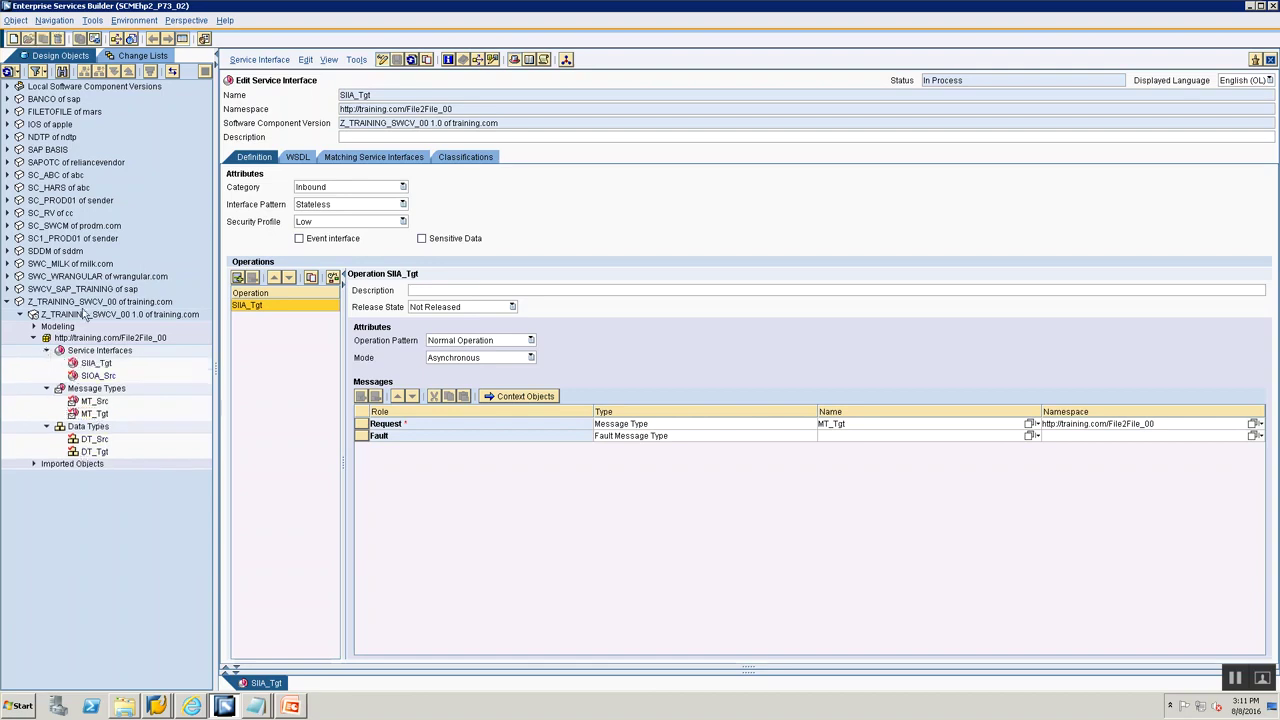
pyautogui.click(88, 316)
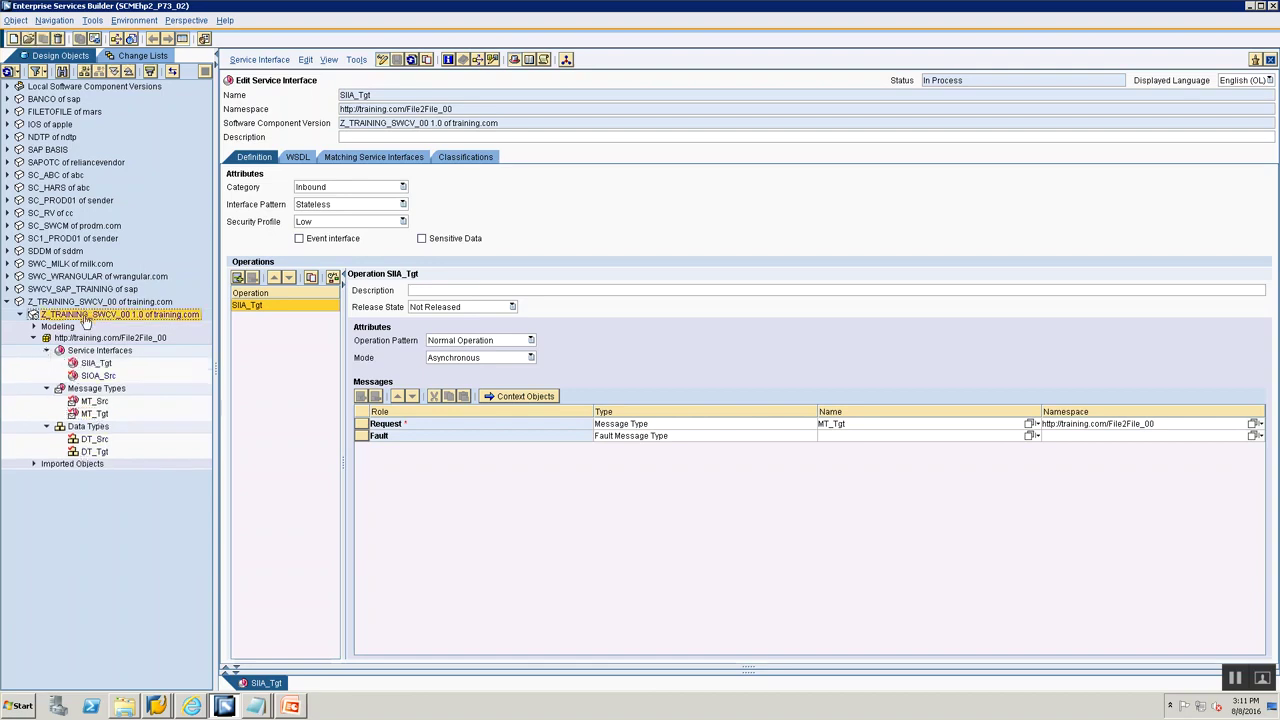
pyautogui.click(86, 339)
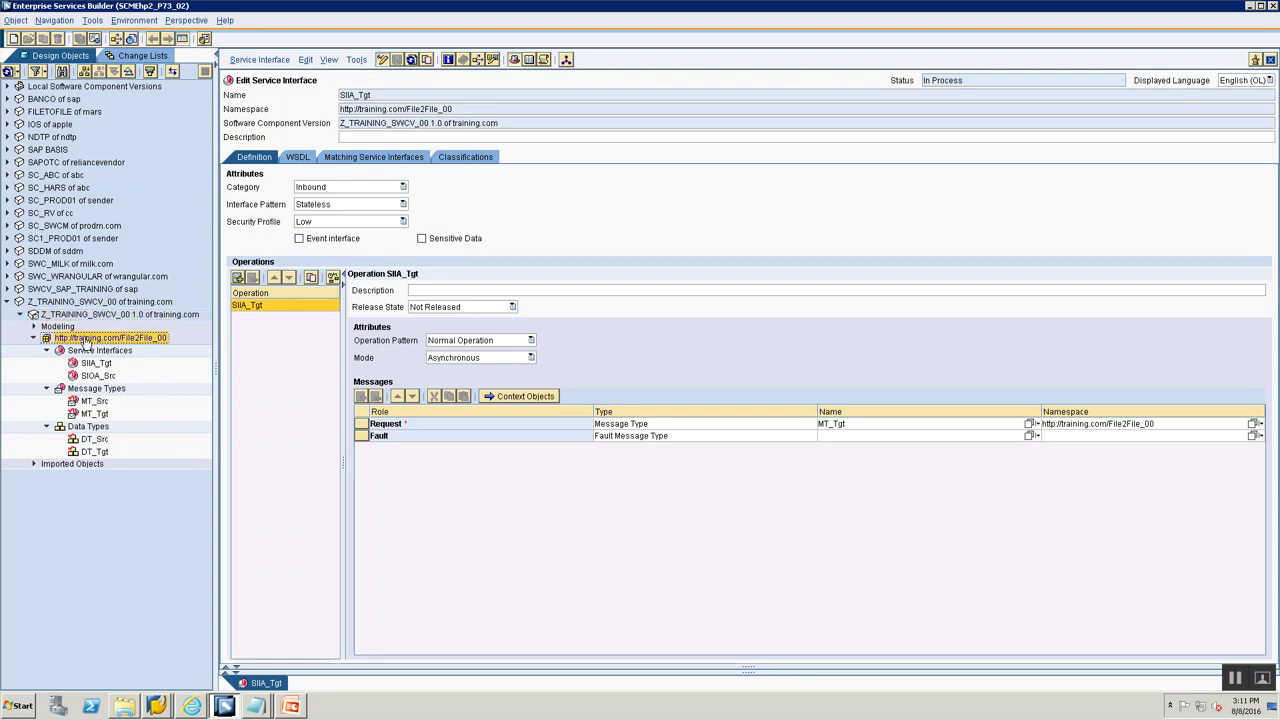
pyautogui.click(94, 440)
pyautogui.click(94, 453)
pyautogui.click(90, 413)
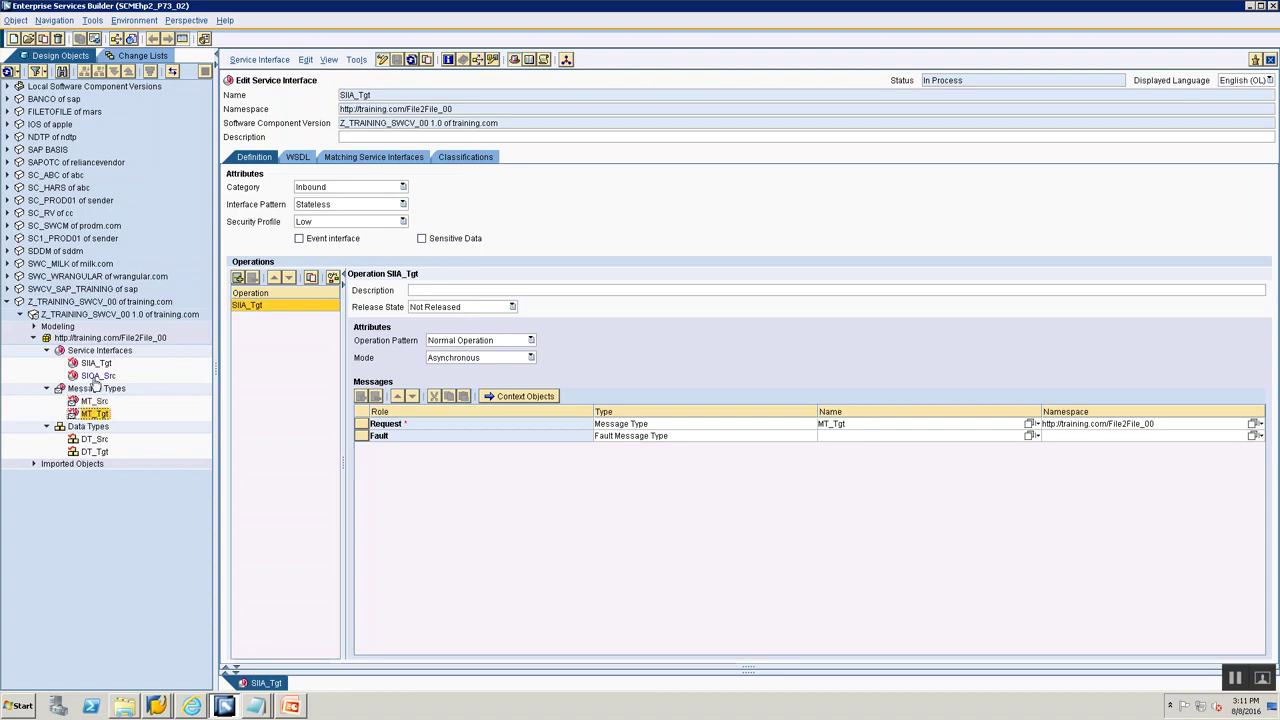
pyautogui.click(96, 377)
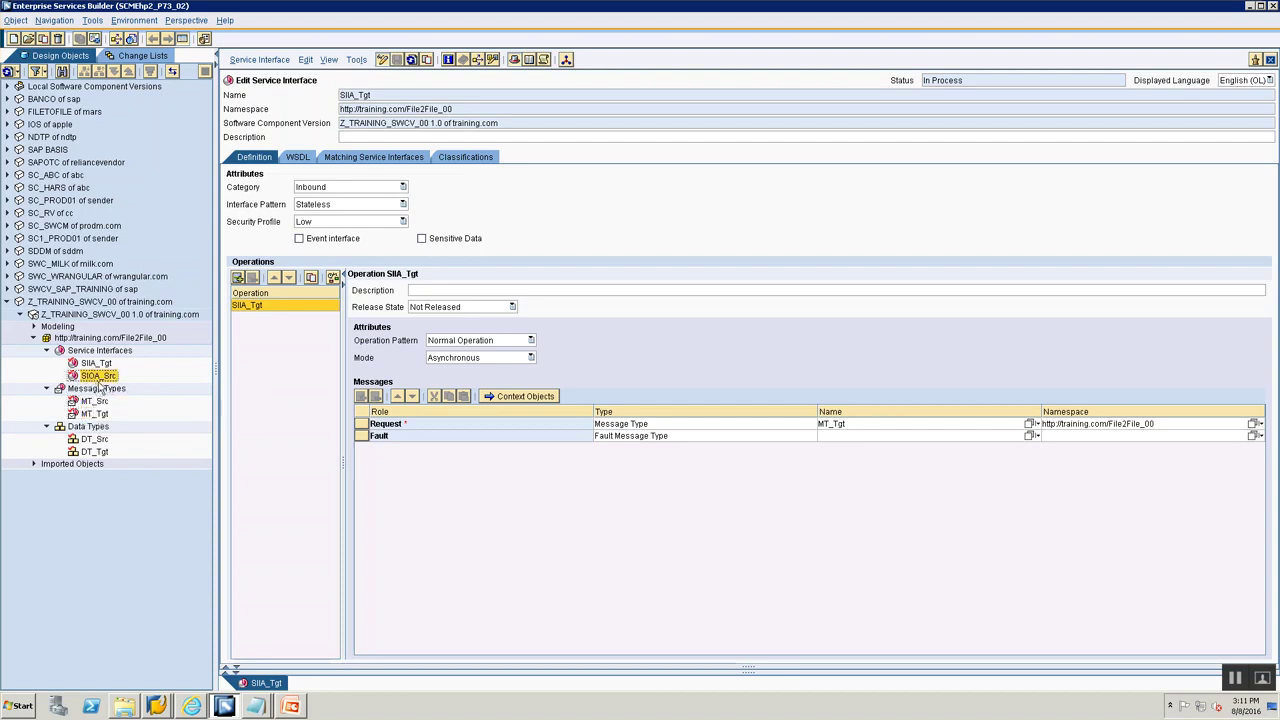
pyautogui.click(105, 364)
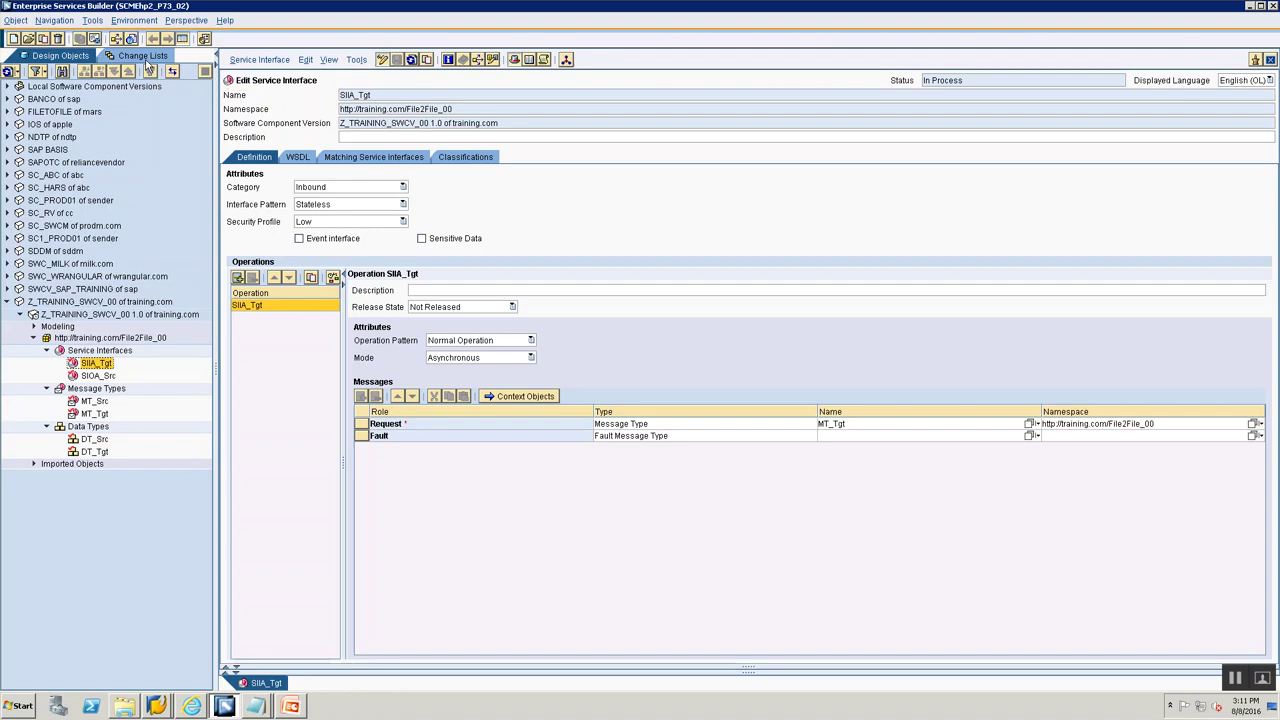
# Switch to the Notepad session notes to check how changes are activated, and return to Enterprise Services Builder
pyautogui.hotkey('alt', 'Tab')
pyautogui.hotkey('alt', 'Tab')
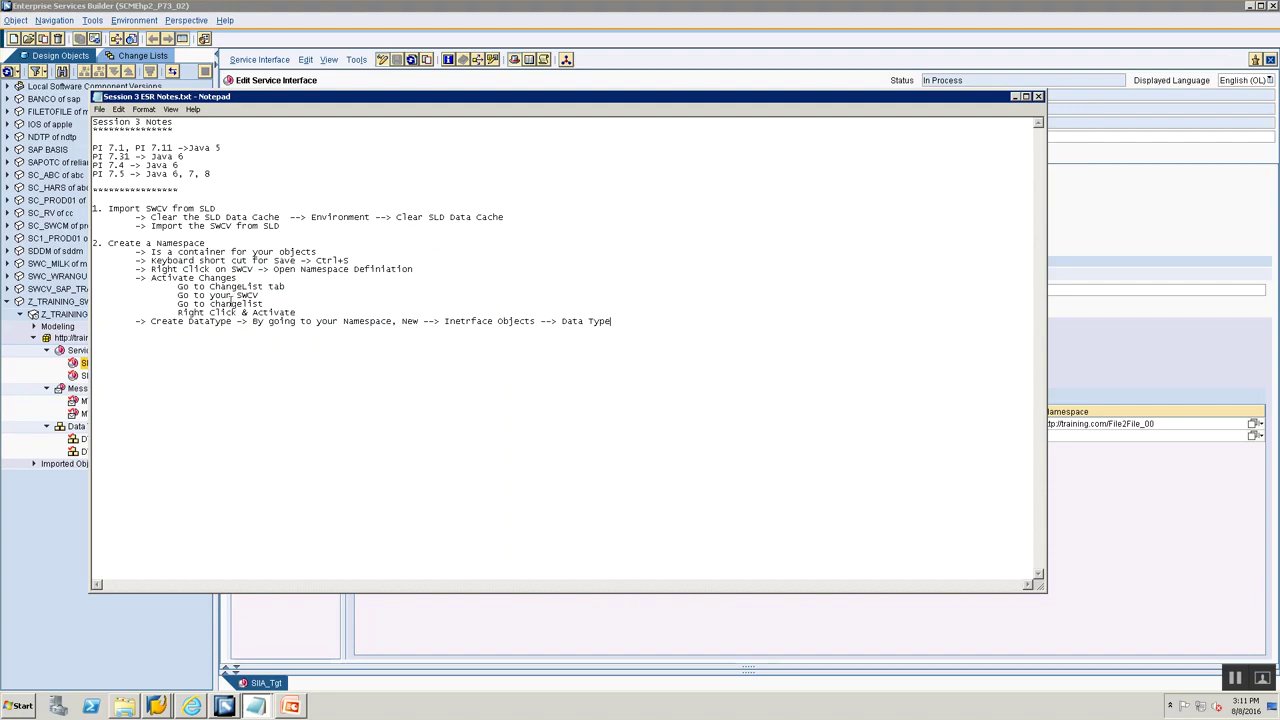
pyautogui.hotkey('alt', 'Tab')
# Activate the standard change list of Z_TRAINING_SWCV_00 1.0 with all its data types, message types and service interfaces included
pyautogui.click(135, 56)
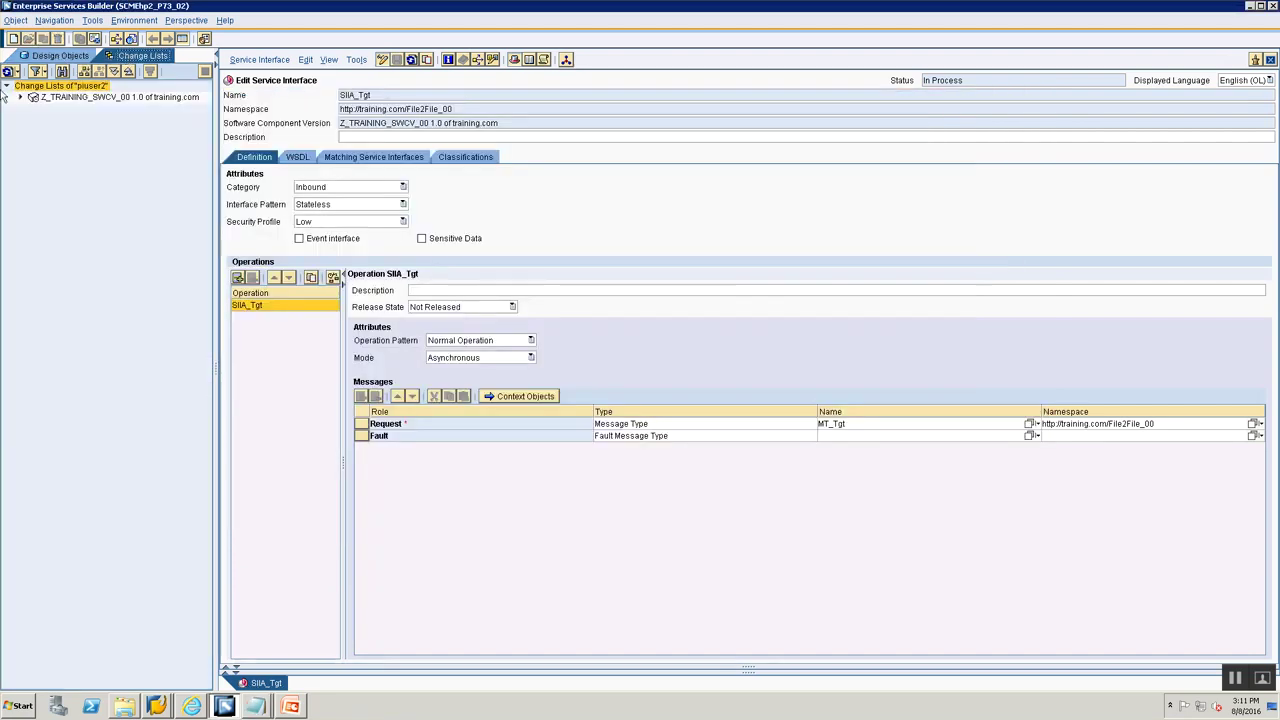
pyautogui.click(21, 98)
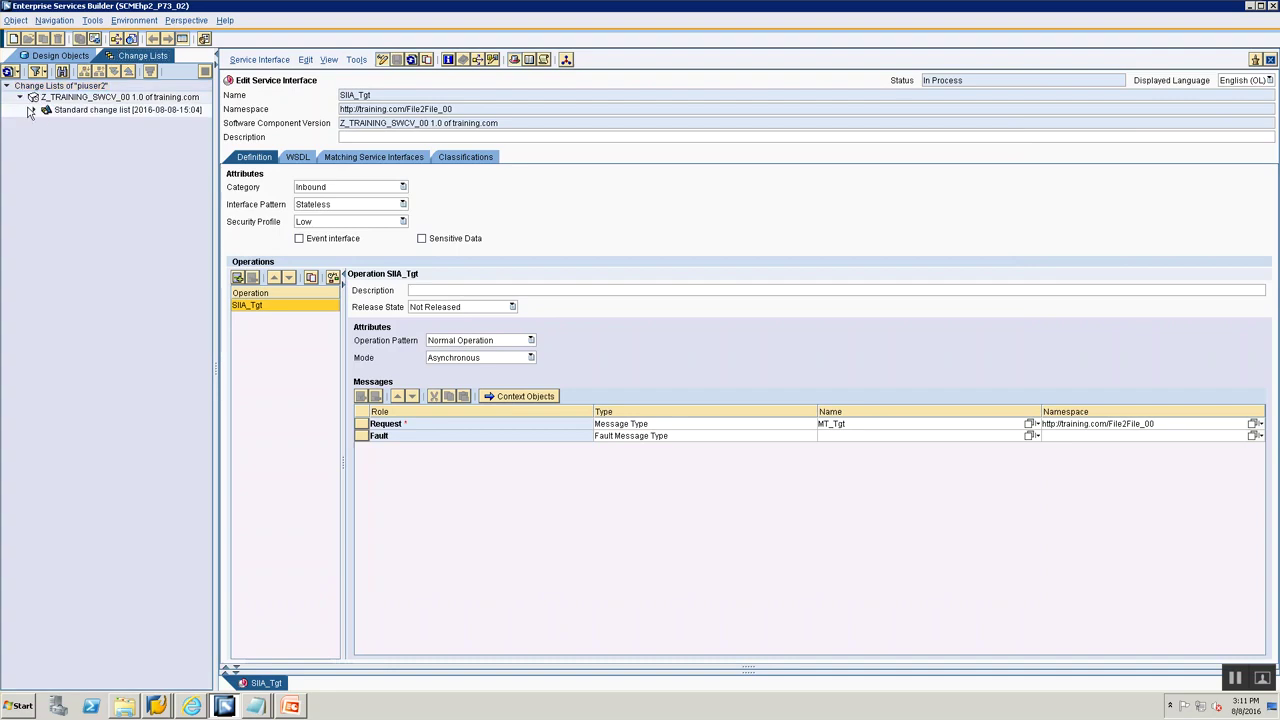
pyautogui.click(33, 110)
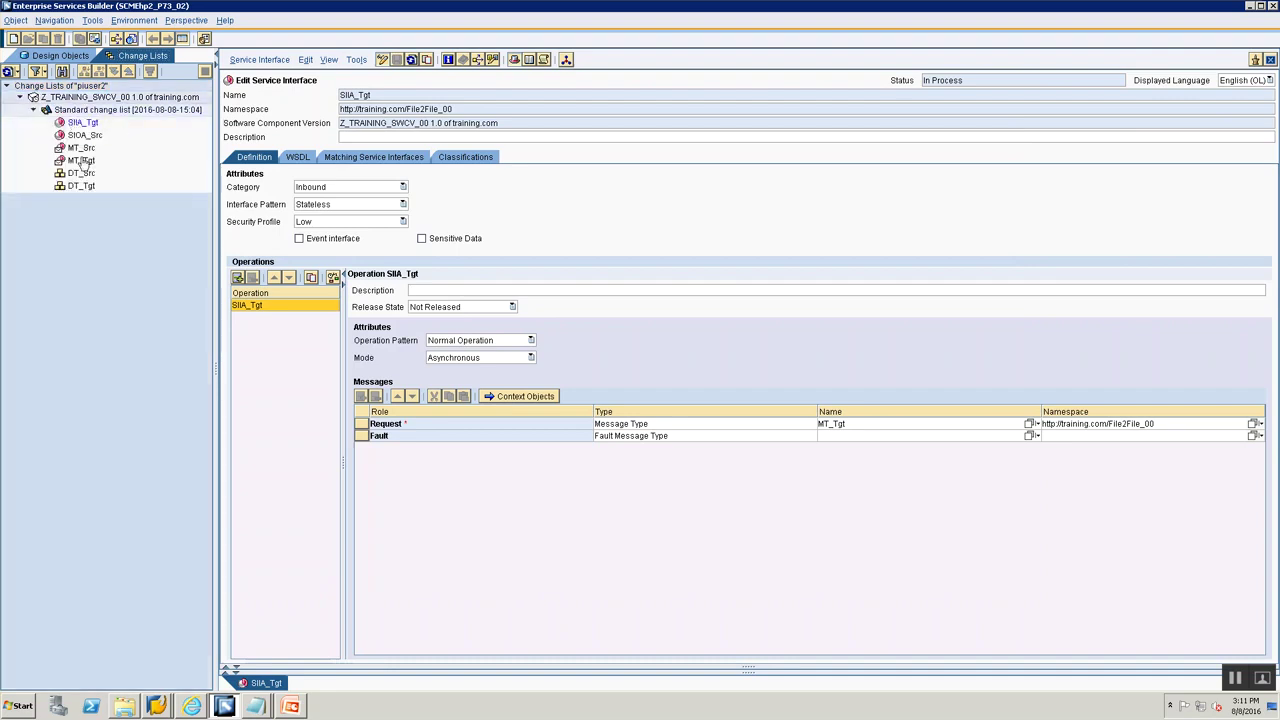
pyautogui.click(101, 112)
pyautogui.rightClick(101, 113)
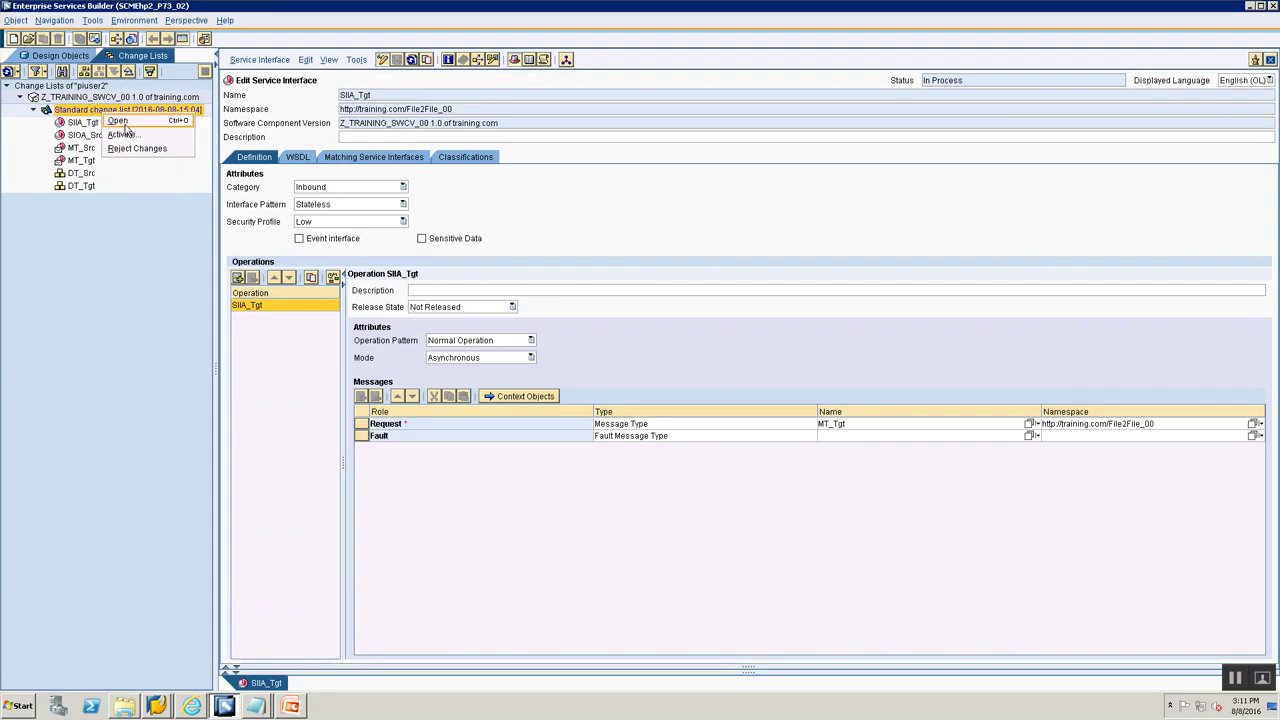
pyautogui.click(121, 135)
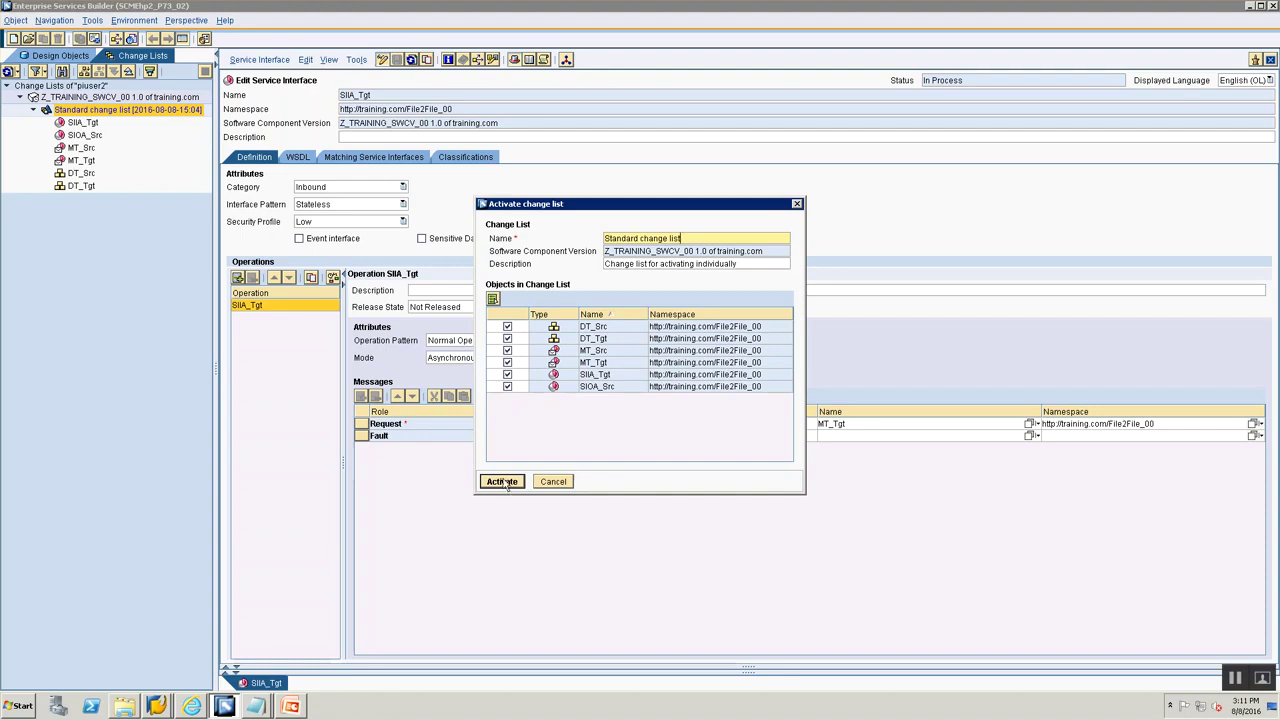
pyautogui.click(510, 483)
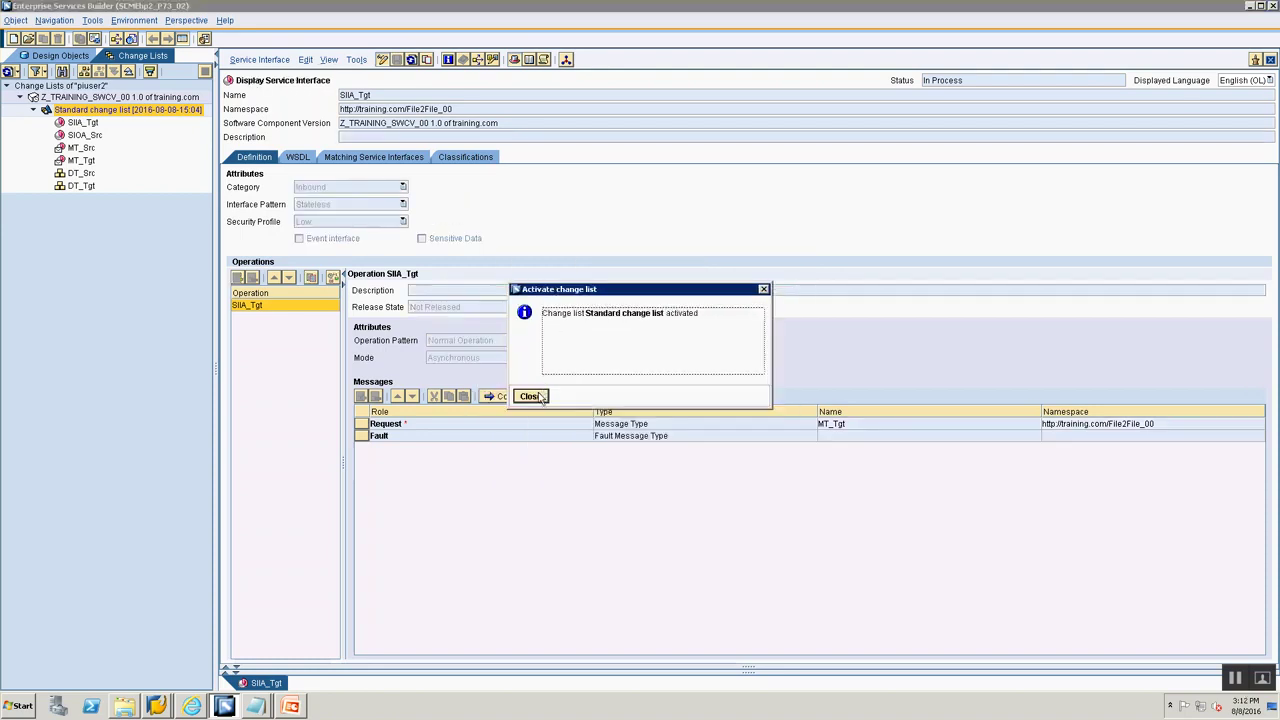
pyautogui.click(531, 396)
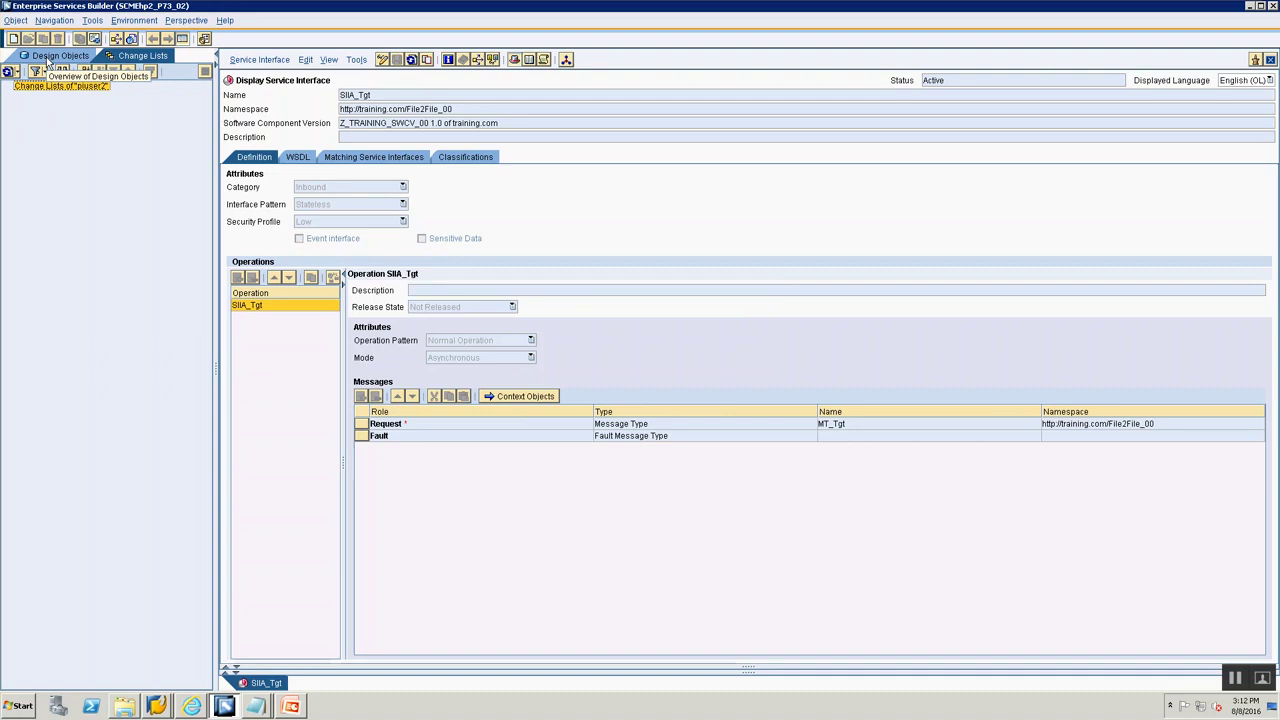
# Return to the design objects overview and close the SIIA_Tgt service interface
pyautogui.click(58, 55)
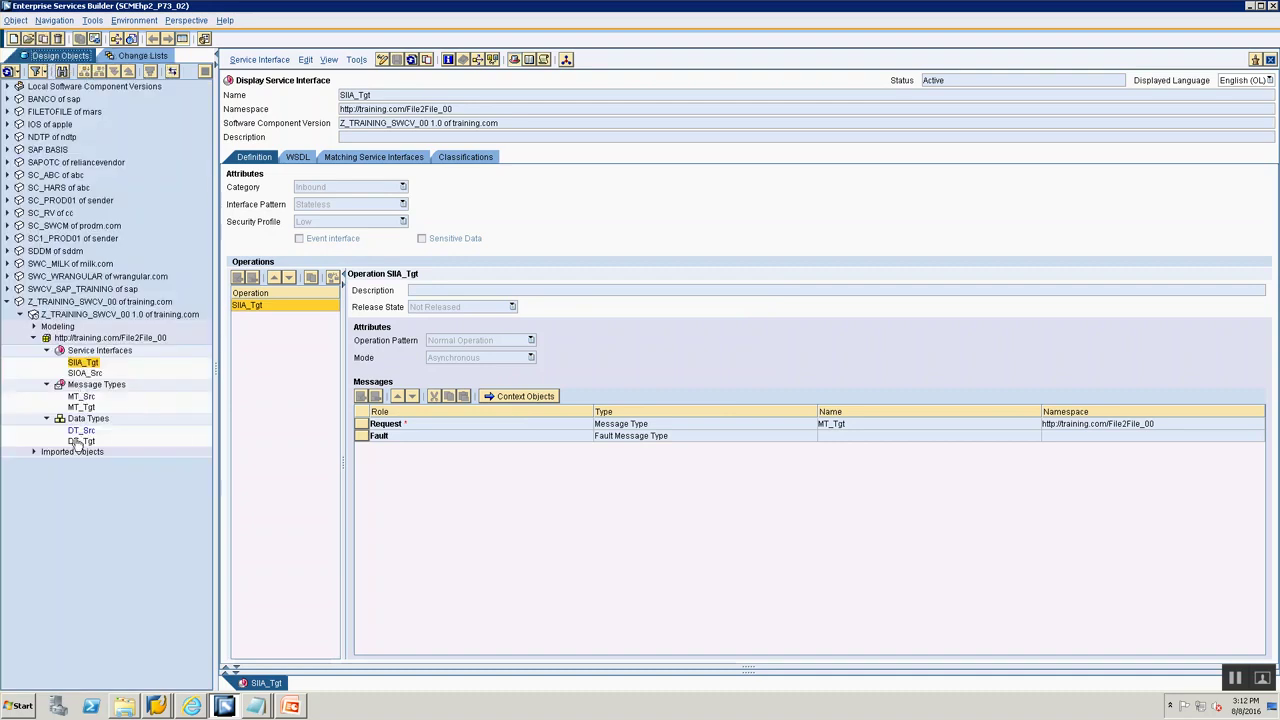
pyautogui.rightClick(255, 685)
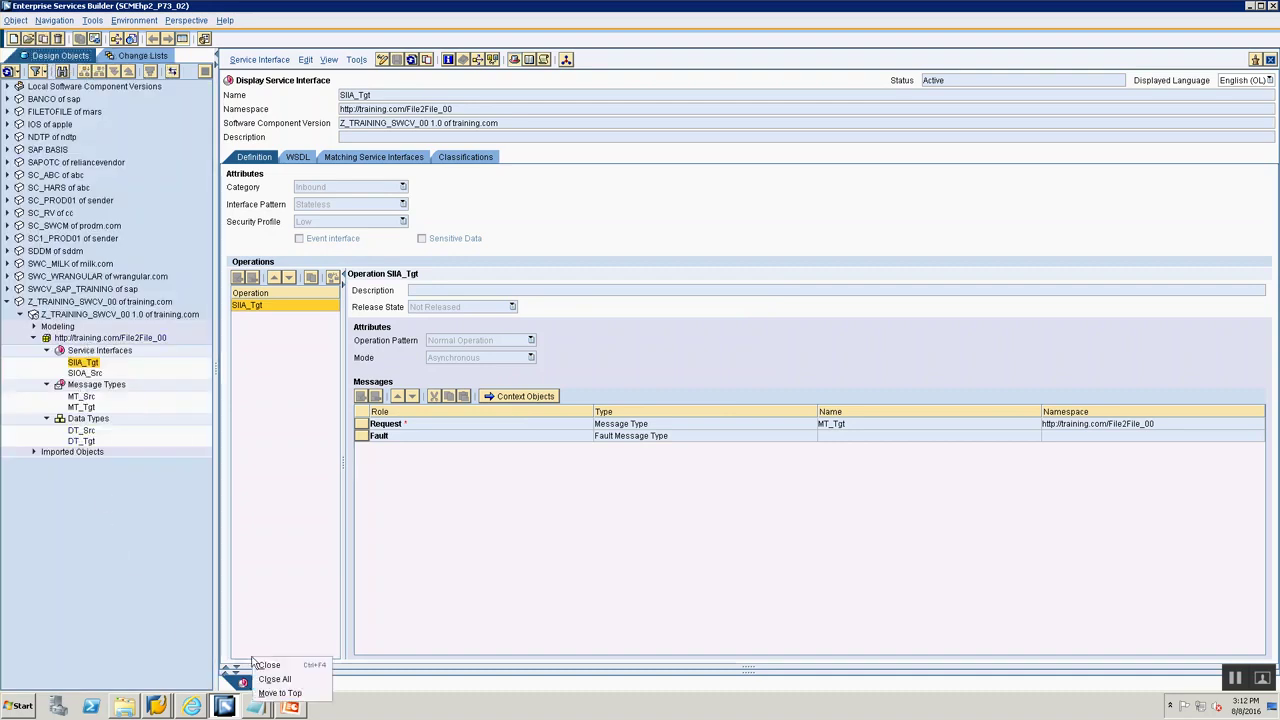
pyautogui.click(268, 665)
# Switch to the PowerPoint presentation and examine the slide on what message mapping and operation mapping use
pyautogui.hotkey('alt', 'Tab')
pyautogui.hotkey('alt', 'Tab')
pyautogui.hotkey('alt', 'Tab')
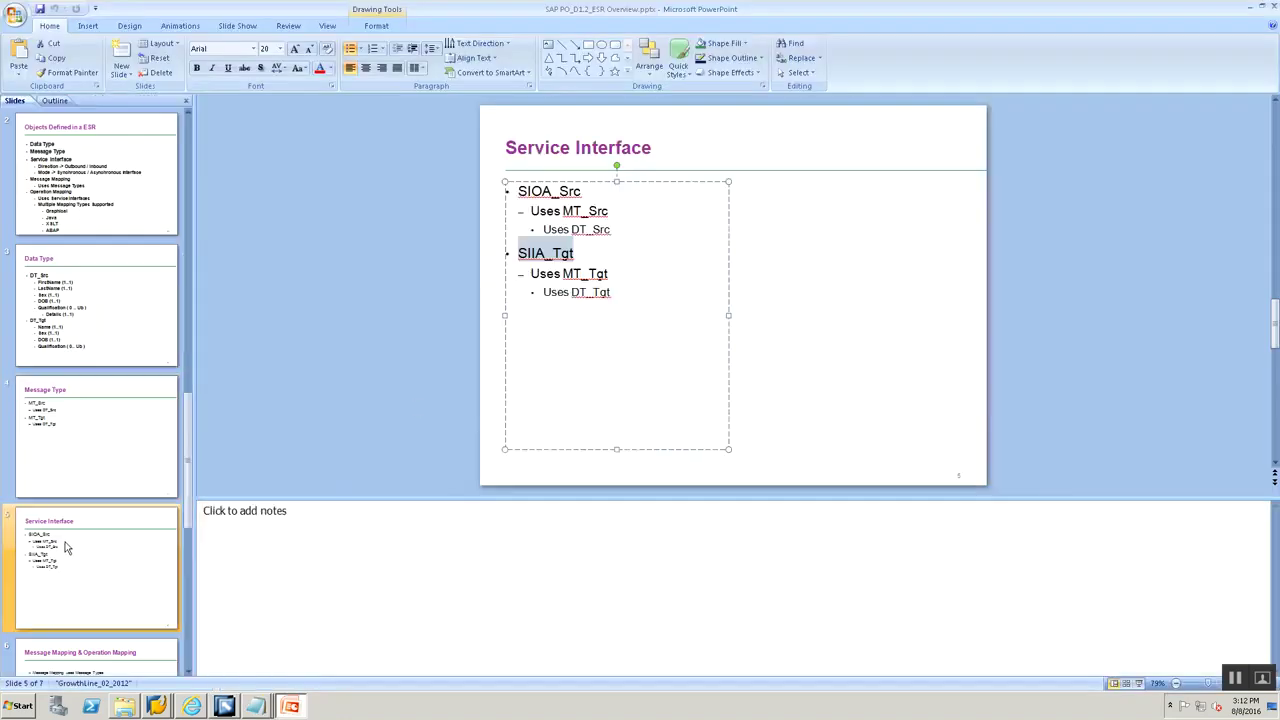
pyautogui.scroll(-1, 67, 547)
pyautogui.scroll(-1, 67, 547)
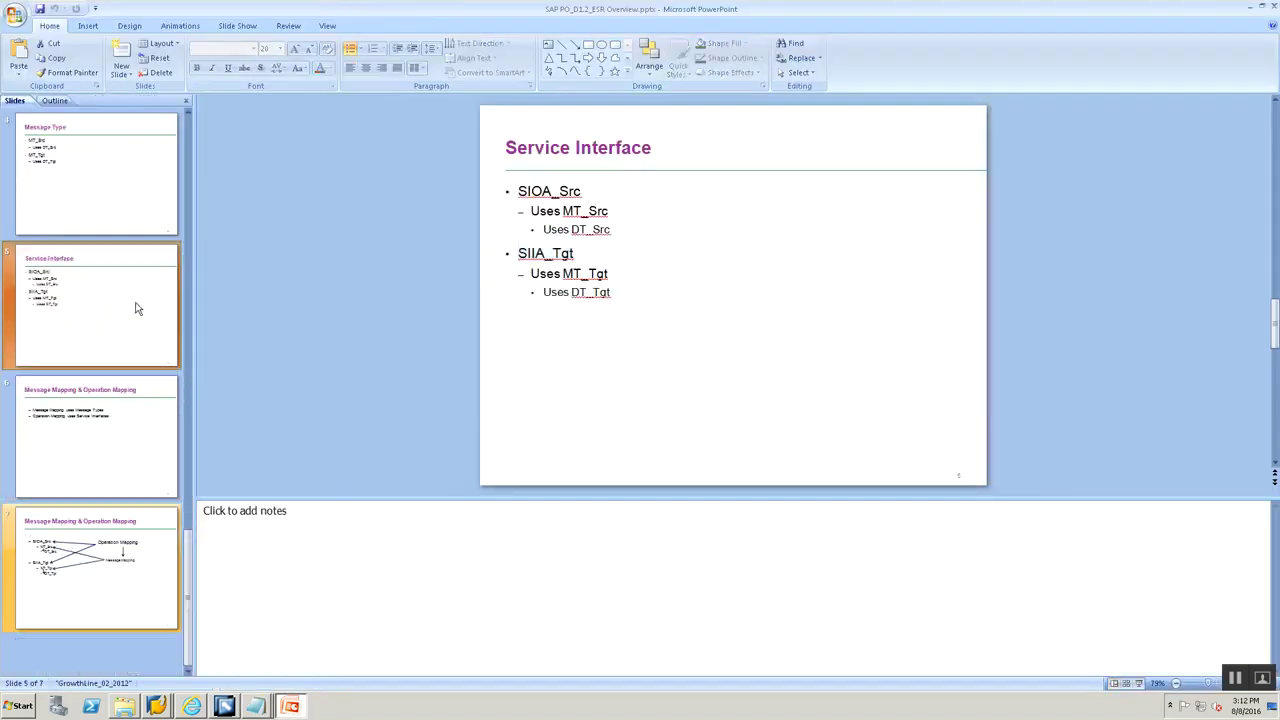
pyautogui.click(107, 430)
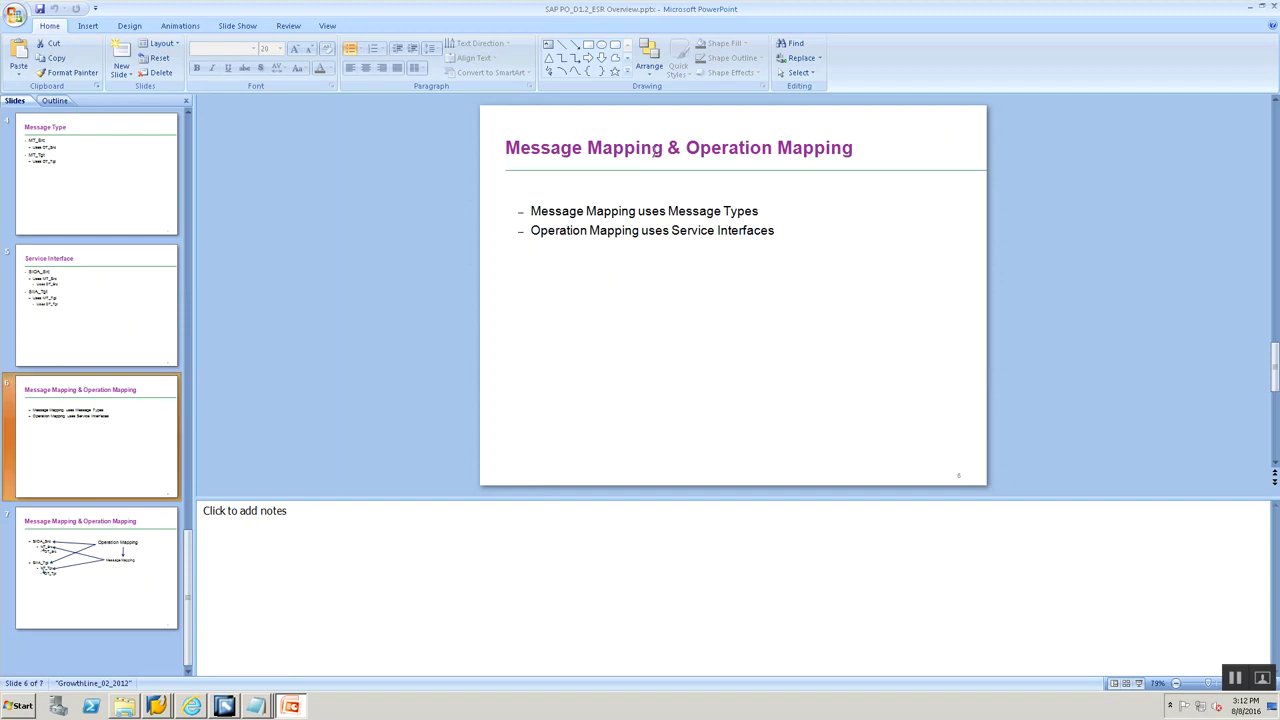
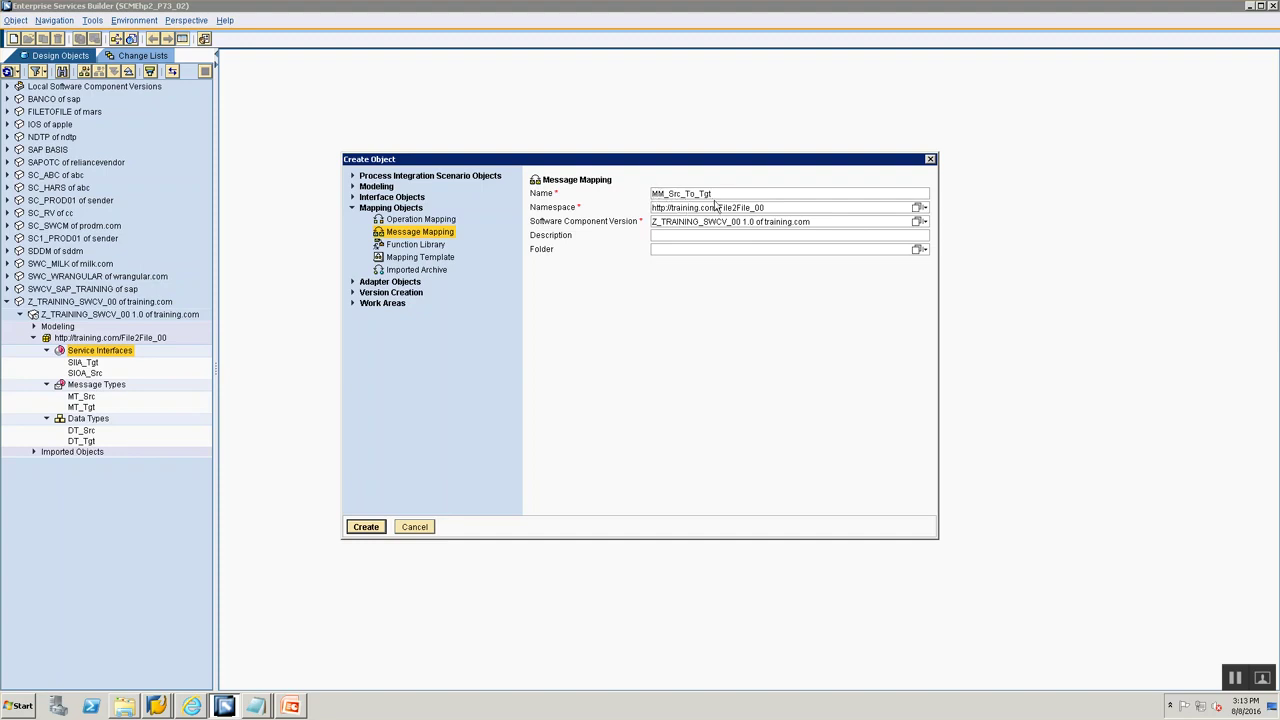
pyautogui.click(357, 529)
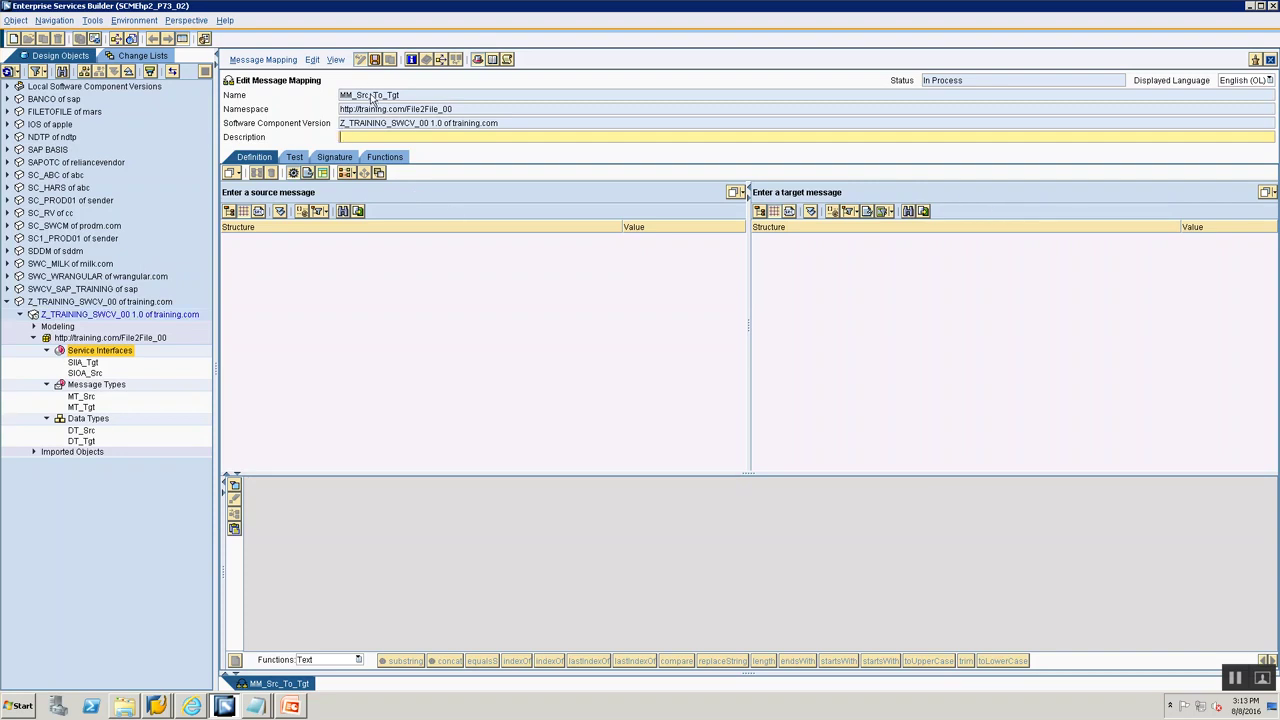
pyautogui.click(73, 399)
pyautogui.moveTo(75, 399); pyautogui.dragTo(447, 197)
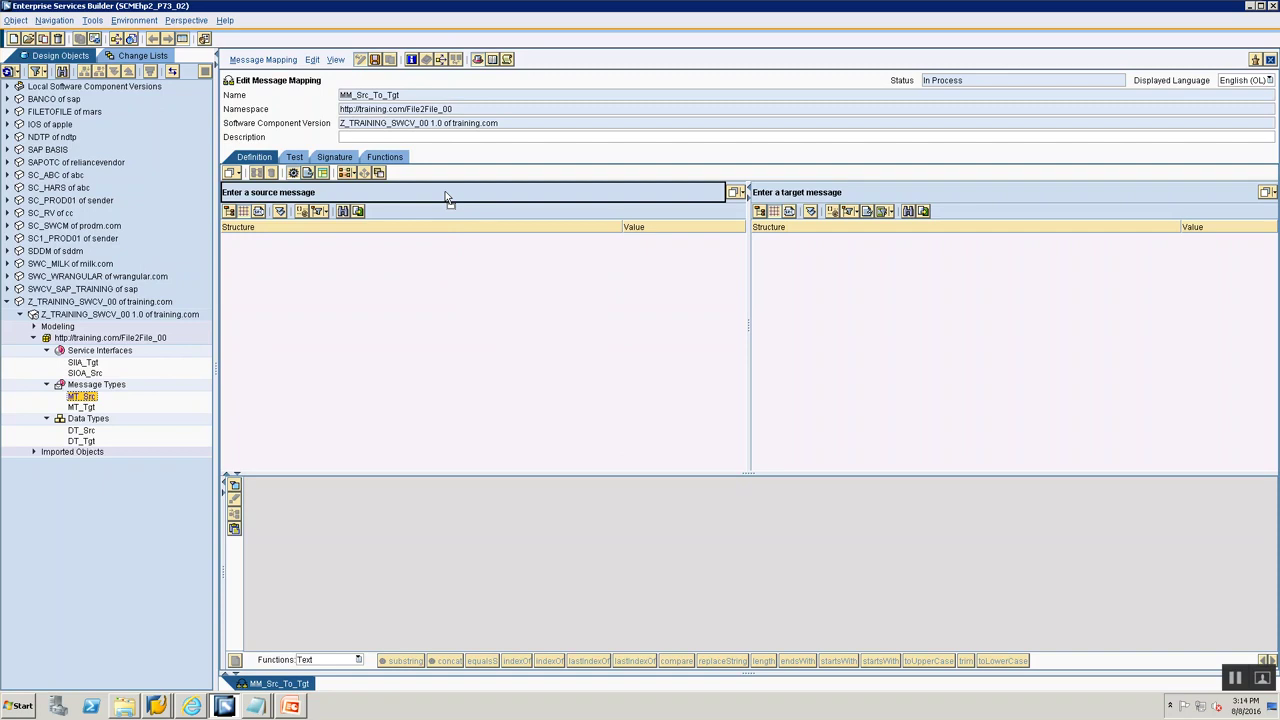
pyautogui.moveTo(447, 197); pyautogui.dragTo(447, 197)
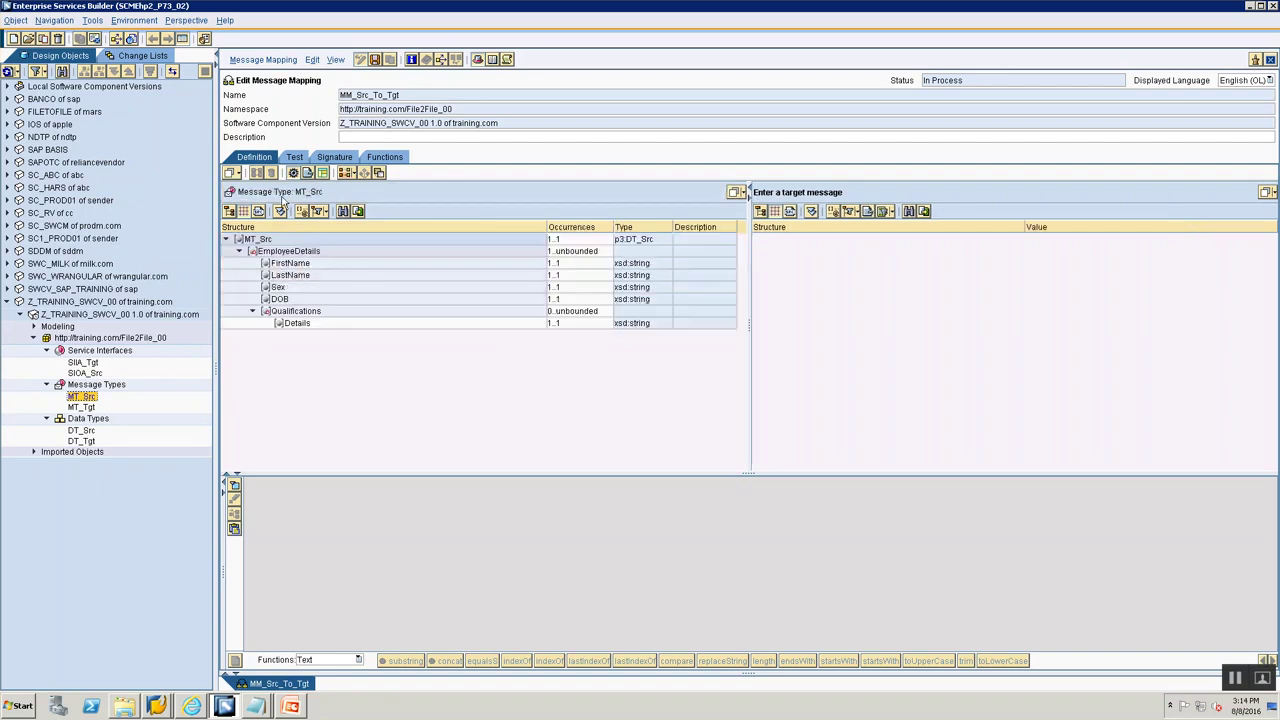
pyautogui.click(82, 407)
pyautogui.moveTo(88, 413); pyautogui.dragTo(878, 195)
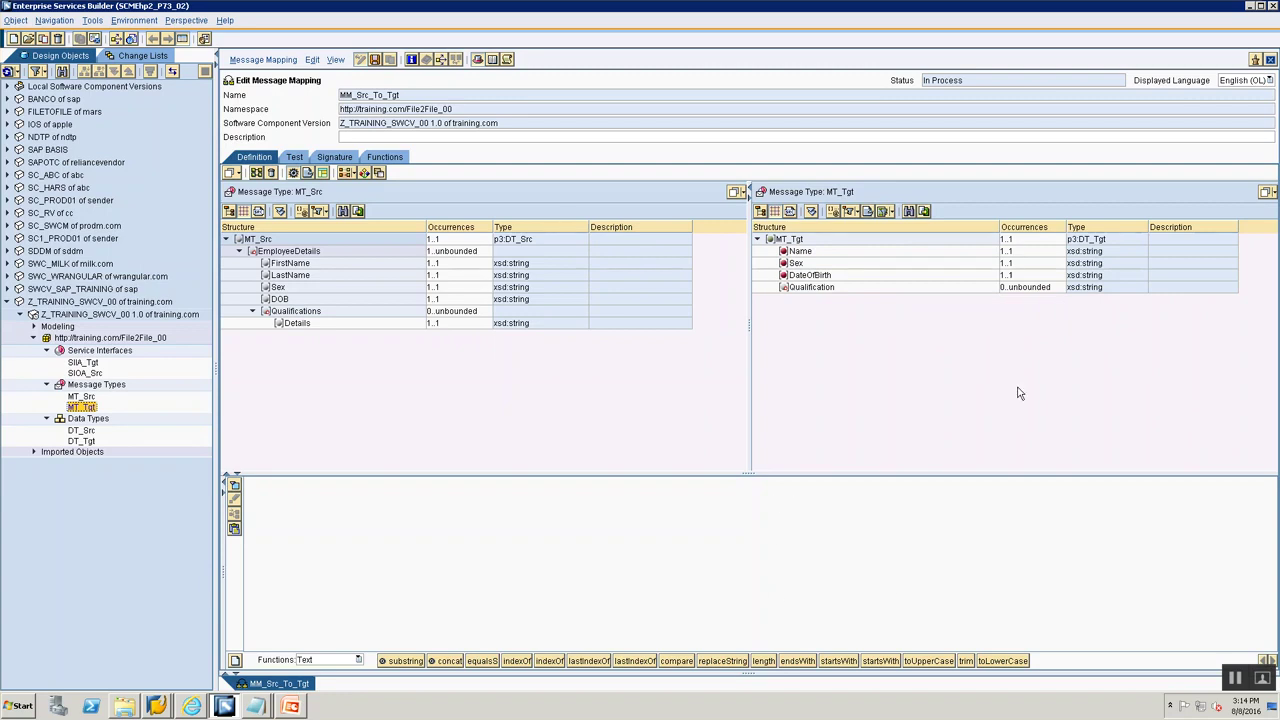
pyautogui.click(1270, 60)
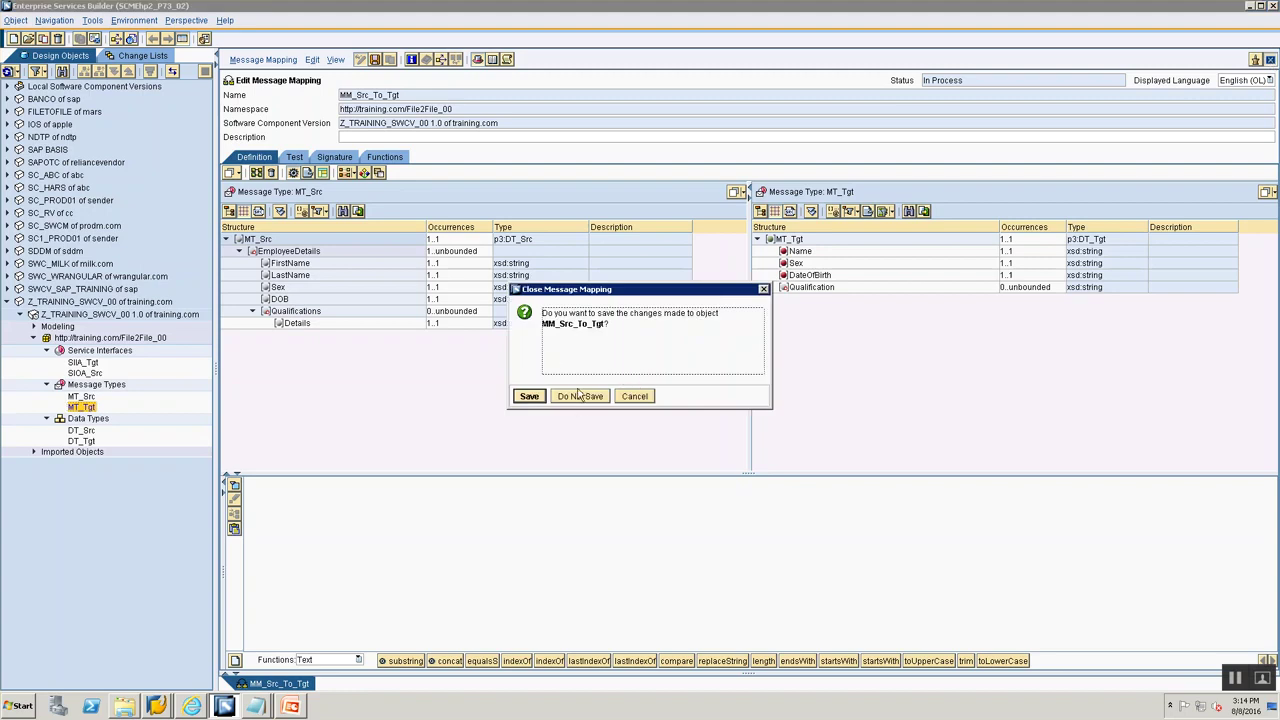
pyautogui.click(580, 396)
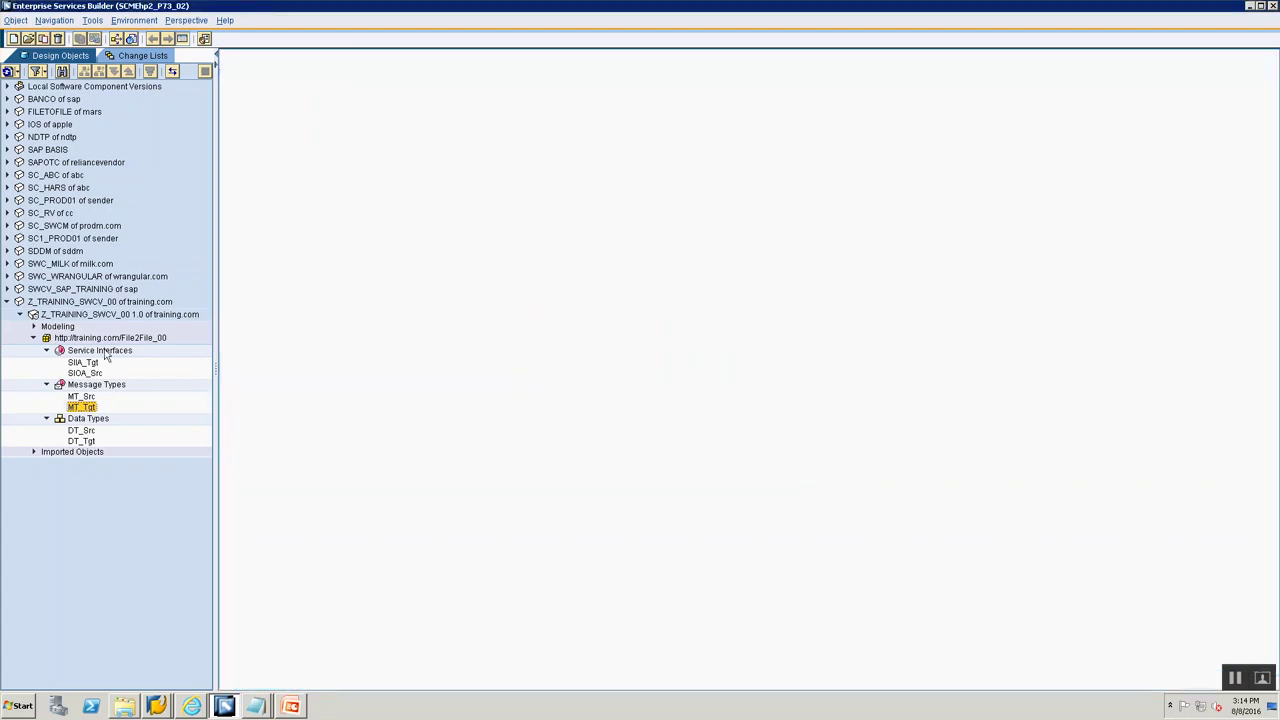
pyautogui.click(100, 351)
pyautogui.rightClick(105, 353)
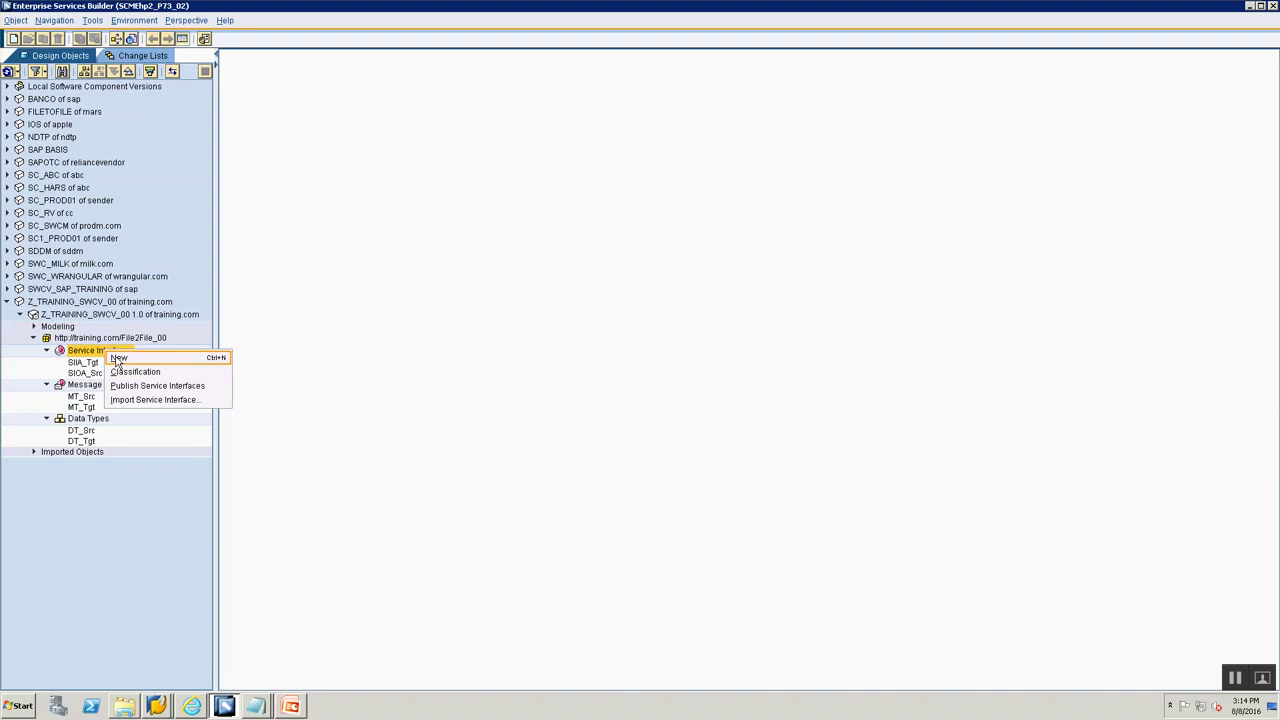
pyautogui.click(125, 354)
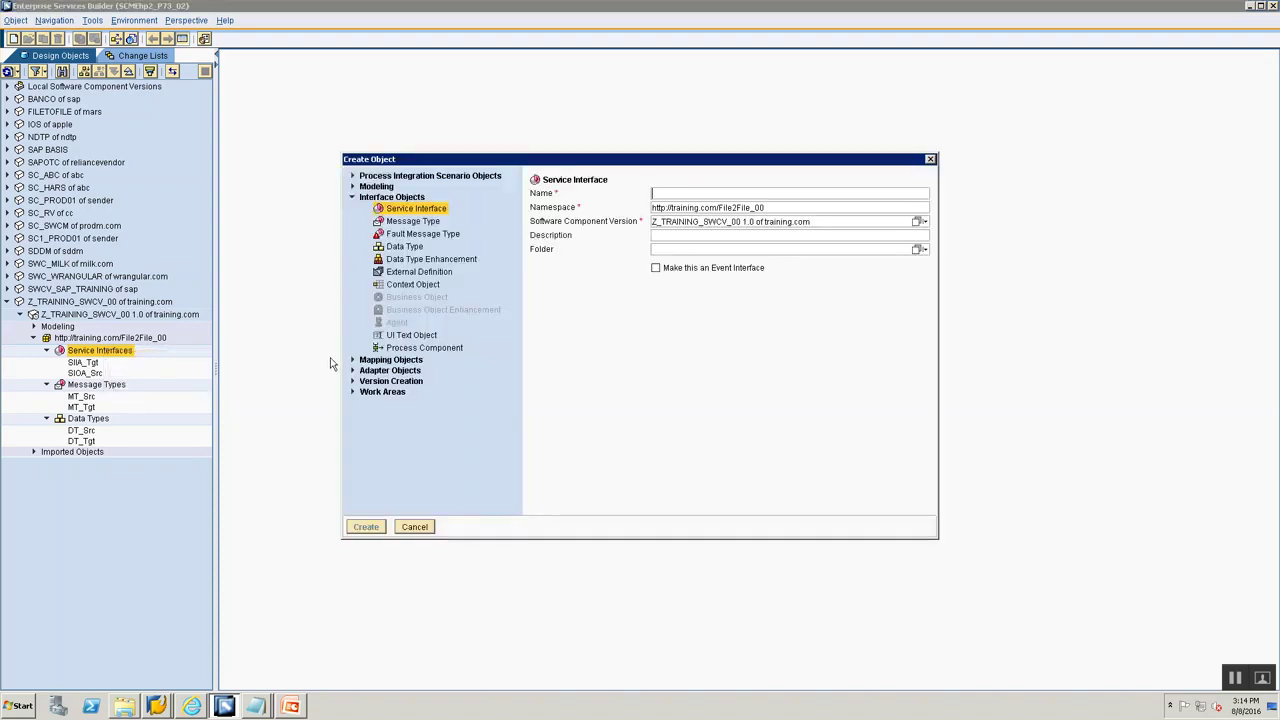
pyautogui.click(352, 360)
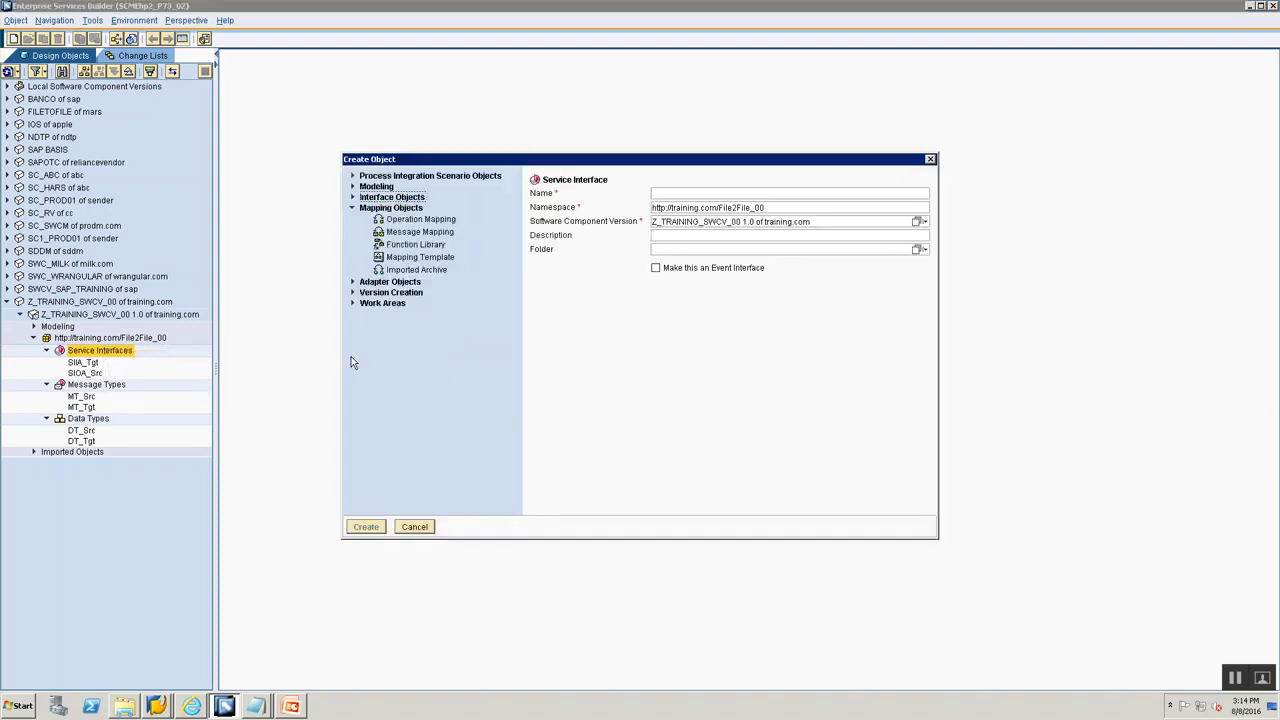
pyautogui.click(410, 232)
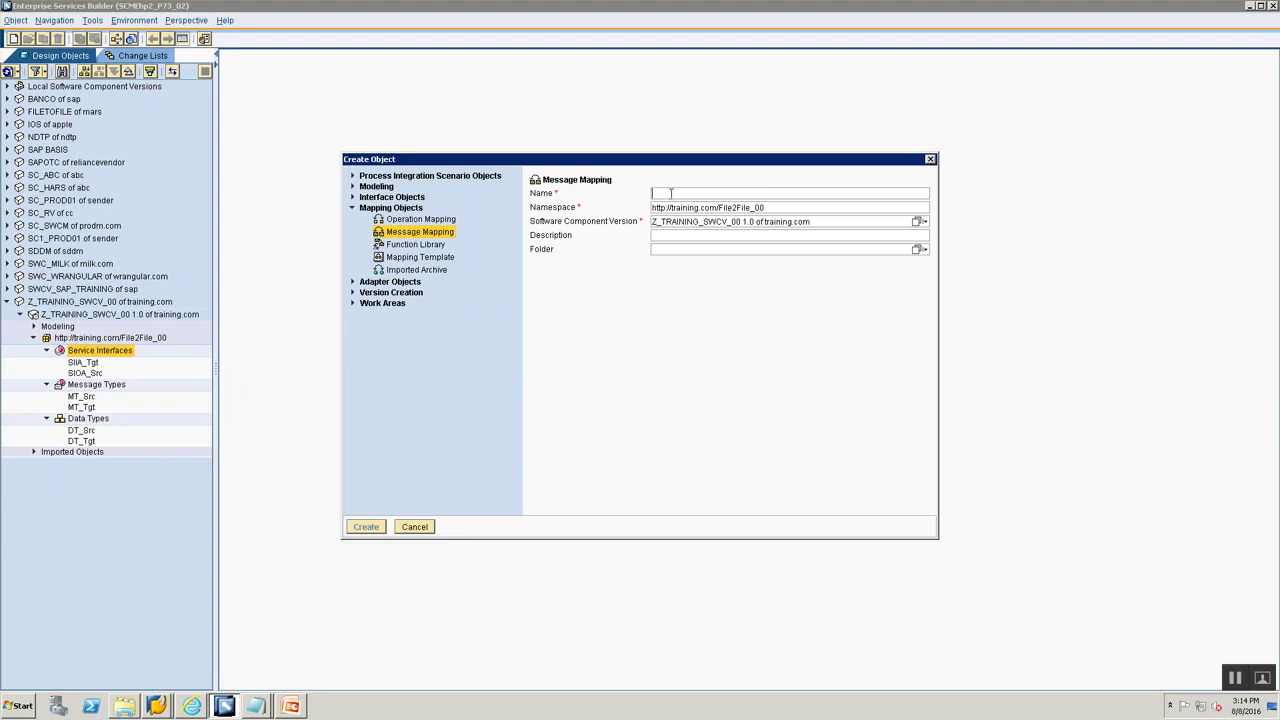
pyautogui.write('MM')
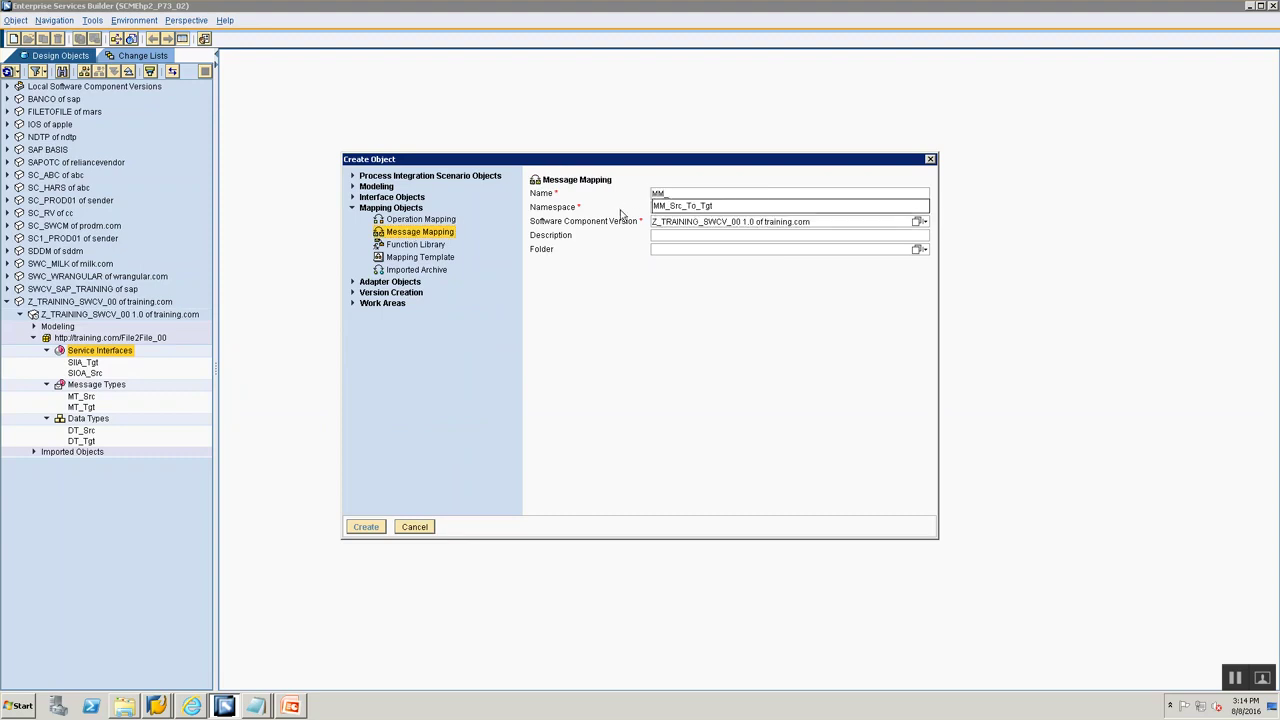
pyautogui.write('_Src_To_Tgt')
pyautogui.click(620, 215)
pyautogui.click(368, 525)
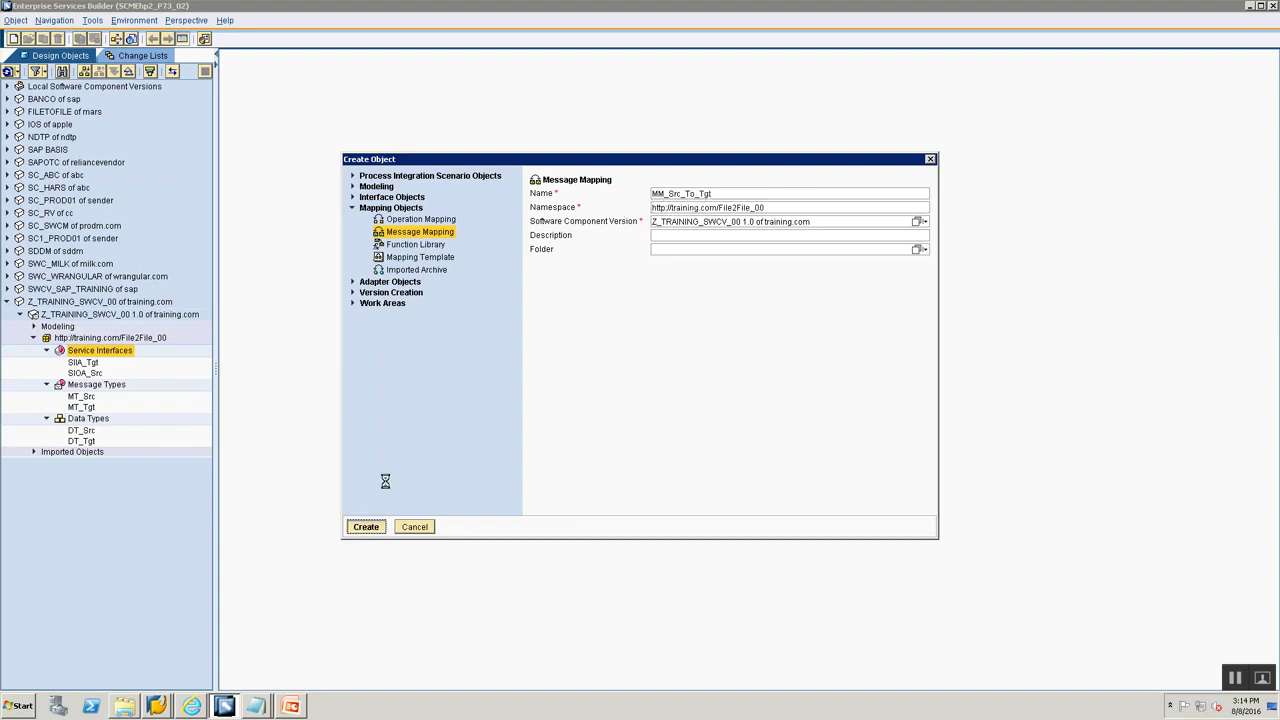
# Assign message type MT_Src as the source message and MT_Tgt as the target message of the mapping
pyautogui.click(82, 397)
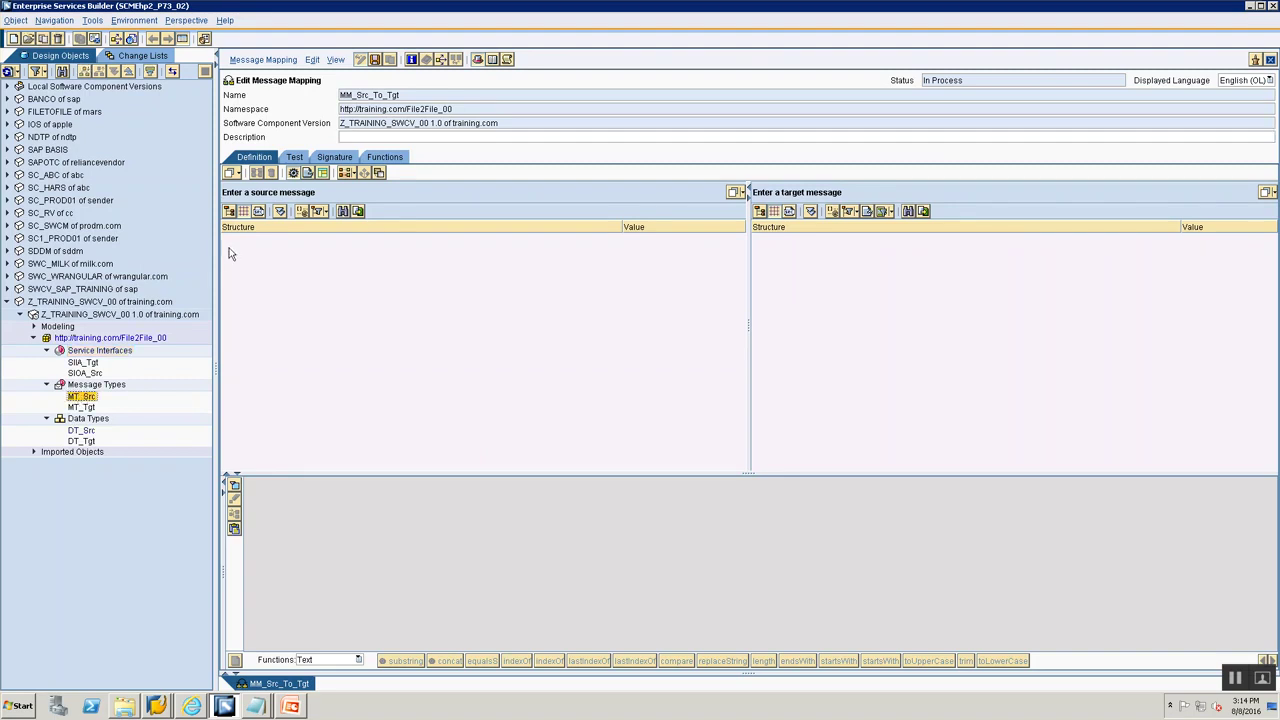
pyautogui.moveTo(327, 226); pyautogui.dragTo(350, 199)
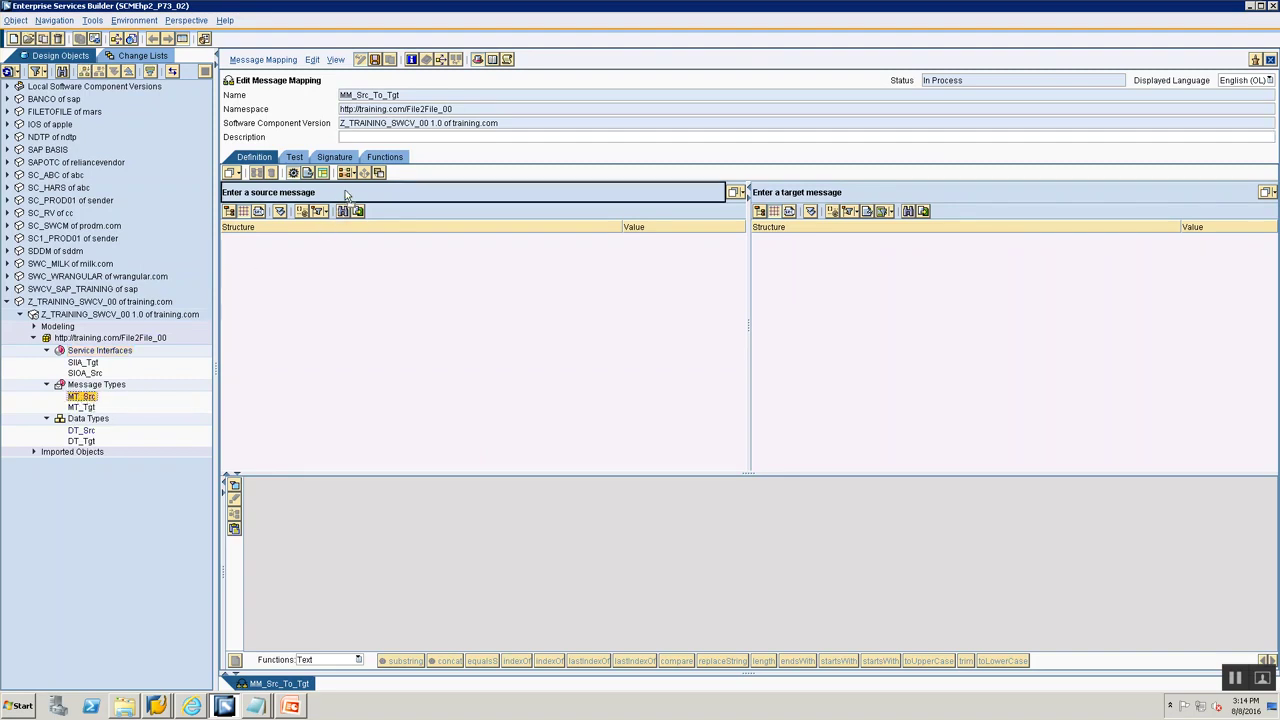
pyautogui.click(82, 407)
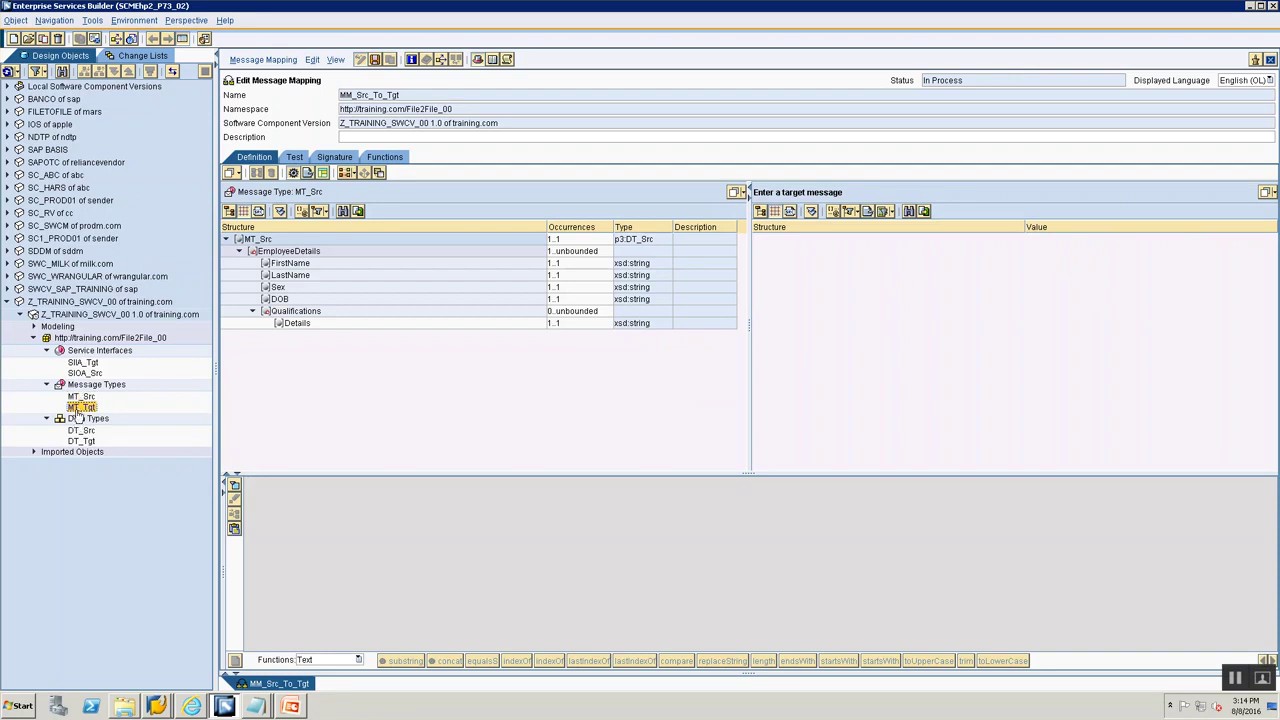
pyautogui.moveTo(80, 409); pyautogui.dragTo(960, 196)
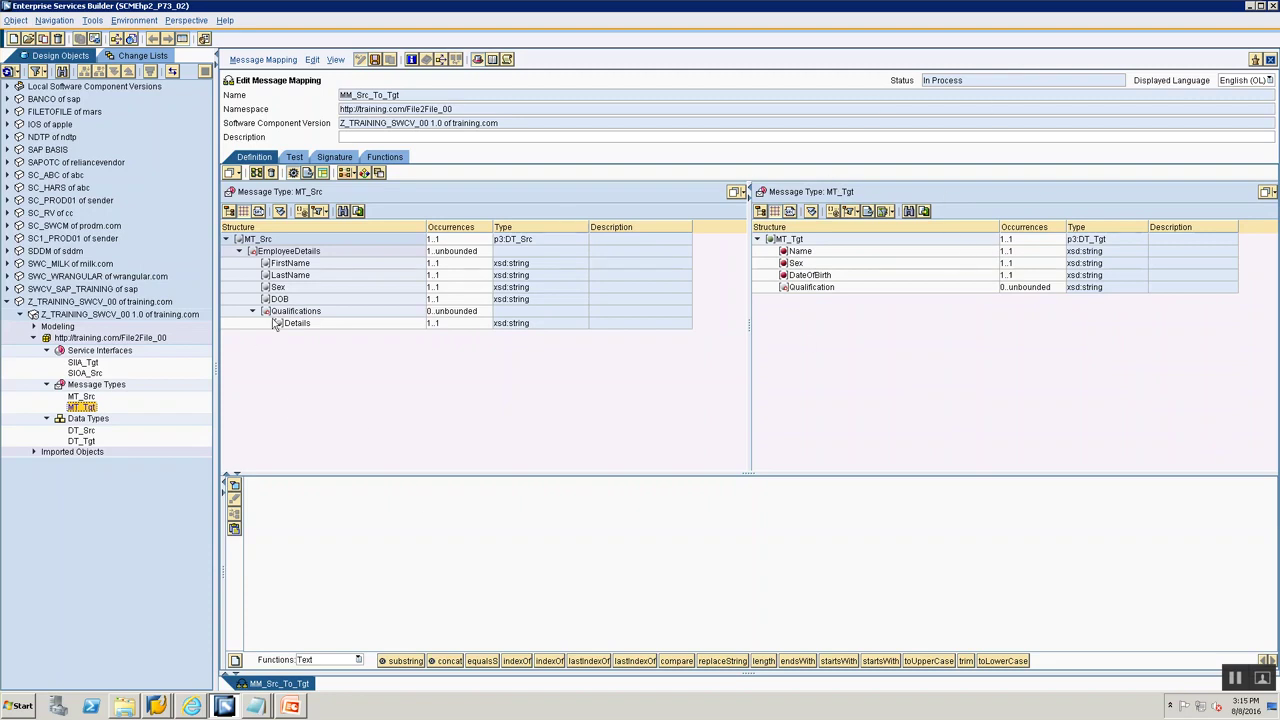
# Map the source field Sex directly to the target field Sex
pyautogui.click(823, 251)
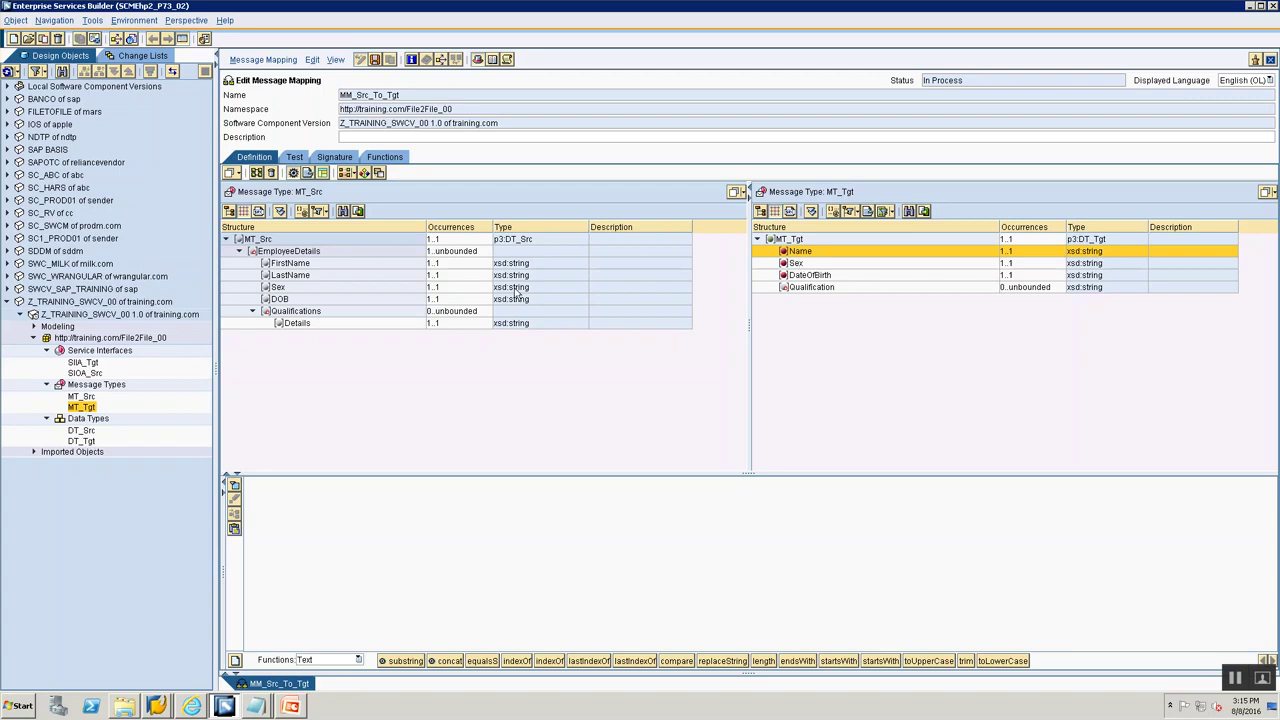
pyautogui.click(795, 263)
pyautogui.click(277, 288)
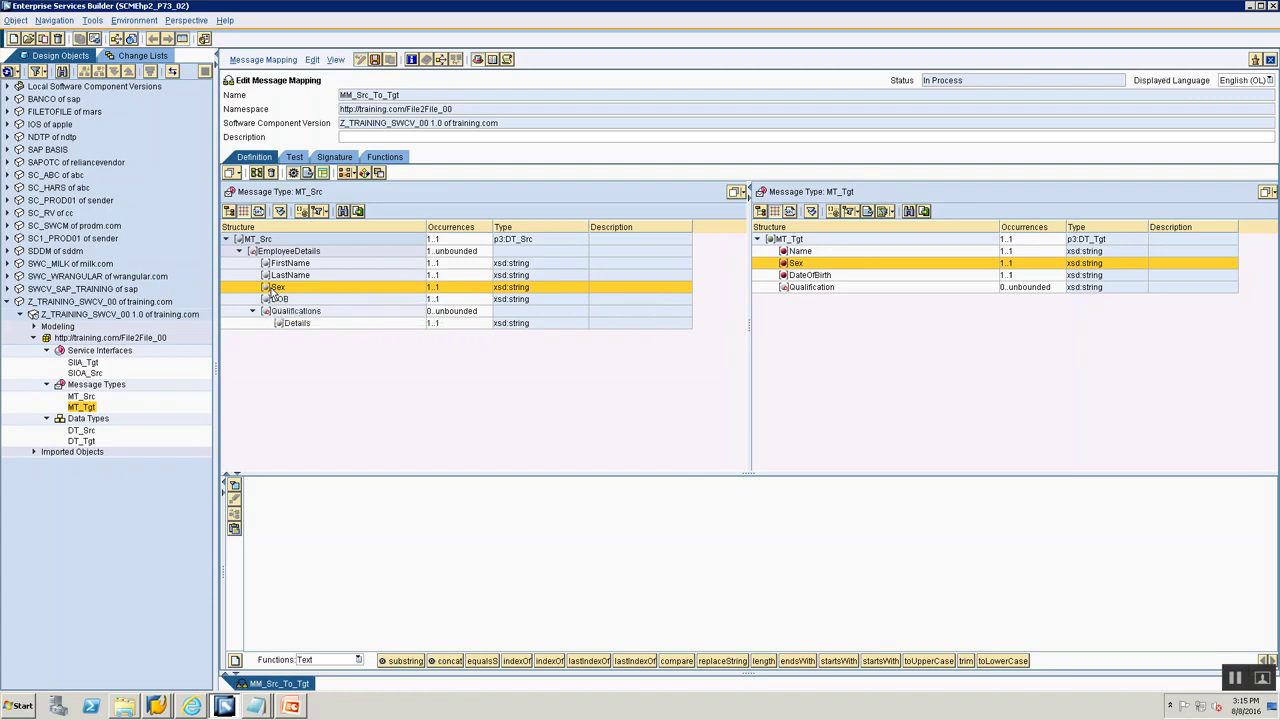
pyautogui.moveTo(277, 288); pyautogui.dragTo(790, 264)
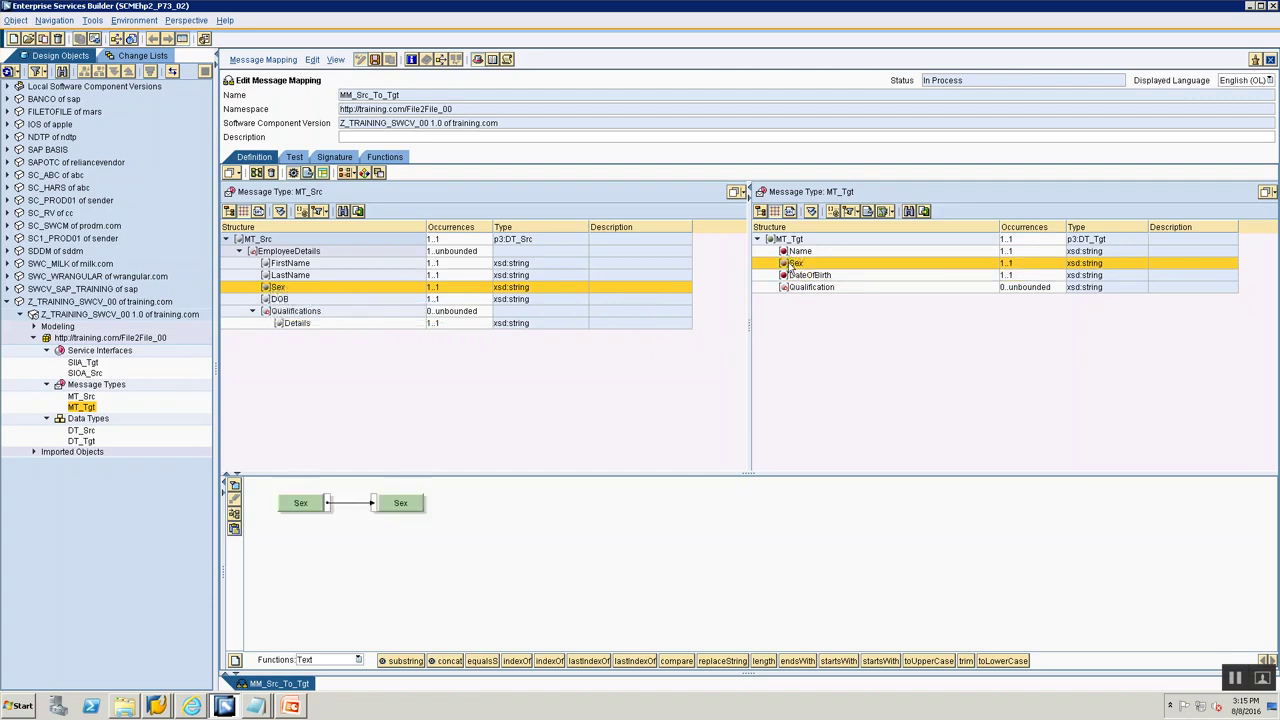
pyautogui.moveTo(279, 297); pyautogui.dragTo(791, 264)
# Map the source field DOB to the target field DateOfBirth in the mapping editor and tidy the layout
pyautogui.click(789, 277)
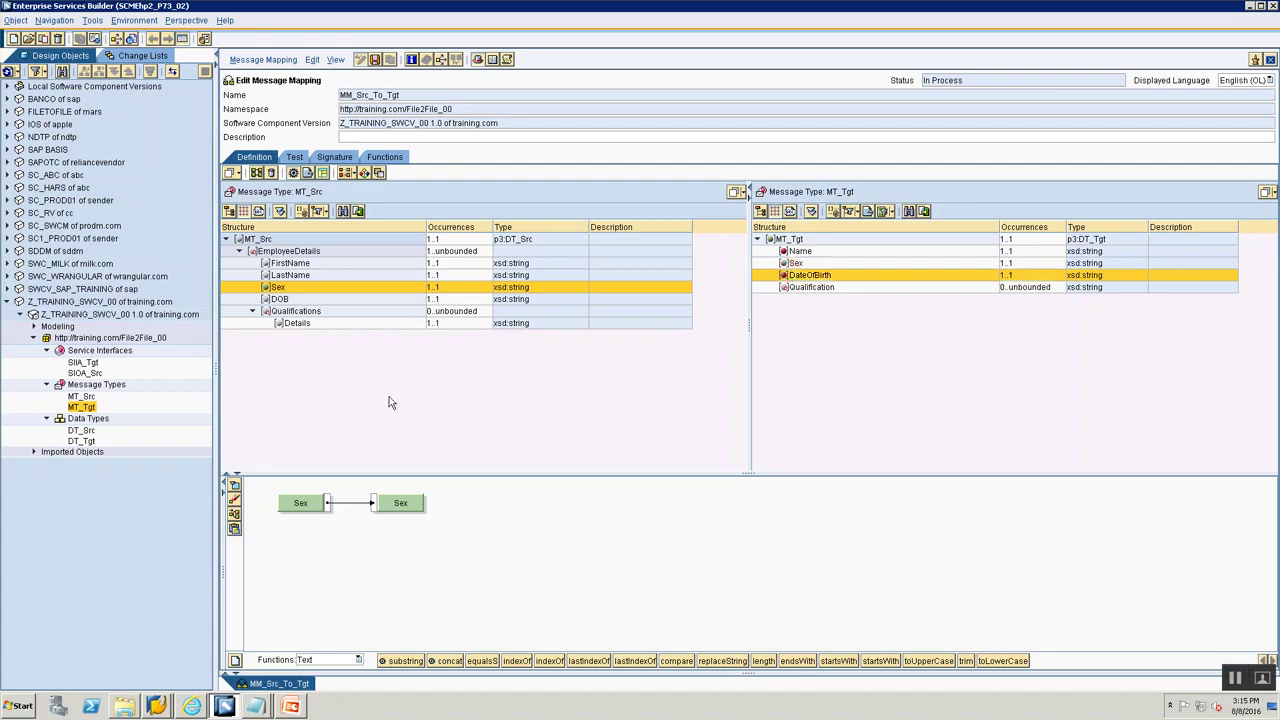
pyautogui.click(278, 300)
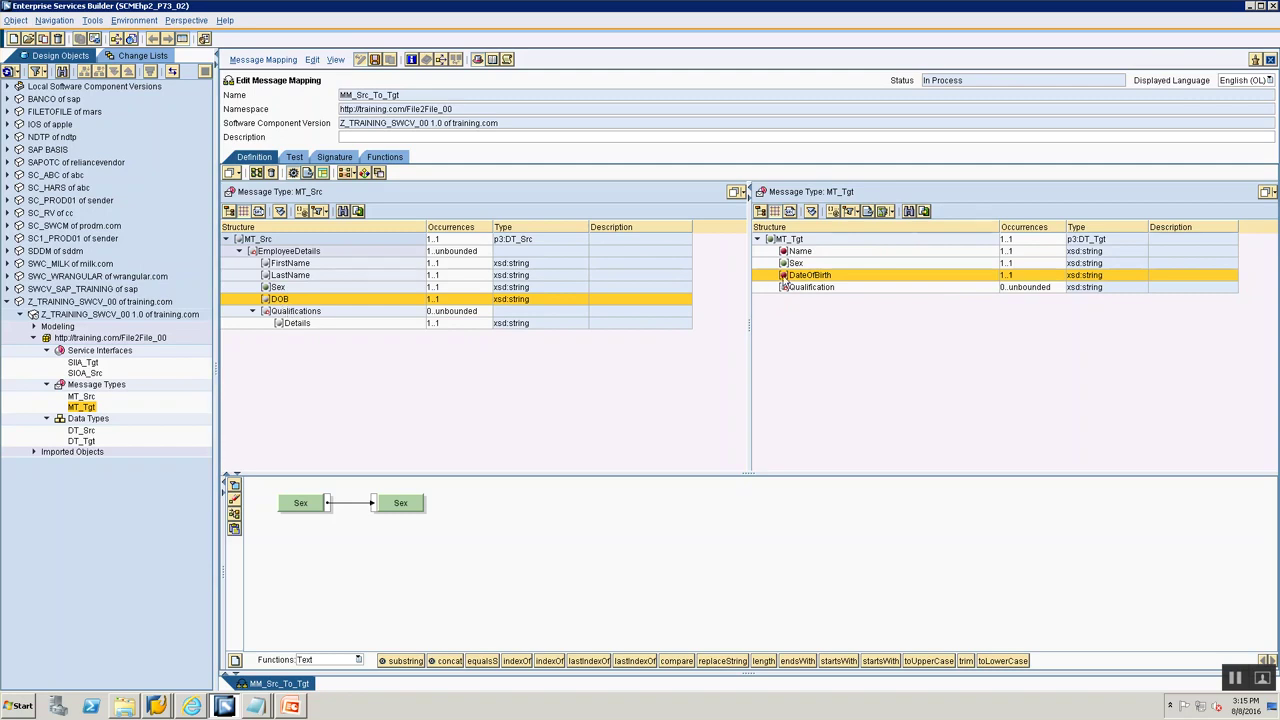
pyautogui.doubleClick(785, 278)
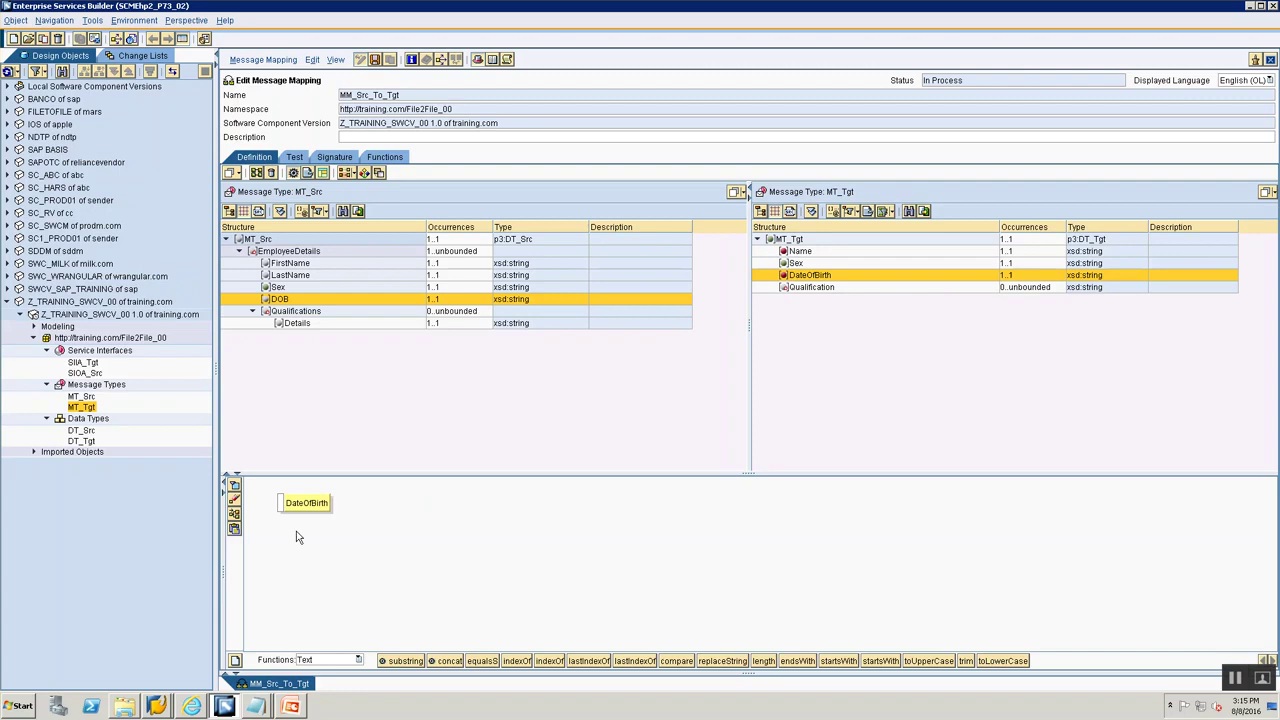
pyautogui.click(308, 505)
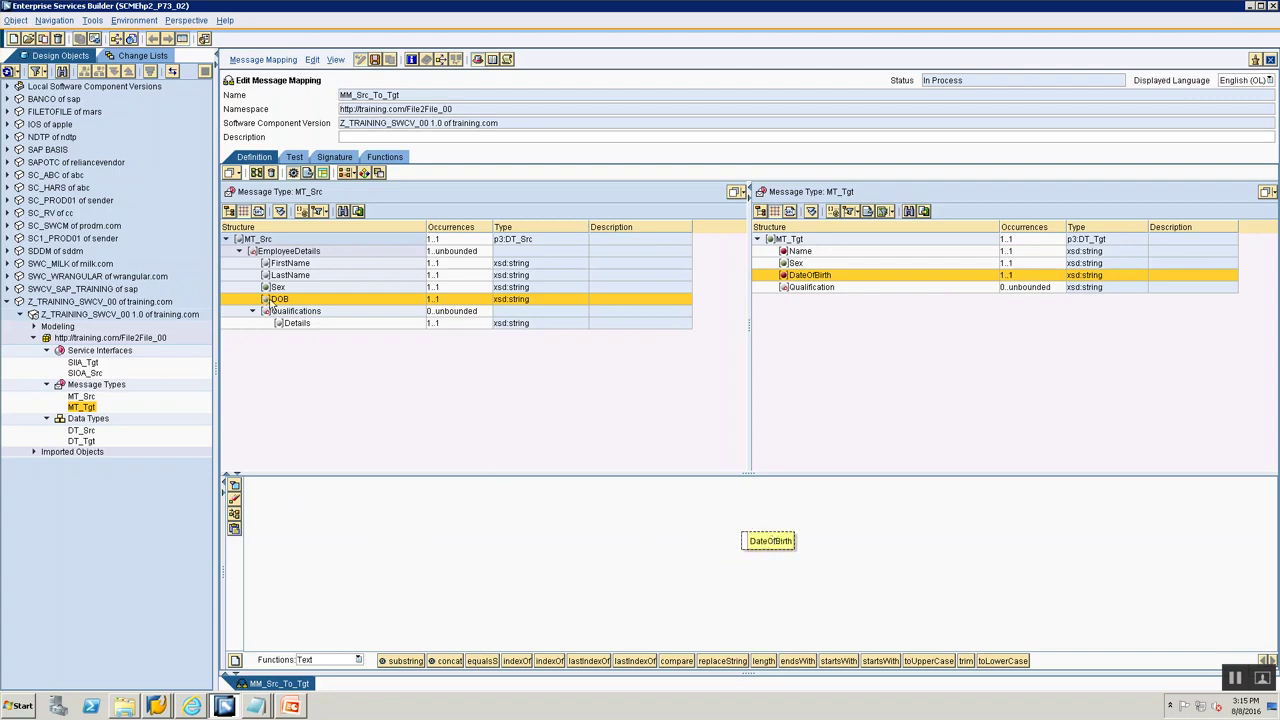
pyautogui.moveTo(268, 303); pyautogui.dragTo(312, 518)
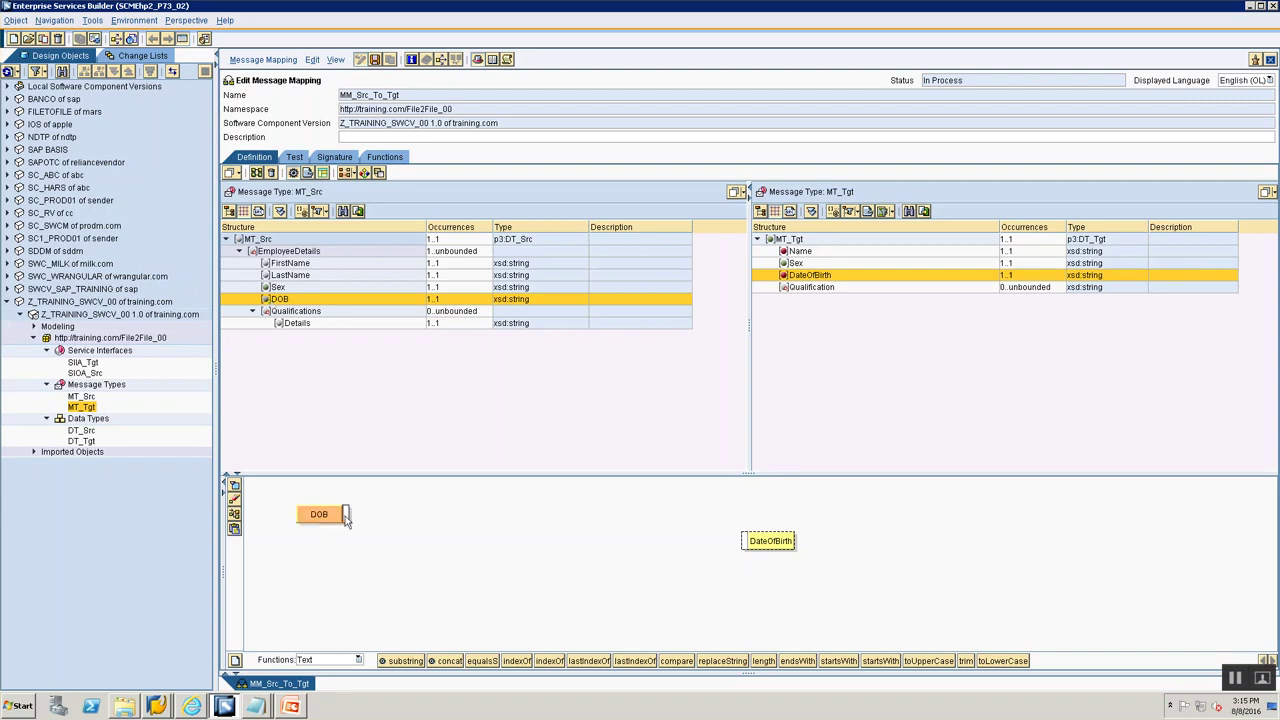
pyautogui.moveTo(346, 514); pyautogui.dragTo(744, 543)
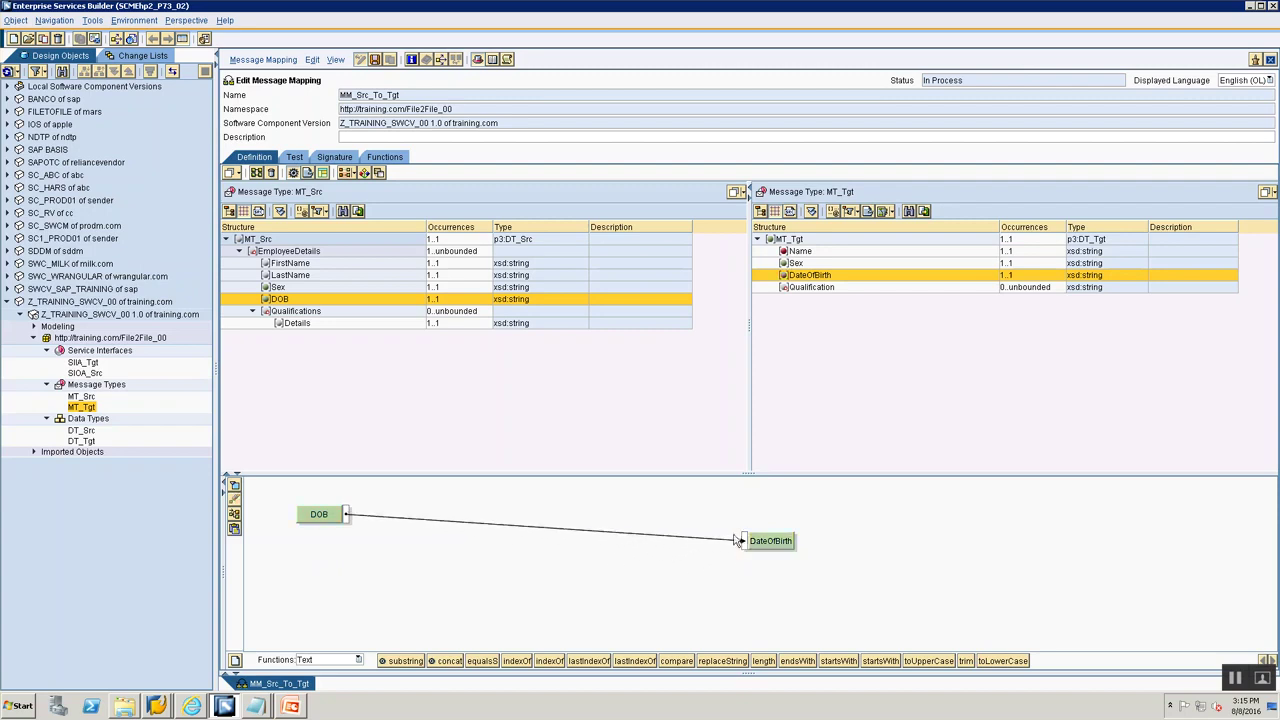
pyautogui.click(234, 516)
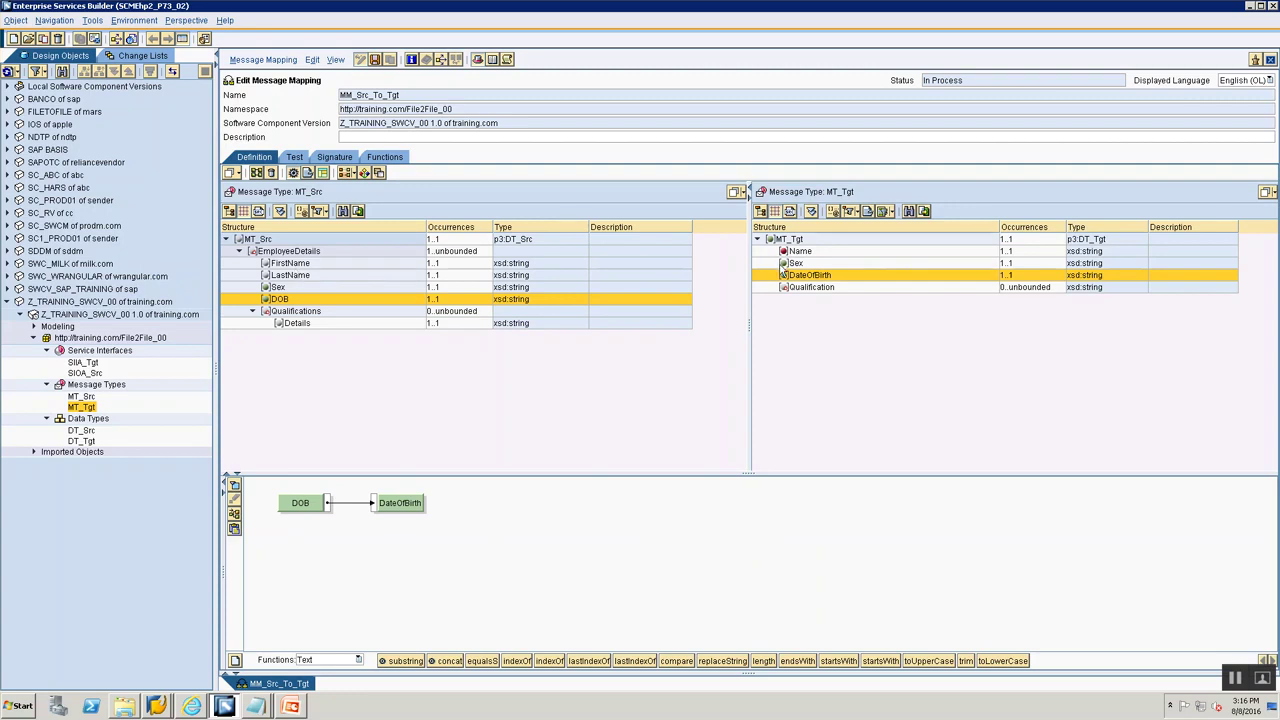
# Place target field Name and source fields FirstName and LastName in the mapping editor, with Name set apart from the source fields
pyautogui.click(786, 253)
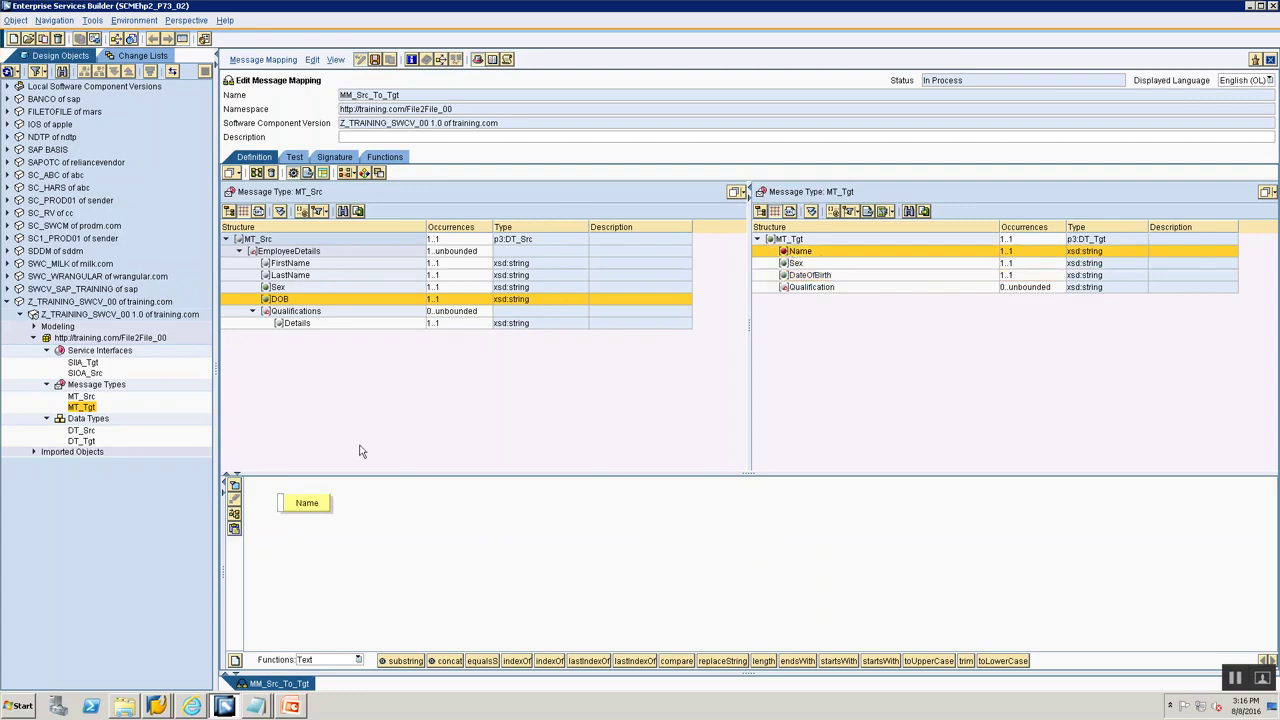
pyautogui.moveTo(299, 515); pyautogui.dragTo(654, 524)
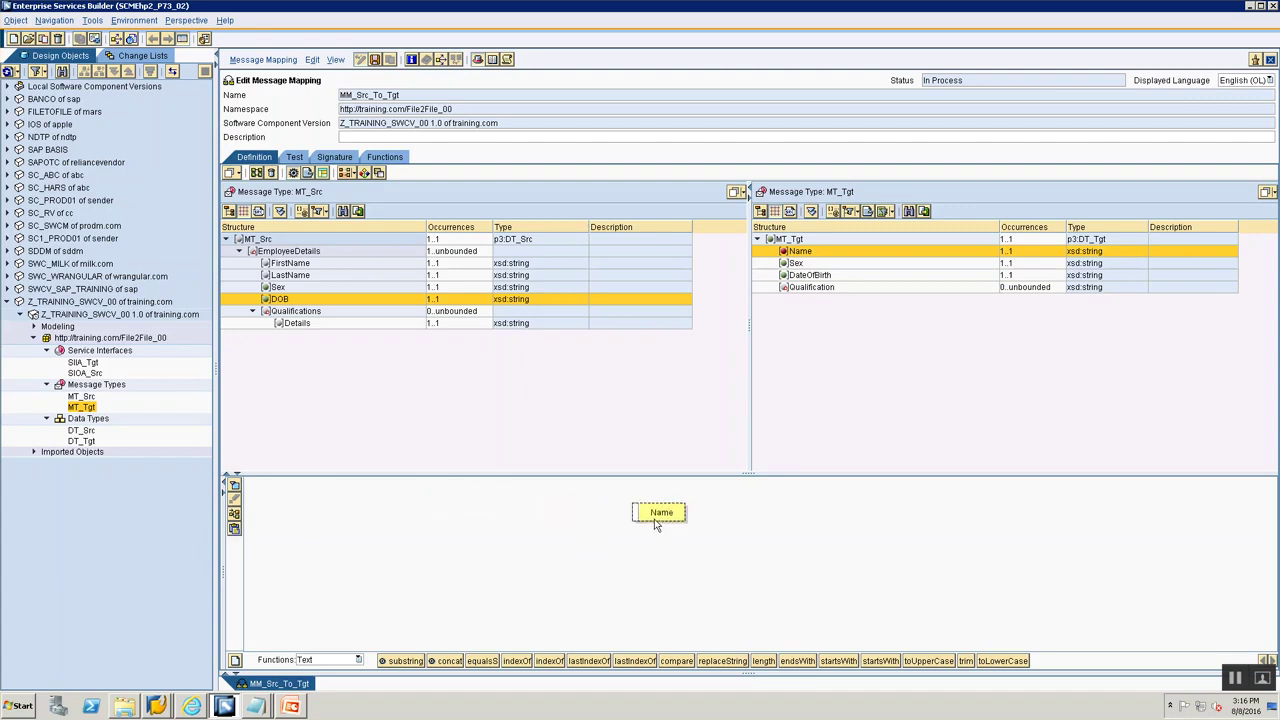
pyautogui.click(270, 264)
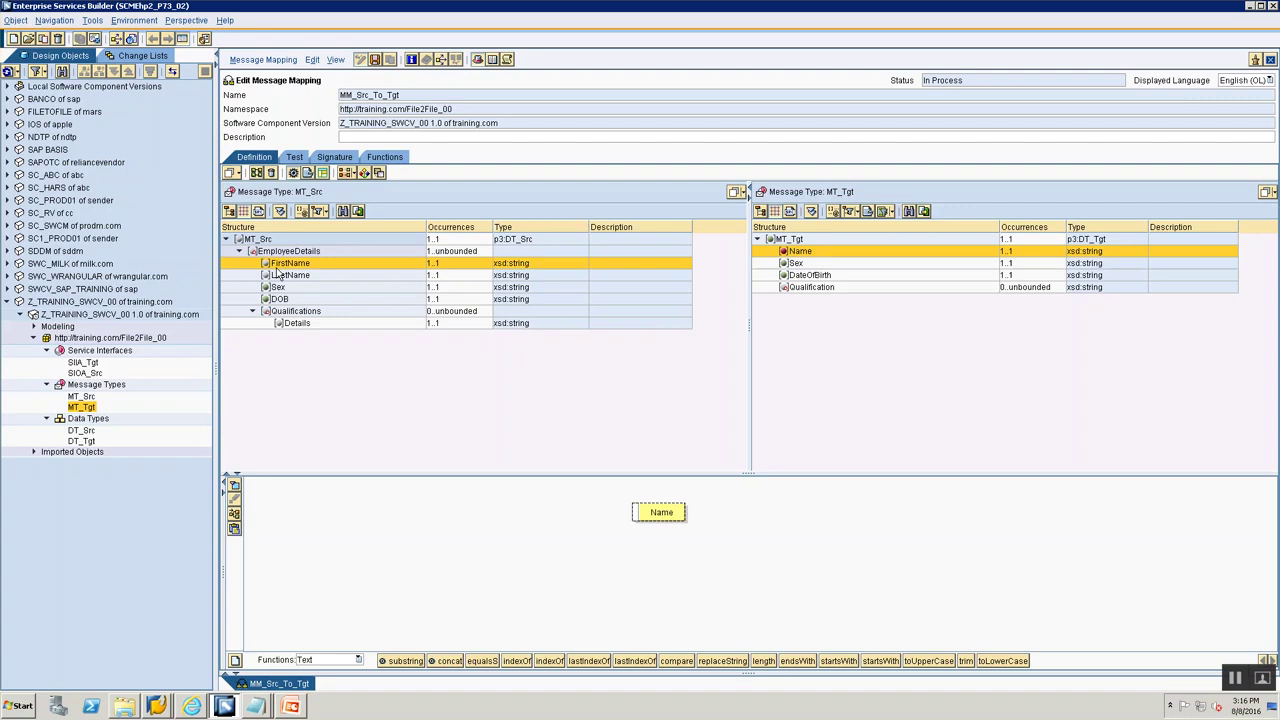
pyautogui.moveTo(276, 271); pyautogui.dragTo(286, 485)
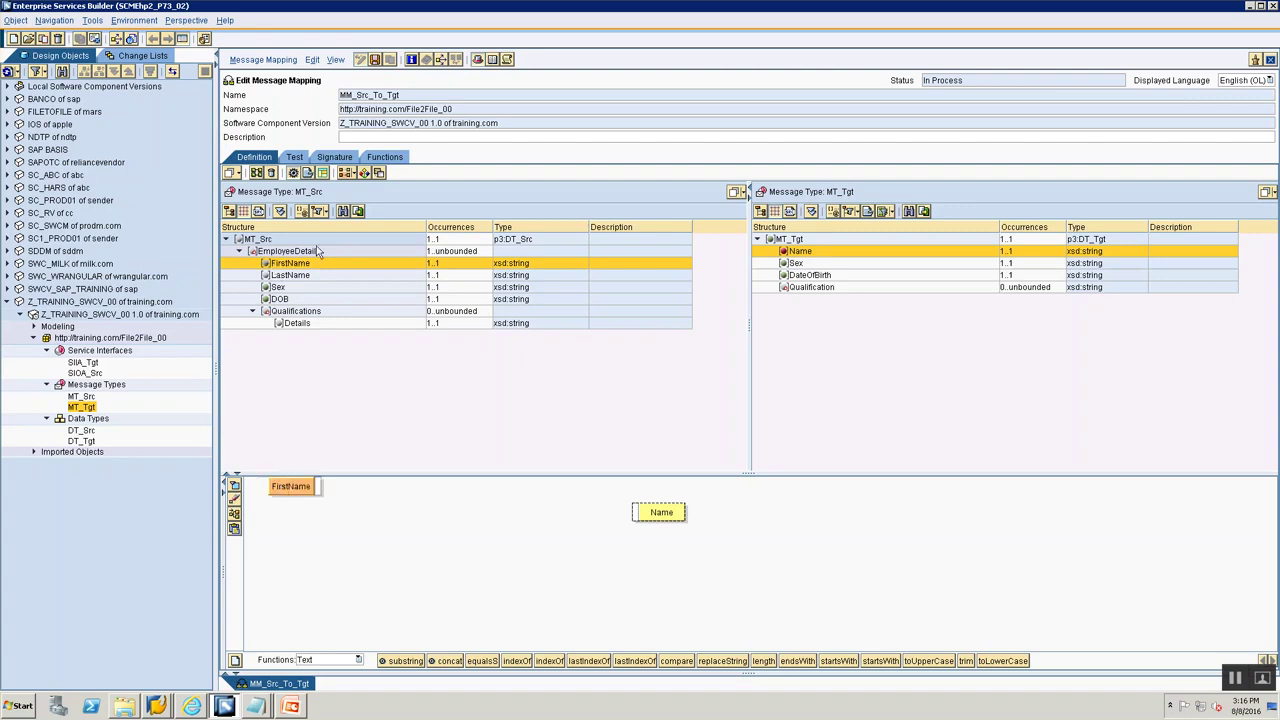
pyautogui.click(292, 276)
pyautogui.moveTo(292, 276); pyautogui.dragTo(305, 547)
pyautogui.moveTo(293, 490); pyautogui.dragTo(313, 501)
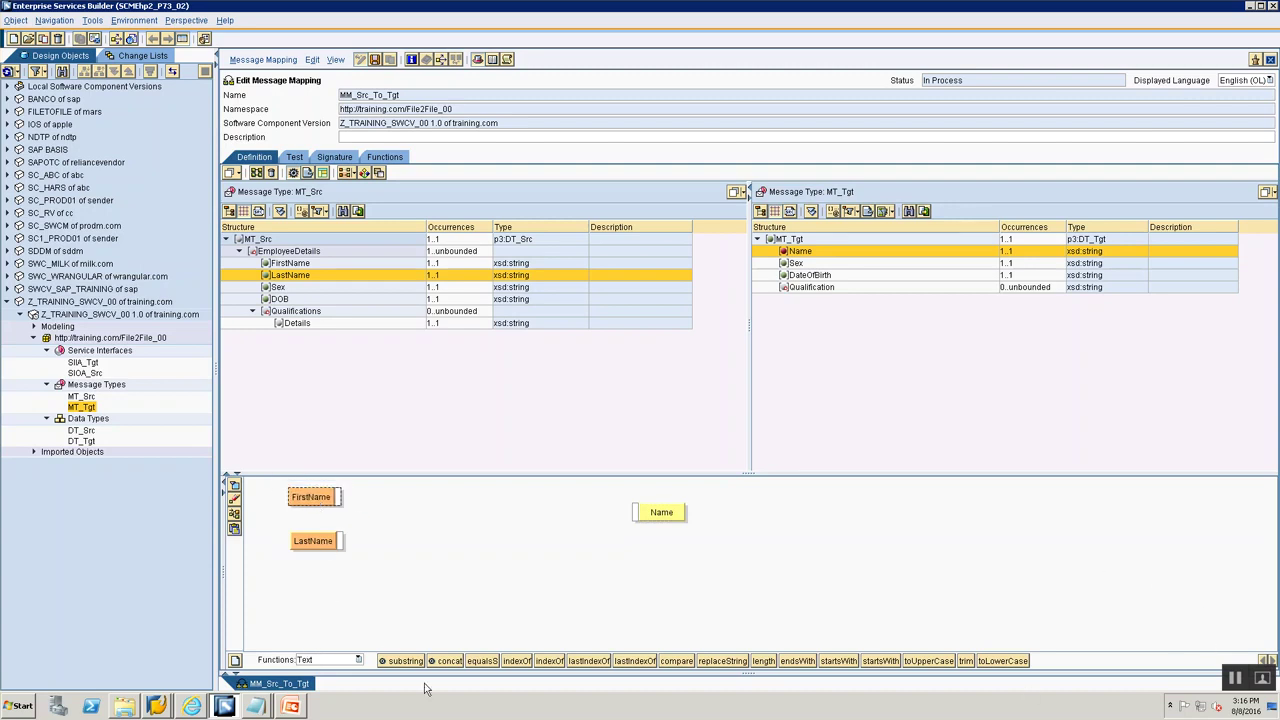
# Add the text function concat, feed FirstName and LastName through it into Name, and tidy the layout
pyautogui.click(300, 660)
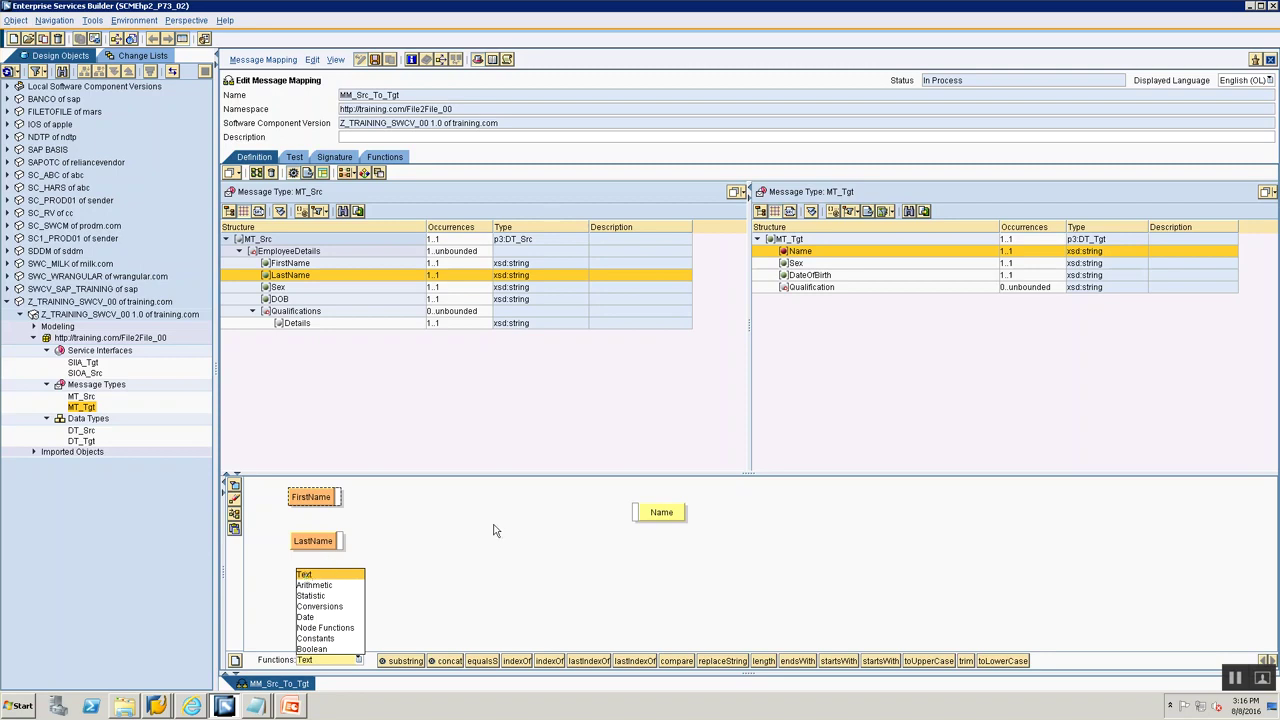
pyautogui.click(305, 574)
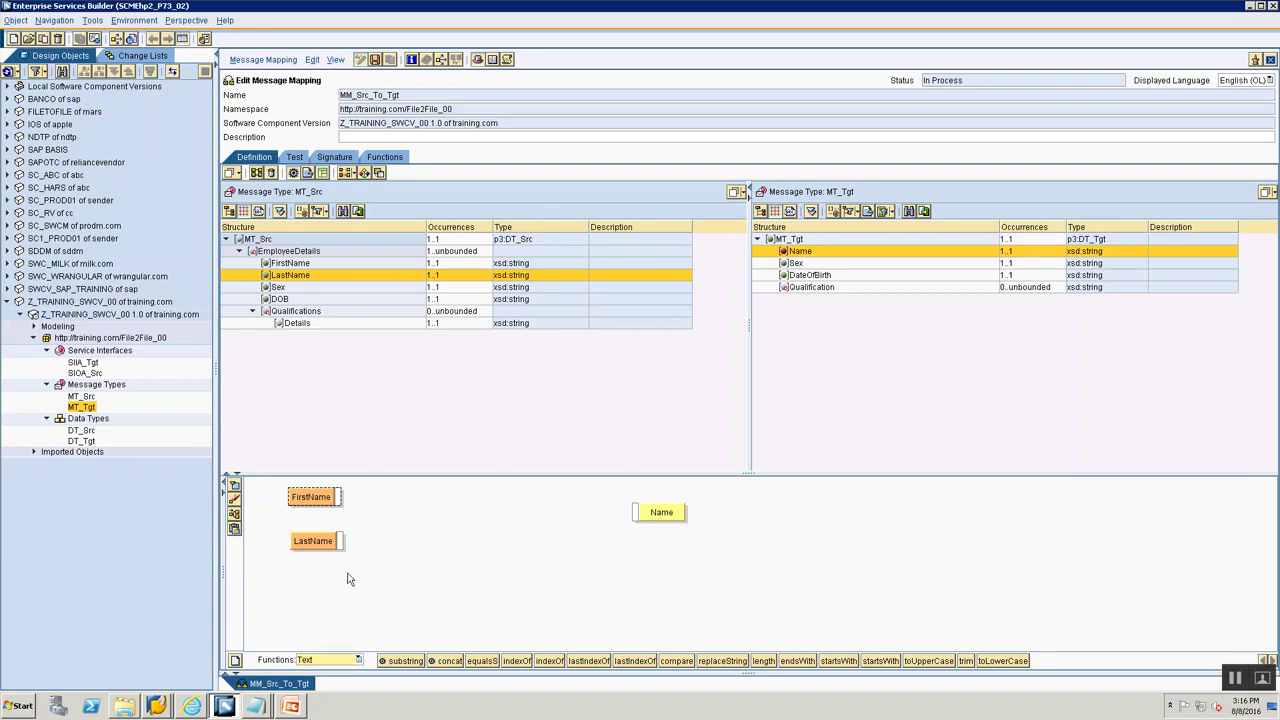
pyautogui.click(318, 665)
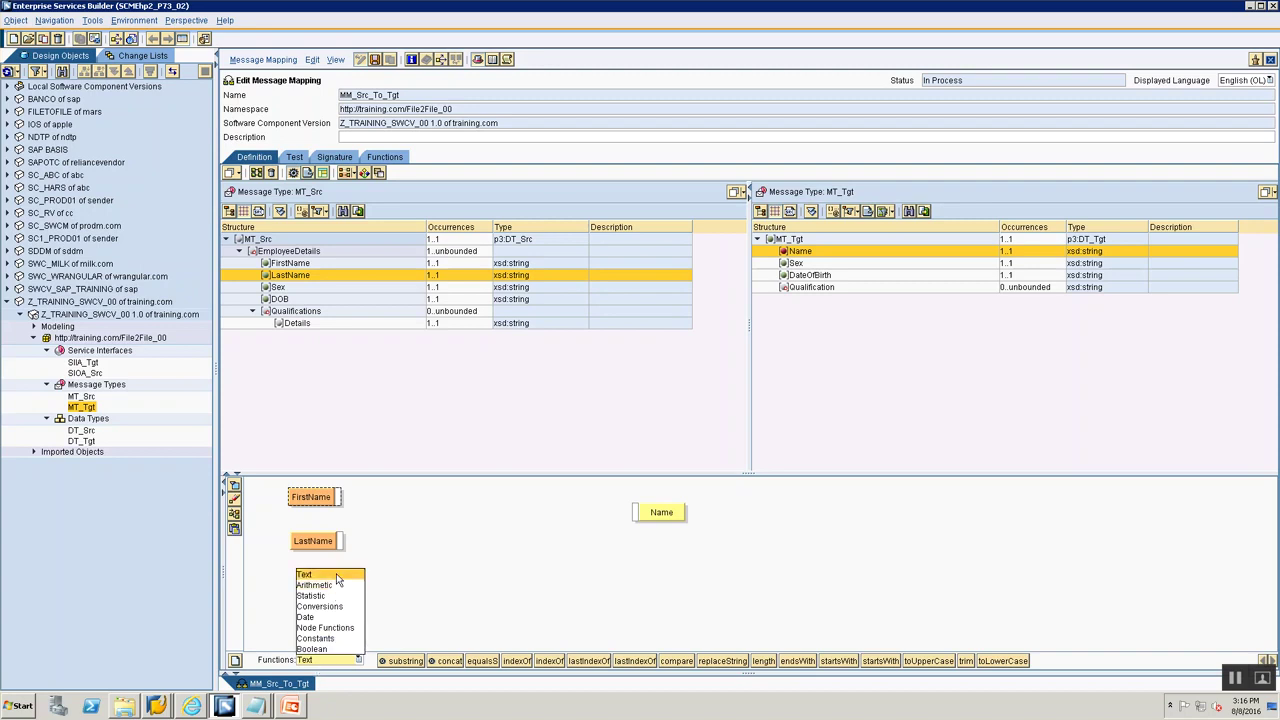
pyautogui.click(305, 574)
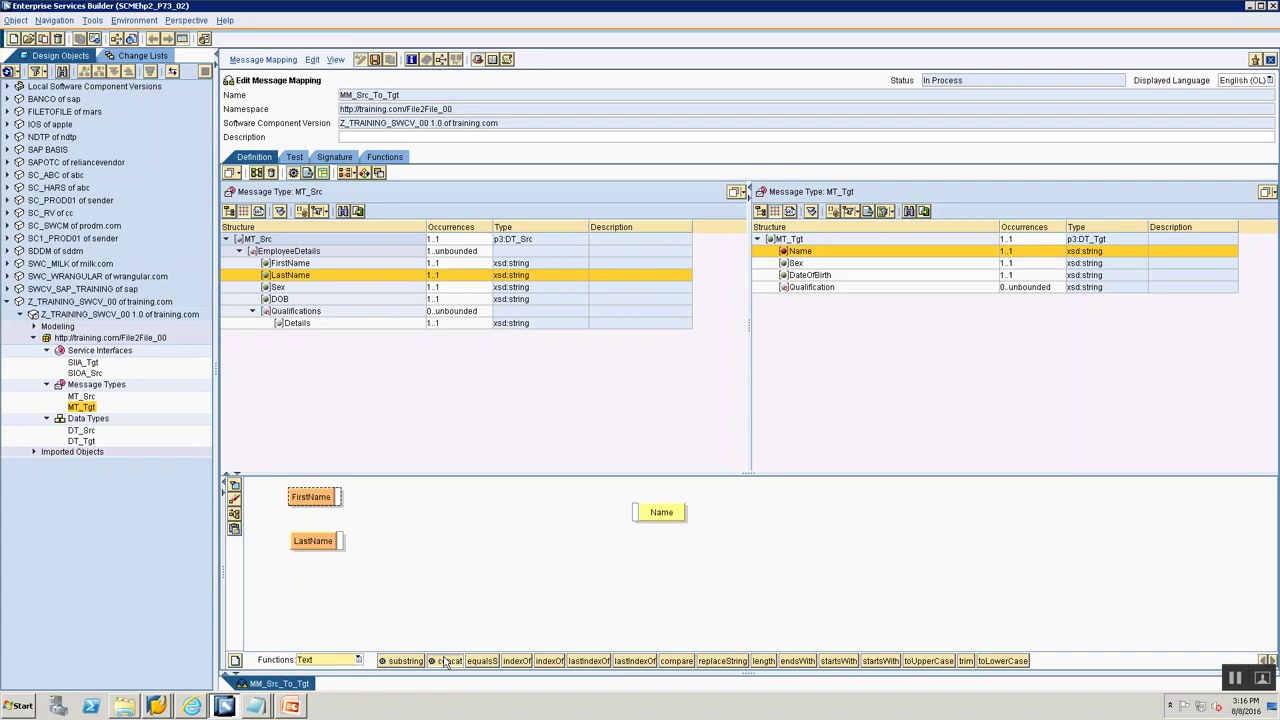
pyautogui.moveTo(467, 532); pyautogui.dragTo(467, 532)
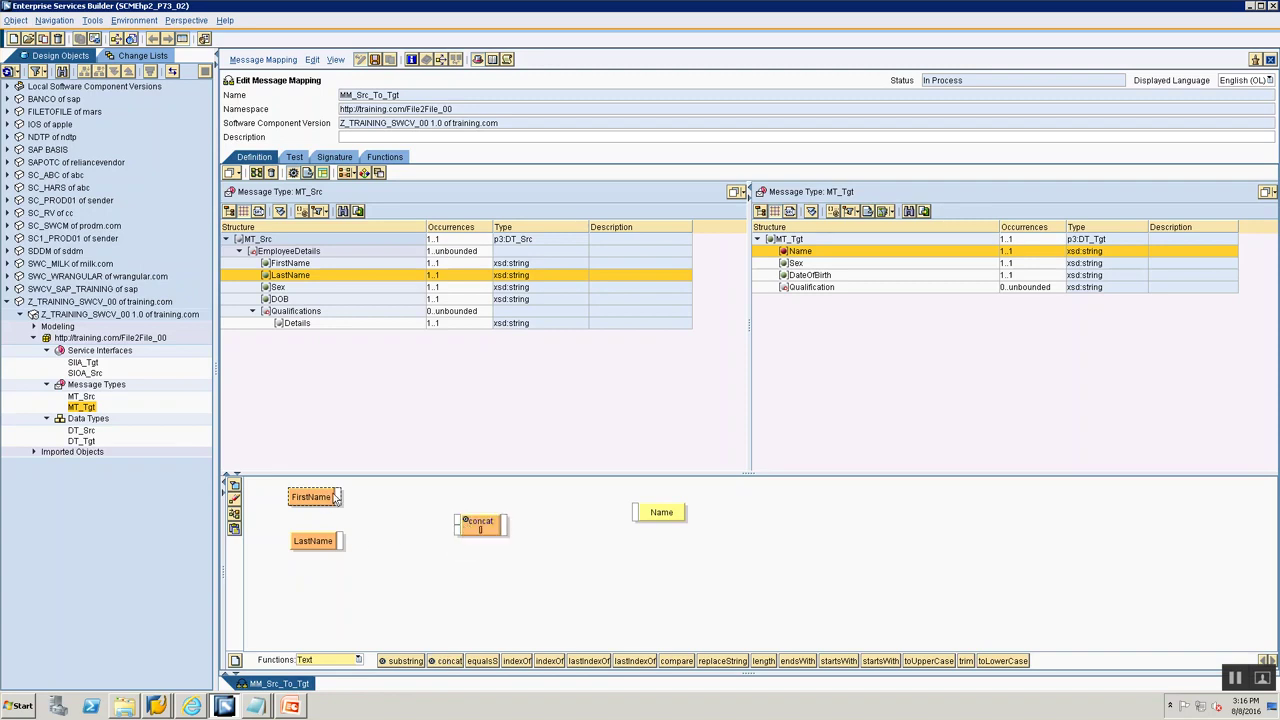
pyautogui.moveTo(340, 497); pyautogui.dragTo(458, 521)
pyautogui.moveTo(341, 541); pyautogui.dragTo(459, 540)
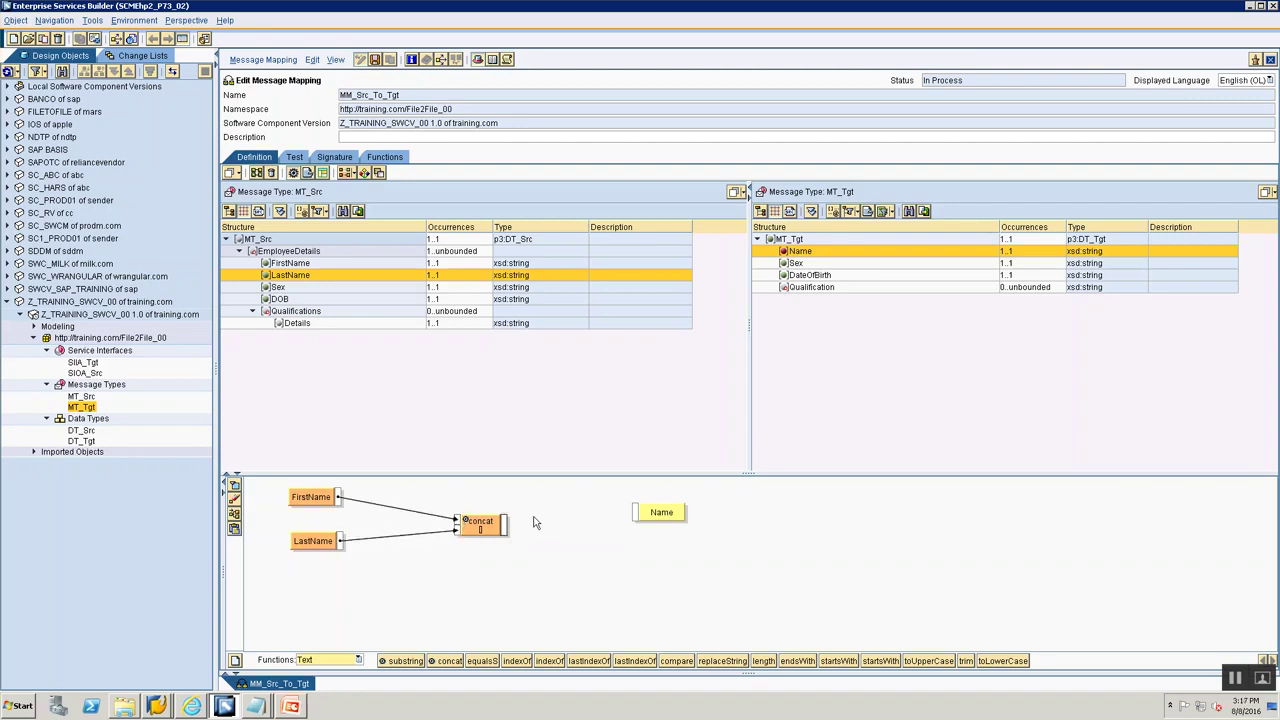
pyautogui.moveTo(505, 527); pyautogui.dragTo(635, 514)
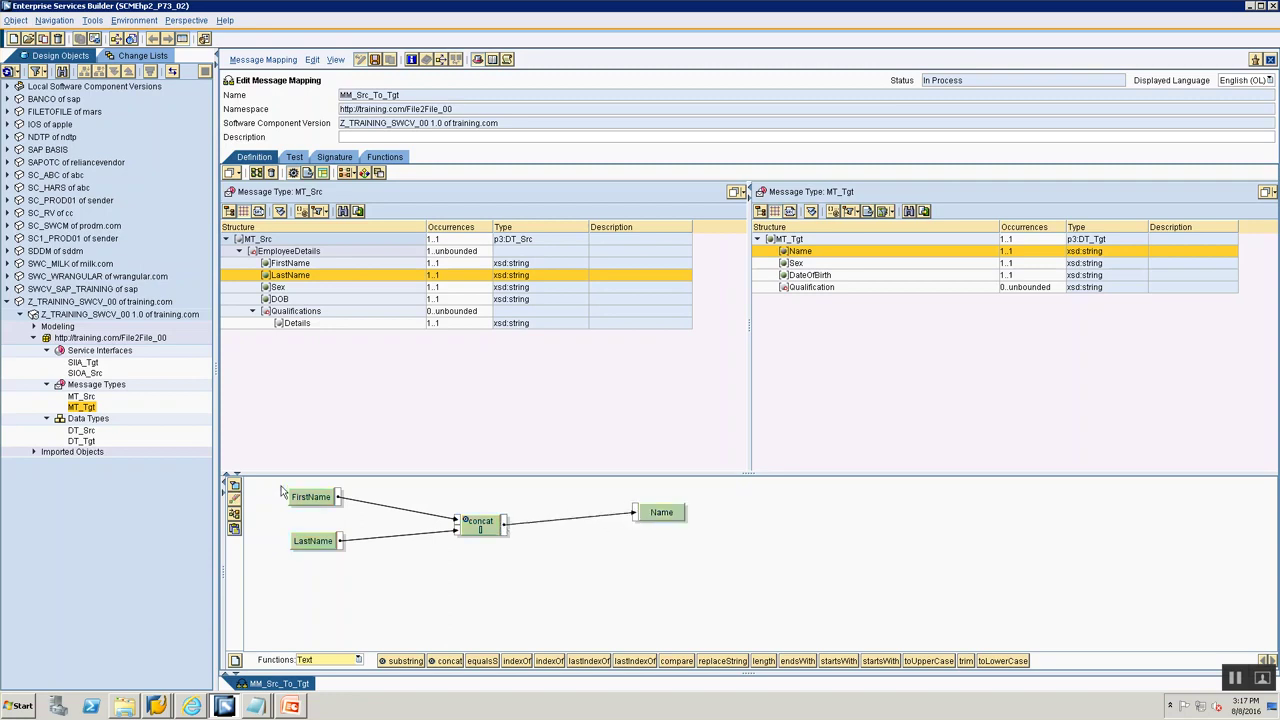
pyautogui.click(234, 513)
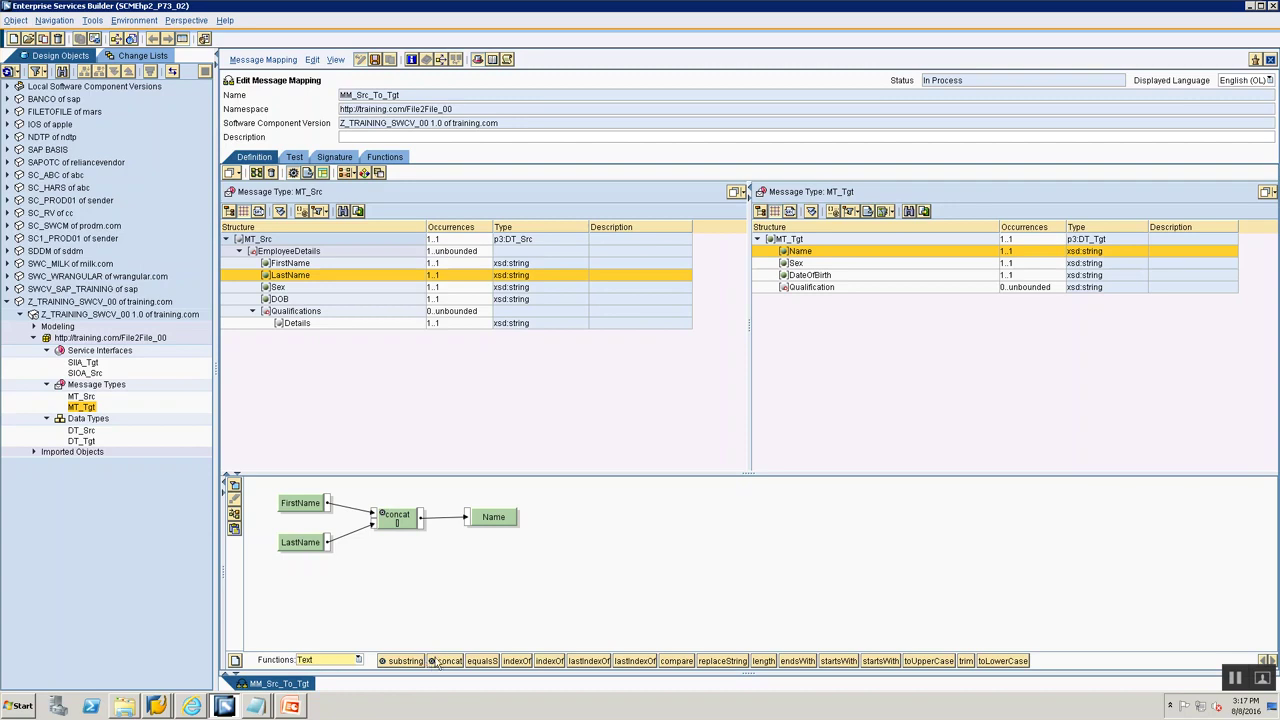
# Replace the concat function with a new one, reconnect FirstName and LastName through it to Name, and tidy the layout
pyautogui.moveTo(443, 661); pyautogui.dragTo(455, 602)
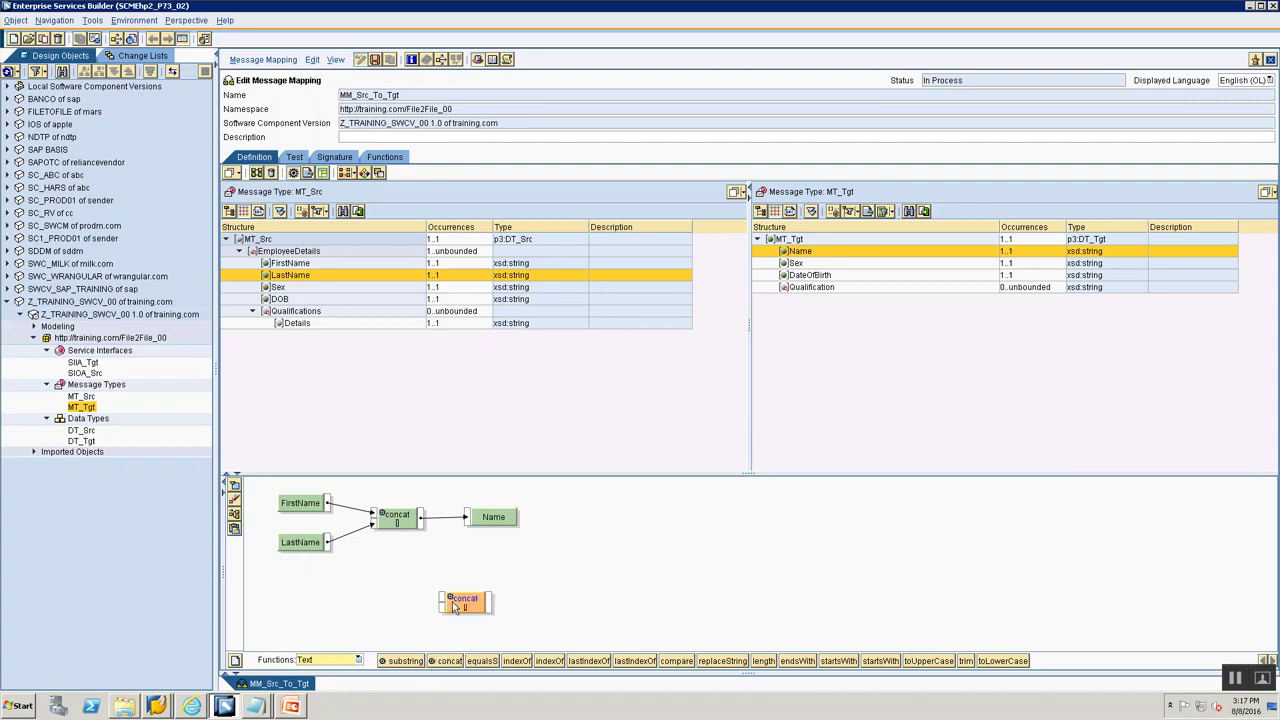
pyautogui.rightClick(392, 520)
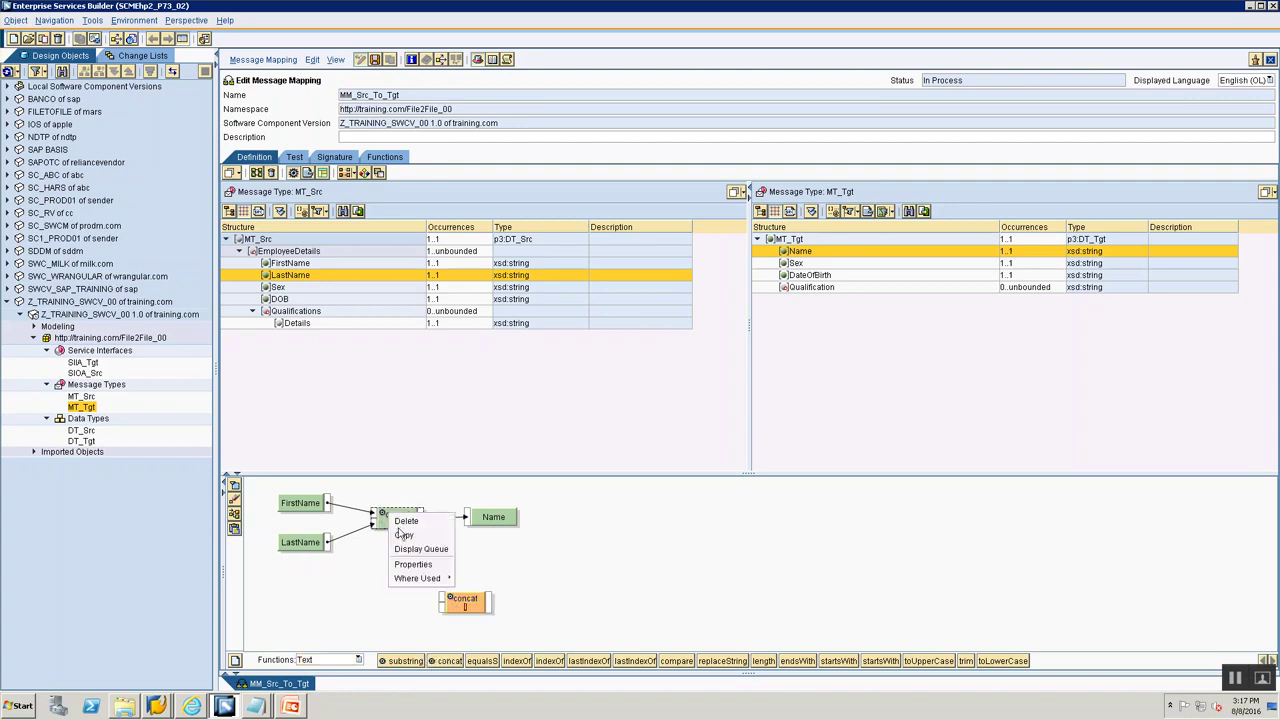
pyautogui.click(399, 527)
pyautogui.moveTo(473, 610); pyautogui.dragTo(412, 539)
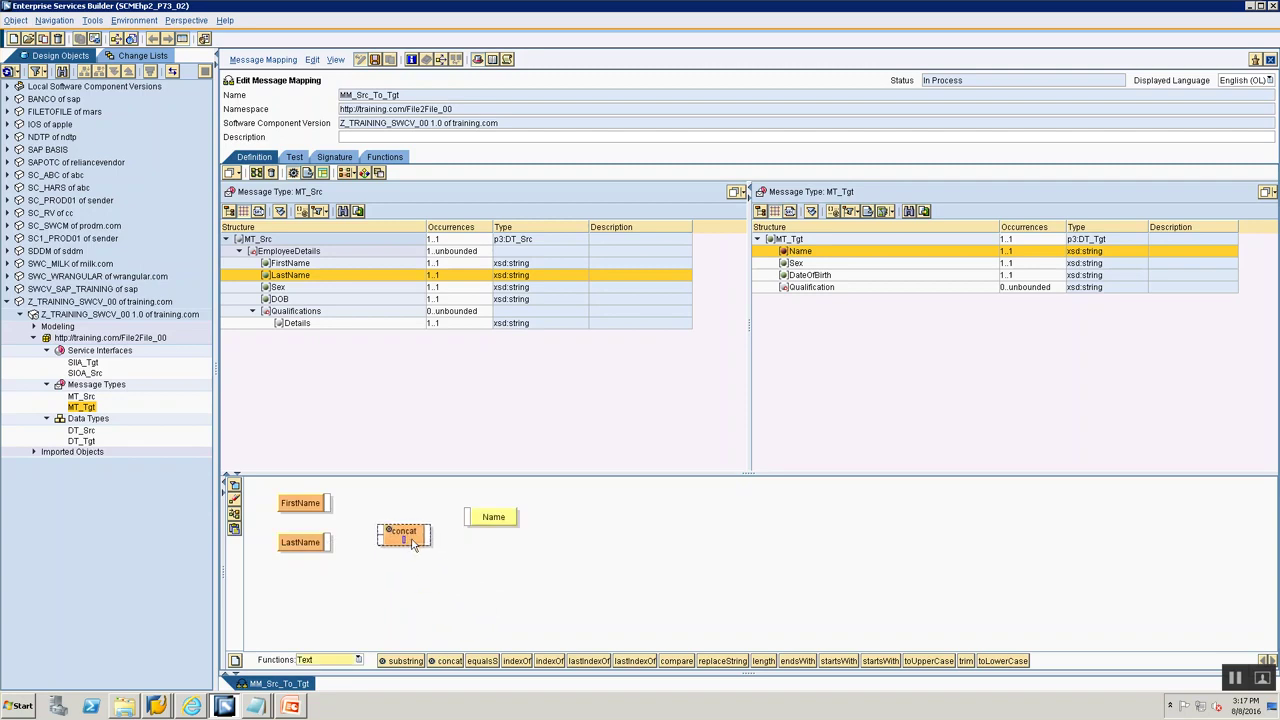
pyautogui.moveTo(329, 503); pyautogui.dragTo(469, 514)
pyautogui.click(235, 515)
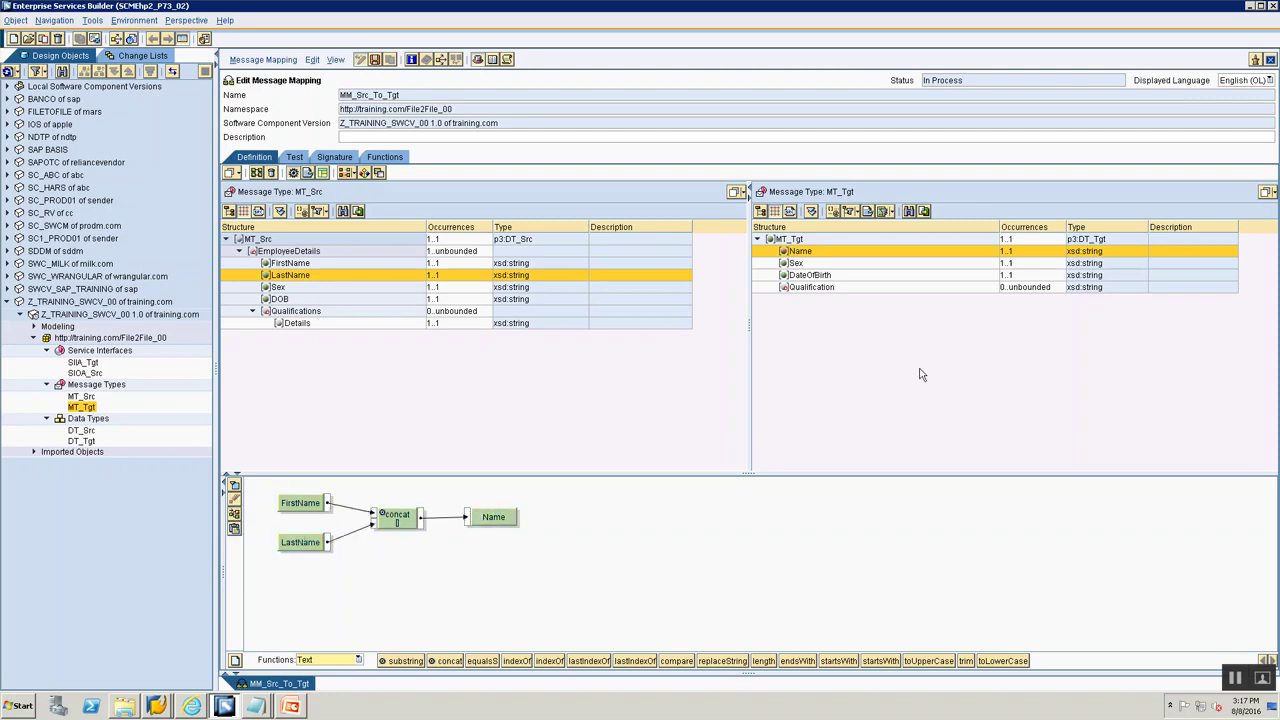
# Map the source field Details under Qualifications to the target field Qualification and tidy the layout
pyautogui.click(810, 288)
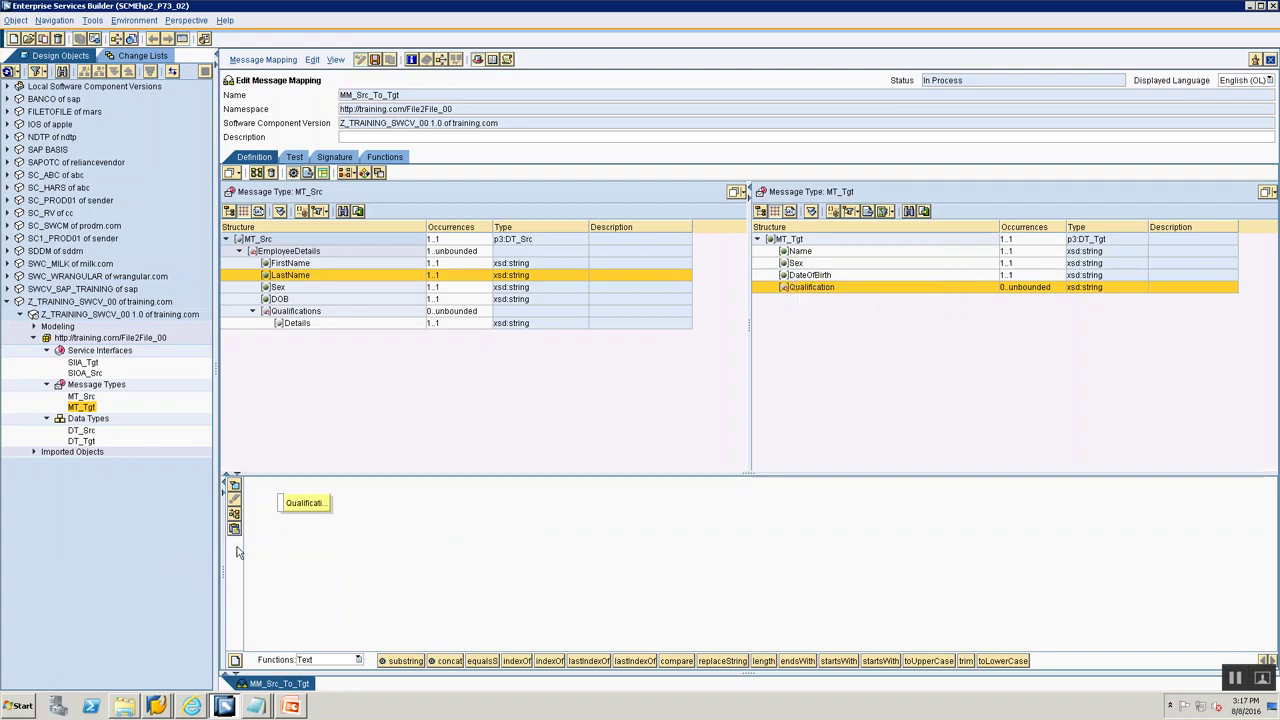
pyautogui.moveTo(312, 505); pyautogui.dragTo(495, 500)
pyautogui.moveTo(591, 498); pyautogui.dragTo(591, 507)
pyautogui.click(300, 323)
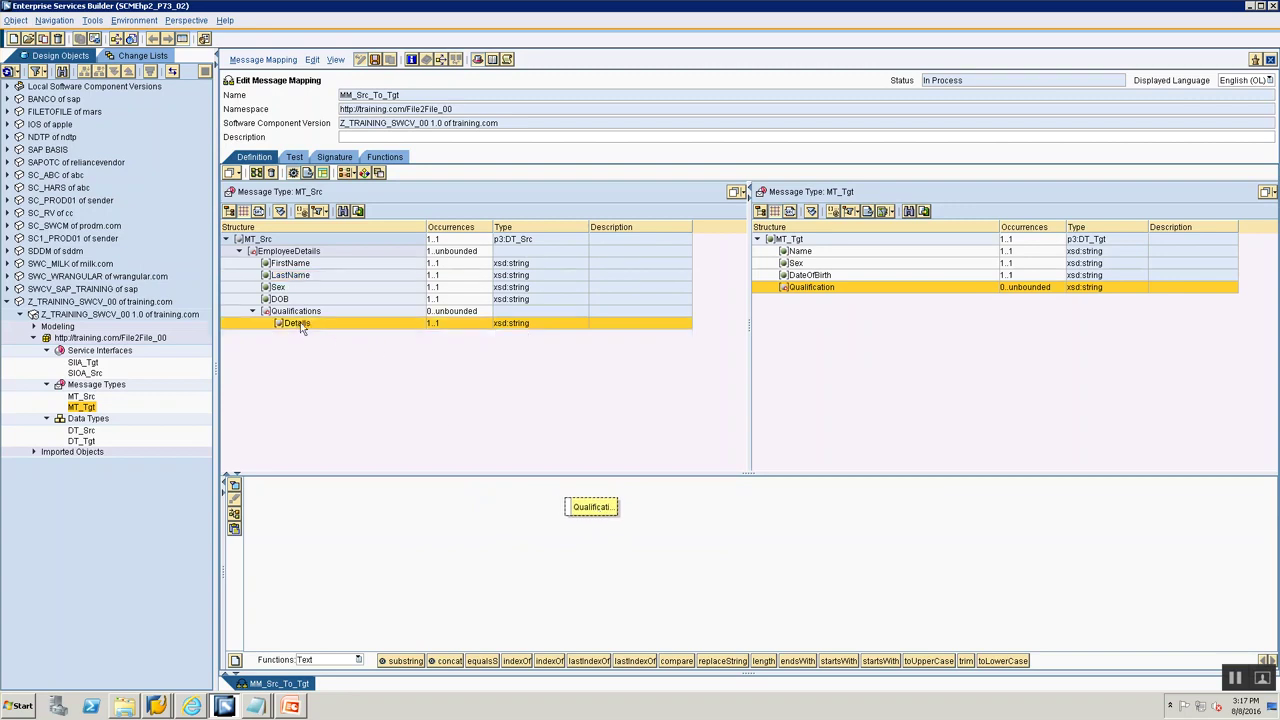
pyautogui.click(297, 312)
pyautogui.click(294, 325)
pyautogui.moveTo(294, 323); pyautogui.dragTo(310, 545)
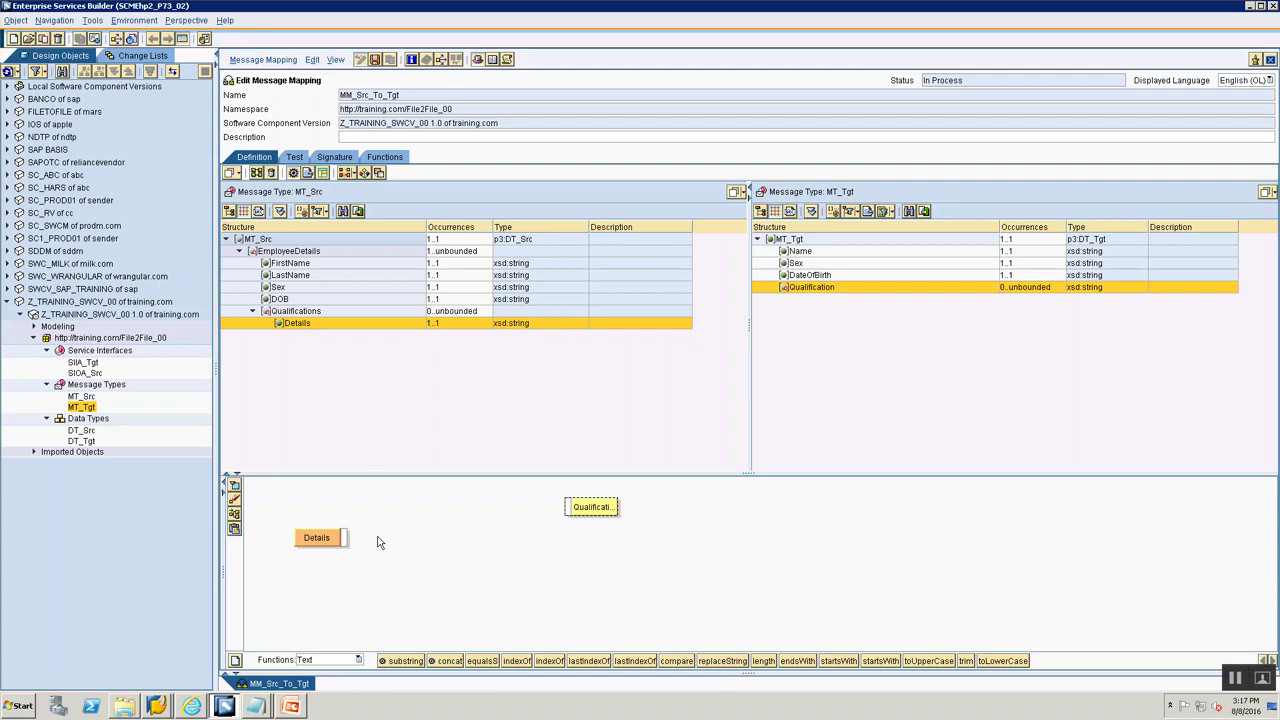
pyautogui.moveTo(344, 540); pyautogui.dragTo(567, 507)
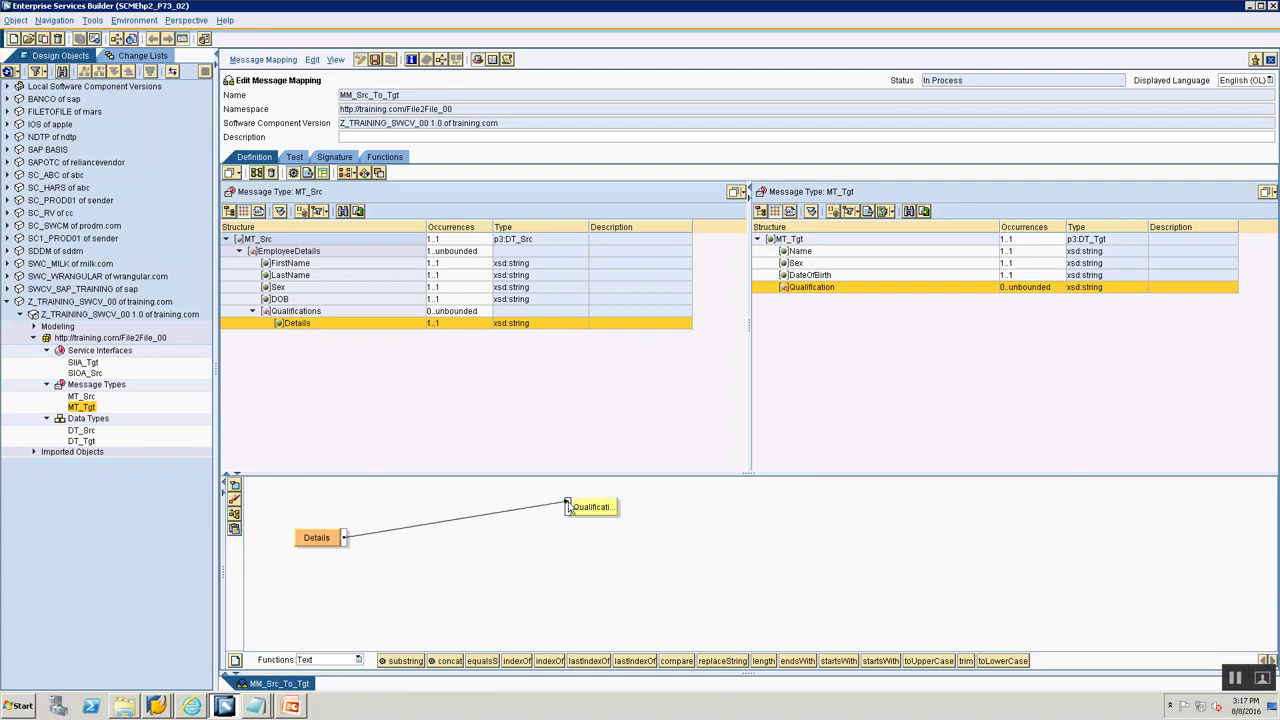
pyautogui.click(235, 513)
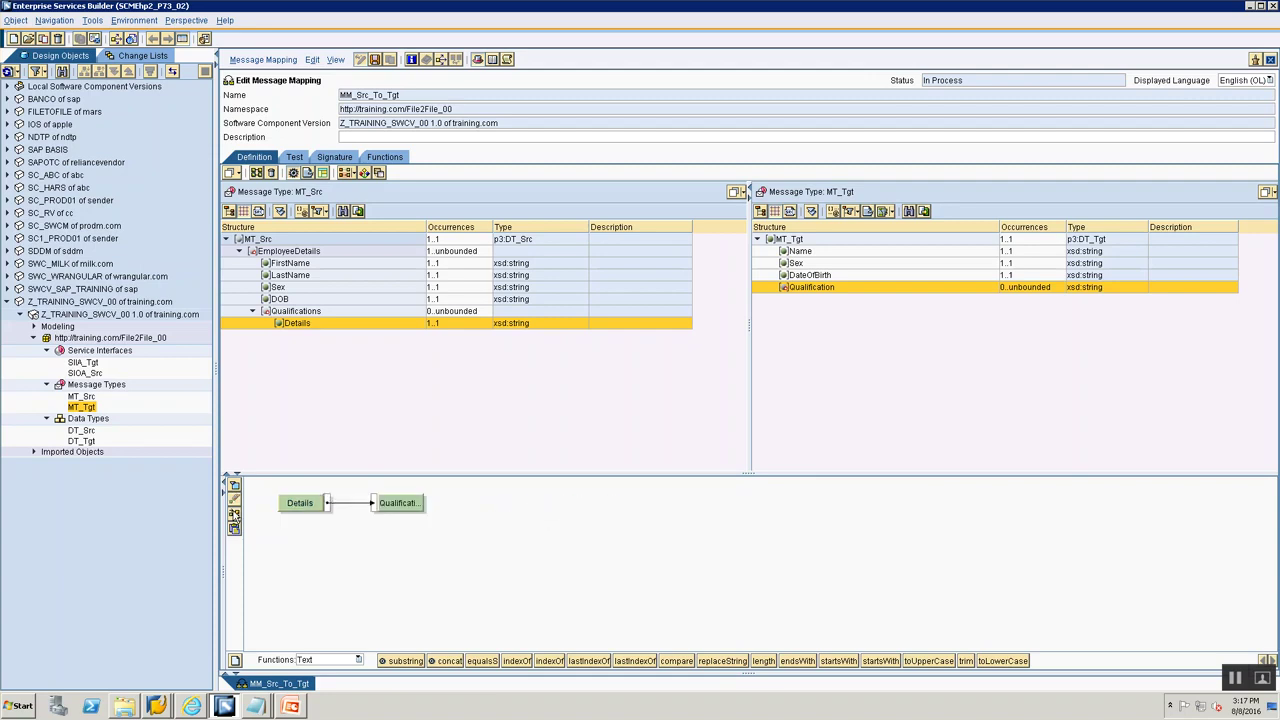
# Set the context of the source field Details to EmployeeDetails and save the message mapping
pyautogui.rightClick(308, 510)
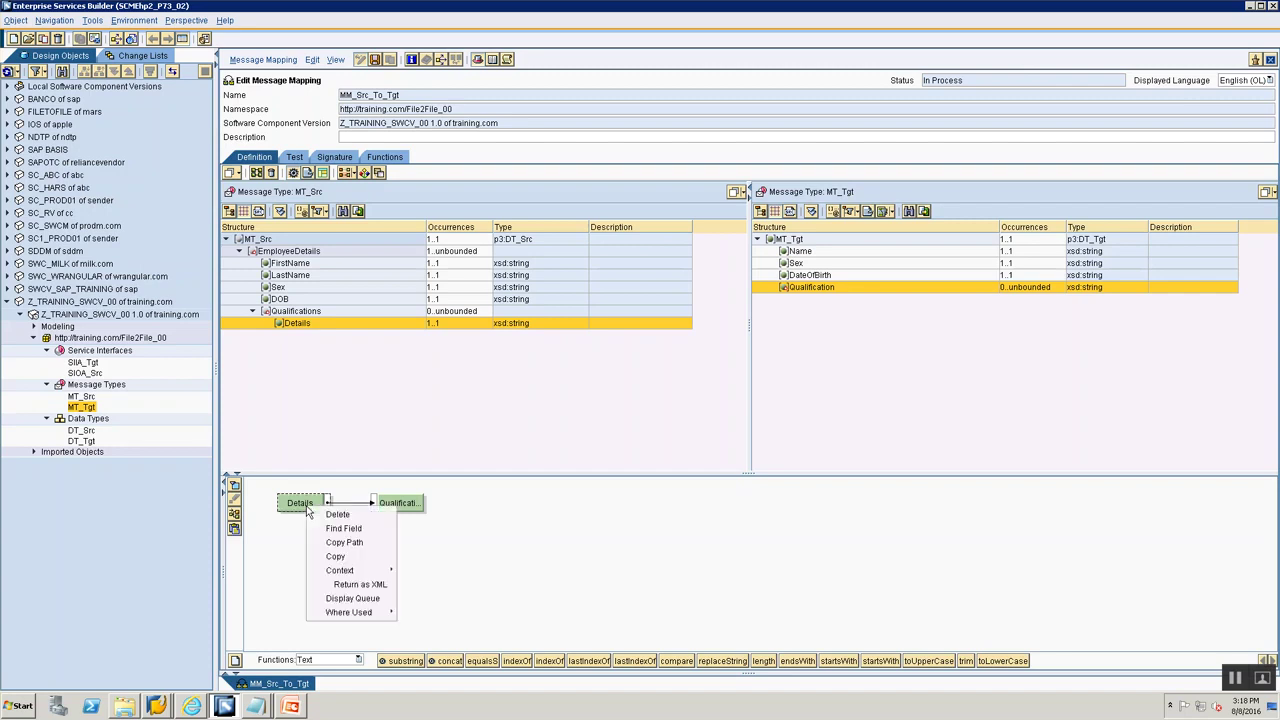
pyautogui.moveTo(338, 572)
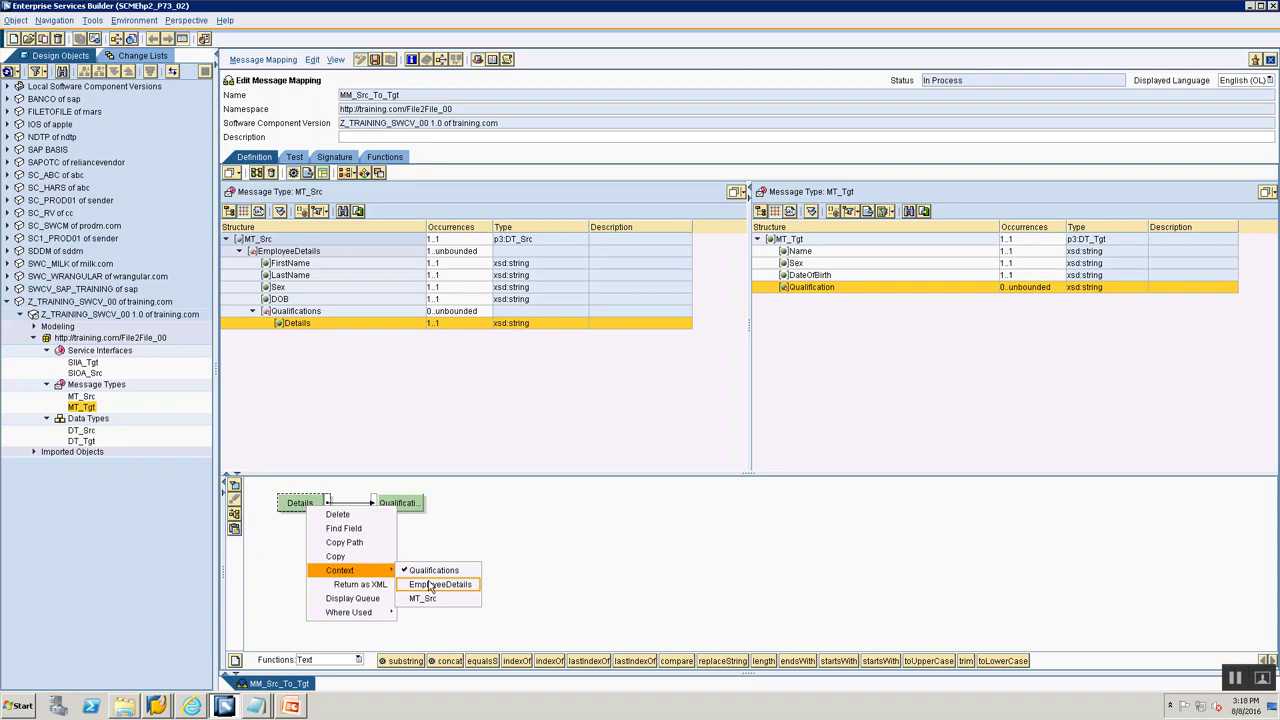
pyautogui.click(430, 585)
pyautogui.rightClick(316, 502)
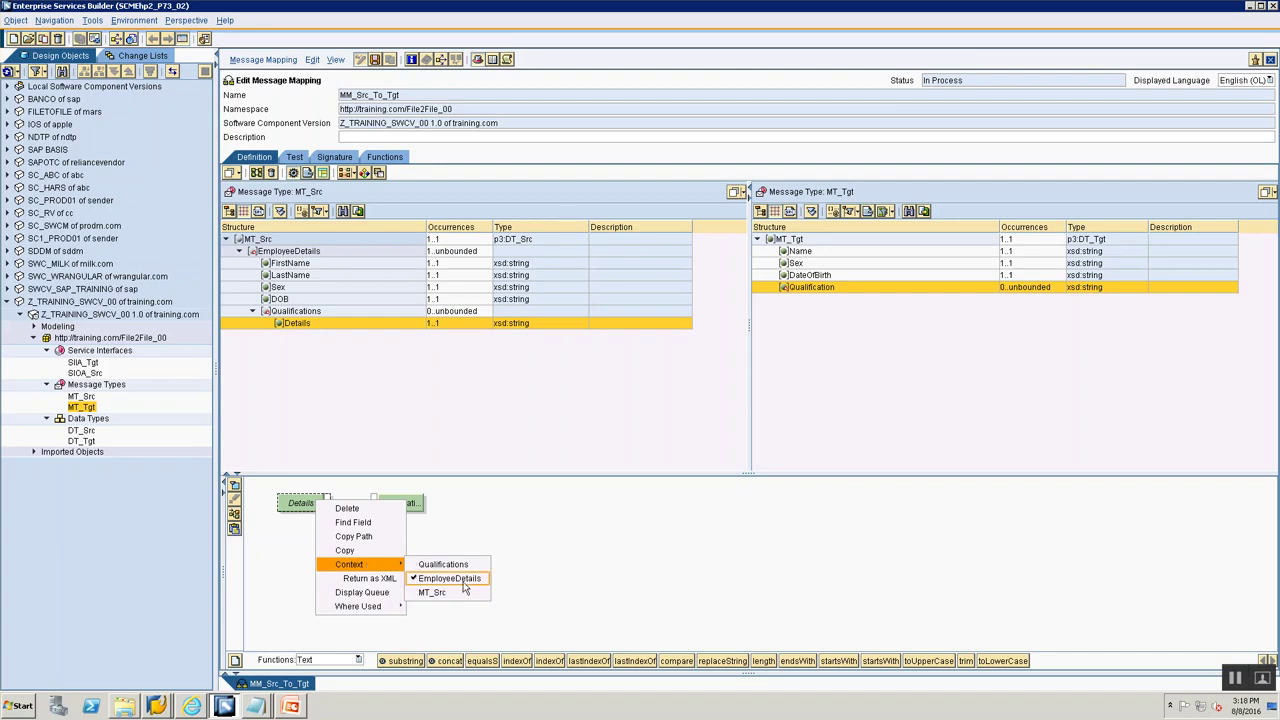
pyautogui.click(464, 587)
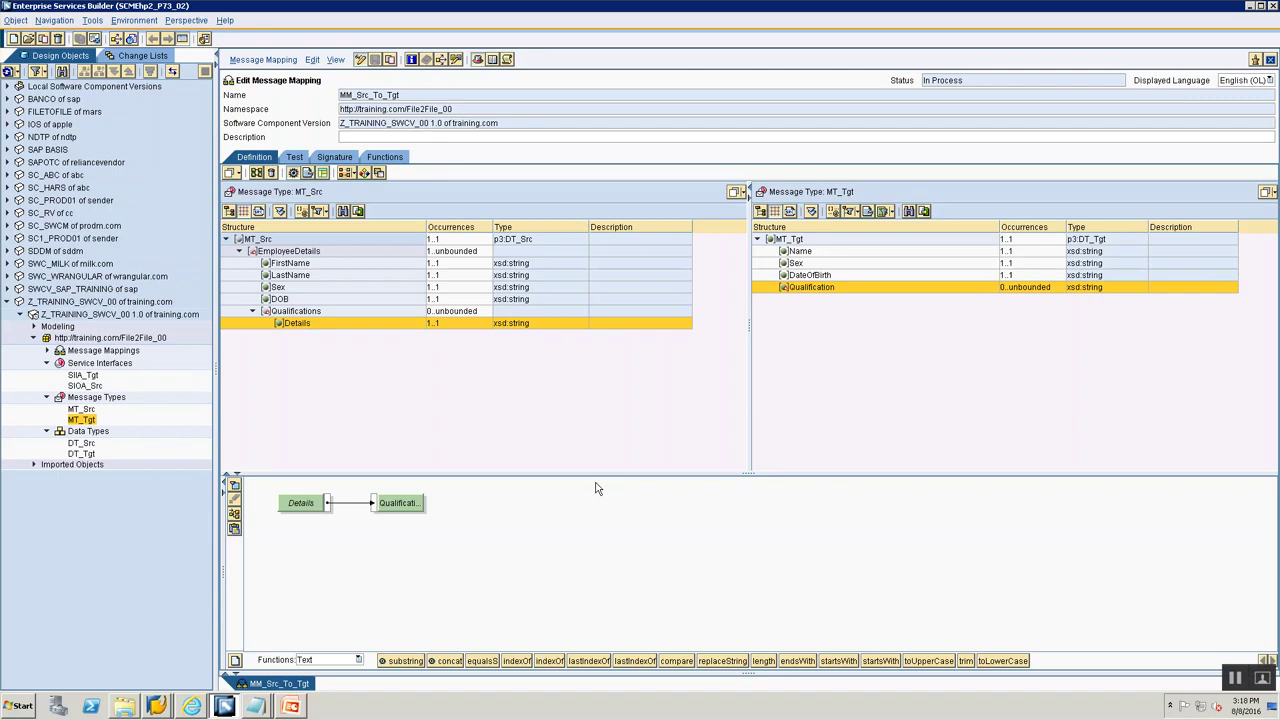
# In the mapping's test instance, enter the employee's first name, last name and date of birth under EmployeeDetails, with Sex set to M
pyautogui.click(296, 162)
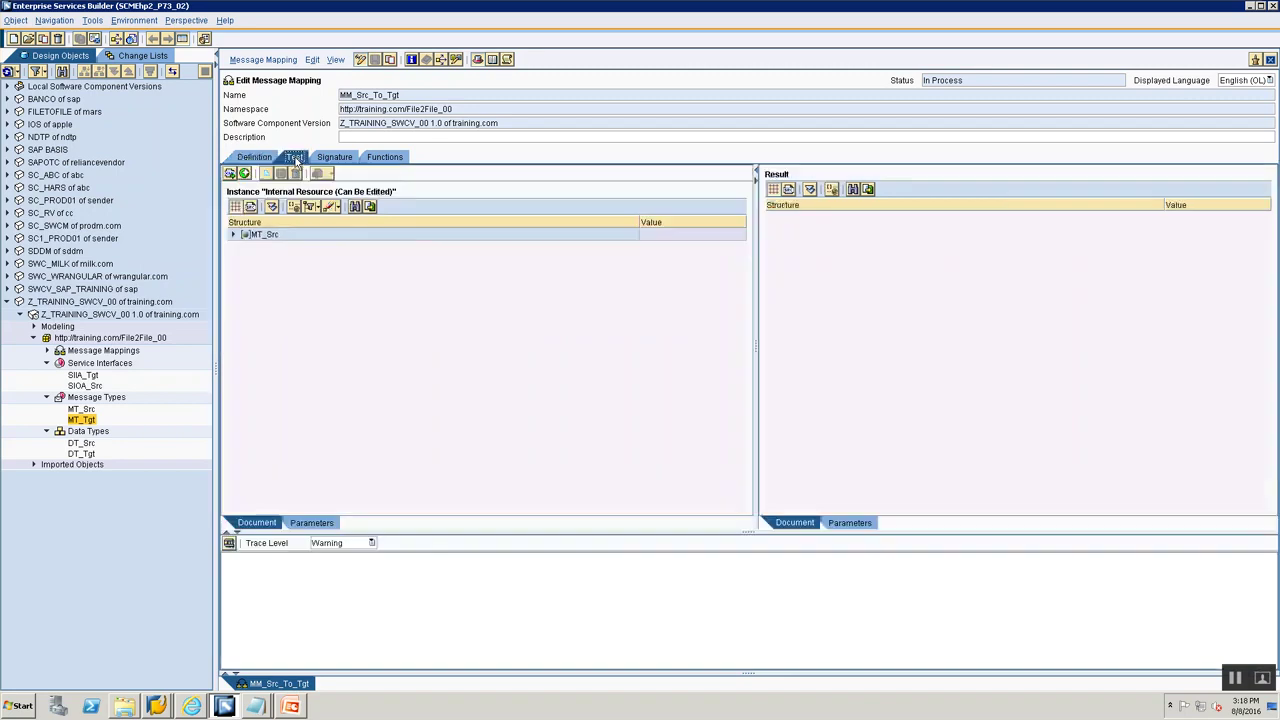
pyautogui.click(234, 236)
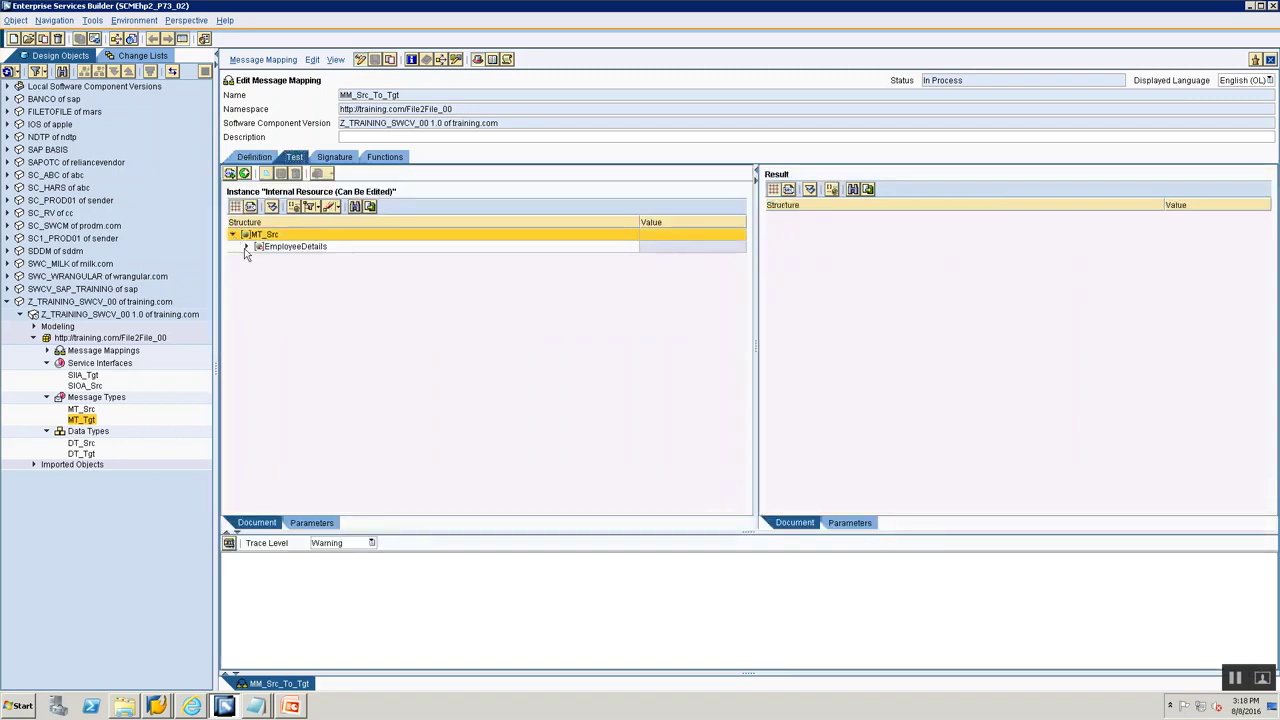
pyautogui.click(245, 248)
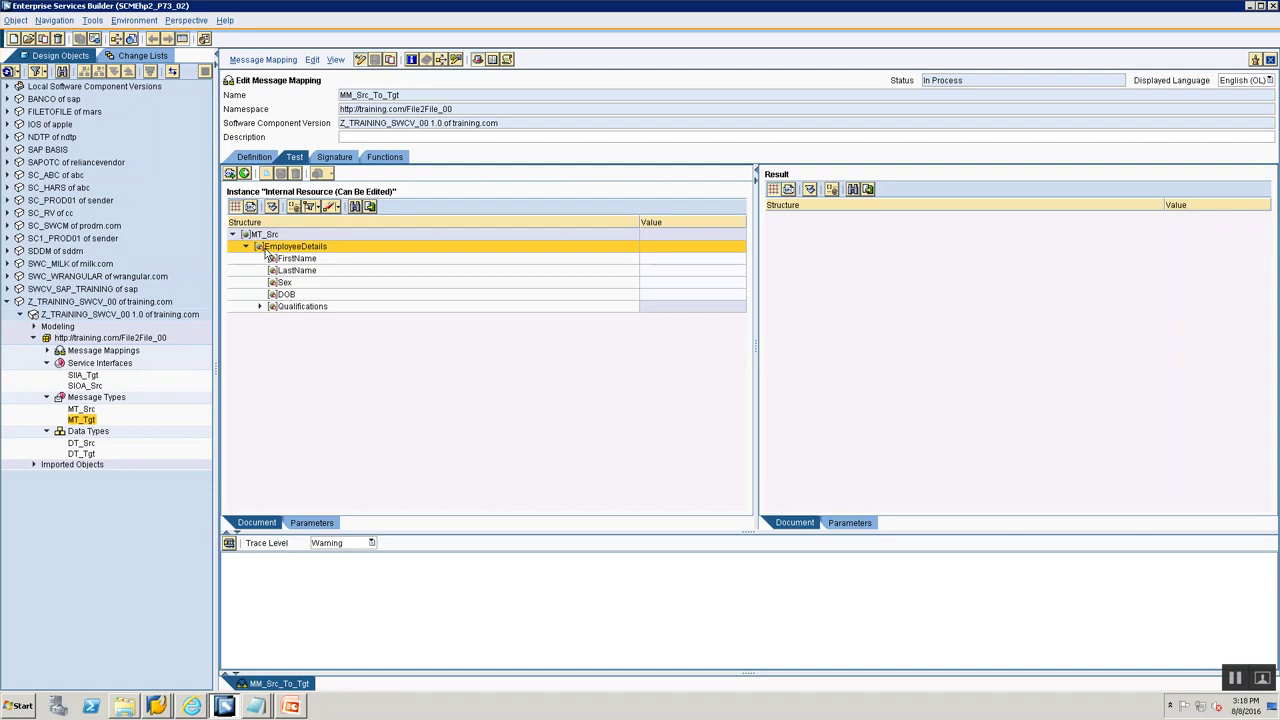
pyautogui.rightClick(265, 250)
pyautogui.click(254, 258)
pyautogui.click(684, 255)
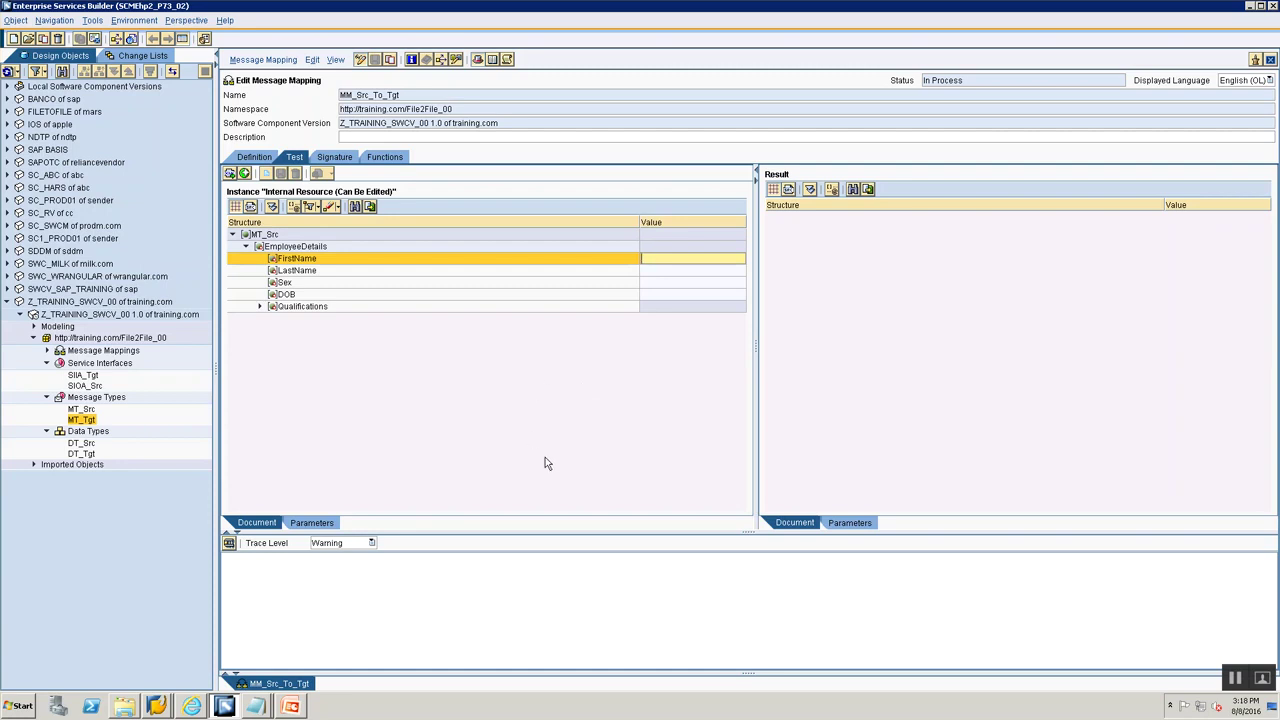
pyautogui.write('John')
pyautogui.click(664, 268)
pyautogui.write('Doe')
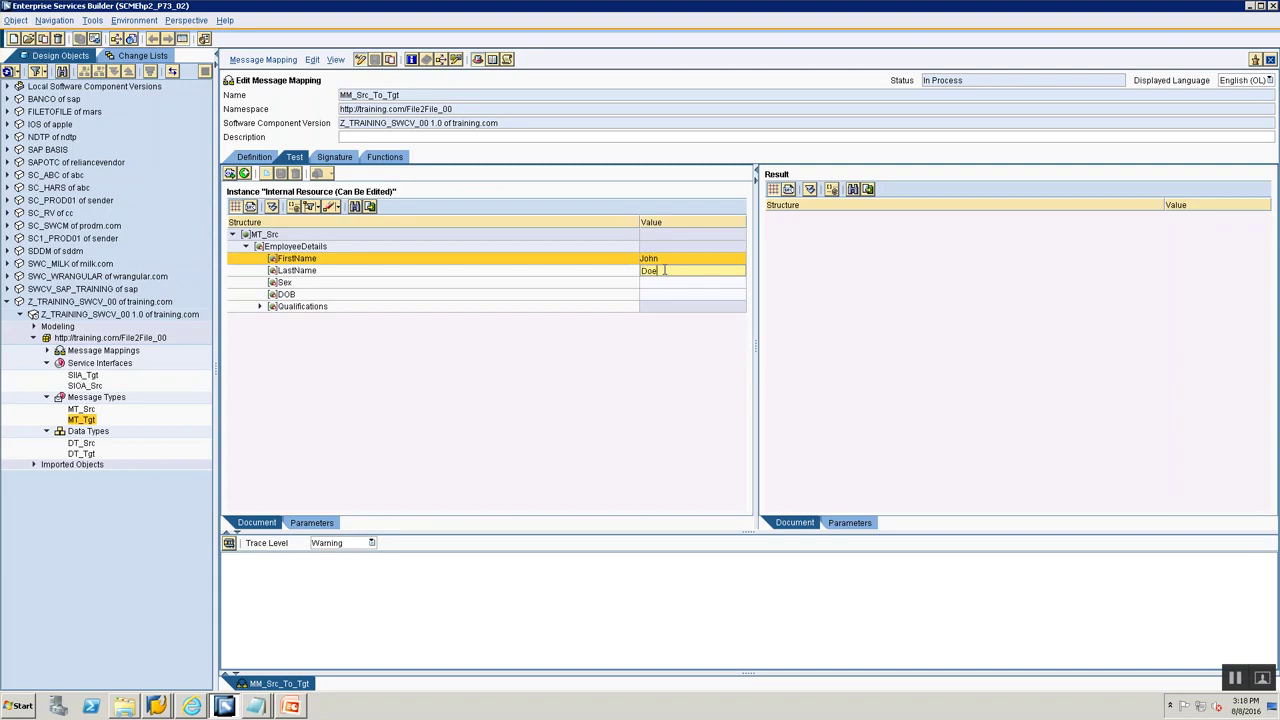
pyautogui.click(663, 285)
pyautogui.click(648, 295)
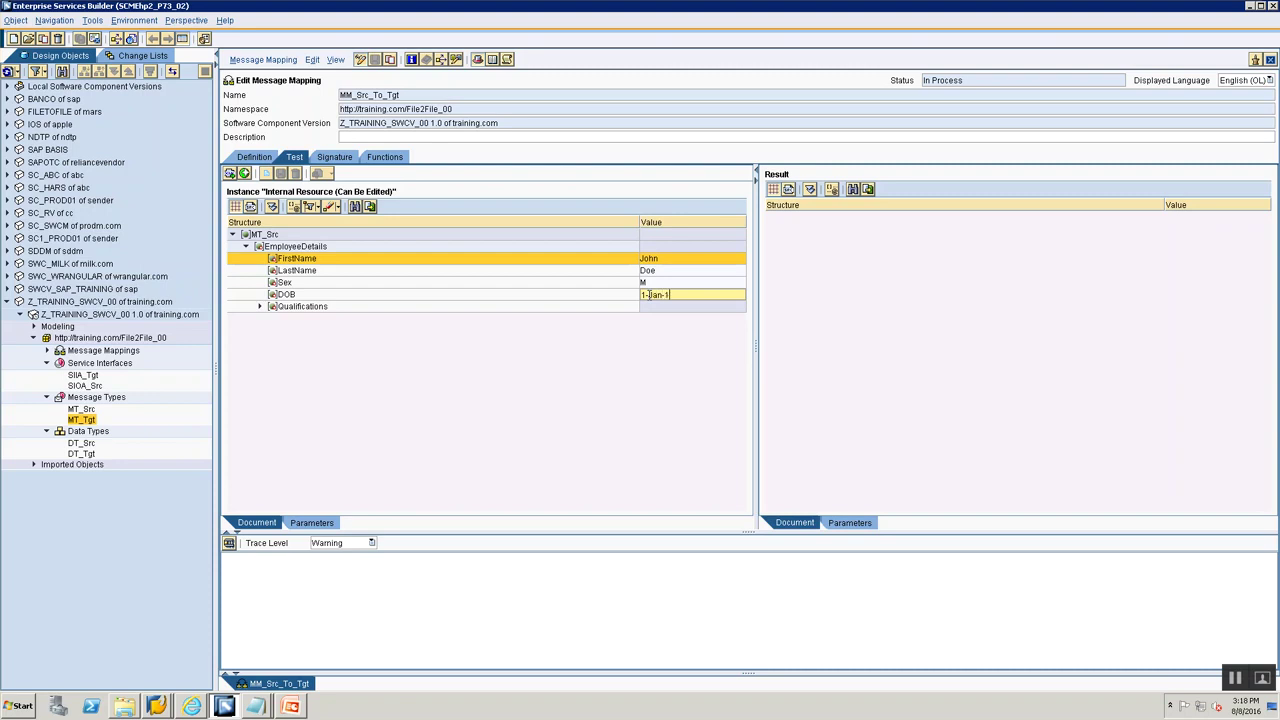
pyautogui.write('1-Jan-1990')
# Set the Details test value under Qualifications to B.Tech, run the mapping test and dismiss the processing log
pyautogui.click(259, 306)
pyautogui.click(673, 318)
pyautogui.write('B.Tech')
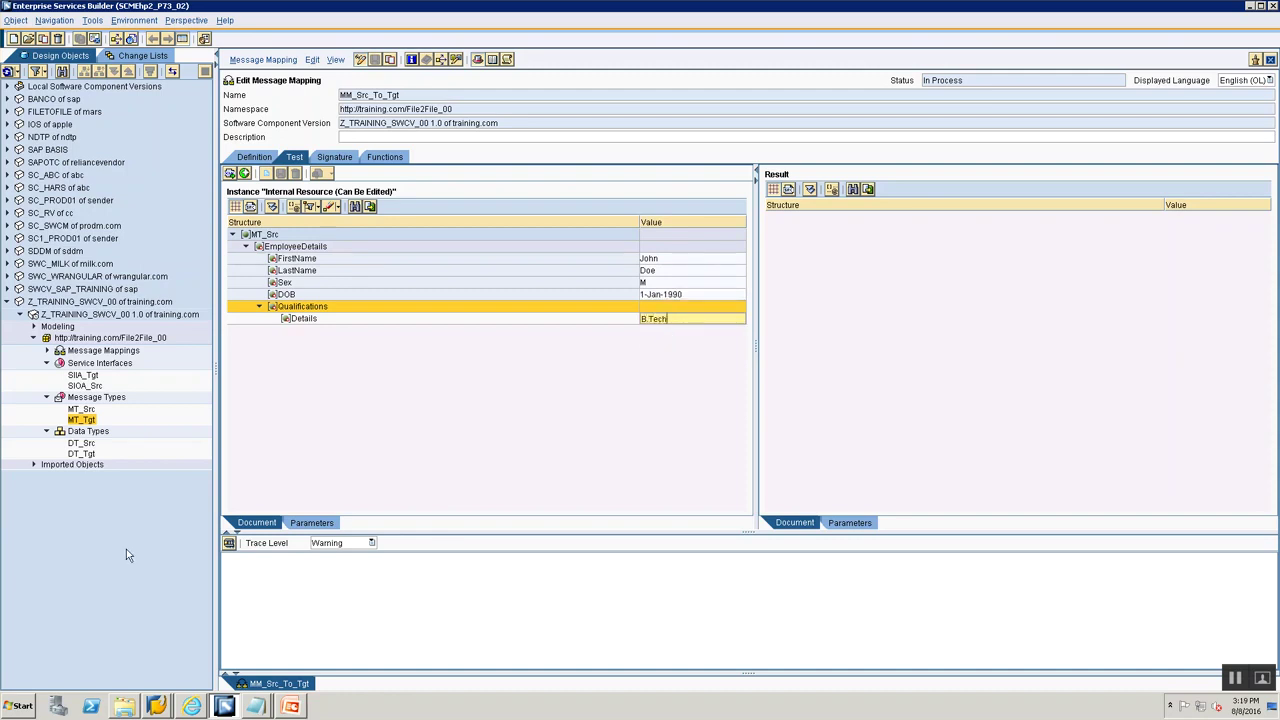
pyautogui.click(229, 543)
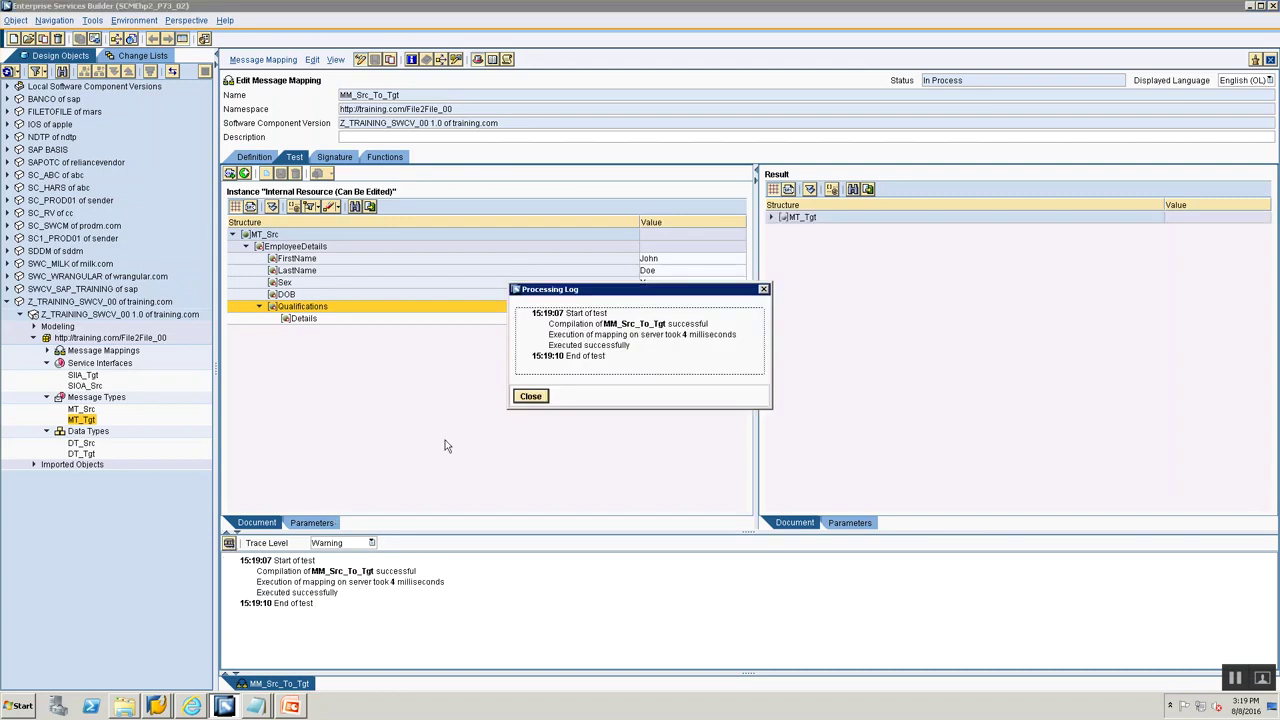
pyautogui.click(526, 398)
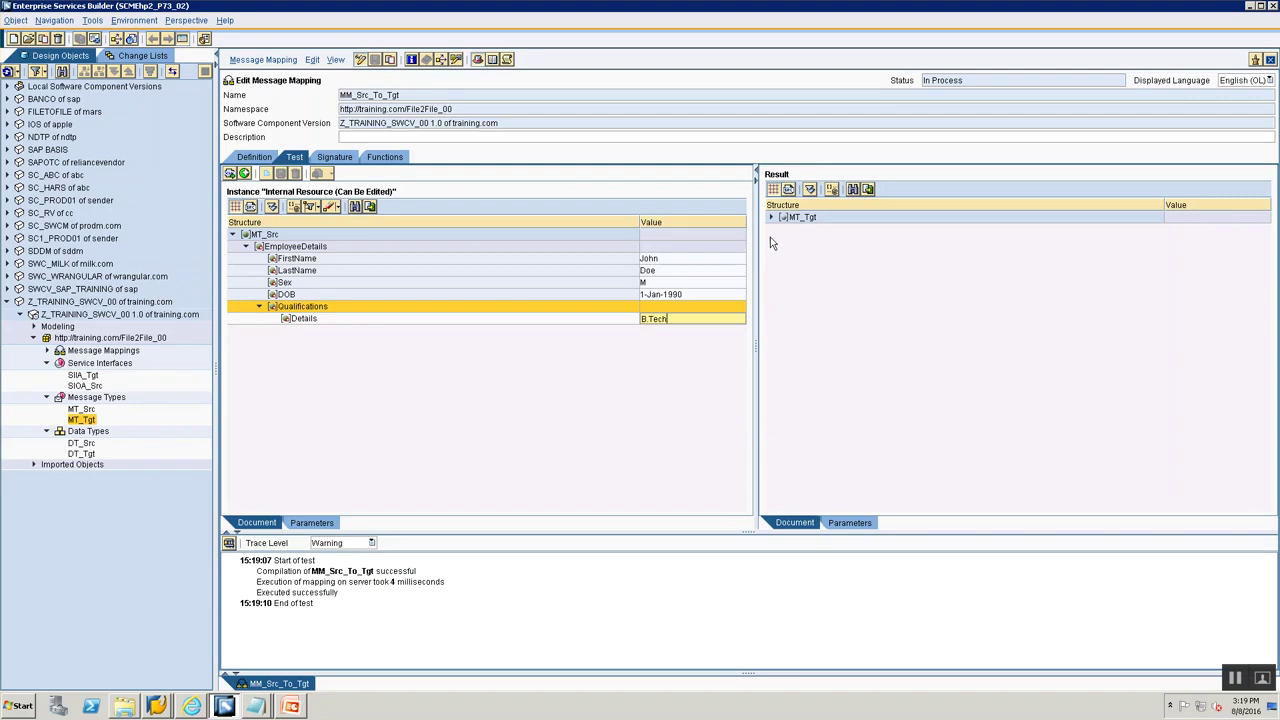
# Expand the MT_Tgt test result and duplicate the Qualifications subtree under EmployeeDetails in the test instance
pyautogui.click(771, 218)
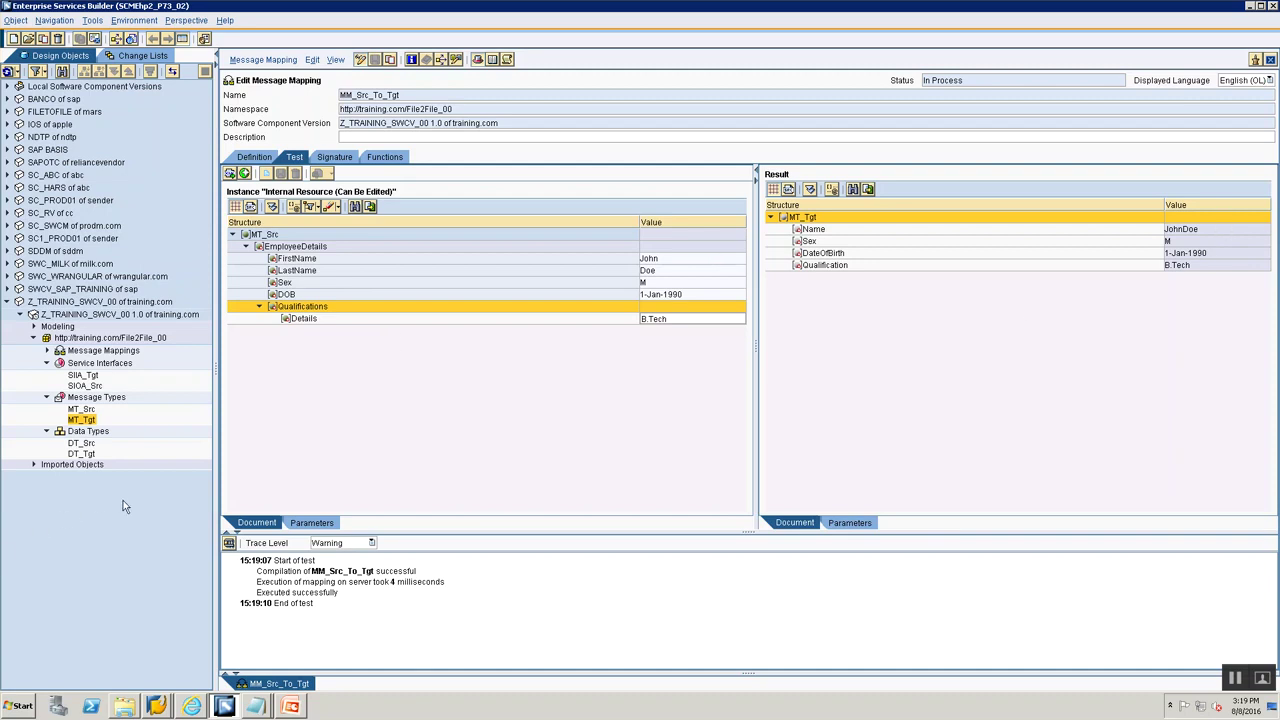
pyautogui.rightClick(302, 313)
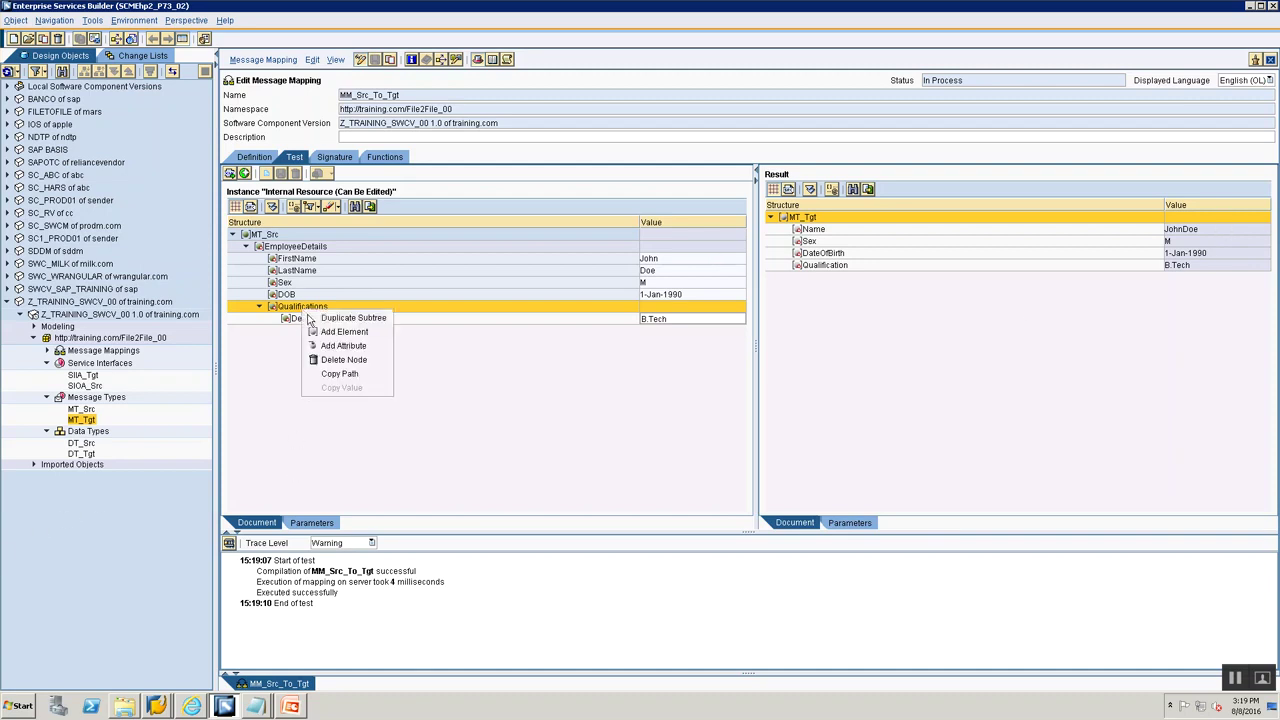
pyautogui.click(250, 345)
pyautogui.rightClick(286, 312)
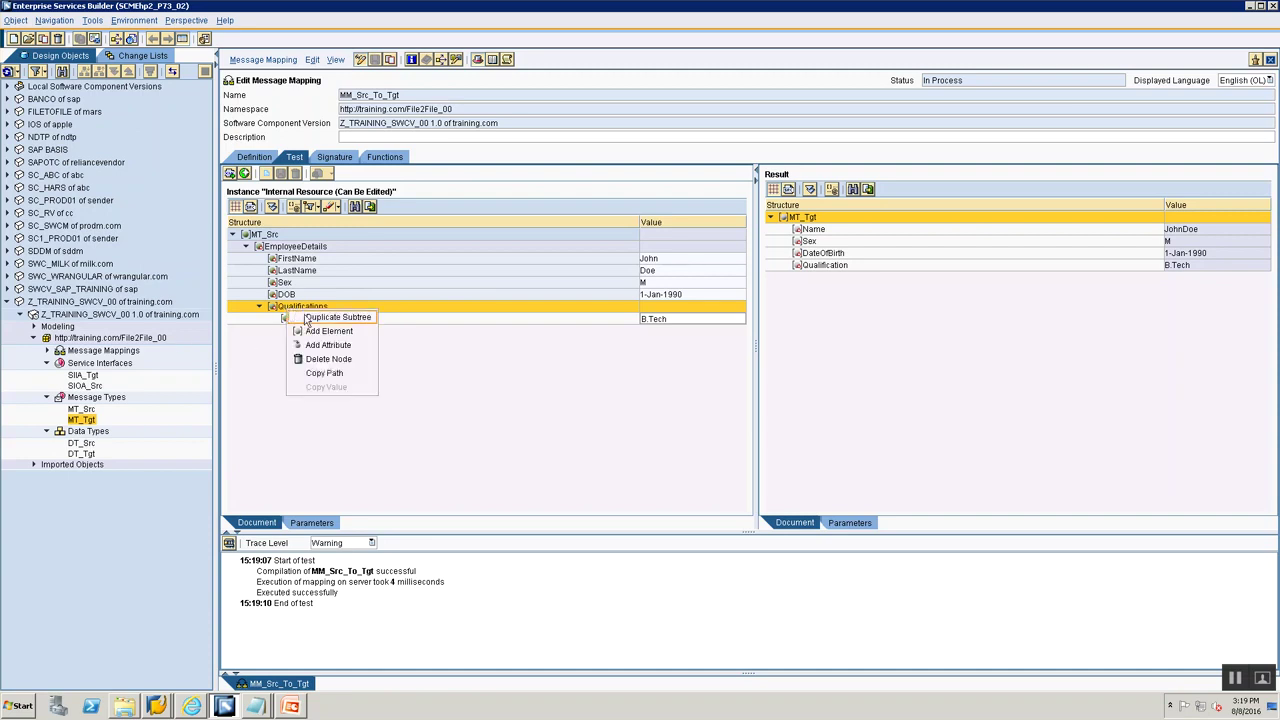
pyautogui.click(305, 320)
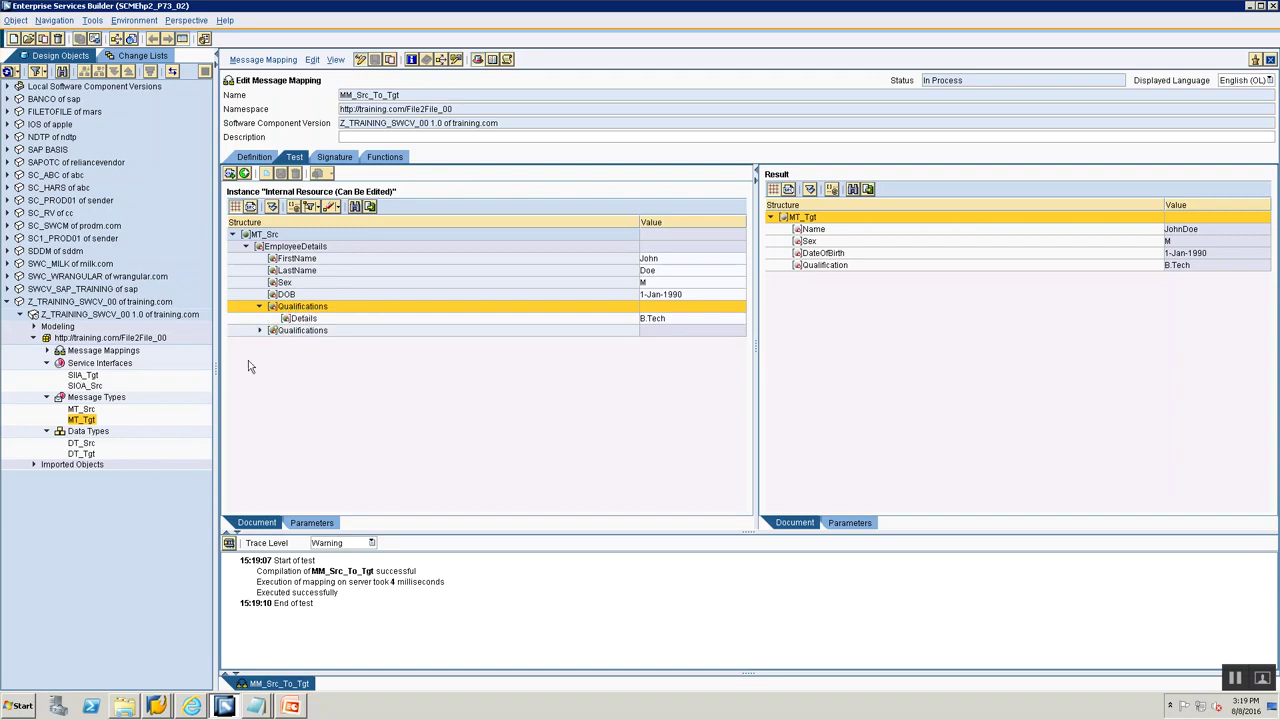
# Set Details under the second Qualifications node to MS, run the mapping test and dismiss the processing log
pyautogui.click(262, 333)
pyautogui.click(677, 342)
pyautogui.press('BackSpace')
pyautogui.press('BackSpace')
pyautogui.press('BackSpace')
pyautogui.write('Masters')
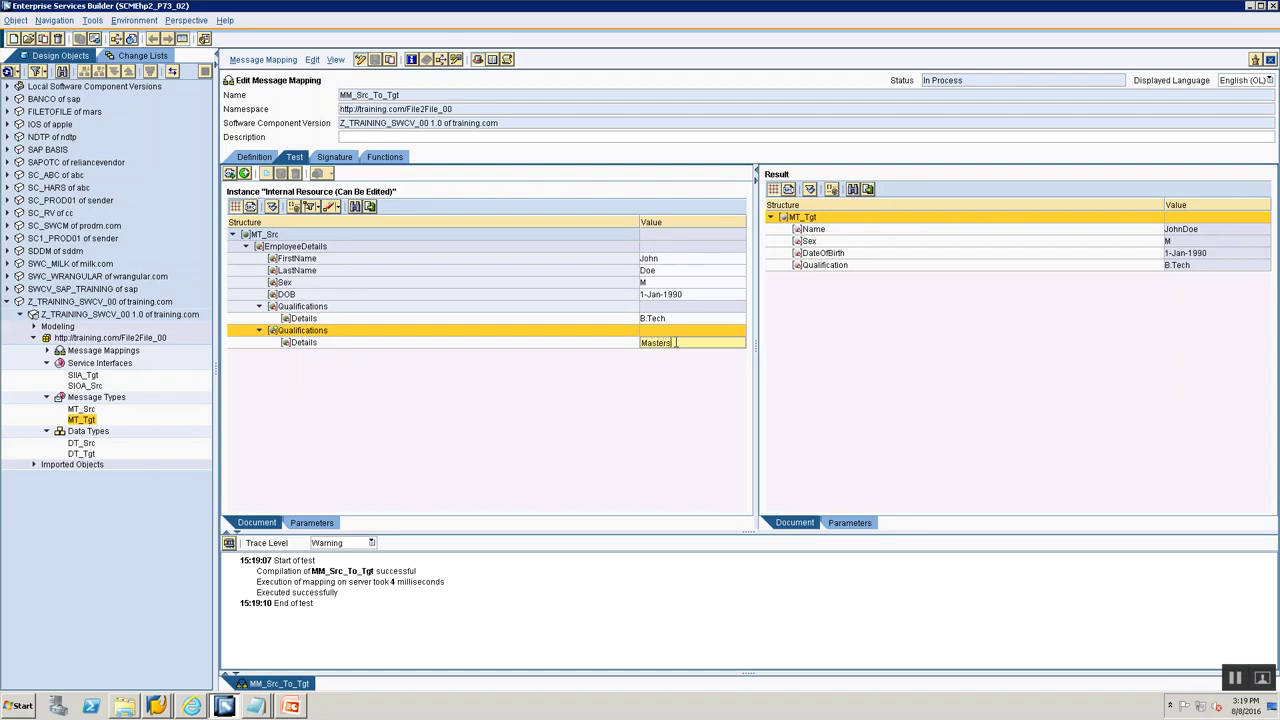
pyautogui.press('Return')
pyautogui.click(229, 544)
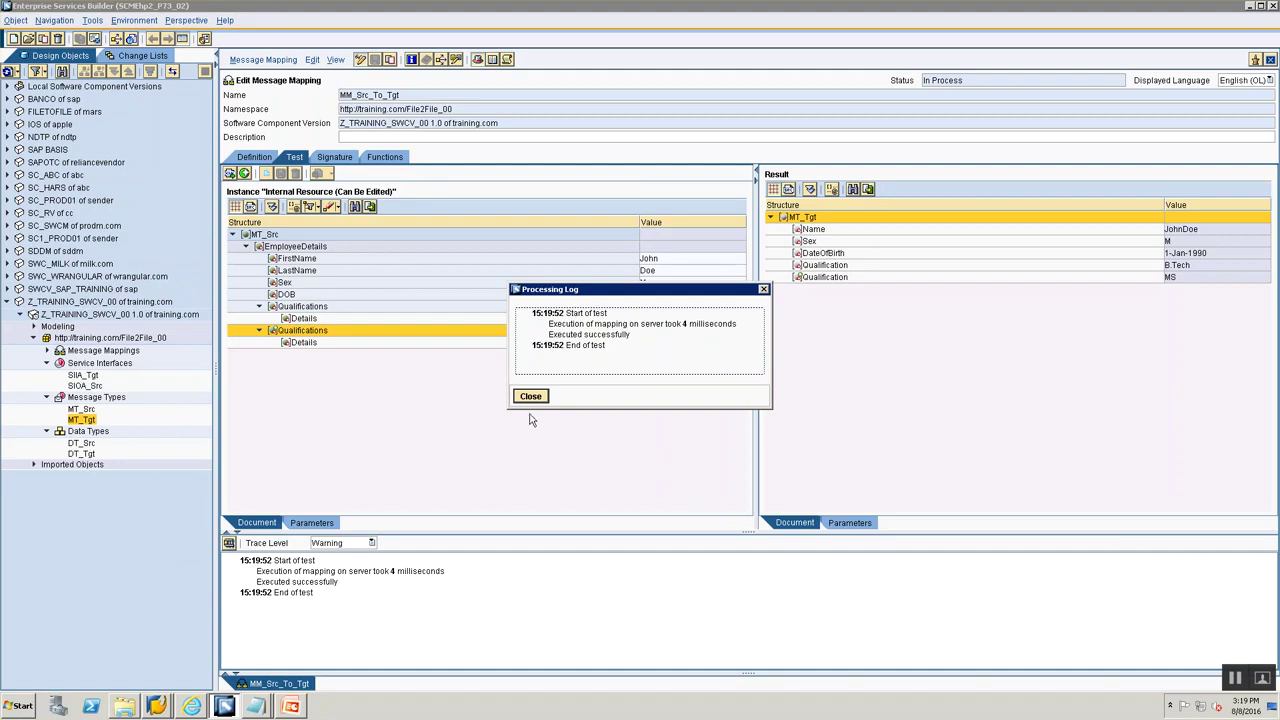
pyautogui.click(531, 397)
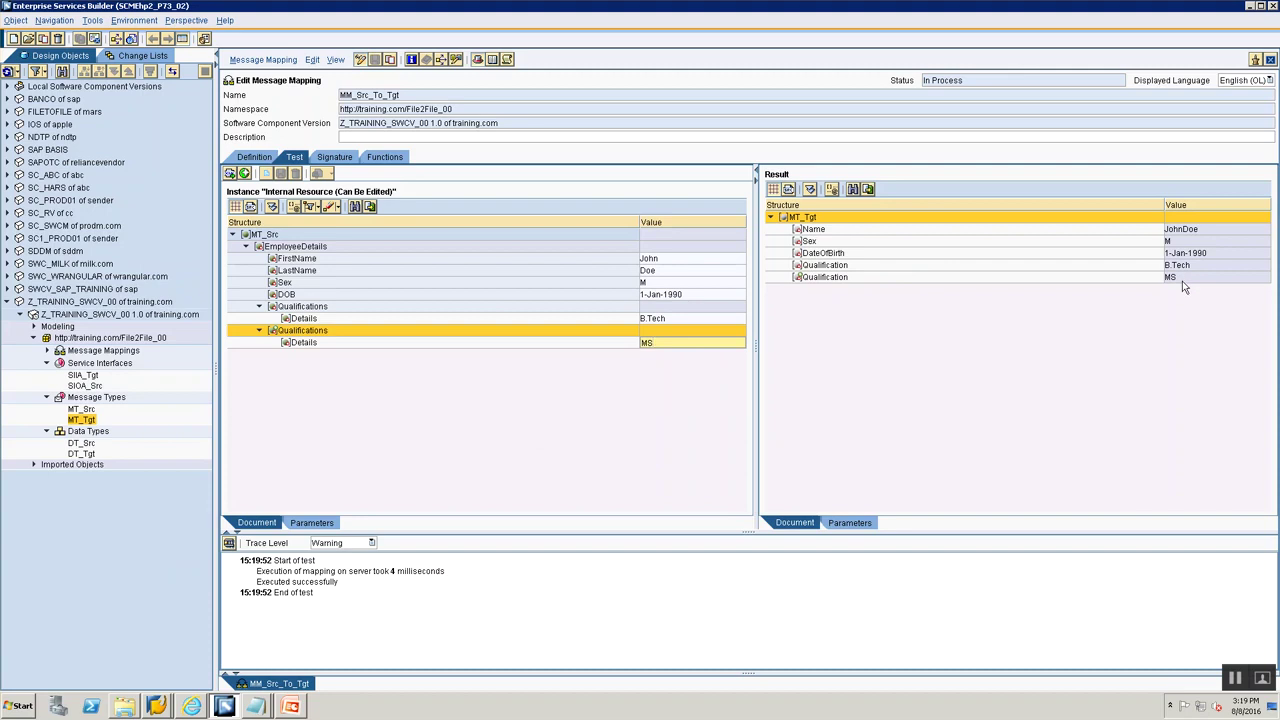
# Duplicate the EmployeeDetails subtree in the test instance and expand the copy
pyautogui.click(282, 248)
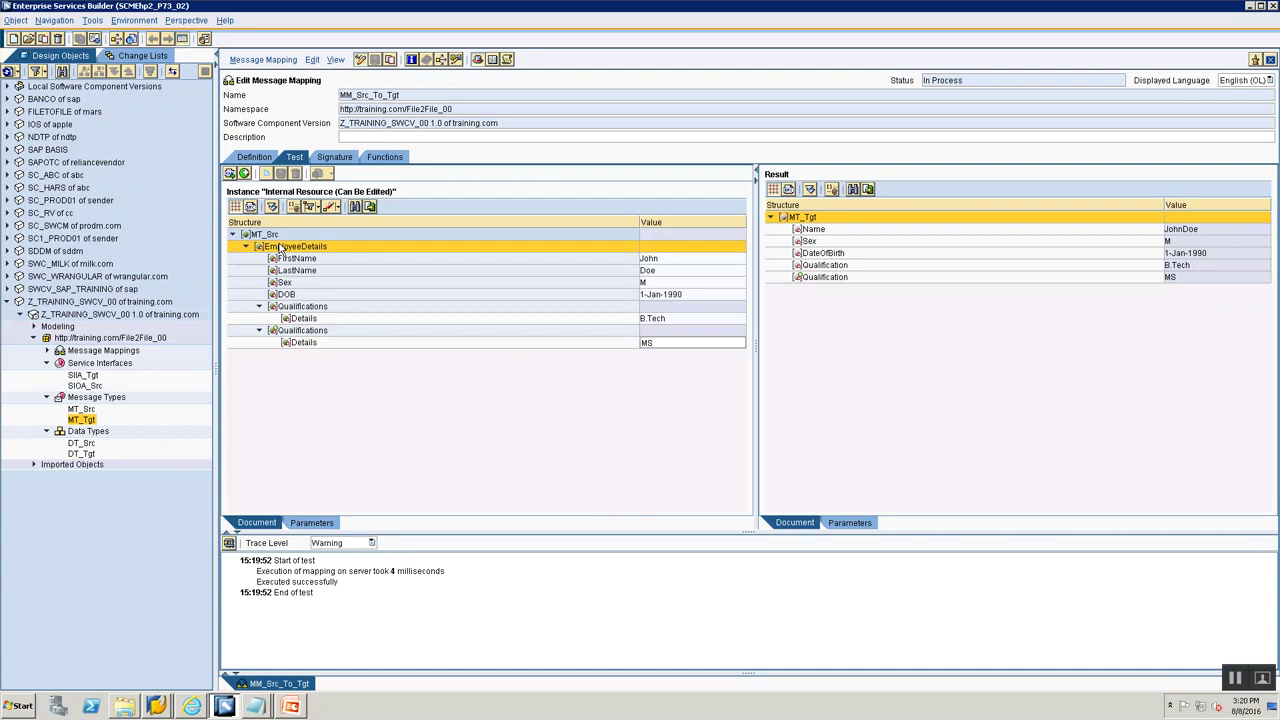
pyautogui.rightClick(280, 249)
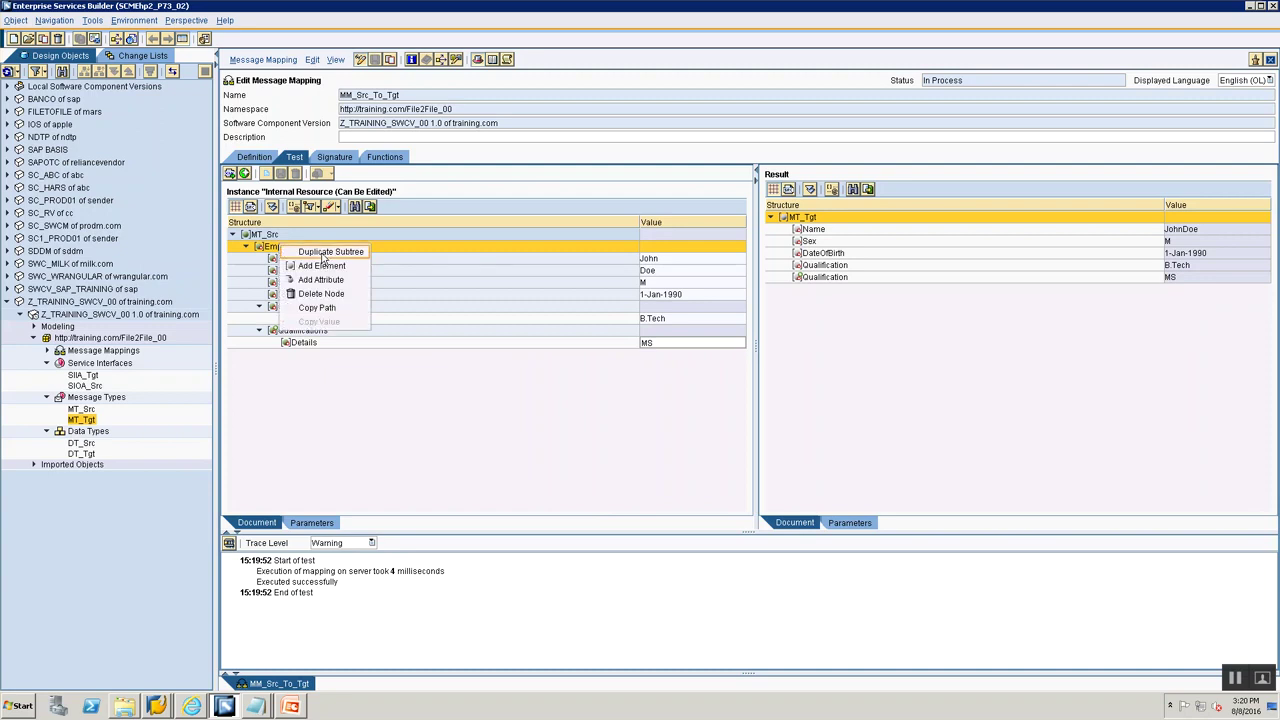
pyautogui.click(322, 252)
pyautogui.click(246, 355)
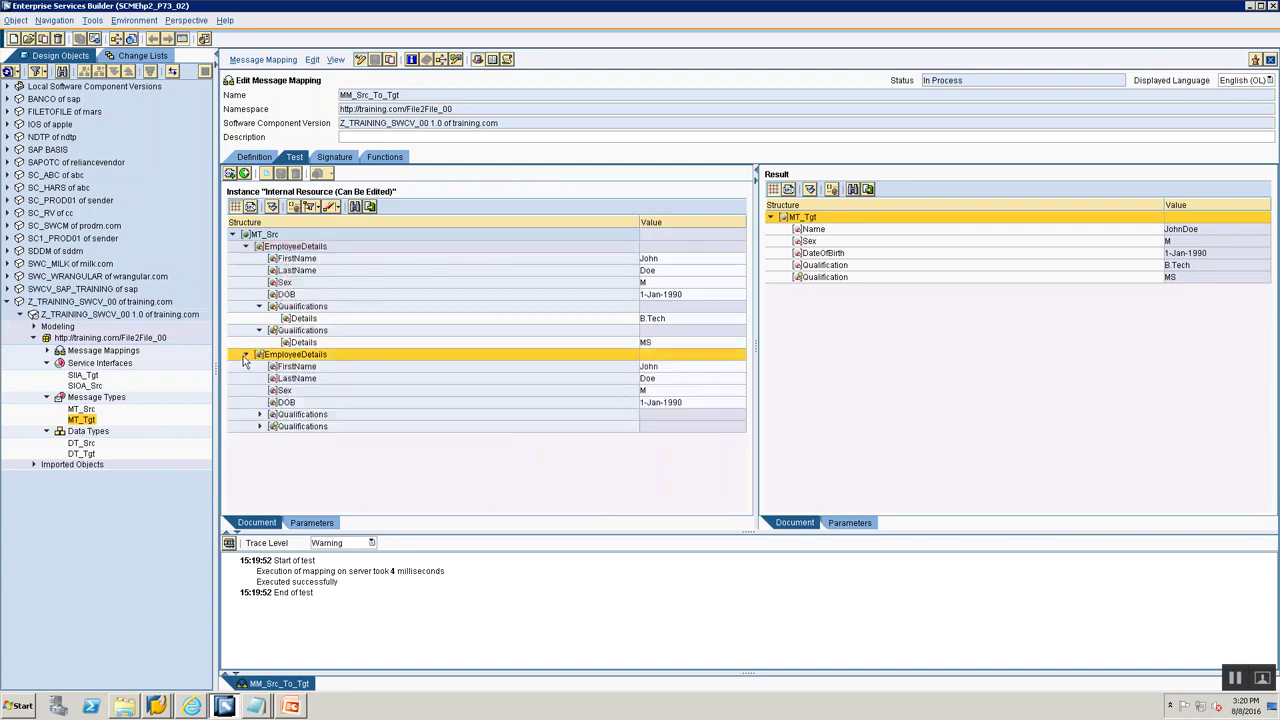
# In the second EmployeeDetails node, enter a different first name, last name and date of birth, with Sex set to F
pyautogui.click(668, 365)
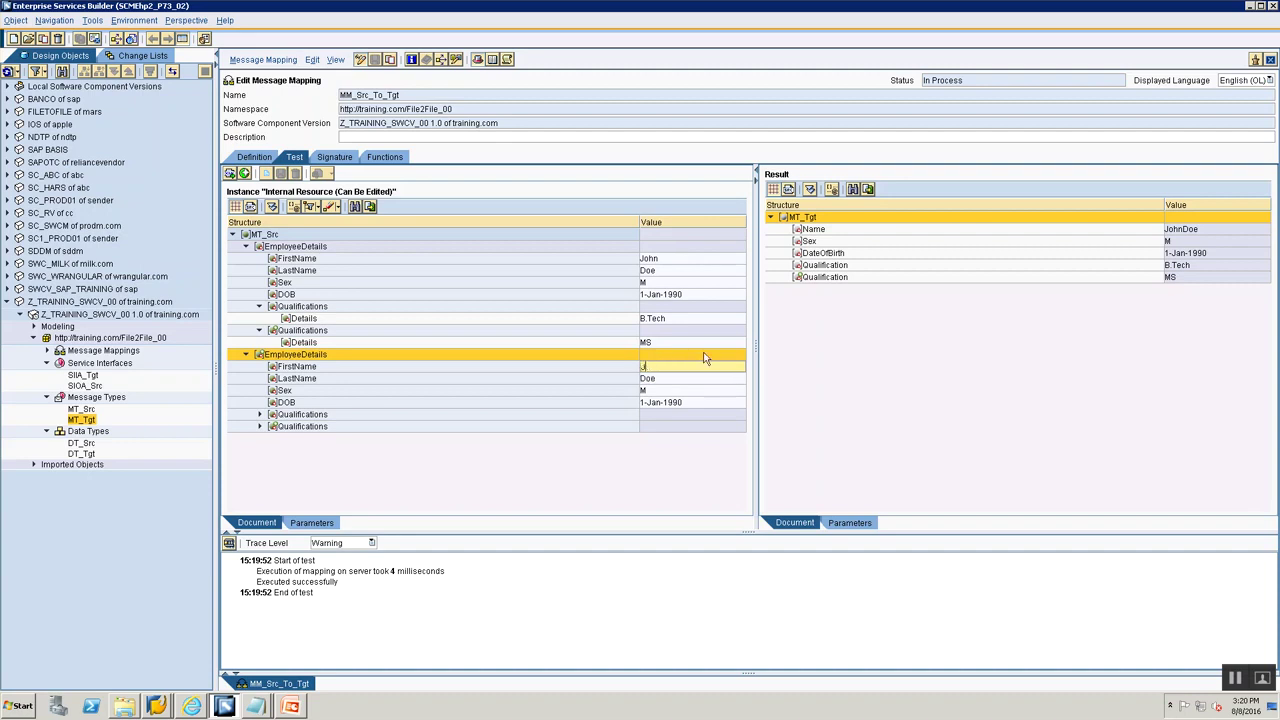
pyautogui.write('Jane')
pyautogui.click(687, 380)
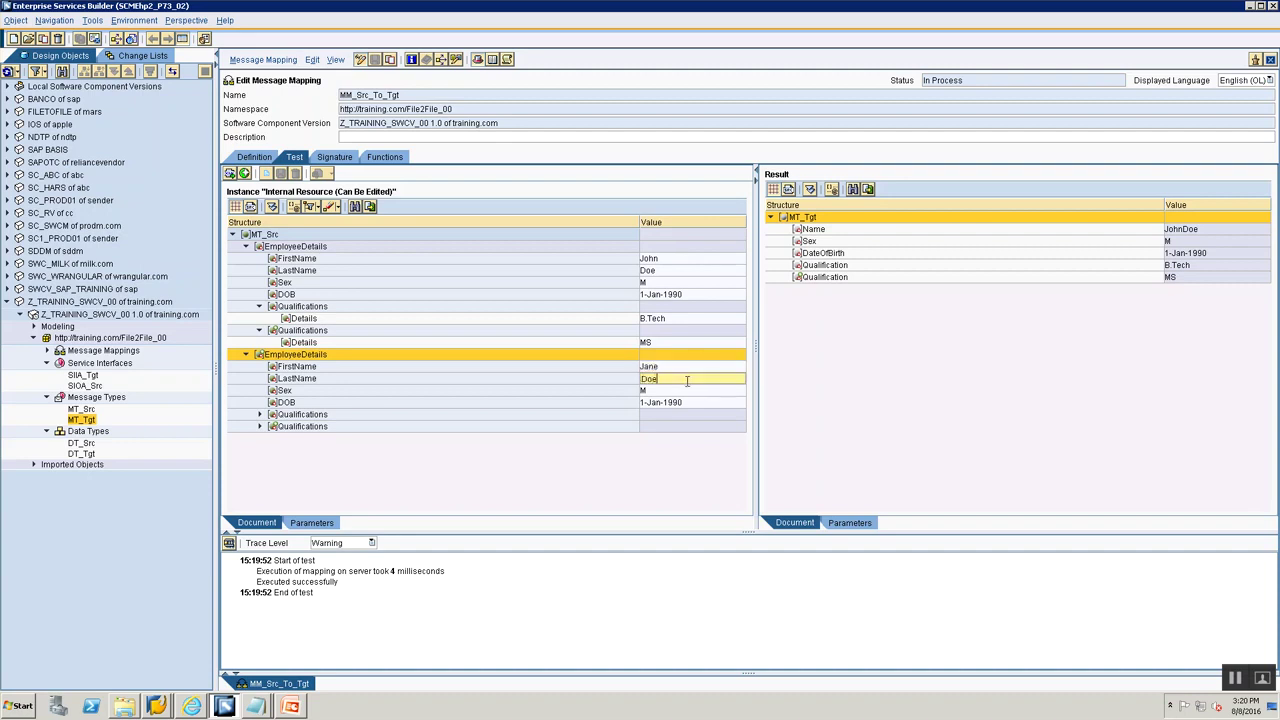
pyautogui.click(675, 391)
pyautogui.write('F')
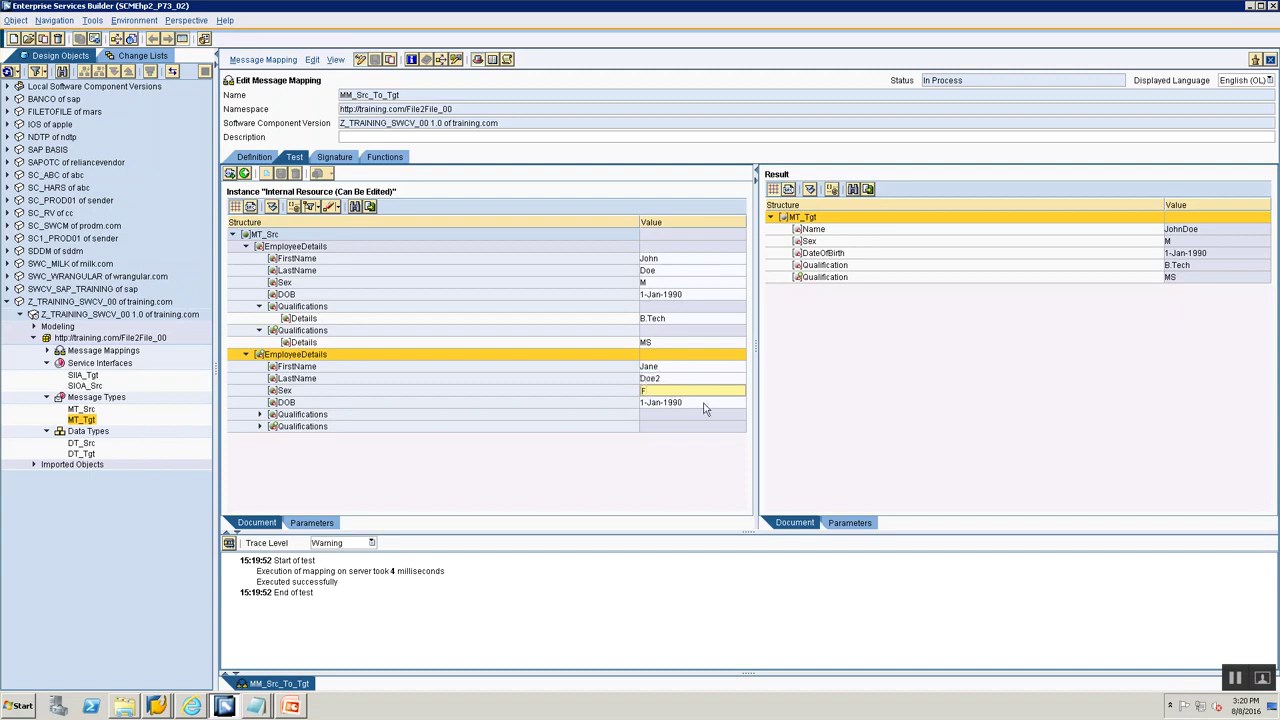
pyautogui.click(704, 403)
pyautogui.write('2')
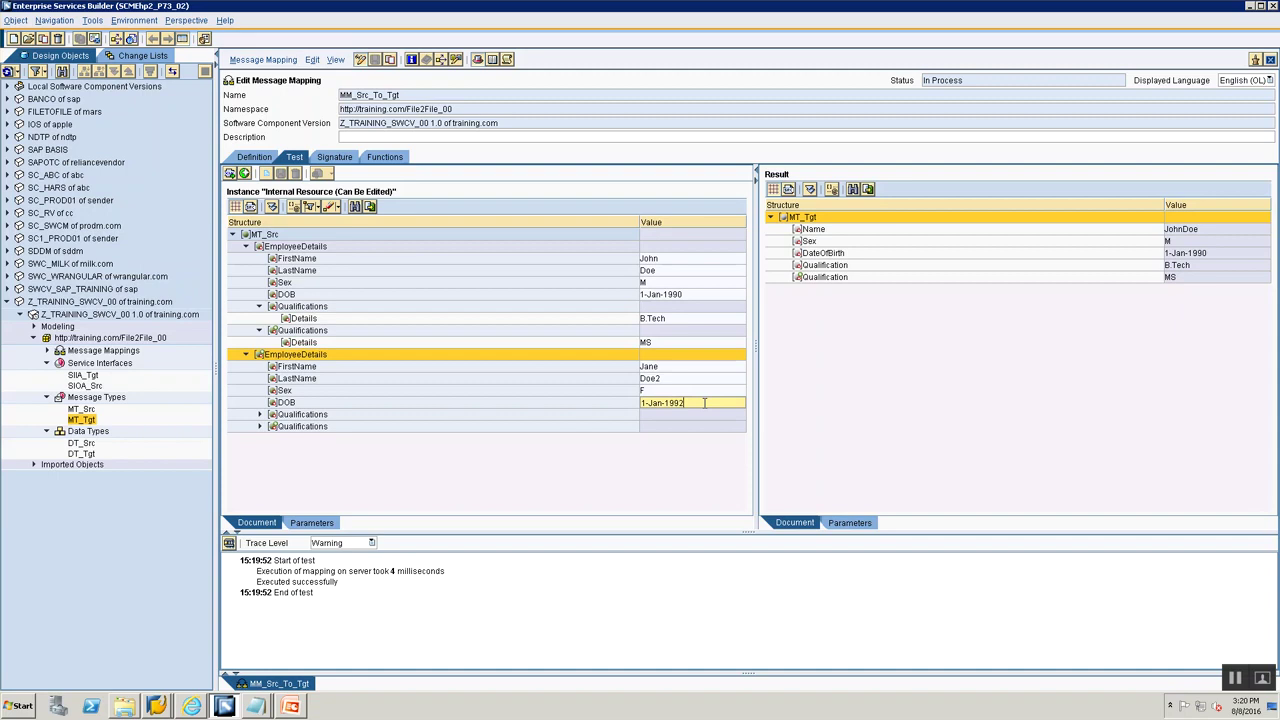
# Delete the last Qualifications node of the second EmployeeDetails and set the remaining one's Details to SportsSecientist
pyautogui.rightClick(280, 428)
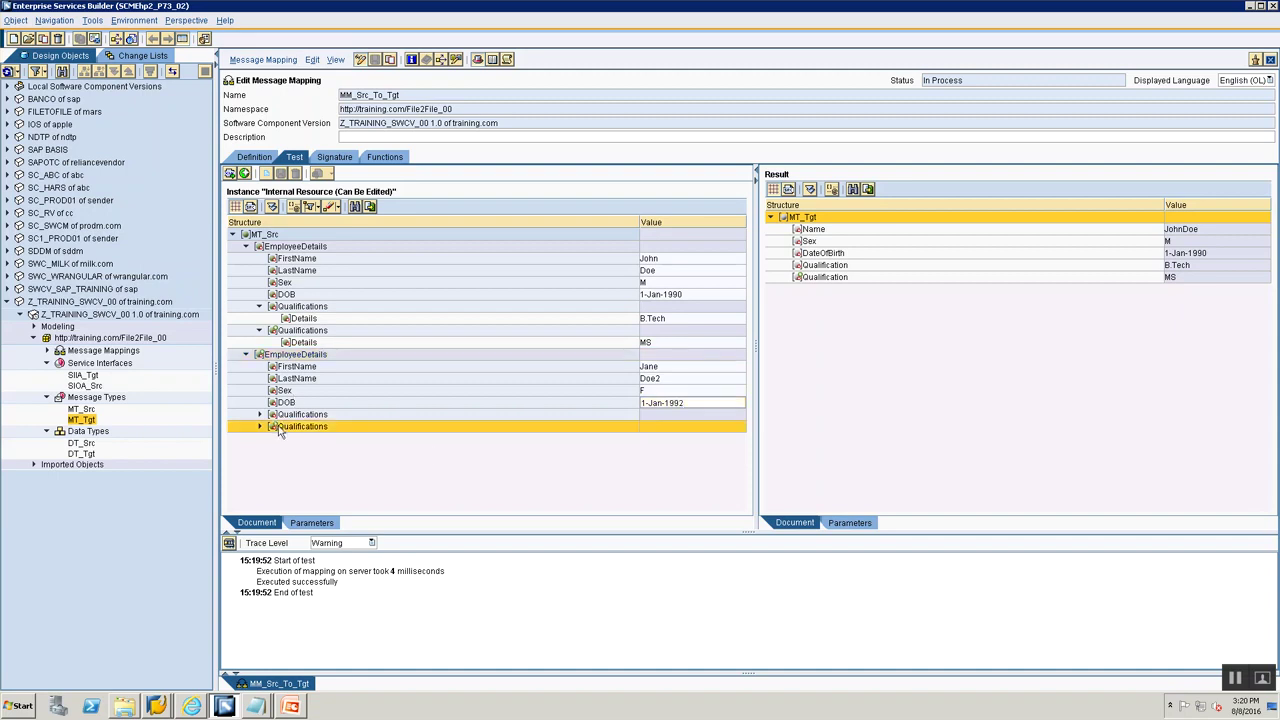
pyautogui.click(316, 478)
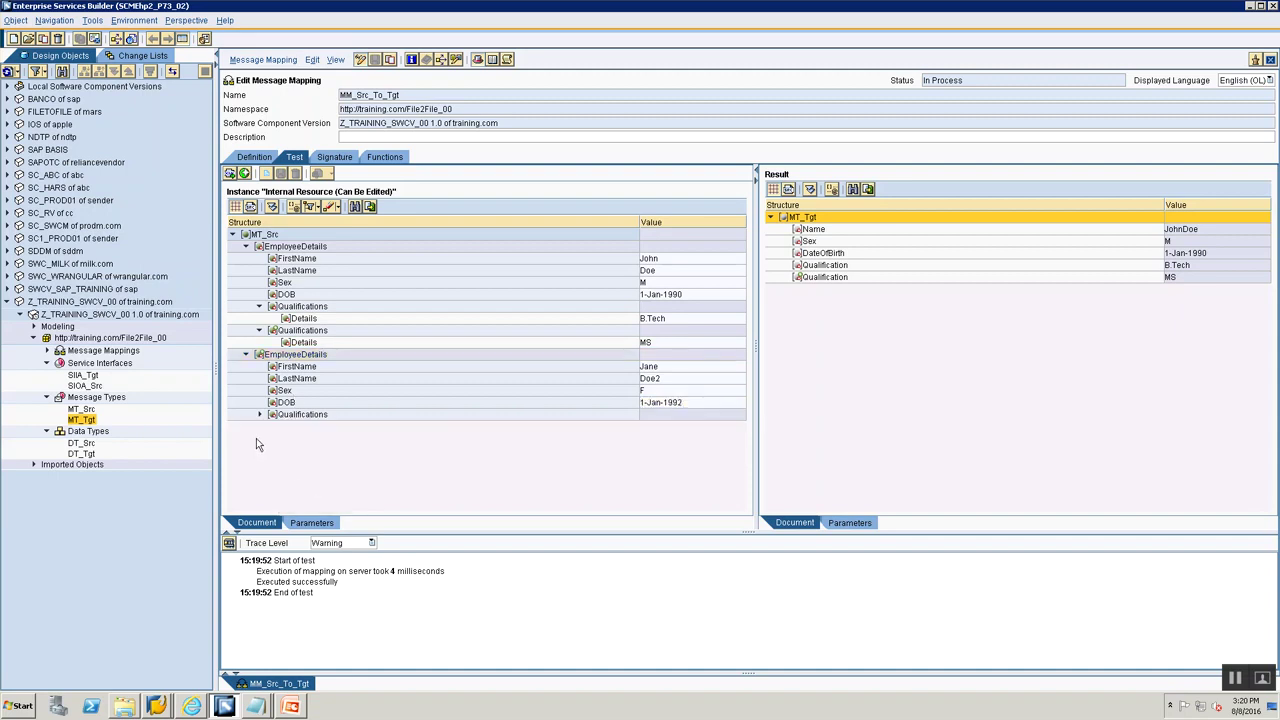
pyautogui.click(258, 414)
pyautogui.click(668, 427)
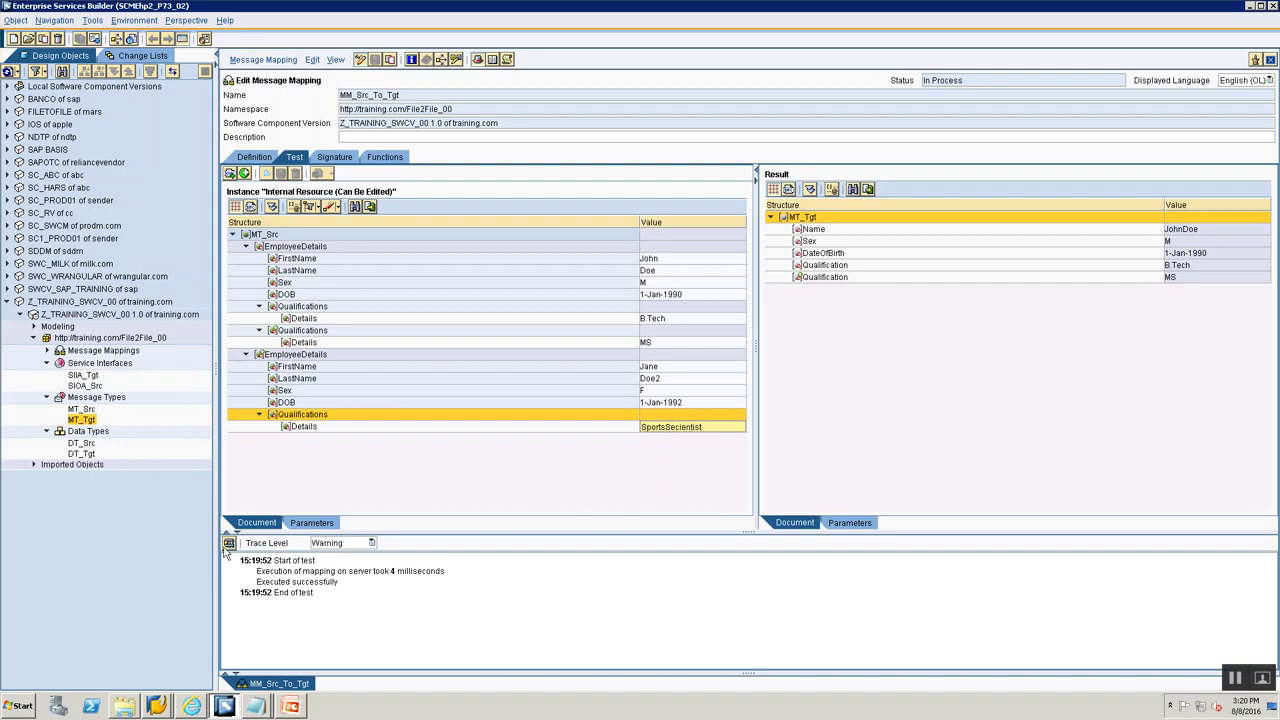
# Run the mapping test with both EmployeeDetails records and dismiss the processing log
pyautogui.click(229, 546)
pyautogui.click(229, 546)
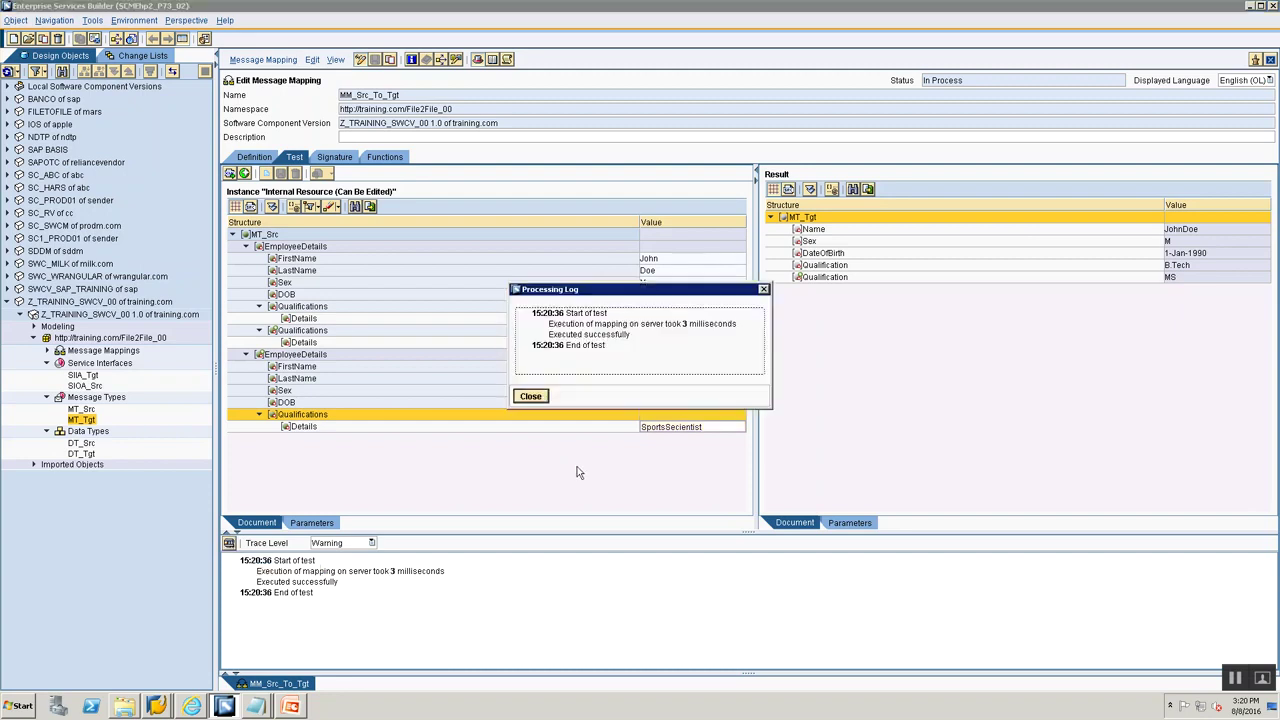
pyautogui.click(530, 397)
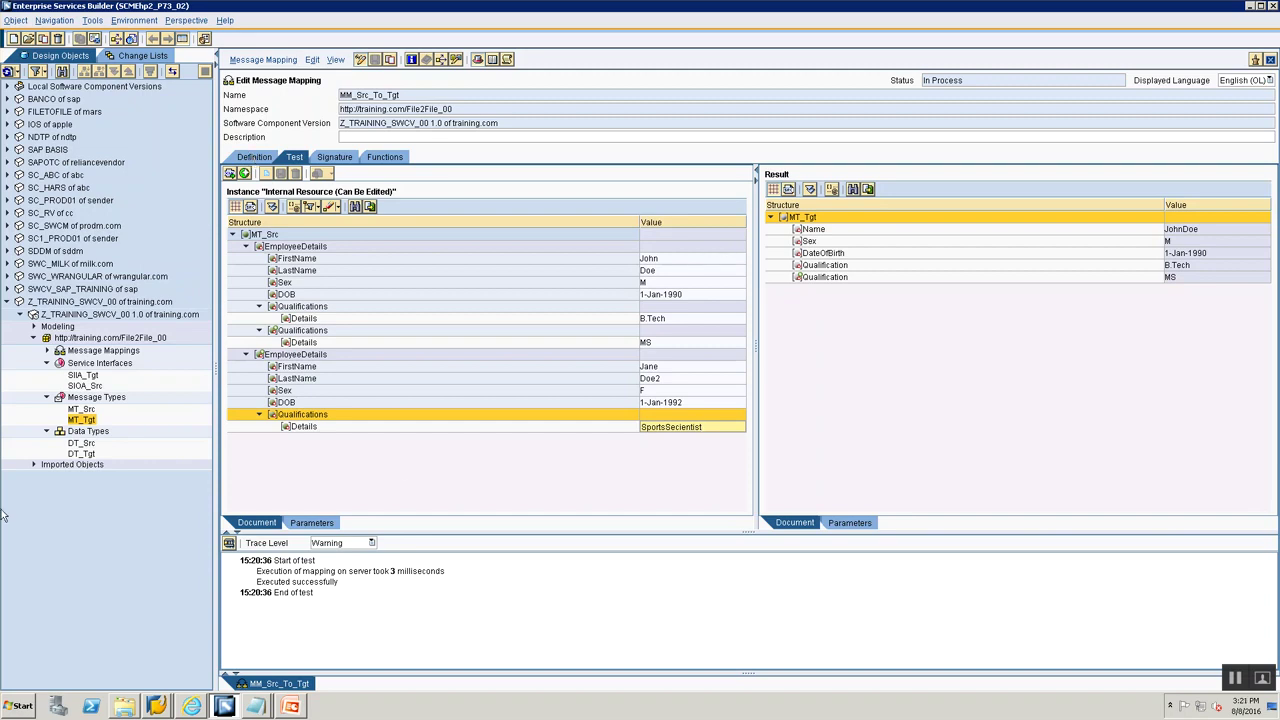
# Compare the element structures and occurrences of the data types DT_Tgt and DT_Src
pyautogui.doubleClick(80, 454)
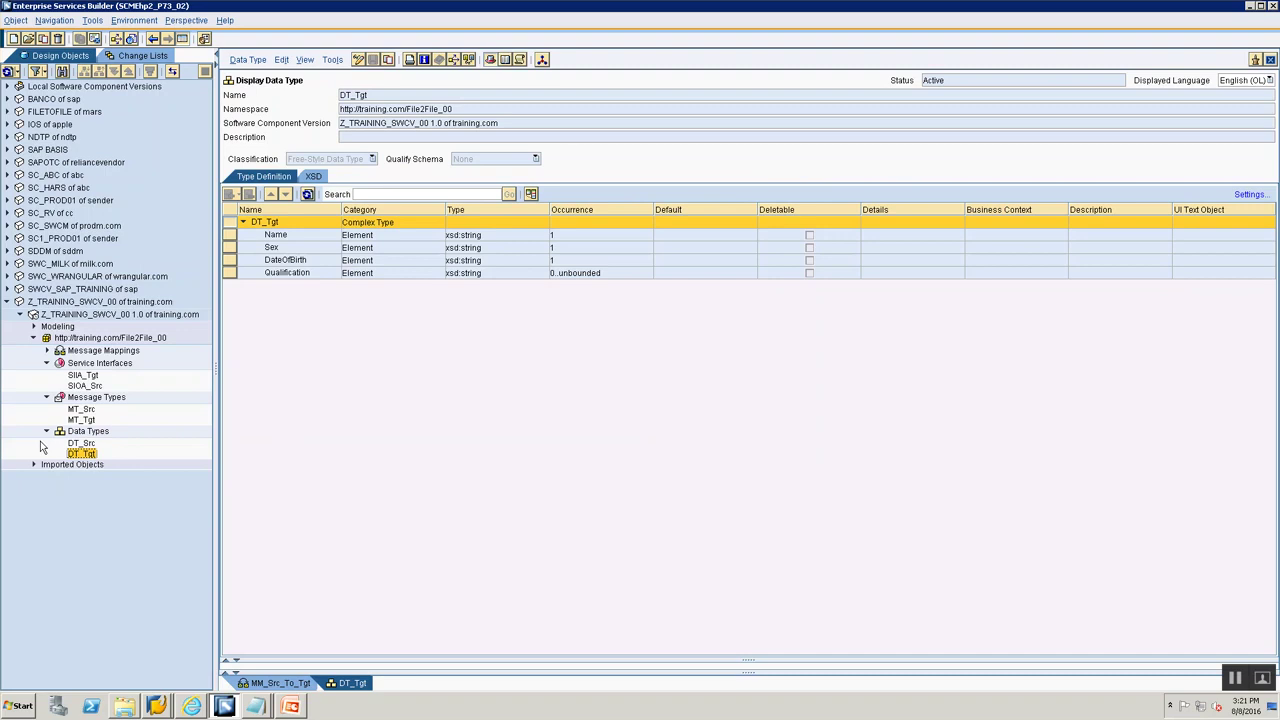
pyautogui.doubleClick(81, 443)
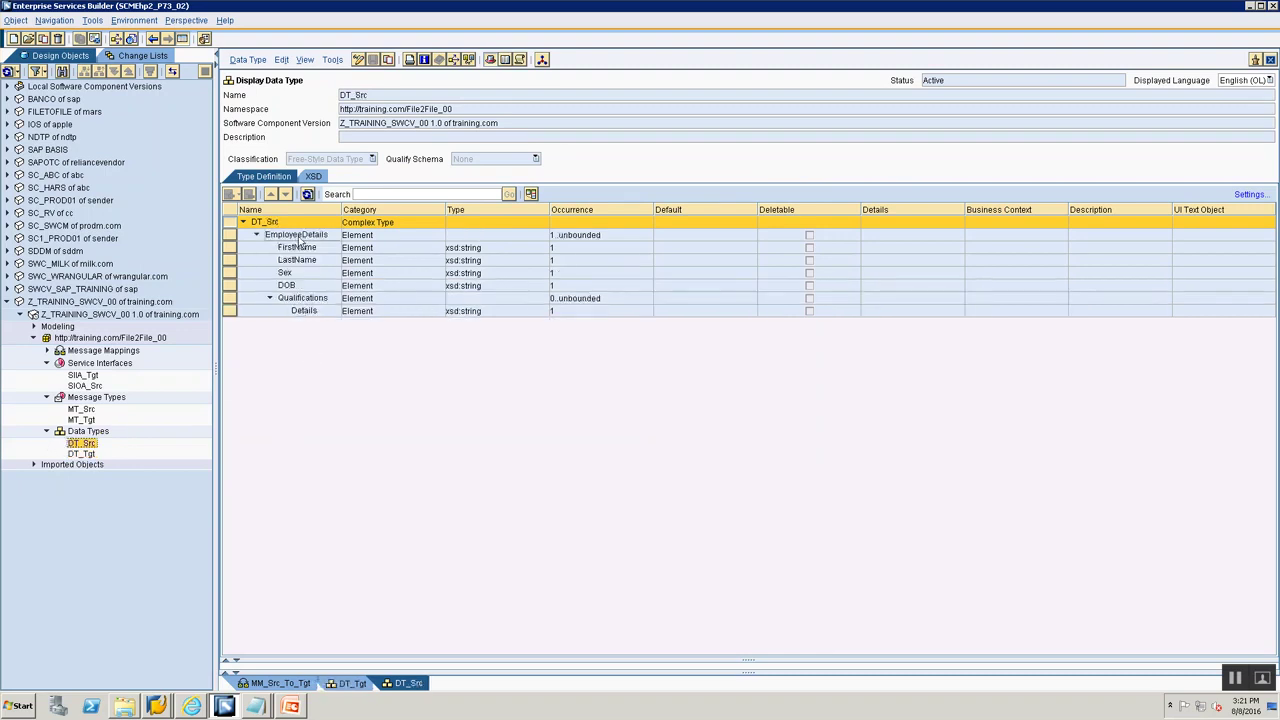
pyautogui.doubleClick(74, 455)
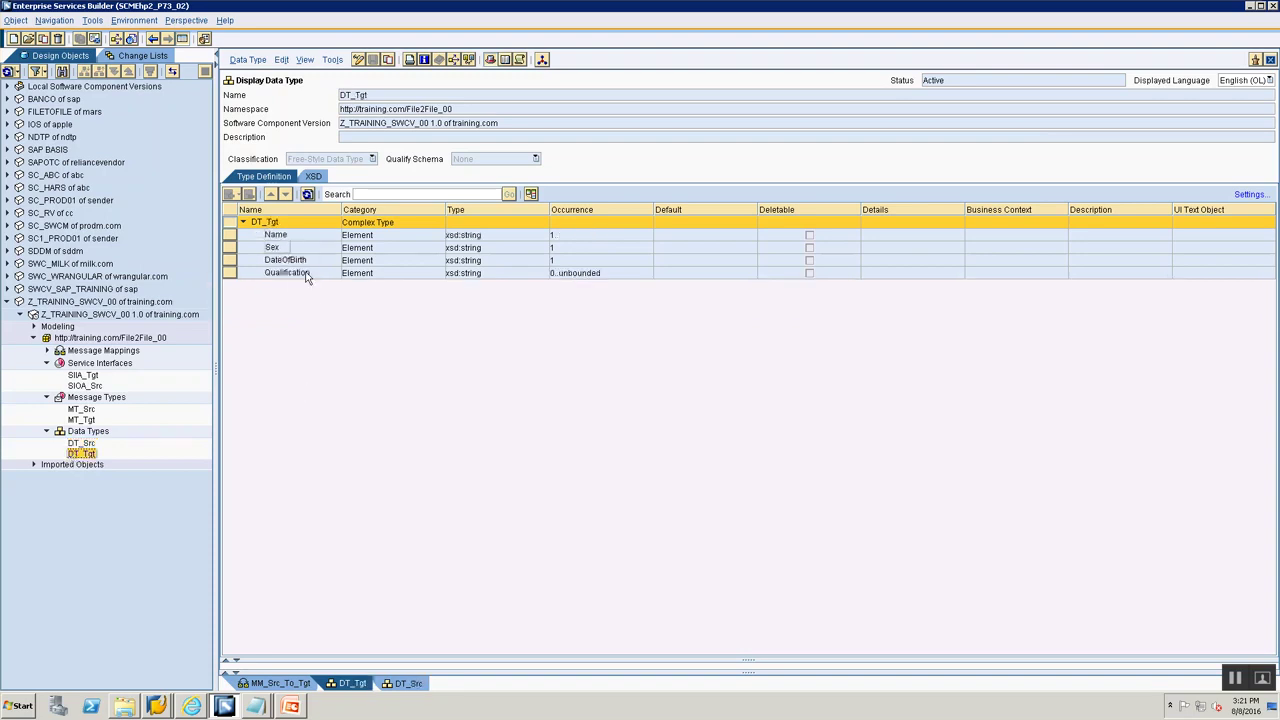
# Put the data type DT_Tgt in edit mode and insert a subelement named EmployeeInfo
pyautogui.click(358, 60)
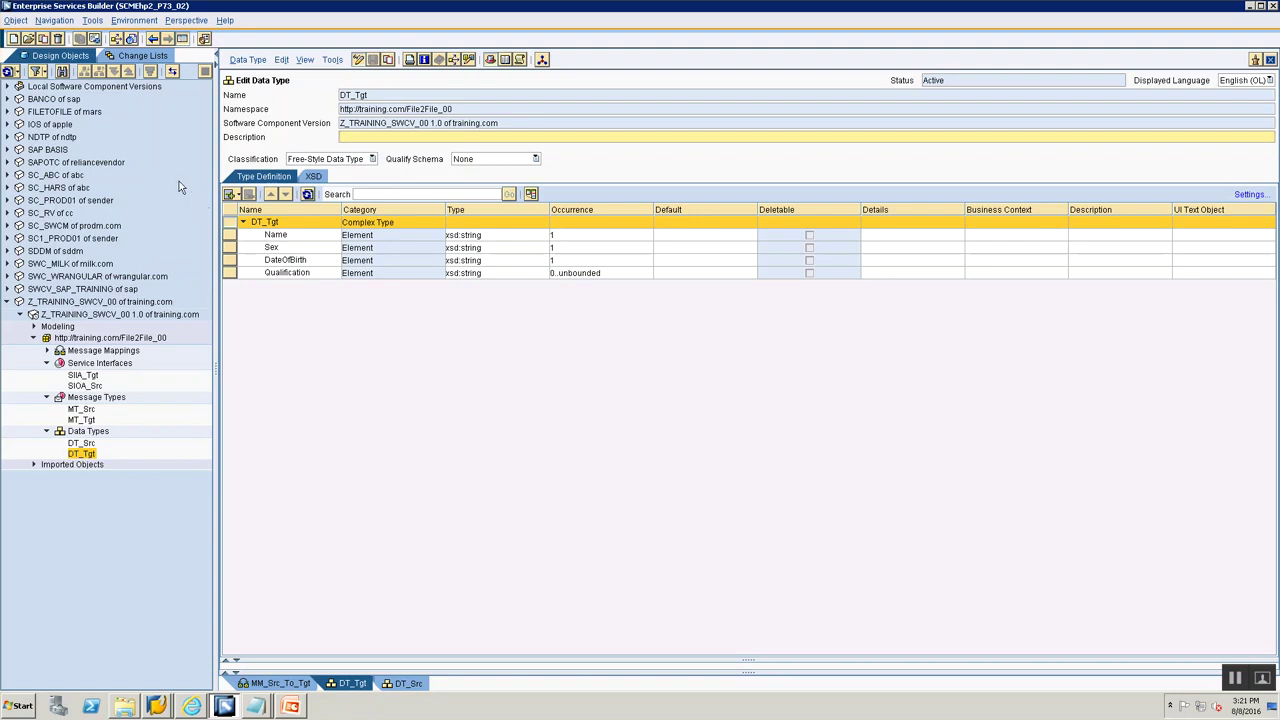
pyautogui.click(237, 195)
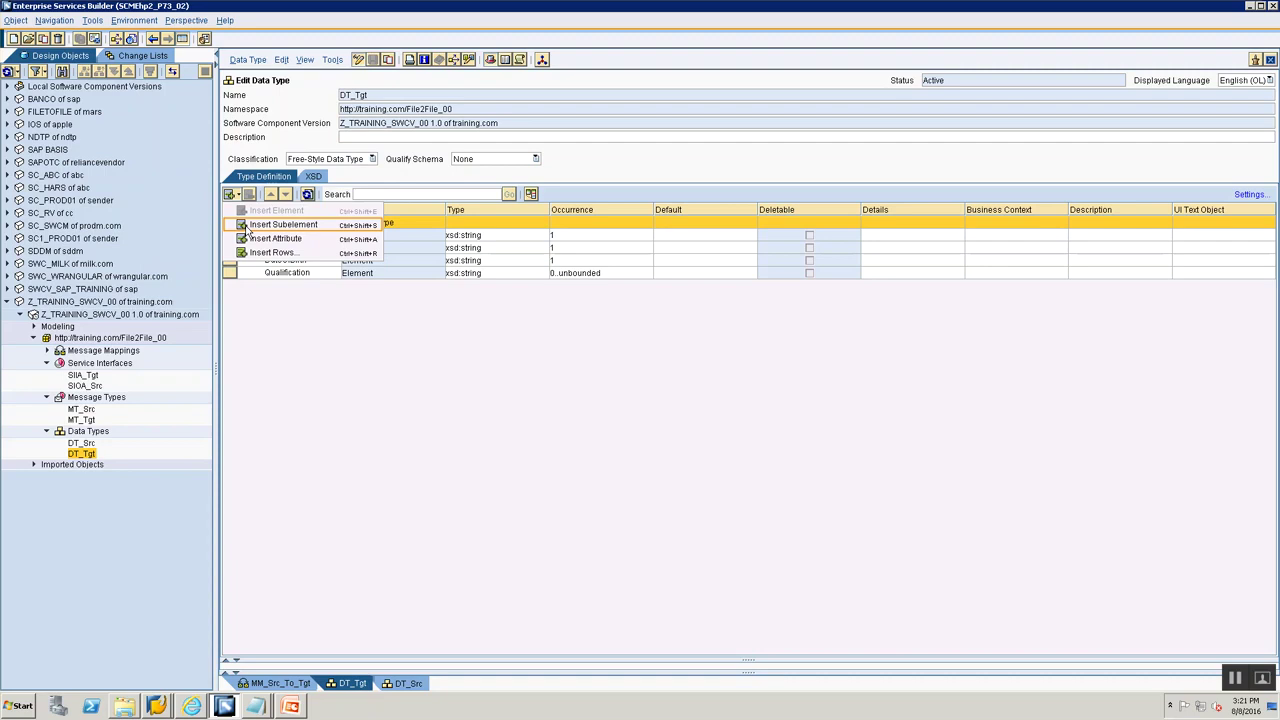
pyautogui.click(252, 226)
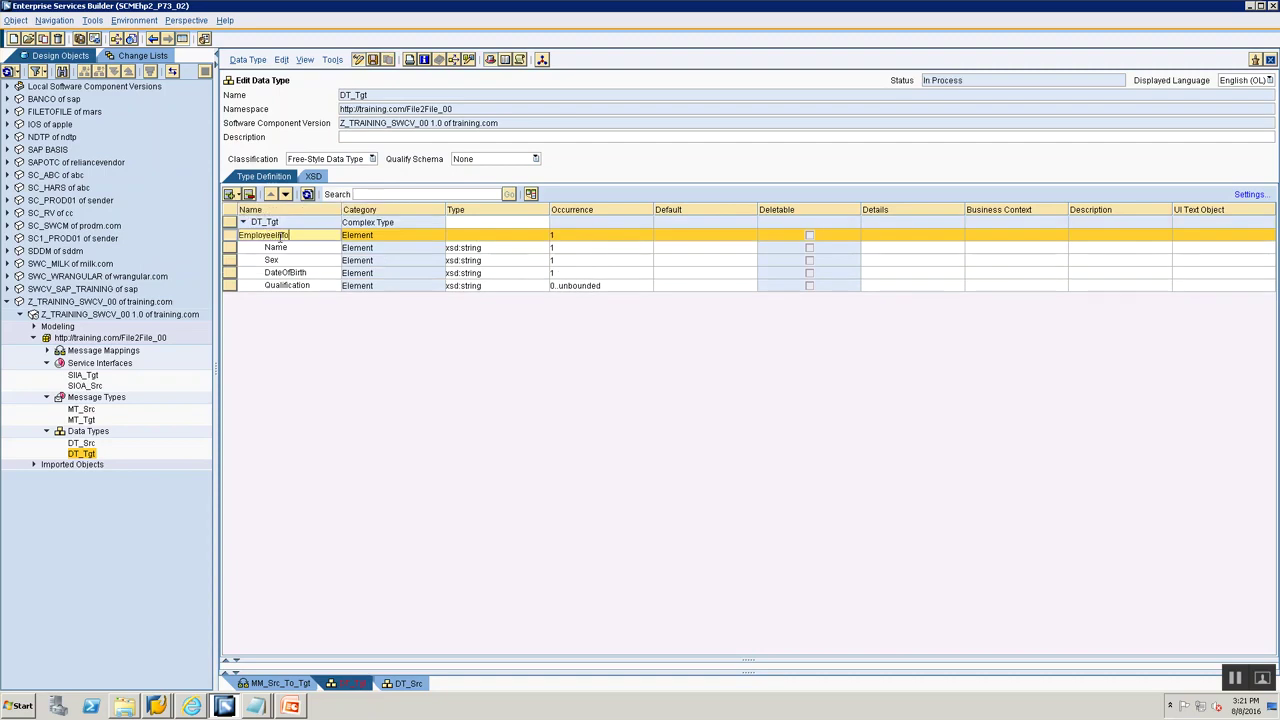
pyautogui.click(490, 235)
pyautogui.click(546, 235)
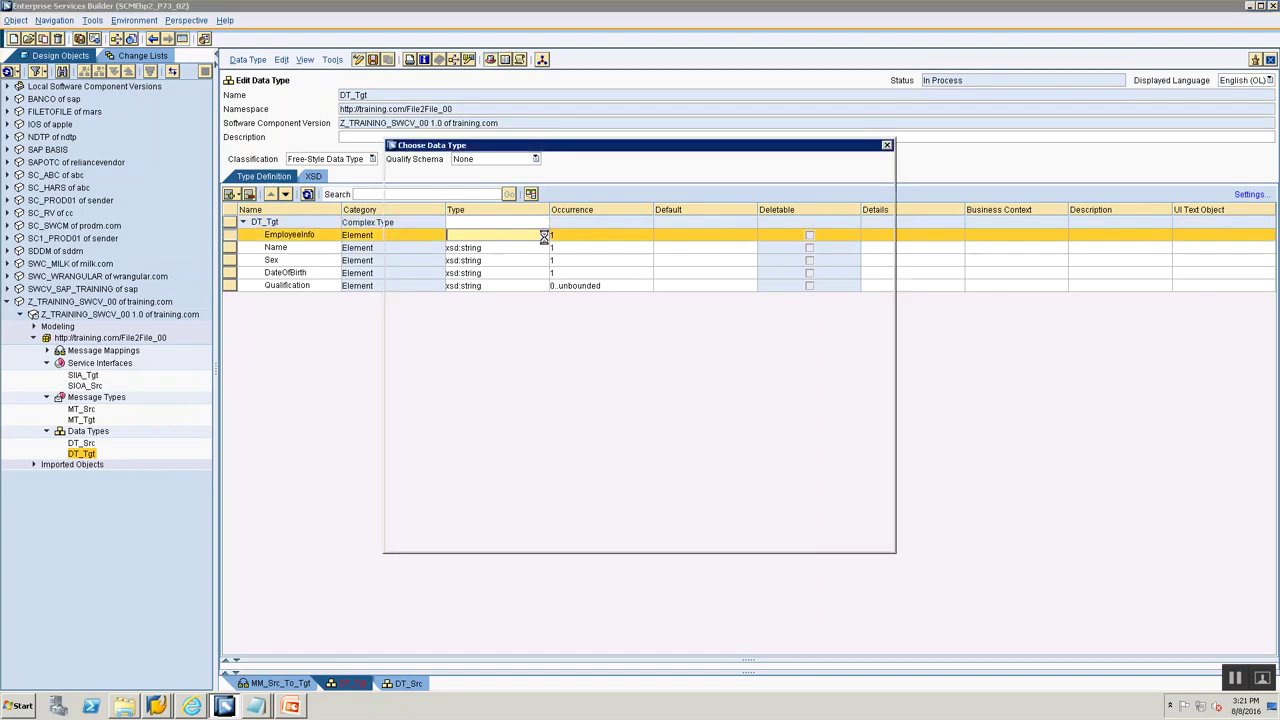
pyautogui.click(452, 540)
# Set the occurrence of EmployeeInfo to a minimum of 1 and a maximum of unbounded
pyautogui.click(640, 237)
pyautogui.click(649, 236)
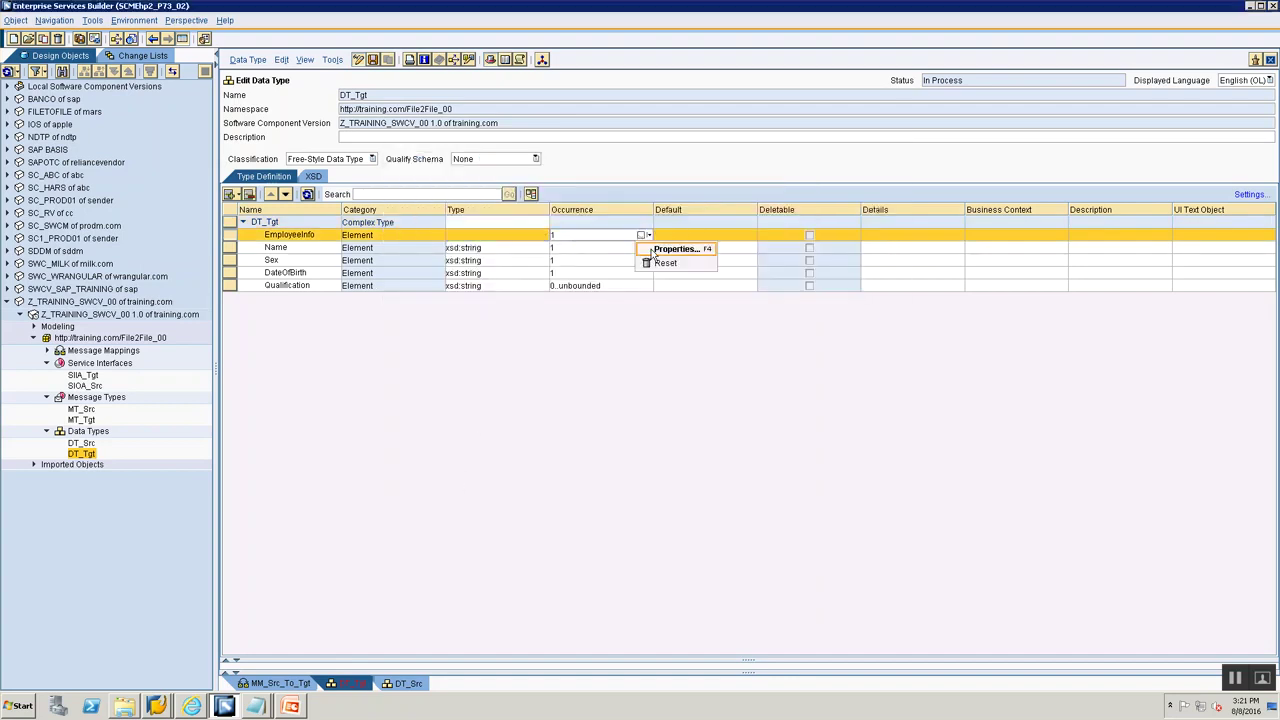
pyautogui.click(665, 246)
pyautogui.click(688, 343)
pyautogui.click(695, 356)
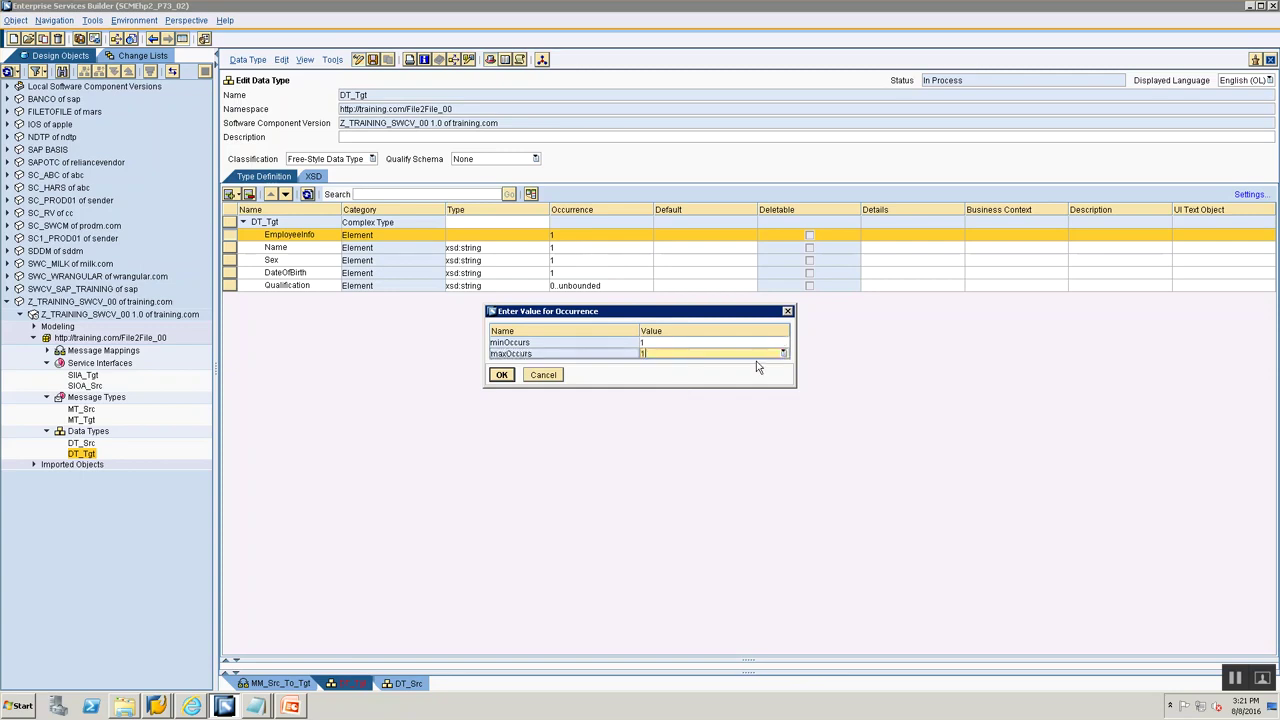
pyautogui.click(783, 353)
pyautogui.click(755, 377)
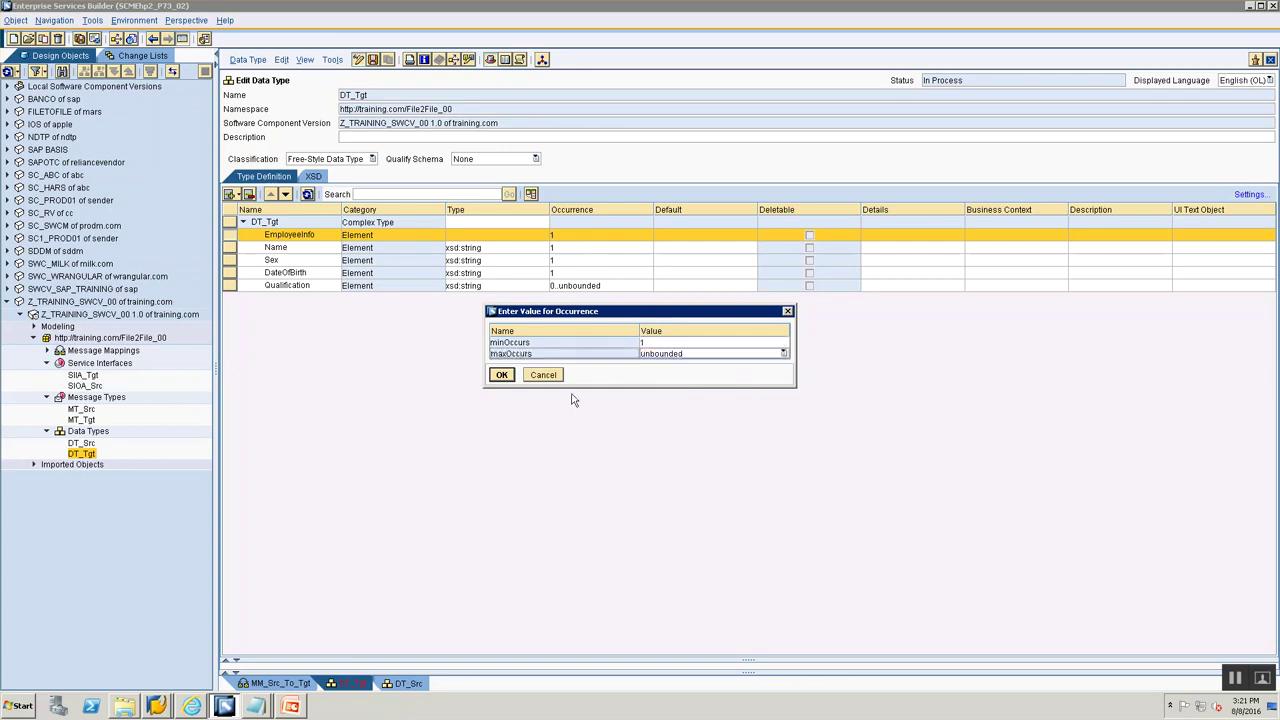
pyautogui.click(502, 375)
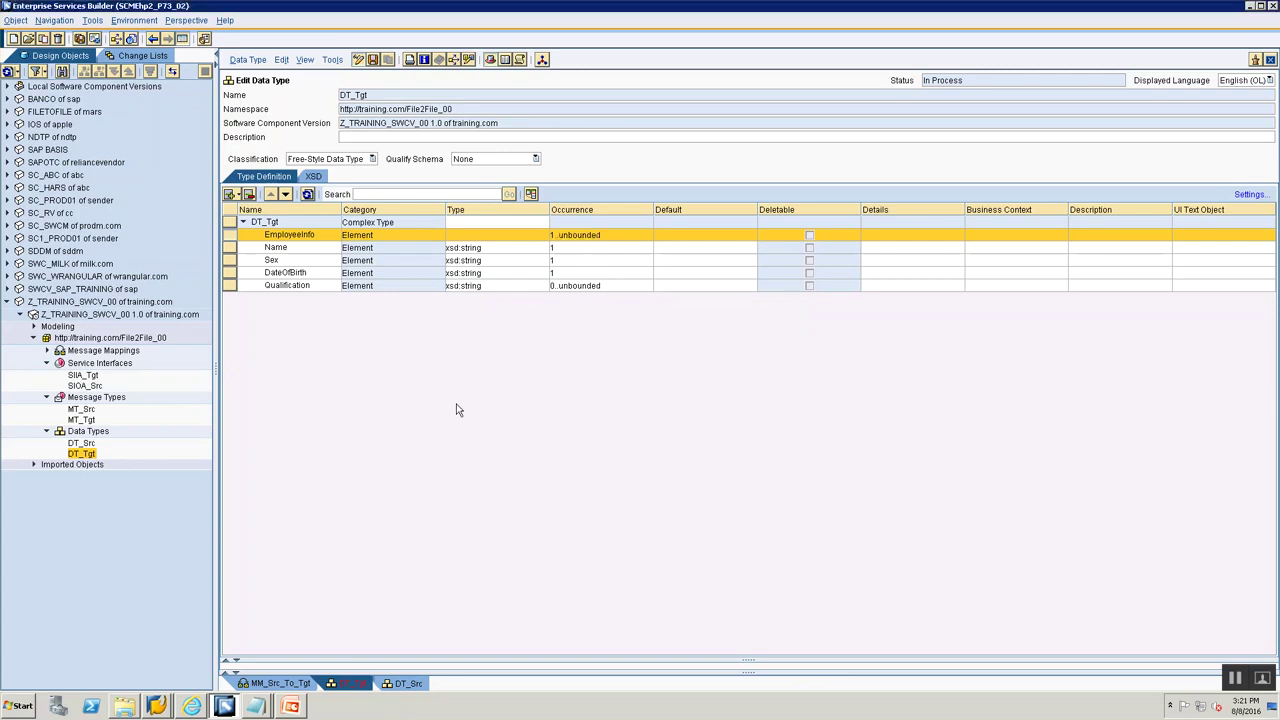
# Try to cut the elements Name through Qualification from DT_Tgt, and return to display mode without saving the changes
pyautogui.click(229, 248)
pyautogui.keyDown('shift'); pyautogui.click(228, 285); pyautogui.keyUp('shift')
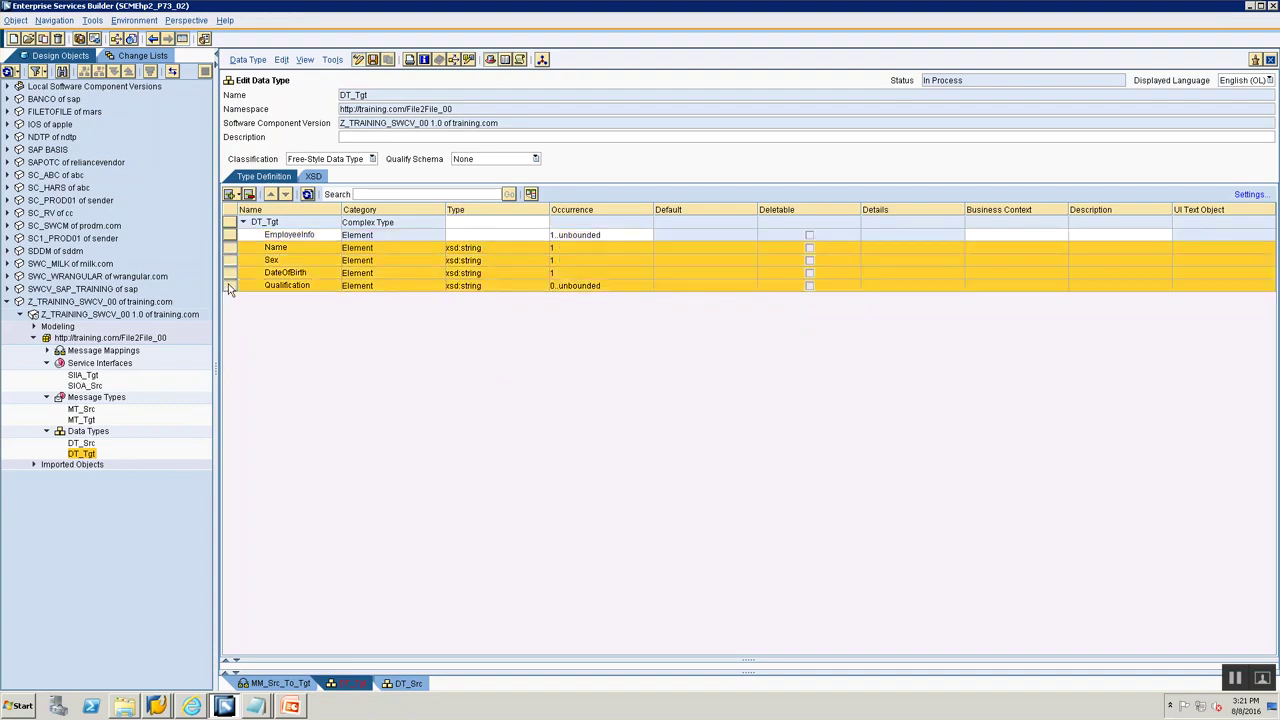
pyautogui.rightClick(229, 287)
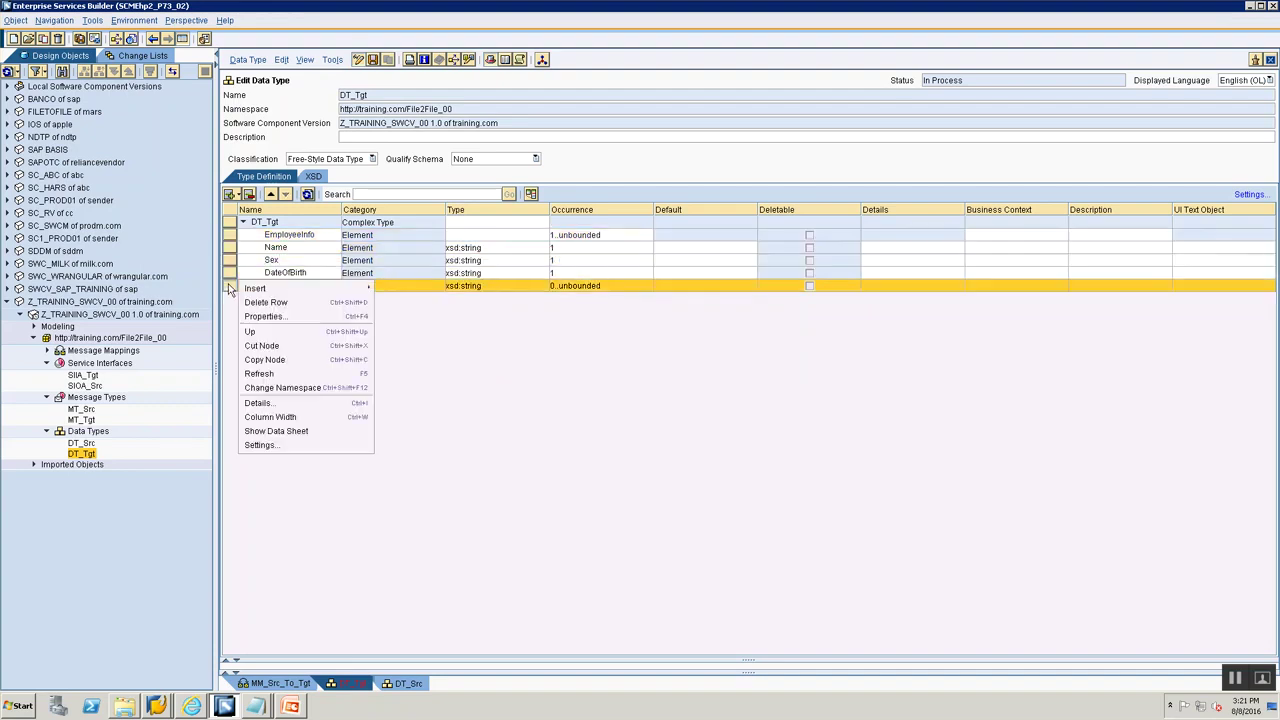
pyautogui.click(348, 347)
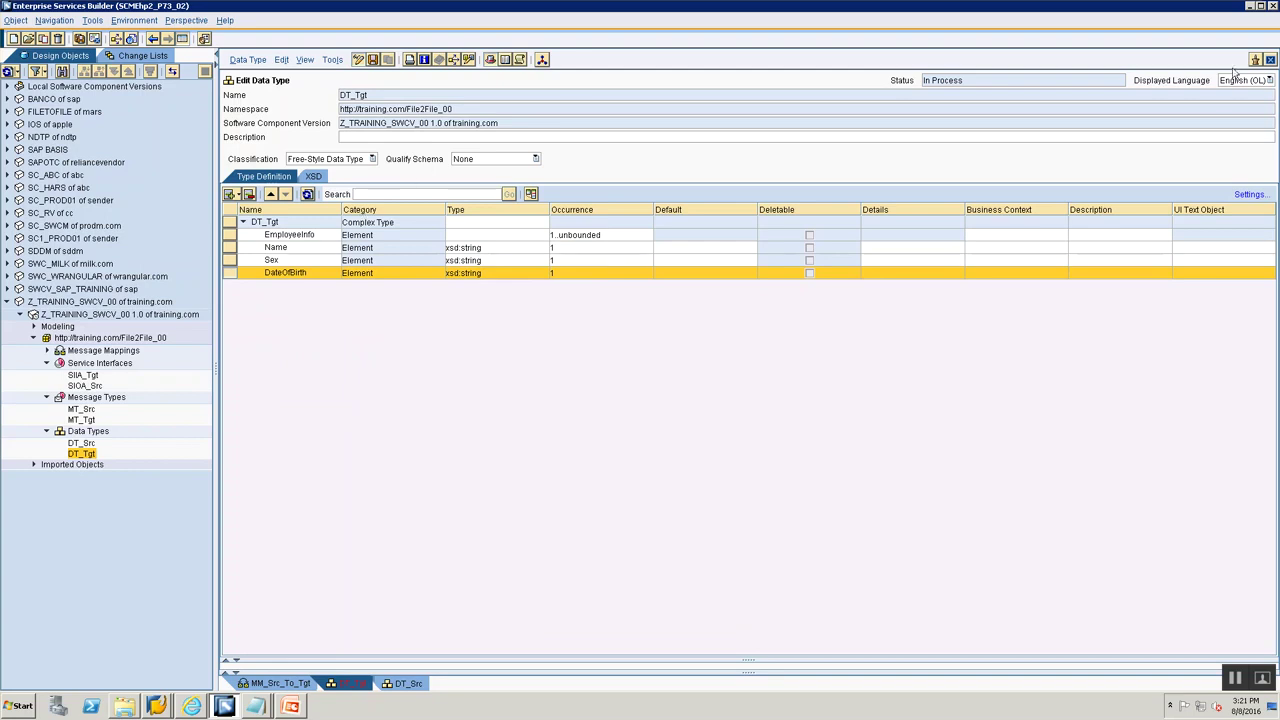
pyautogui.click(356, 61)
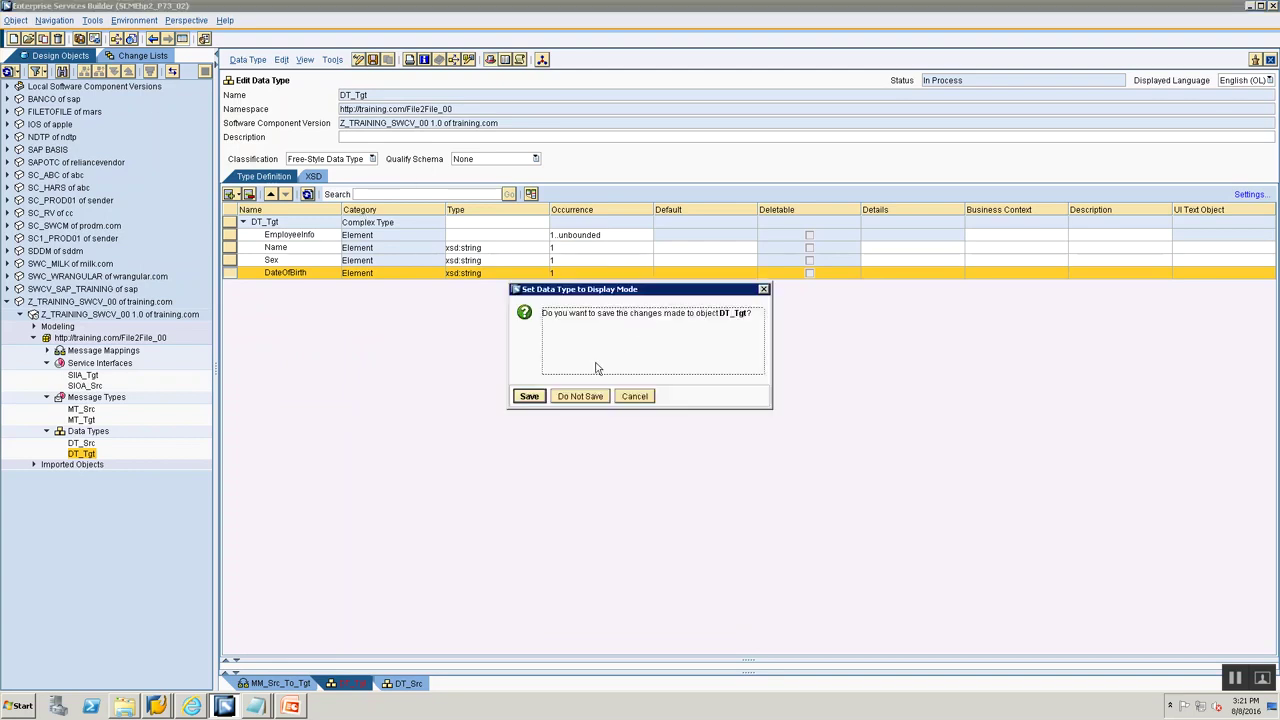
pyautogui.click(582, 396)
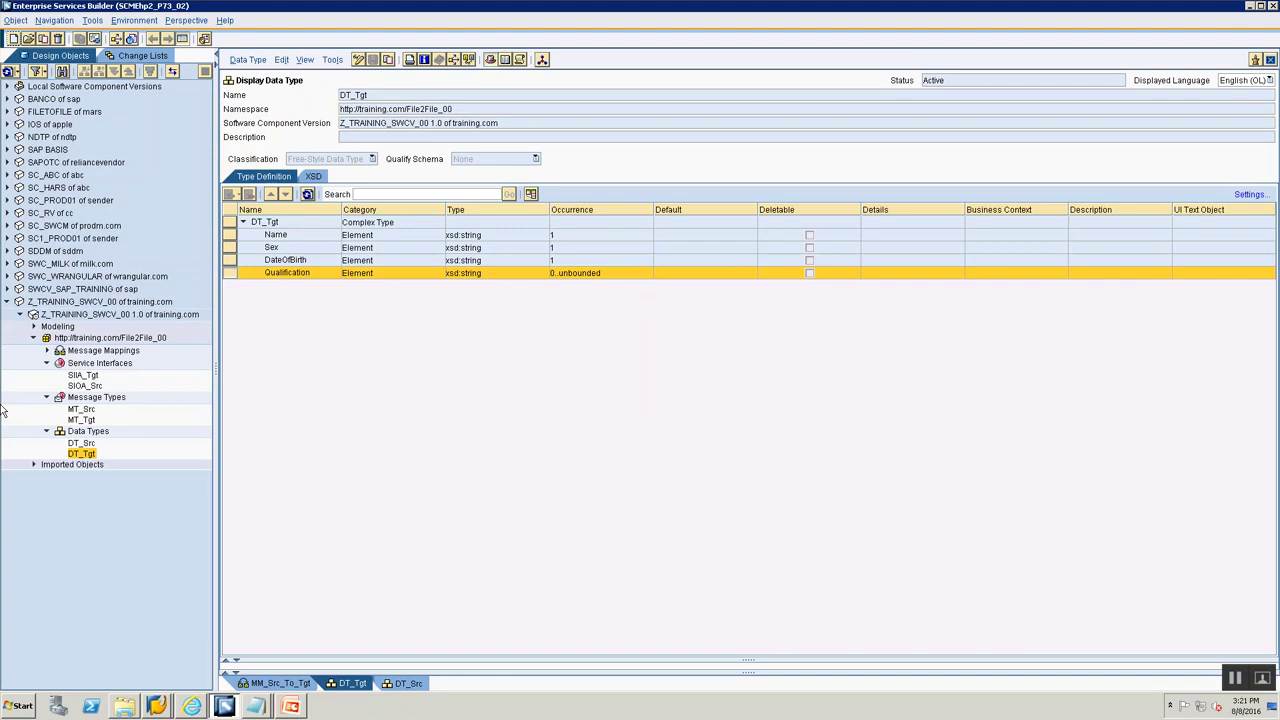
# Put the data type DT_Tgt in edit mode and insert a subelement named EmployeeInfo under its root
pyautogui.click(357, 61)
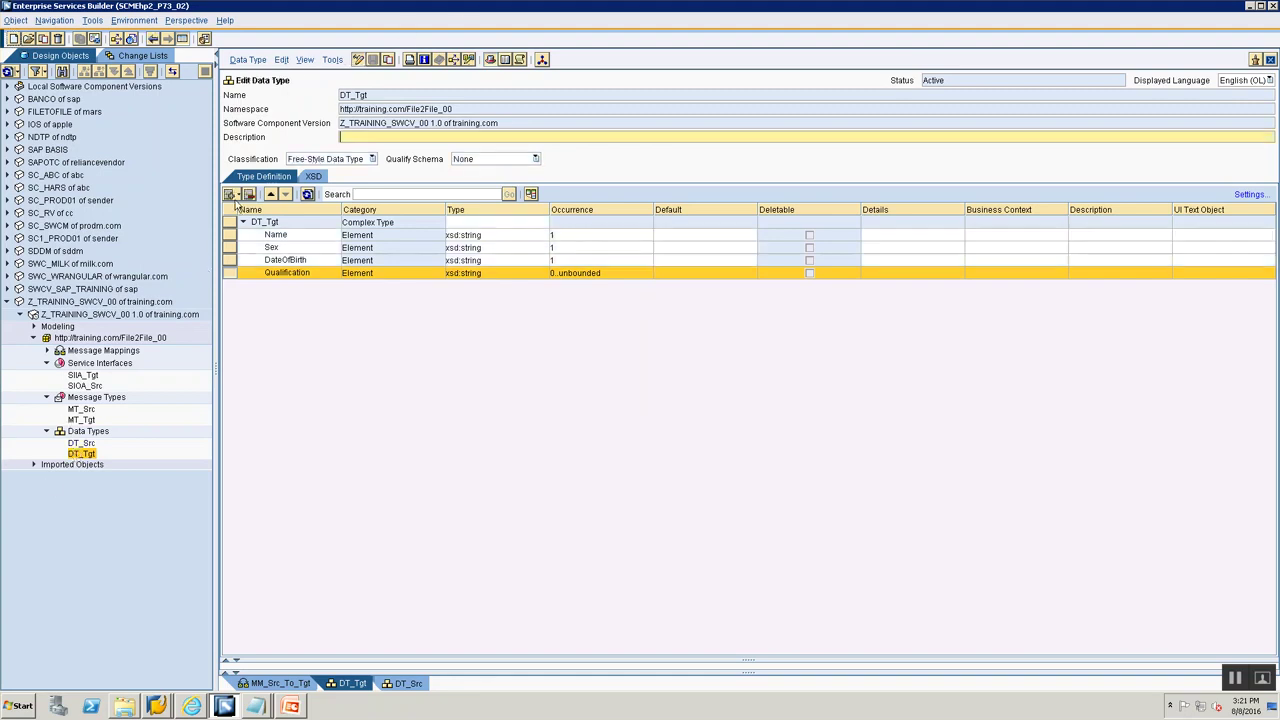
pyautogui.click(231, 236)
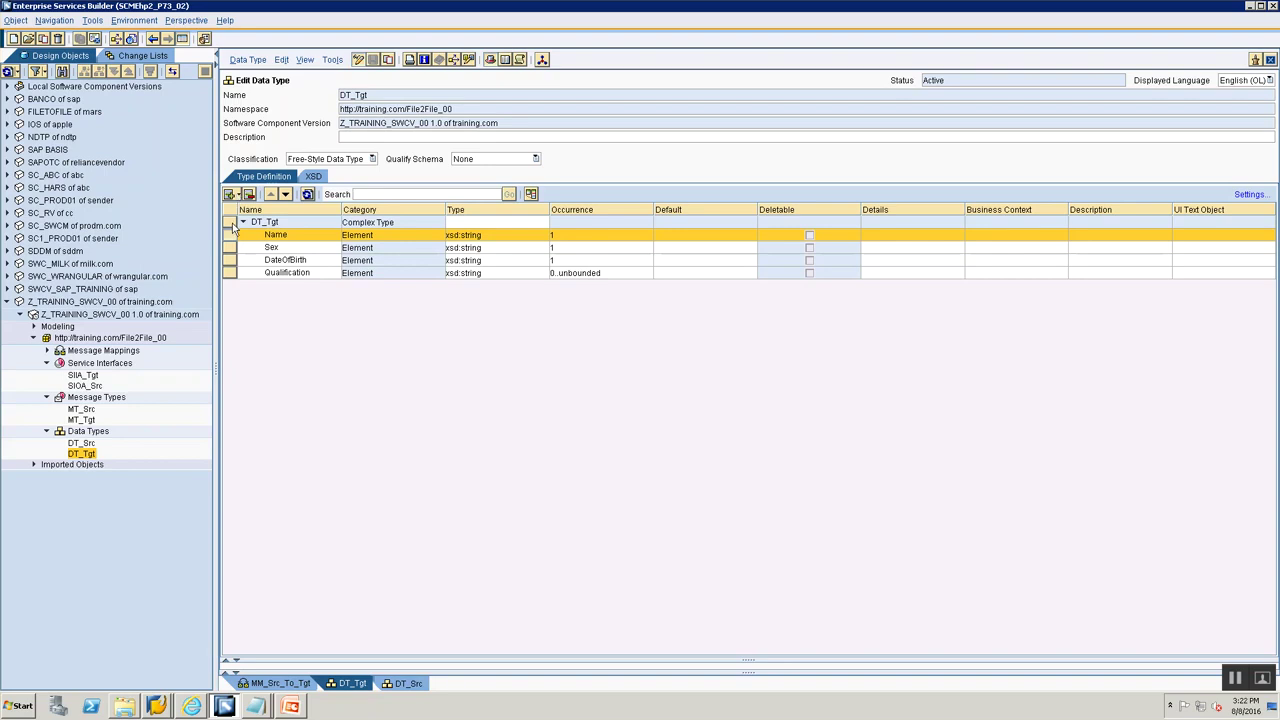
pyautogui.click(232, 222)
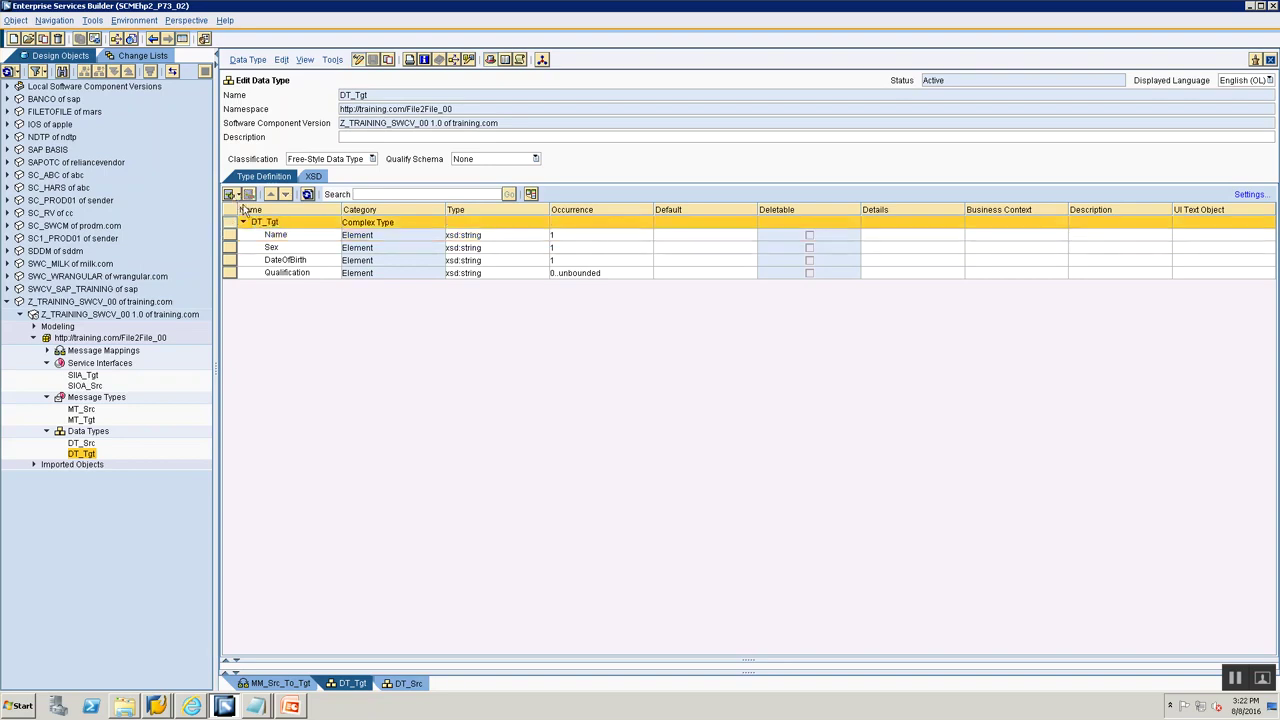
pyautogui.click(237, 195)
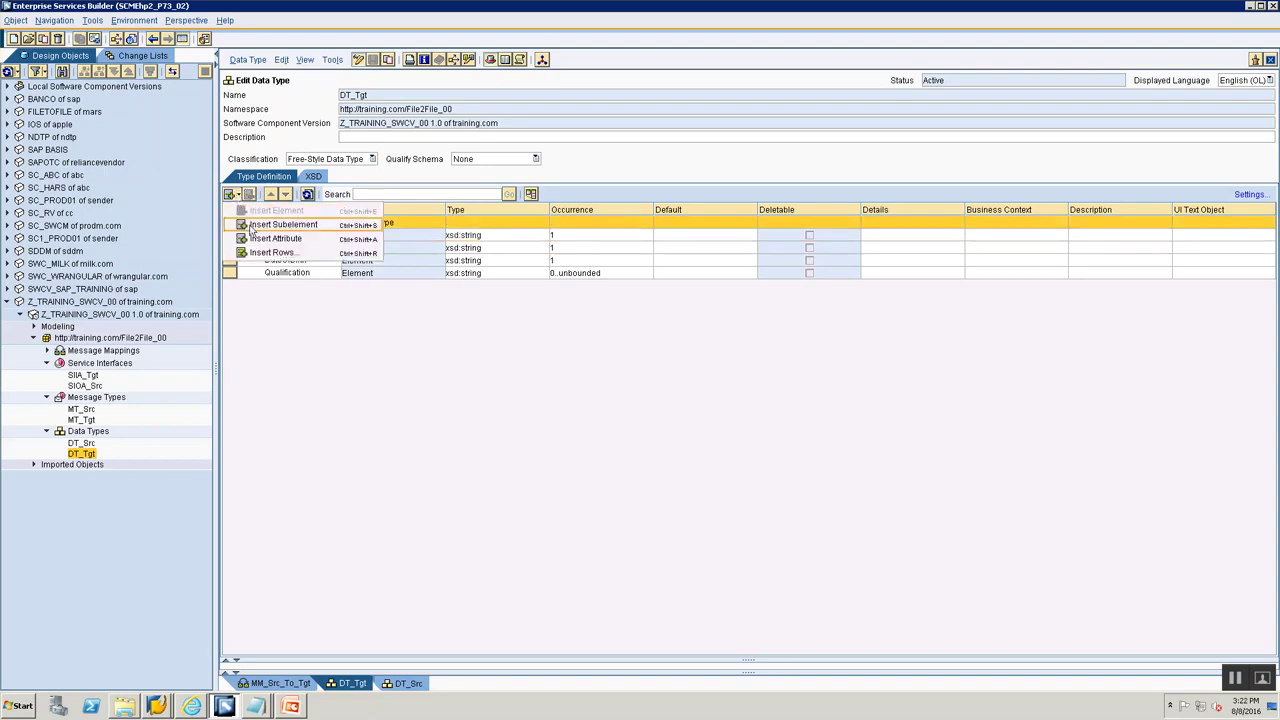
pyautogui.click(271, 225)
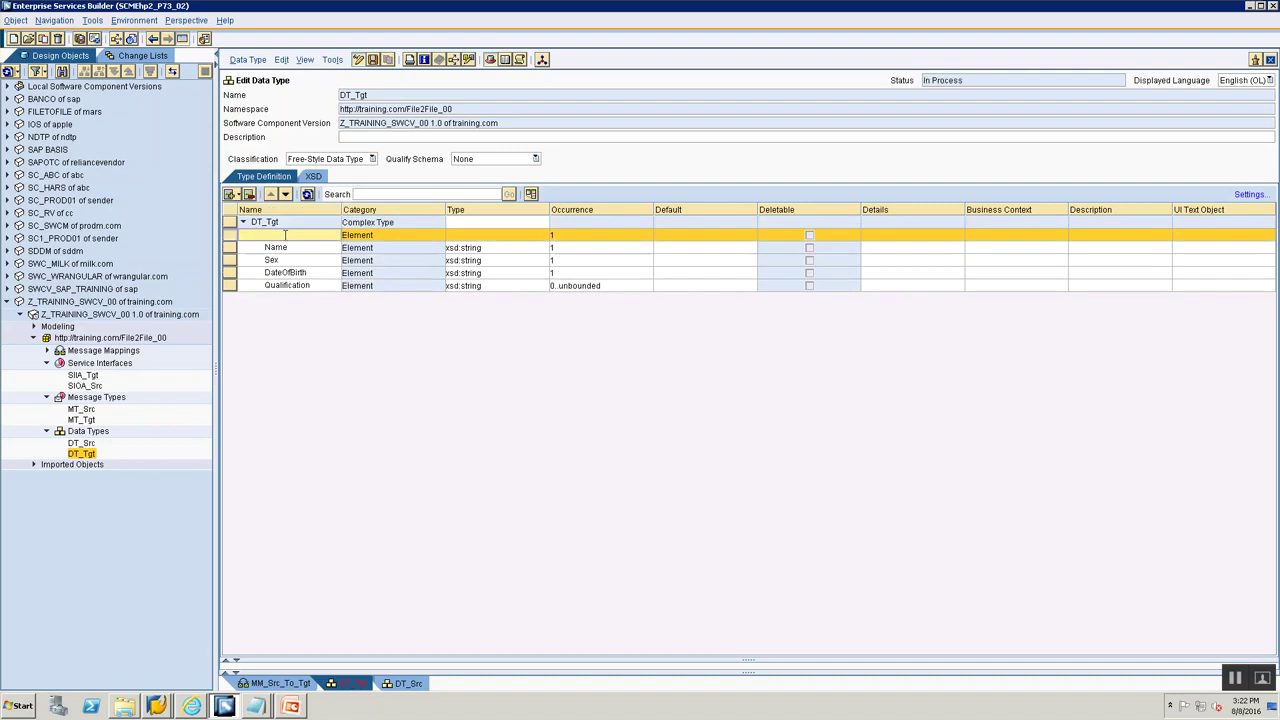
pyautogui.write('Employee')
# Set the EmployeeInfo element's occurrence to a minimum of 1 and a maximum of unbounded
pyautogui.click(464, 238)
pyautogui.click(626, 236)
pyautogui.click(648, 235)
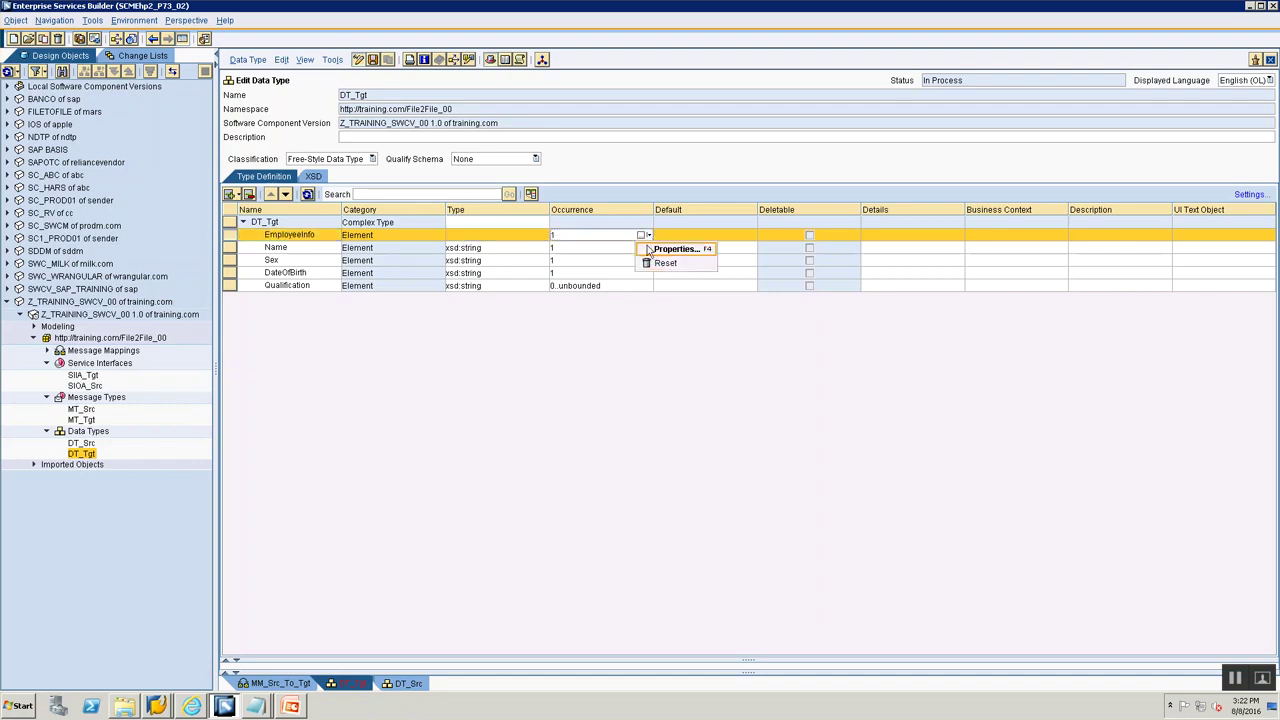
pyautogui.click(660, 249)
pyautogui.click(651, 344)
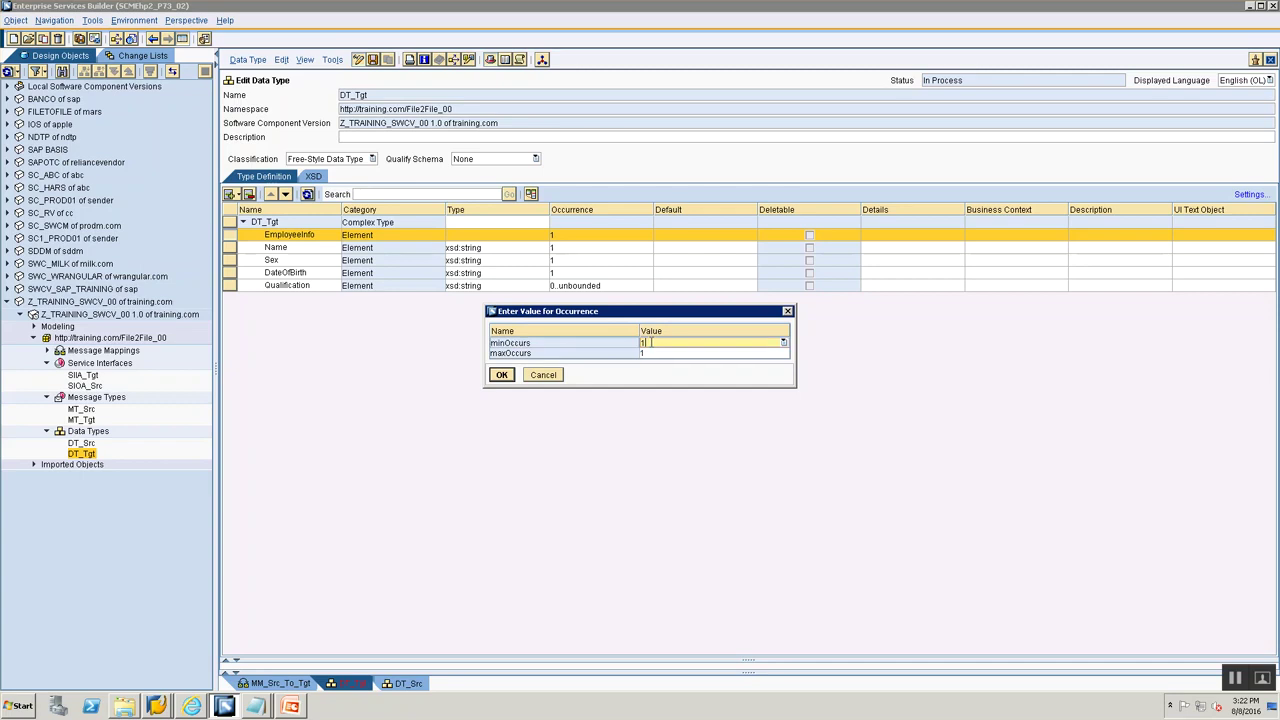
pyautogui.click(662, 355)
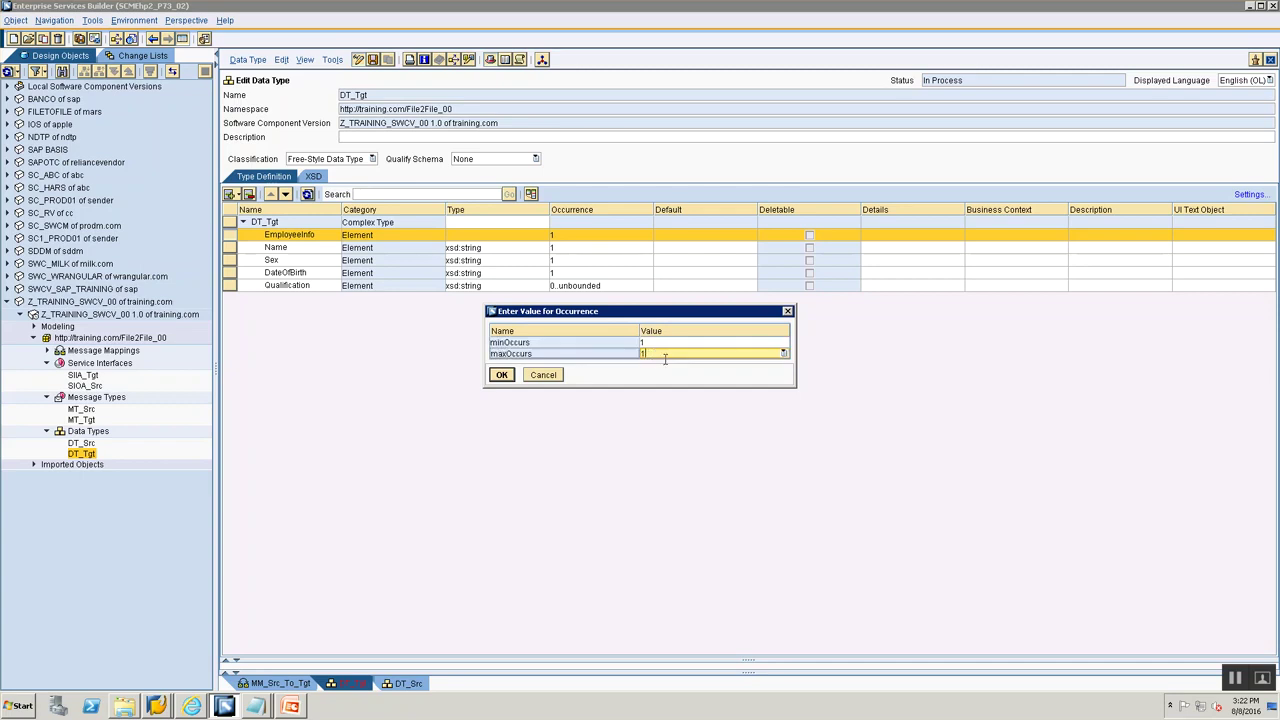
pyautogui.click(783, 354)
pyautogui.click(710, 376)
pyautogui.click(503, 377)
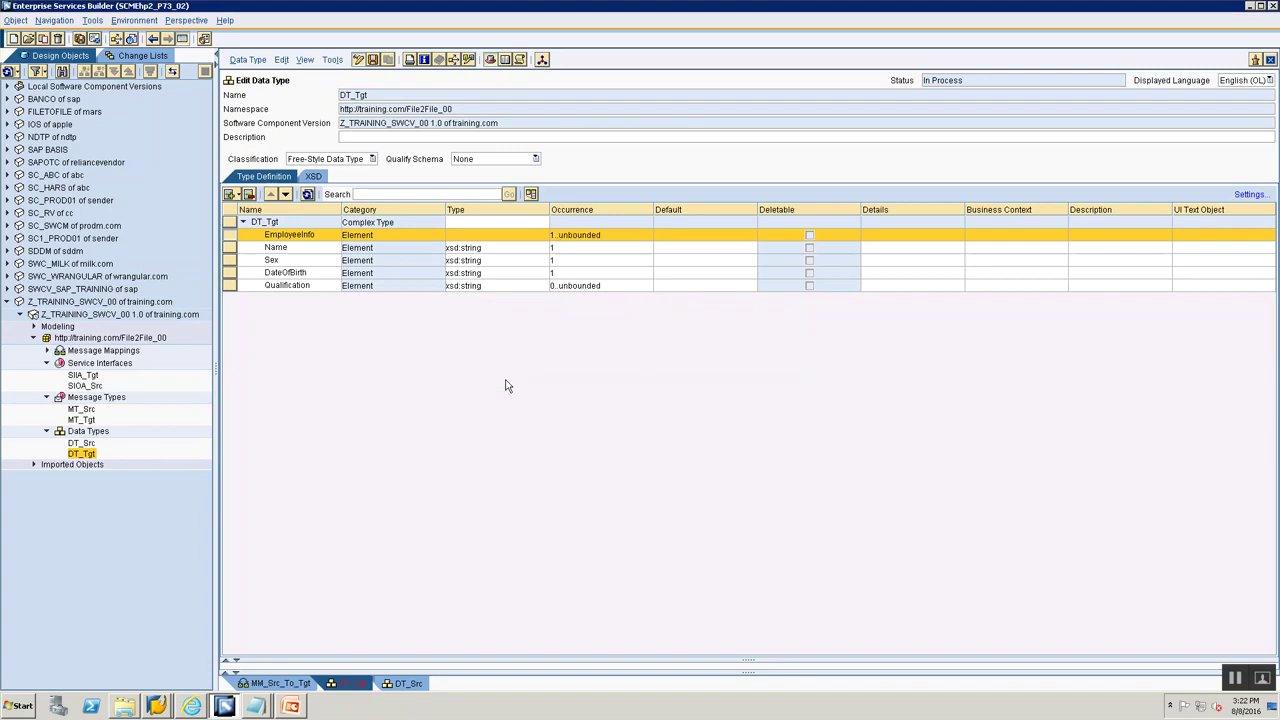
# Delete the elements Name, Sex, DateOfBirth and Qualification from DT_Tgt's root level
pyautogui.click(229, 248)
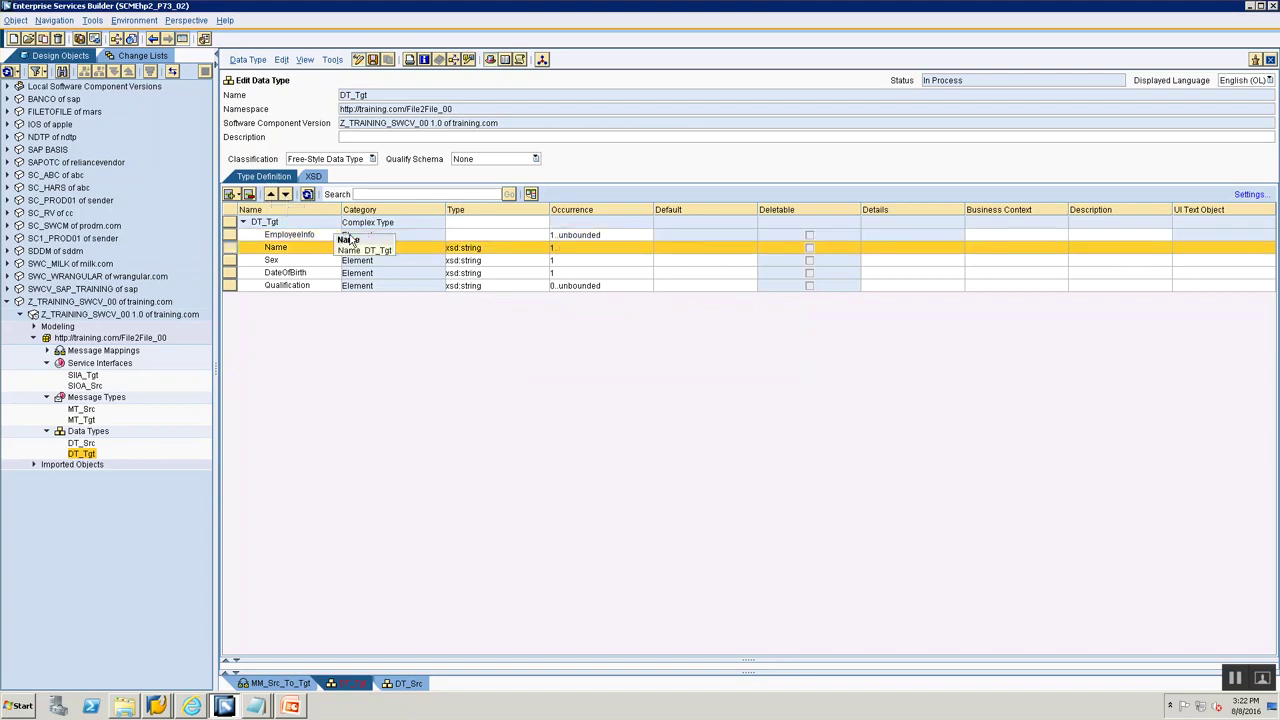
pyautogui.keyDown('shift'); pyautogui.click(228, 288); pyautogui.keyUp('shift')
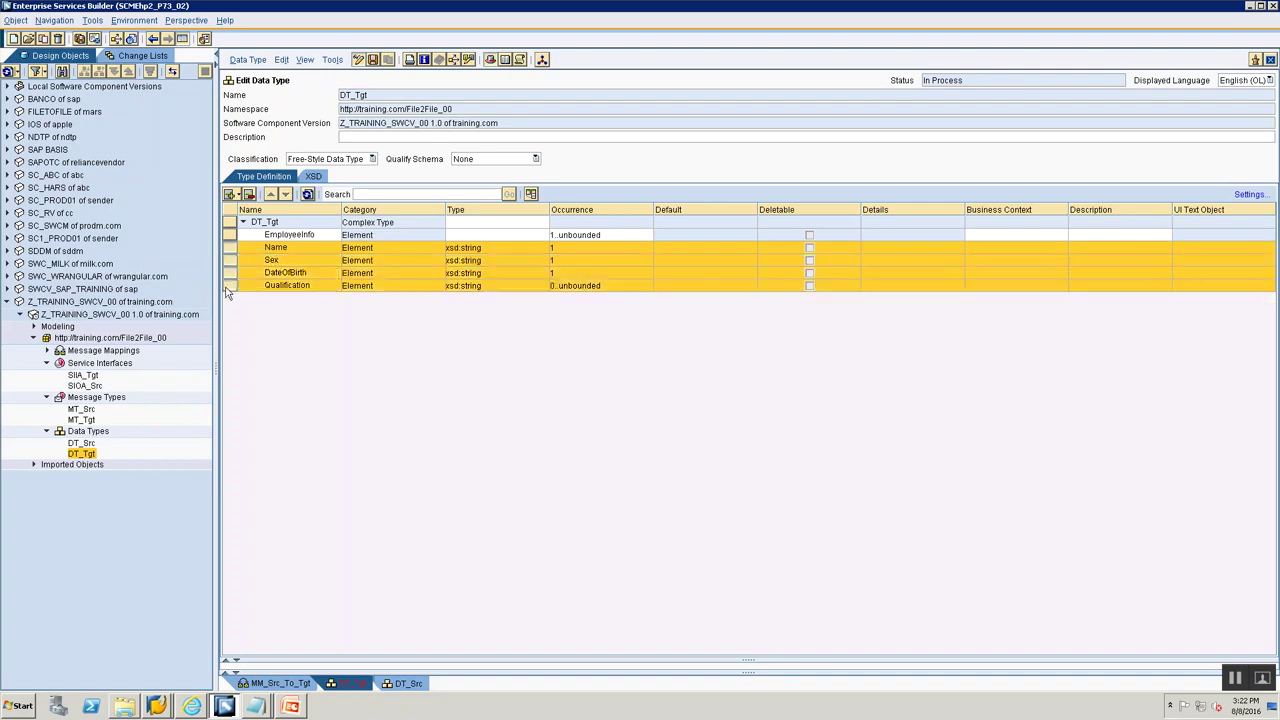
pyautogui.click(249, 195)
# Insert a subelement named Name with type xsd:string under EmployeeInfo
pyautogui.click(240, 196)
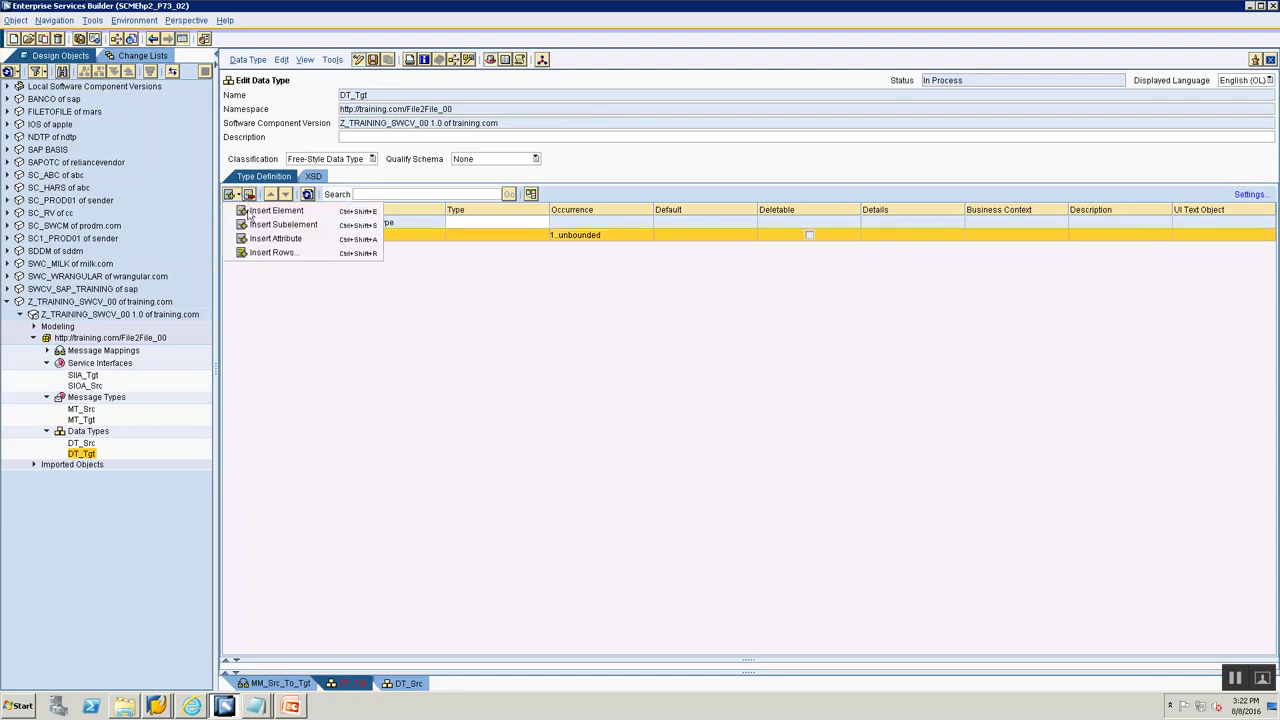
pyautogui.click(262, 227)
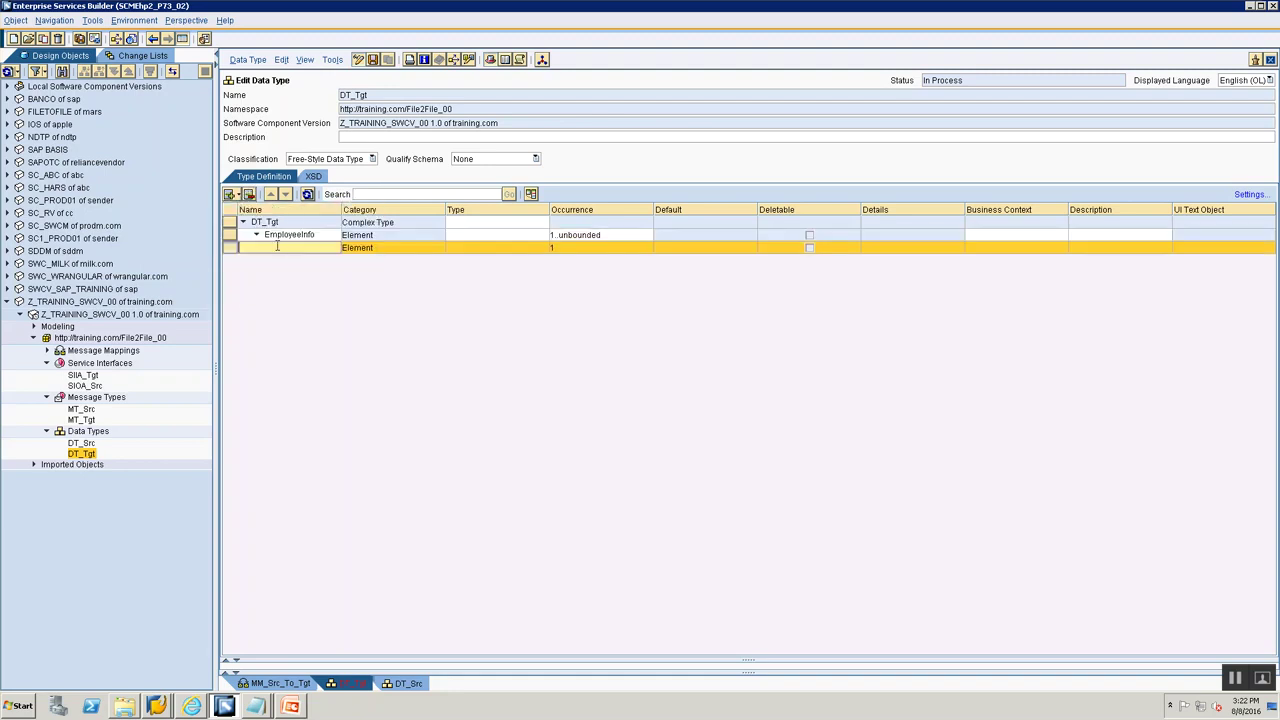
pyautogui.write('Nam')
pyautogui.click(547, 246)
pyautogui.click(545, 250)
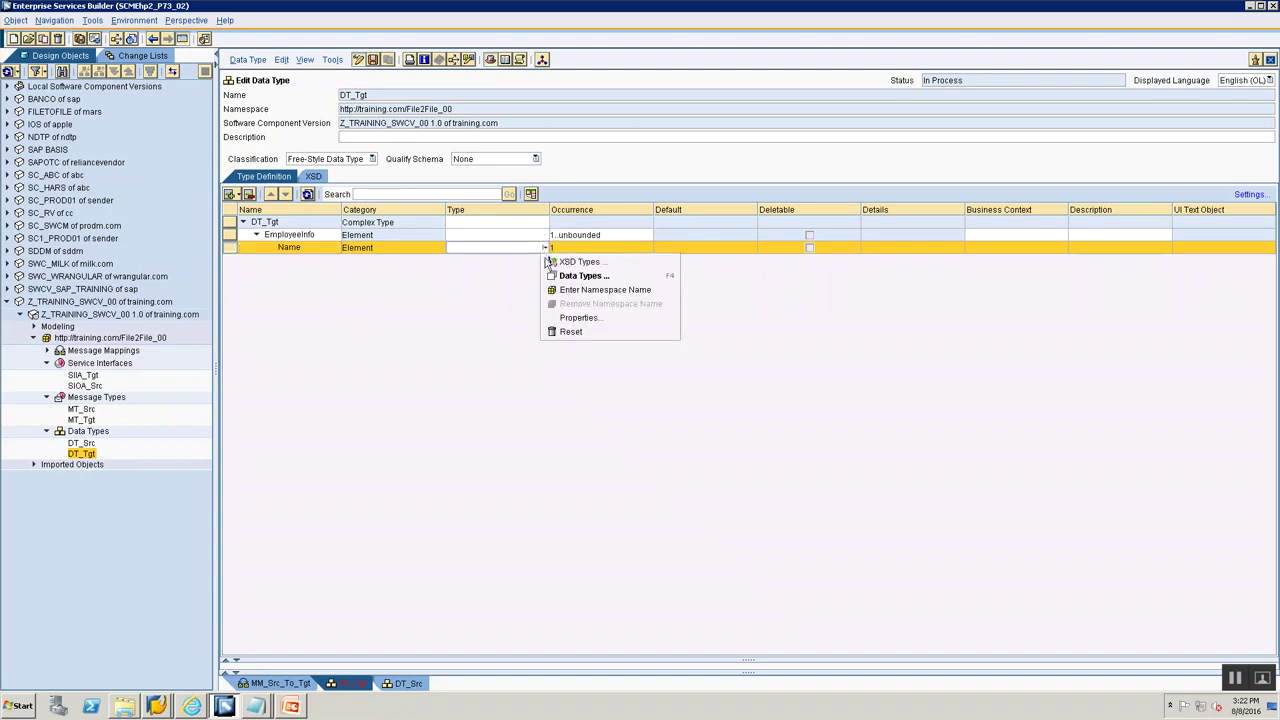
pyautogui.click(548, 262)
pyautogui.click(483, 262)
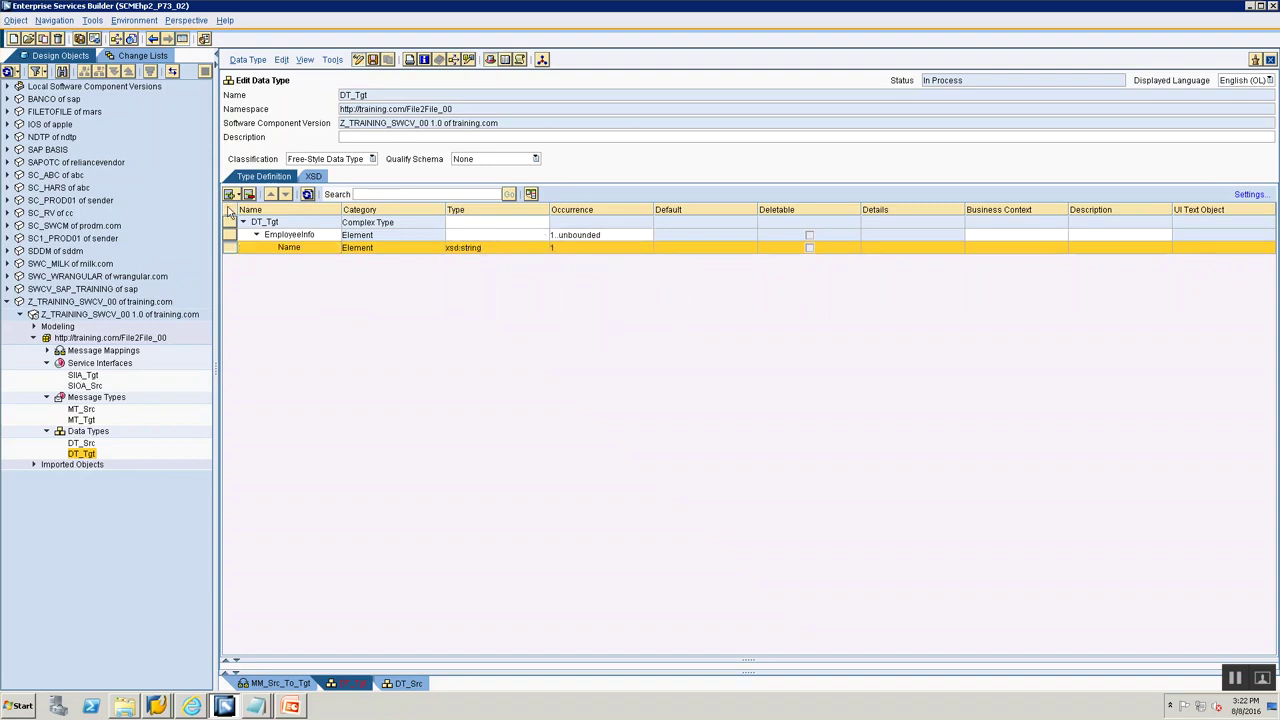
# Insert an element named DOB with type xsd:string after Name in EmployeeInfo
pyautogui.click(247, 194)
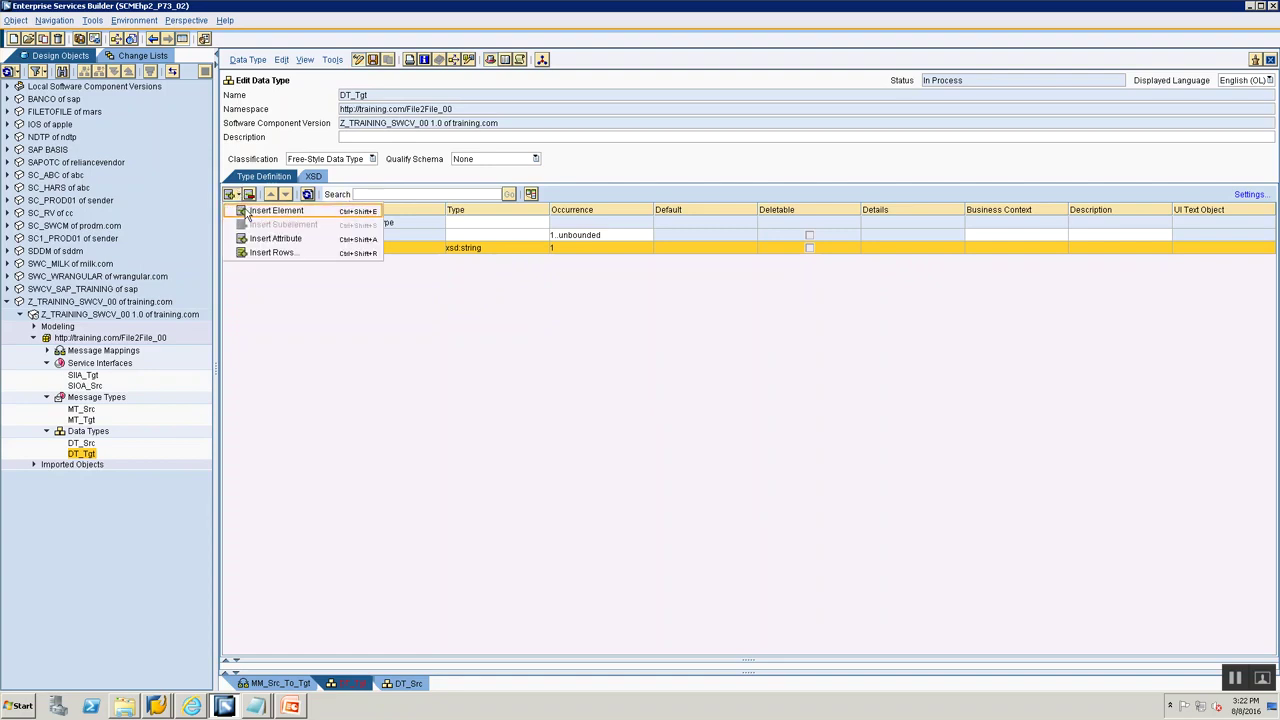
pyautogui.click(300, 258)
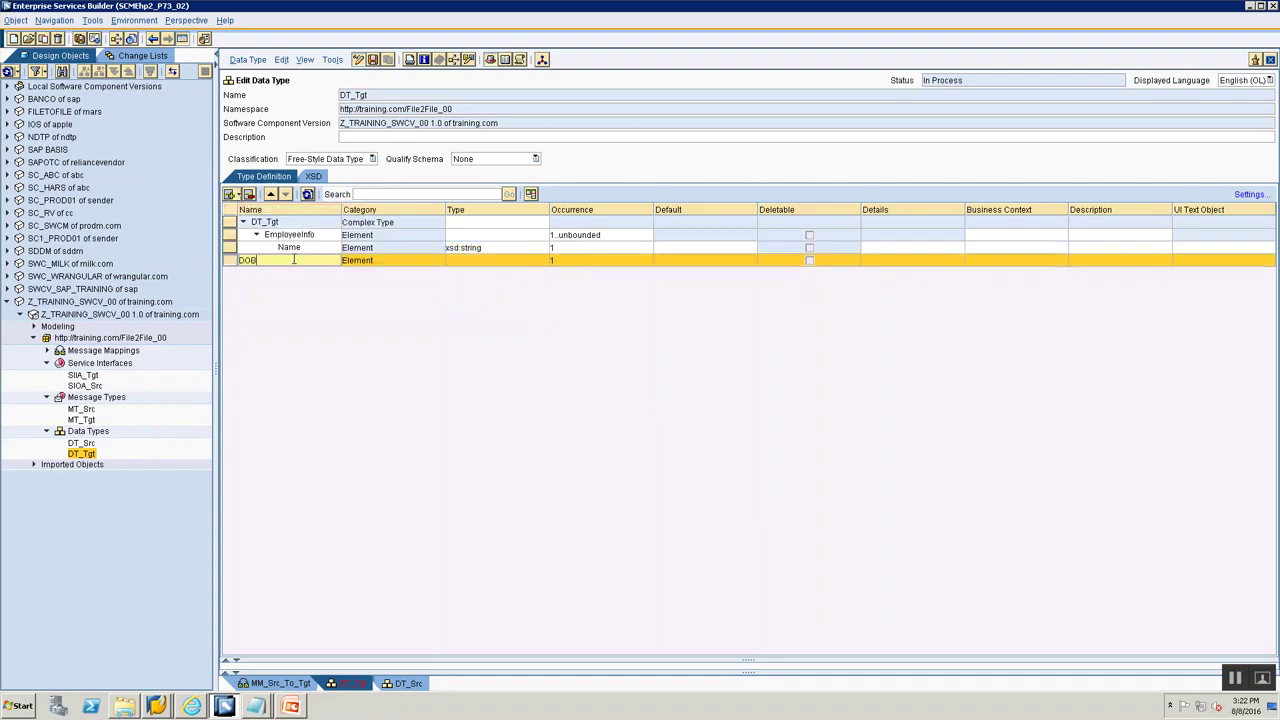
pyautogui.click(494, 259)
pyautogui.click(544, 261)
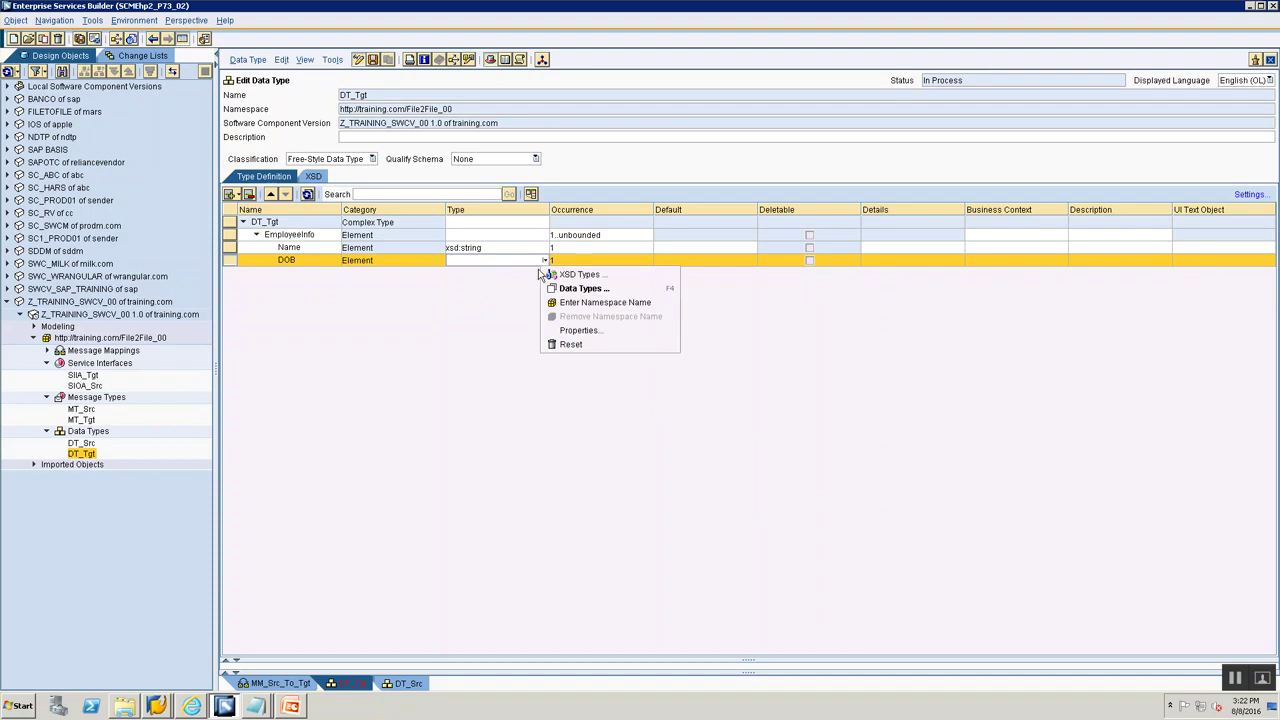
pyautogui.click(560, 276)
pyautogui.click(470, 278)
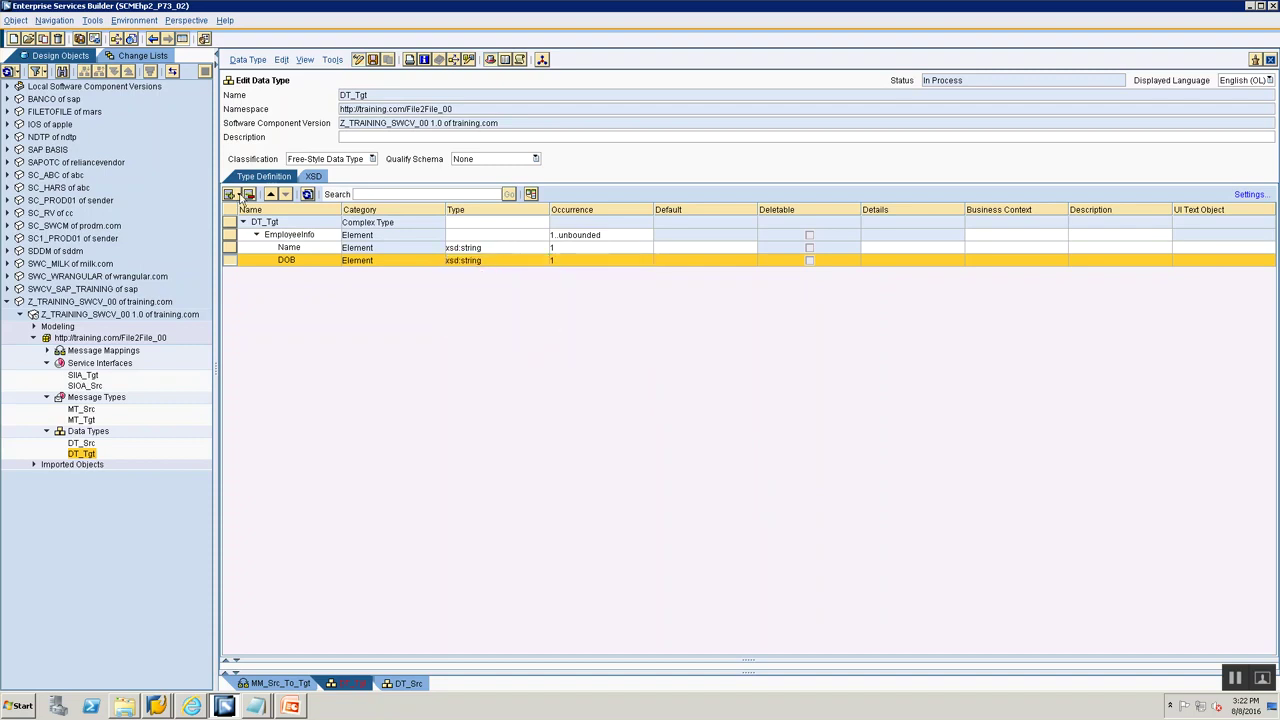
# Insert an element named Sex with type xsd:string after DOB in EmployeeInfo
pyautogui.click(241, 196)
pyautogui.click(290, 211)
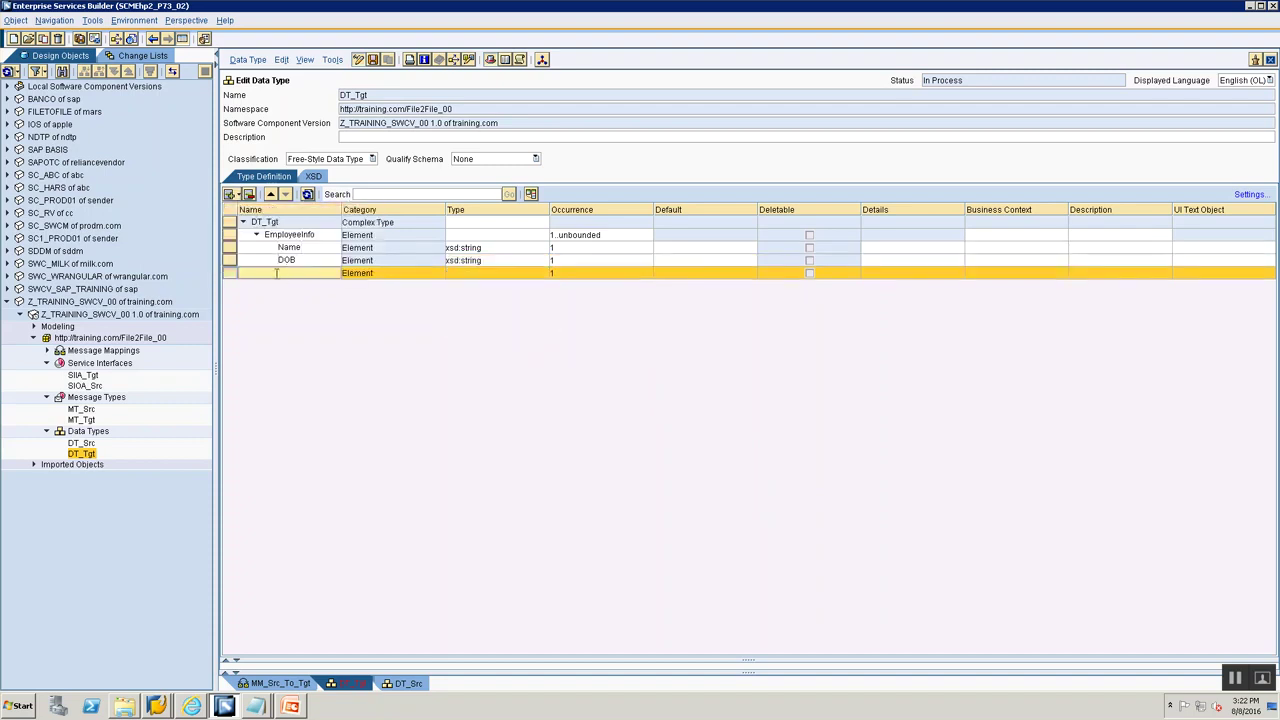
pyautogui.write('Sex')
pyautogui.press('Tab')
pyautogui.click(540, 274)
pyautogui.click(545, 278)
pyautogui.click(550, 284)
pyautogui.click(485, 289)
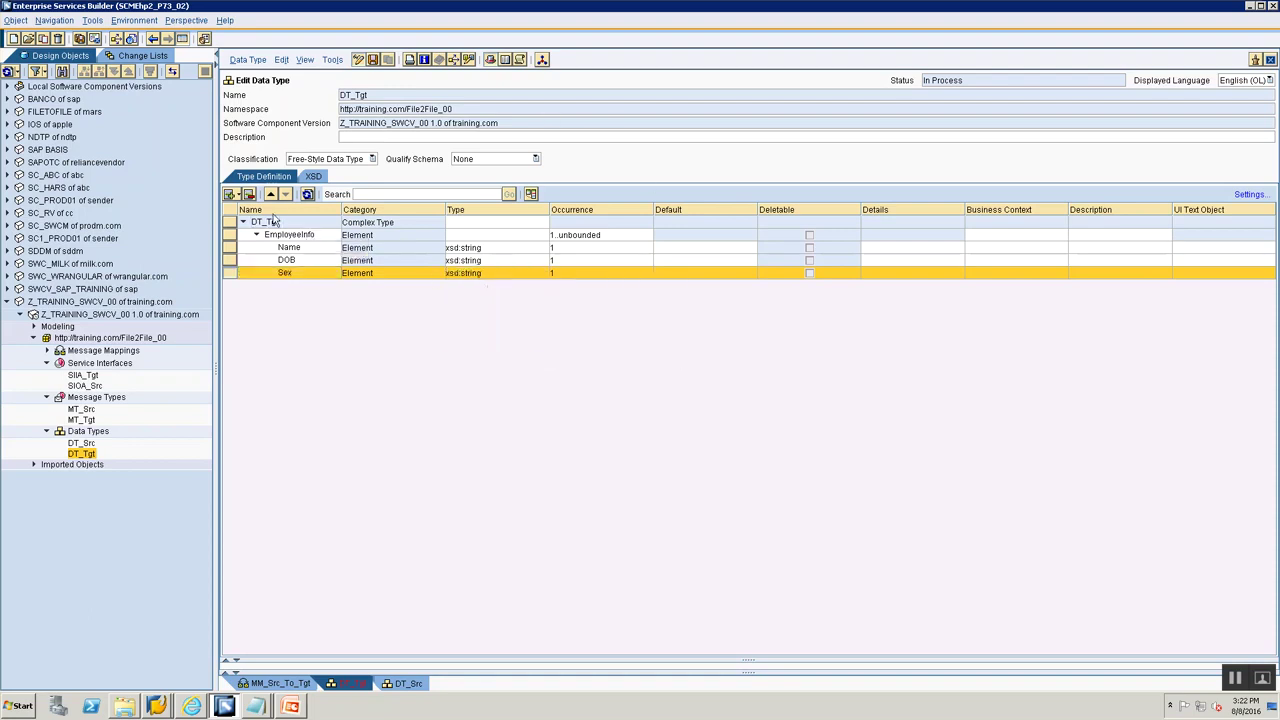
# Insert an element named Qualifications after Sex in EmployeeInfo
pyautogui.click(233, 197)
pyautogui.click(245, 216)
pyautogui.write('Qualifications')
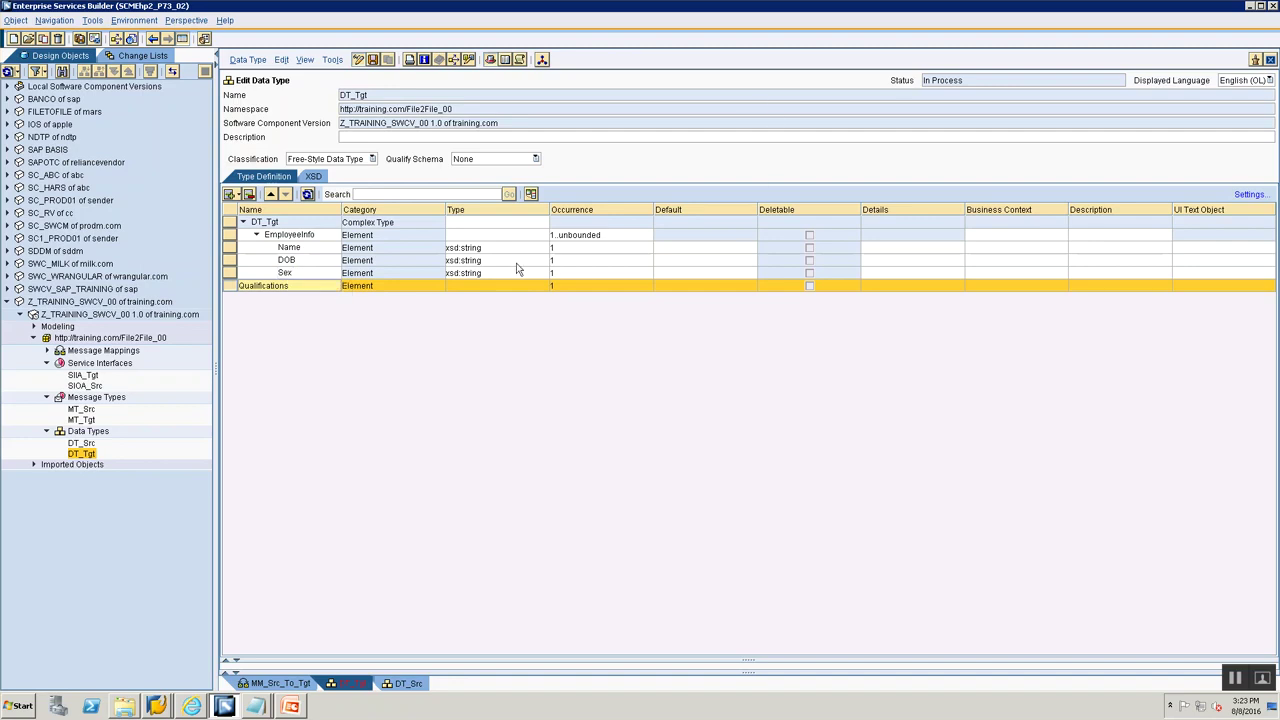
# Rename the DOB element under EmployeeInfo as DateOfBirth
pyautogui.click(314, 260)
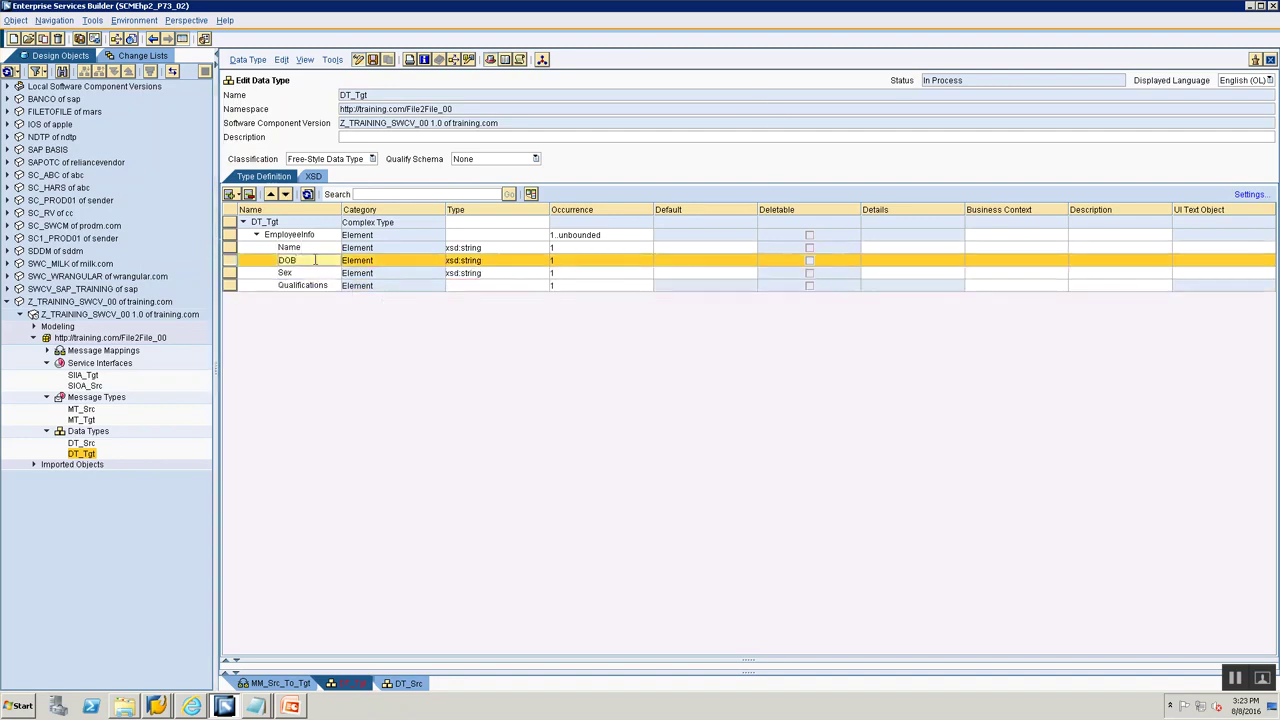
pyautogui.write('Day')
pyautogui.press('BackSpace')
pyautogui.write('teOfBirth')
# Assign the XSD type xsd:string to the Qualifications element
pyautogui.click(537, 286)
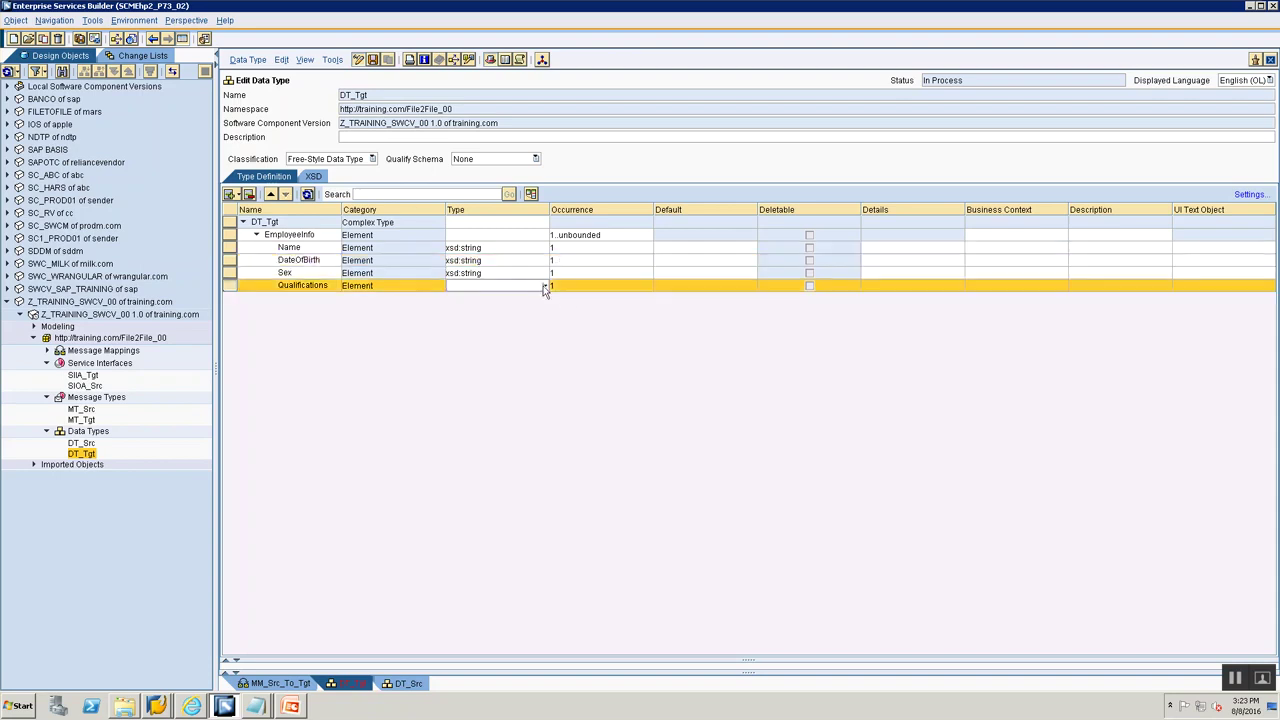
pyautogui.click(544, 287)
pyautogui.press('Escape')
pyautogui.click(546, 287)
pyautogui.click(546, 287)
pyautogui.click(546, 287)
pyautogui.click(555, 298)
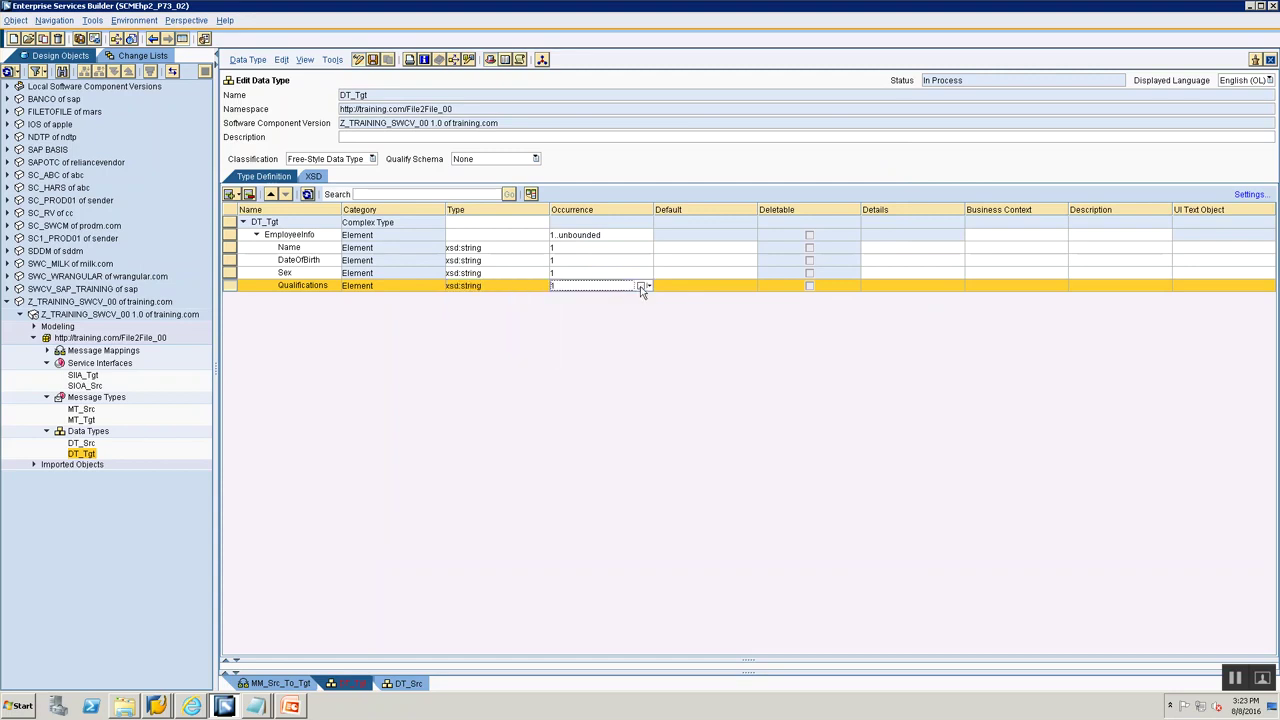
# Set the Qualifications element's occurrence to a minimum of 0 and a maximum of unbounded
pyautogui.click(648, 288)
pyautogui.click(655, 298)
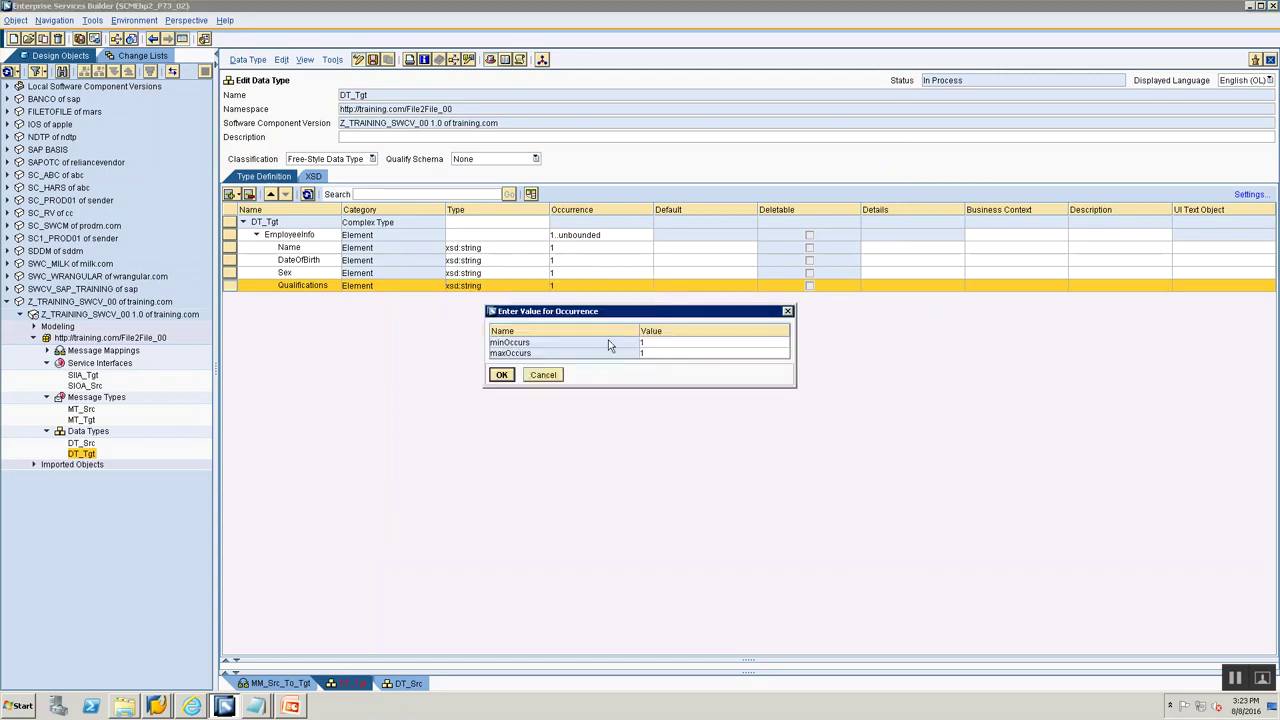
pyautogui.click(716, 343)
pyautogui.click(784, 343)
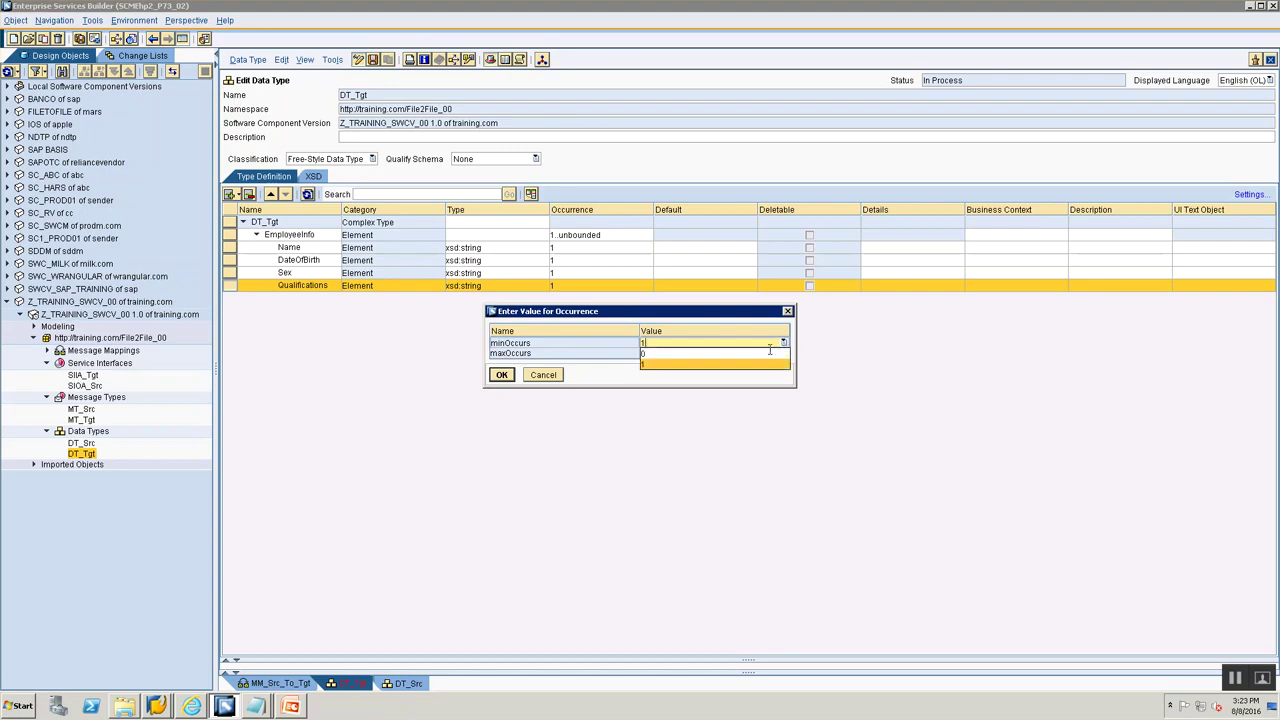
pyautogui.click(768, 351)
pyautogui.click(785, 356)
pyautogui.click(785, 356)
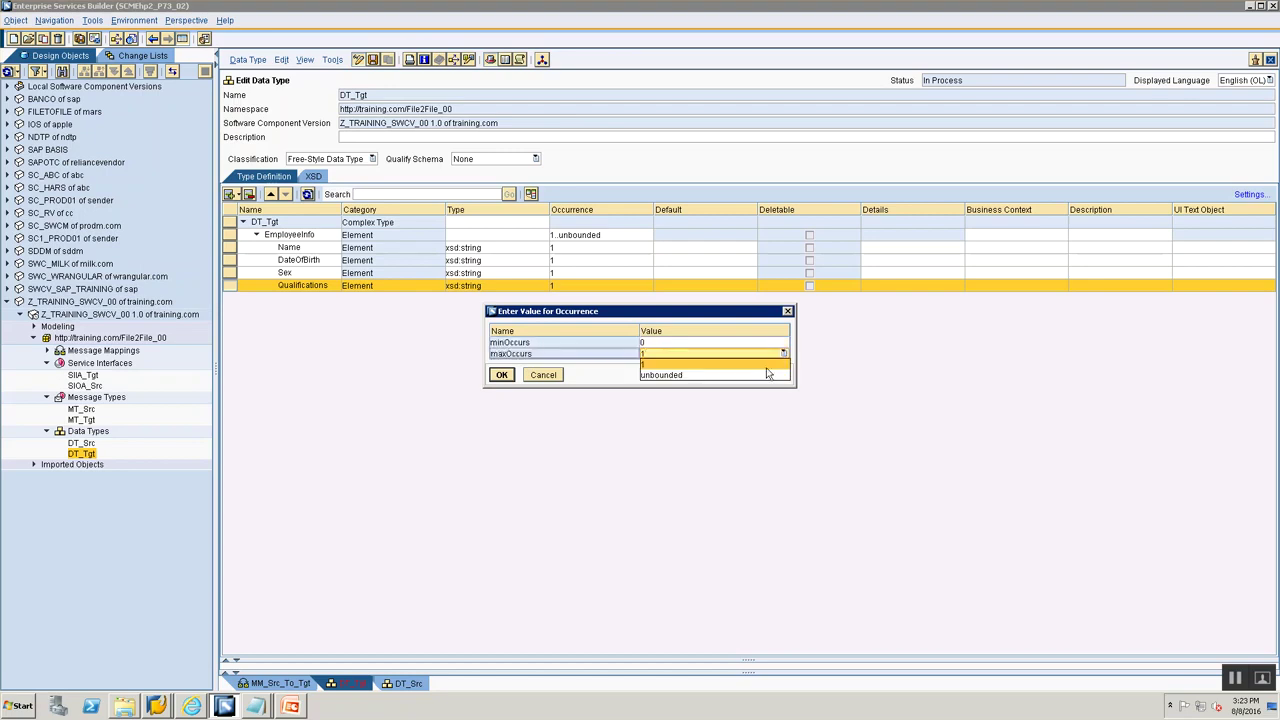
pyautogui.click(768, 372)
pyautogui.click(502, 375)
# Switch to PowerPoint to check the DT_Tgt structure on the Data Type slide, and return to Enterprise Services Builder
pyautogui.hotkey('alt', 'Tab')
pyautogui.scroll(5, 60, 300)
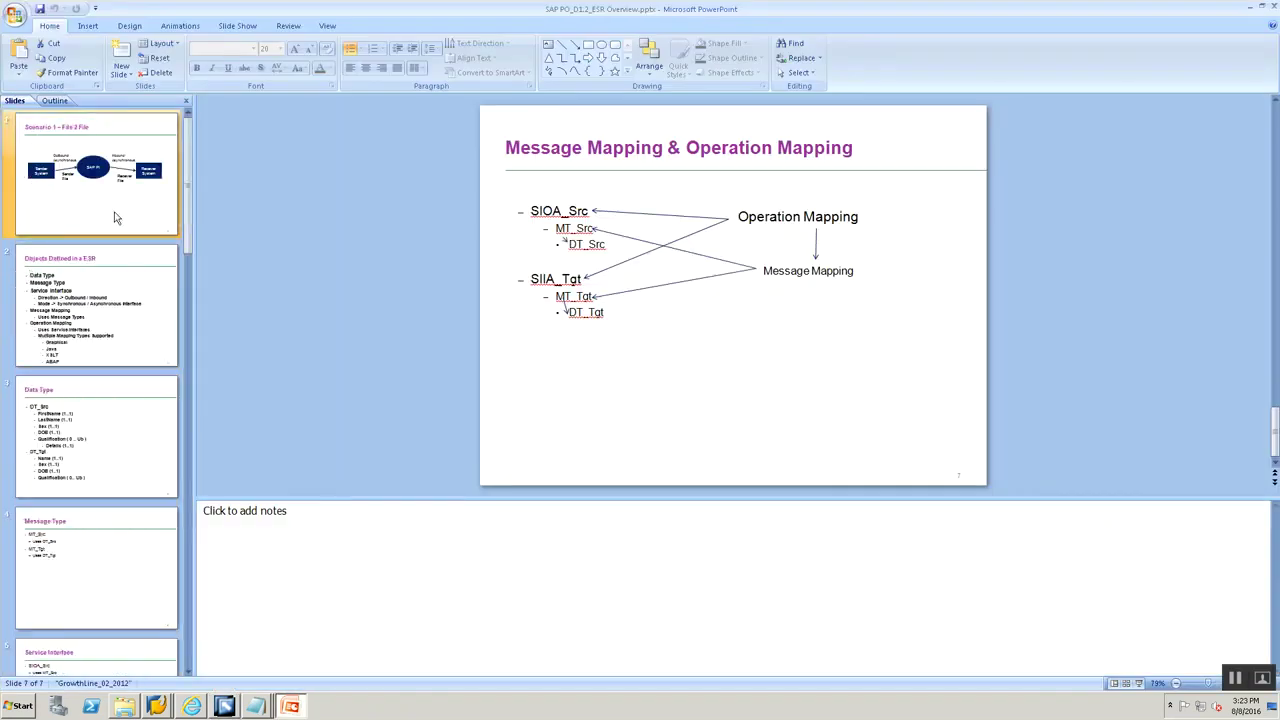
pyautogui.click(96, 435)
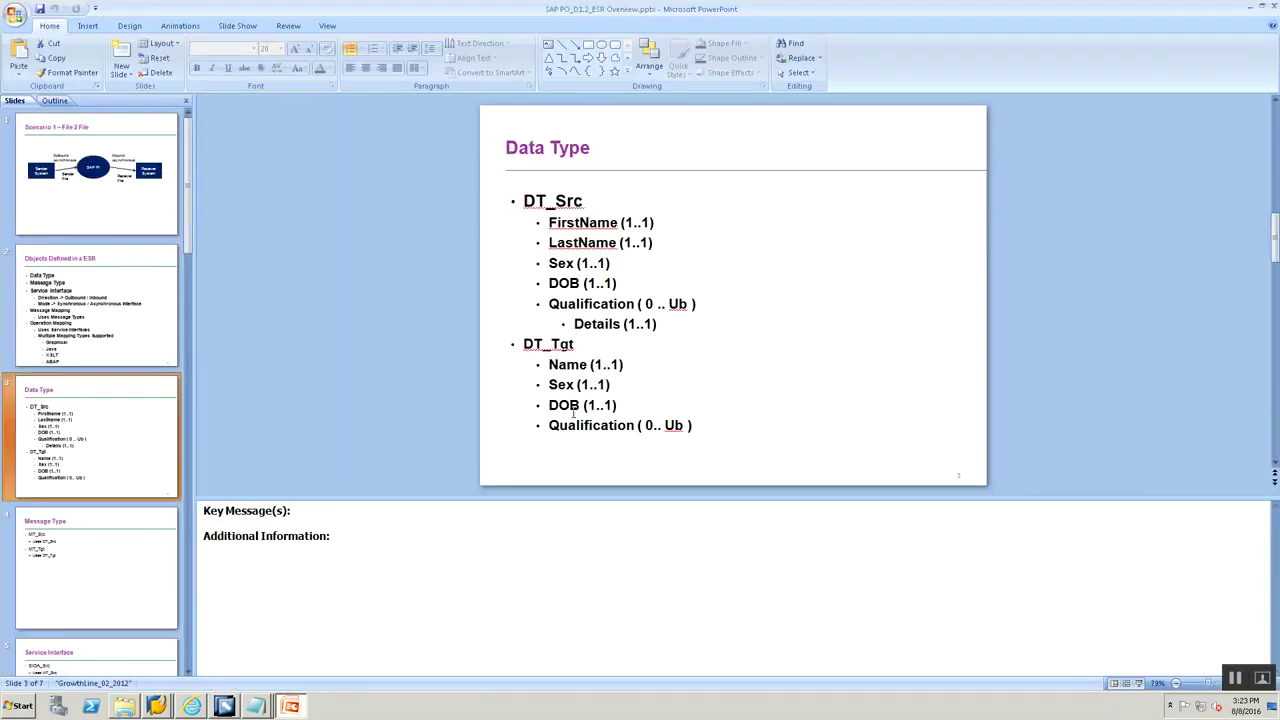
pyautogui.hotkey('alt', 'Tab')
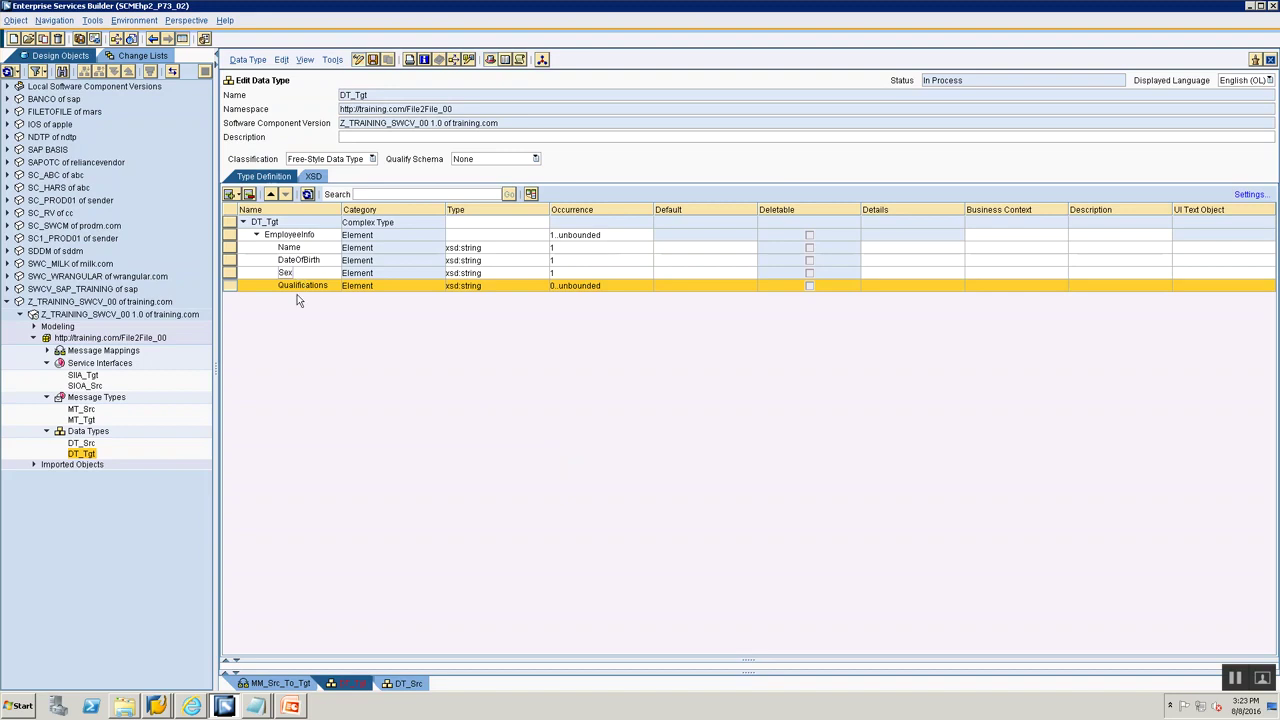
# Save the data type DT_Tgt and close the open objects DT_Tgt, DT_Src and MM_Src_To_Tgt
pyautogui.click(371, 60)
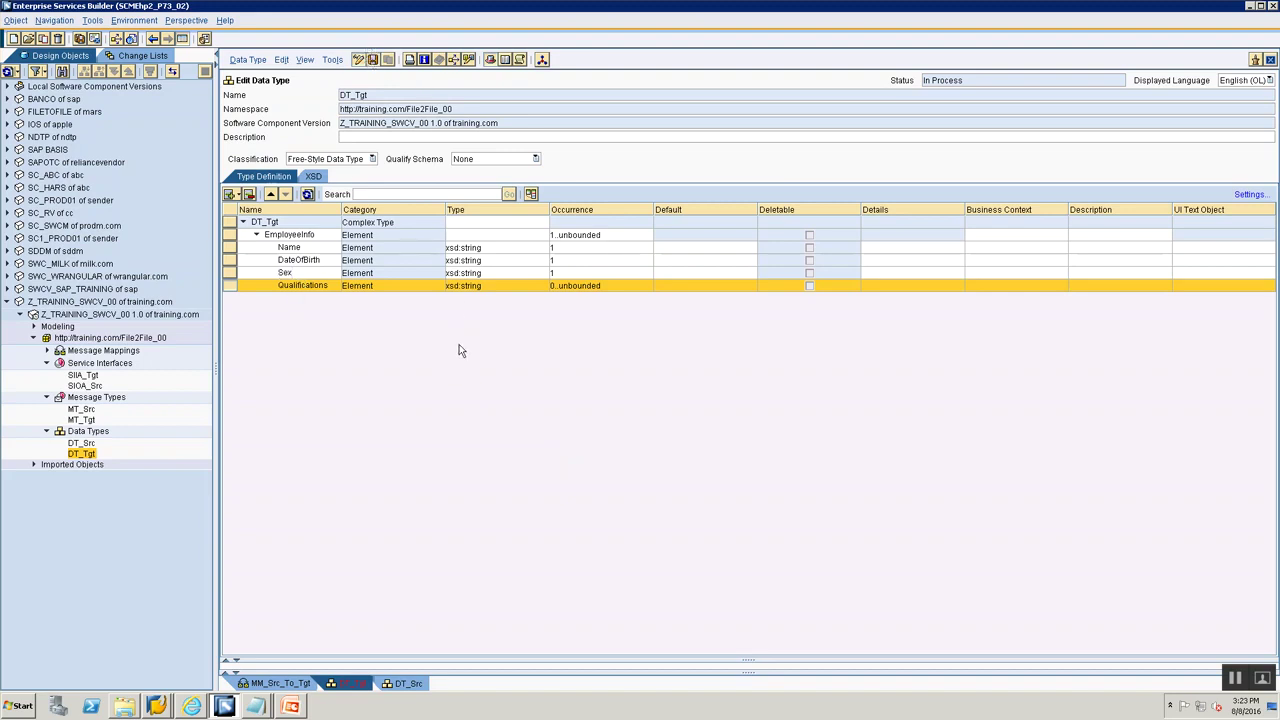
pyautogui.click(1270, 59)
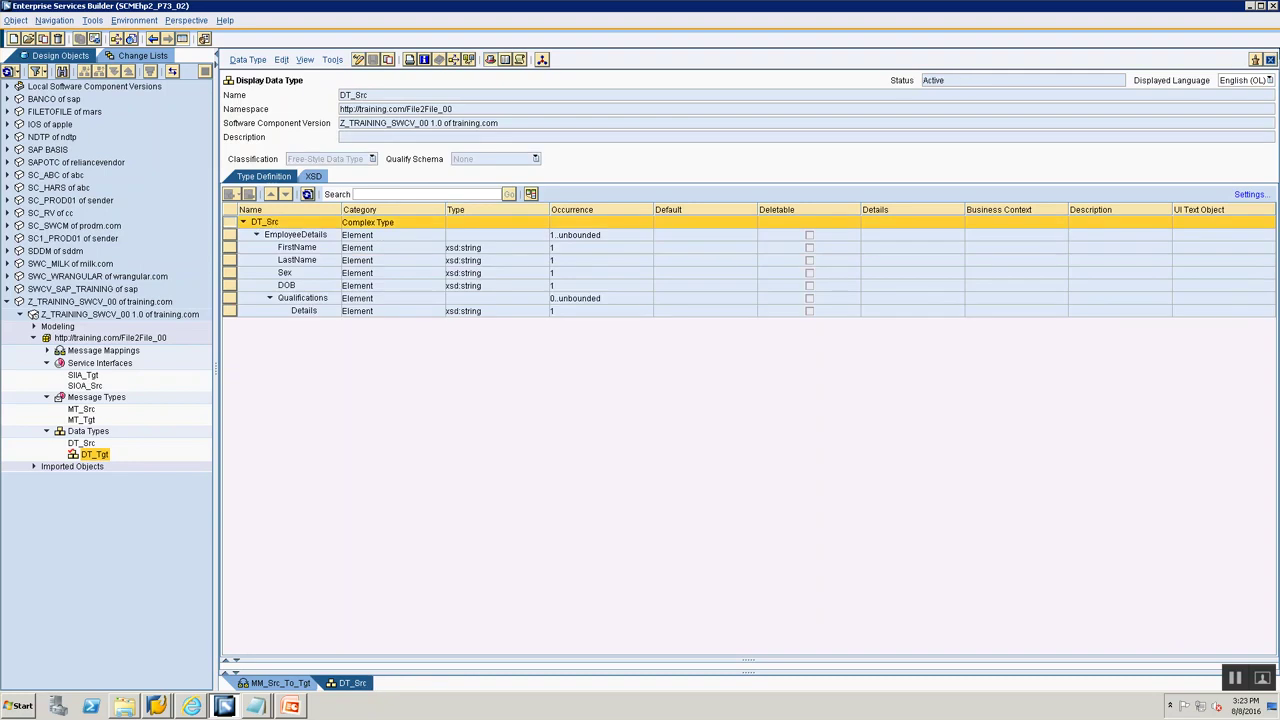
pyautogui.click(1270, 59)
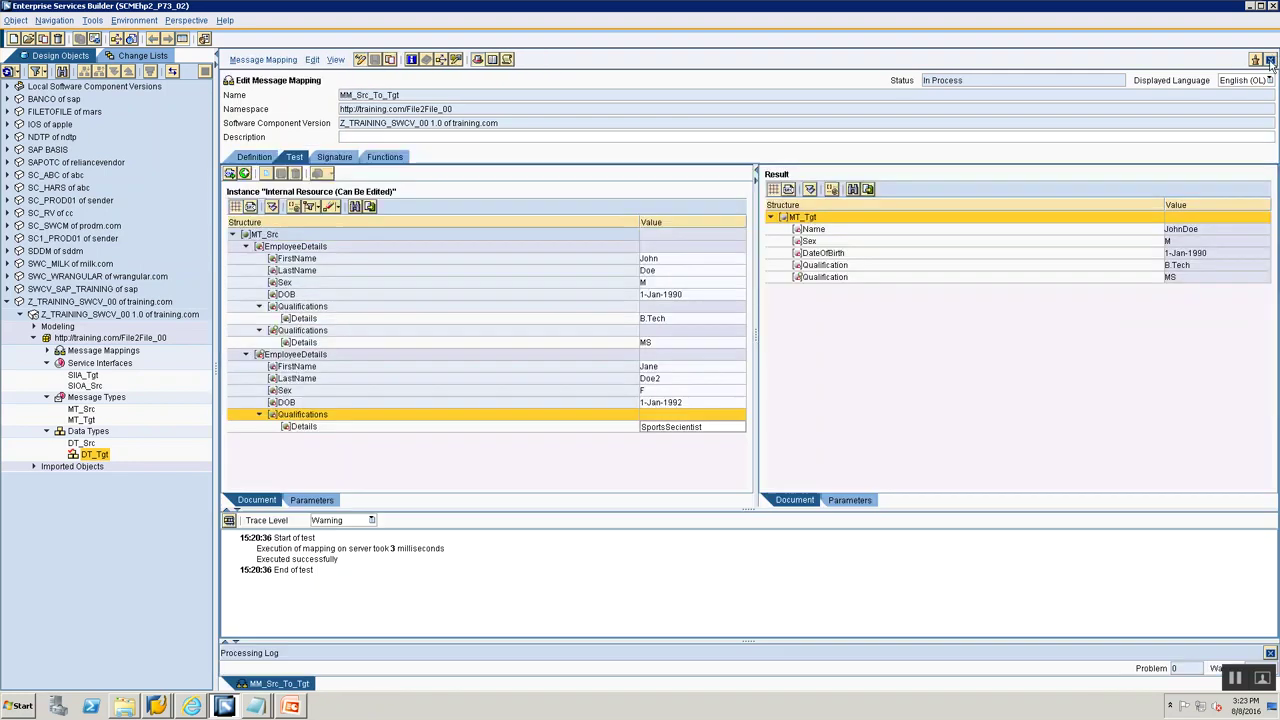
pyautogui.rightClick(253, 690)
pyautogui.click(285, 683)
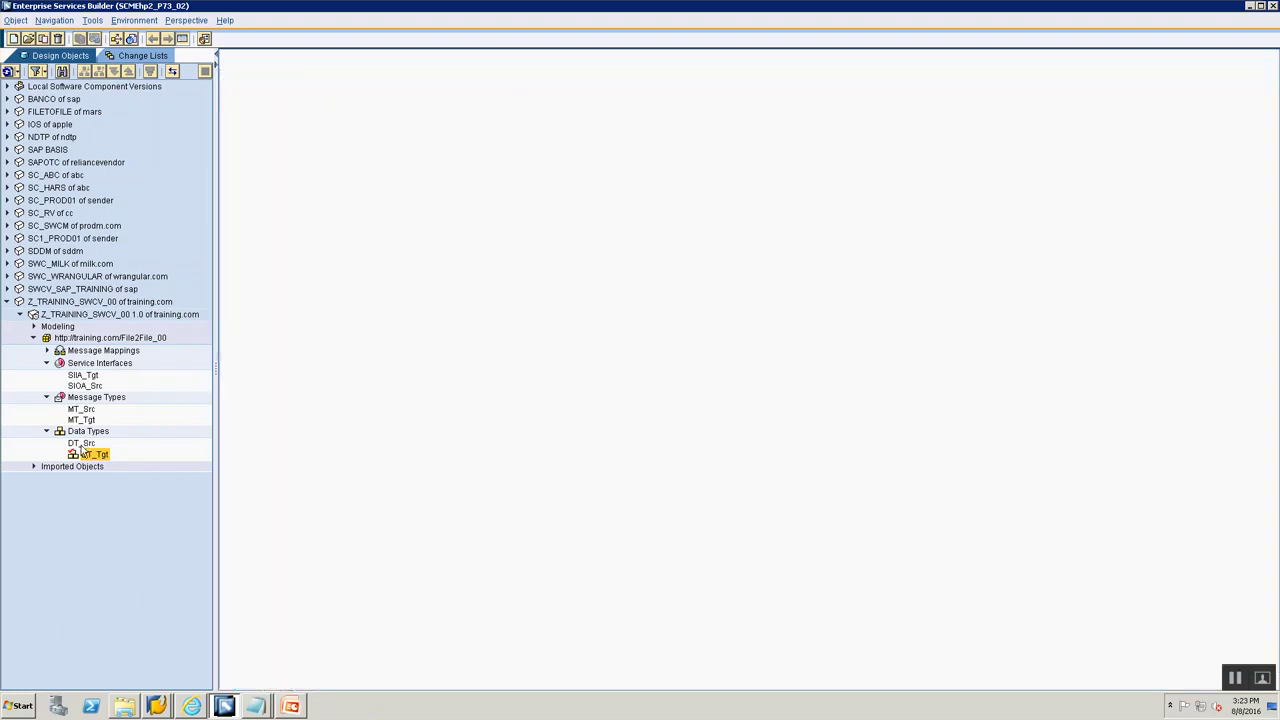
# Open the message type MT_Tgt and expand its EmployeeInfo node to check the updated structure
pyautogui.doubleClick(81, 420)
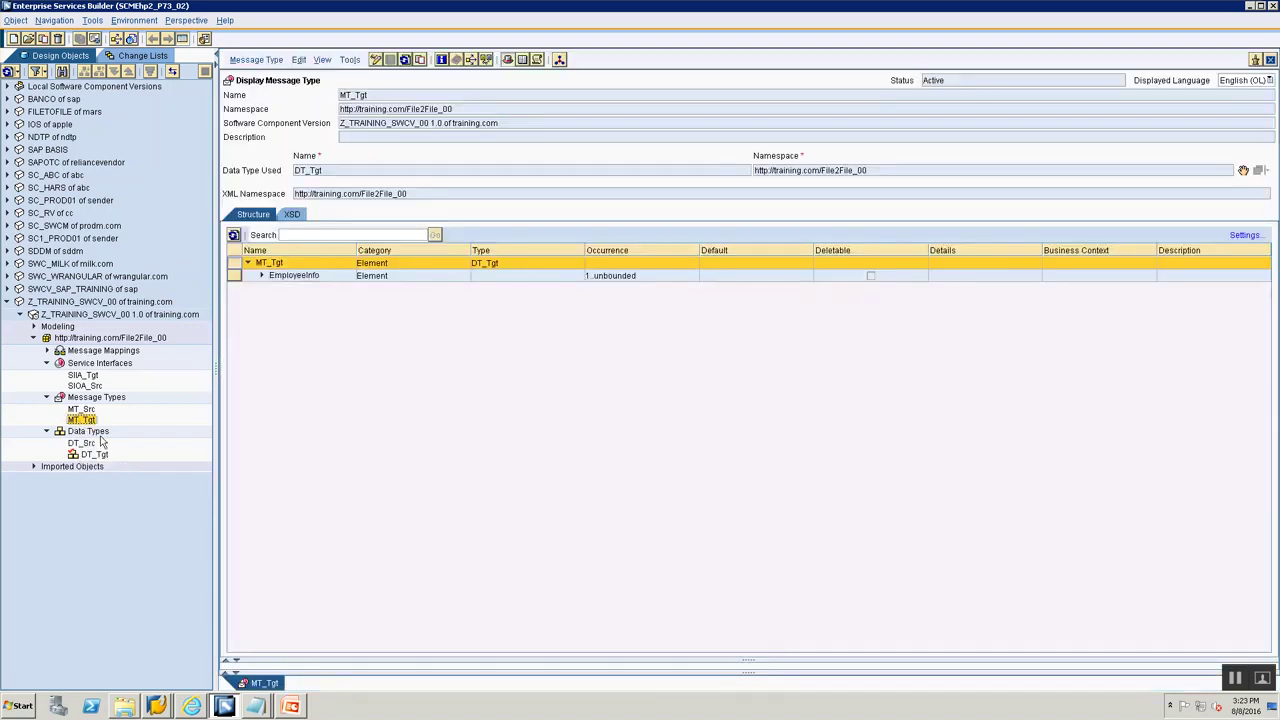
pyautogui.click(261, 277)
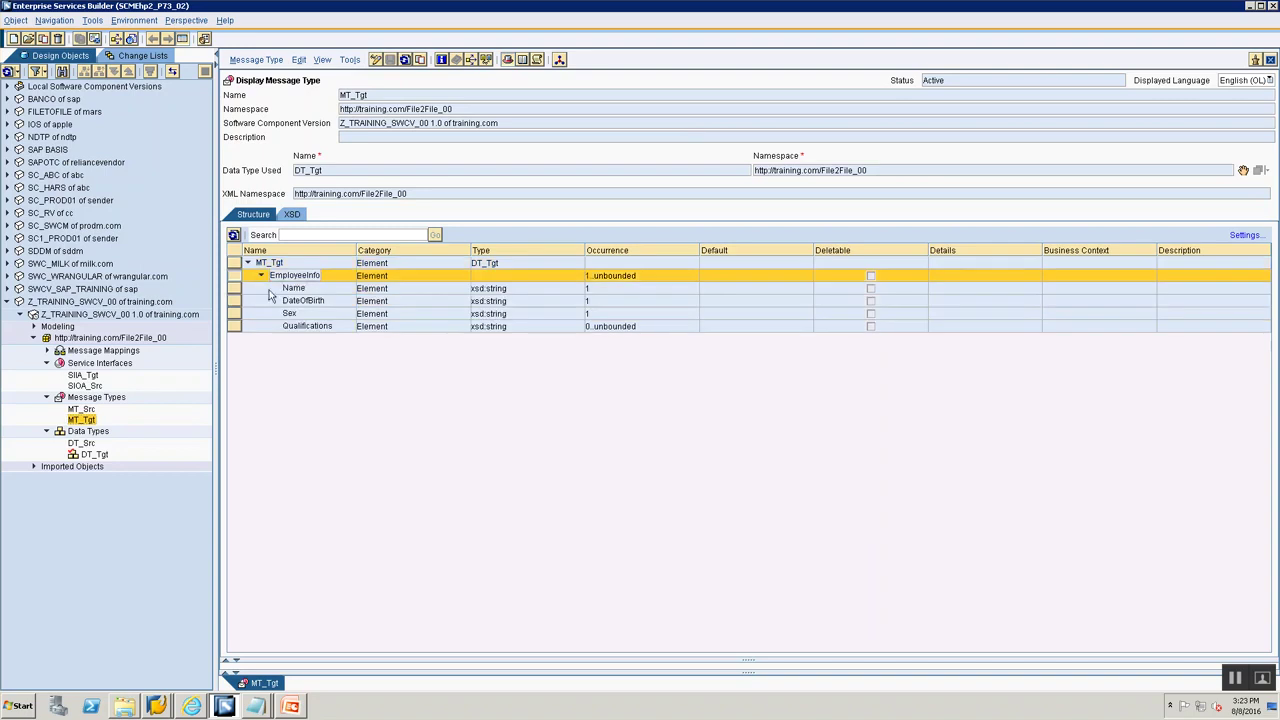
# Open the message mapping MM_Src_To_Tgt, dismiss its processing log, and switch the mapping to edit mode
pyautogui.click(46, 351)
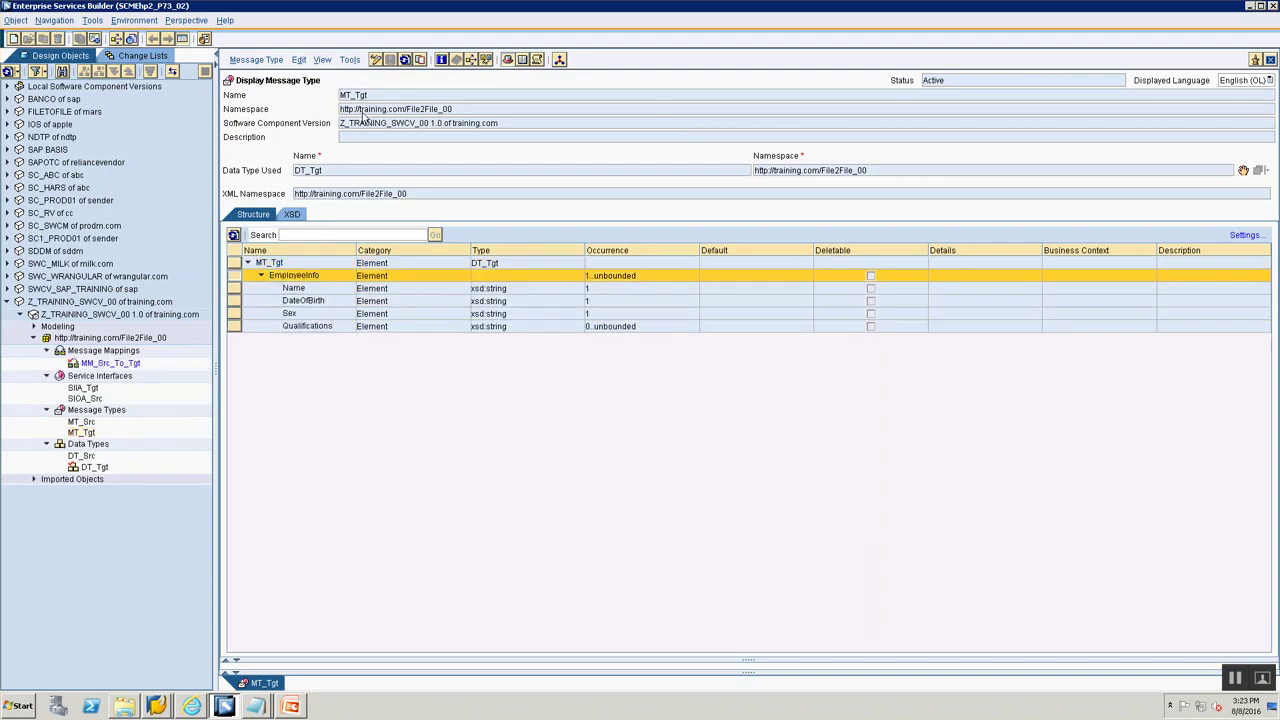
pyautogui.click(84, 364)
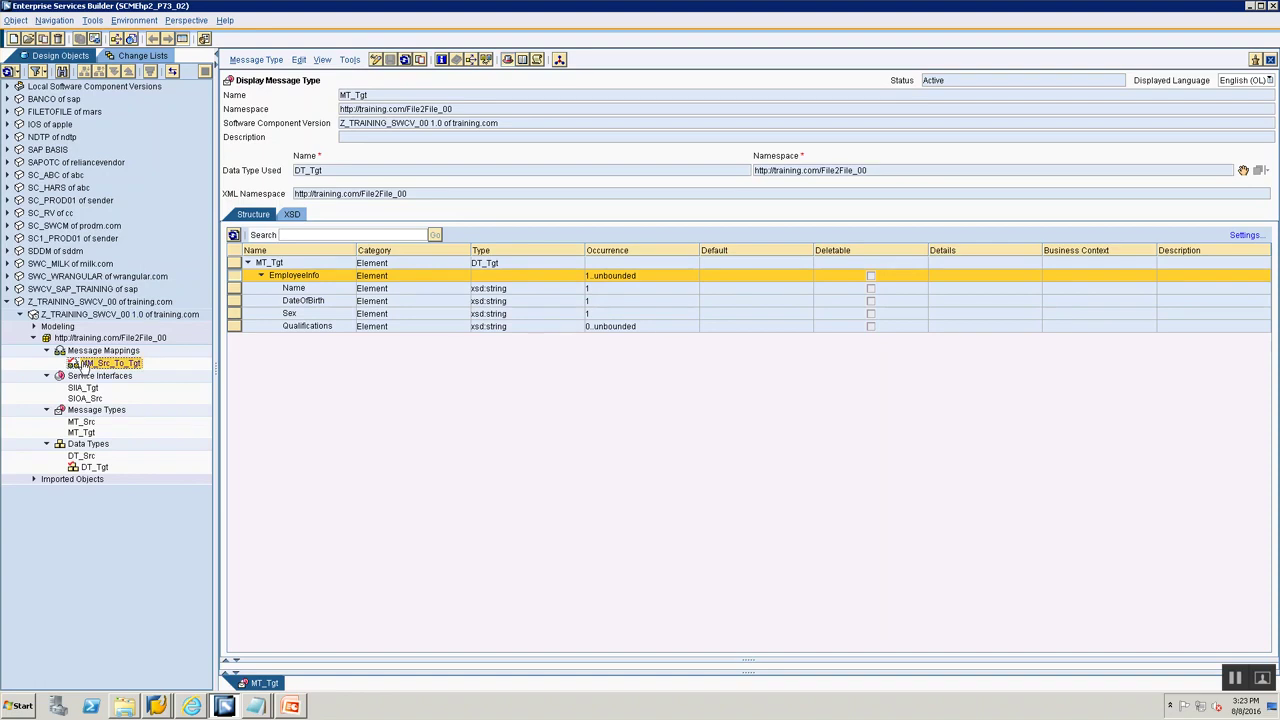
pyautogui.doubleClick(84, 364)
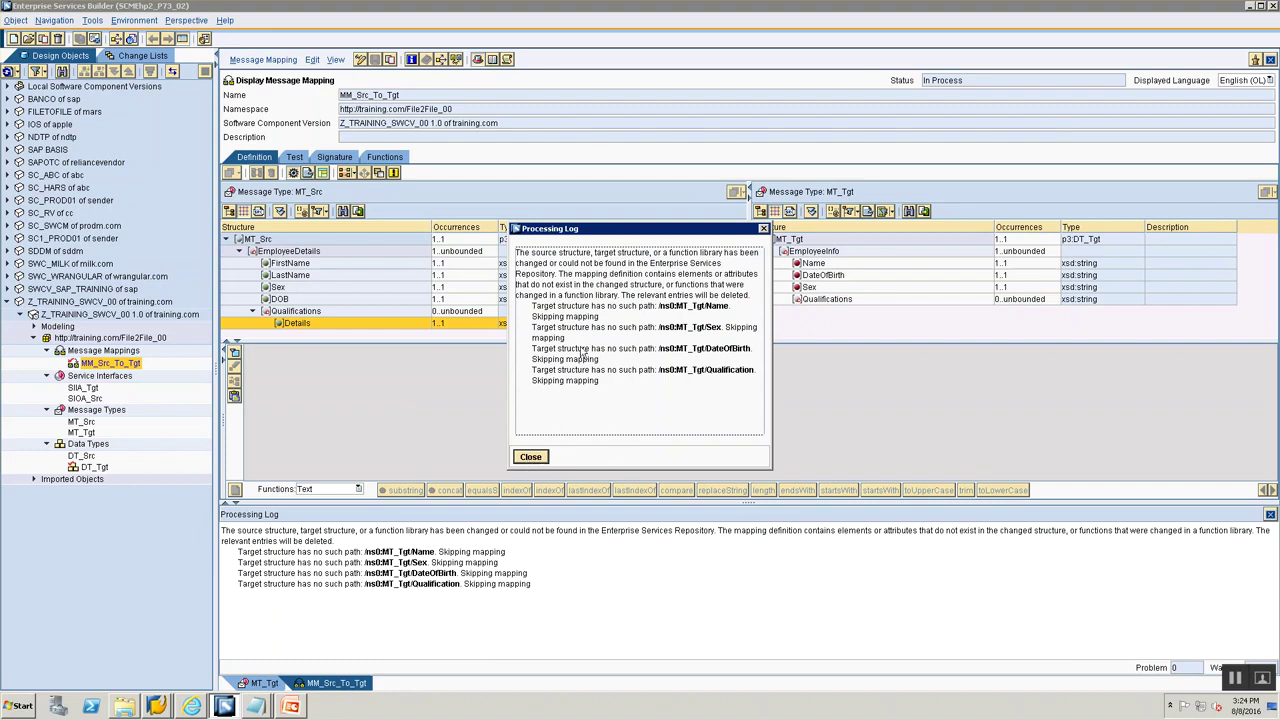
pyautogui.click(526, 458)
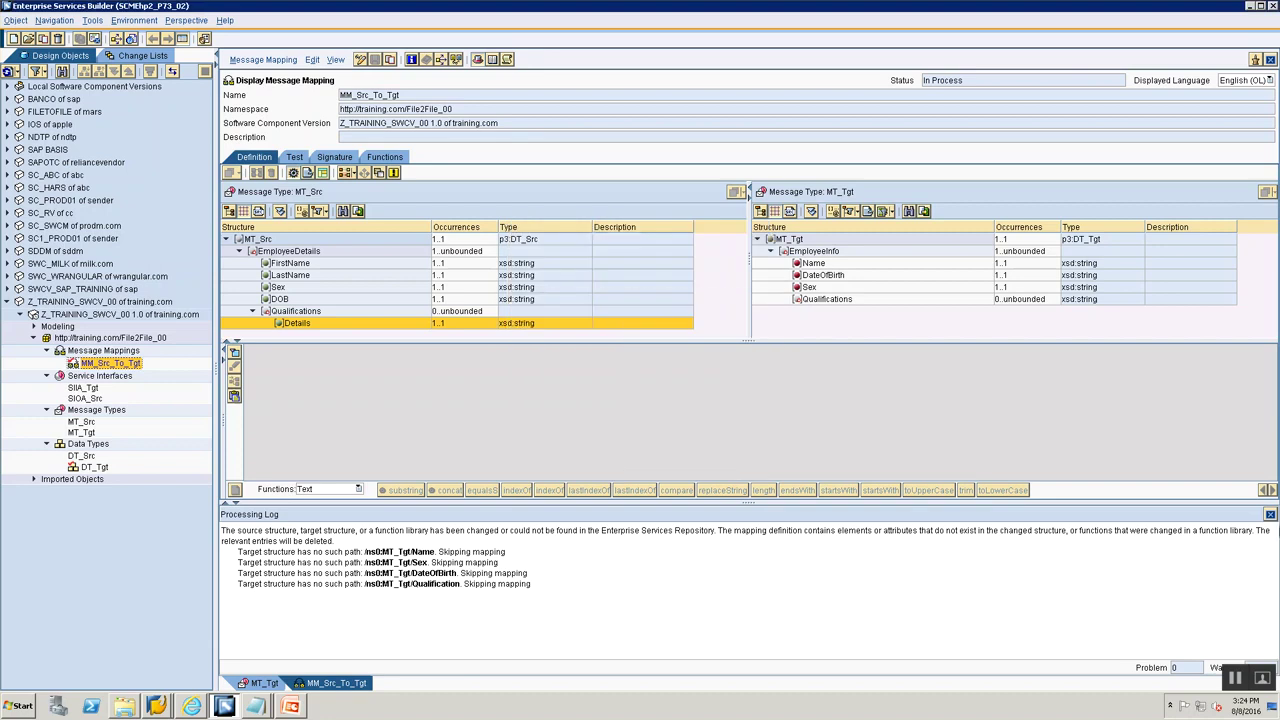
pyautogui.click(1270, 515)
pyautogui.click(360, 59)
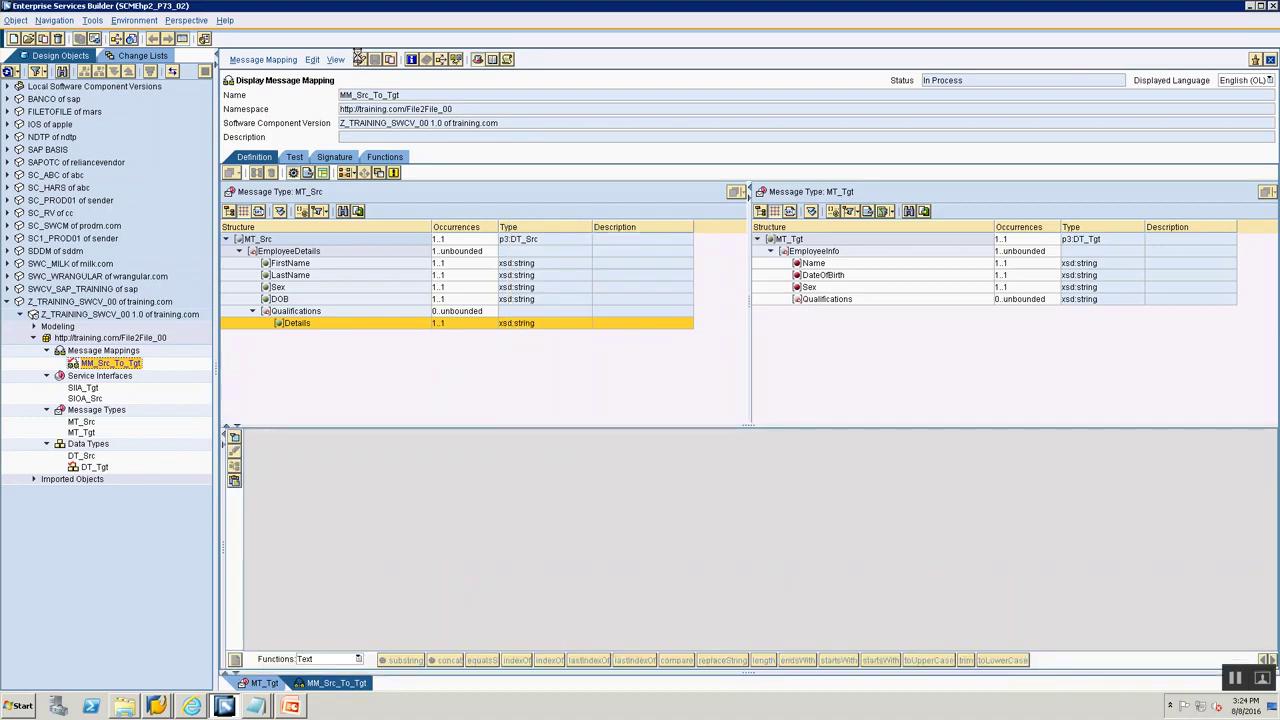
# Map the source node EmployeeDetails to the target node EmployeeInfo
pyautogui.click(818, 253)
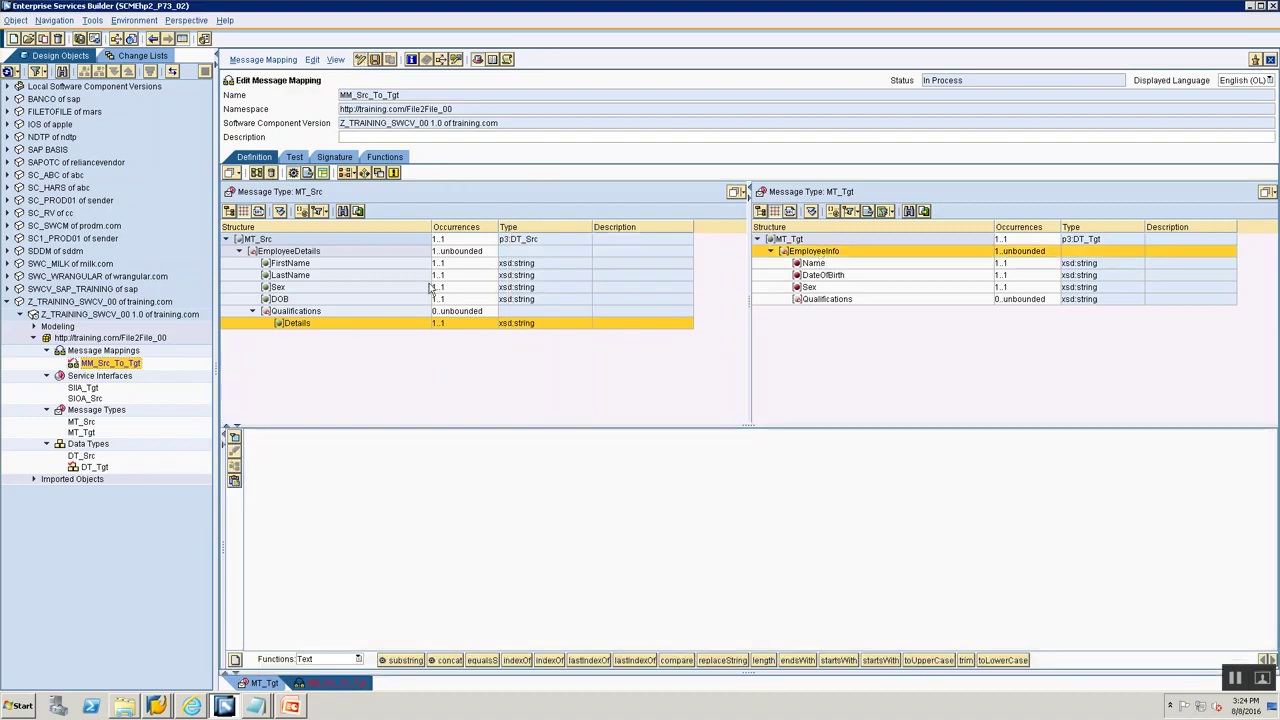
pyautogui.click(300, 251)
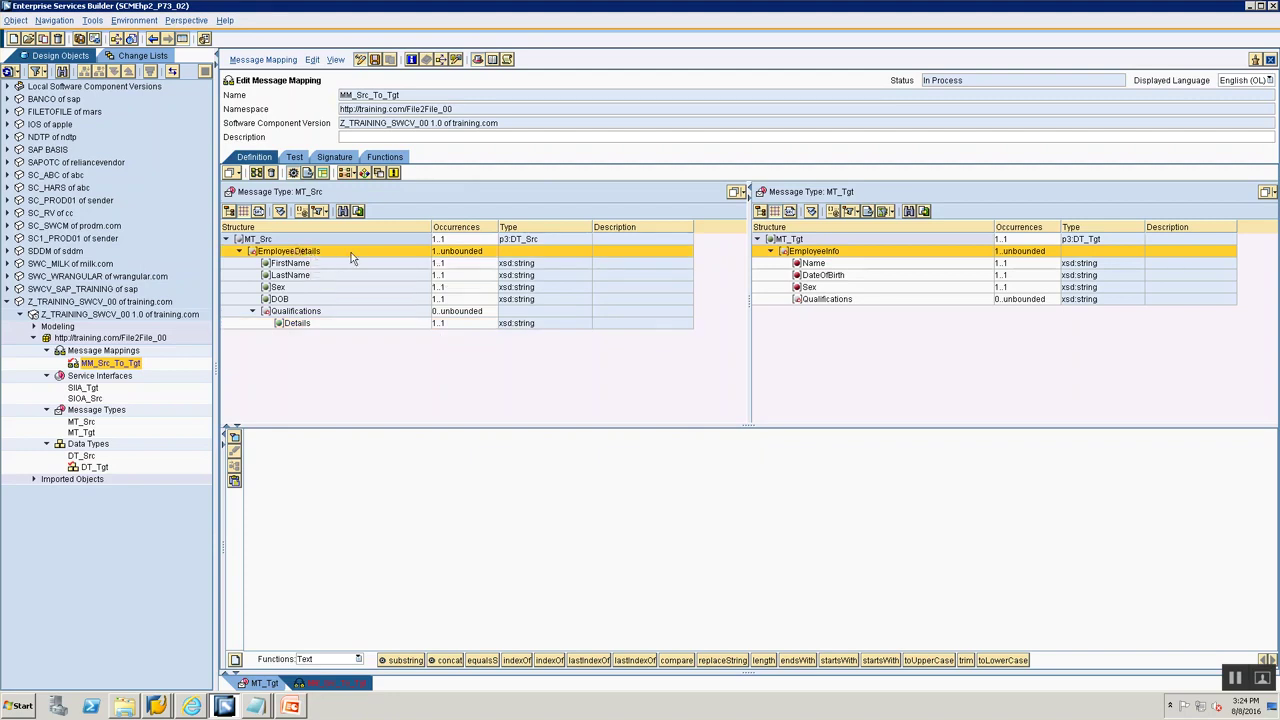
pyautogui.moveTo(305, 257); pyautogui.dragTo(820, 256)
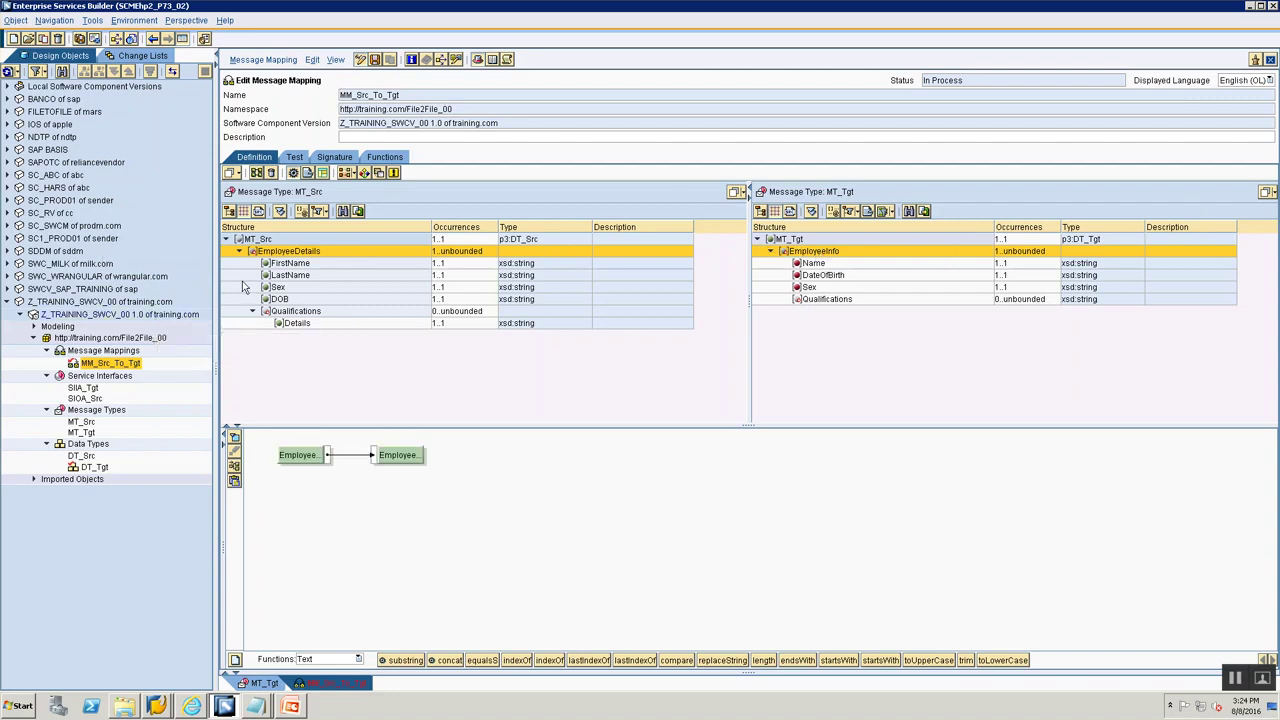
# Map the source field Sex to the target Sex, and DOB to DateOfBirth
pyautogui.click(280, 288)
pyautogui.click(818, 288)
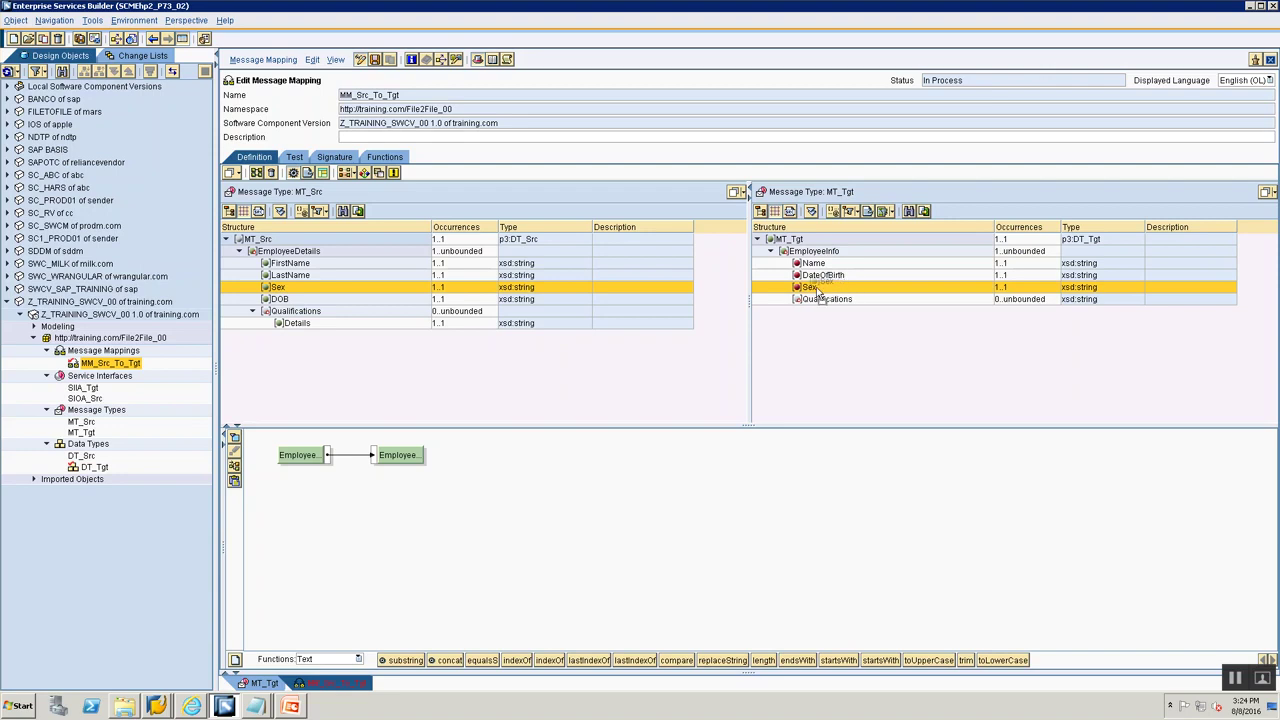
pyautogui.moveTo(279, 300); pyautogui.dragTo(810, 276)
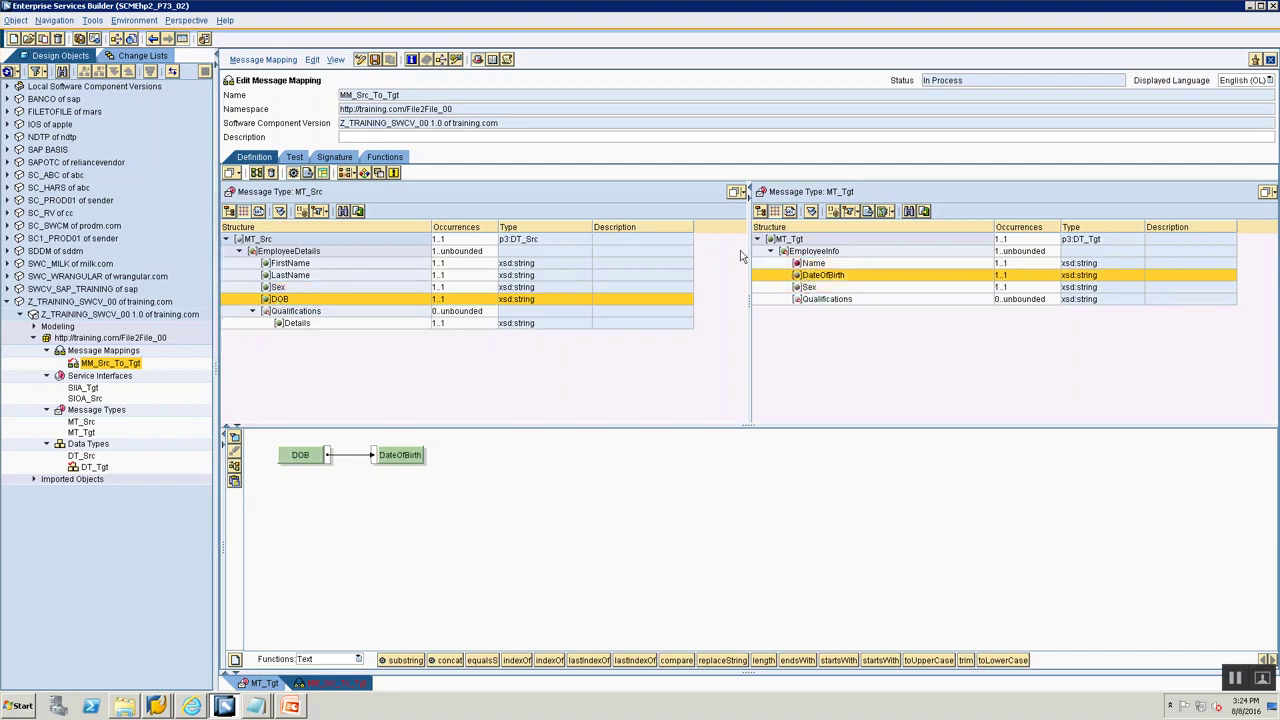
# Map FirstName and LastName through the concat function to the target Name, and arrange the mapping layout
pyautogui.click(808, 263)
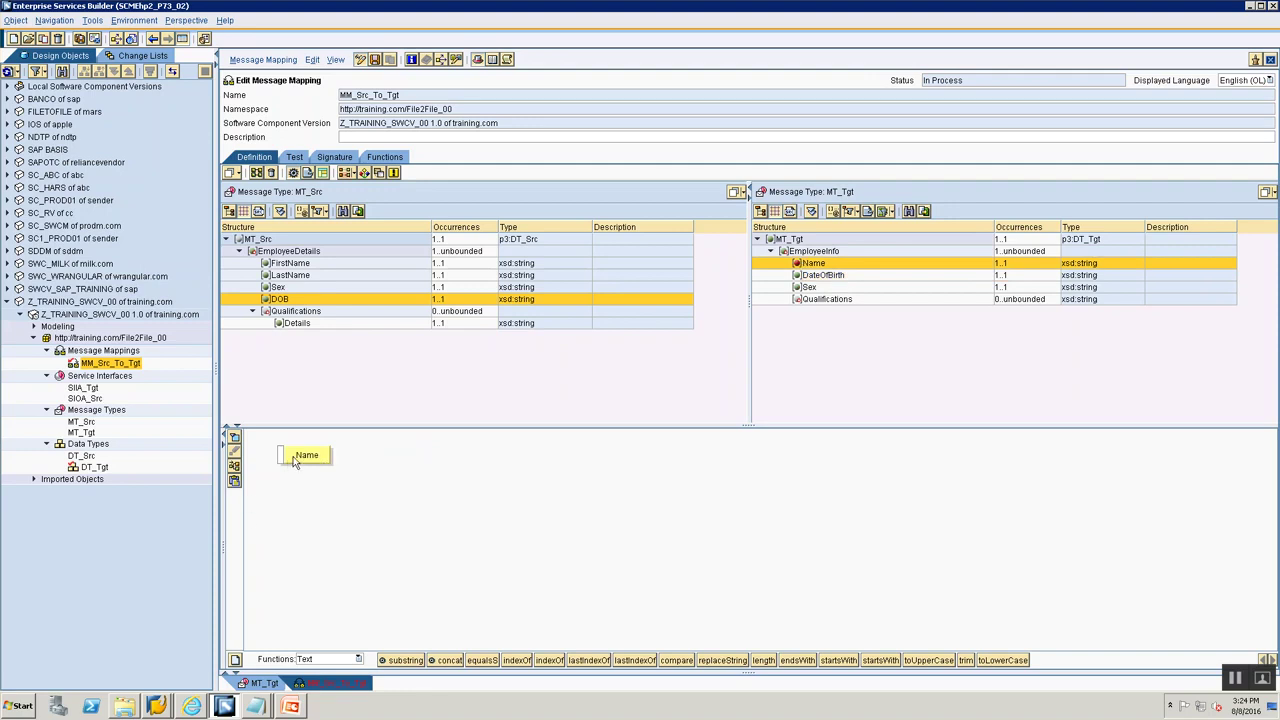
pyautogui.moveTo(449, 662); pyautogui.dragTo(451, 545)
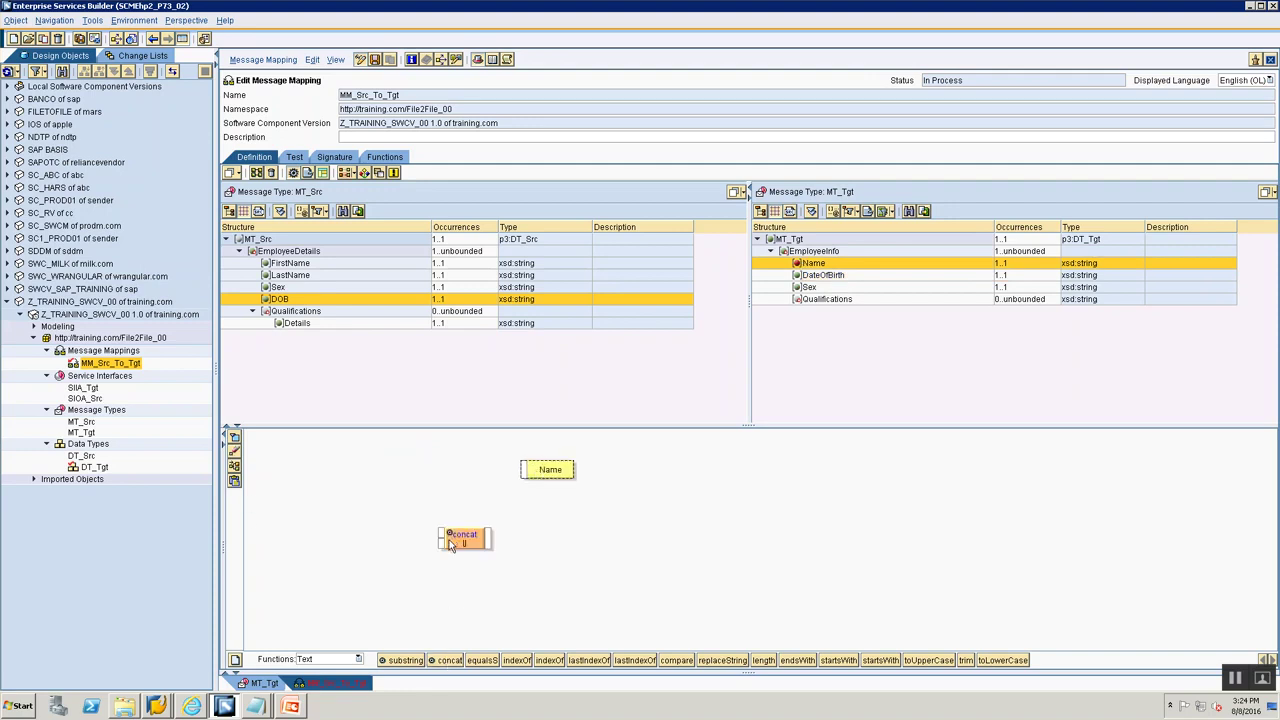
pyautogui.moveTo(285, 253); pyautogui.dragTo(307, 464)
pyautogui.click(284, 263)
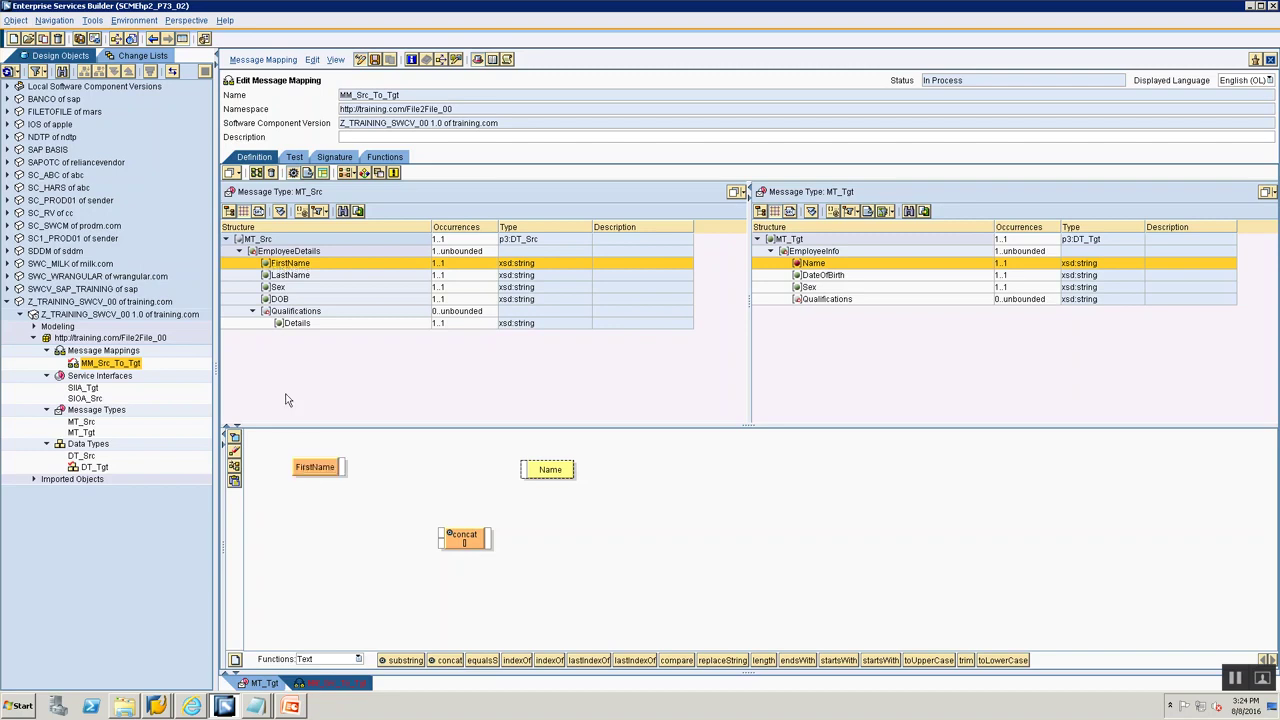
pyautogui.click(290, 276)
pyautogui.moveTo(290, 276); pyautogui.dragTo(295, 536)
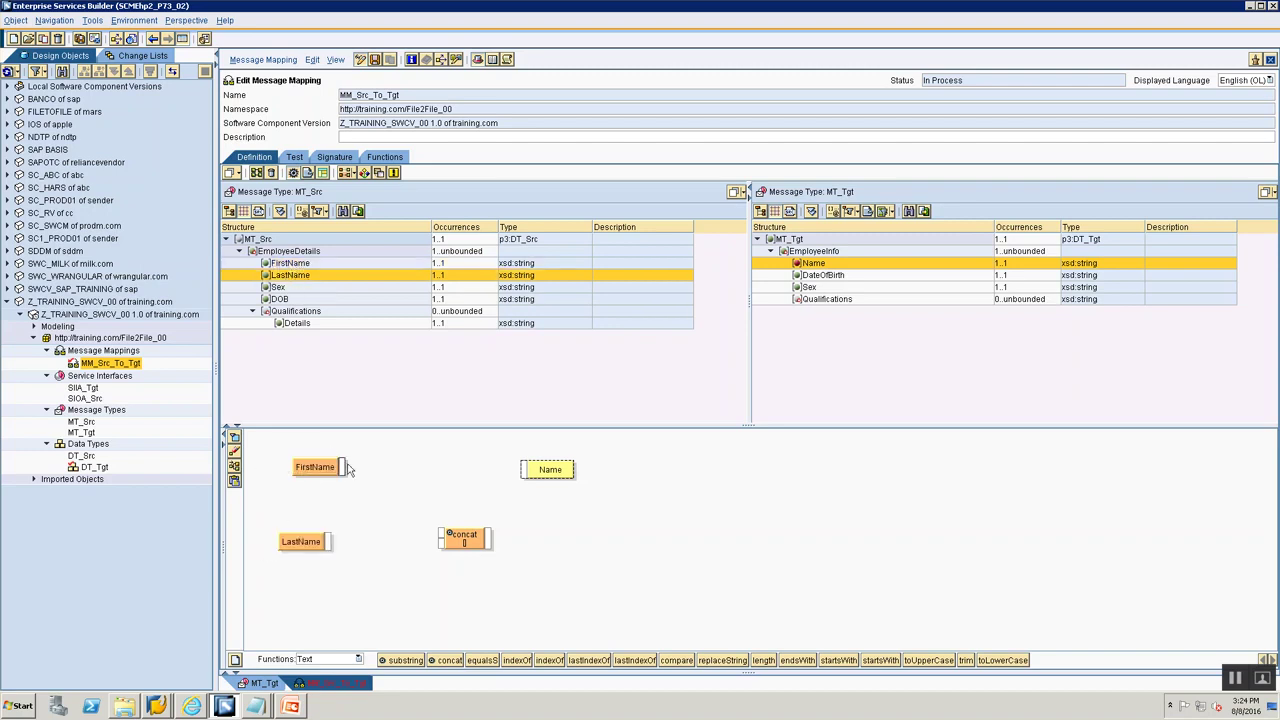
pyautogui.moveTo(341, 467); pyautogui.dragTo(441, 534)
pyautogui.moveTo(328, 541); pyautogui.dragTo(522, 469)
pyautogui.click(236, 472)
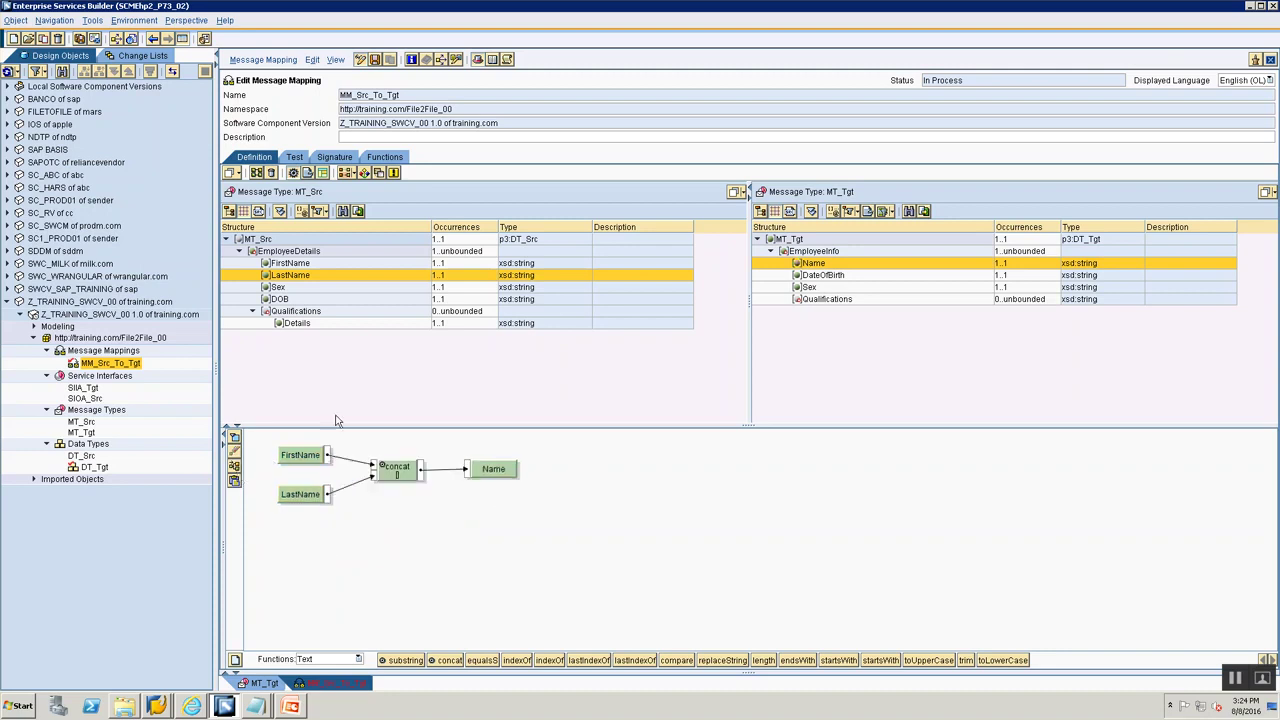
# Map the source field Details, under Qualifications, to the target element Qualifications
pyautogui.click(840, 300)
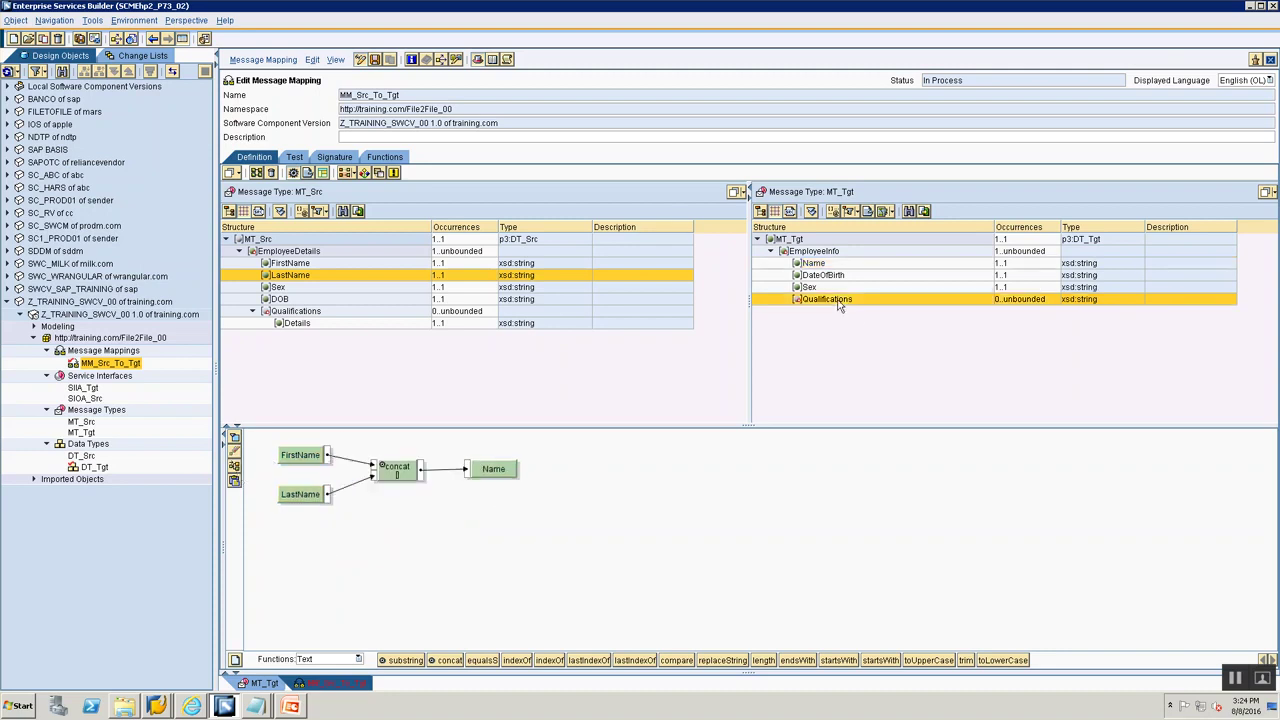
pyautogui.doubleClick(838, 302)
pyautogui.moveTo(302, 453); pyautogui.dragTo(598, 492)
pyautogui.click(290, 324)
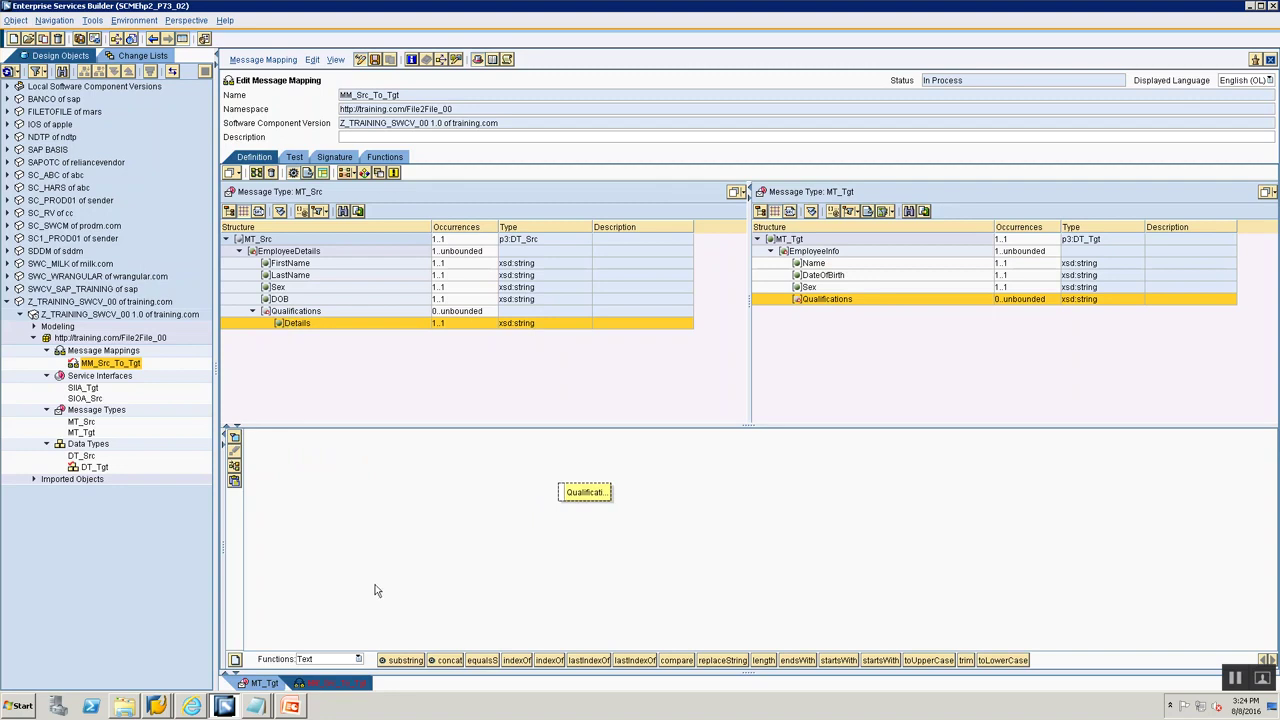
pyautogui.moveTo(294, 327); pyautogui.dragTo(316, 495)
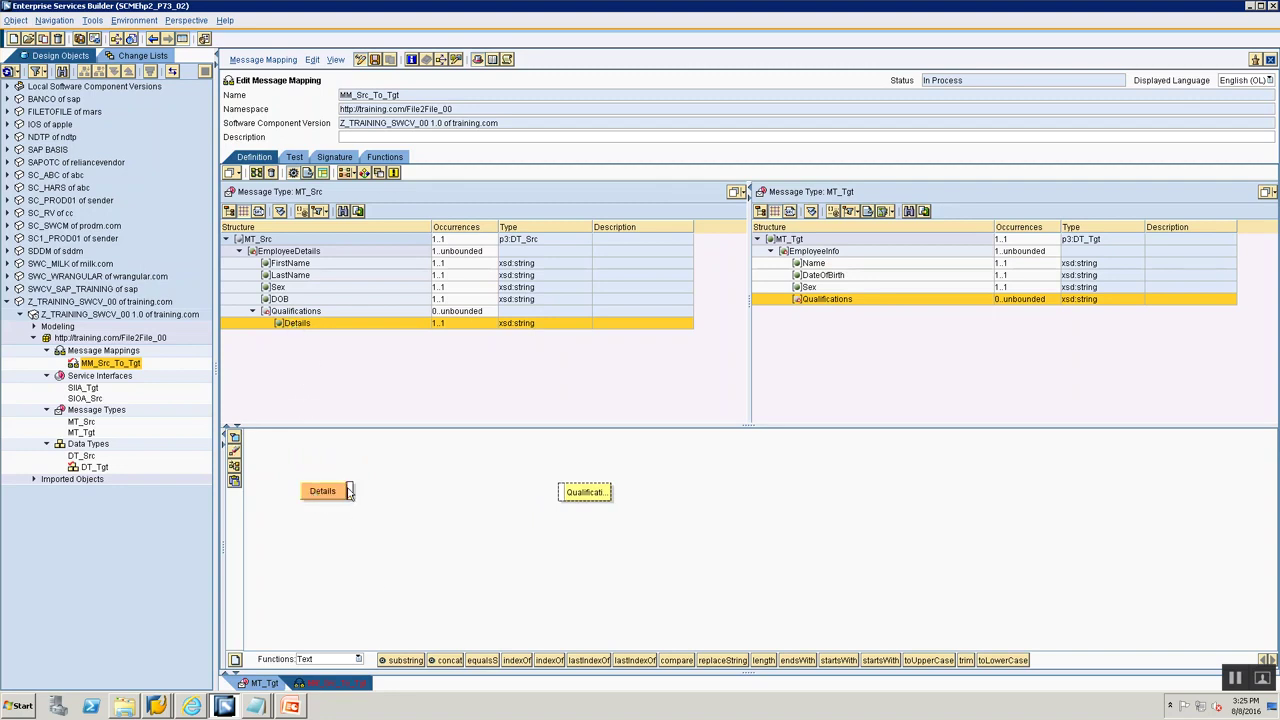
pyautogui.moveTo(350, 491); pyautogui.dragTo(561, 497)
# Set the context of Details to EmployeeDetails, tidy the mapping layout, and save the message mapping
pyautogui.rightClick(308, 495)
pyautogui.moveTo(372, 556)
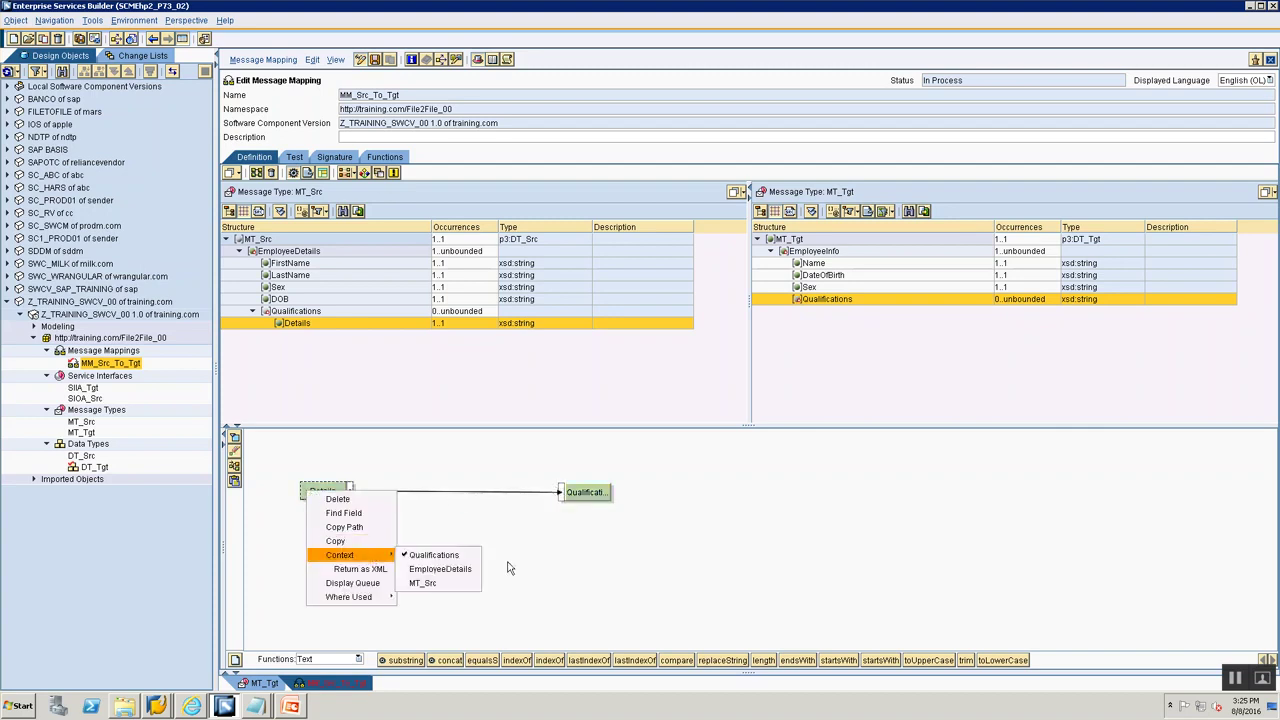
pyautogui.click(436, 569)
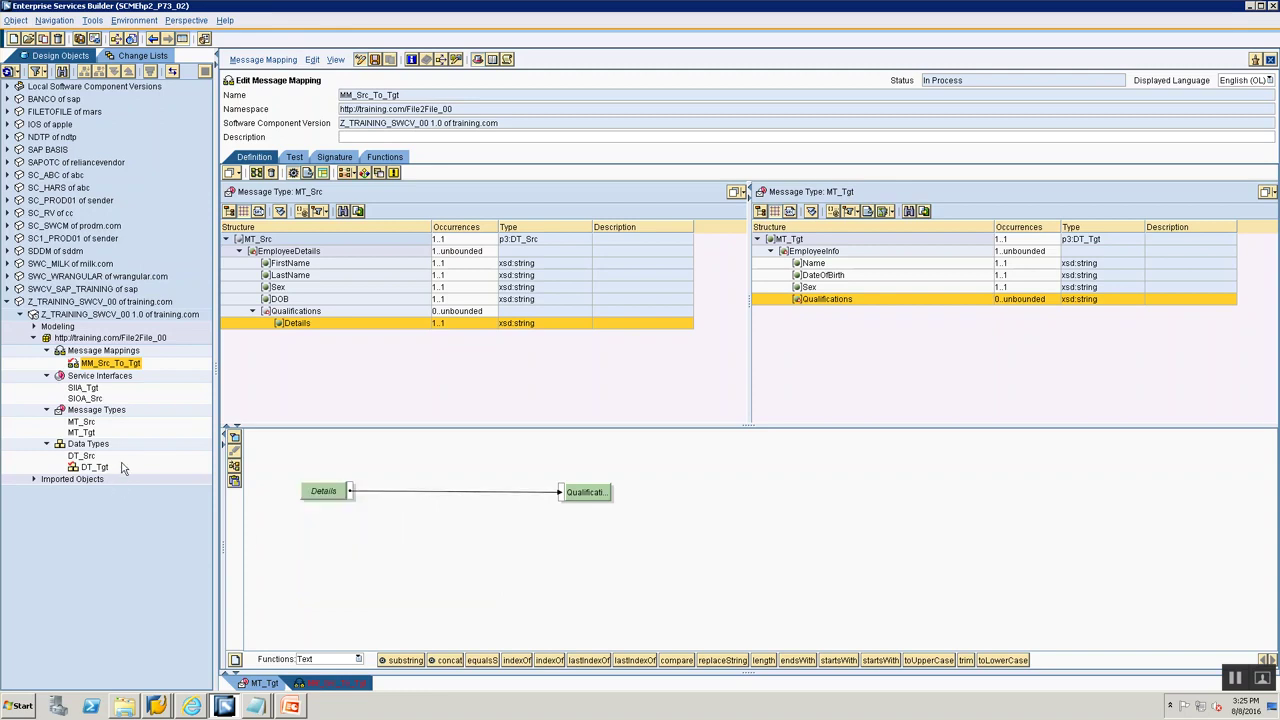
pyautogui.click(234, 465)
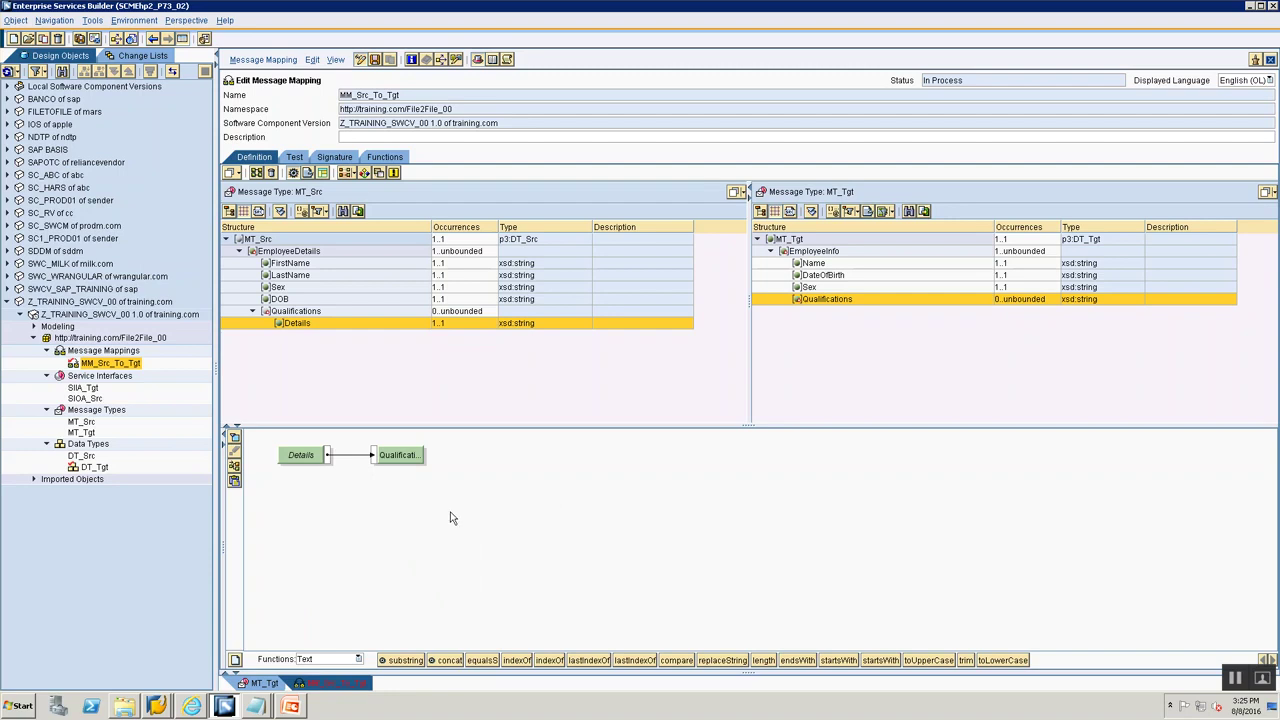
pyautogui.click(376, 59)
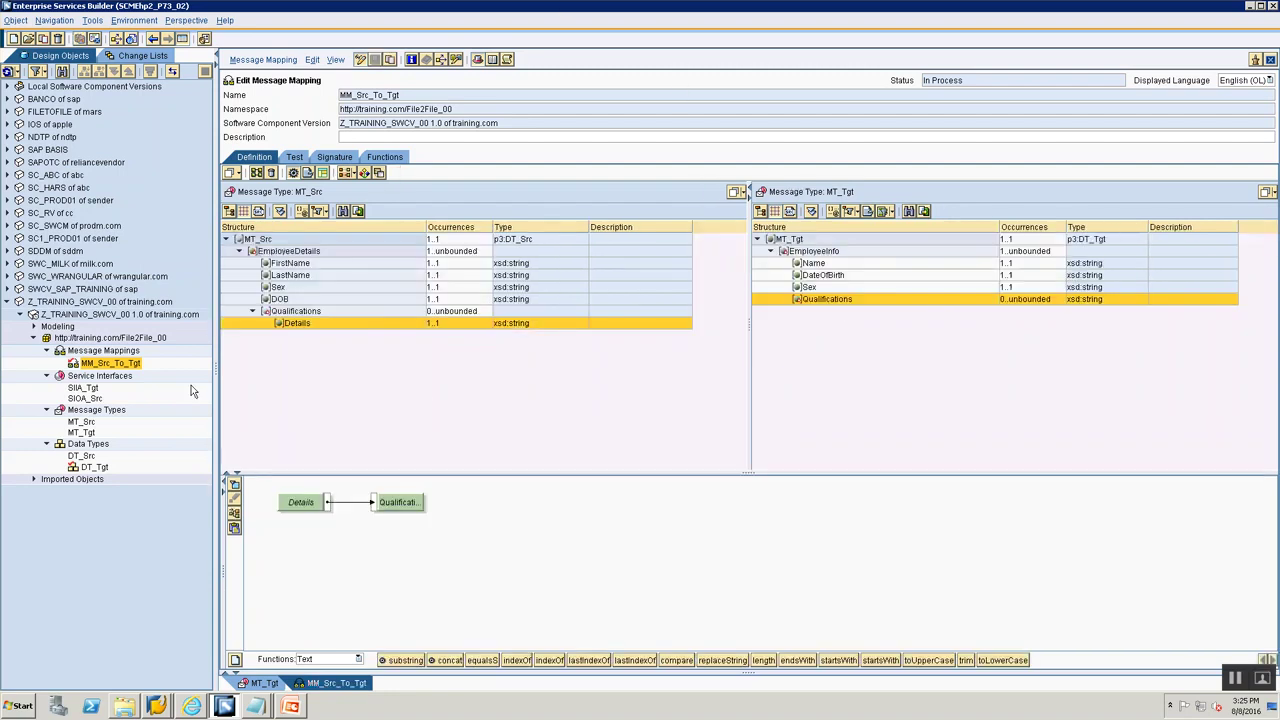
# In the mapping test, expand the source structure and duplicate the EmployeeDetails node to get a second record
pyautogui.click(300, 157)
pyautogui.click(233, 235)
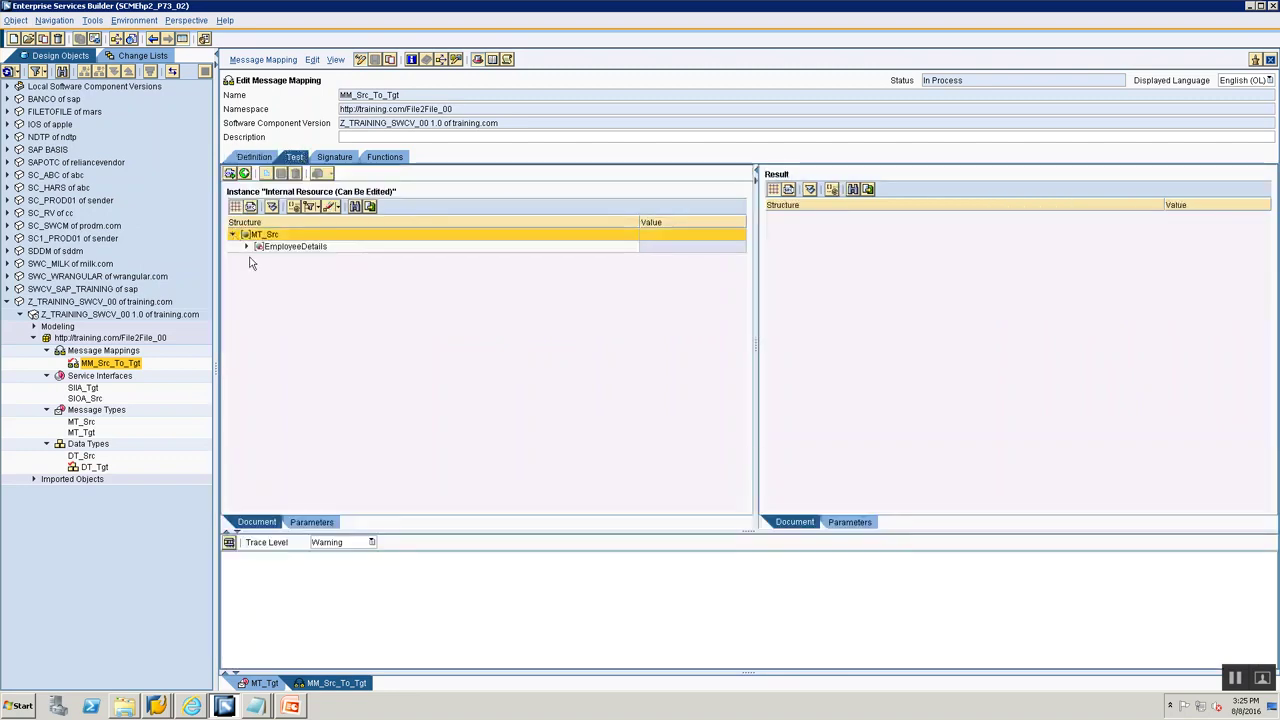
pyautogui.click(246, 246)
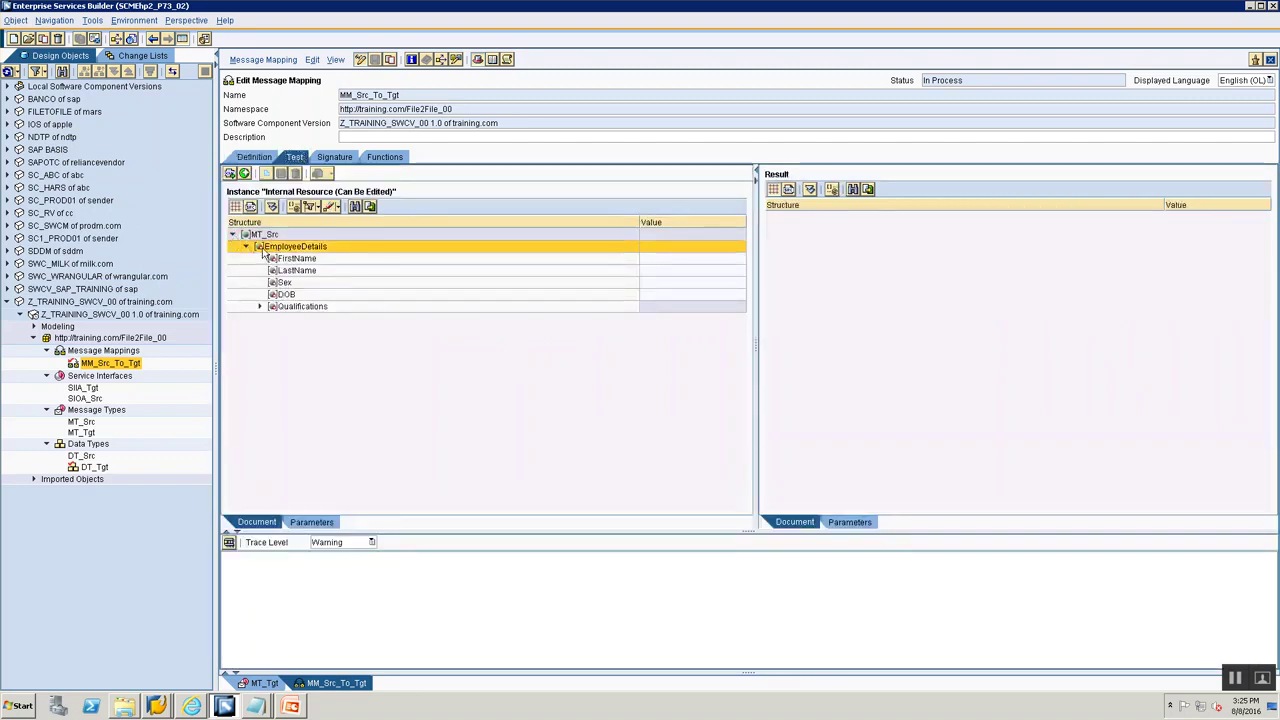
pyautogui.rightClick(266, 252)
pyautogui.click(276, 258)
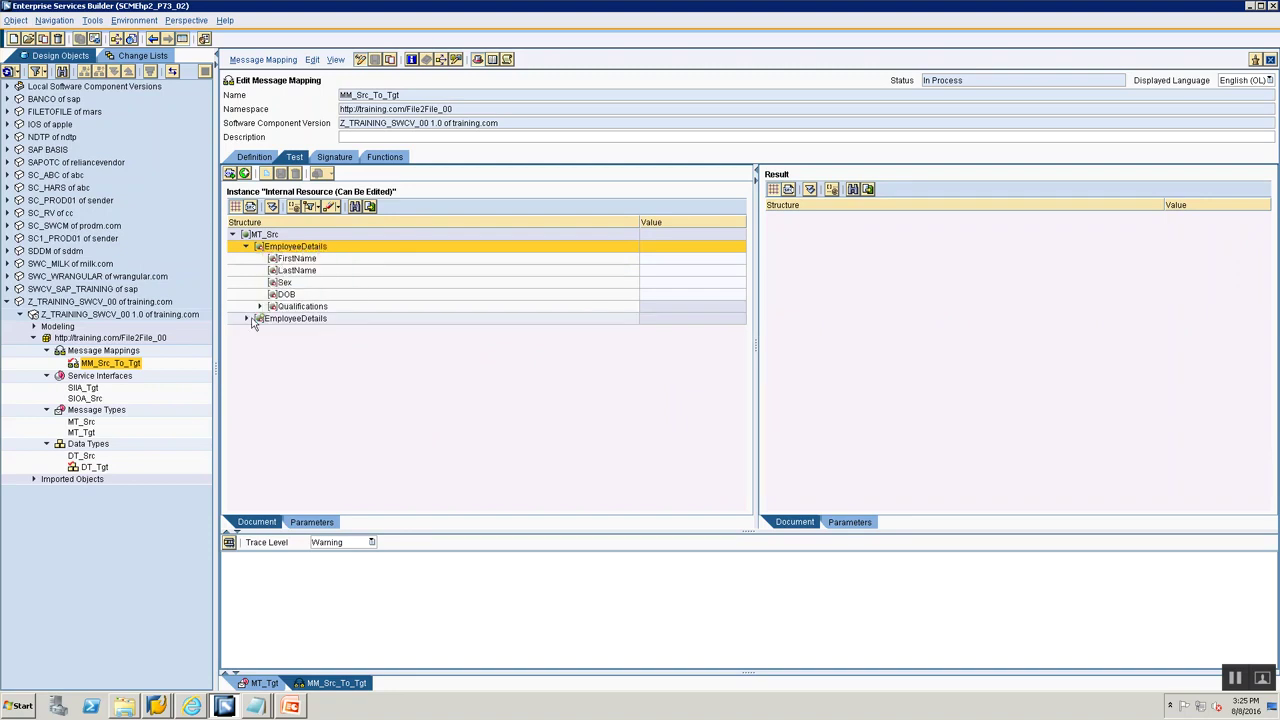
# Fill in the first EmployeeDetails record with the employee's first and last name, Sex M, the date of birth, and qualification details B.Tech
pyautogui.click(674, 260)
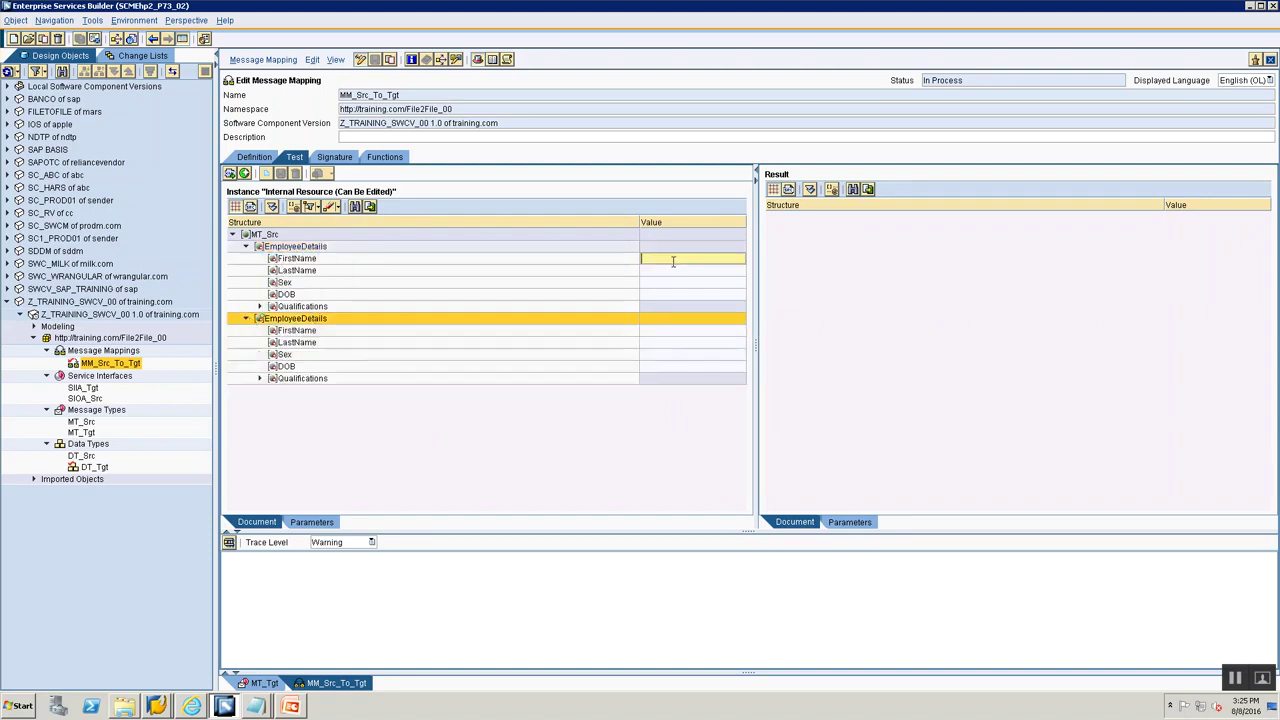
pyautogui.write('John')
pyautogui.click(662, 271)
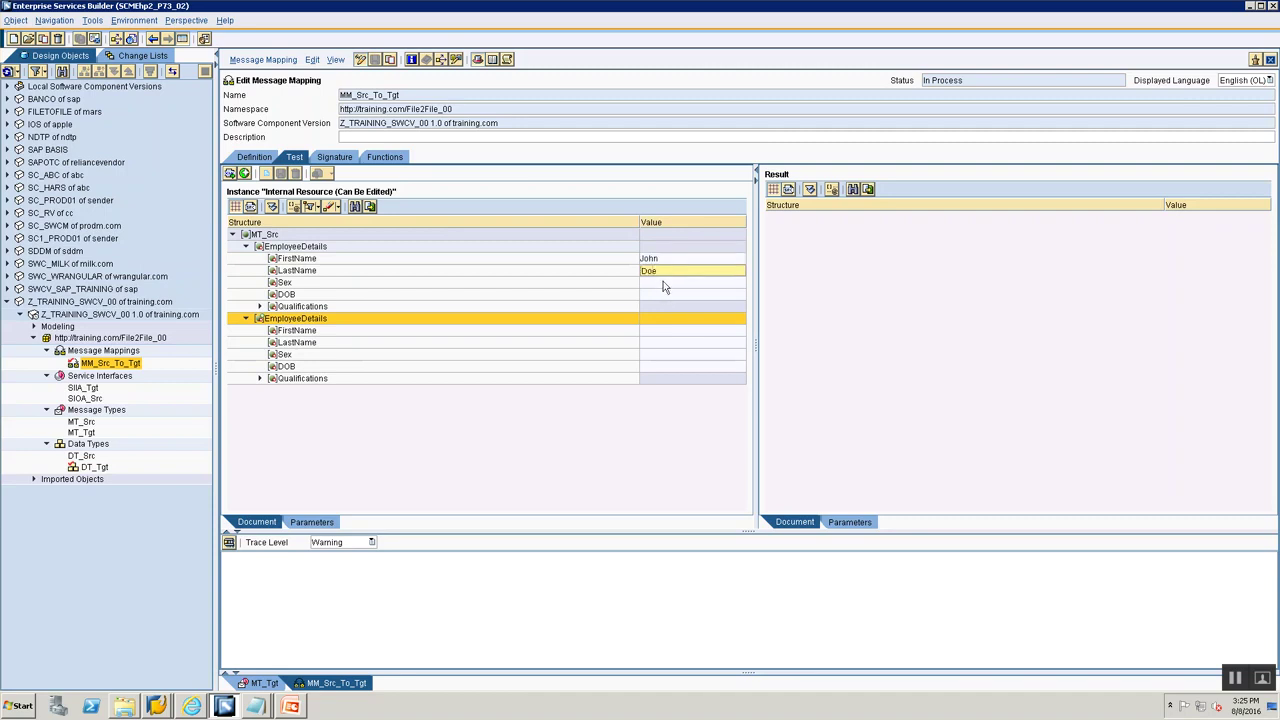
pyautogui.click(663, 284)
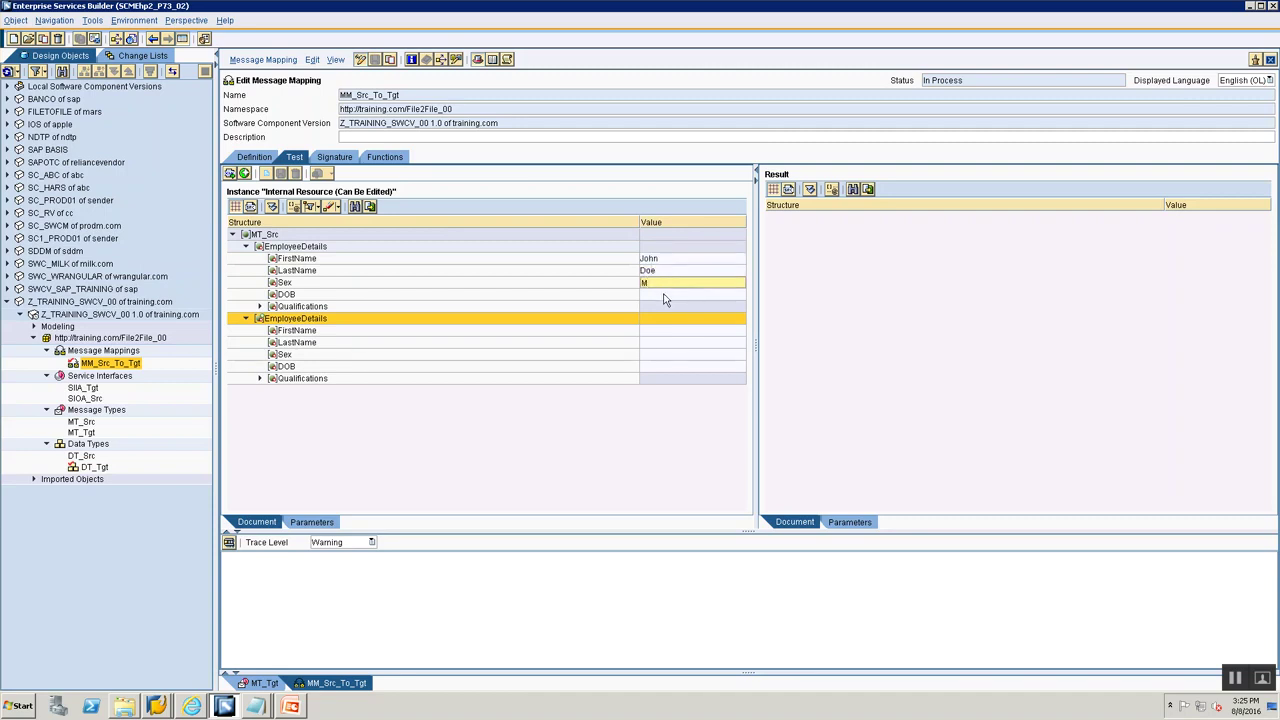
pyautogui.click(665, 295)
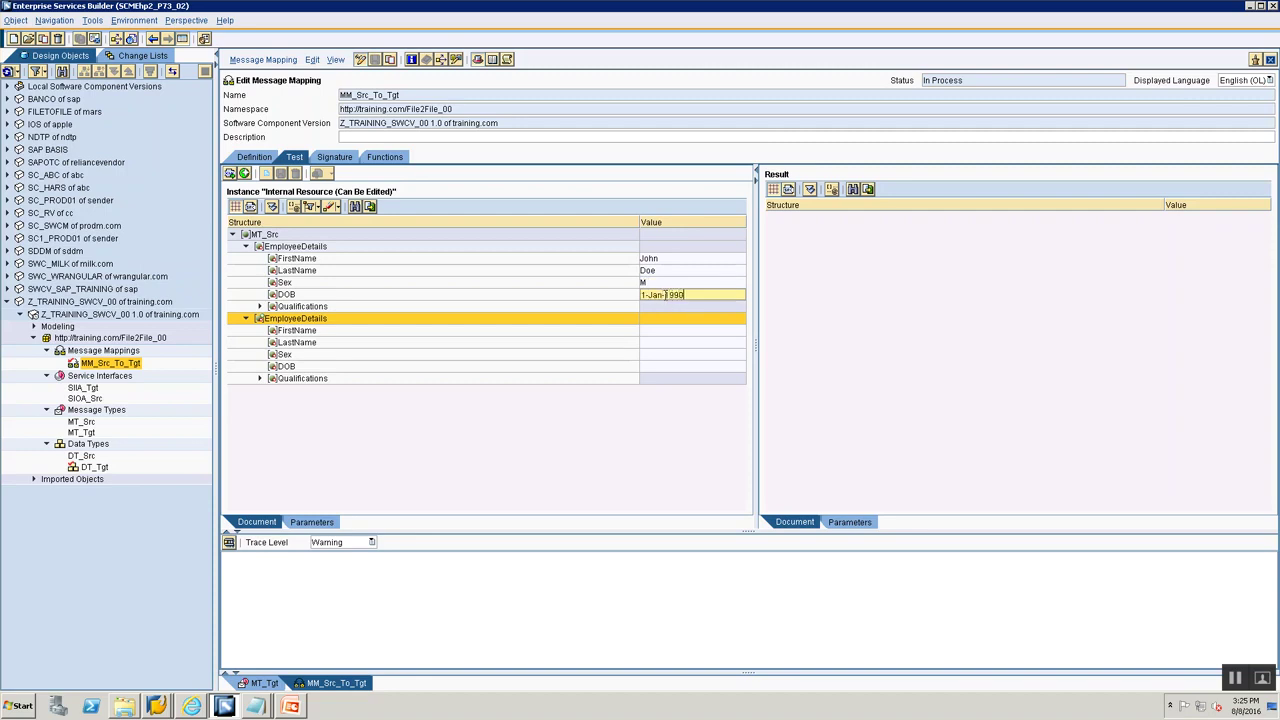
pyautogui.click(260, 306)
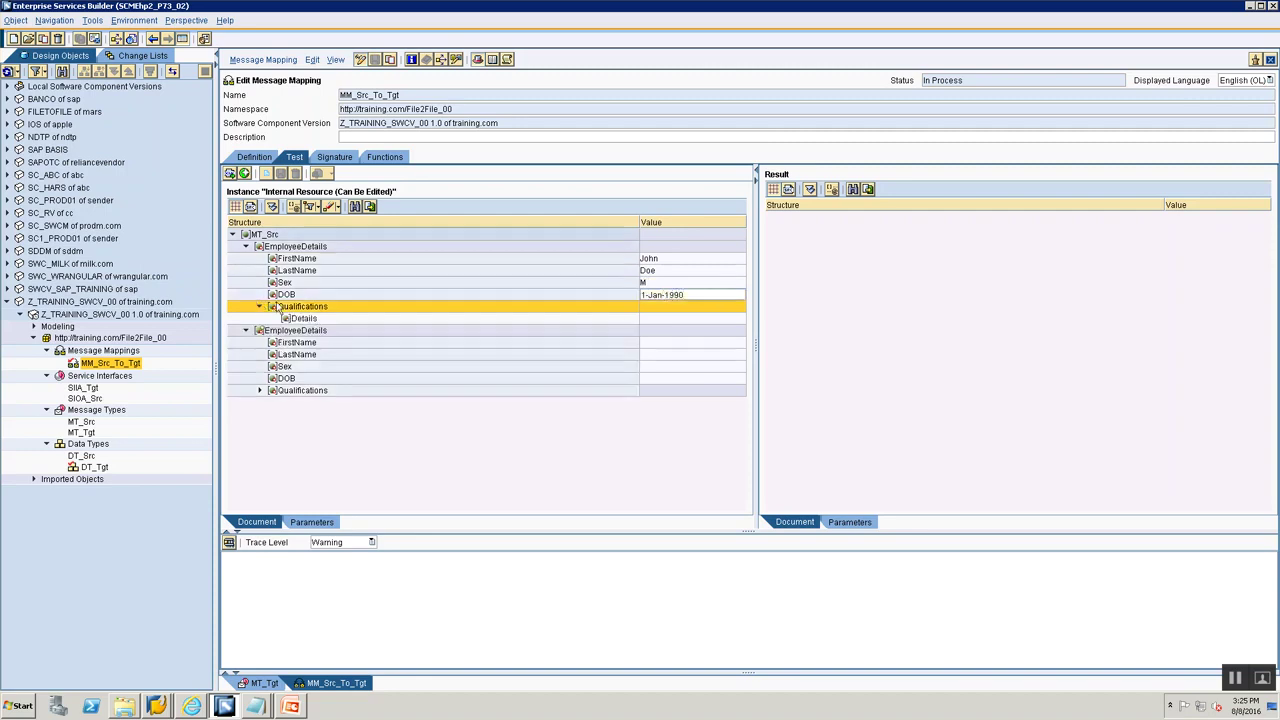
pyautogui.click(650, 319)
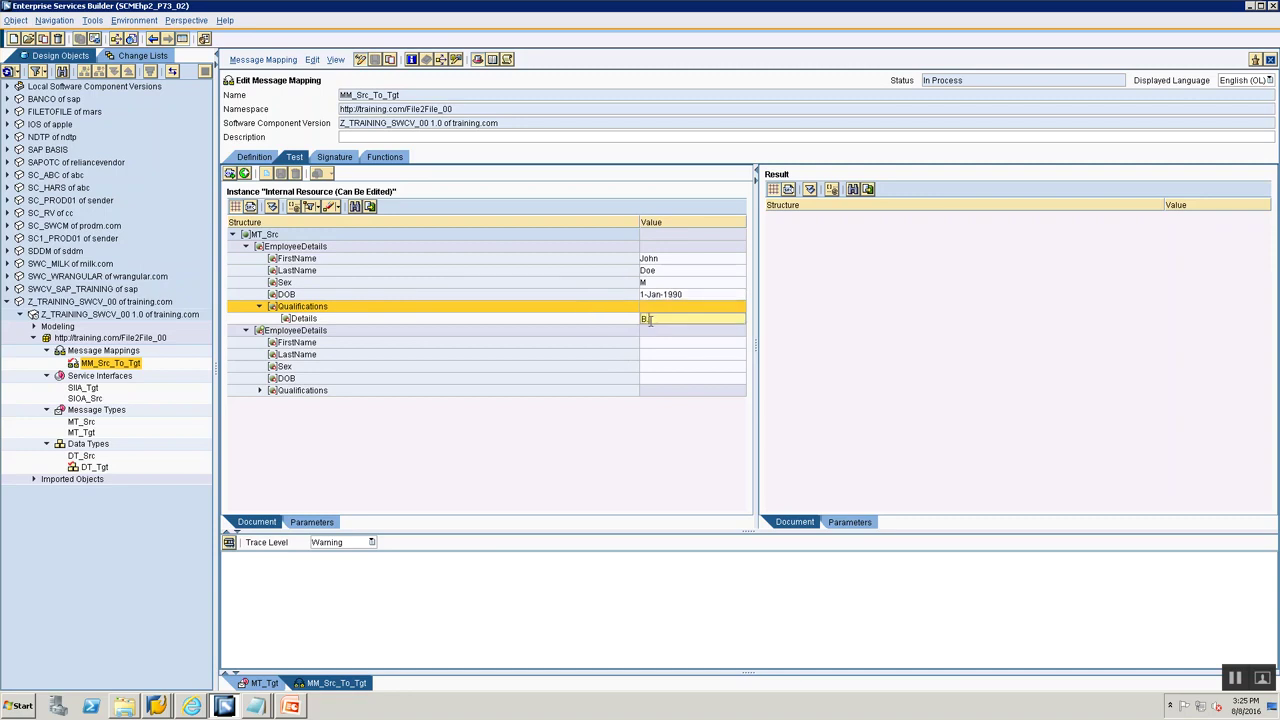
# Fill in the second EmployeeDetails record with the employee's first and last name, Sex F, the date of birth, and qualification details Sports
pyautogui.click(683, 344)
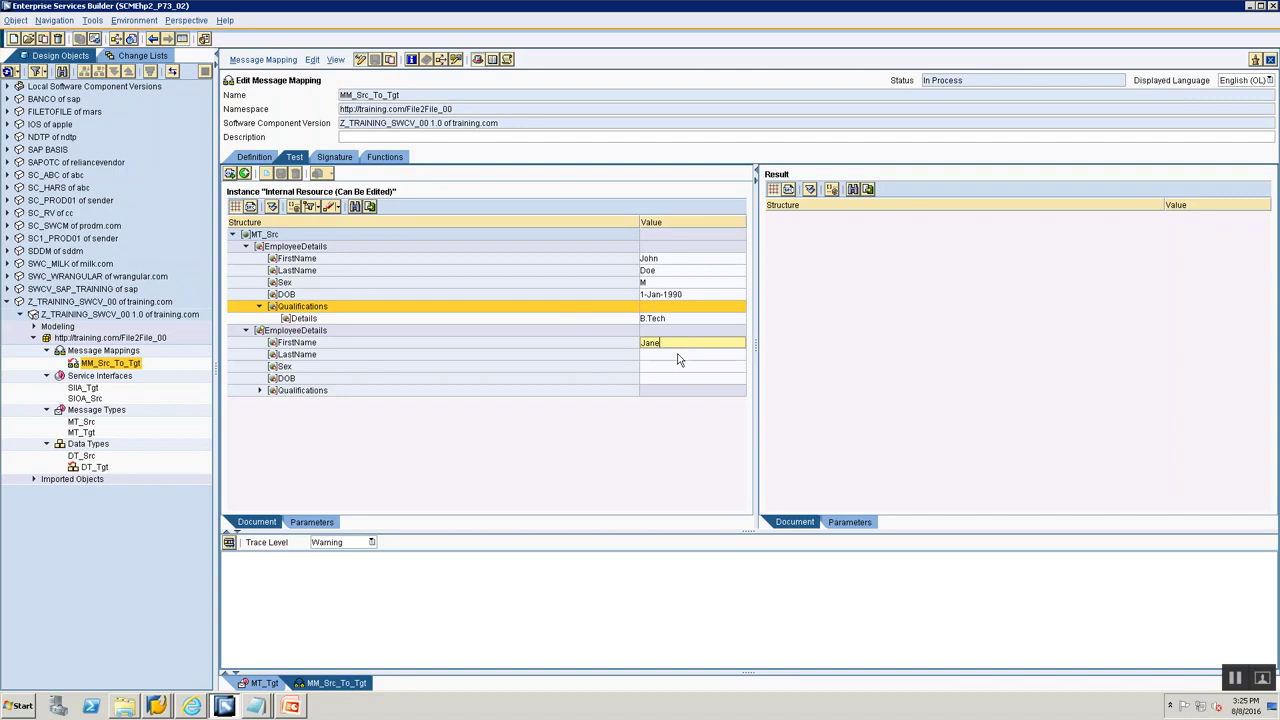
pyautogui.click(670, 355)
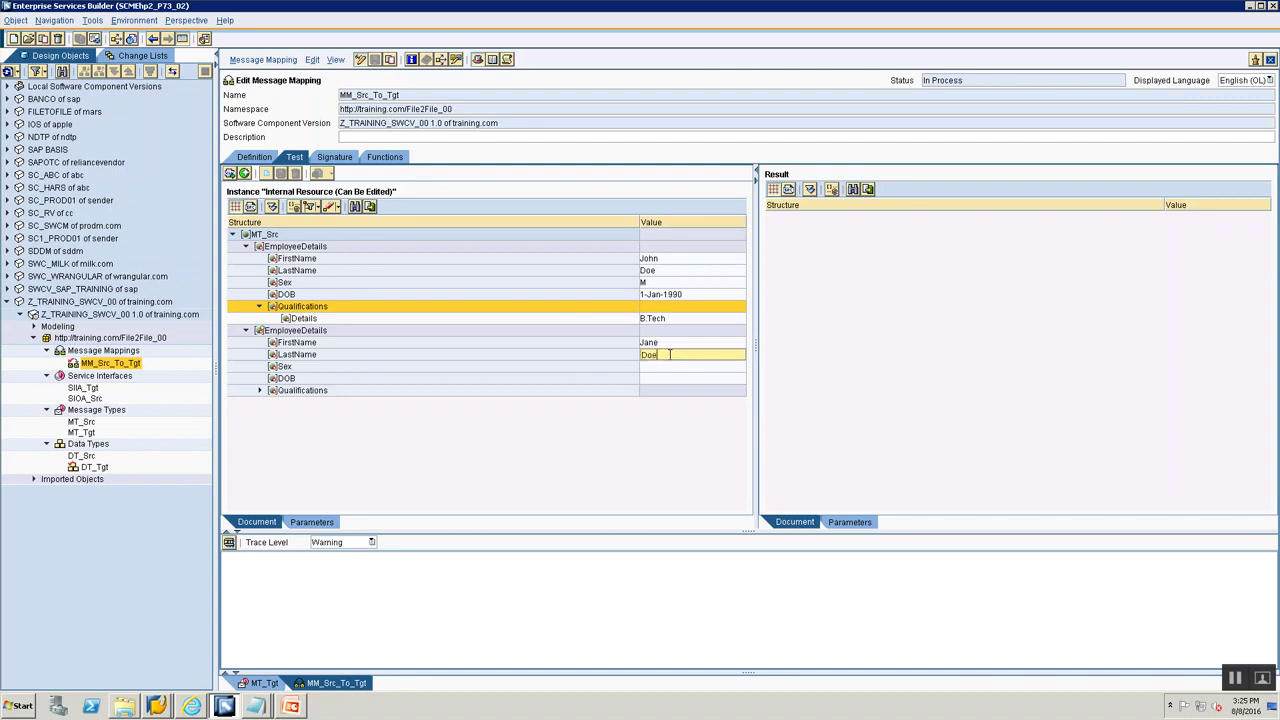
pyautogui.write('Doe2')
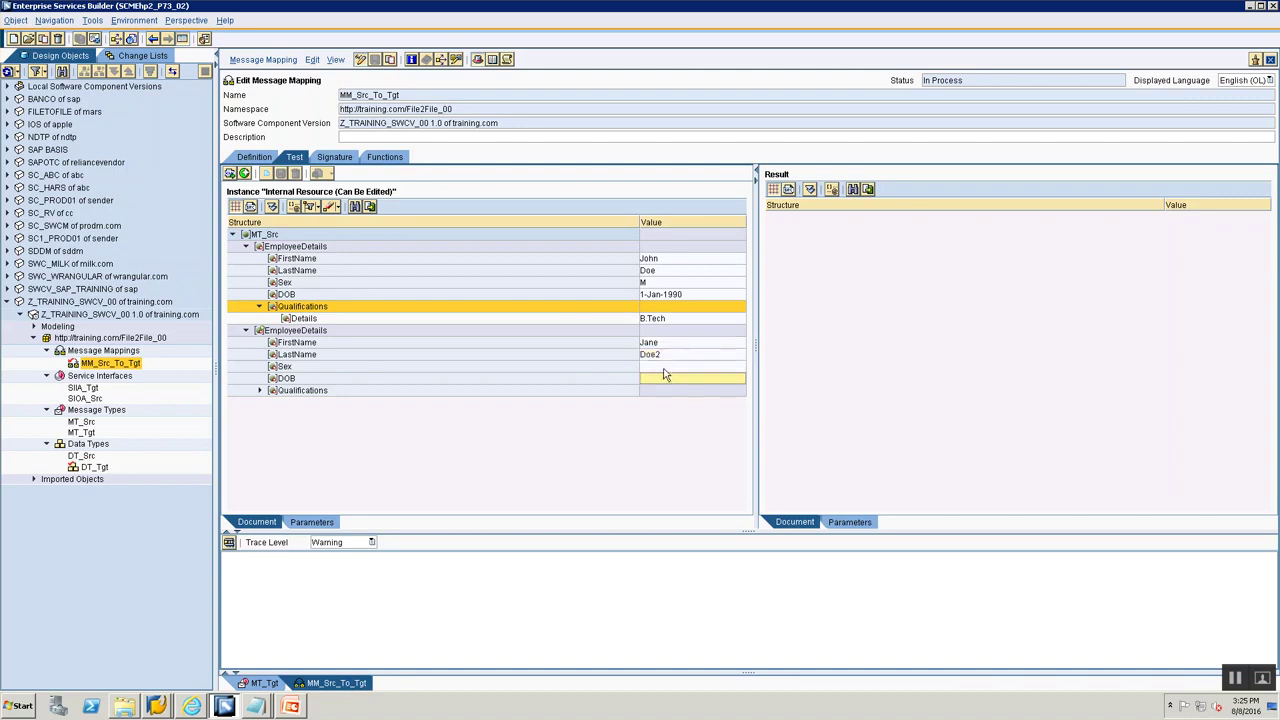
pyautogui.click(664, 367)
pyautogui.write('F')
pyautogui.click(660, 377)
pyautogui.click(260, 391)
pyautogui.click(670, 402)
pyautogui.write('Sports')
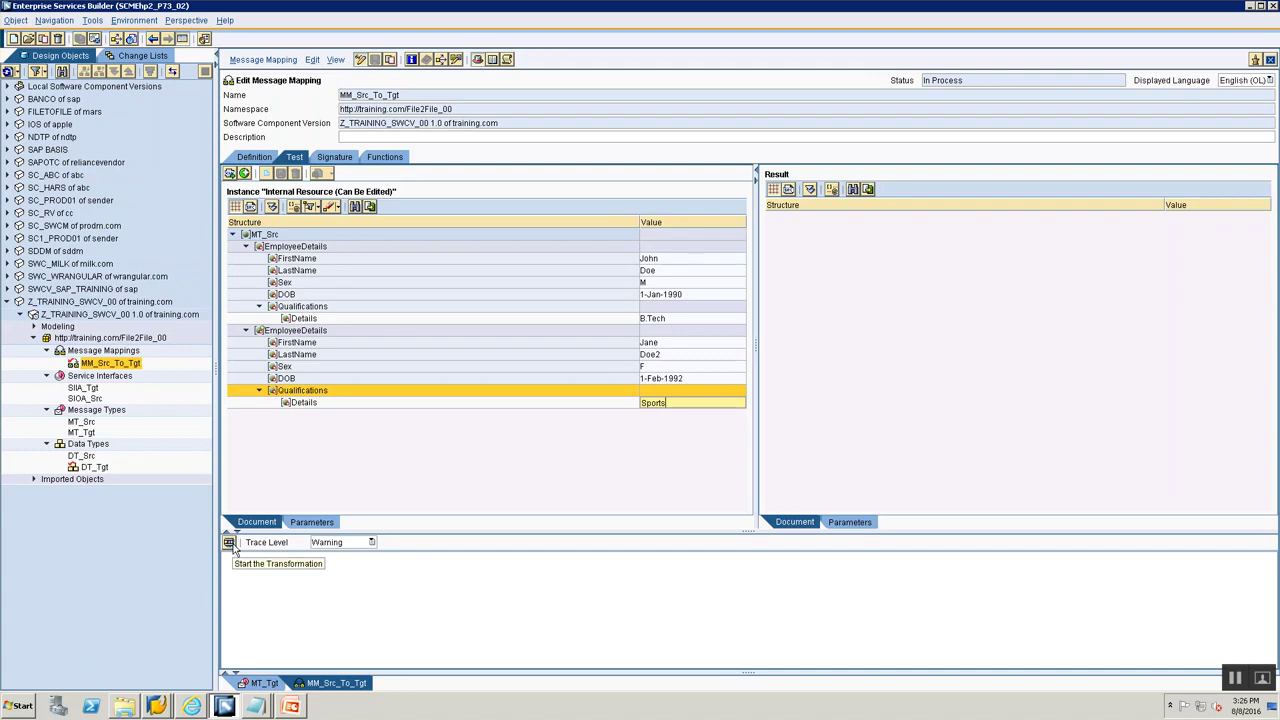
# Run the mapping transformation and expand MT_Tgt with both EmployeeInfo nodes in the result
pyautogui.click(229, 543)
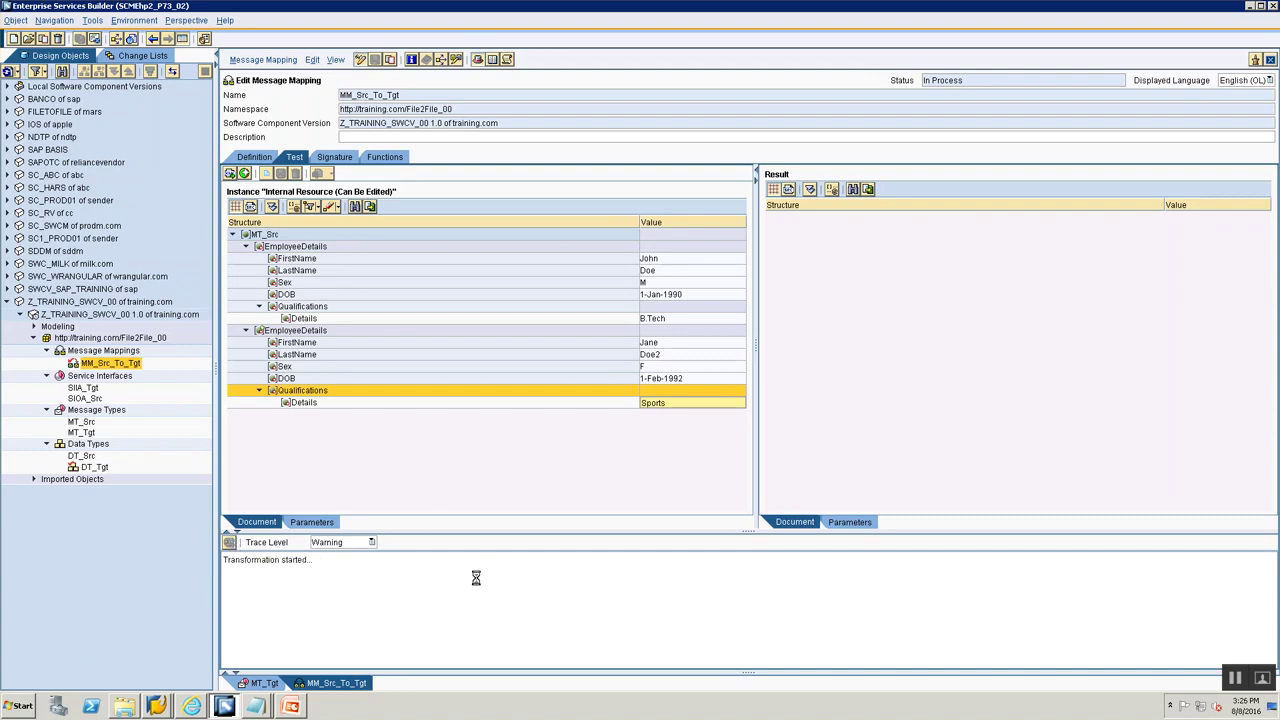
pyautogui.click(536, 397)
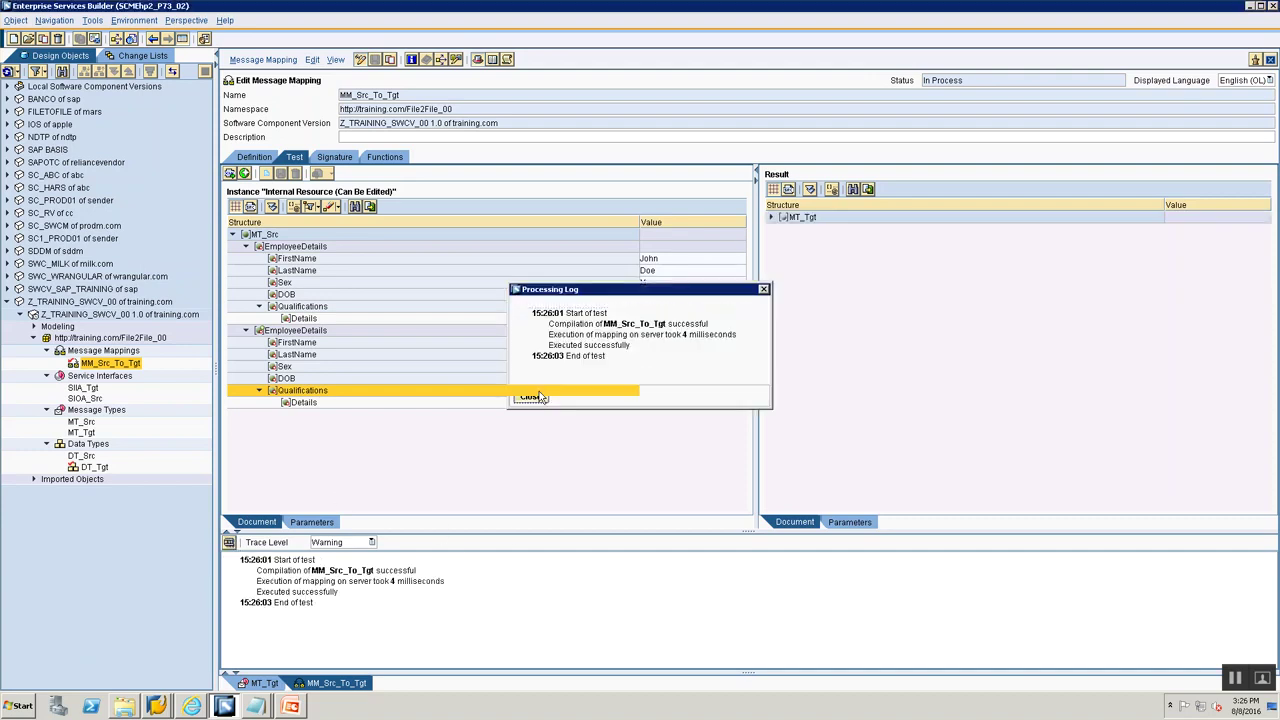
pyautogui.click(770, 217)
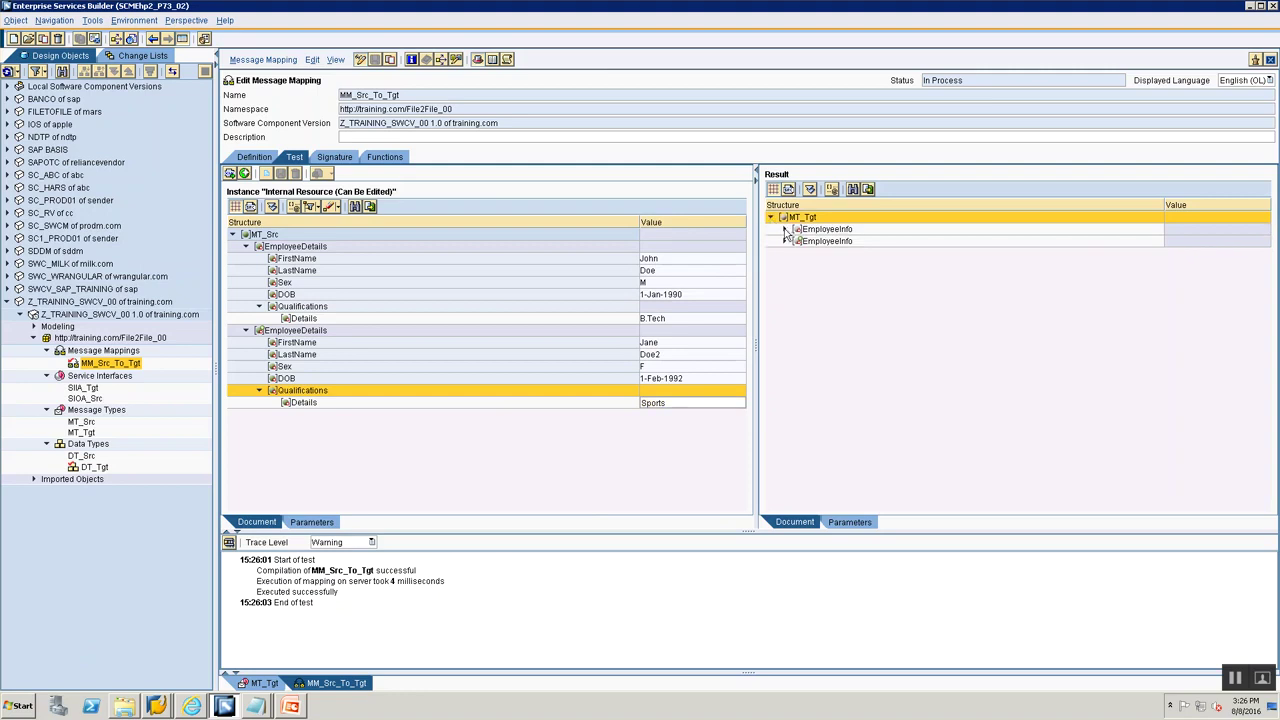
pyautogui.click(785, 229)
pyautogui.click(785, 289)
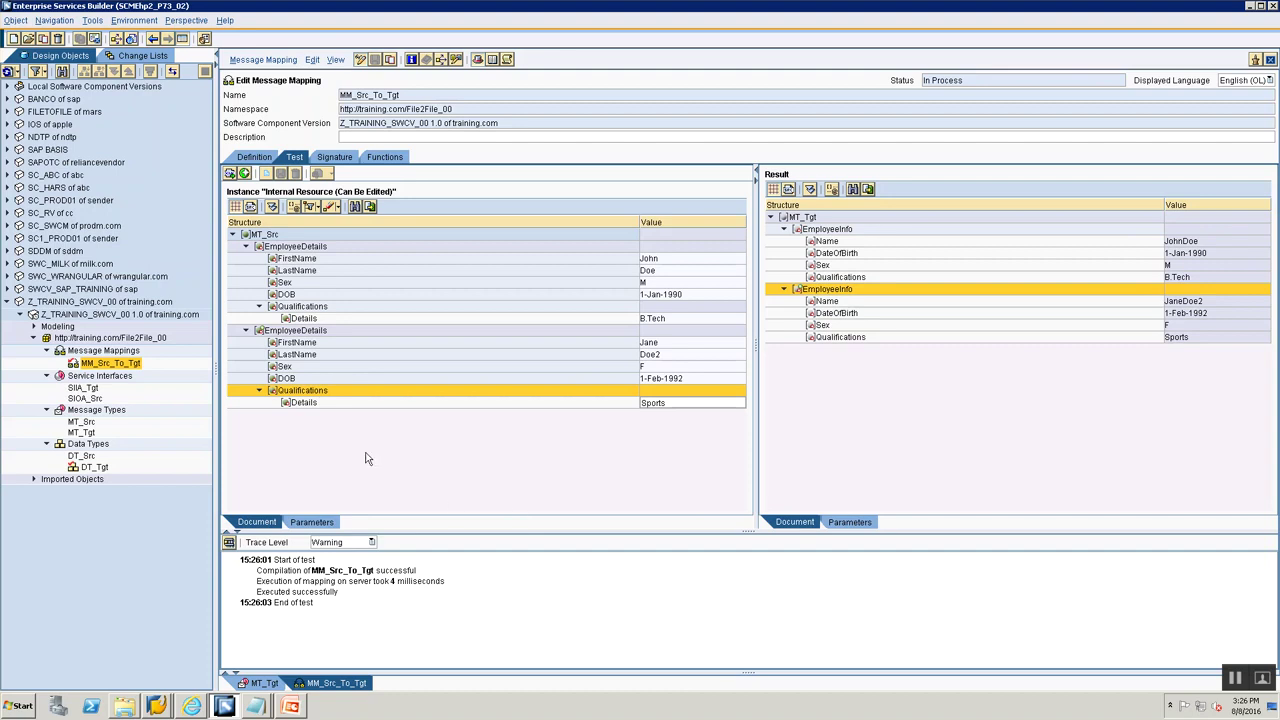
# Duplicate the Qualifications subtree in the first EmployeeDetails record, set its Details to MS, and rerun the transformation
pyautogui.click(310, 307)
pyautogui.rightClick(318, 308)
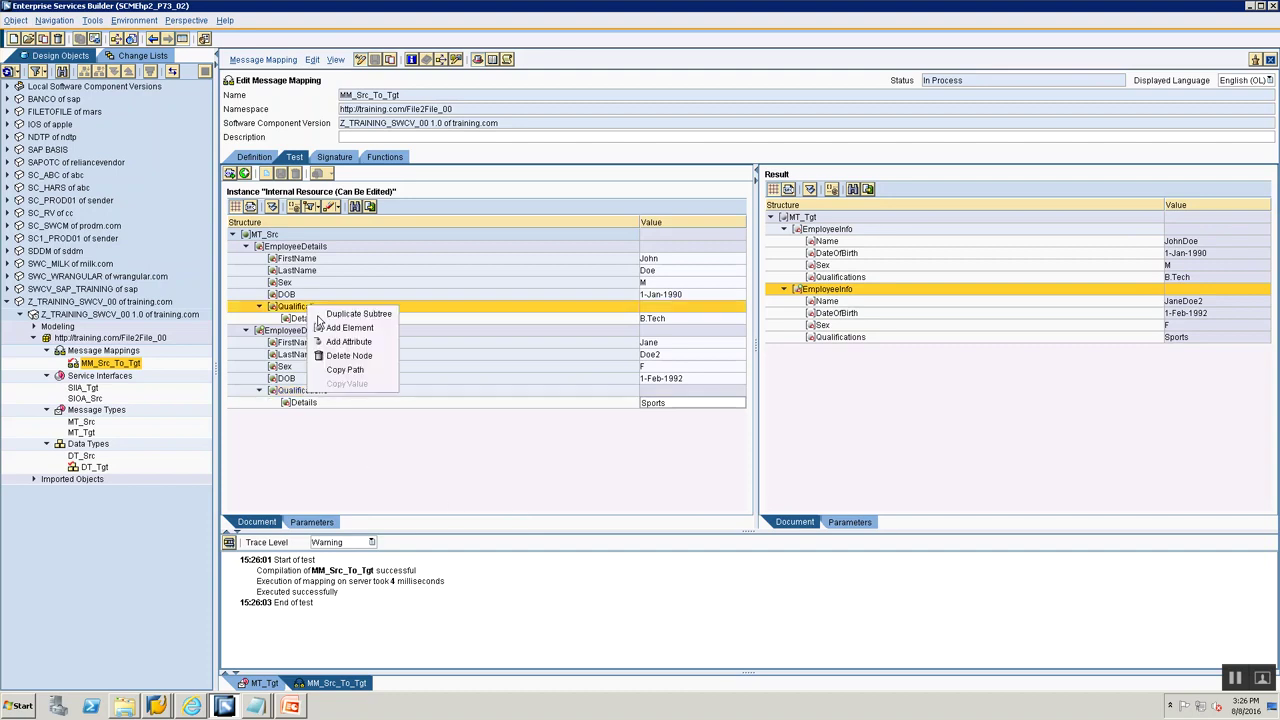
pyautogui.click(325, 316)
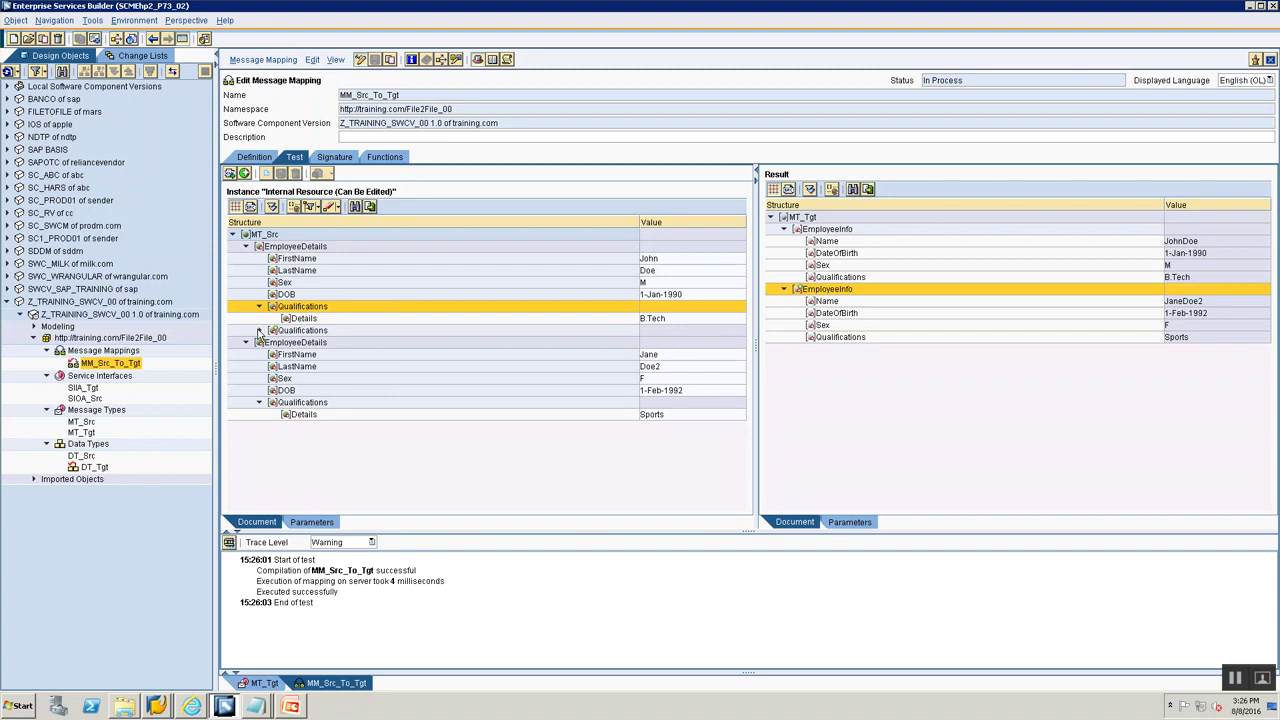
pyautogui.click(259, 331)
pyautogui.click(685, 342)
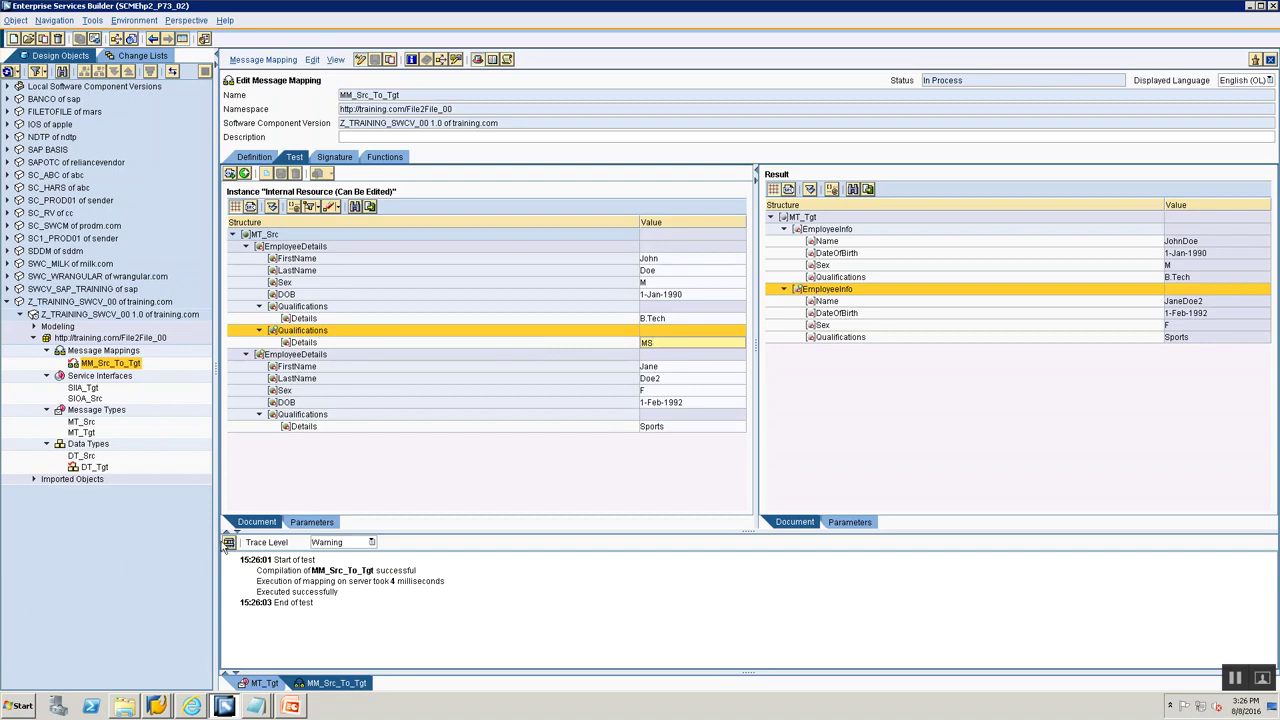
pyautogui.click(229, 543)
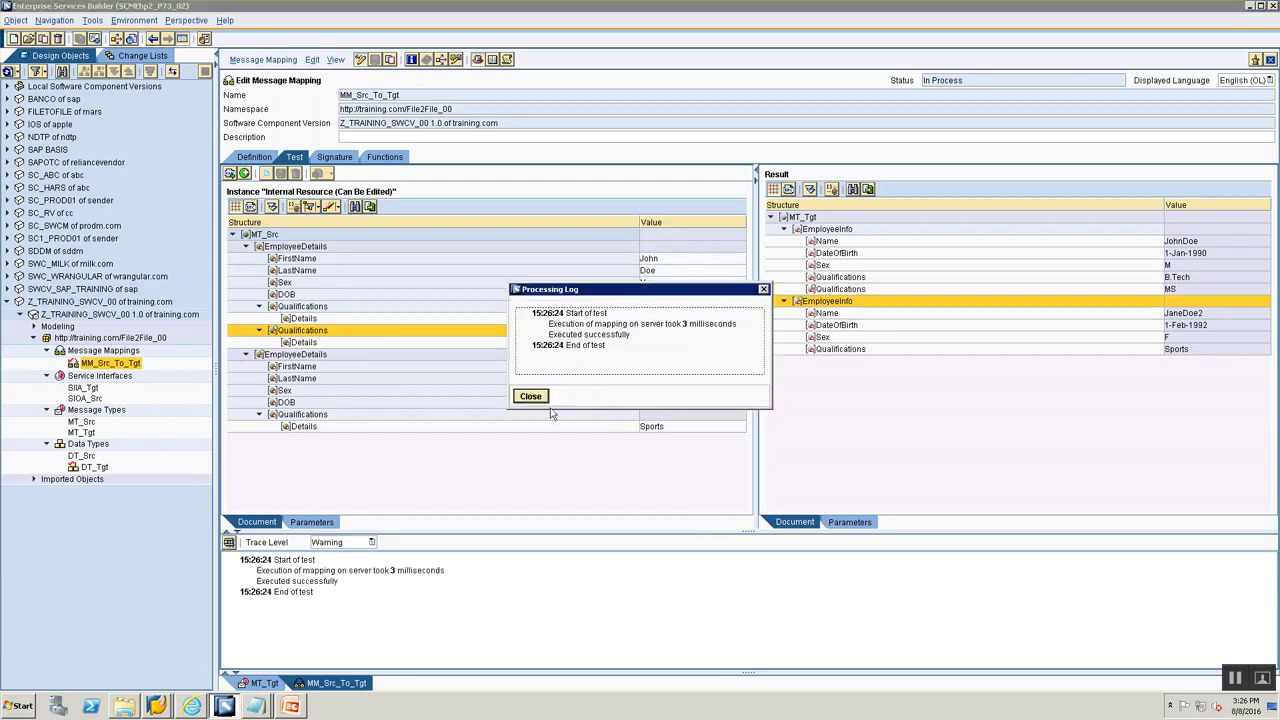
pyautogui.click(531, 397)
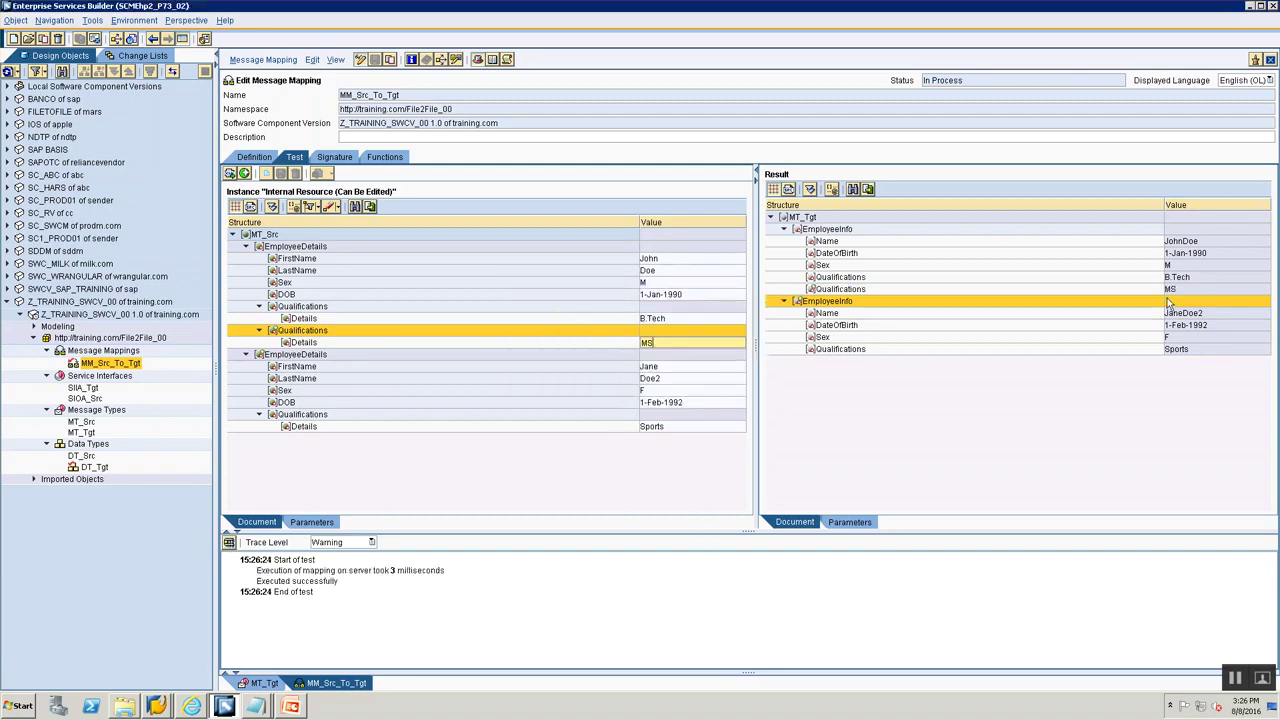
# Switch to the PowerPoint presentation, review the Message Type and first Message Mapping & Operation Mapping slides, and return to Enterprise Services Builder
pyautogui.hotkey('alt', 'Tab')
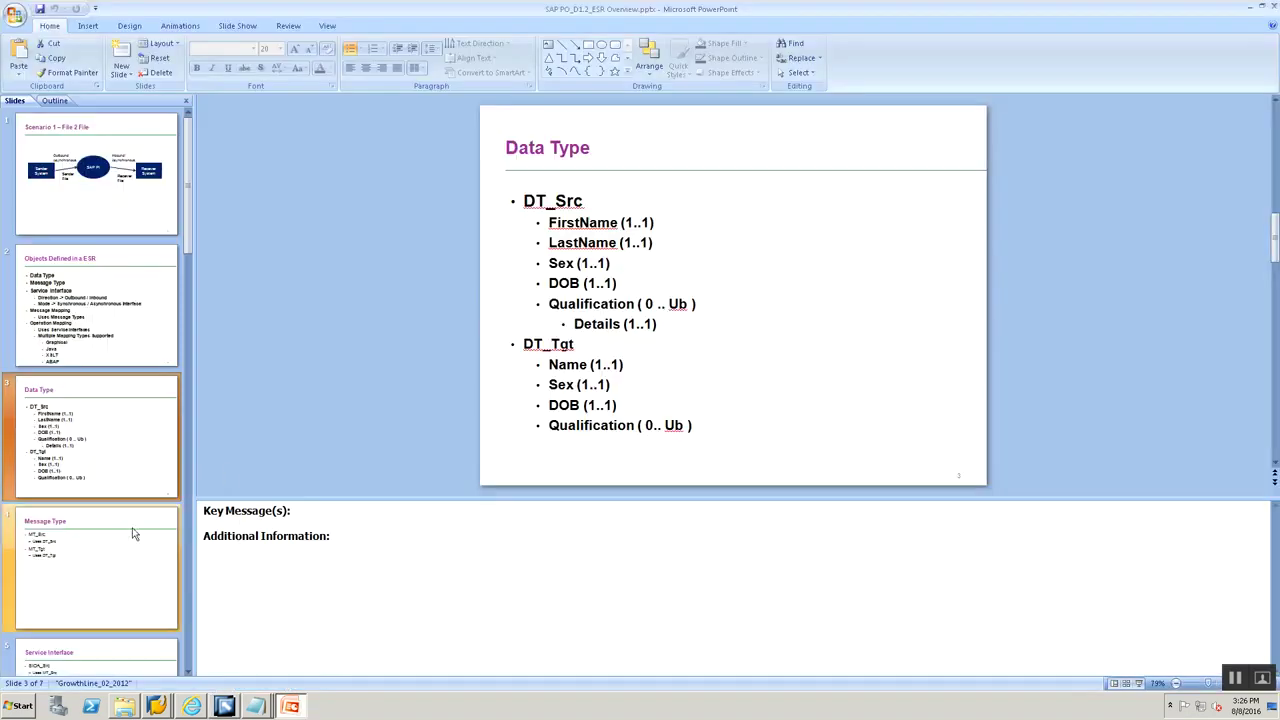
pyautogui.click(100, 571)
pyautogui.scroll(-3, 100, 571)
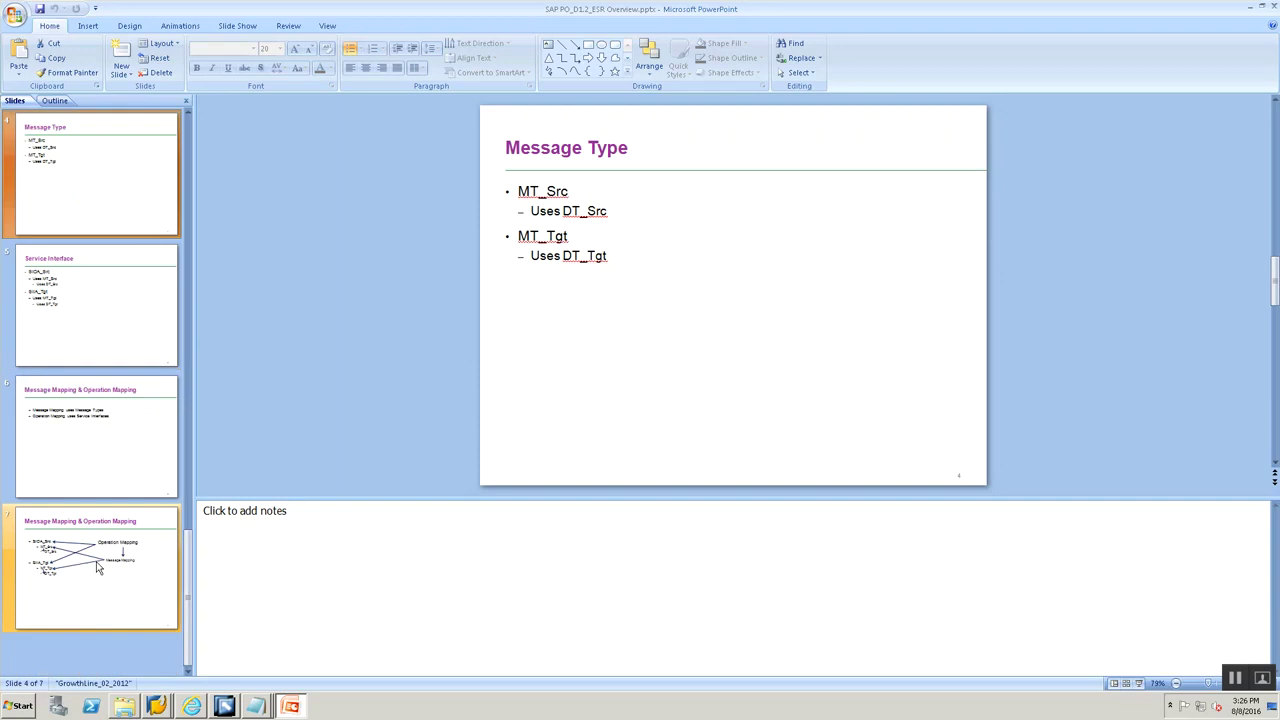
pyautogui.click(120, 449)
pyautogui.hotkey('alt', 'Tab')
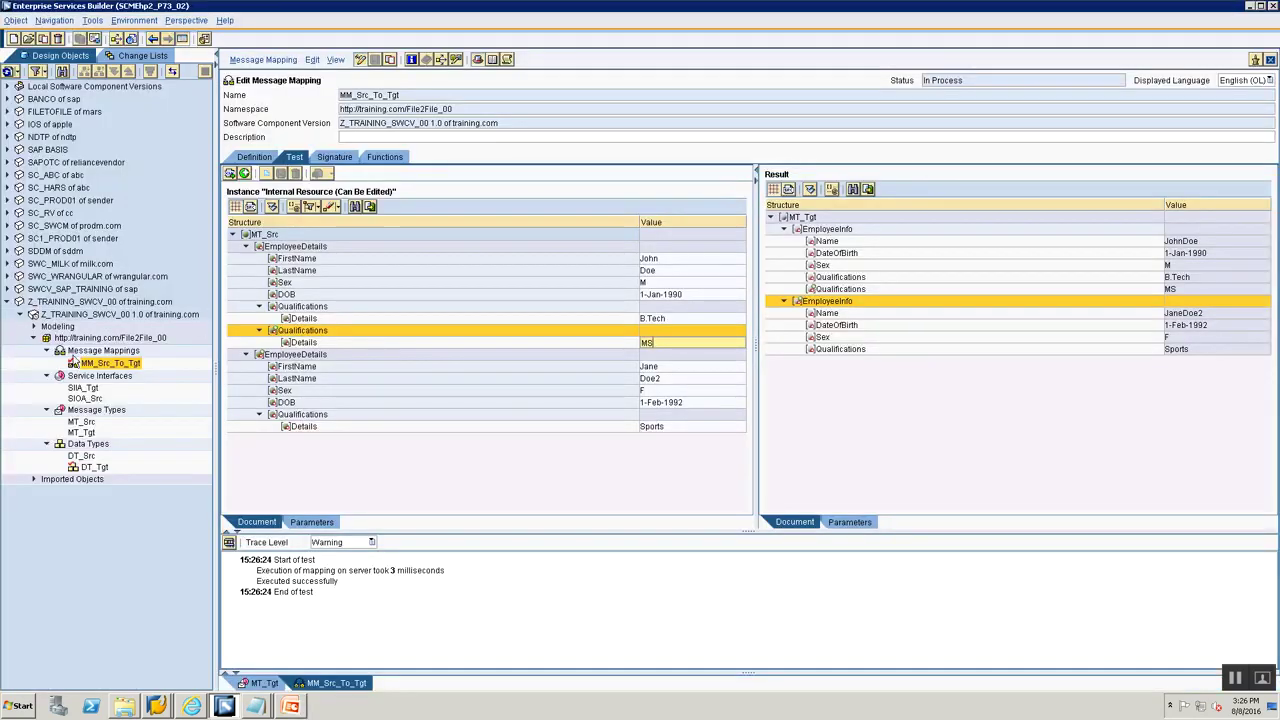
pyautogui.click(72, 354)
pyautogui.rightClick(73, 356)
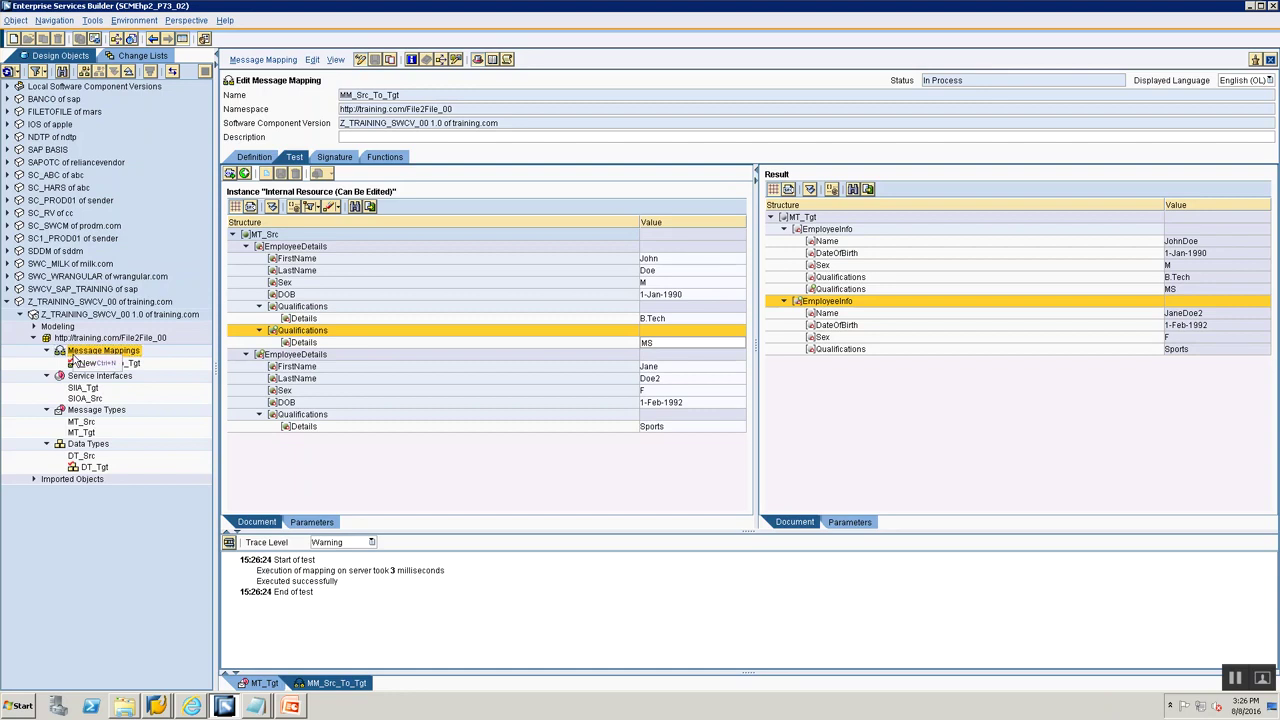
pyautogui.click(96, 363)
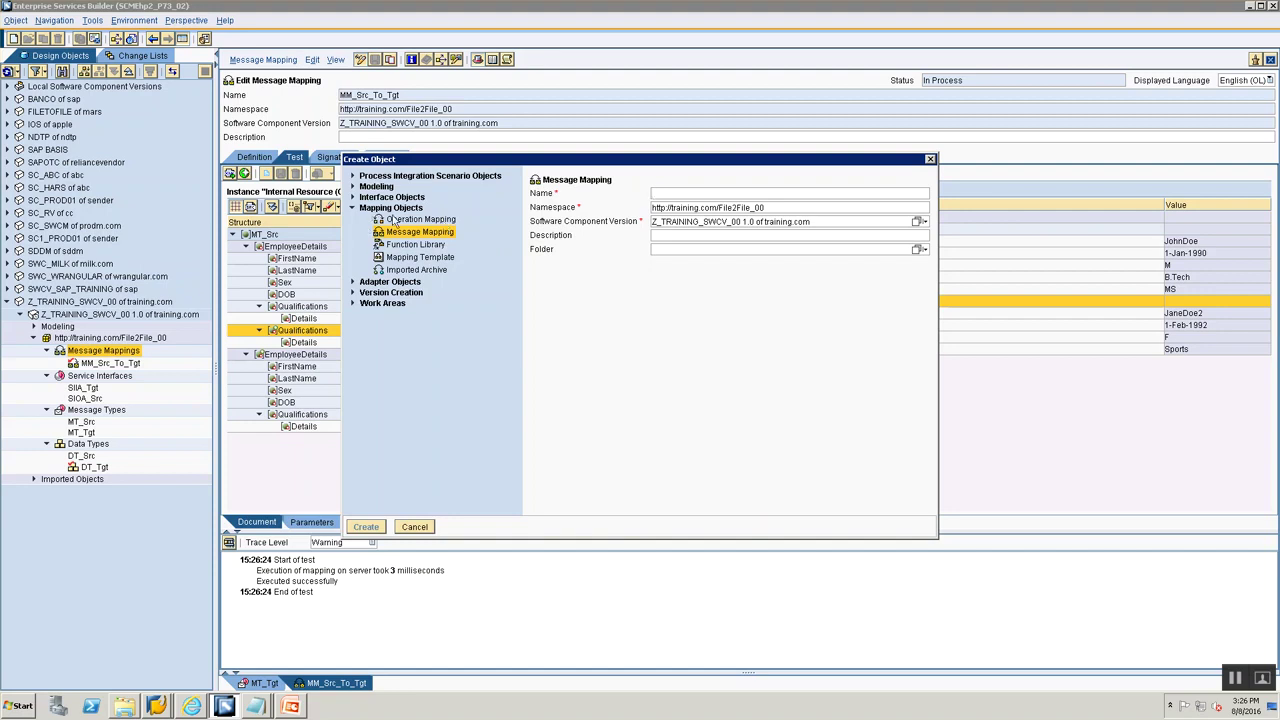
pyautogui.click(395, 220)
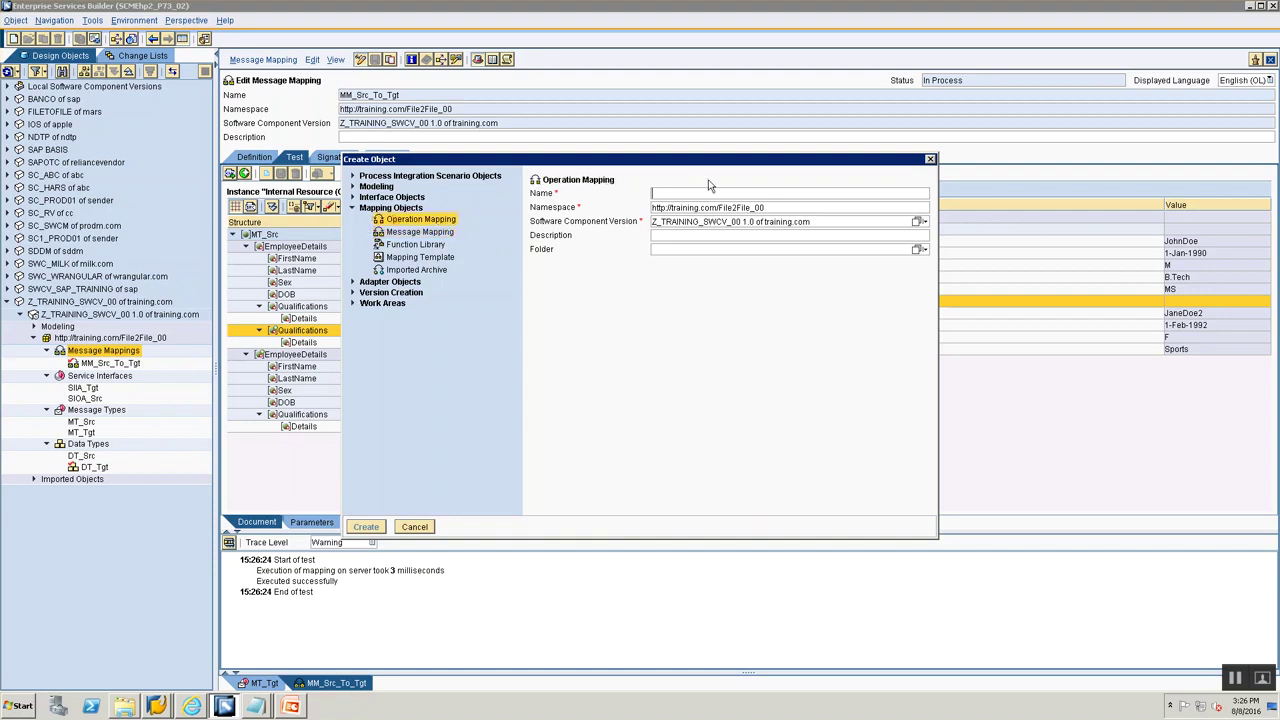
pyautogui.write('OM_Src_To_Tgt')
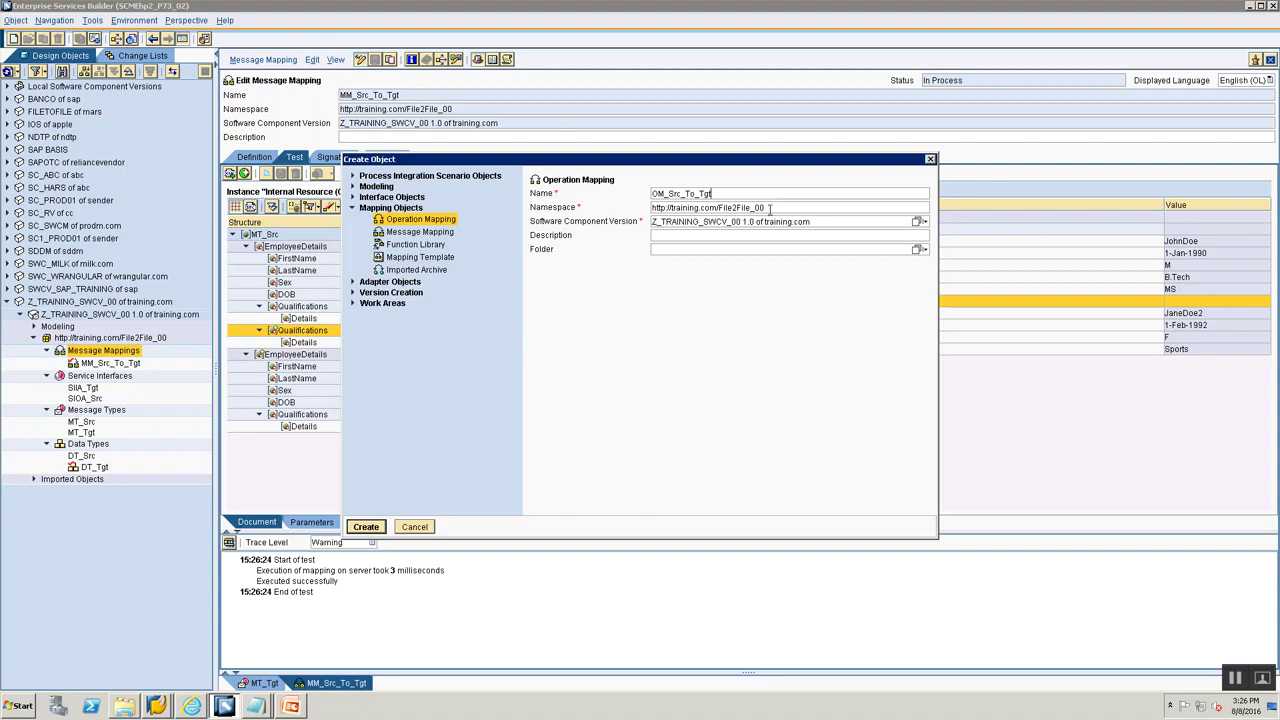
pyautogui.click(362, 527)
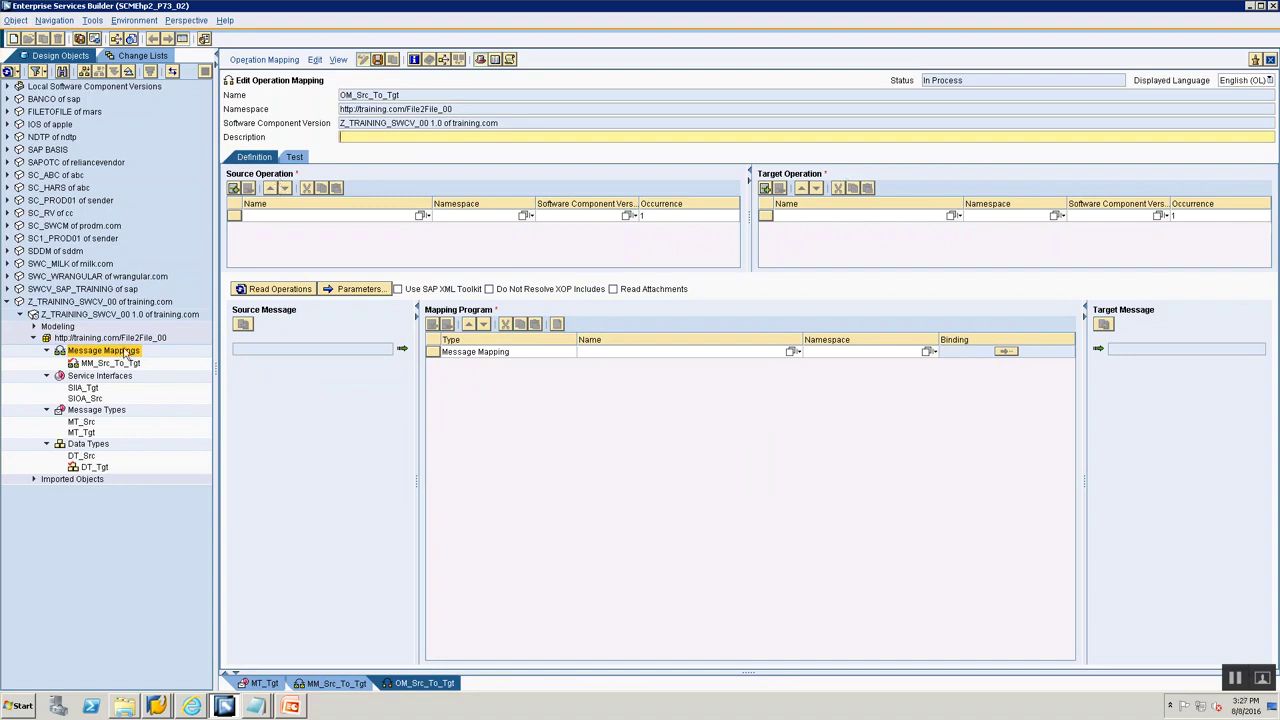
# Switch to PowerPoint, examine the last slide's diagram relating operation and message mappings to interfaces, and return to Enterprise Services Builder
pyautogui.hotkey('alt', 'Tab')
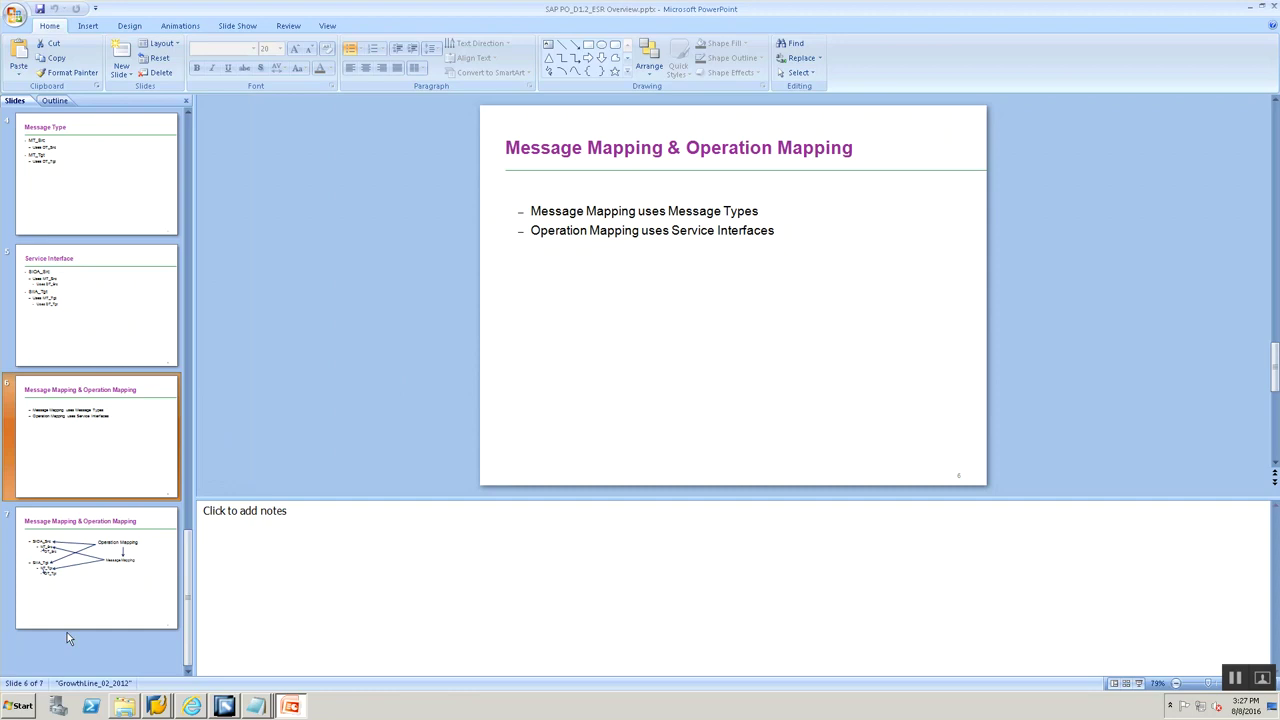
pyautogui.click(80, 586)
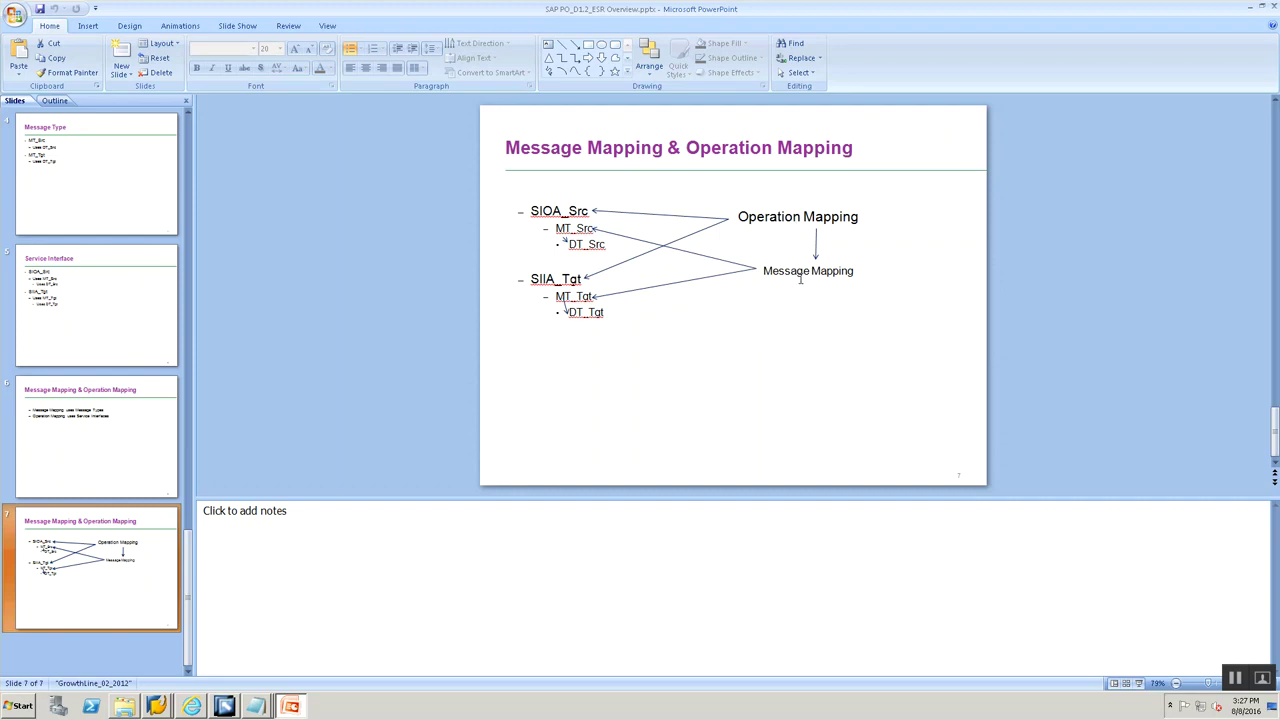
pyautogui.hotkey('alt', 'Tab')
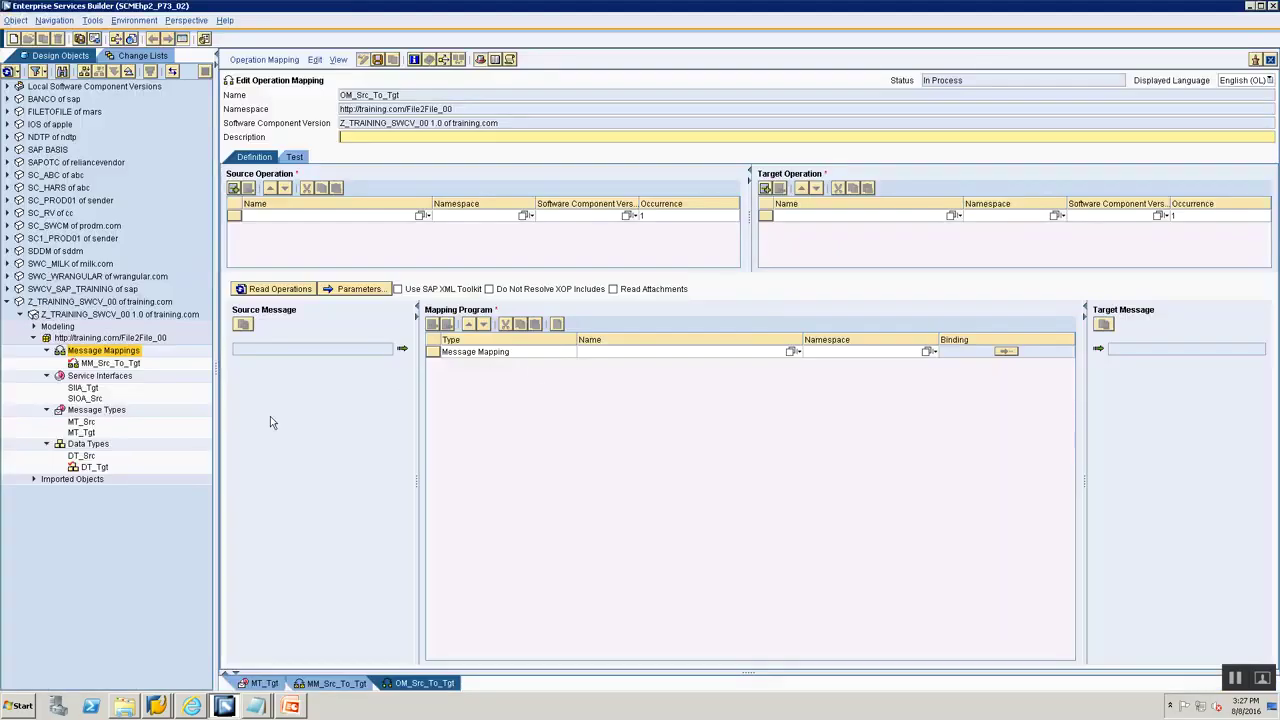
# Assign SIOA_Src as the source operation and SIIA_Tgt as the target operation, and read in their operations
pyautogui.click(85, 398)
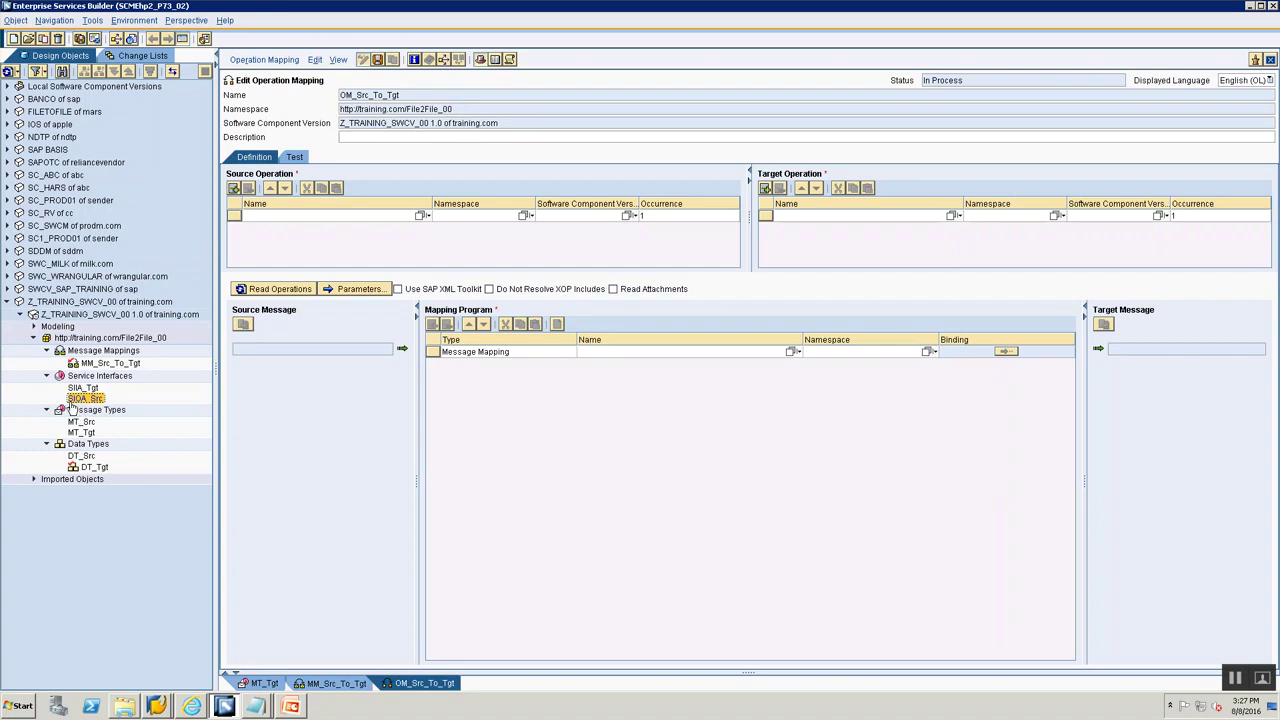
pyautogui.moveTo(72, 408); pyautogui.dragTo(510, 220)
pyautogui.click(80, 389)
pyautogui.moveTo(80, 389); pyautogui.dragTo(866, 230)
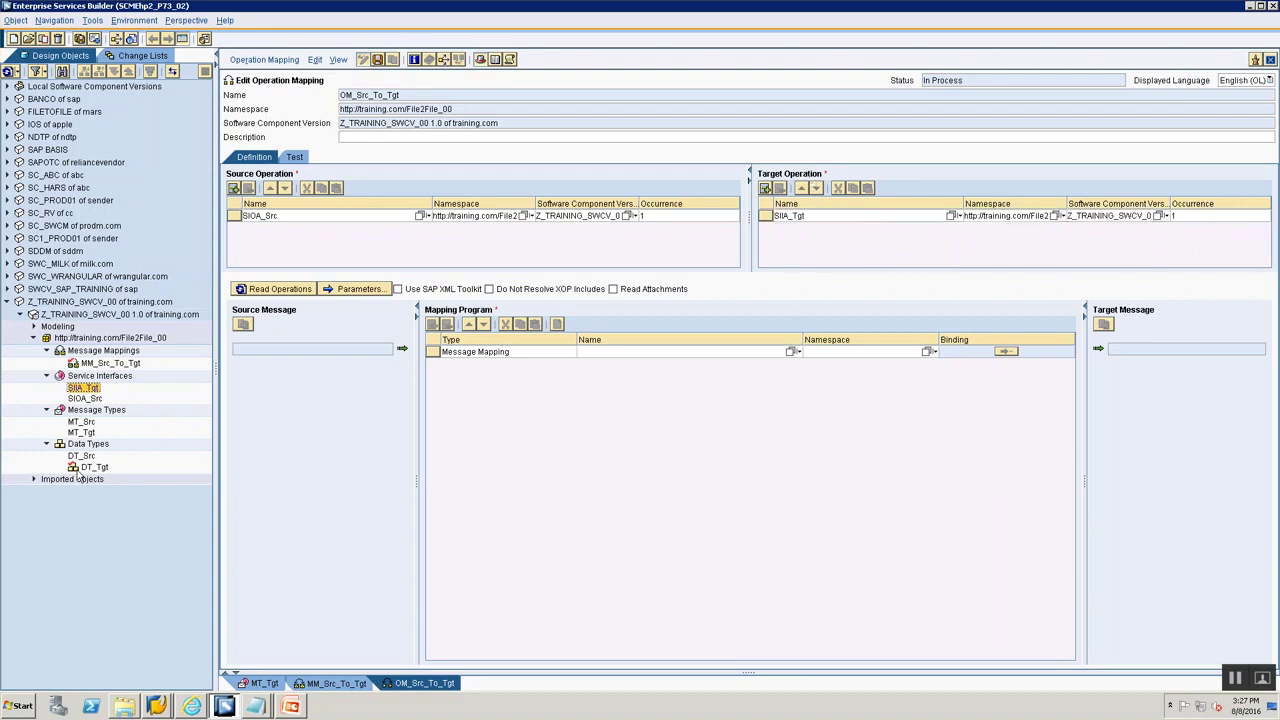
pyautogui.click(265, 291)
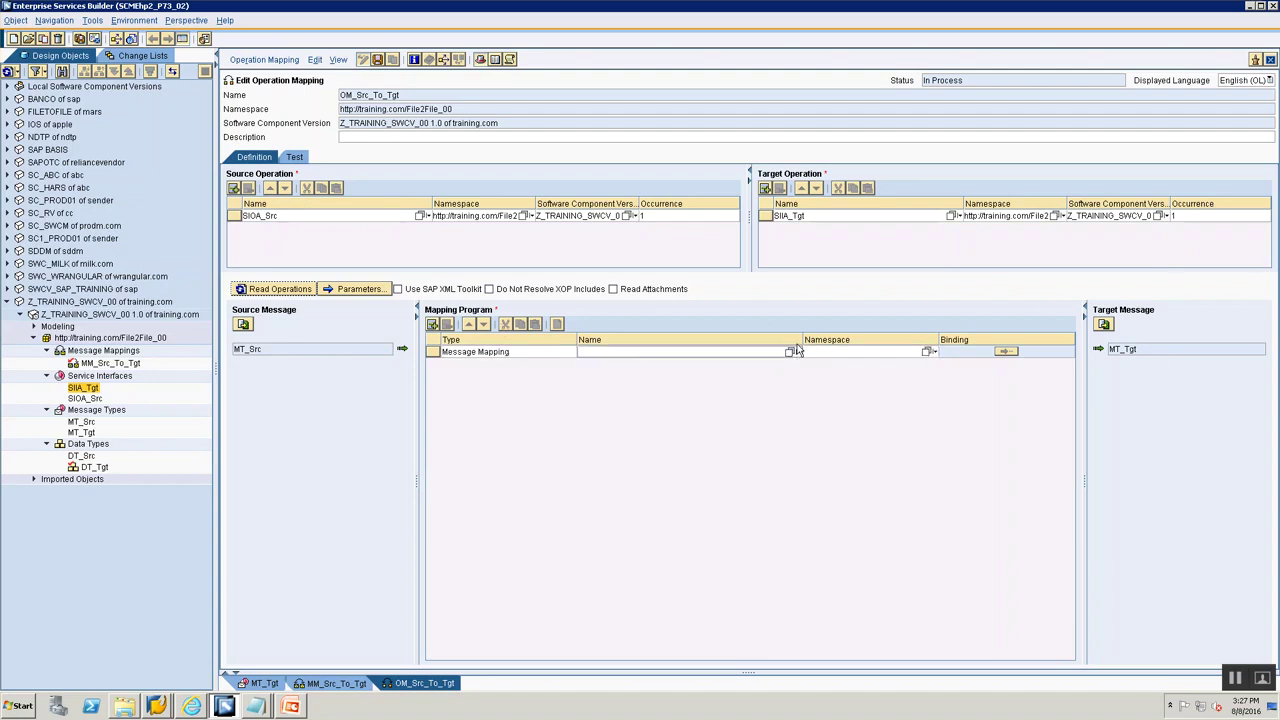
# Keep Message Mapping as the mapping program type, choose MM_Src_To_Tgt as the program, and save the operation mapping
pyautogui.click(561, 354)
pyautogui.click(565, 354)
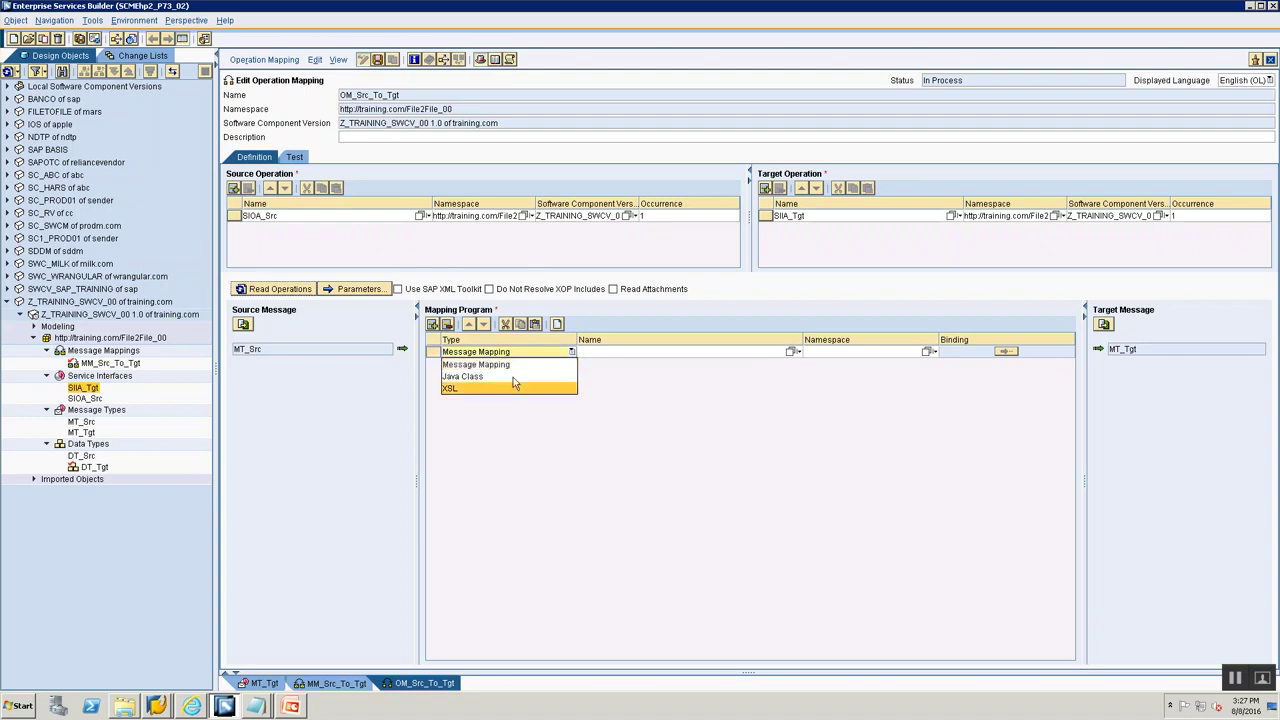
pyautogui.click(535, 451)
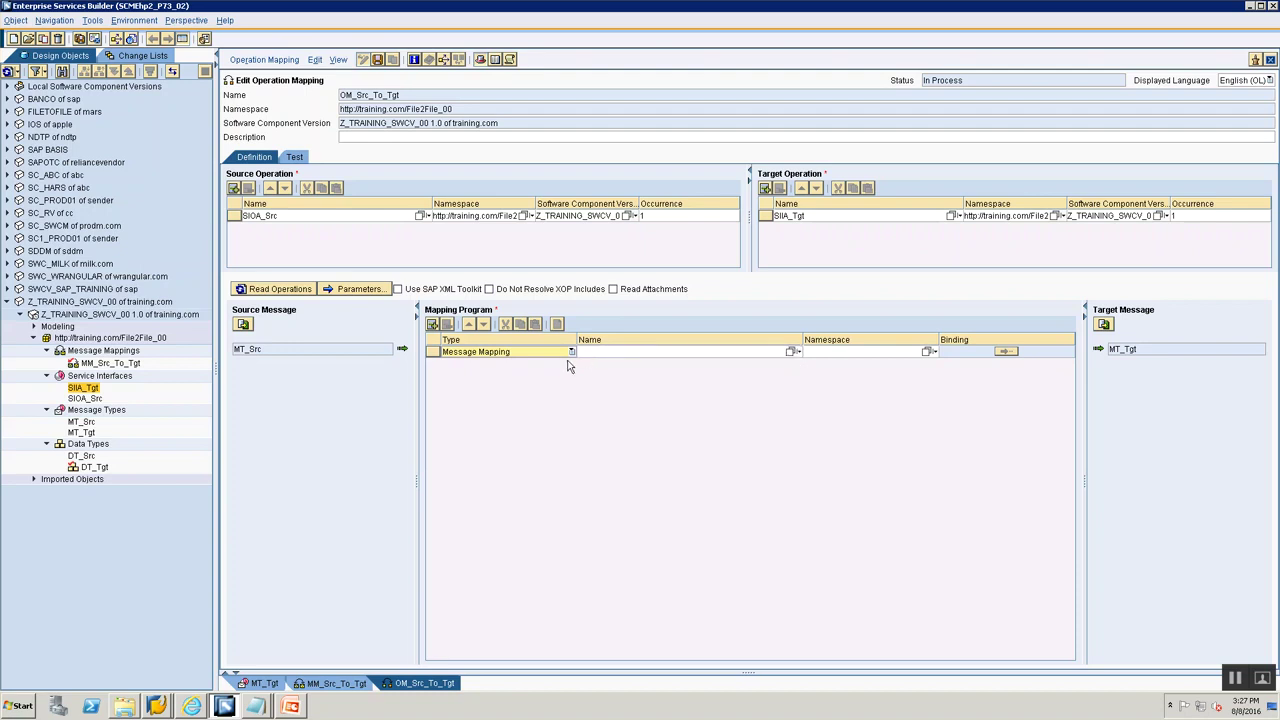
pyautogui.click(791, 354)
pyautogui.click(791, 354)
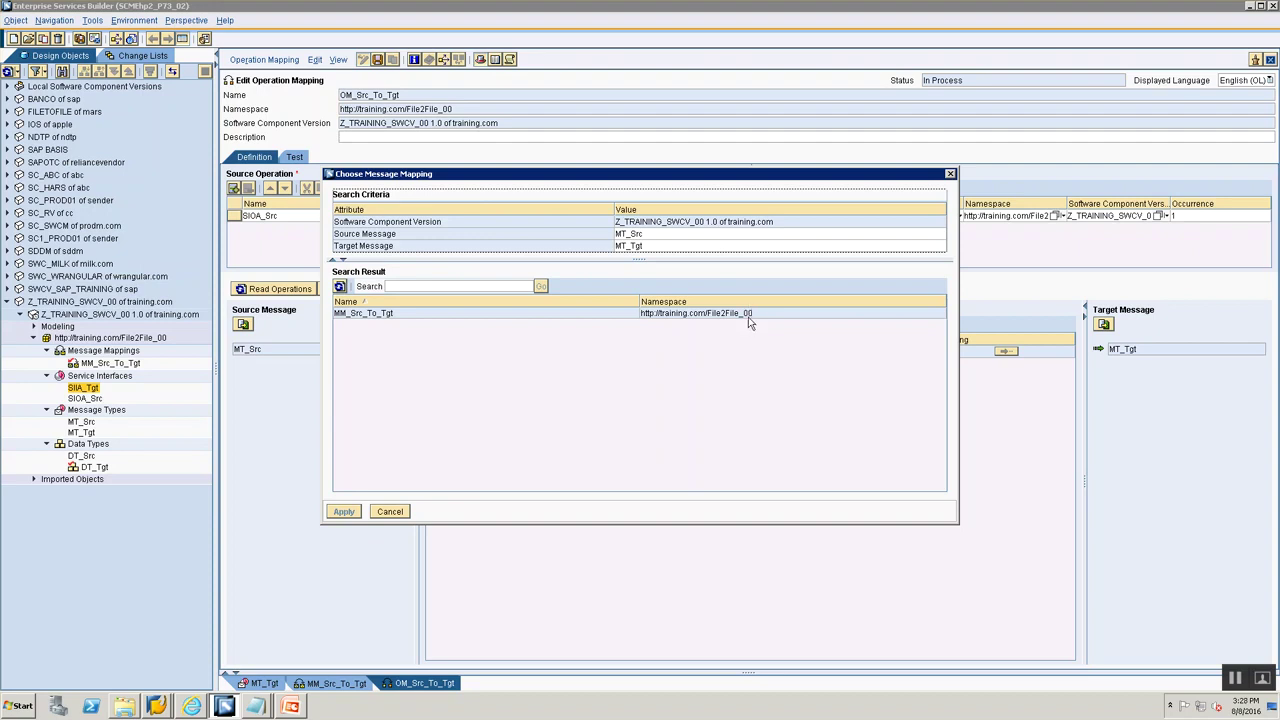
pyautogui.click(470, 315)
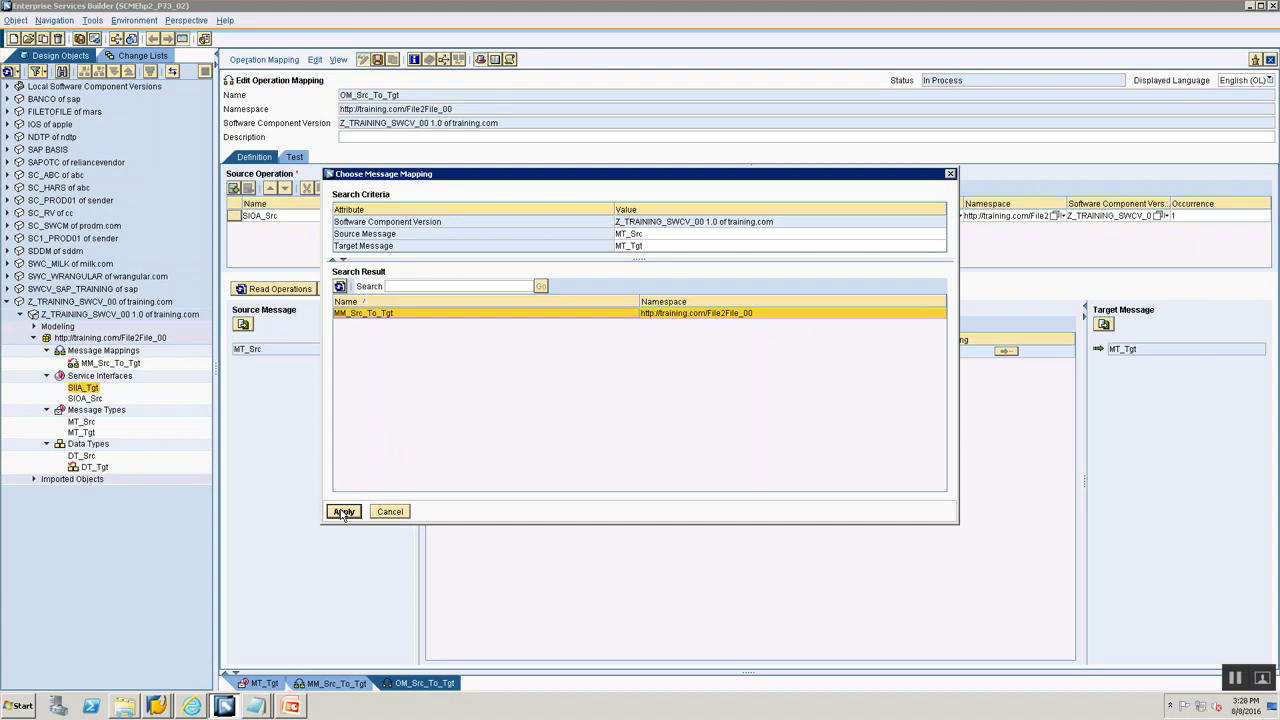
pyautogui.click(343, 512)
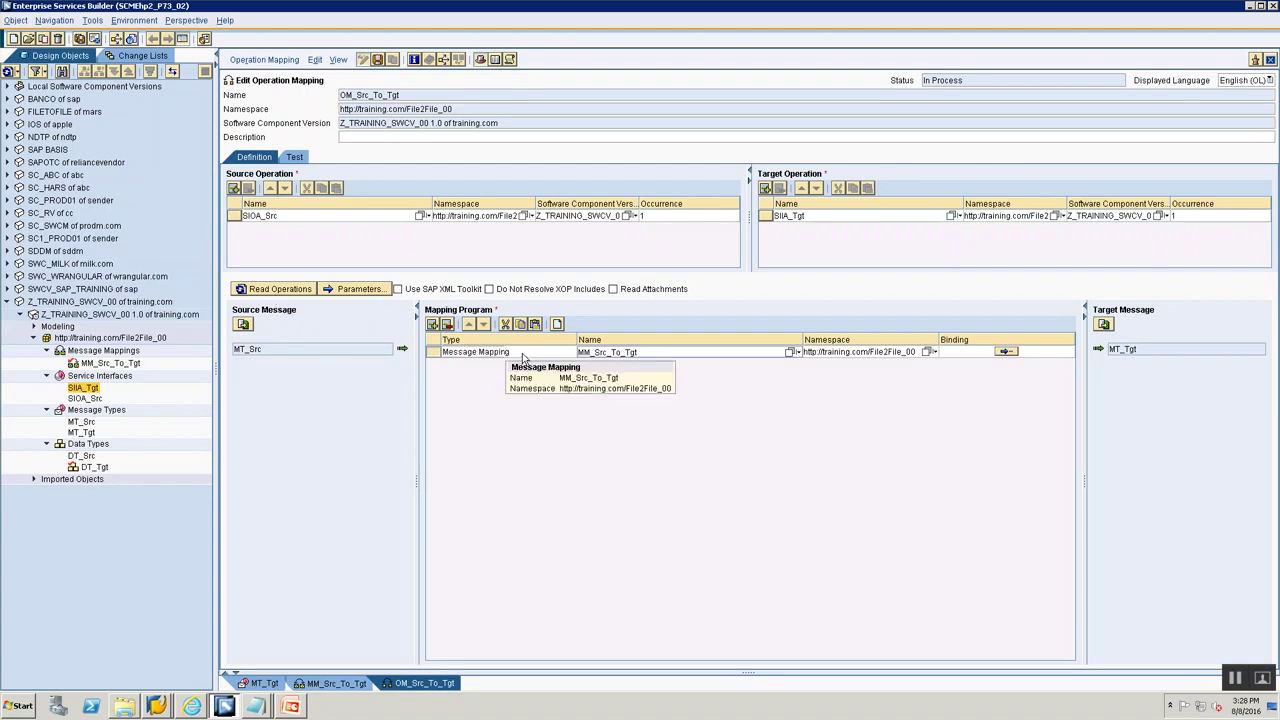
pyautogui.click(380, 57)
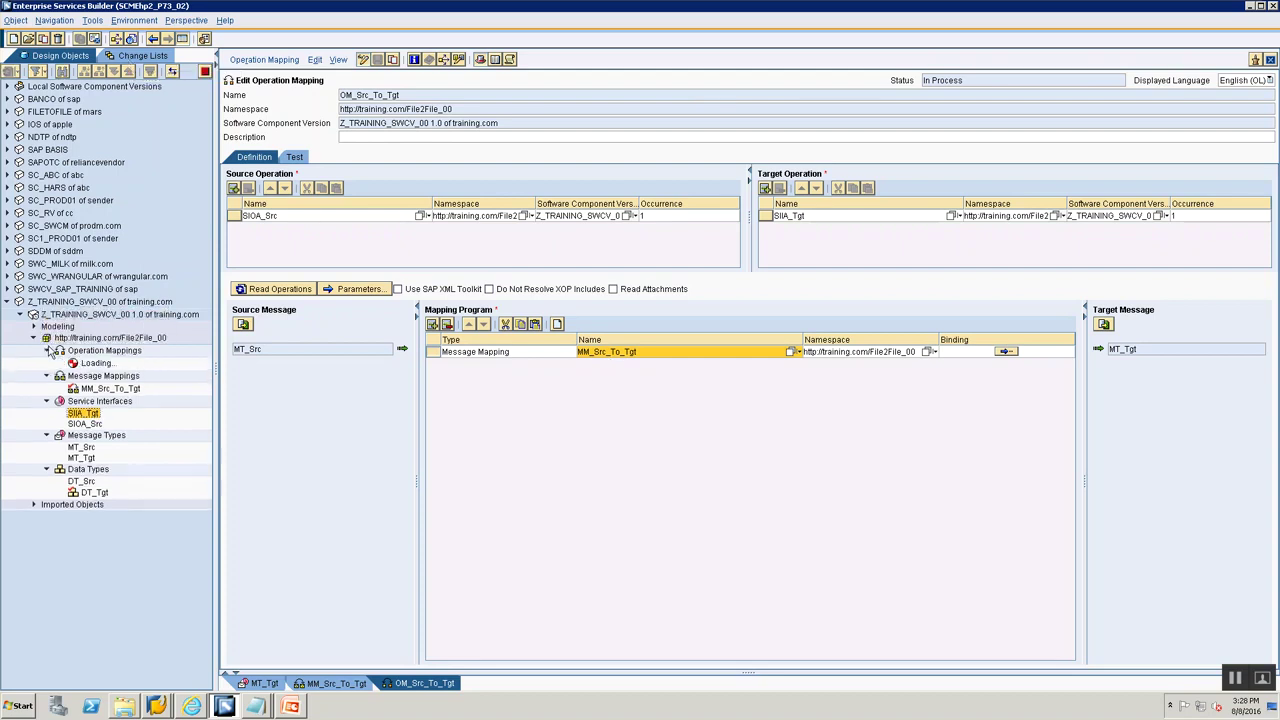
pyautogui.hotkey('alt', 'Tab')
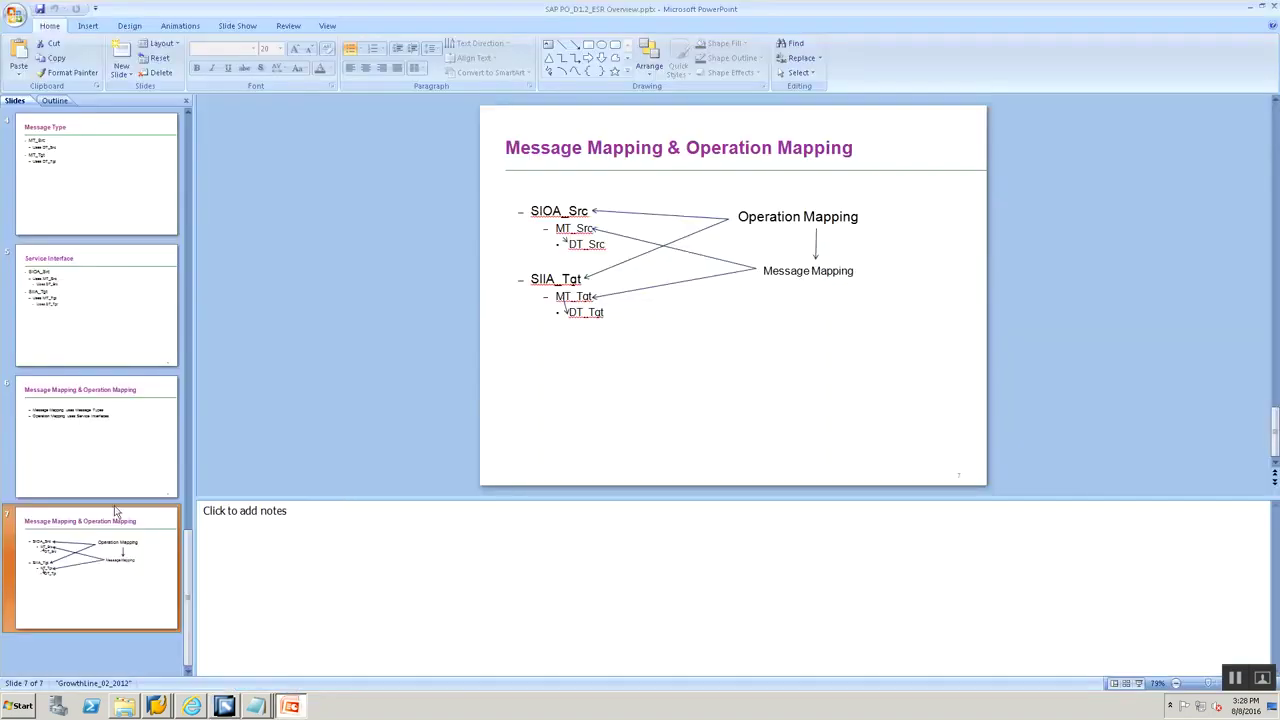
pyautogui.hotkey('alt', 'Tab')
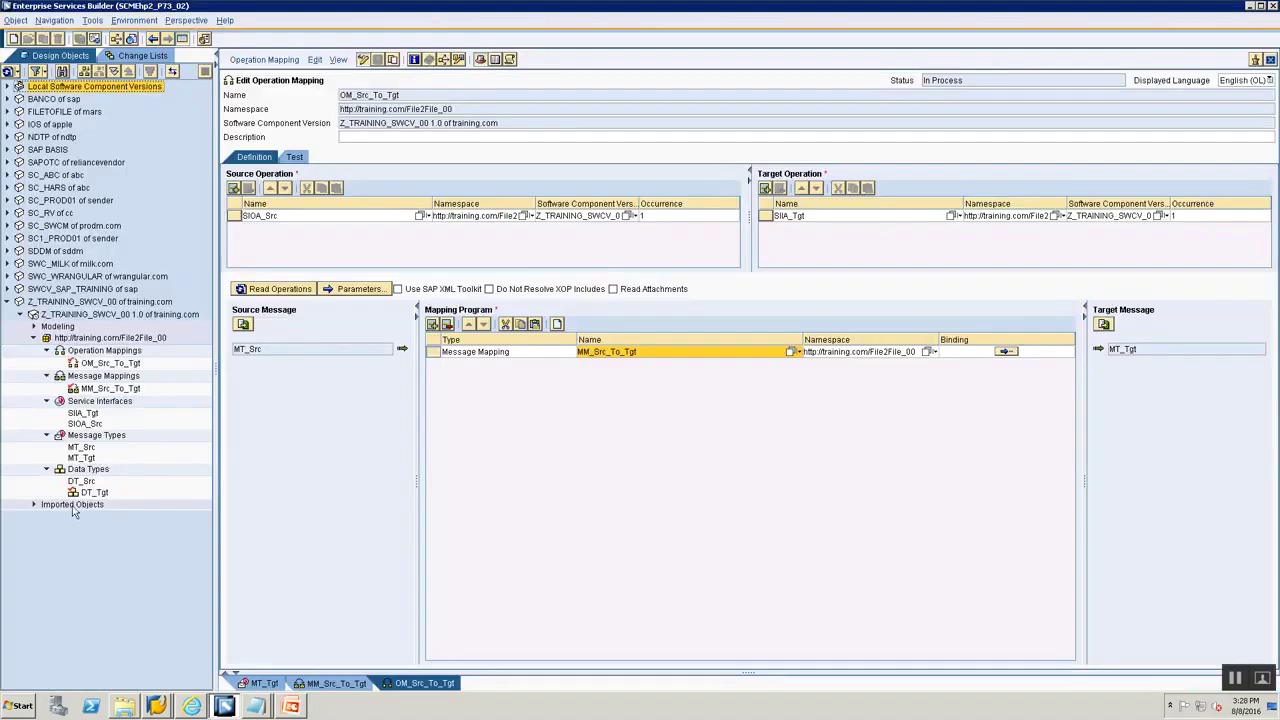
# Activate the standard change list of Z_TRAINING_SWCV_00 1.0 and return to the design objects
pyautogui.click(115, 55)
pyautogui.click(20, 98)
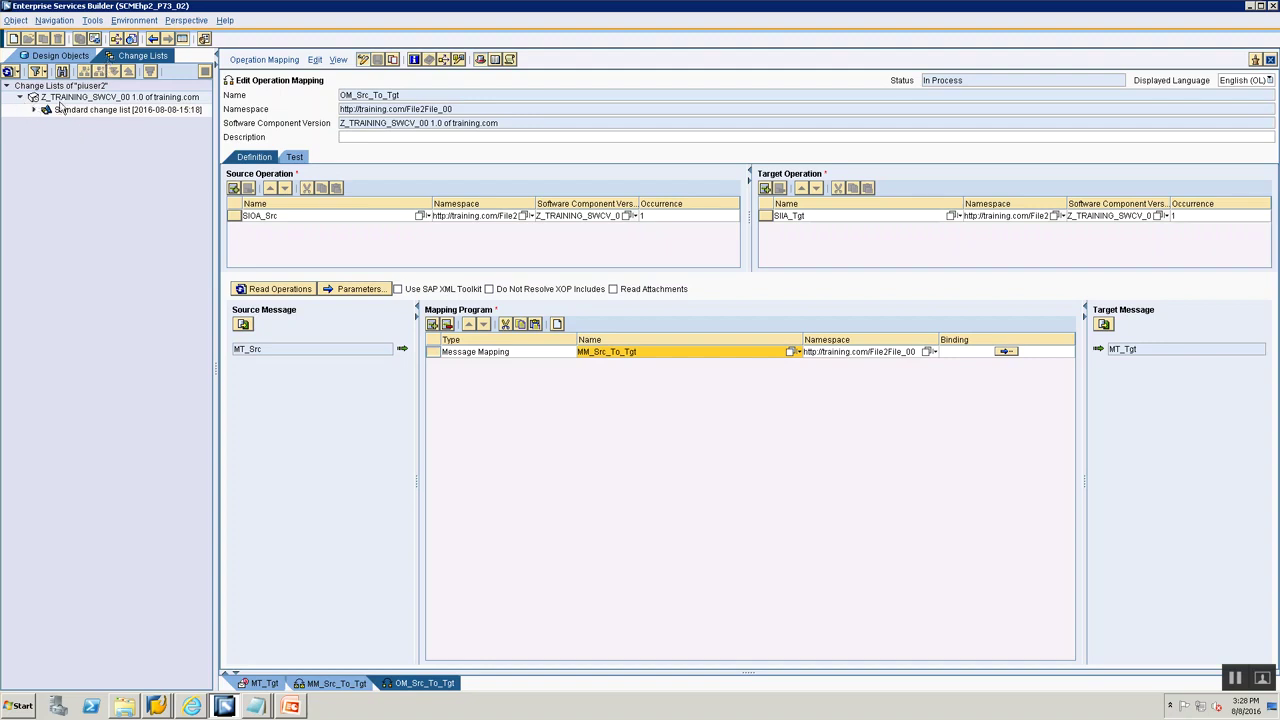
pyautogui.click(34, 111)
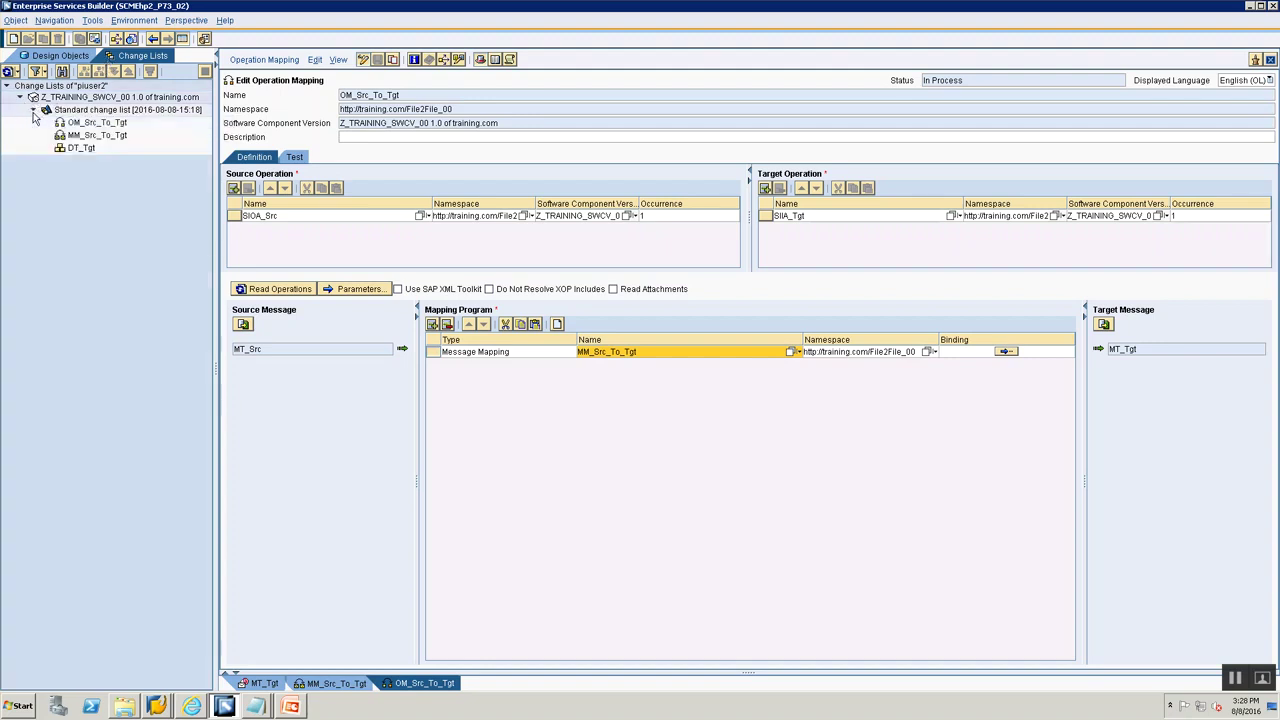
pyautogui.click(69, 112)
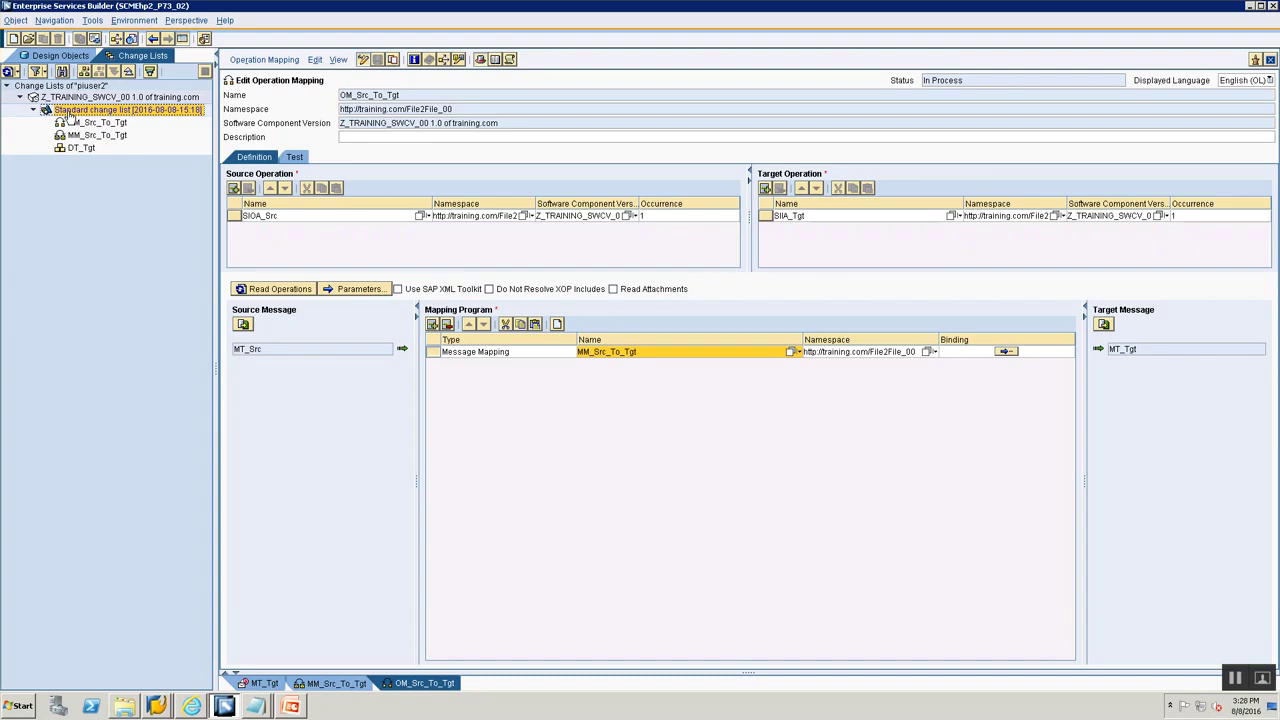
pyautogui.rightClick(69, 116)
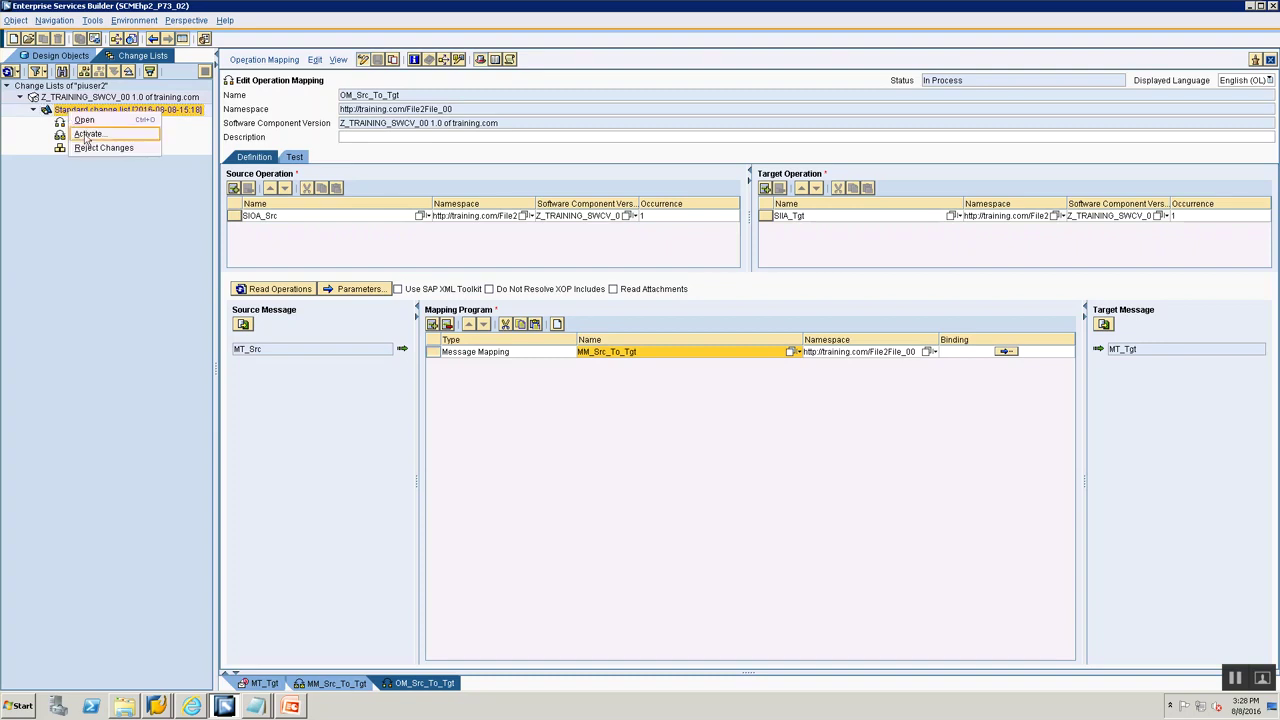
pyautogui.click(87, 134)
pyautogui.click(503, 485)
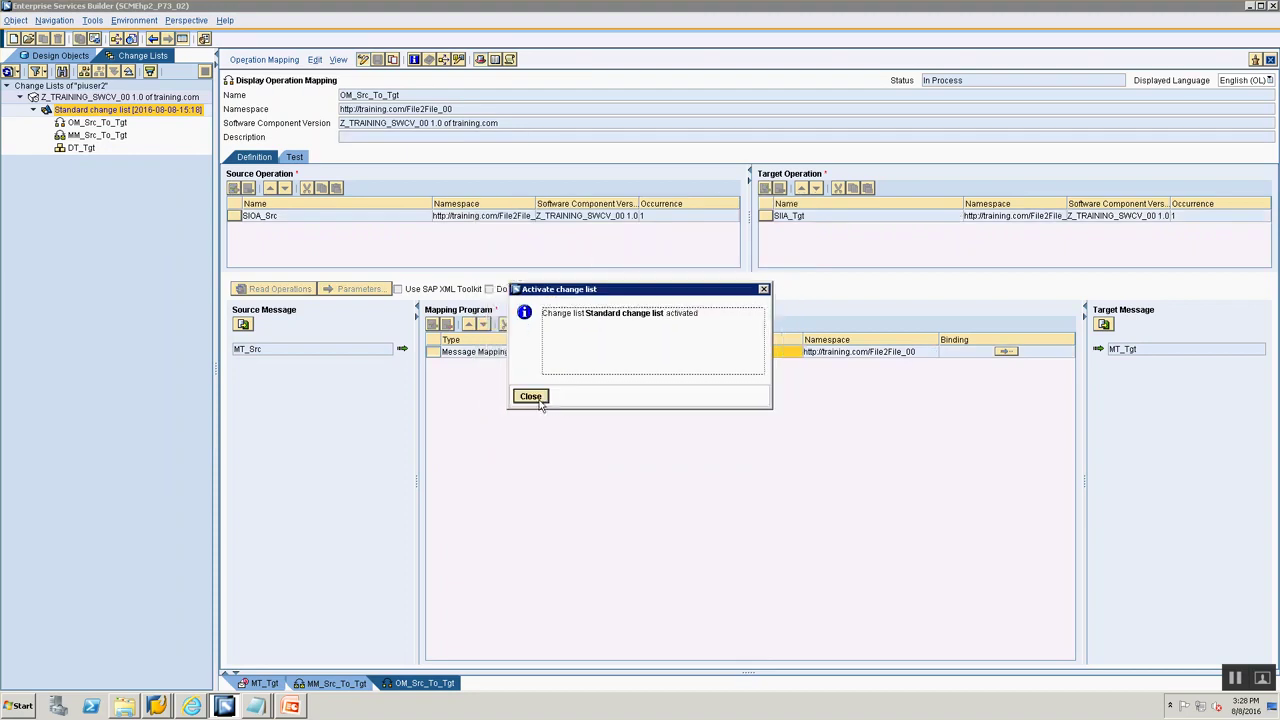
pyautogui.click(535, 398)
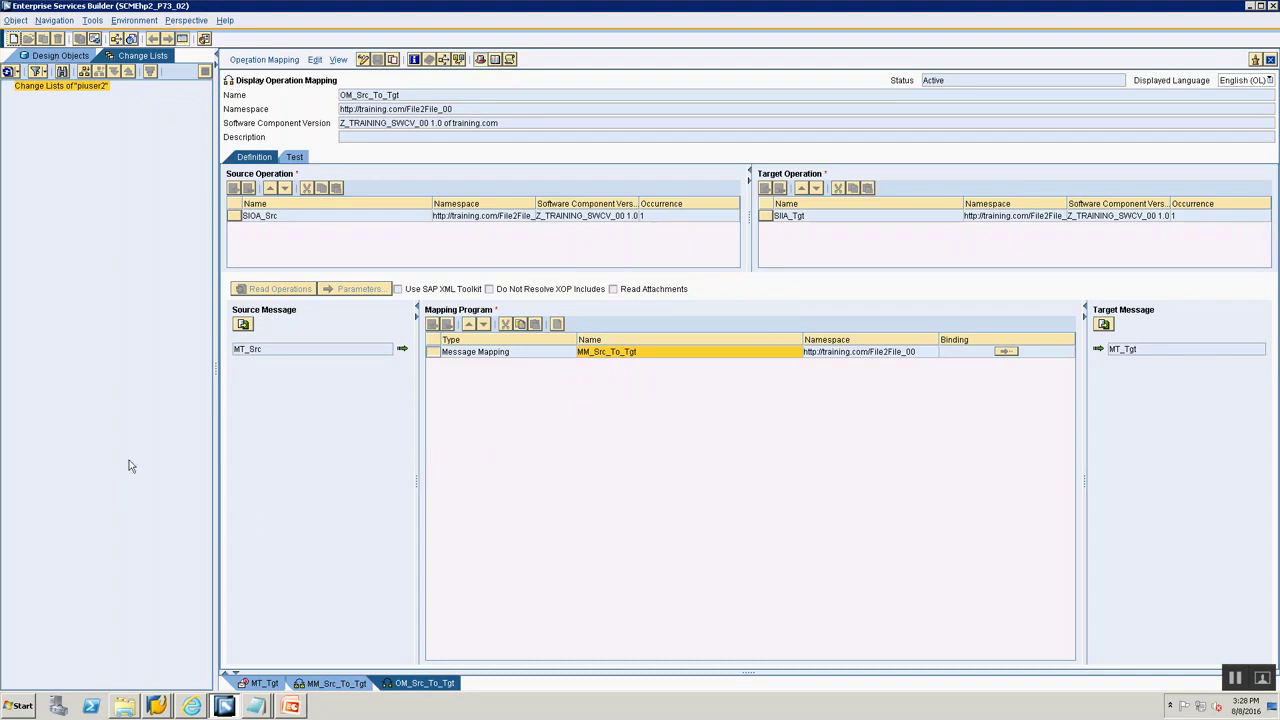
pyautogui.click(70, 55)
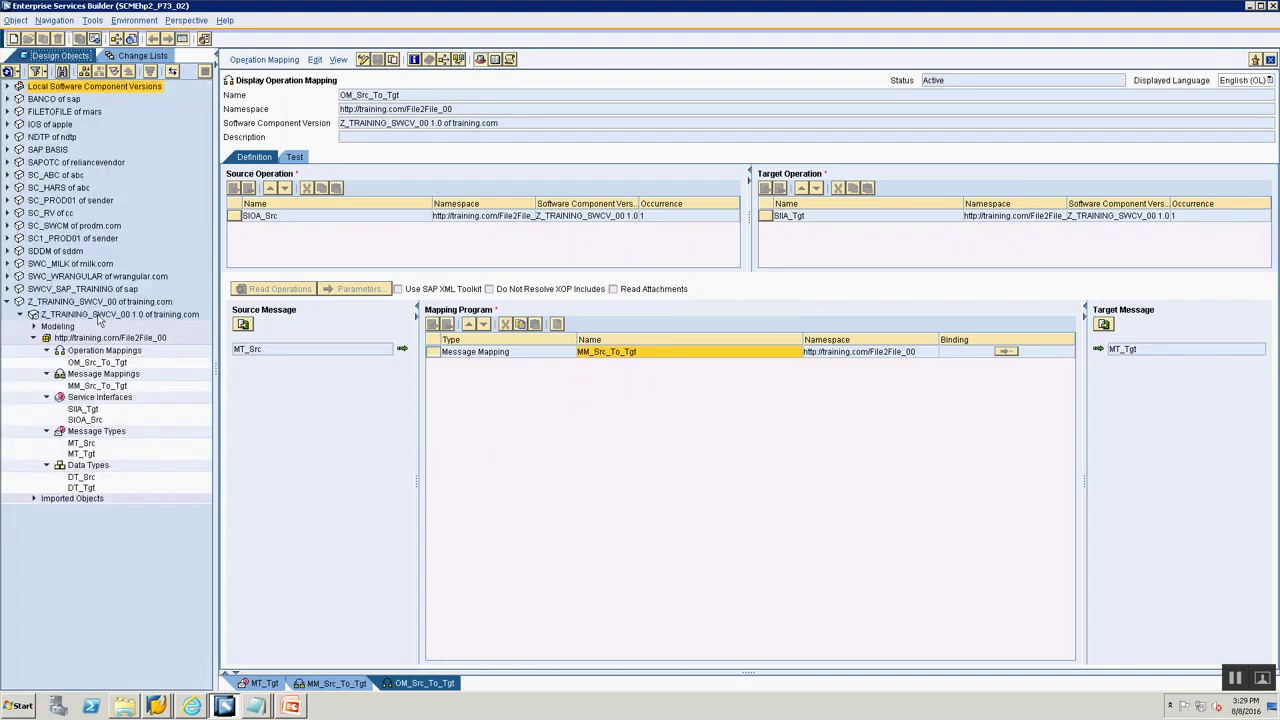
# Switch to the Session 3 ESR Notes in Notepad and reposition the window over Enterprise Services Builder
pyautogui.hotkey('alt', 'Tab')
pyautogui.press('Tab')
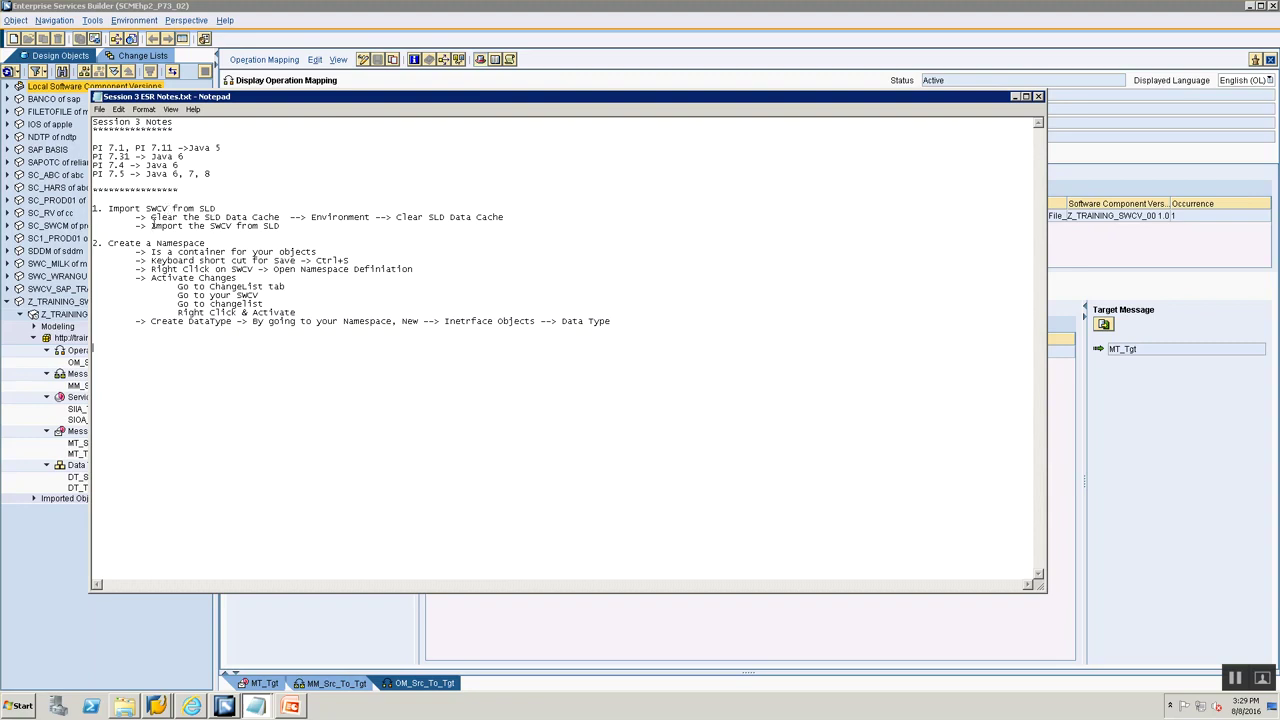
pyautogui.moveTo(150, 212); pyautogui.dragTo(255, 218)
pyautogui.click(253, 217)
pyautogui.moveTo(420, 100); pyautogui.dragTo(436, 227)
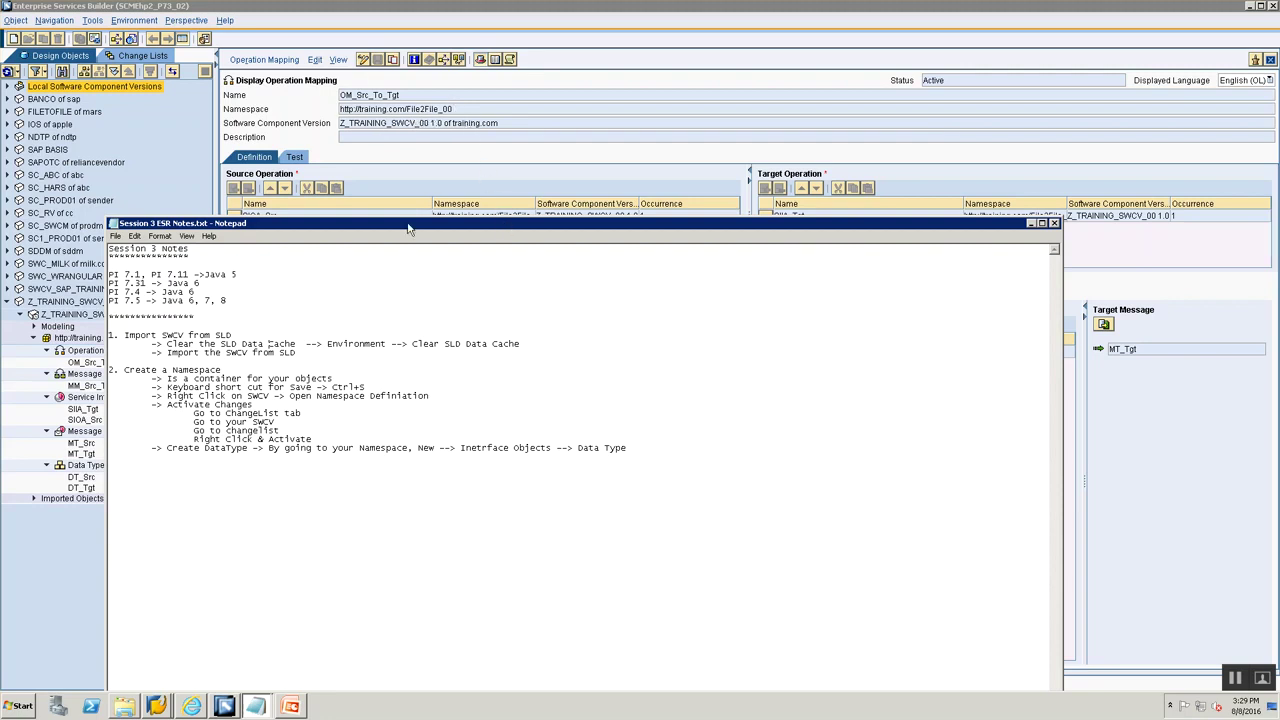
pyautogui.moveTo(408, 227); pyautogui.dragTo(443, 163)
# Add item 3 below the namespace notes, listing the data types as "DT_Src, DT-Tgt"
pyautogui.click(666, 396)
pyautogui.press('Return')
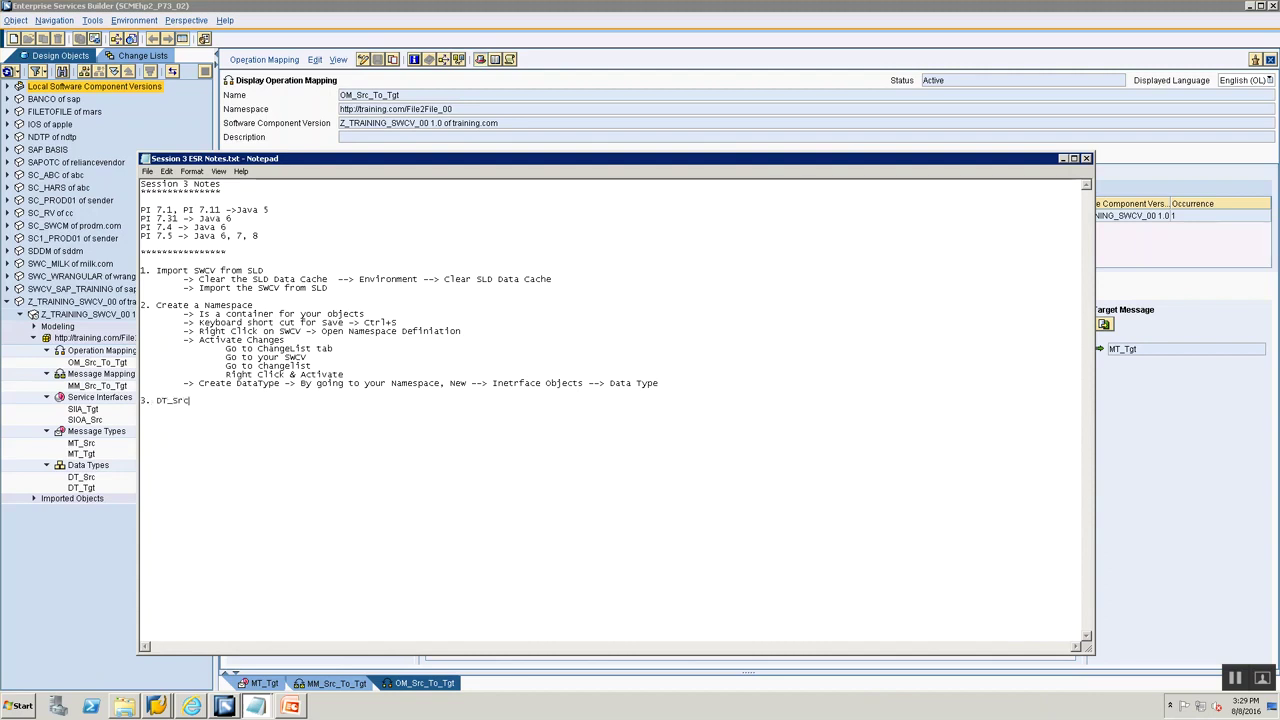
pyautogui.write('3. DT_Src, ST')
pyautogui.press('BackSpace')
pyautogui.press('BackSpace')
pyautogui.write('DT')
pyautogui.write('gt')
pyautogui.hotkey('alt', 'Tab')
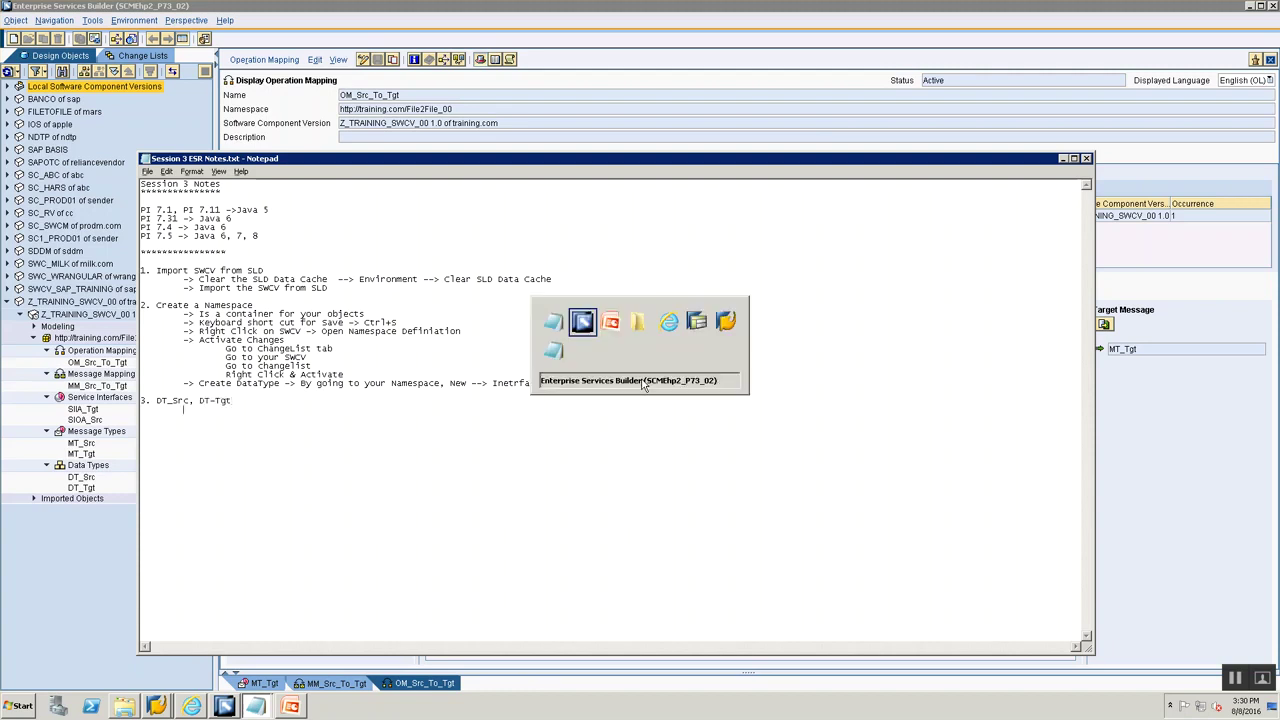
pyautogui.hotkey('alt', 'Tab')
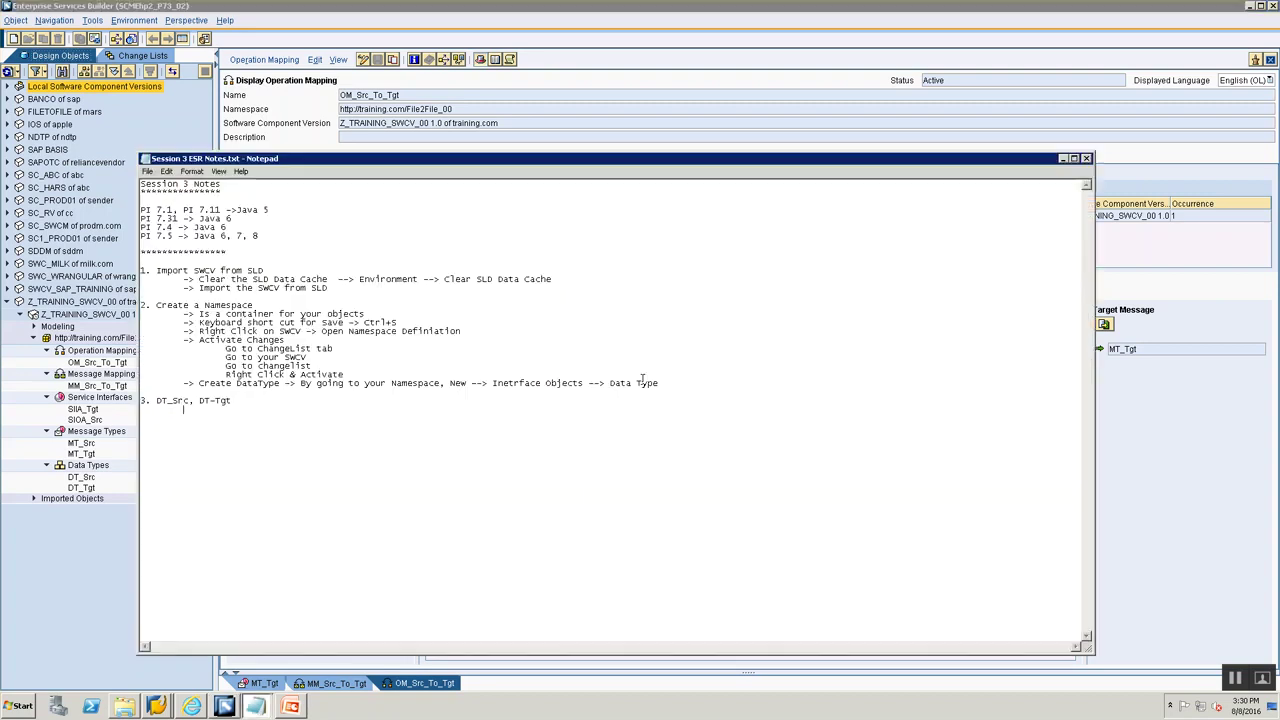
# Add item 4 with "MT_Src, MT_Tgt" and item 5 with "SIOA_Src, SIIA_Tgt" to the notes
pyautogui.write('4')
pyautogui.write('. MT_Src, MT_Tgt ')
pyautogui.write('5. SIO')
pyautogui.write('A_Src, SIIA')
pyautogui.write('_Tgt')
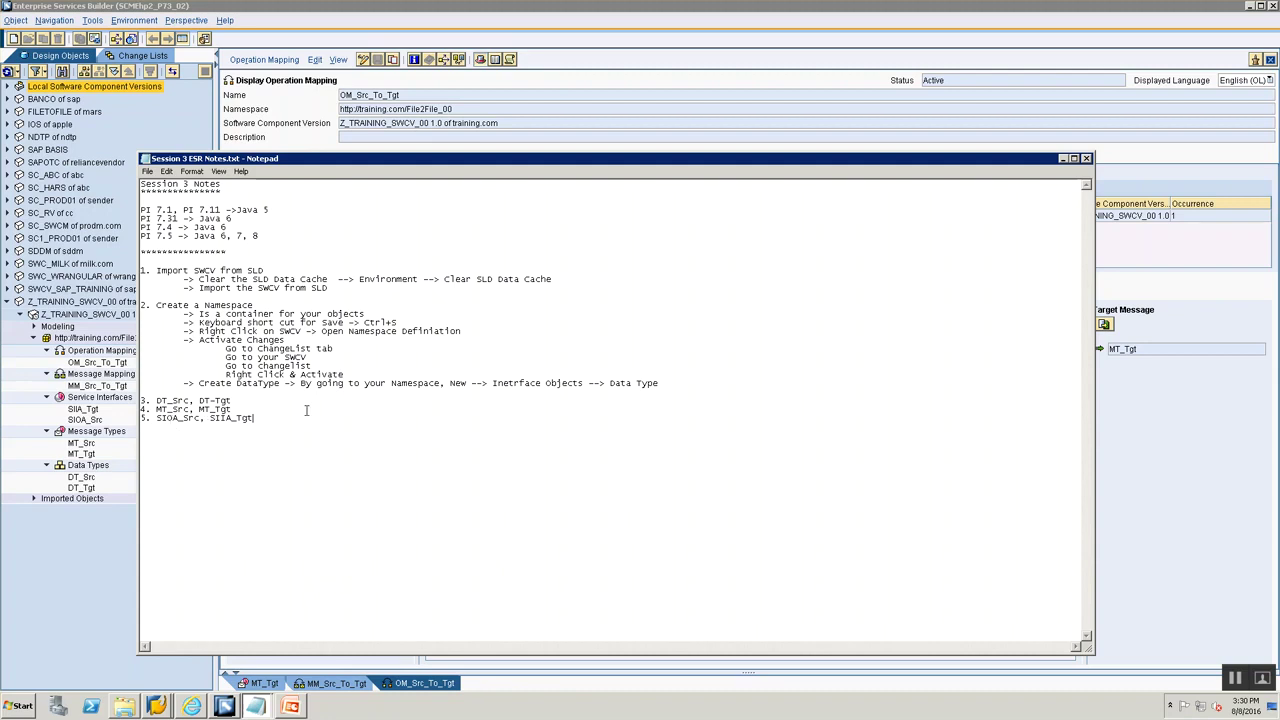
# Add item 6, "Message Mapping", with the indented lines "Selected Source Message Type" and "Target Message Type"
pyautogui.write('6')
pyautogui.write('. Message Mapping \t')
pyautogui.write('Selected Source ')
pyautogui.write('Message ')
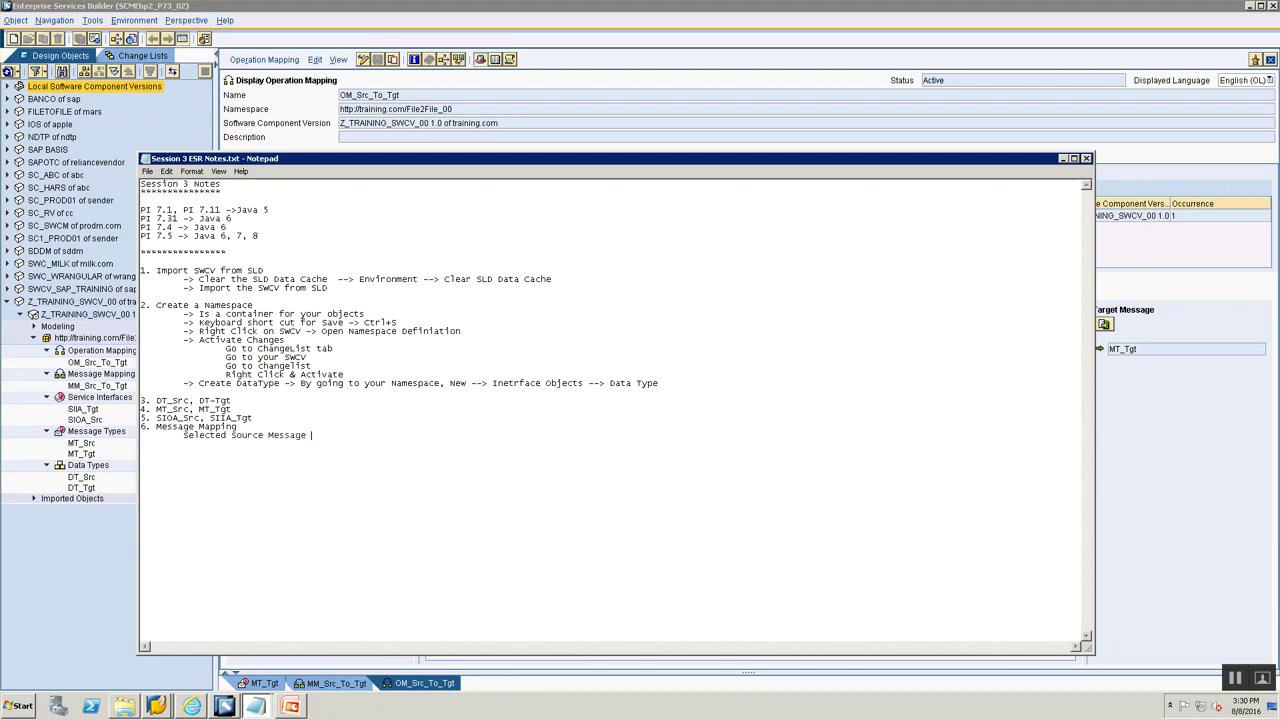
pyautogui.write('Type \tTarget Message Ty')
pyautogui.write('pe \tC')
# Add the indented lines "Concat Function" and "Drag & Drop Mapping" under the Message Mapping item
pyautogui.write('onc')
pyautogui.write('at Funct')
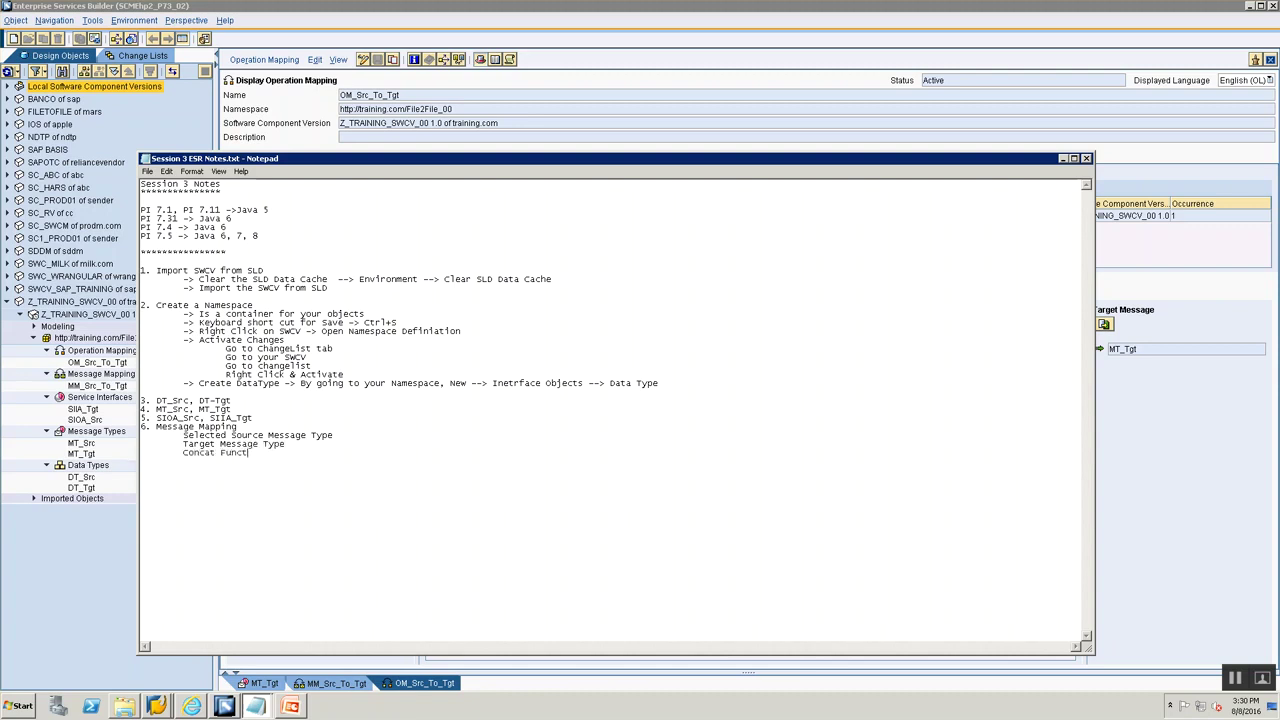
pyautogui.write('ion \tDrag & Drop Mapping \tDoublick')
pyautogui.press('BackSpace')
pyautogui.press('BackSpace')
pyautogui.press('BackSpace')
pyautogui.hotkey('shift', 'Home')
pyautogui.press('BackSpace')
# Add the indented line "Qualifications we made sure the context change was done." under Message Mapping
pyautogui.write('Qualicaty')
pyautogui.press('BackSpace')
pyautogui.press('BackSpace')
pyautogui.press('BackSpace')
pyautogui.write('fication')
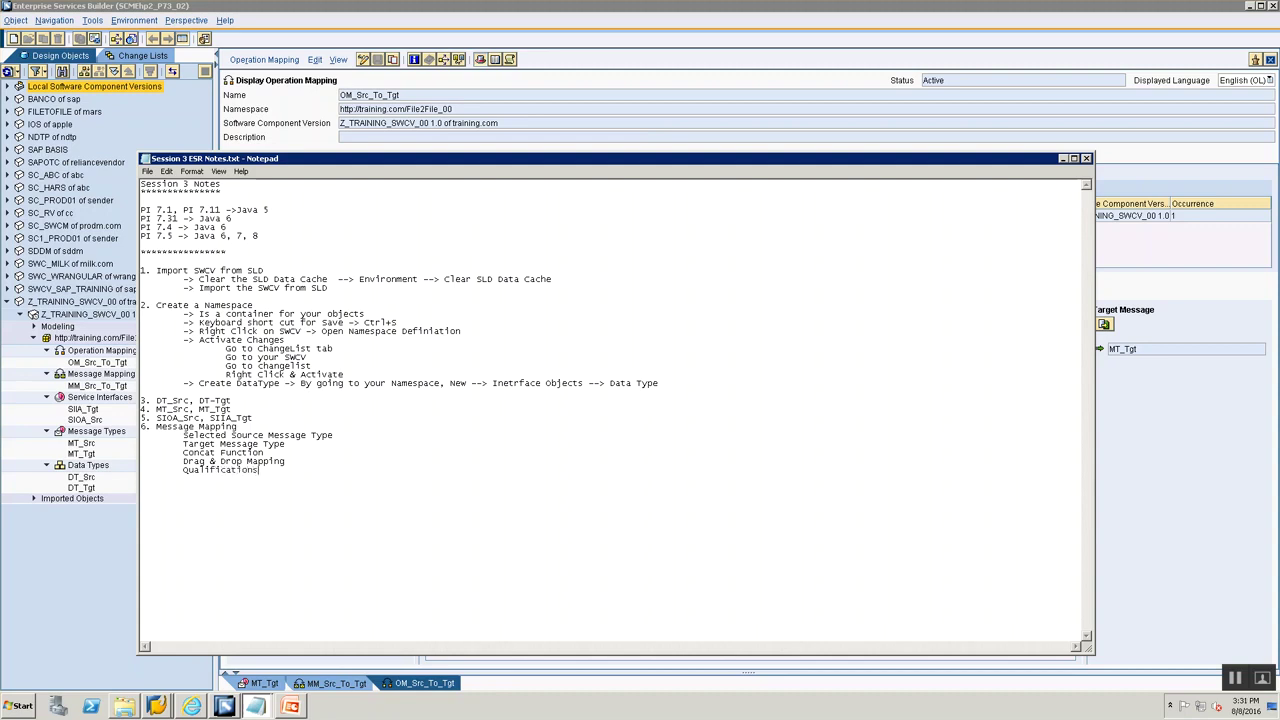
pyautogui.write('s we made sure the context change was done.  ')
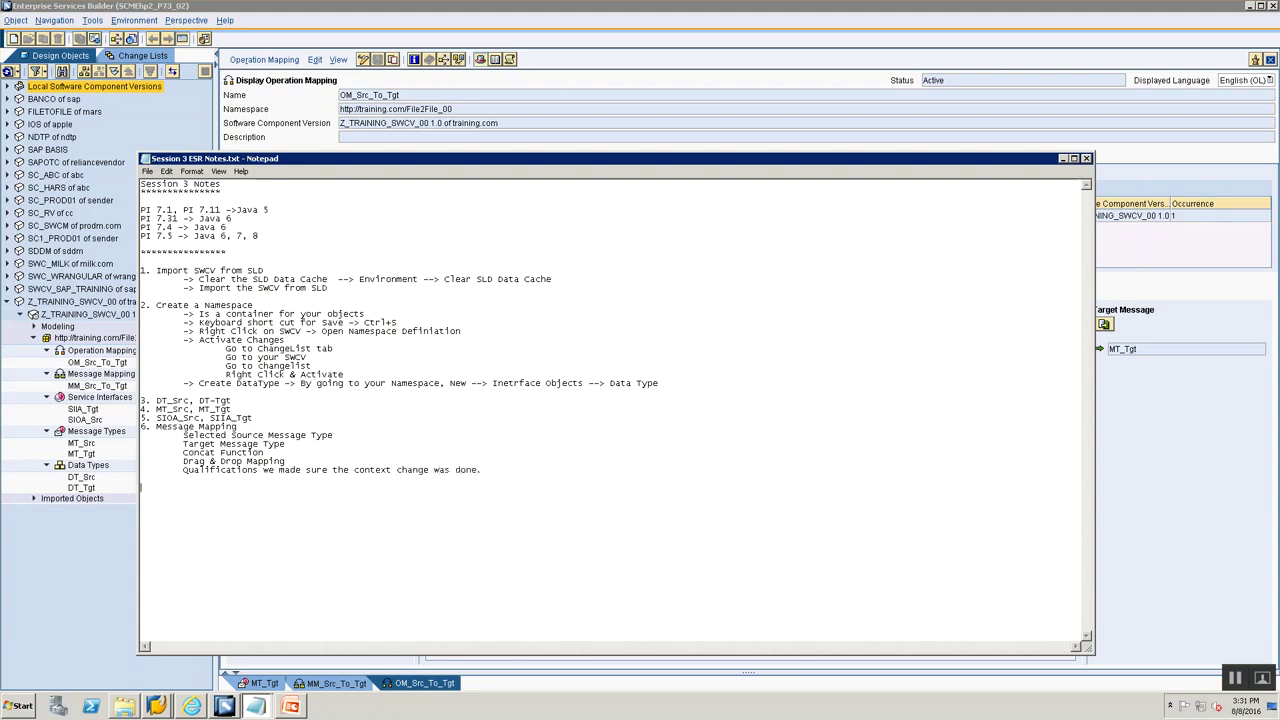
# Add item 7, "Operation Mapping", and item 8, "Save & Activate you changes", to the notes
pyautogui.write('6.')
pyautogui.press('BackSpace')
pyautogui.write('7')
pyautogui.hotkey('shift', 'Right')
pyautogui.hotkey('shift', 'Right')
pyautogui.hotkey('shift', 'Right')
pyautogui.hotkey('shift', 'Right')
pyautogui.hotkey('shift', 'Right')
pyautogui.press('Down')
pyautogui.press('Down')
pyautogui.press('Down')
pyautogui.write('Operation Map')
pyautogui.press('BackSpace')
pyautogui.press('BackSpace')
pyautogui.press('BackSpace')
pyautogui.write('Mapping')
pyautogui.write('7. Save & Activate')
pyautogui.write(' you changes')
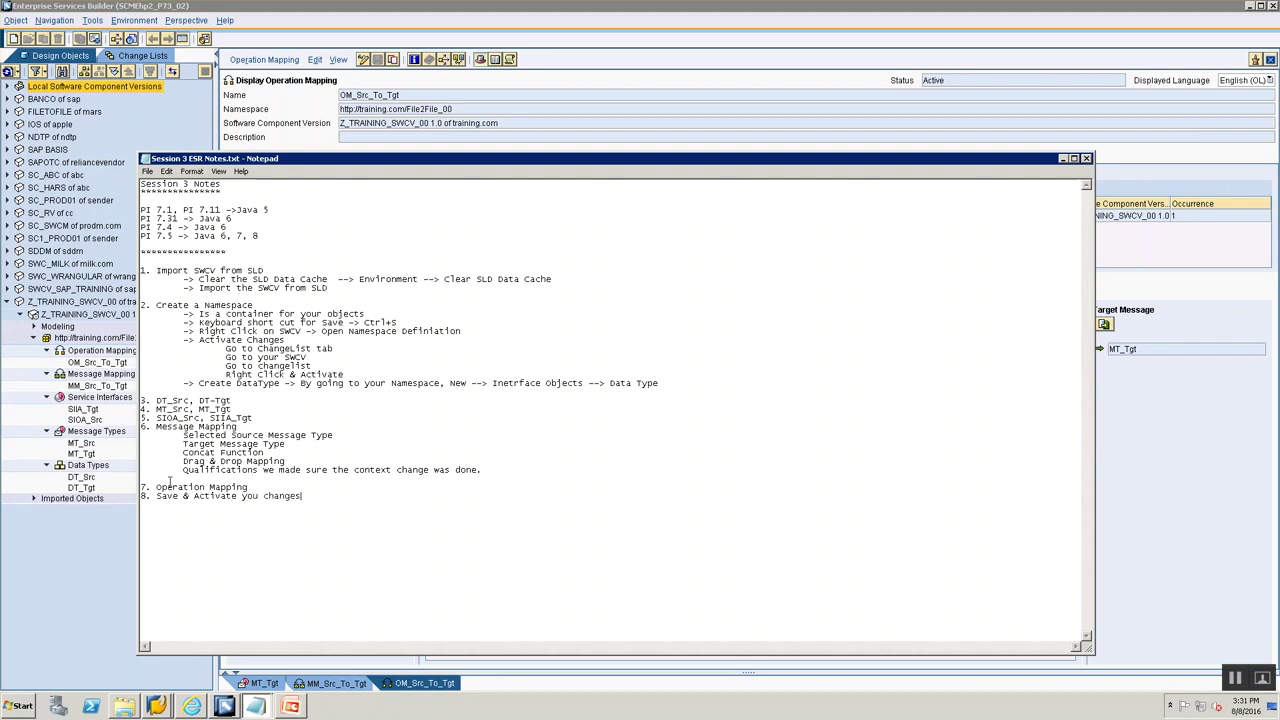
# Switch back to Enterprise Services Builder and close the open operation mapping, message mapping and message type editors
pyautogui.hotkey('alt', 'Tab')
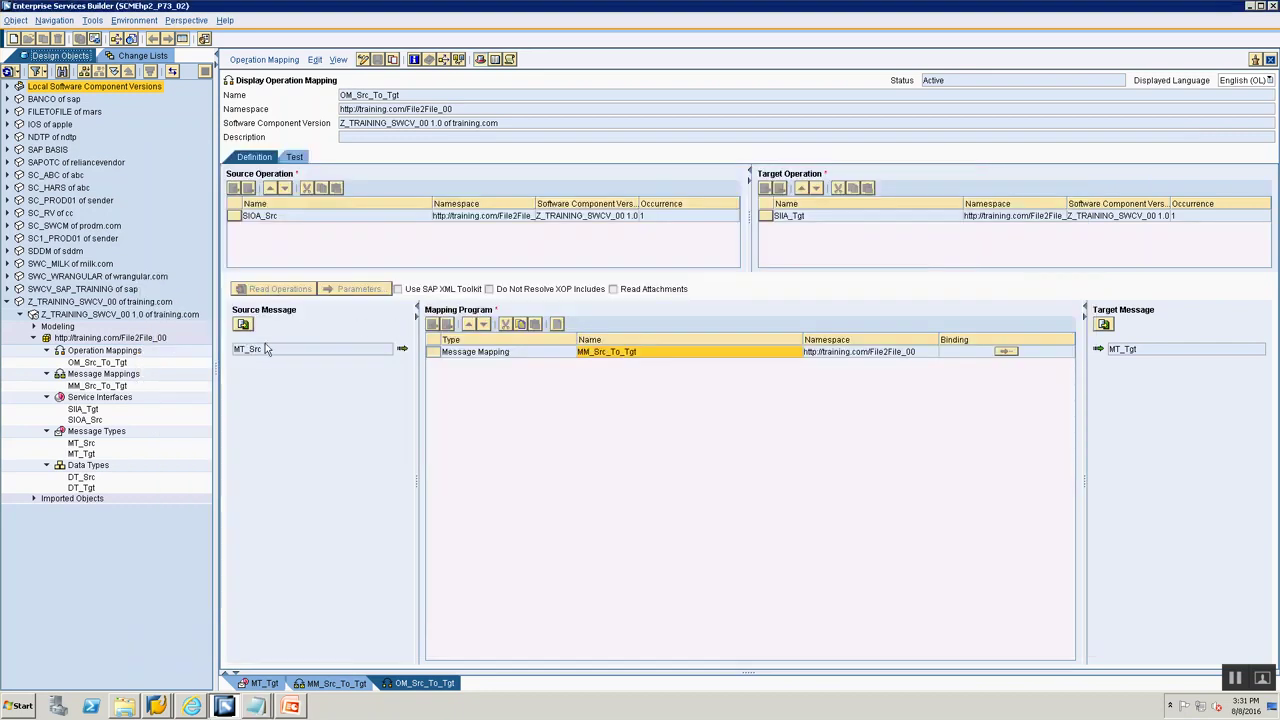
pyautogui.click(1270, 60)
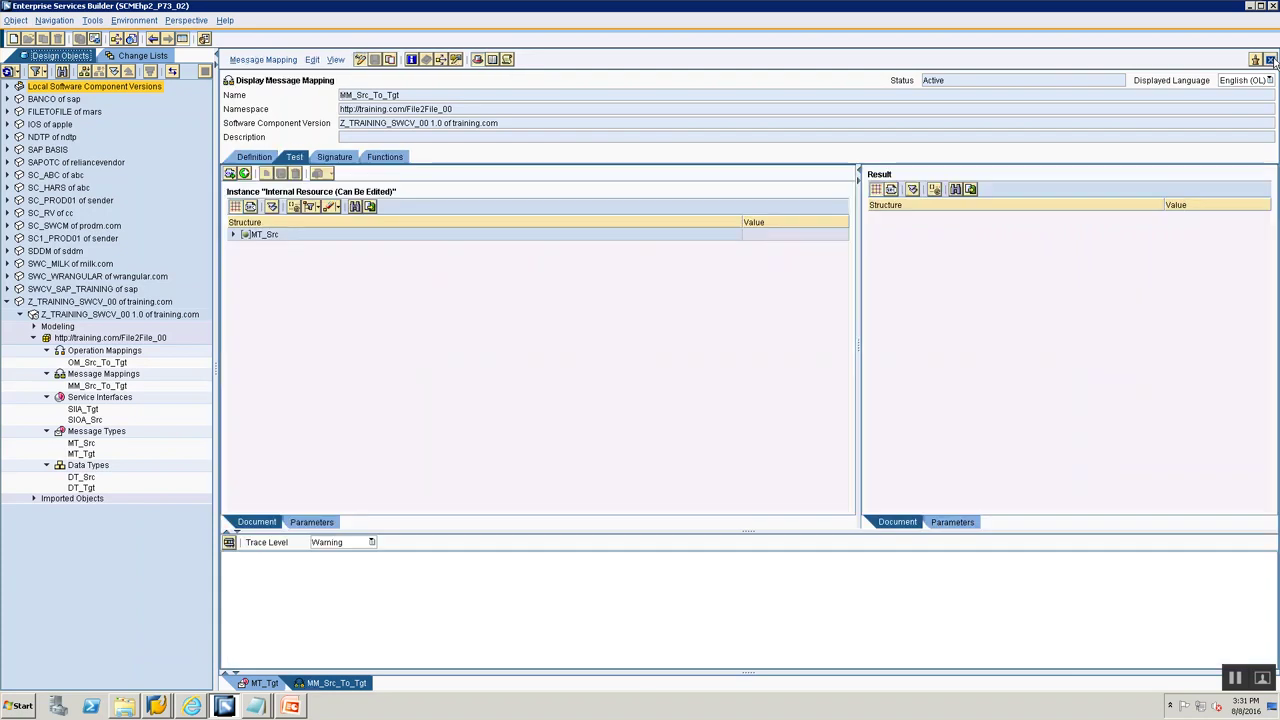
pyautogui.click(1270, 60)
pyautogui.click(1270, 60)
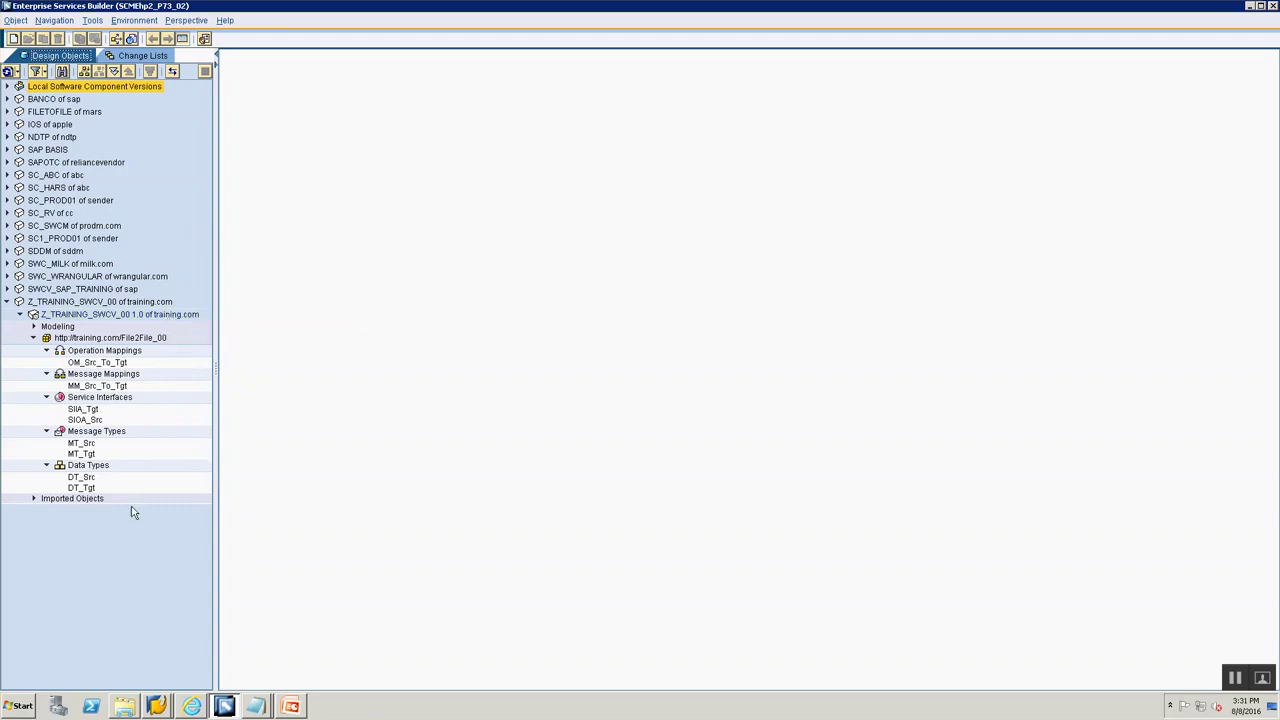
# Review the data types DT_Src and DT_Tgt, message types MT_Src and MT_Tgt, and service interfaces SIOA_Src and SIIA_Tgt
pyautogui.doubleClick(80, 477)
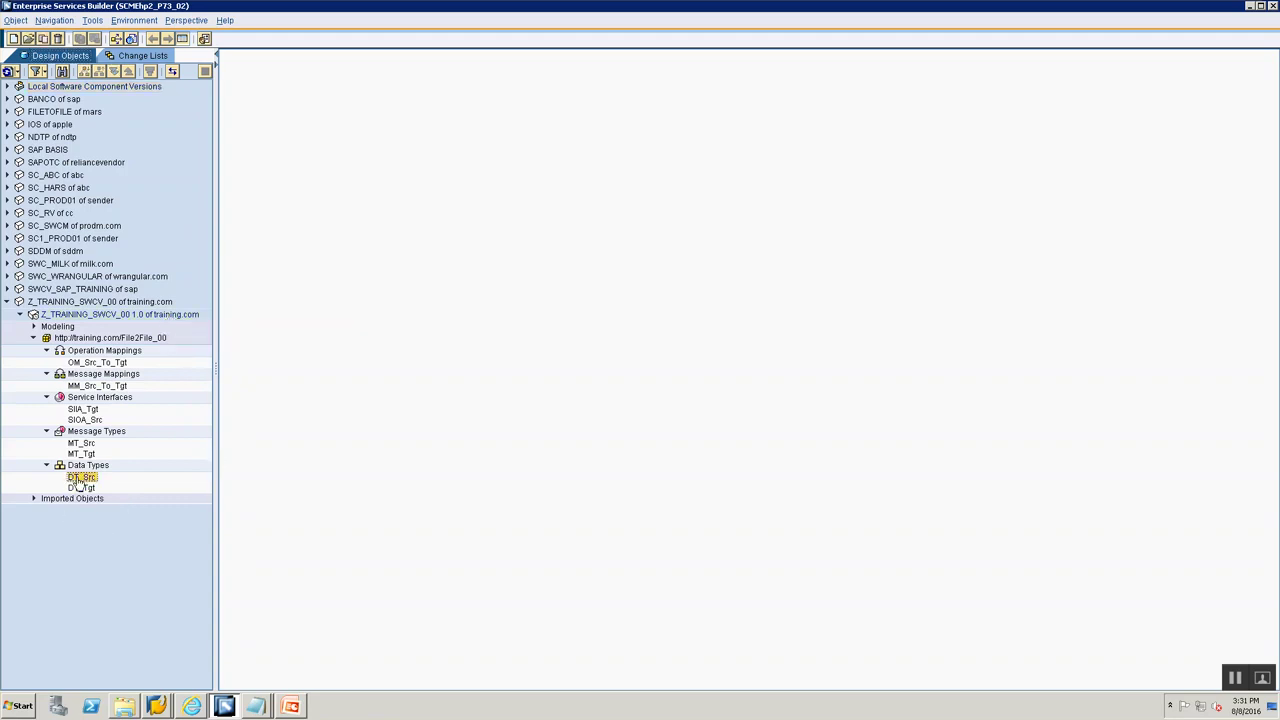
pyautogui.click(97, 341)
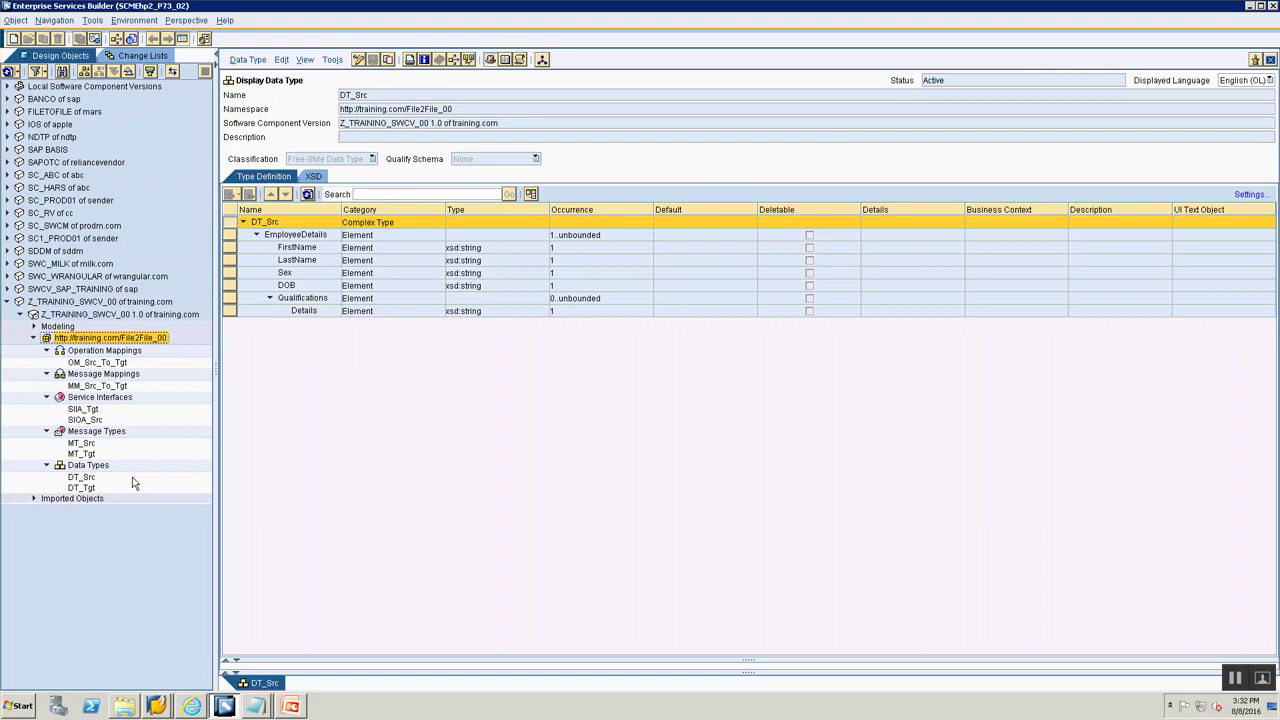
pyautogui.doubleClick(82, 488)
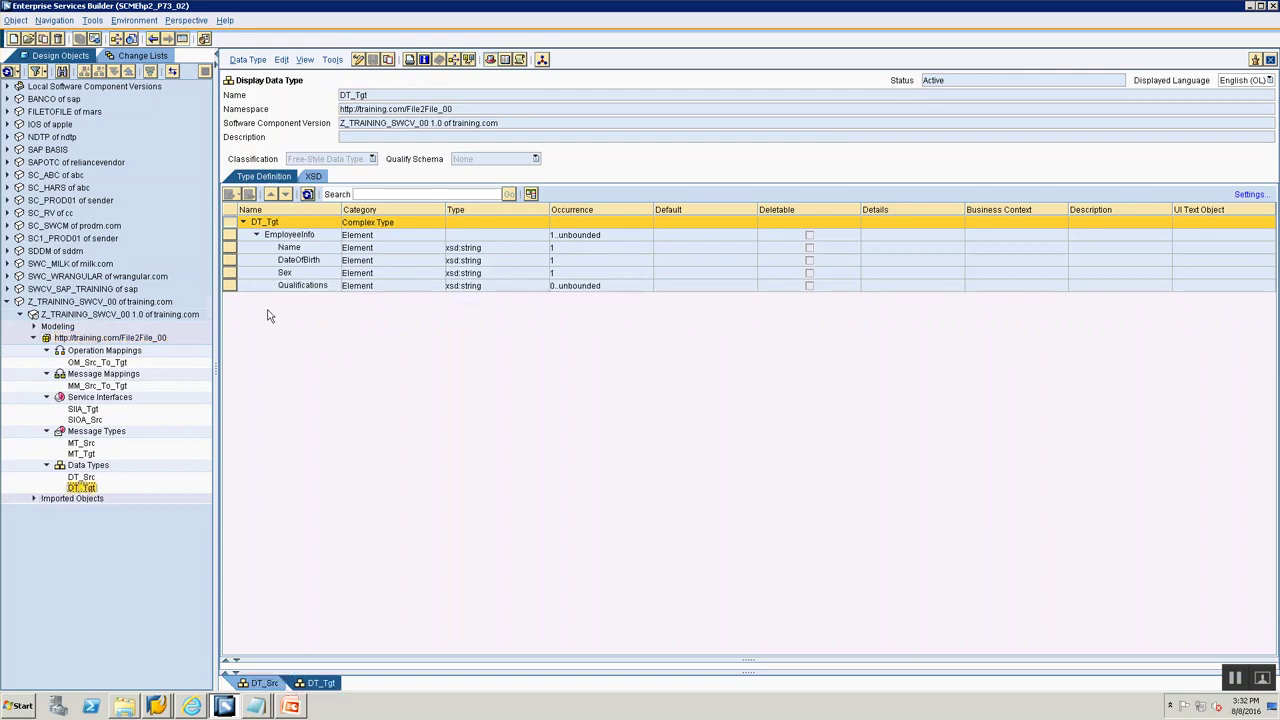
pyautogui.click(76, 445)
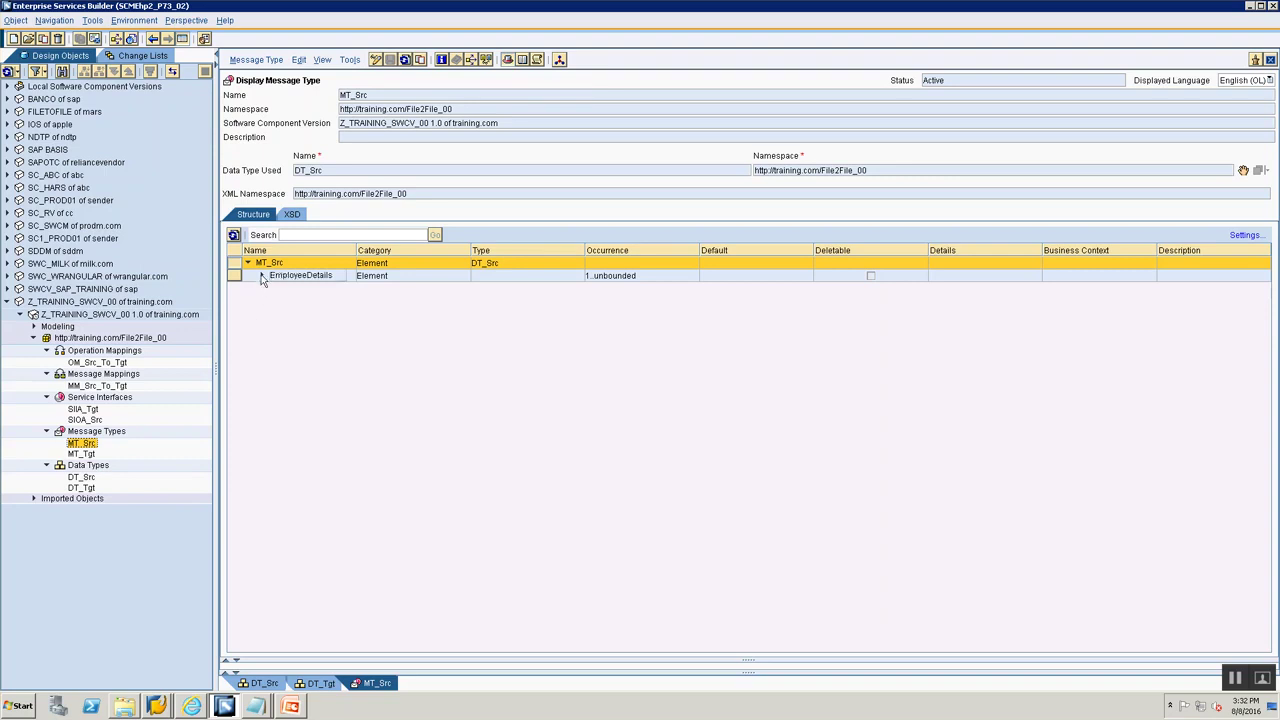
pyautogui.click(261, 275)
pyautogui.doubleClick(88, 455)
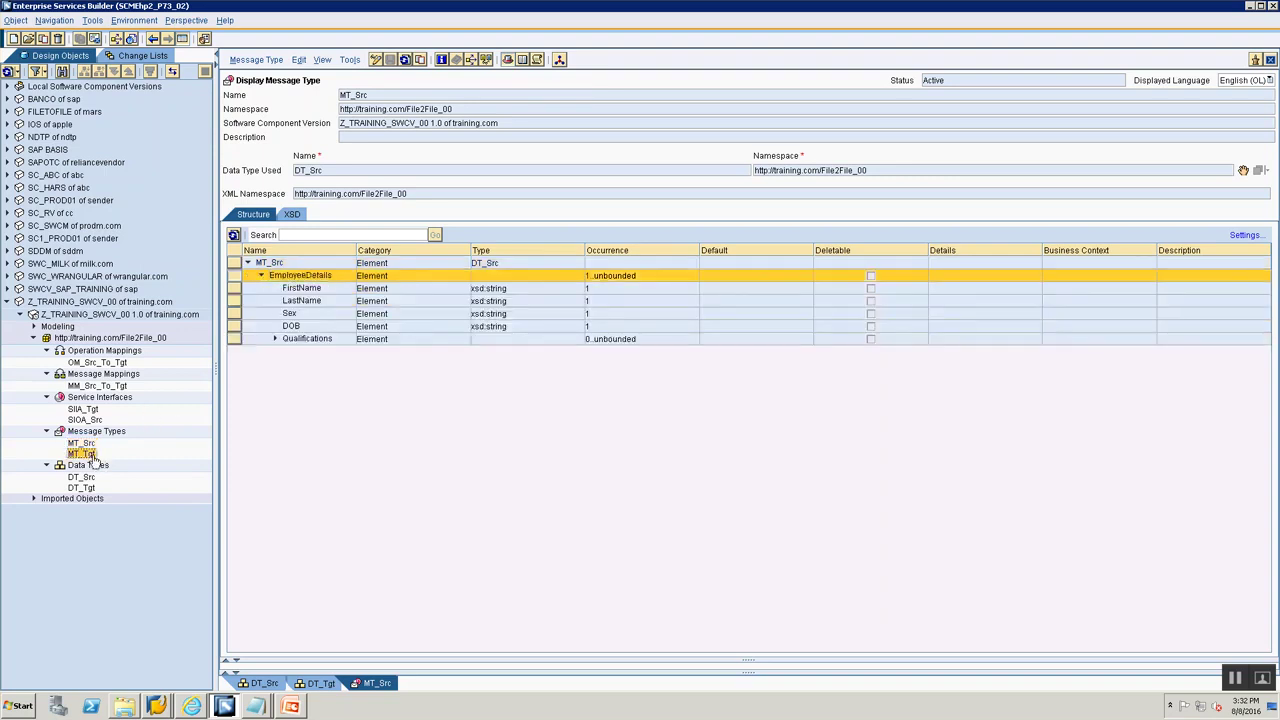
pyautogui.click(261, 275)
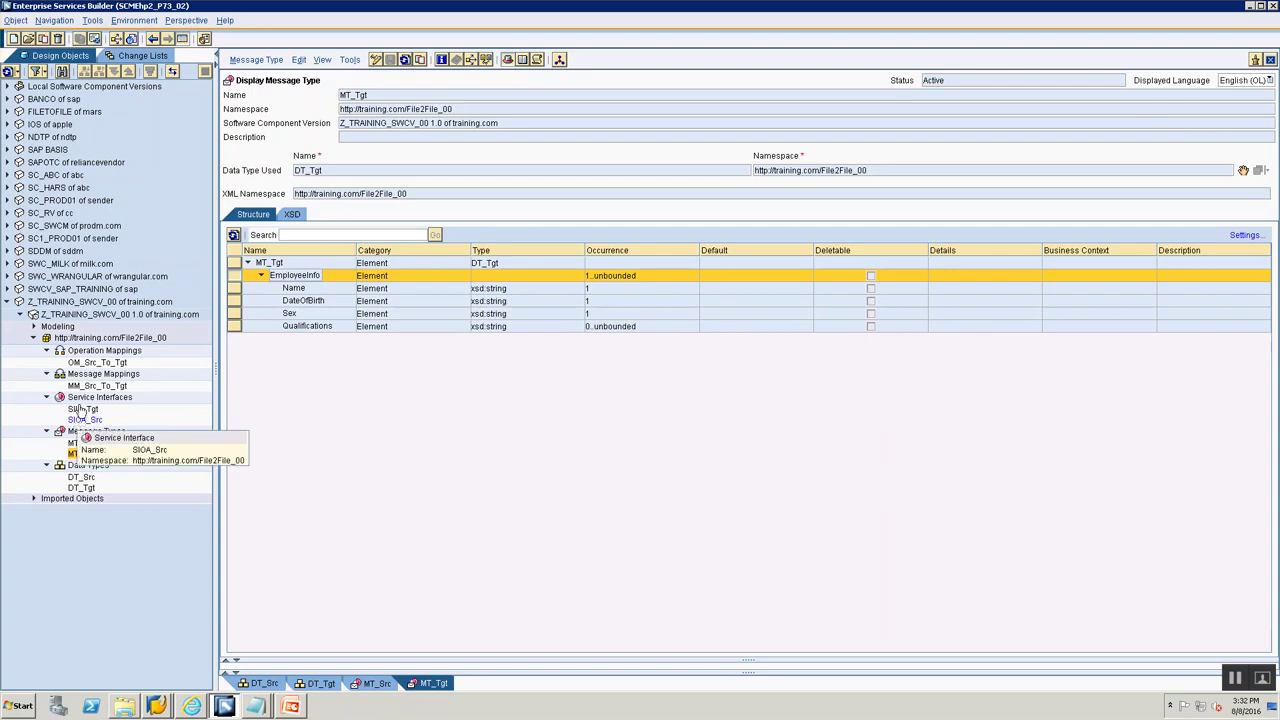
pyautogui.doubleClick(84, 420)
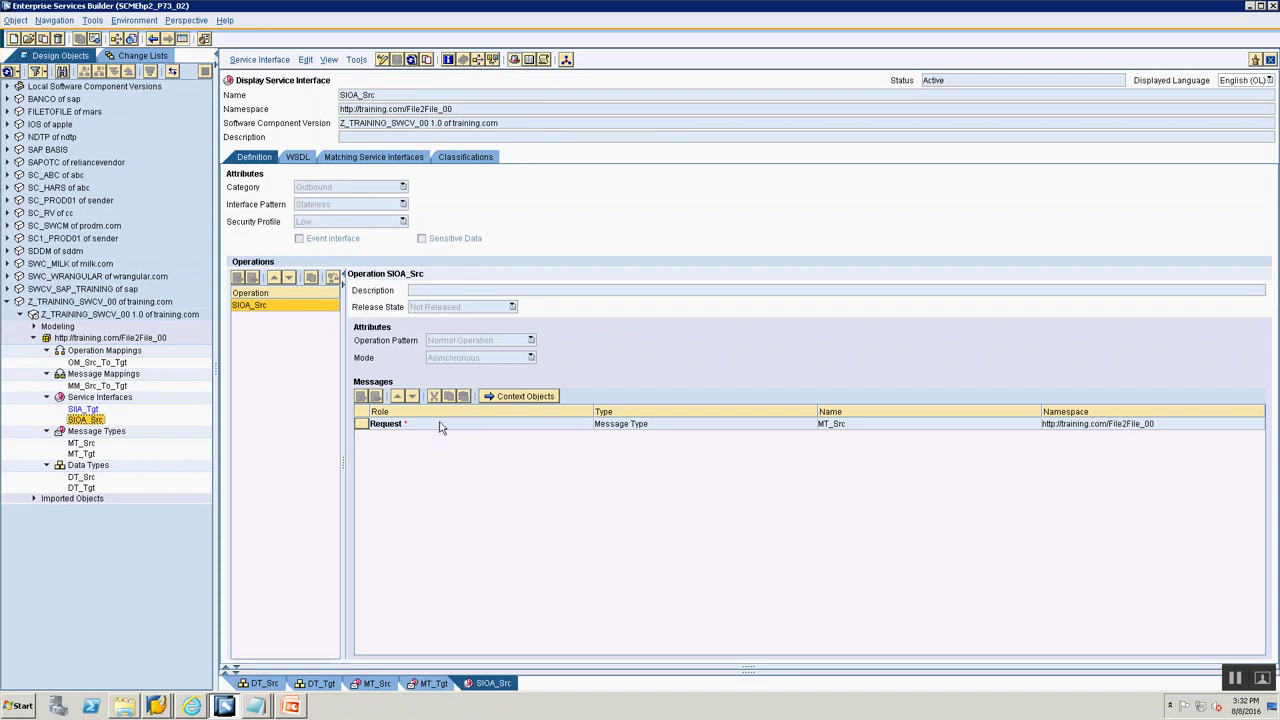
pyautogui.click(94, 410)
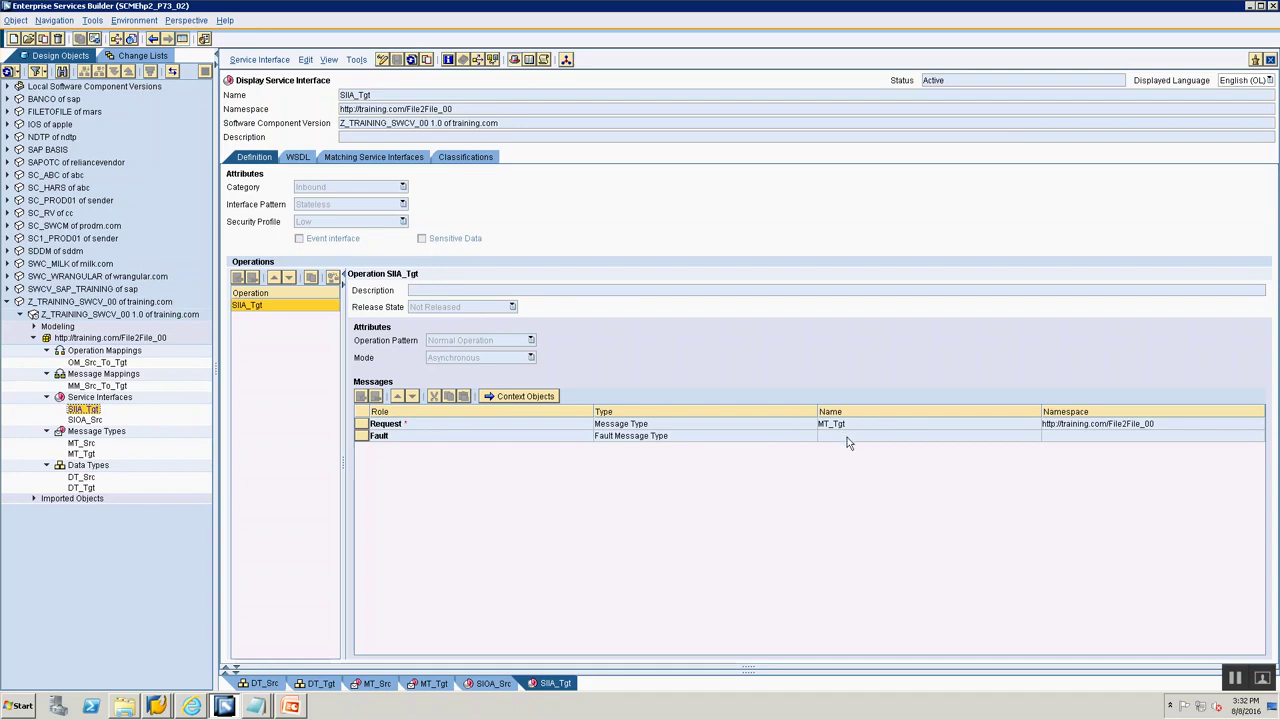
# Open the message mapping MM_Src_To_Tgt and examine how the target EmployeeInfo and Name nodes are mapped from the source
pyautogui.click(108, 387)
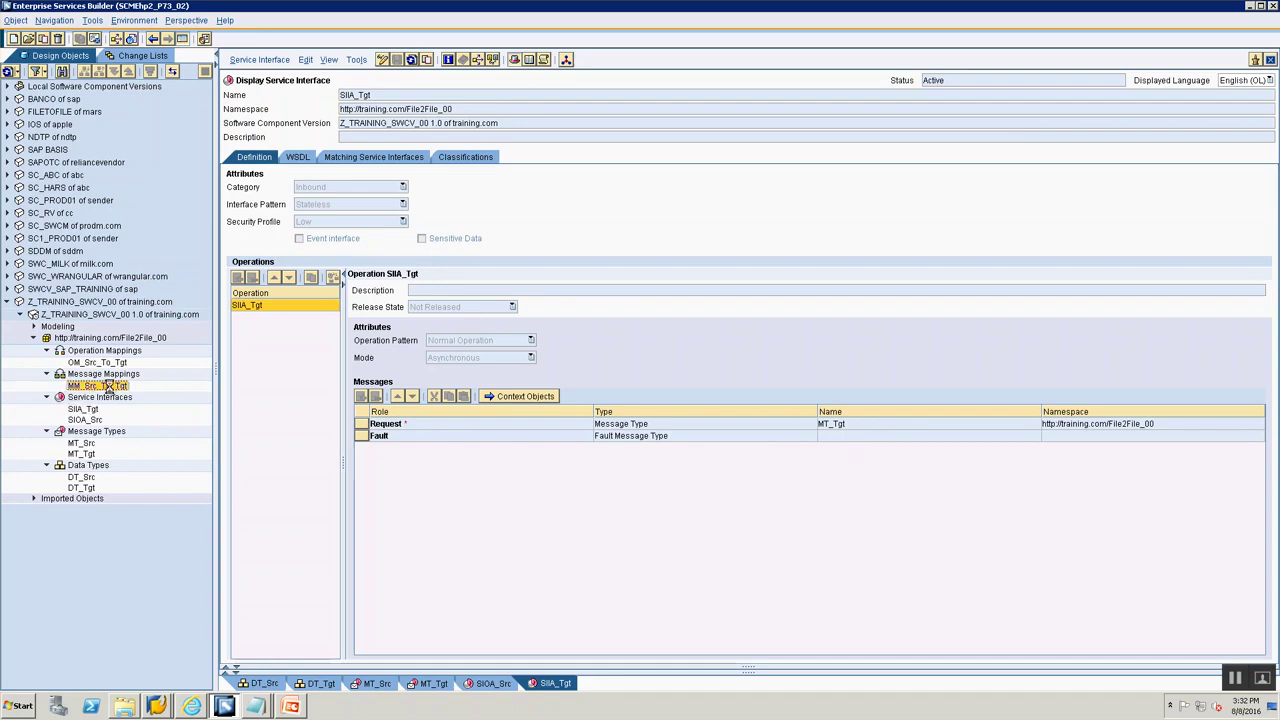
pyautogui.doubleClick(108, 387)
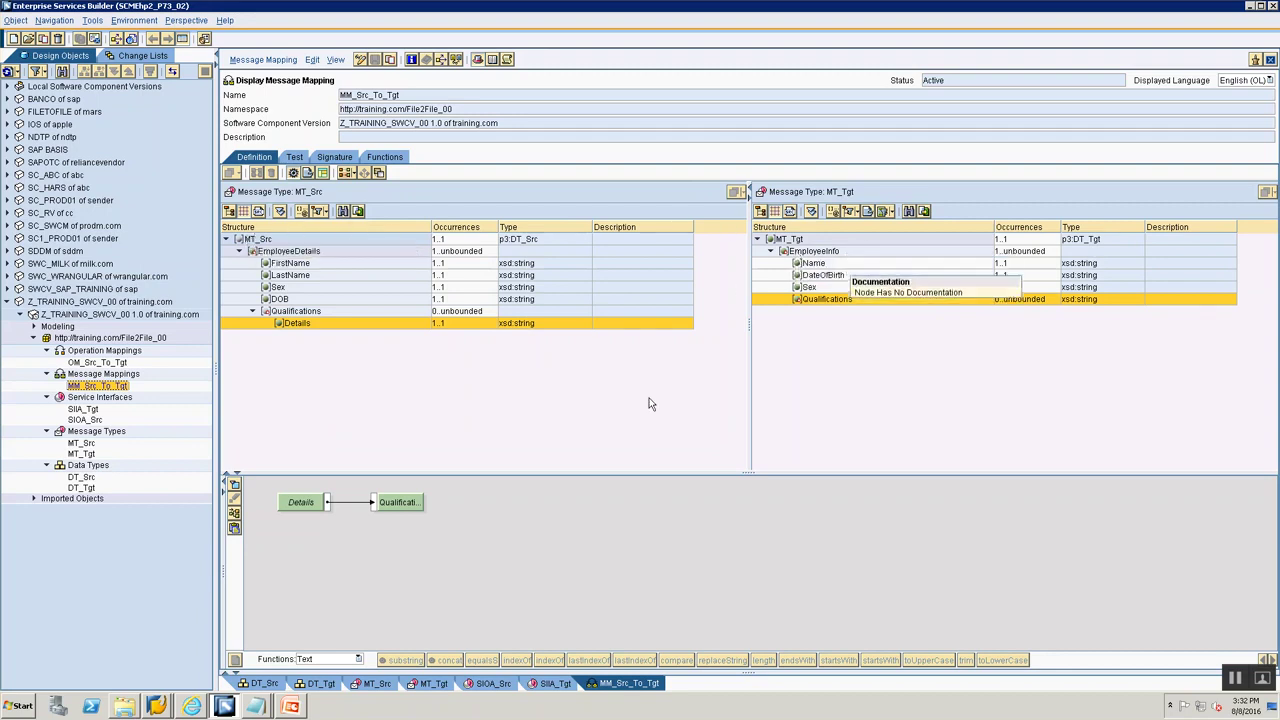
pyautogui.click(803, 252)
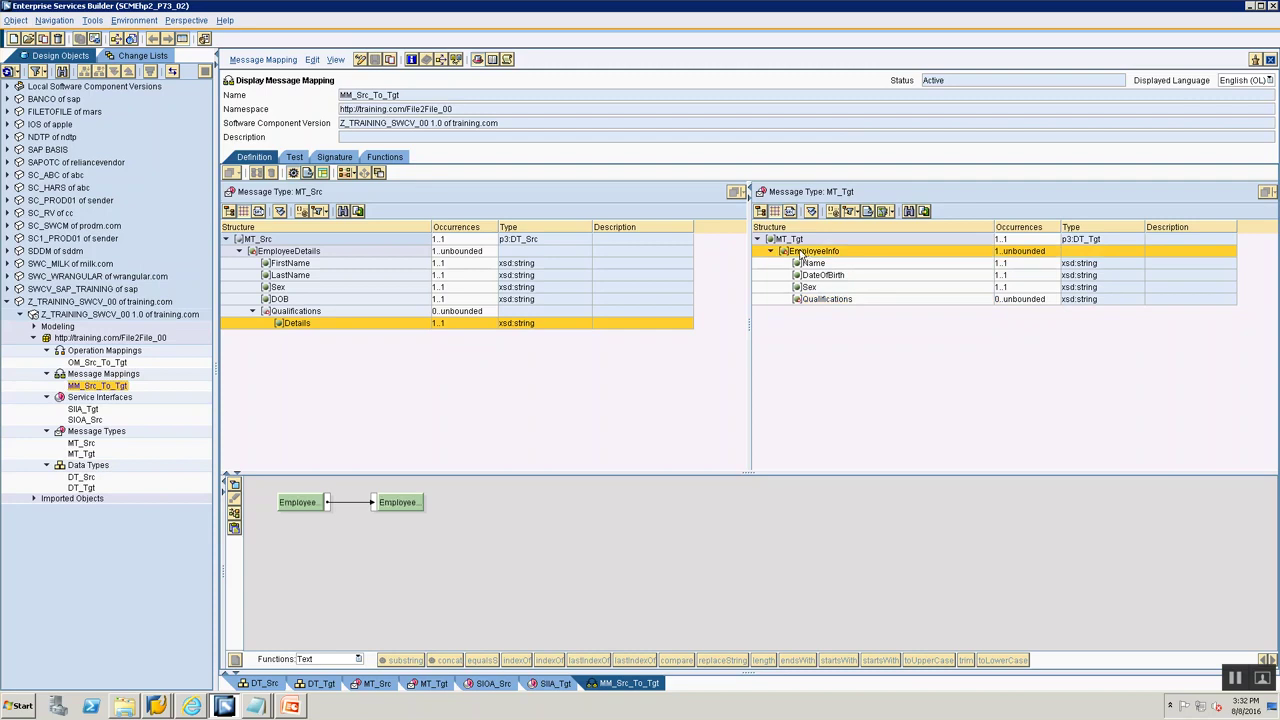
pyautogui.click(310, 504)
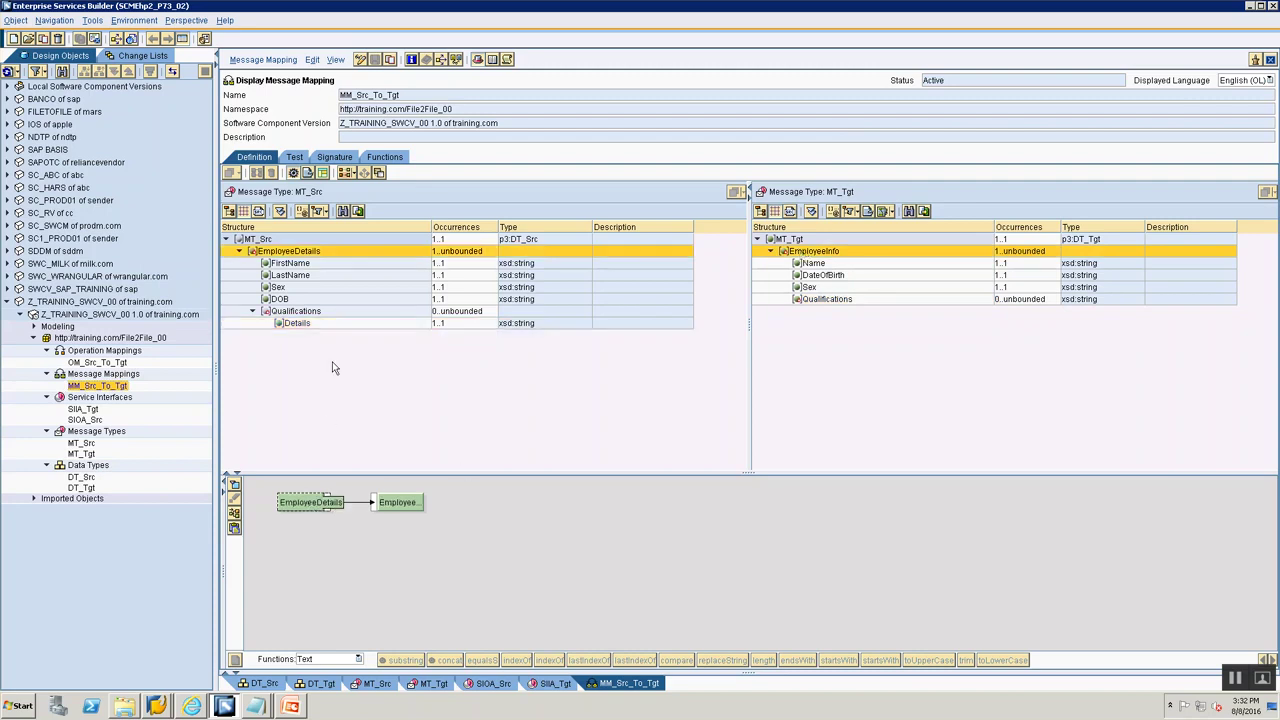
pyautogui.click(803, 263)
pyautogui.click(303, 505)
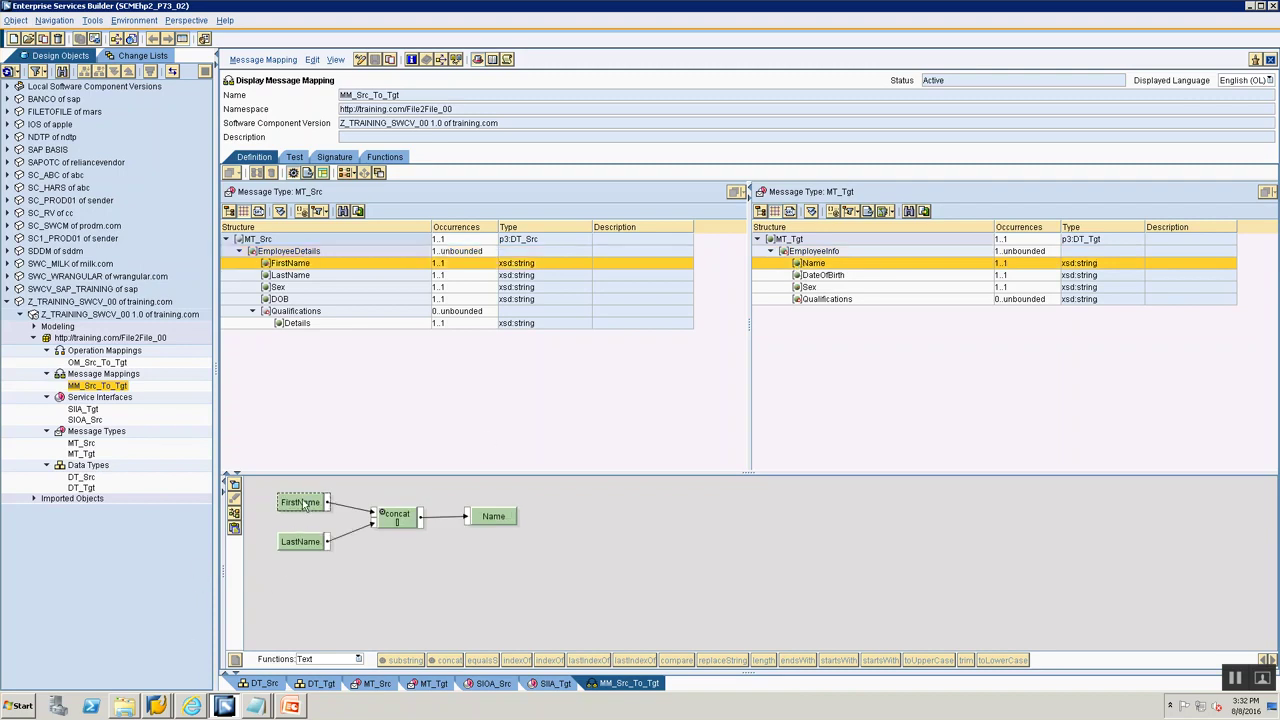
pyautogui.click(302, 545)
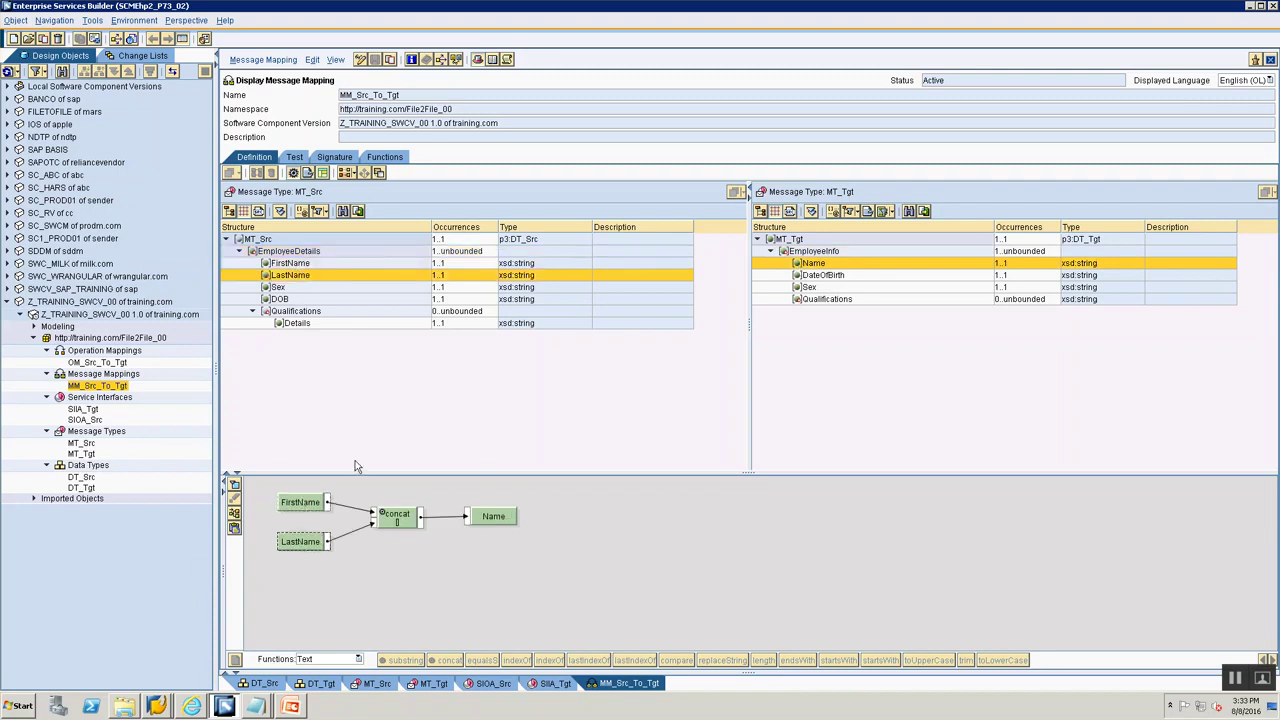
# Examine how the target DateOfBirth and Sex nodes are mapped from the source DOB and Sex fields
pyautogui.click(827, 278)
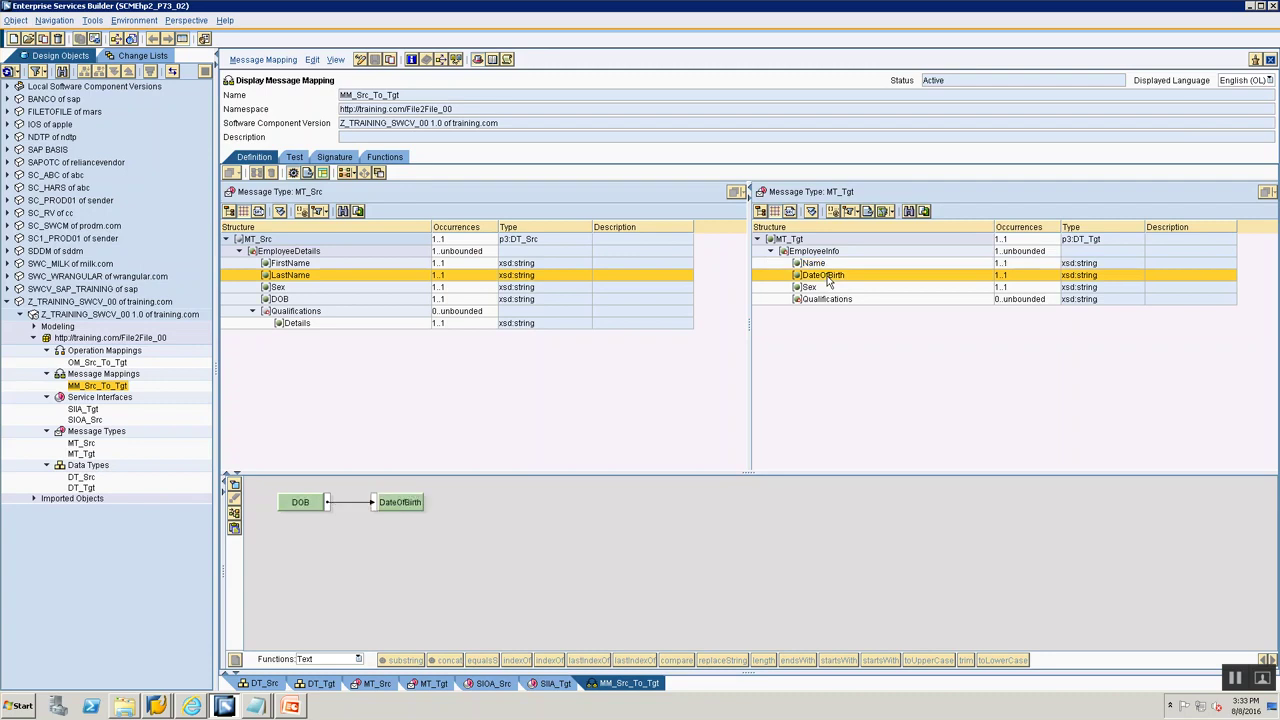
pyautogui.click(277, 288)
pyautogui.click(278, 299)
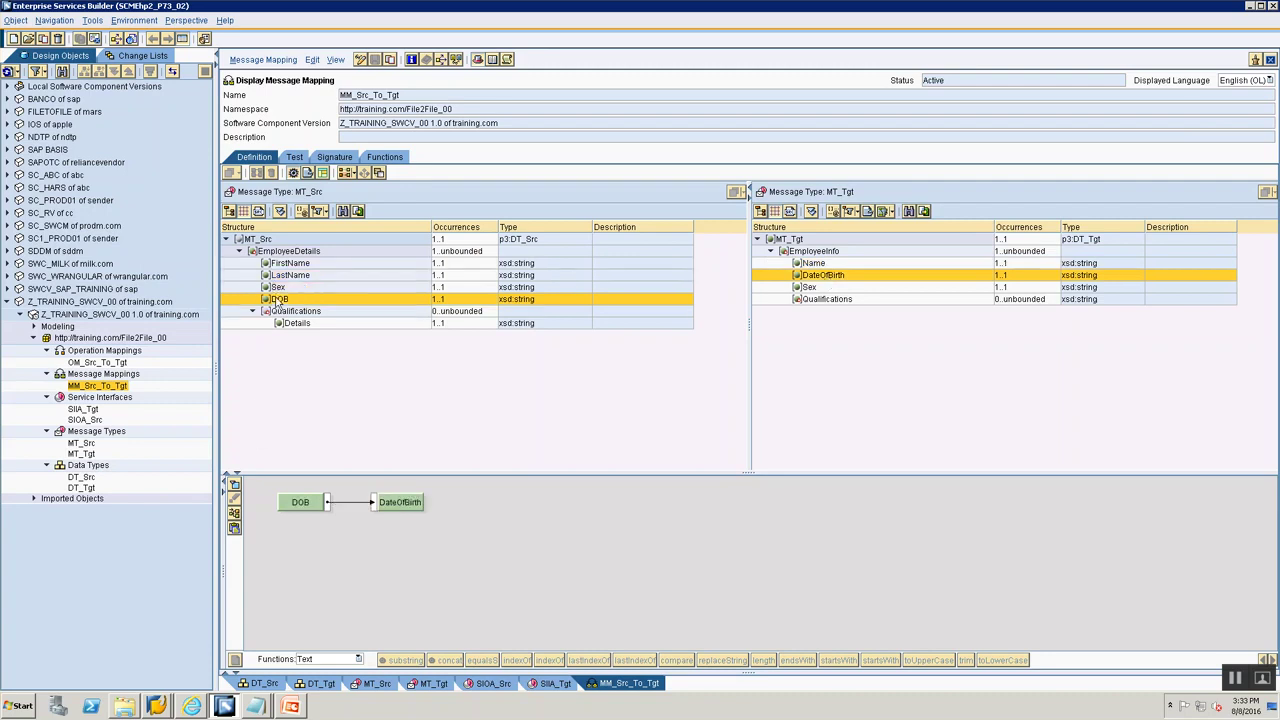
pyautogui.click(804, 288)
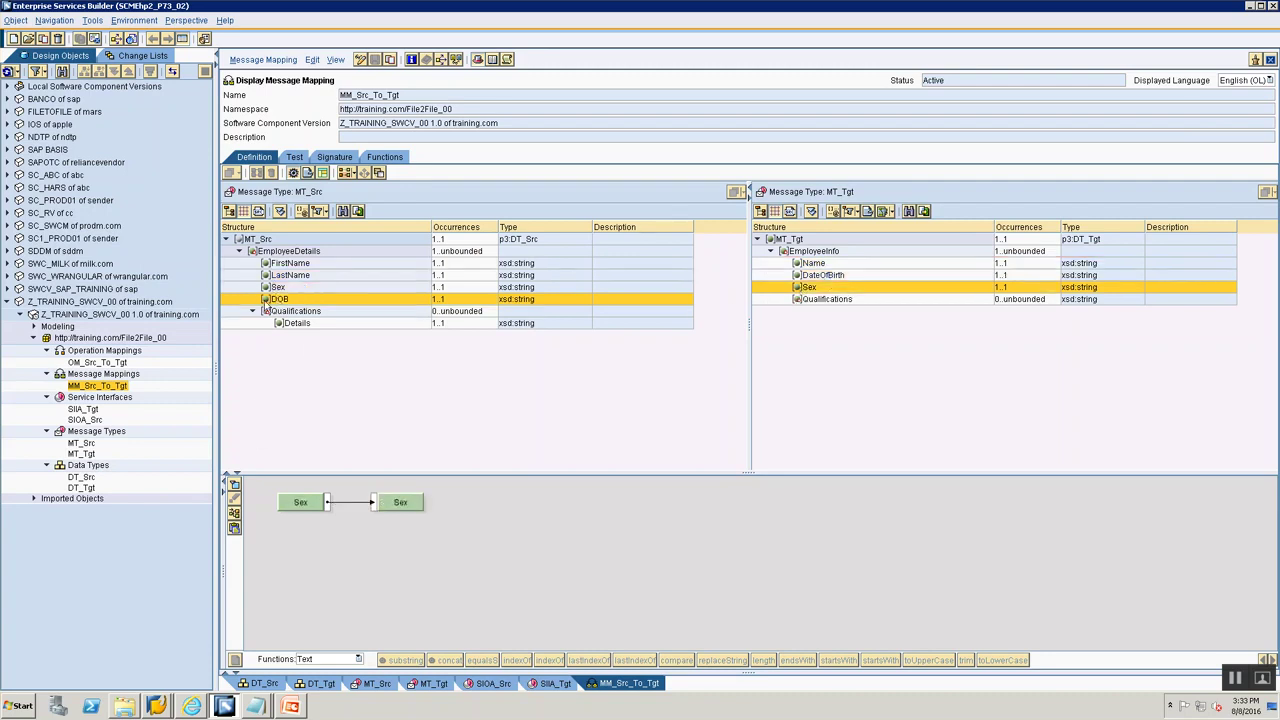
pyautogui.click(301, 503)
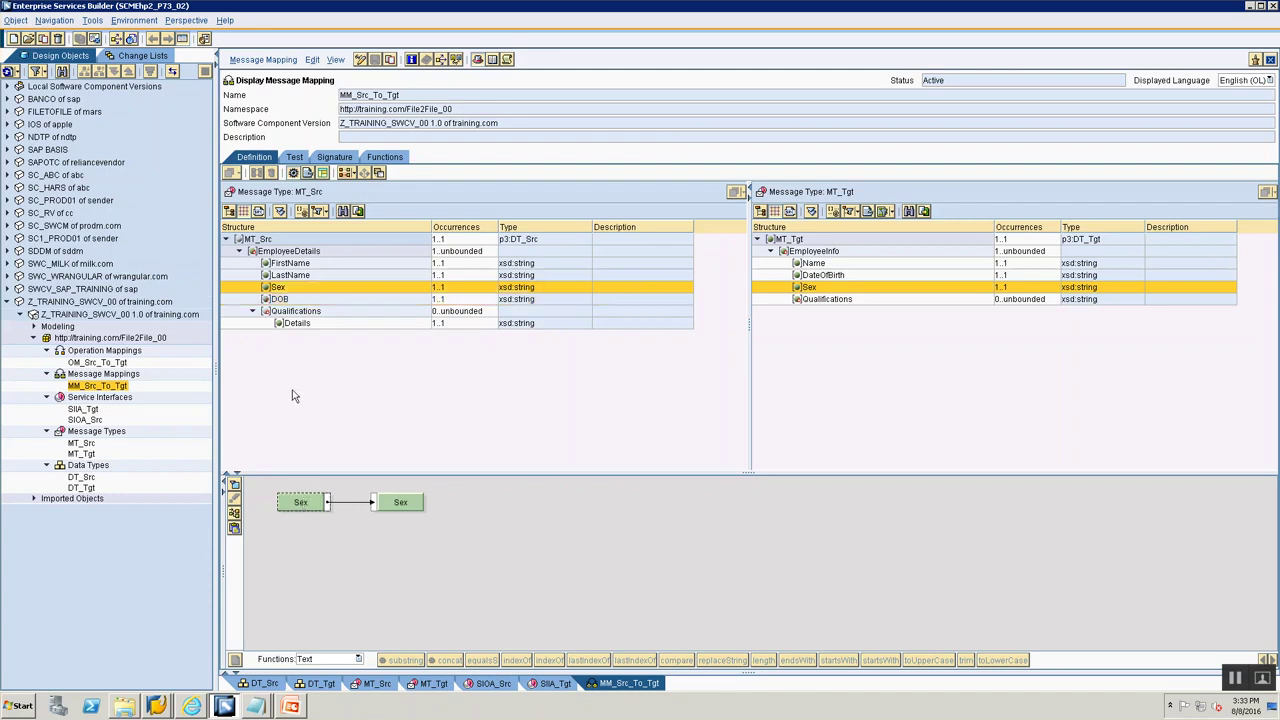
# Examine the mapping of source Details to target Qualifications and check the context options set for the Details field
pyautogui.click(290, 325)
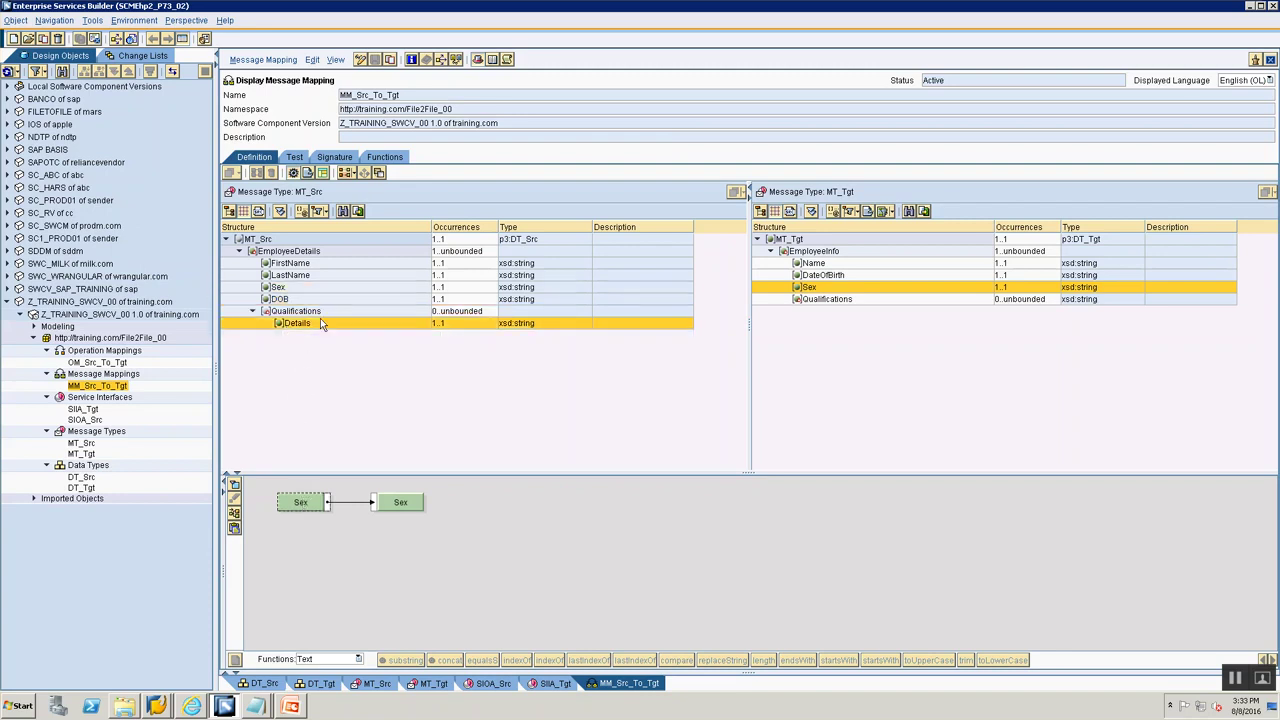
pyautogui.click(835, 301)
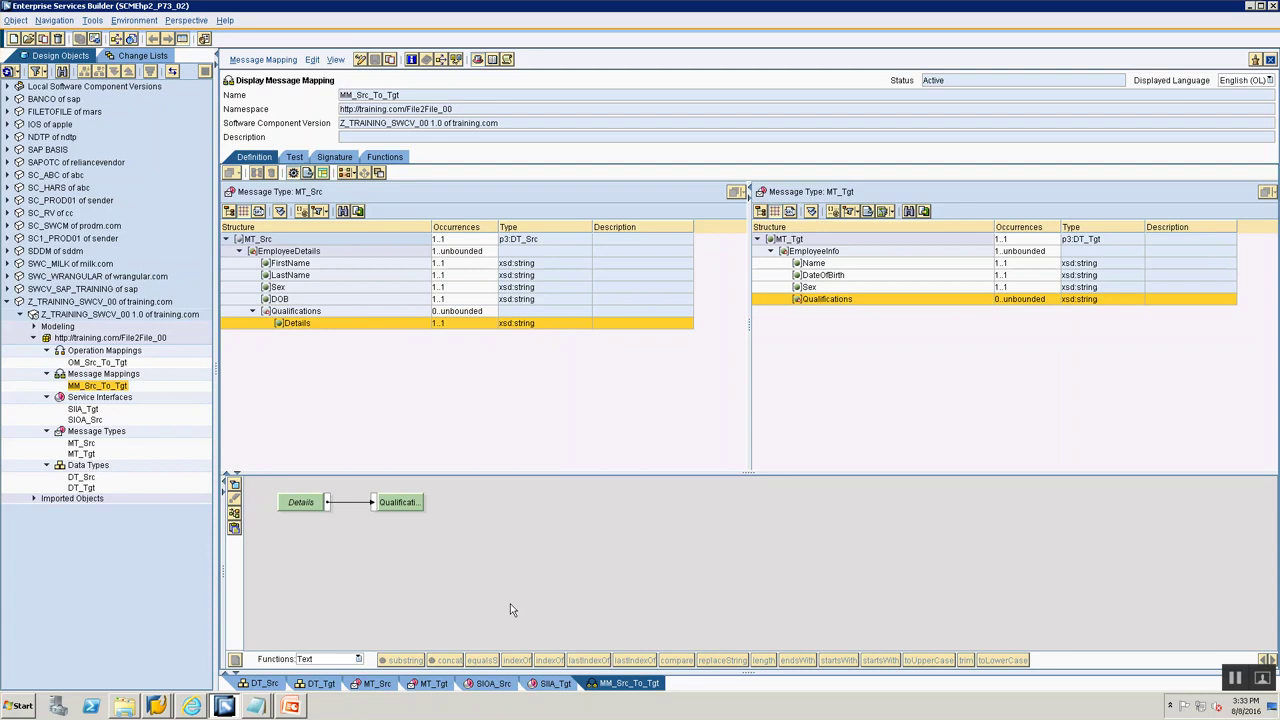
pyautogui.rightClick(298, 506)
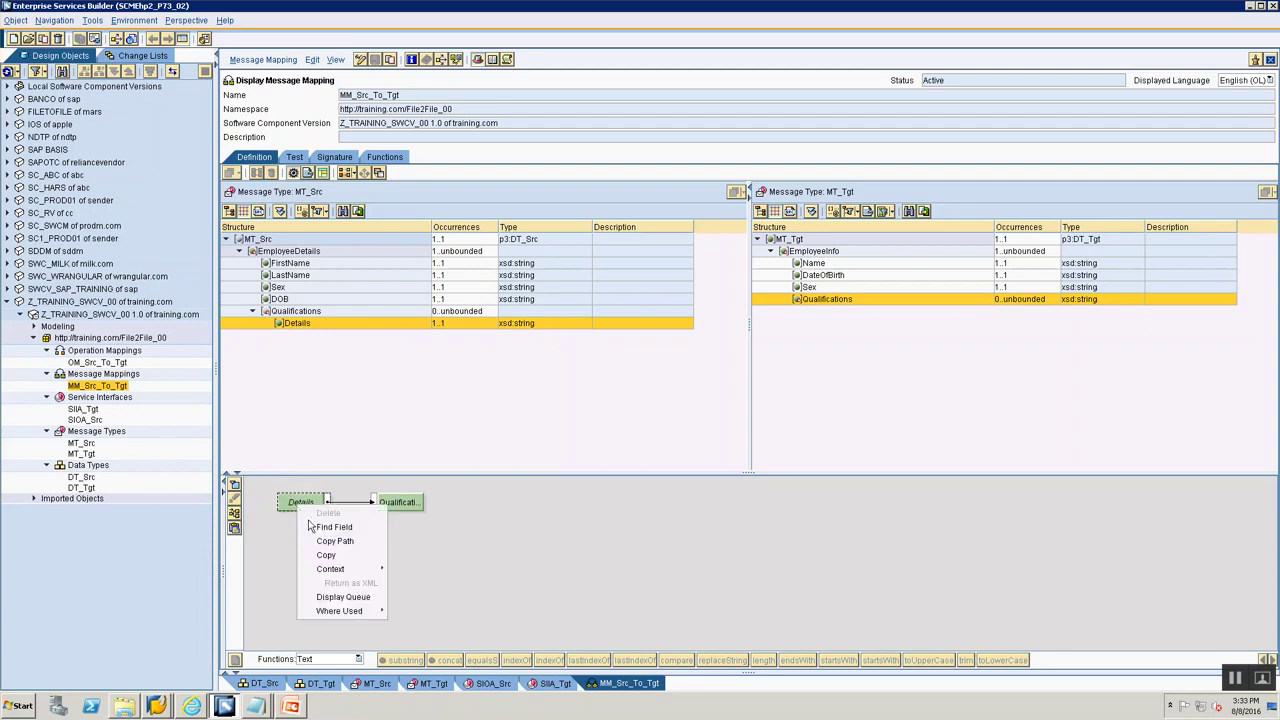
pyautogui.moveTo(385, 576)
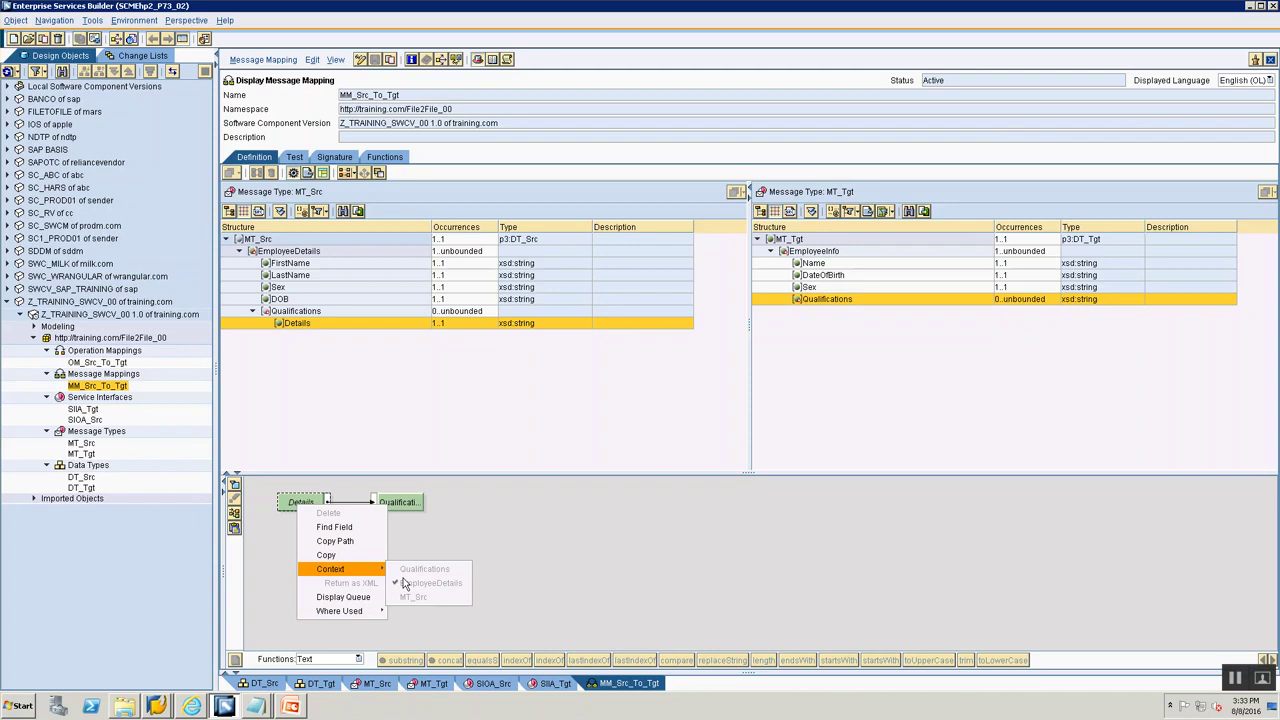
pyautogui.click(644, 488)
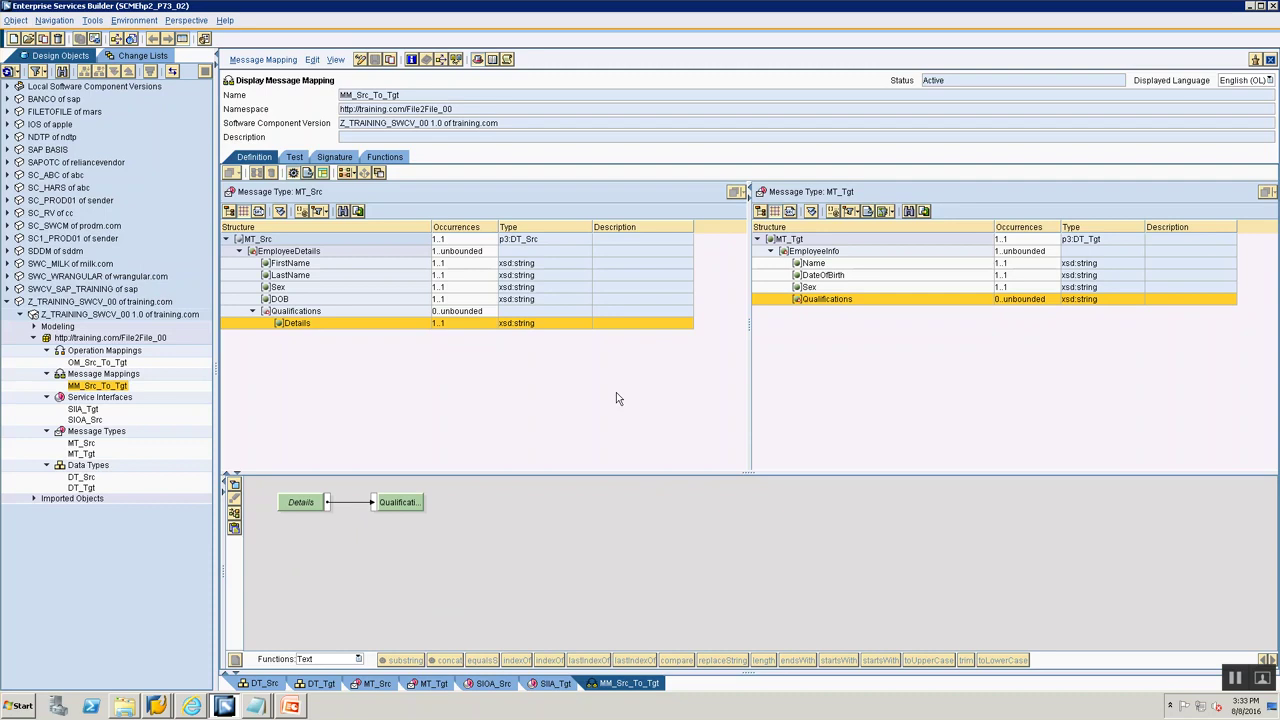
# Open the operation mapping OM_Src_To_Tgt to review its source and target operations and mapping program
pyautogui.doubleClick(90, 362)
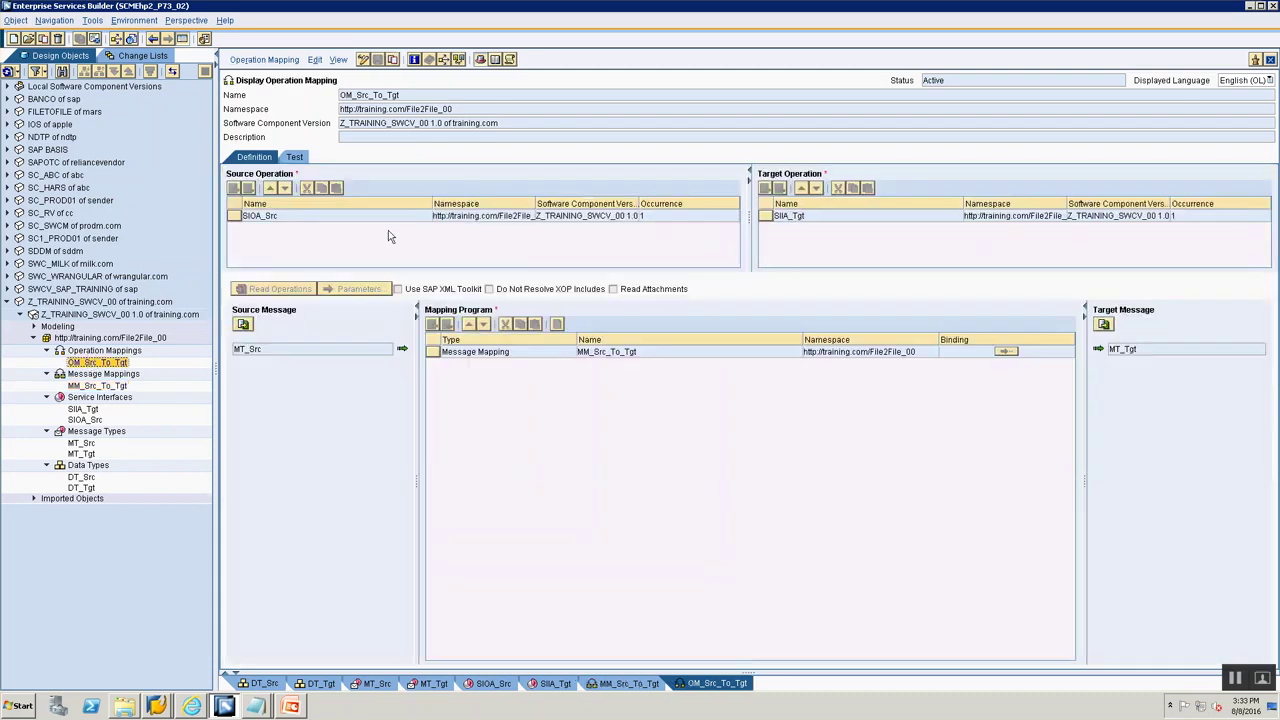